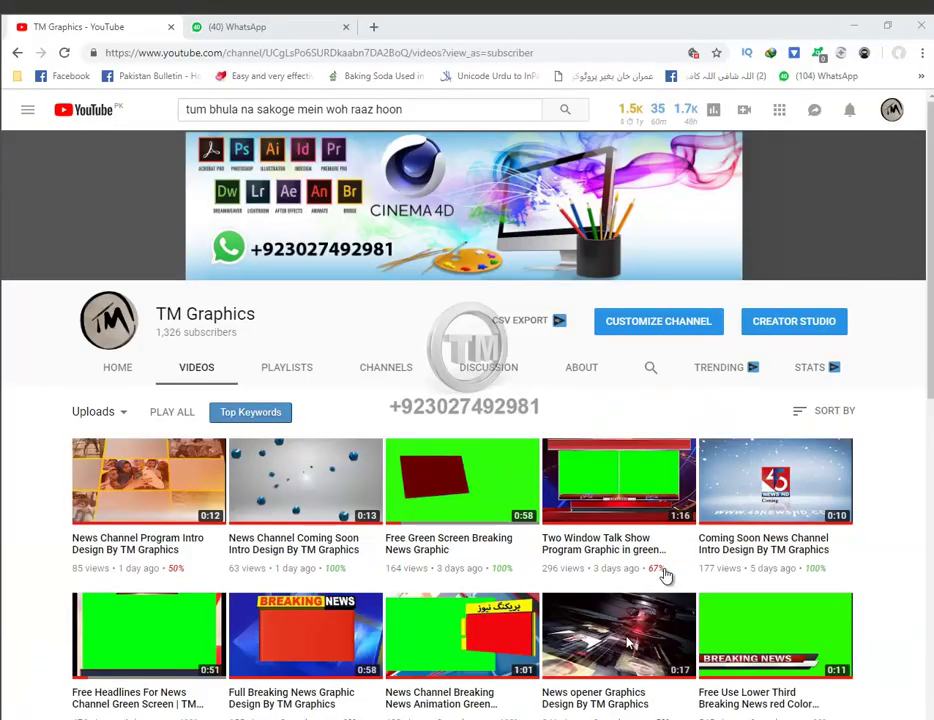
# - Trim the screen recording's end, undo the trim, and bring up the recorder controls
pyautogui.moveTo(665, 576)
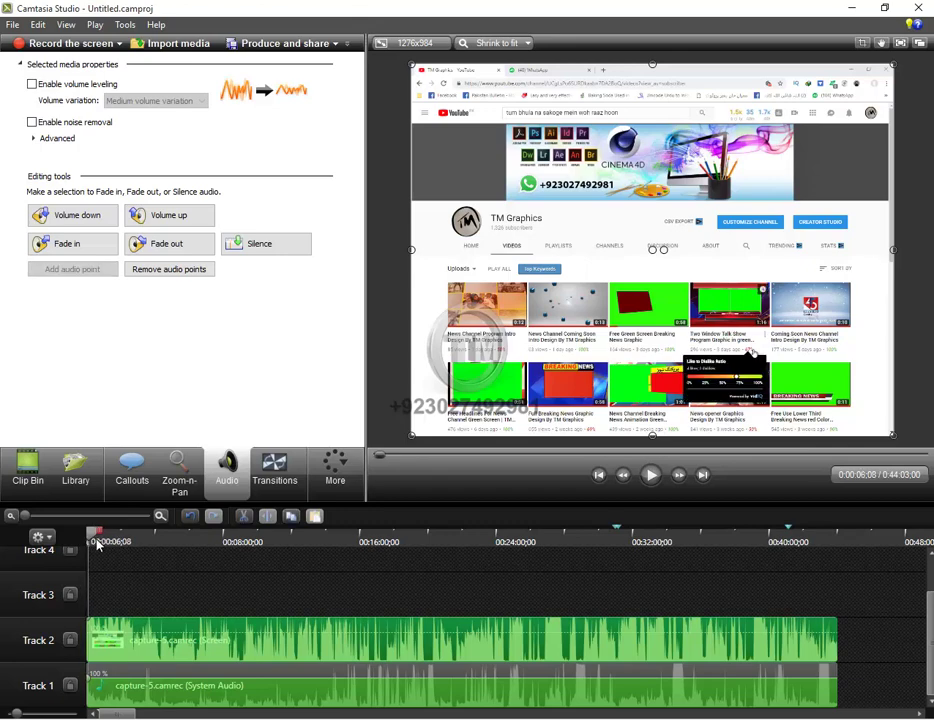
pyautogui.moveTo(104, 544)
pyautogui.mouseDown()
pyautogui.moveTo(427, 576)
pyautogui.moveTo(728, 590)
pyautogui.moveTo(824, 610)
pyautogui.mouseUp()
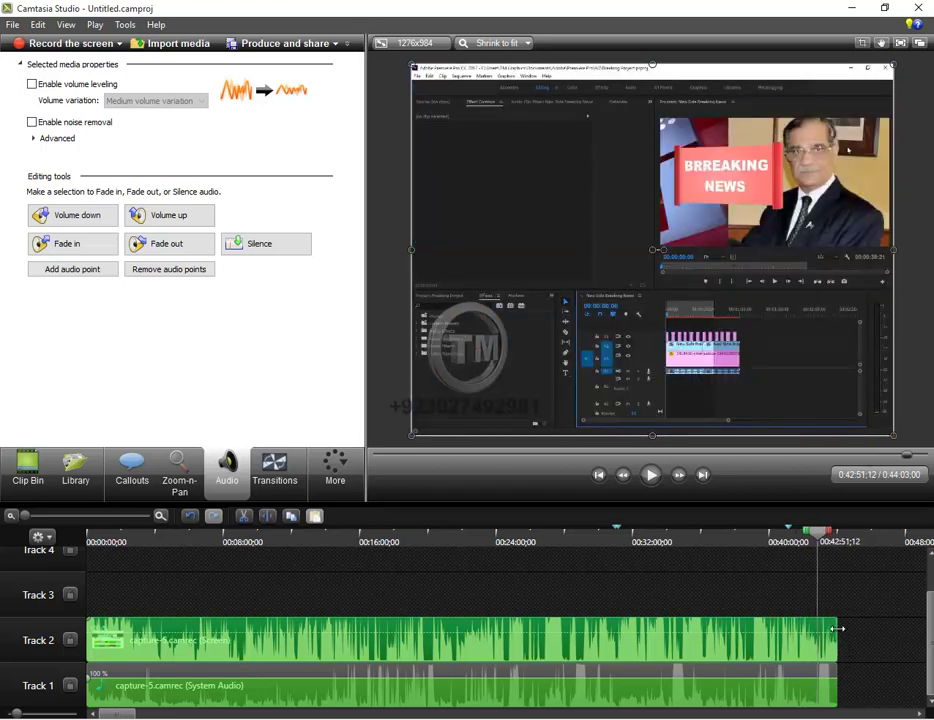
pyautogui.moveTo(838, 628); pyautogui.dragTo(822, 630)
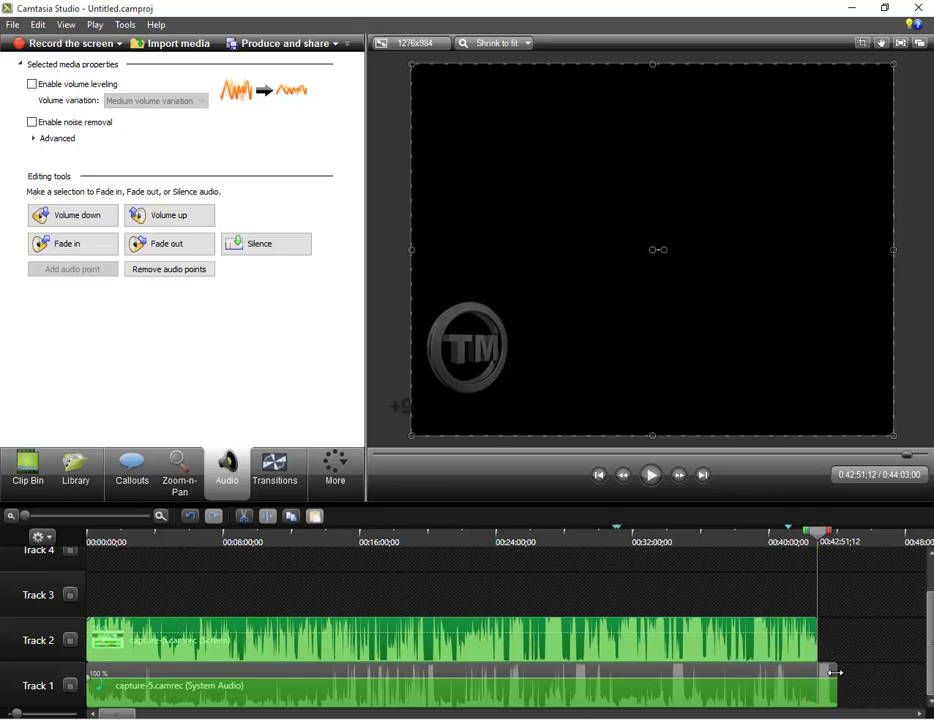
pyautogui.hotkey('ctrl', 'z')
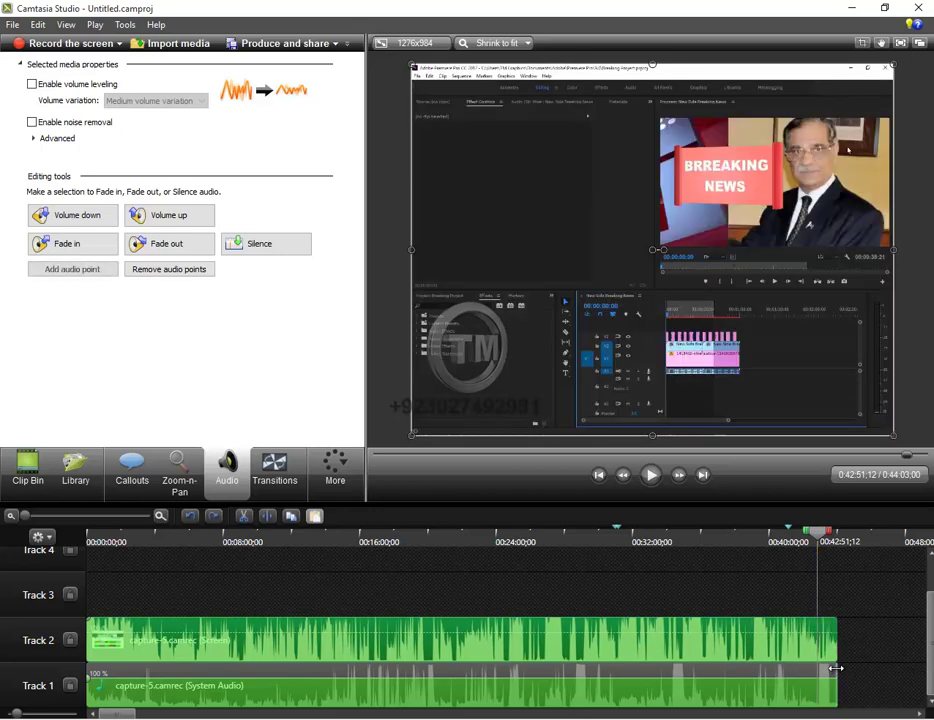
pyautogui.click(567, 716)
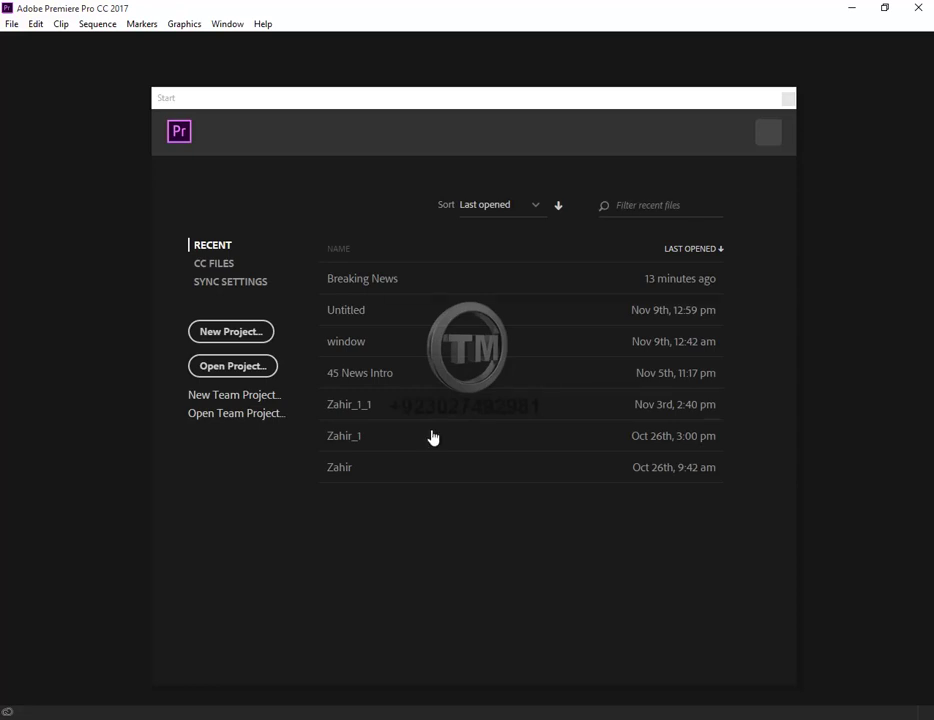
# - Replace the default name Untitled with 'Breaking Project' and create the project
pyautogui.click(226, 336)
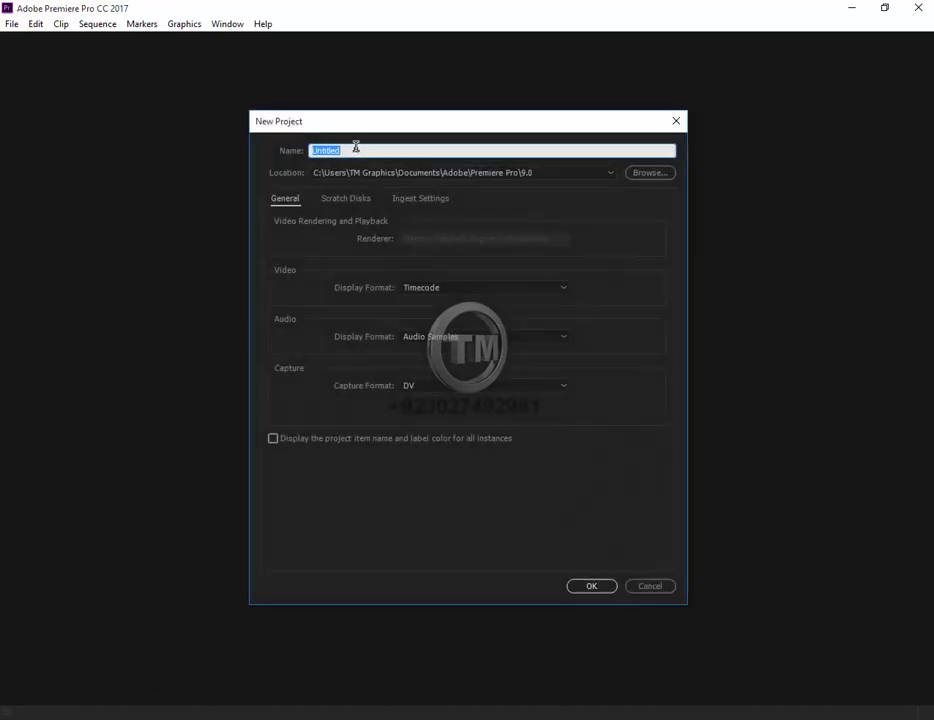
pyautogui.moveTo(362, 148); pyautogui.dragTo(275, 165)
pyautogui.press('BackSpace')
pyautogui.write('B')
pyautogui.write('reaki')
pyautogui.write('ng')
pyautogui.write(' Pr')
pyautogui.write('oject')
pyautogui.click(600, 593)
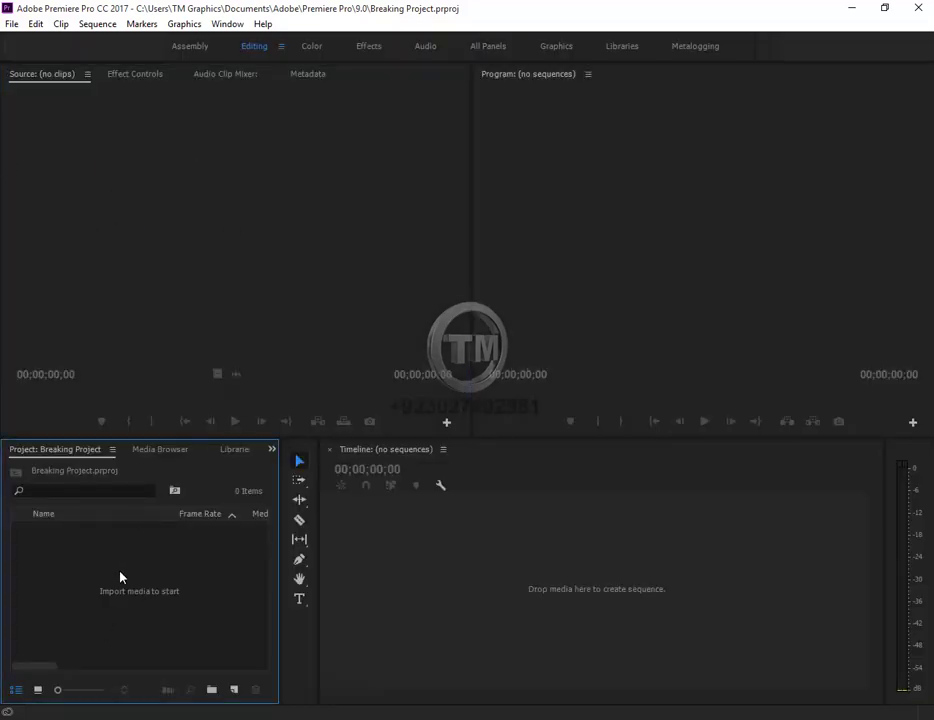
# - Dismiss the Project panel context menu and open File Explorer on the Desktop folder
pyautogui.rightClick(66, 583)
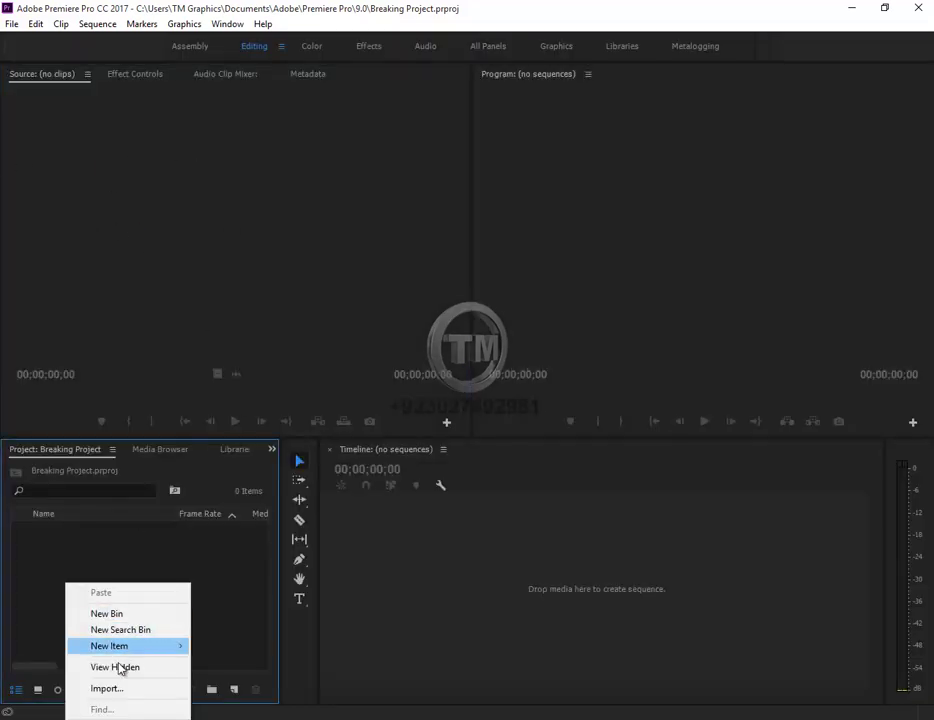
pyautogui.moveTo(136, 648)
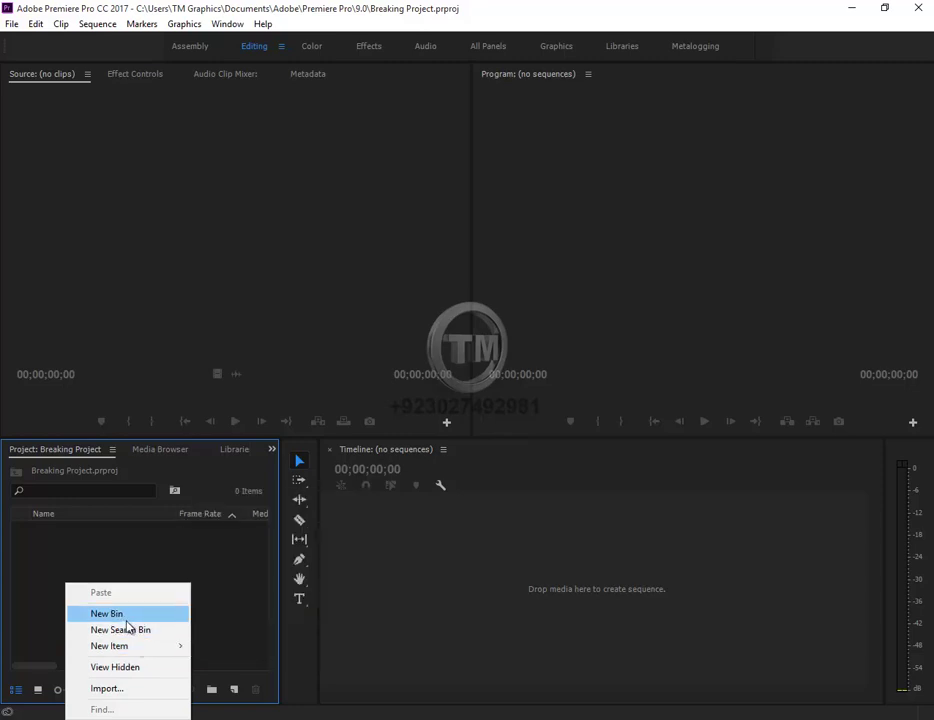
pyautogui.click(47, 554)
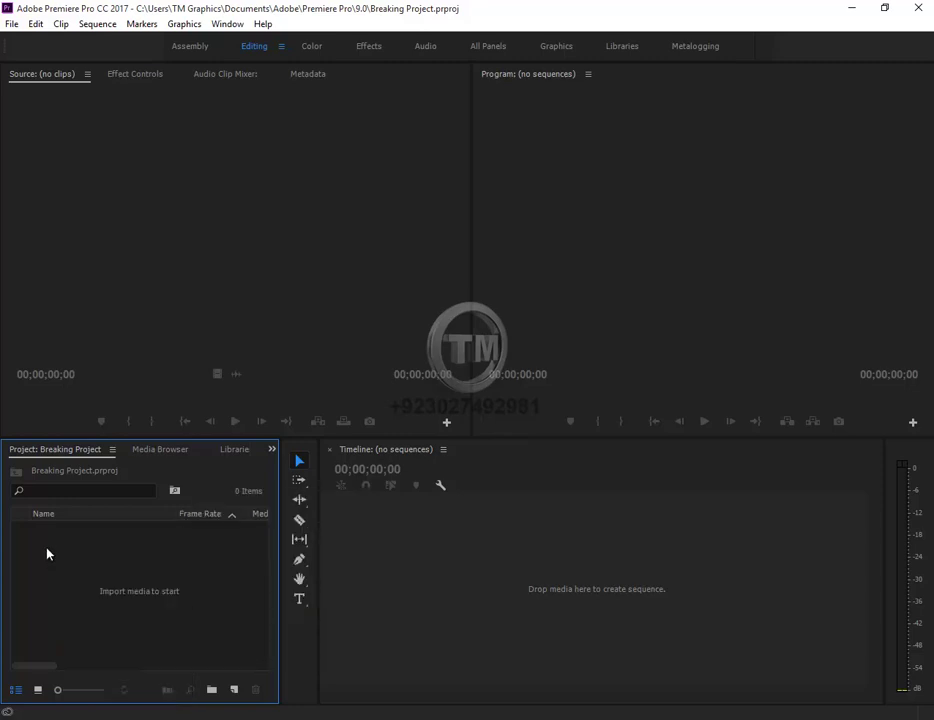
pyautogui.press('super+e')
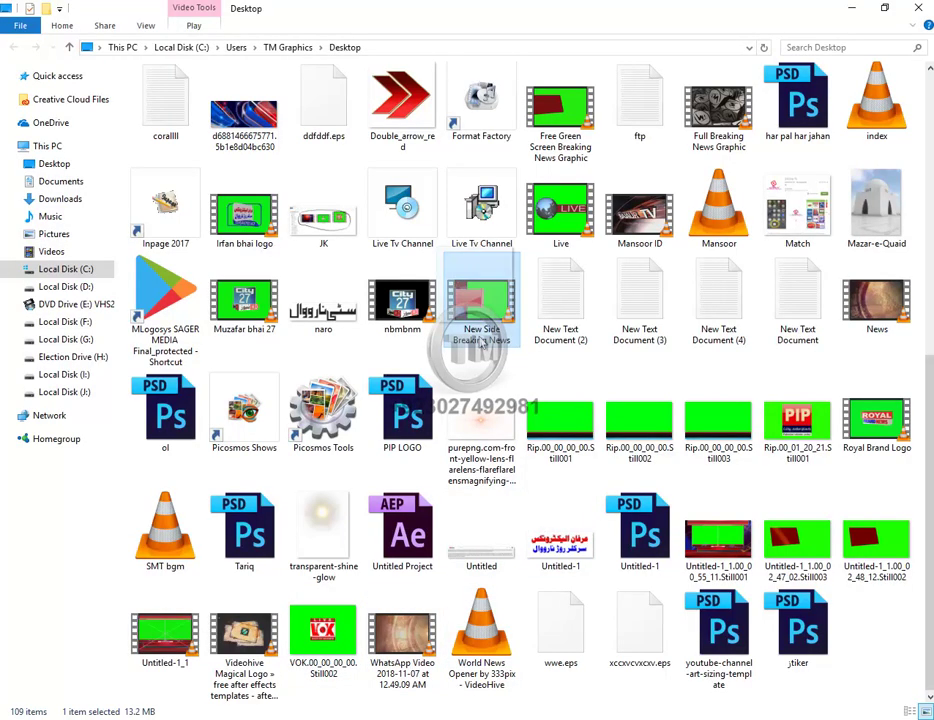
# - Import the New Side Breaking News clip into a sequence and make V1 and A1 taller
pyautogui.moveTo(483, 343); pyautogui.dragTo(484, 705)
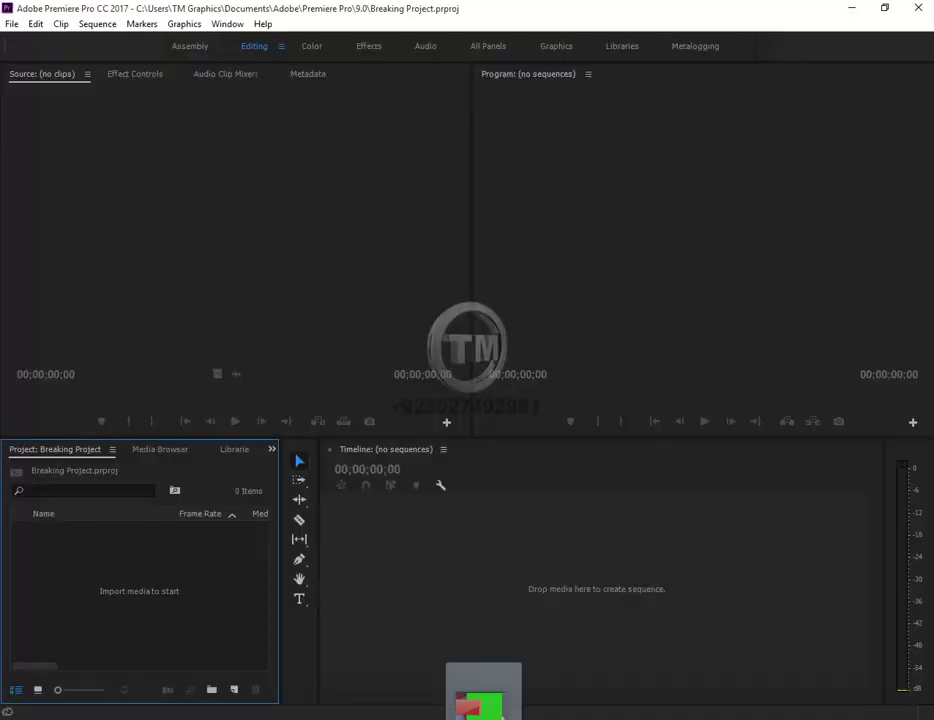
pyautogui.moveTo(484, 705); pyautogui.dragTo(92, 617)
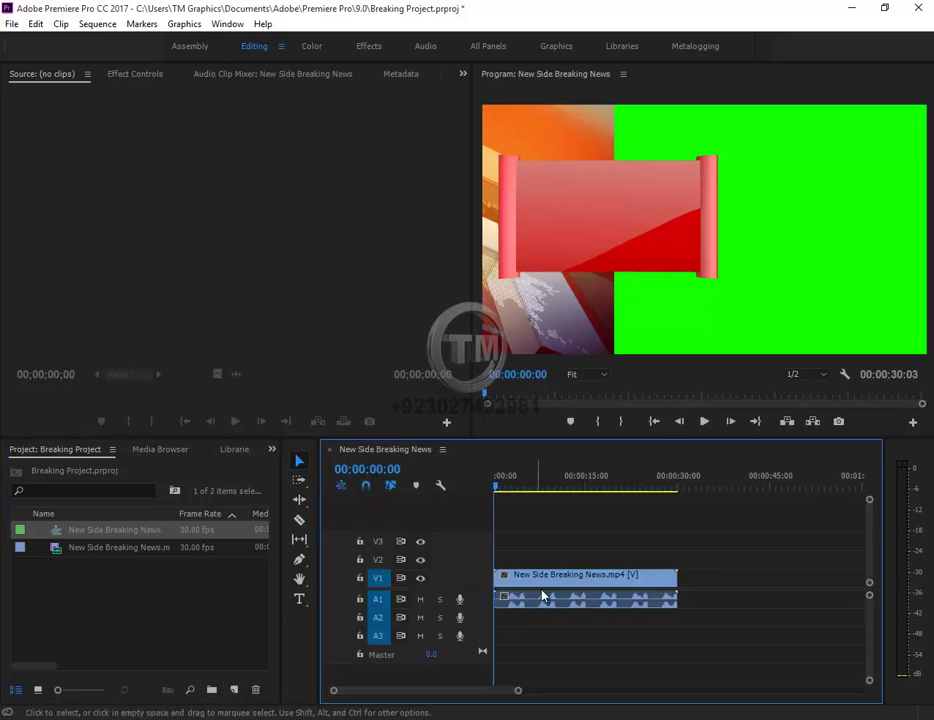
pyautogui.moveTo(471, 569); pyautogui.dragTo(471, 556)
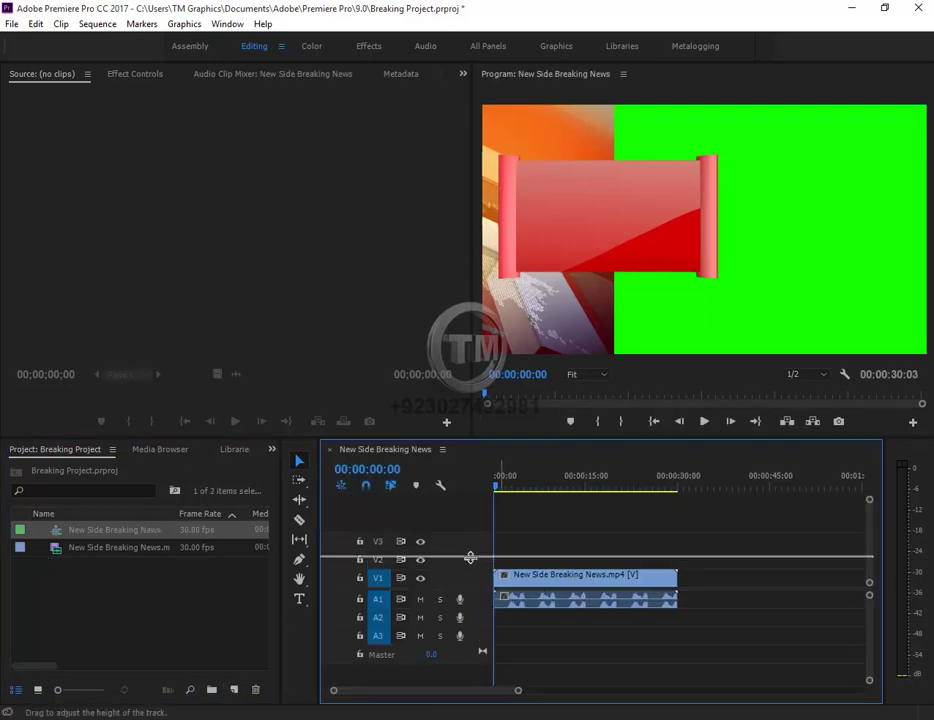
pyautogui.moveTo(480, 608); pyautogui.dragTo(479, 640)
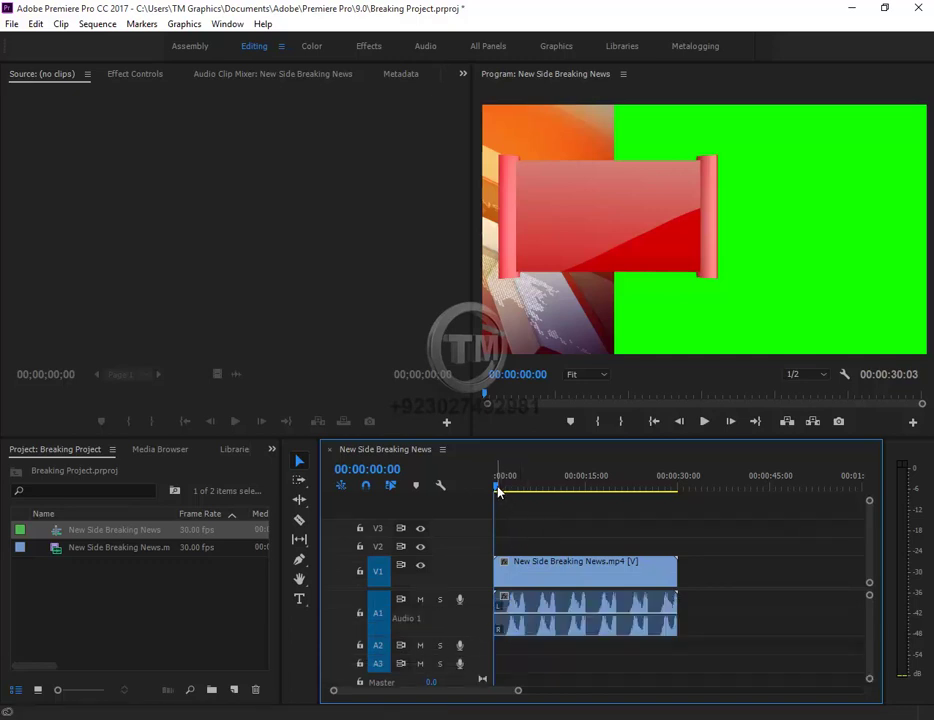
# - Play the sequence from the start, stopping at 00:00:06:15
pyautogui.moveTo(496, 487); pyautogui.dragTo(554, 504)
pyautogui.press('Home')
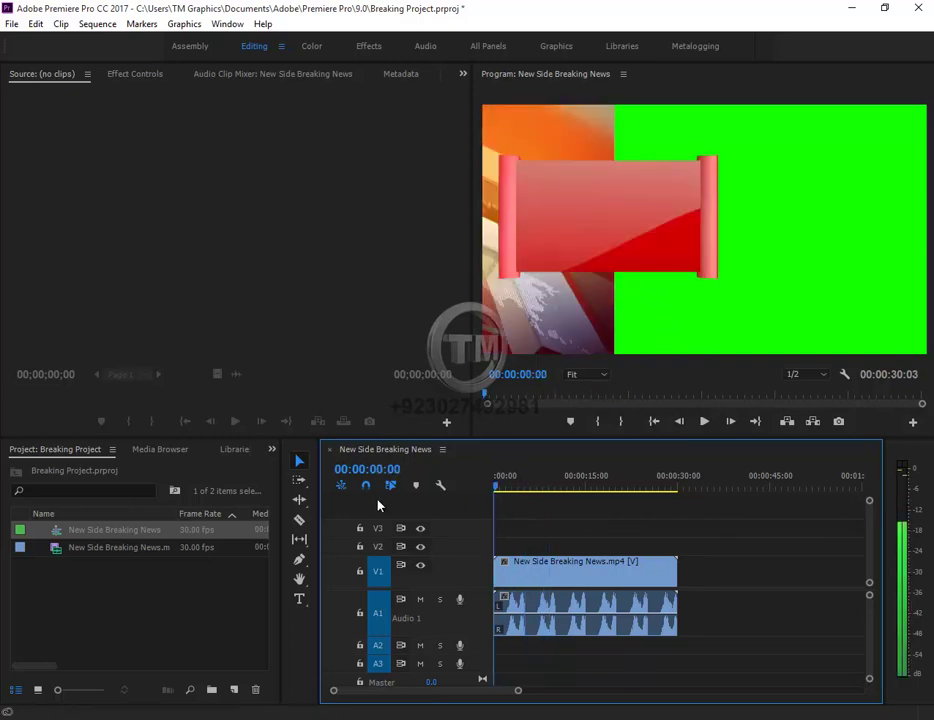
pyautogui.press('space')
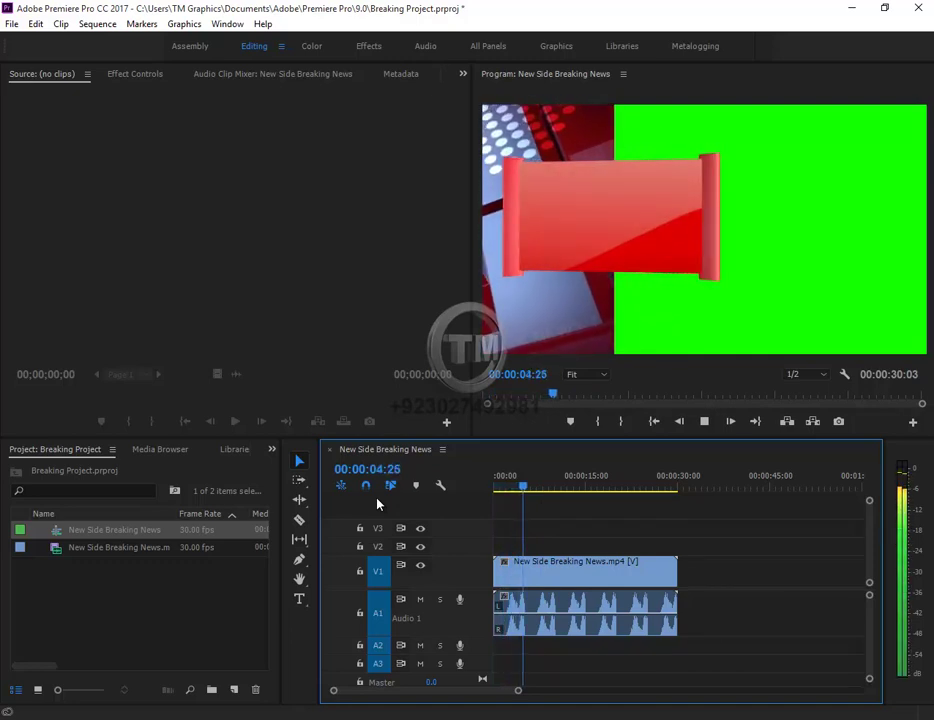
pyautogui.press('space')
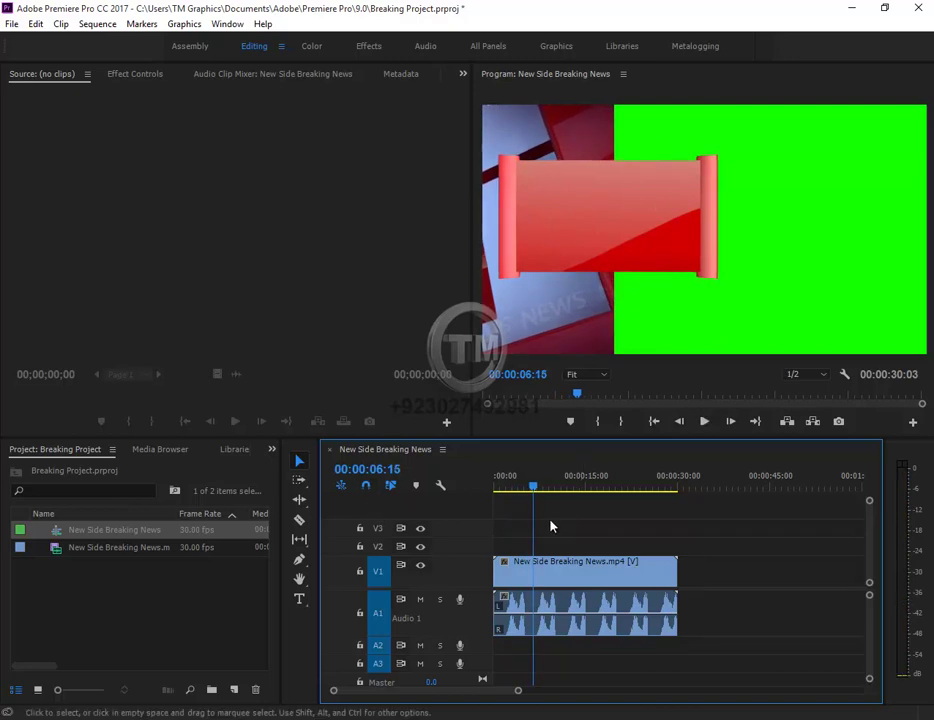
# - Minimize Premiere Pro, File Explorer and Chrome, then refresh the desktop
pyautogui.click(852, 11)
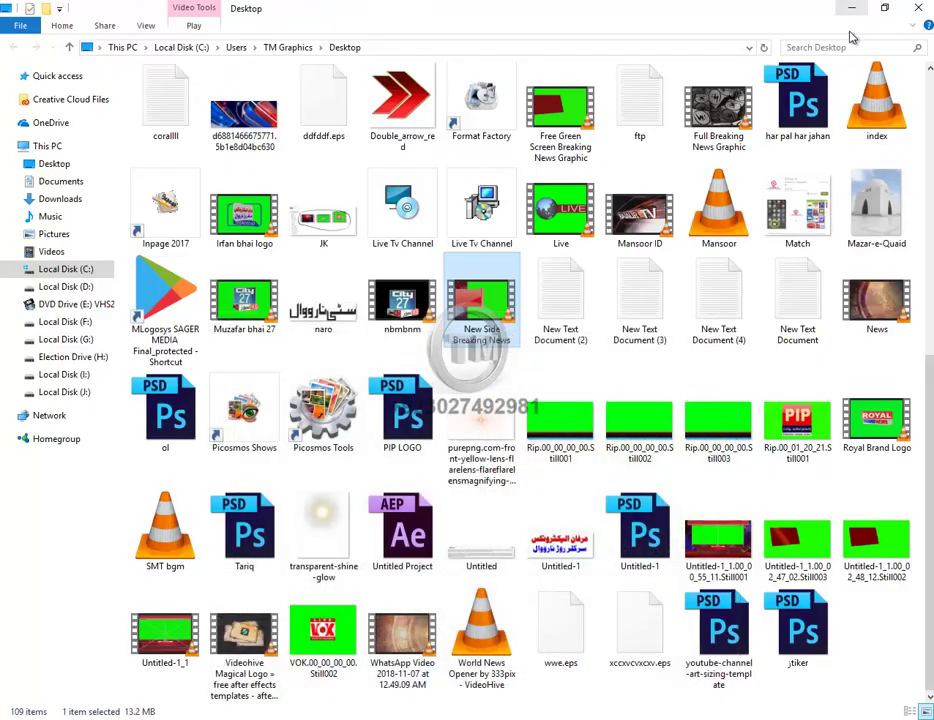
pyautogui.click(851, 9)
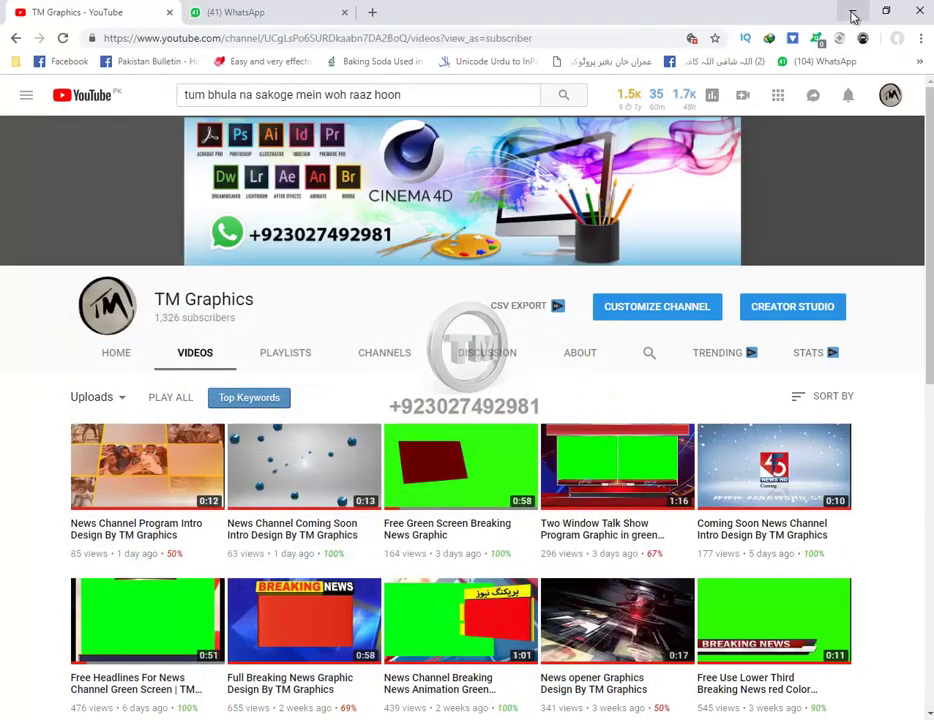
pyautogui.click(851, 11)
pyautogui.rightClick(796, 184)
pyautogui.click(816, 226)
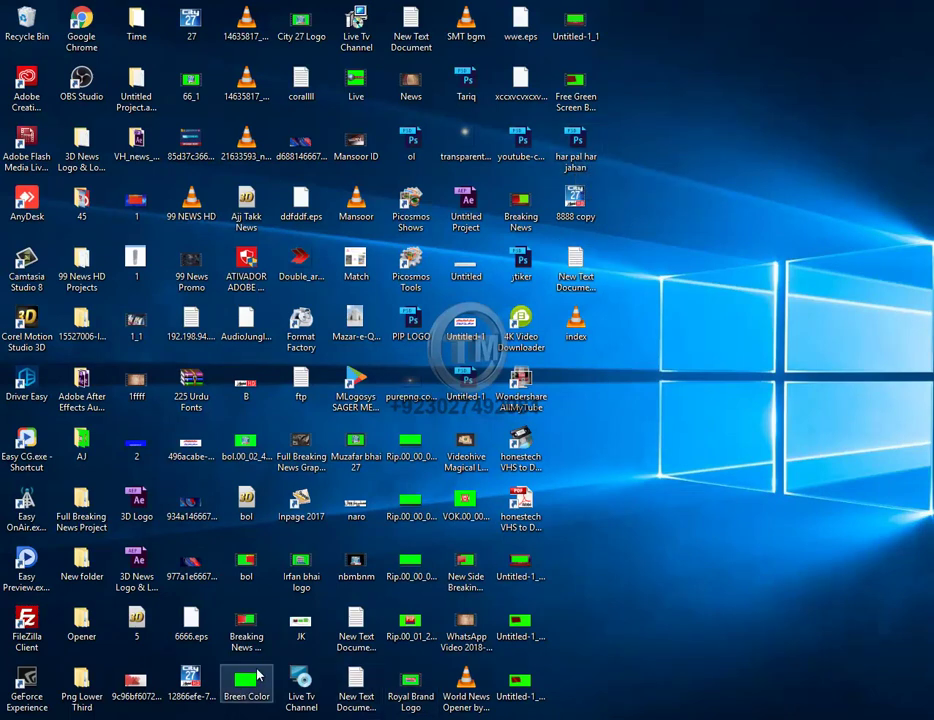
# - Open and close the Start menu, then refresh the desktop three more times
pyautogui.press('super')
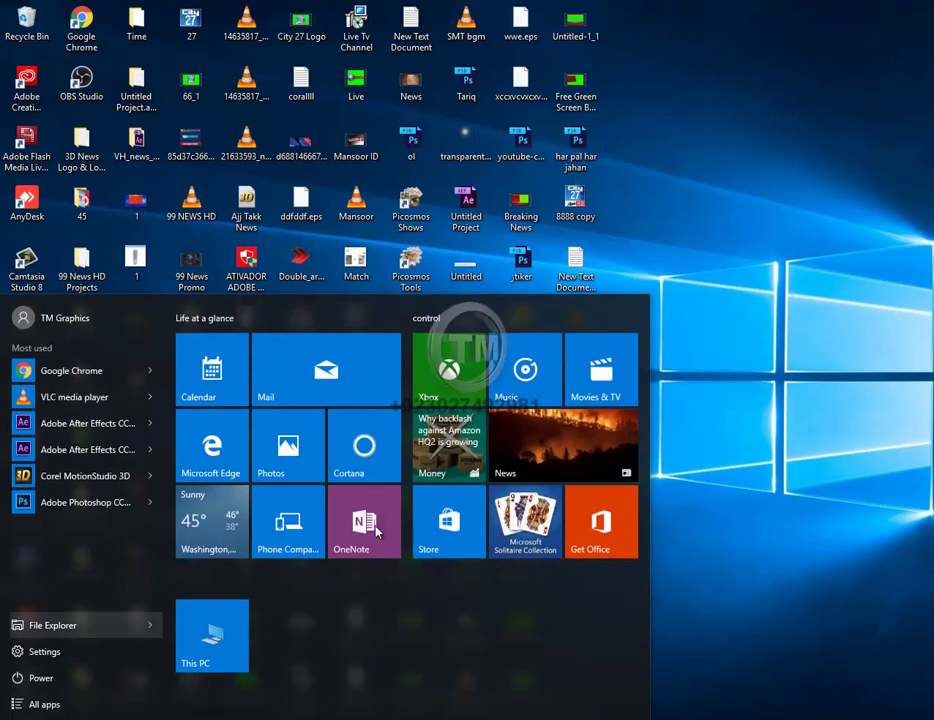
pyautogui.click(798, 354)
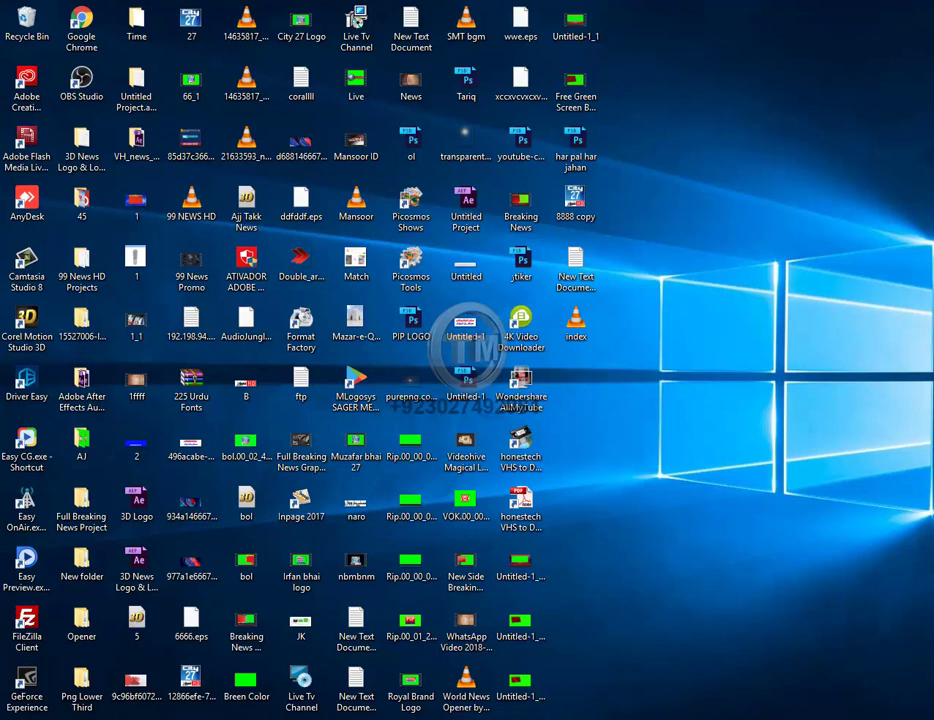
pyautogui.rightClick(771, 392)
pyautogui.click(819, 442)
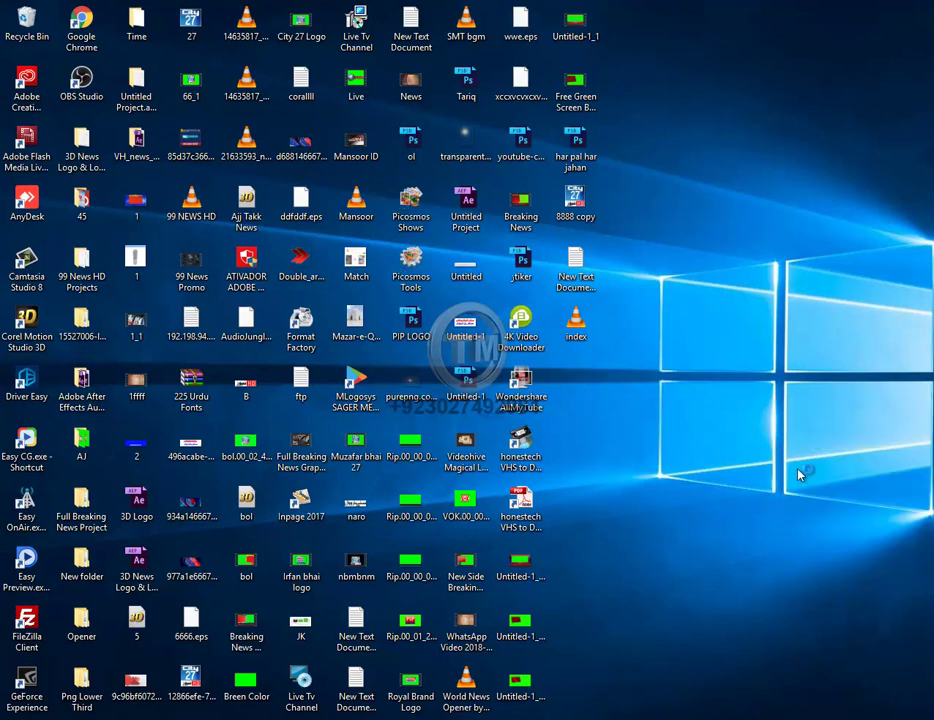
pyautogui.rightClick(733, 418)
pyautogui.click(745, 458)
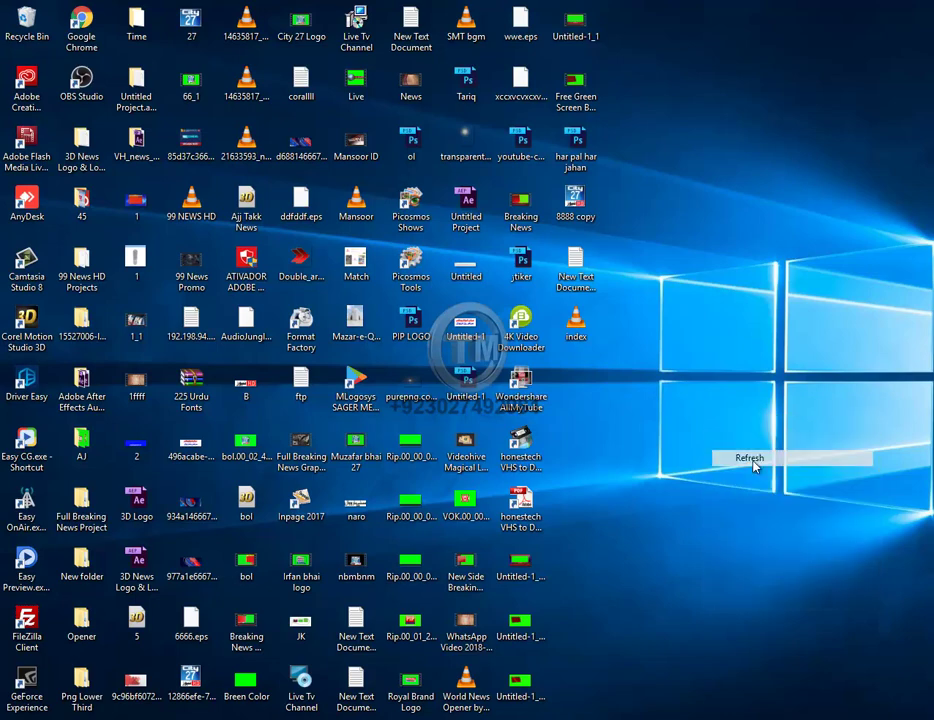
pyautogui.rightClick(705, 342)
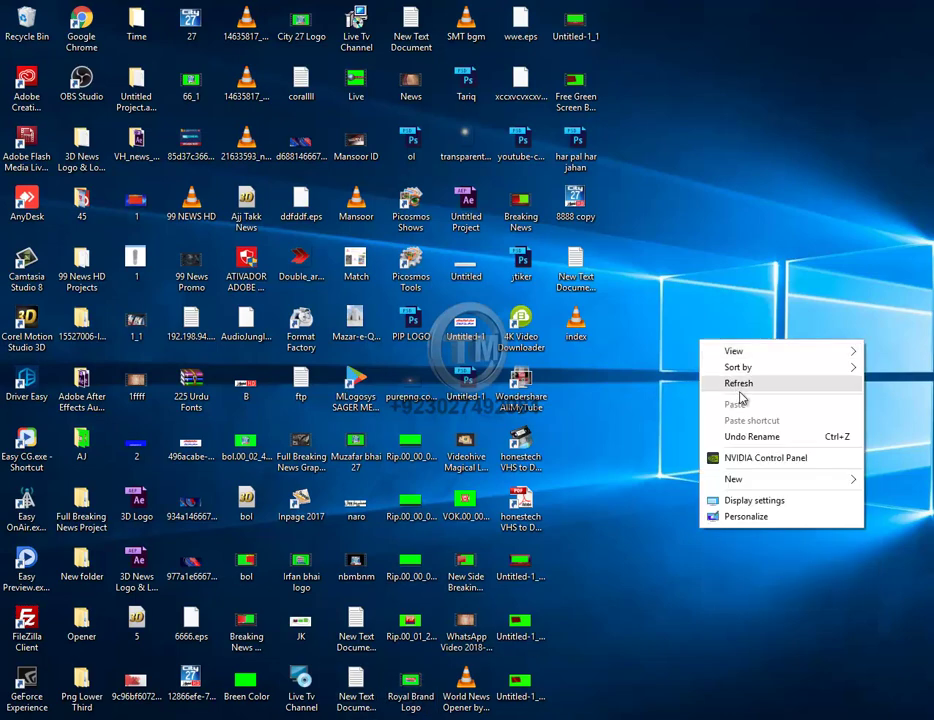
pyautogui.click(740, 385)
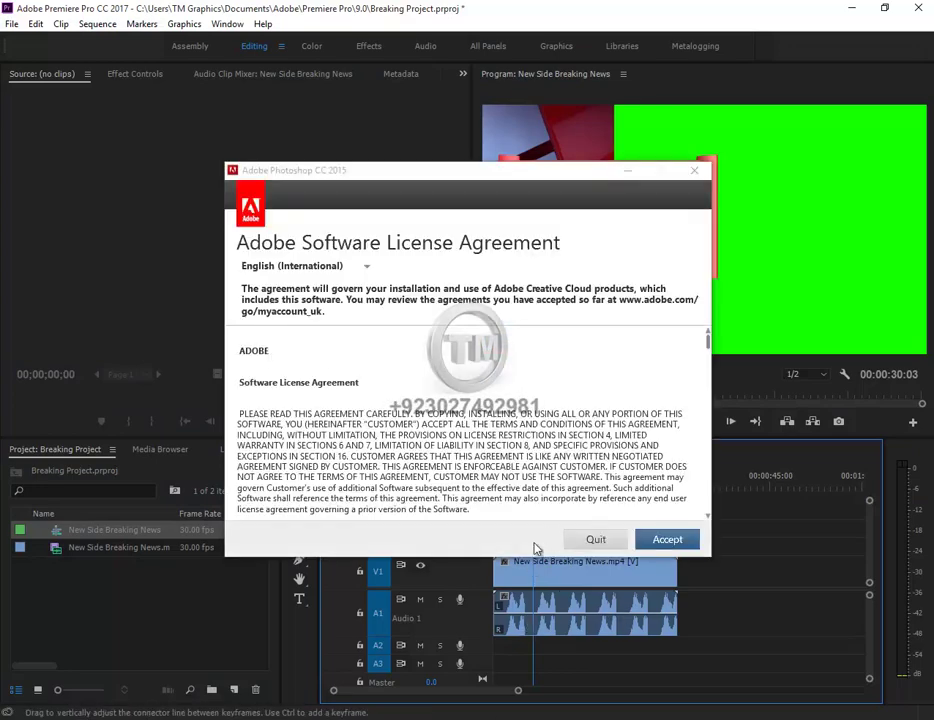
# - Accept the Adobe Software License Agreement so Photoshop CC 2015 finishes loading
pyautogui.click(667, 540)
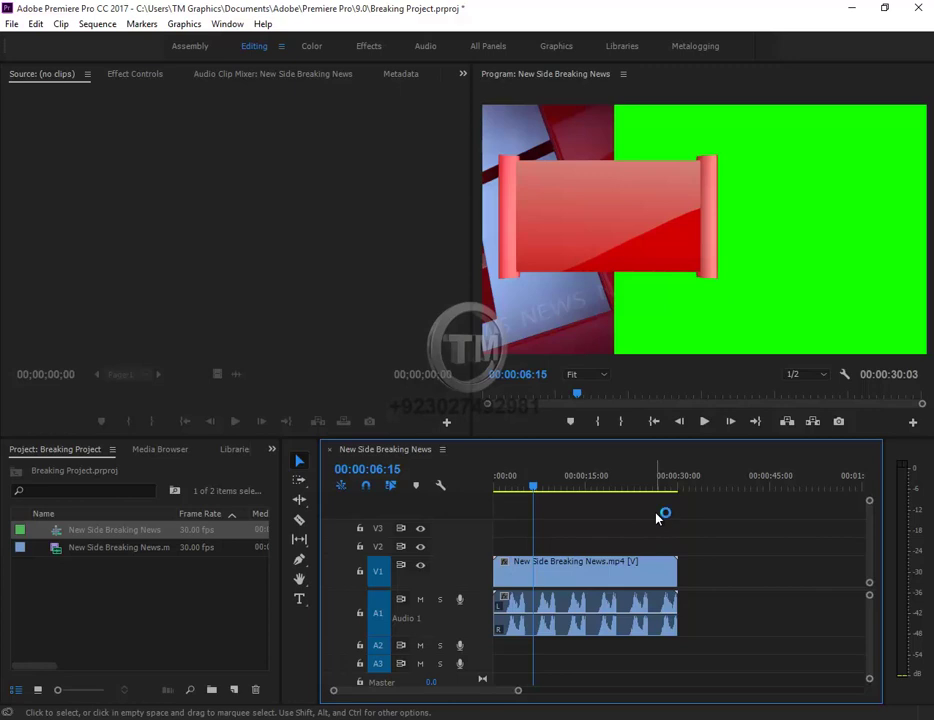
# - Export the sequence's opening frame as JPEG 'breaking projct' on the Desktop
pyautogui.moveTo(533, 487)
pyautogui.mouseDown()
pyautogui.moveTo(531, 504)
pyautogui.moveTo(550, 505)
pyautogui.mouseUp()
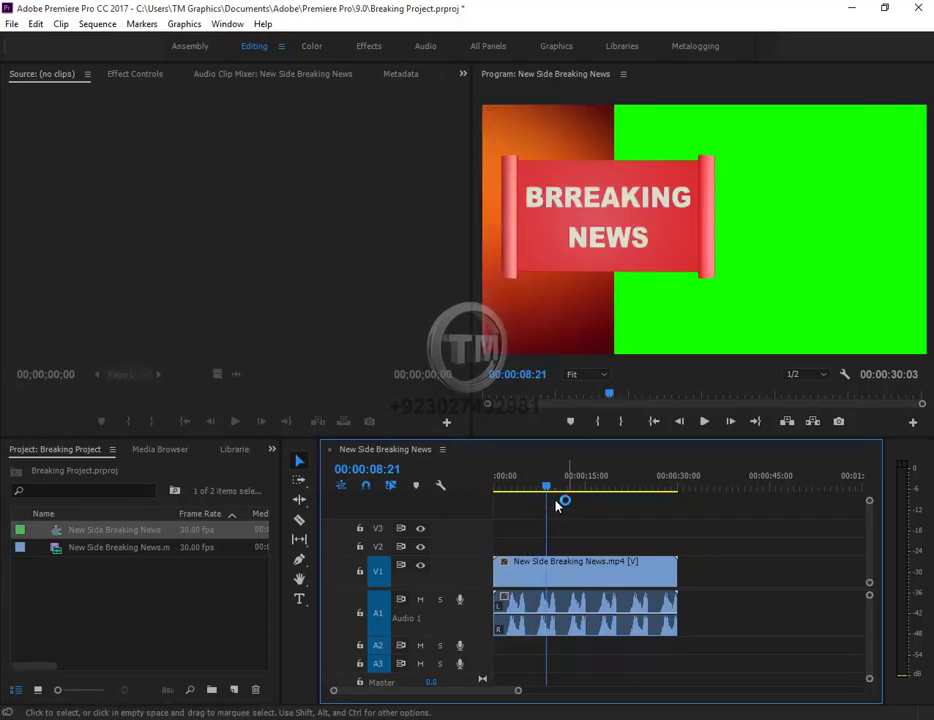
pyautogui.moveTo(570, 486); pyautogui.dragTo(474, 488)
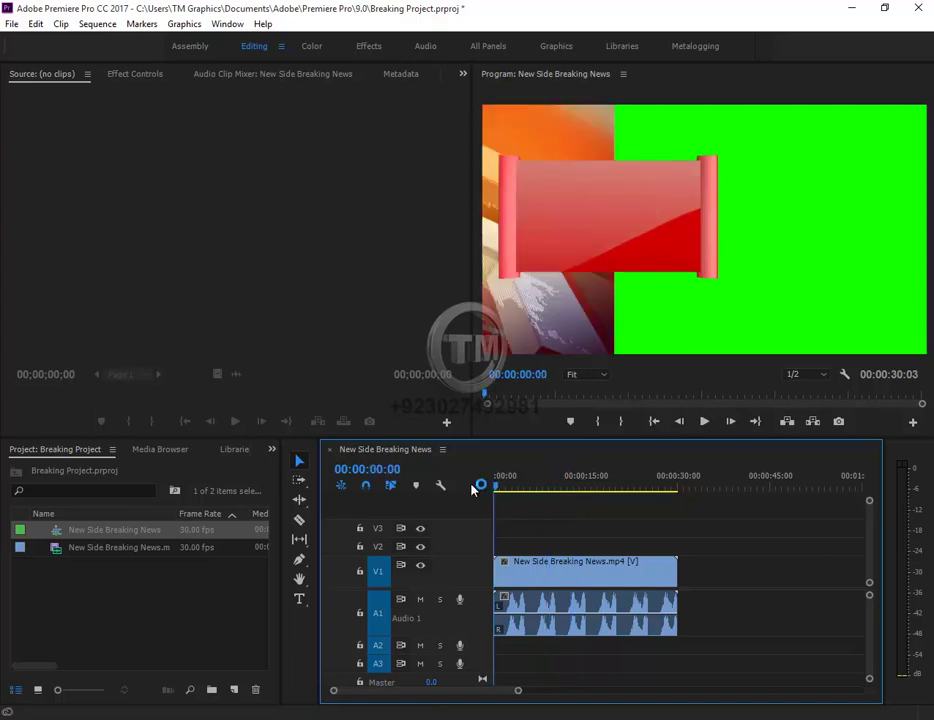
pyautogui.click(840, 424)
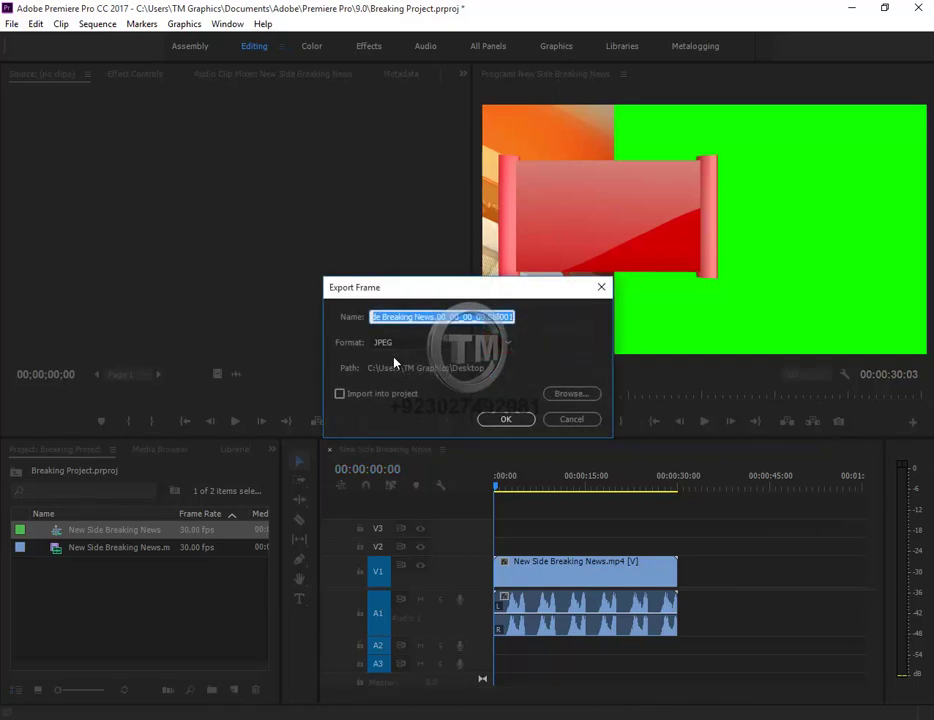
pyautogui.click(507, 344)
pyautogui.click(553, 357)
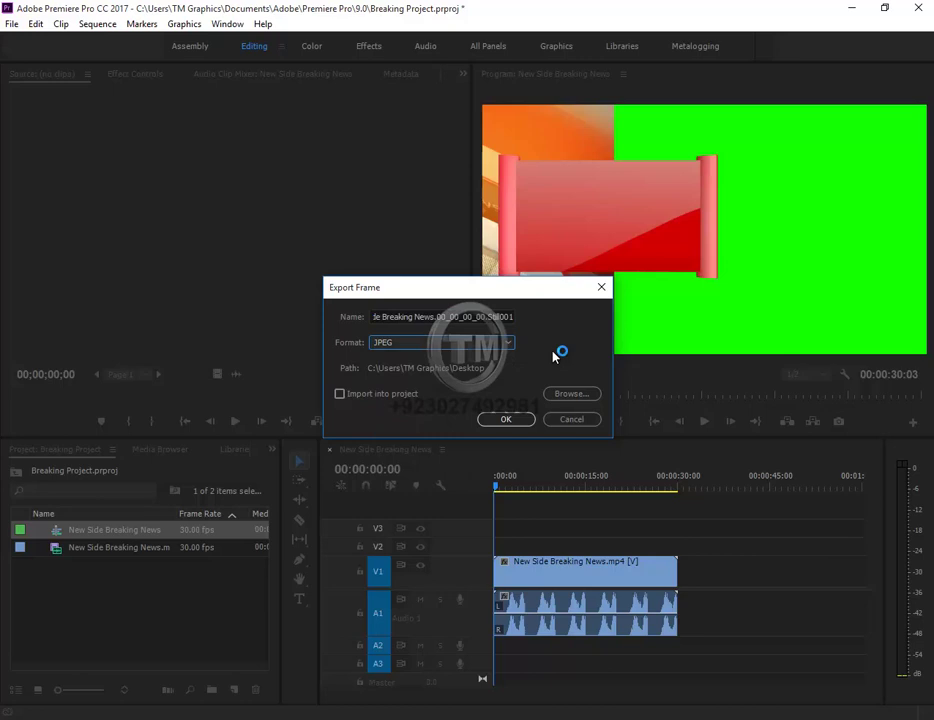
pyautogui.click(495, 343)
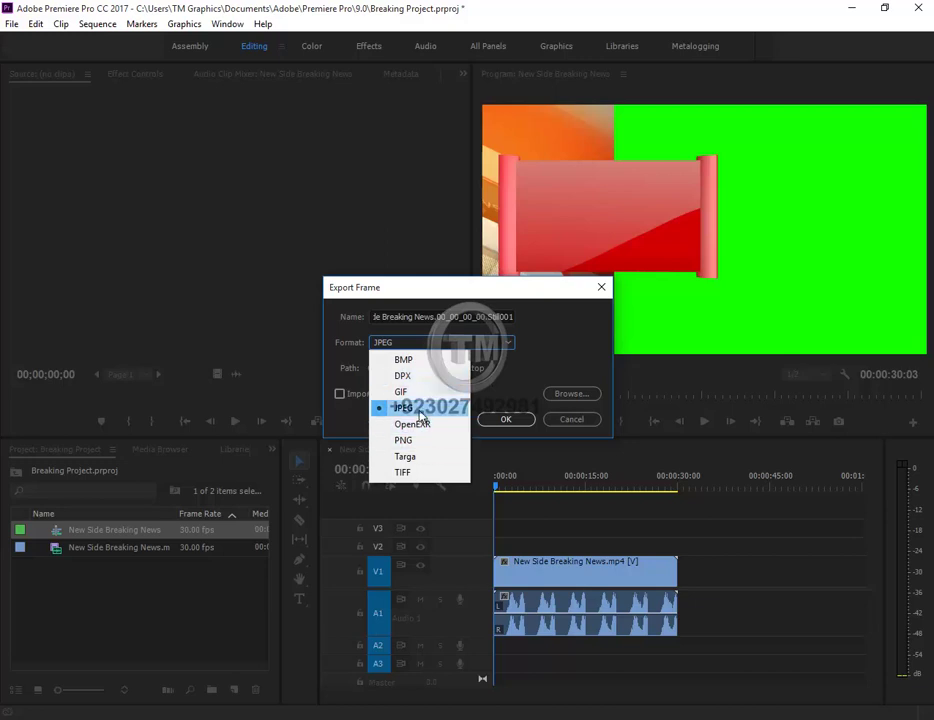
pyautogui.click(546, 379)
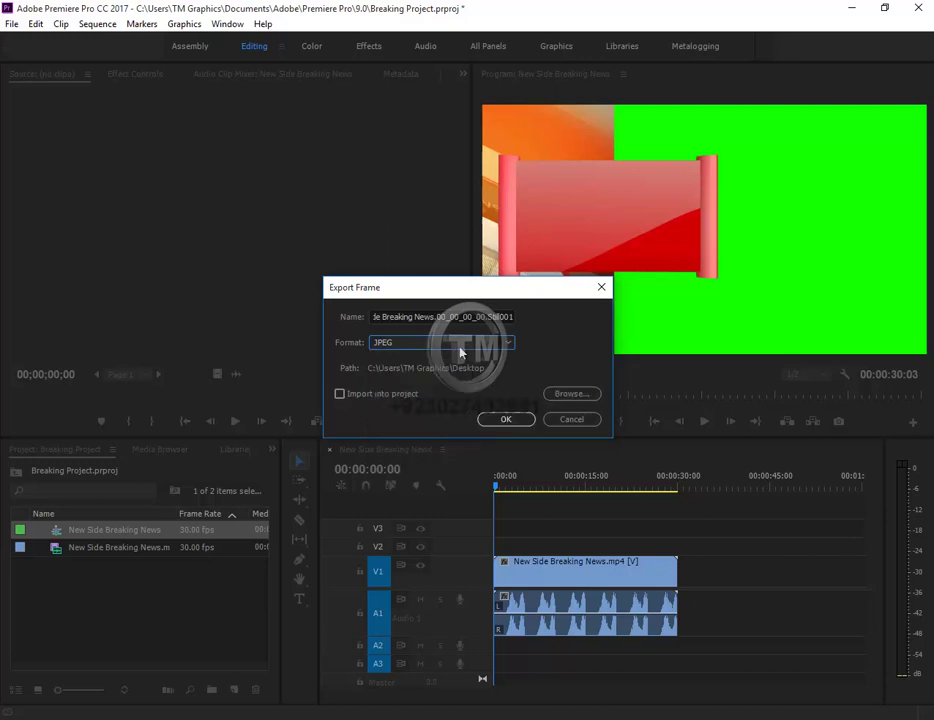
pyautogui.click(449, 316)
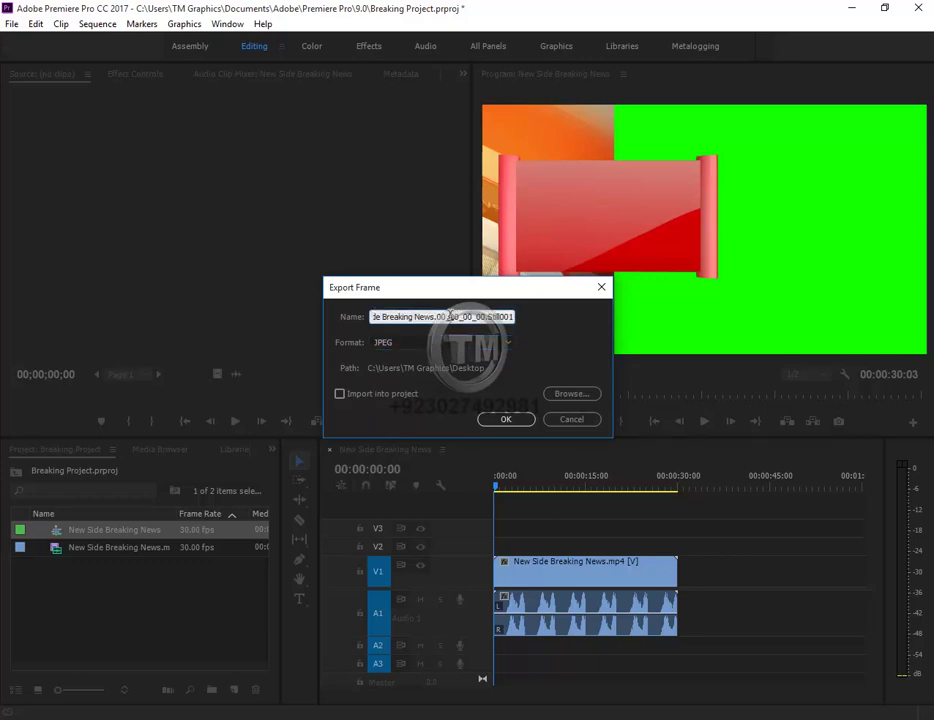
pyautogui.doubleClick(449, 316)
pyautogui.write('breaking projct')
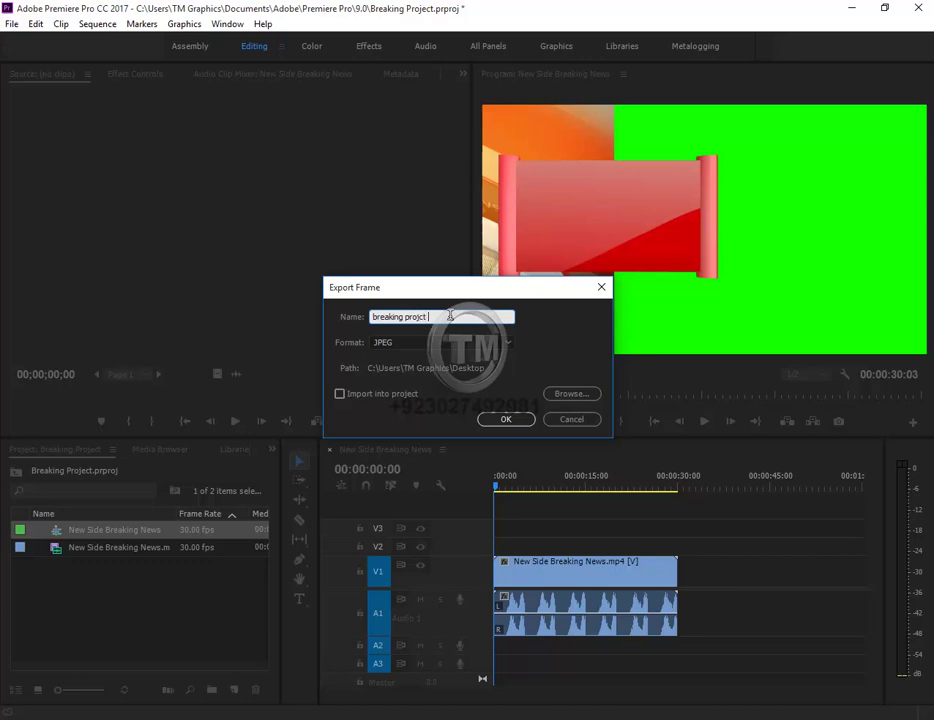
pyautogui.click(506, 419)
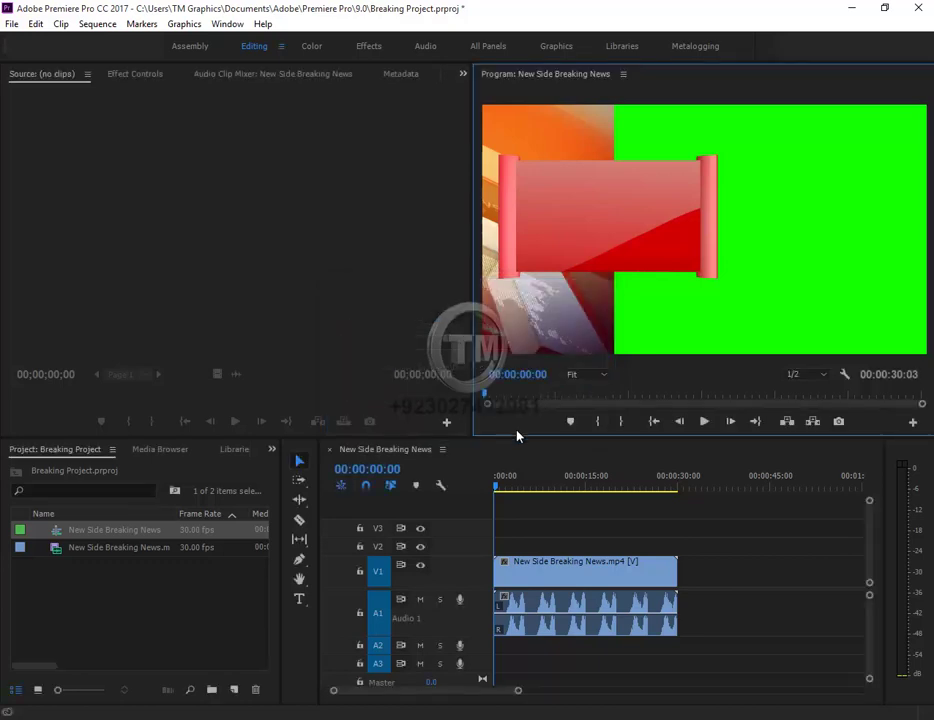
# - Minimize Premiere and Photoshop, then drag breaking projct.jpg from the desktop into Photoshop
pyautogui.click(853, 12)
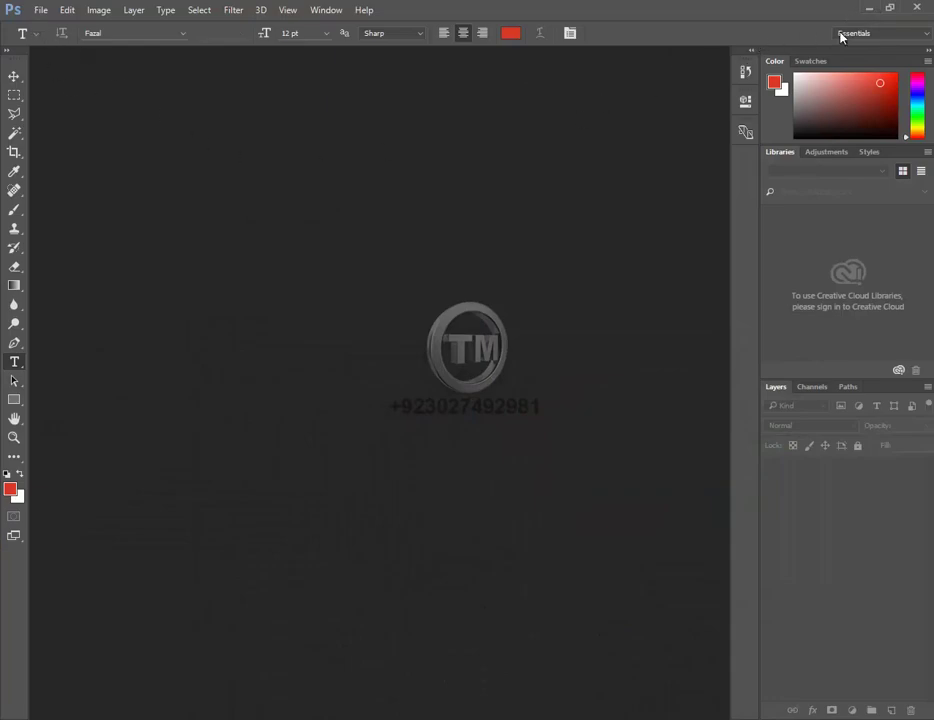
pyautogui.click(868, 9)
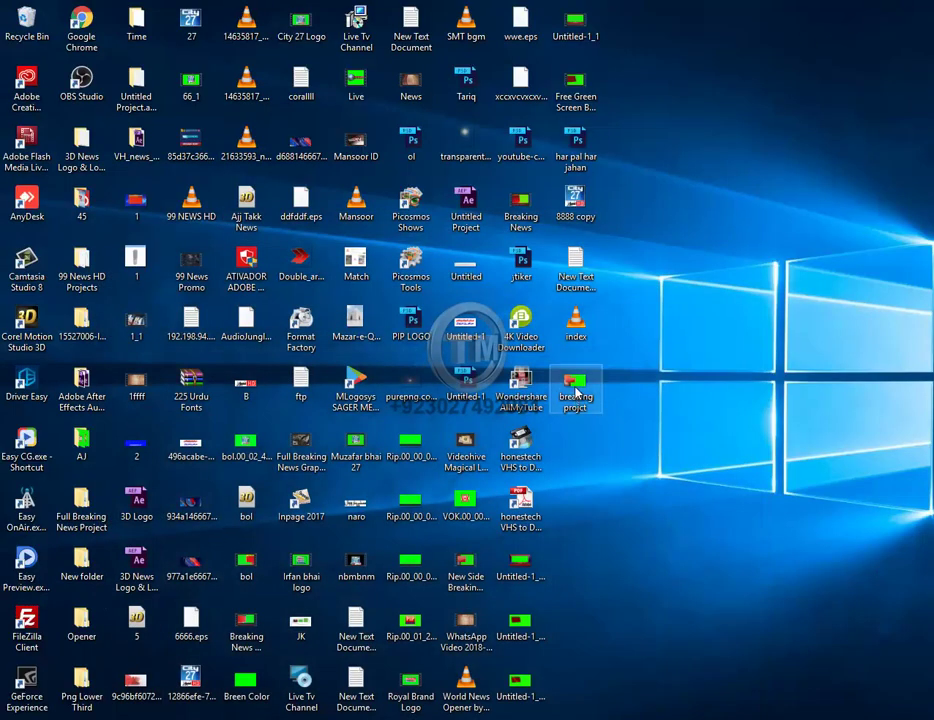
pyautogui.moveTo(575, 390); pyautogui.dragTo(575, 392)
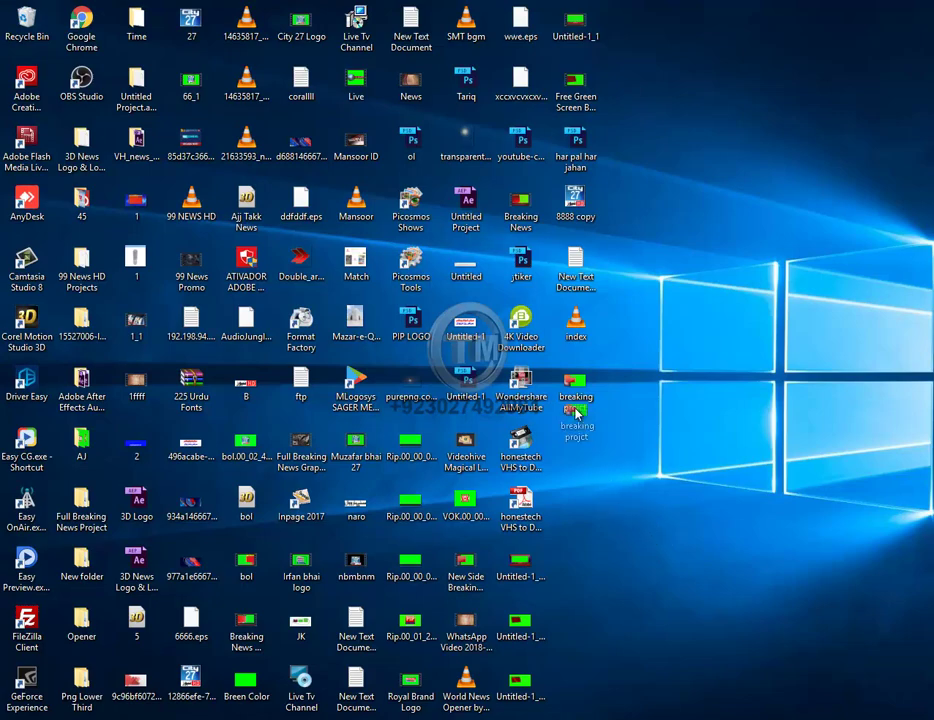
pyautogui.moveTo(575, 392); pyautogui.dragTo(353, 343)
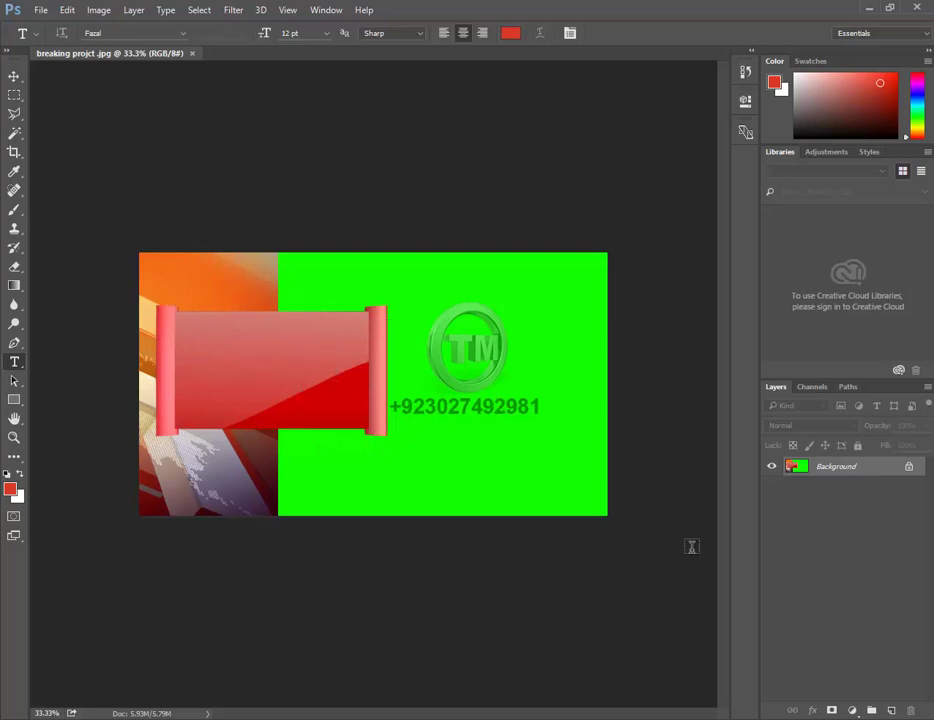
# - Switch keyboard input to Urdu, start a text layer on the red banner, and bring Chrome forward
pyautogui.press('super+space')
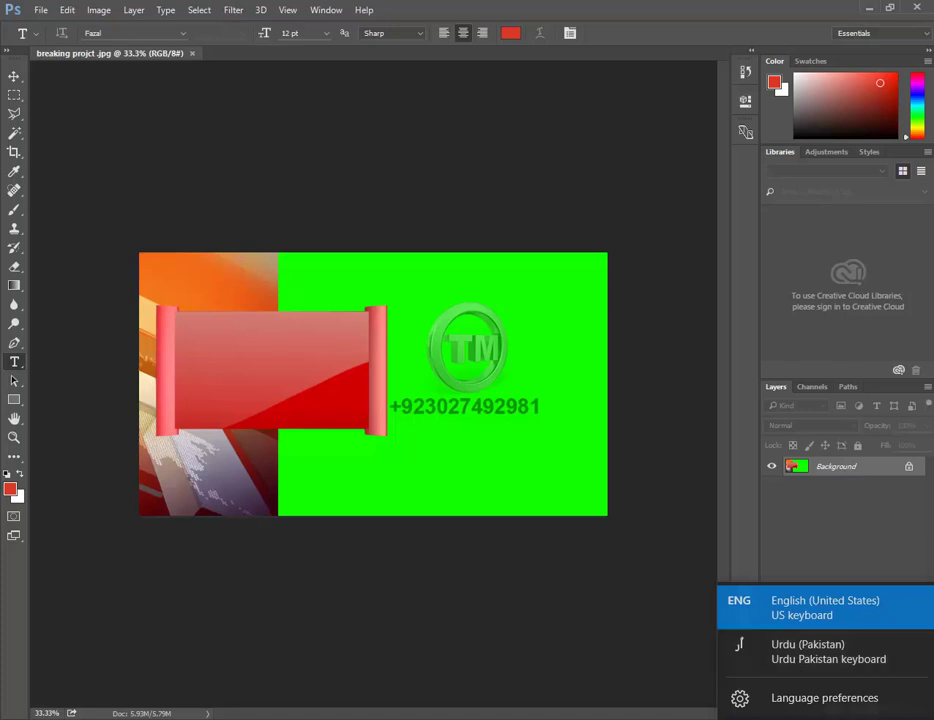
pyautogui.press('Escape')
pyautogui.press('super+space')
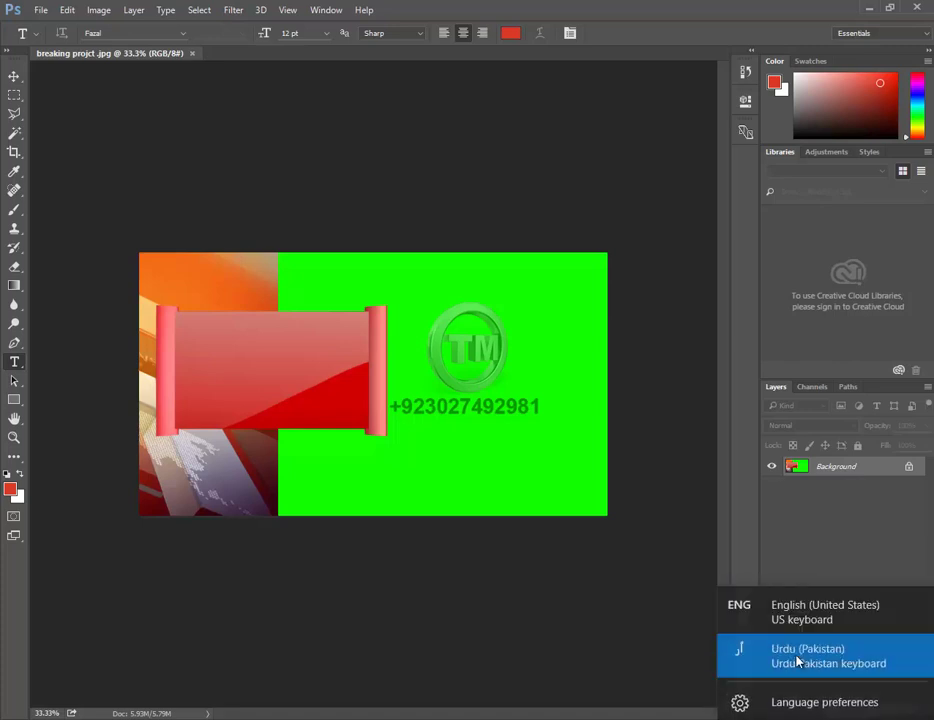
pyautogui.click(596, 657)
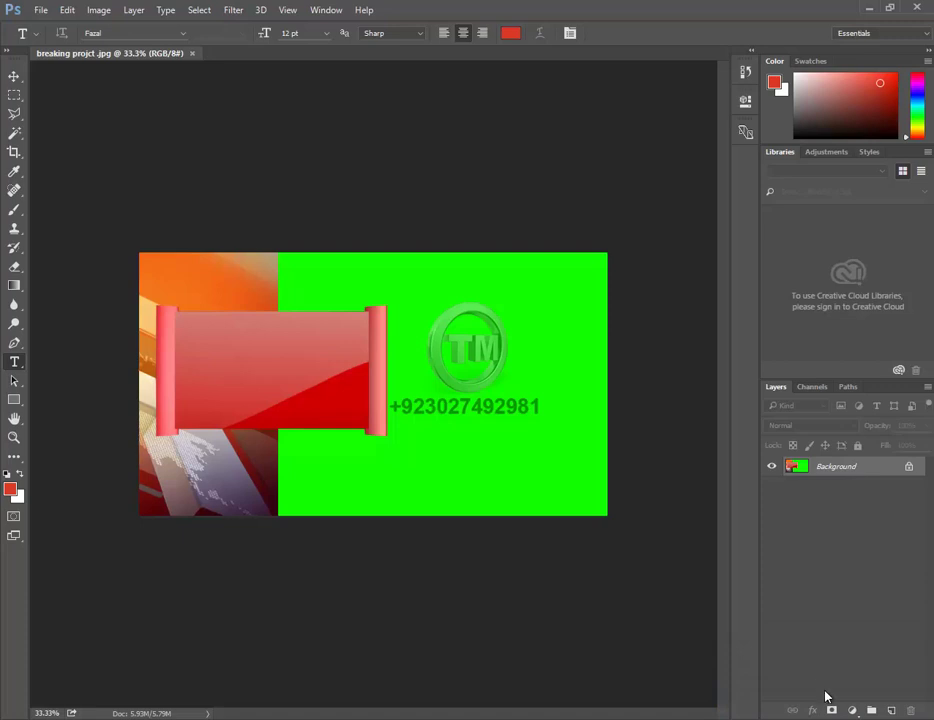
pyautogui.click(306, 350)
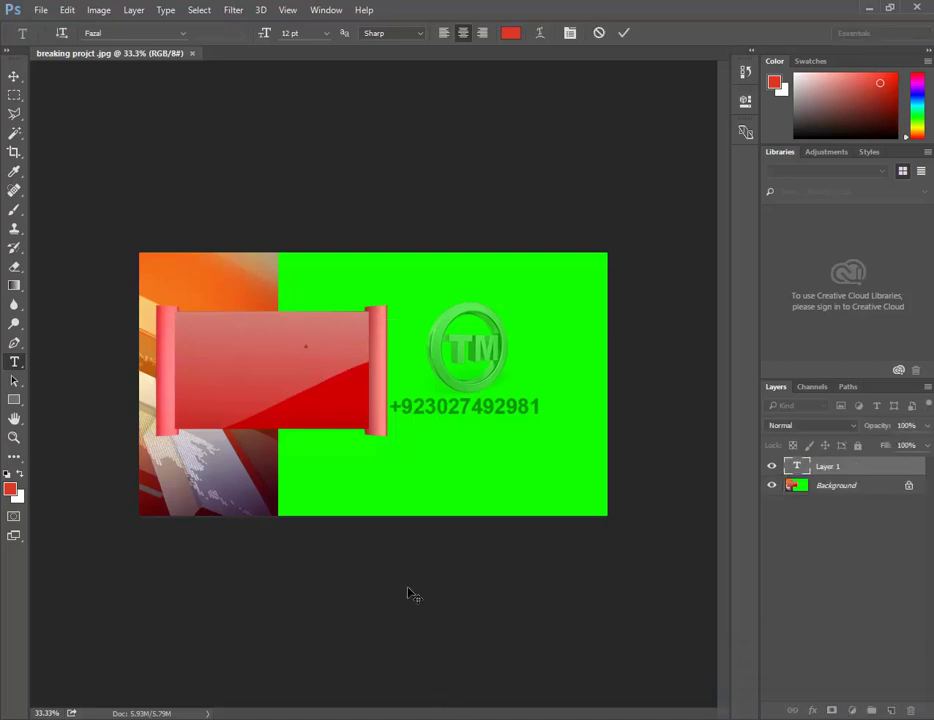
pyautogui.hotkey('alt', 'Tab')
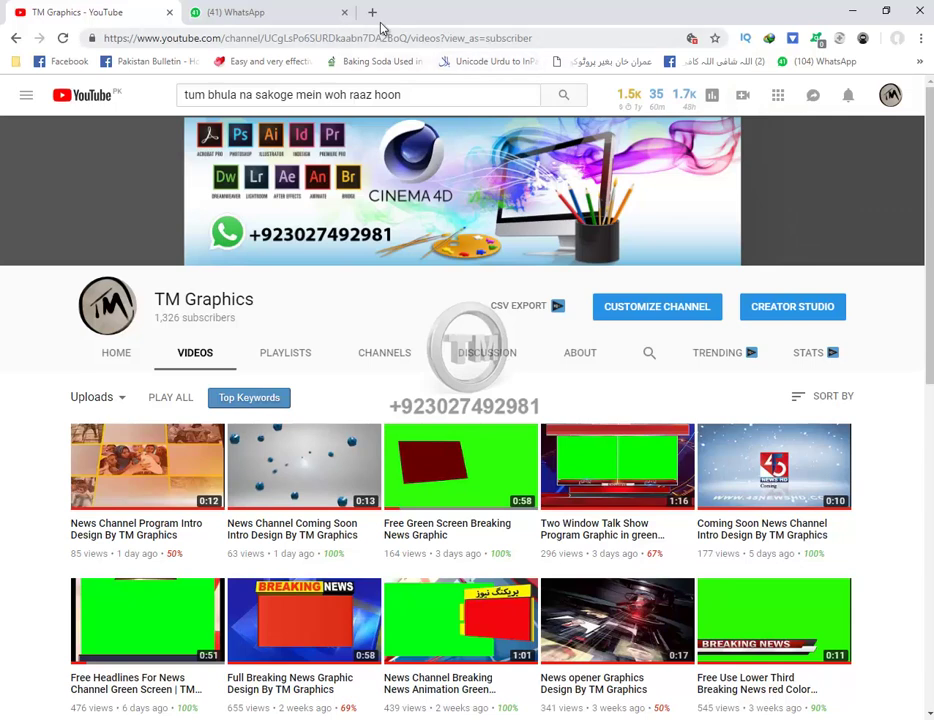
# - Open express.pk in a new Chrome tab
pyautogui.click(376, 16)
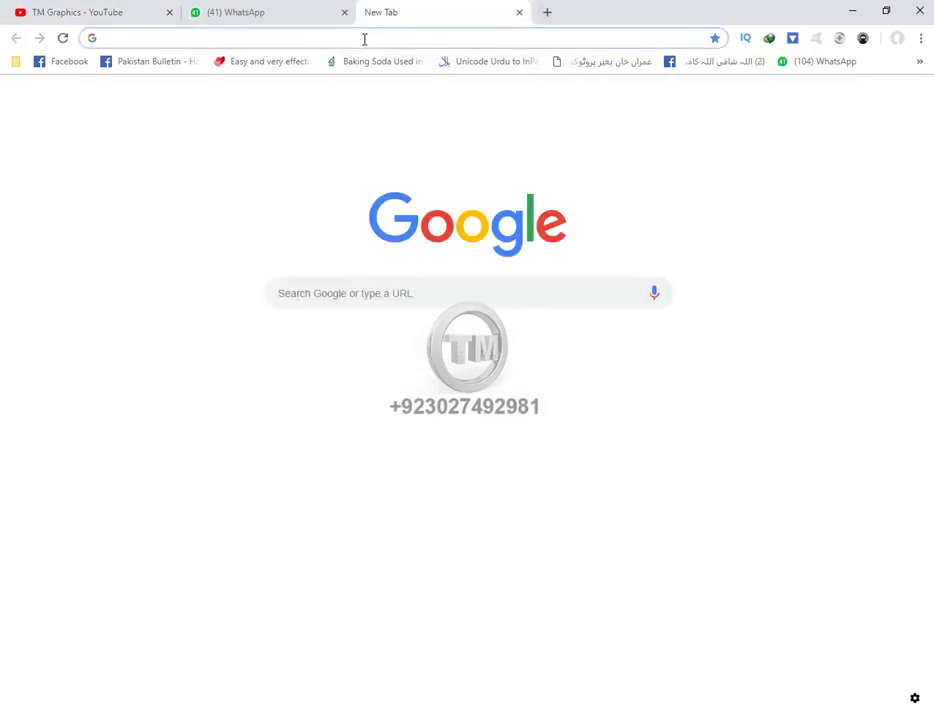
pyautogui.write('ںعوس')
pyautogui.press('BackSpace')
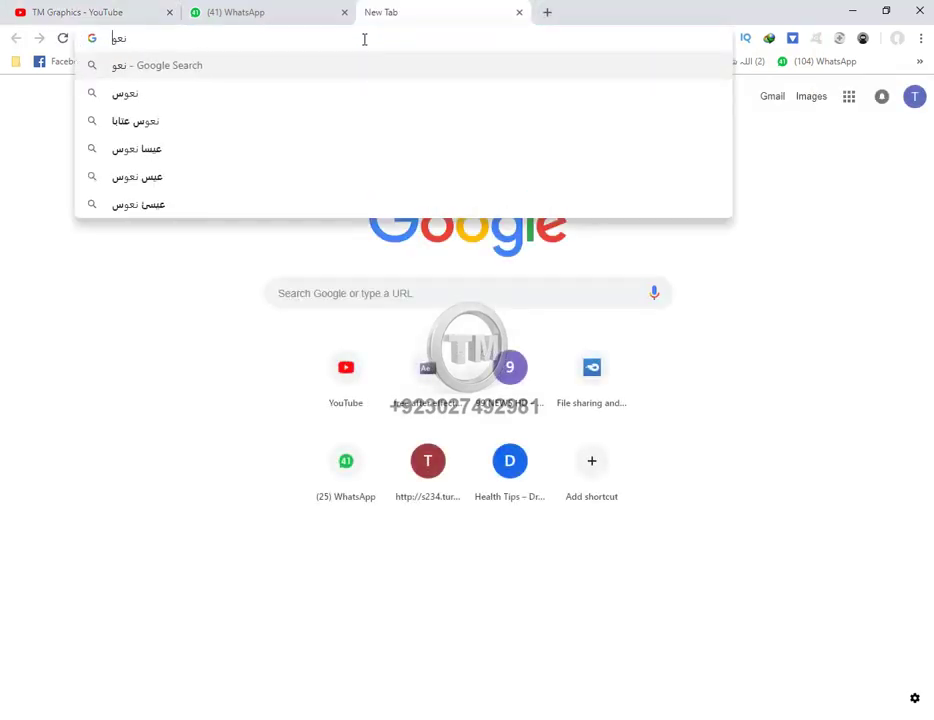
pyautogui.press('BackSpace')
pyautogui.press('BackSpace')
pyautogui.press('BackSpace')
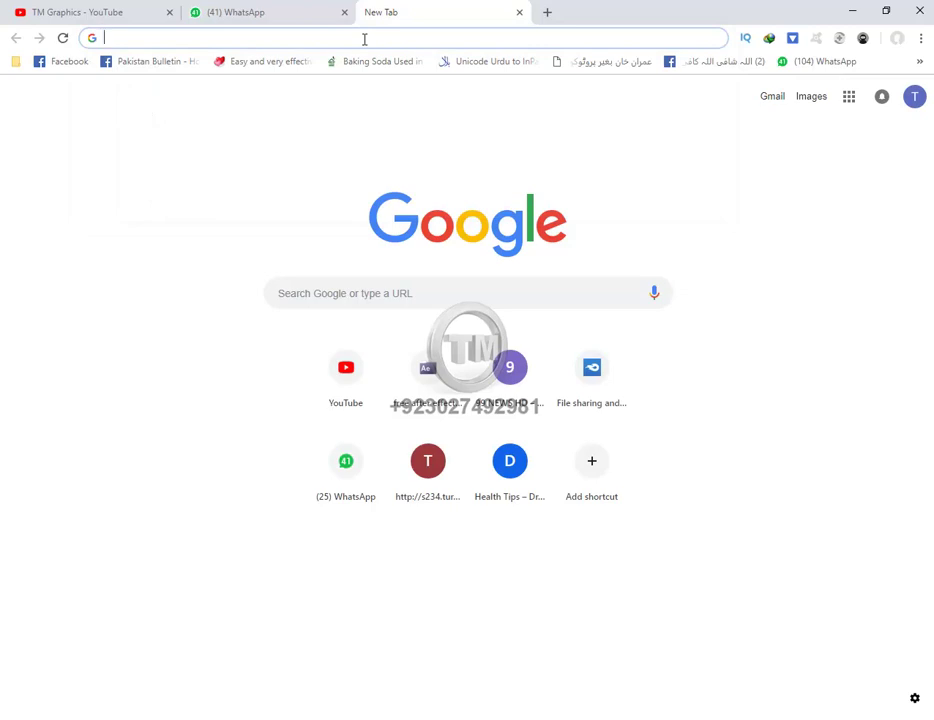
pyautogui.write('n')
pyautogui.press('BackSpace')
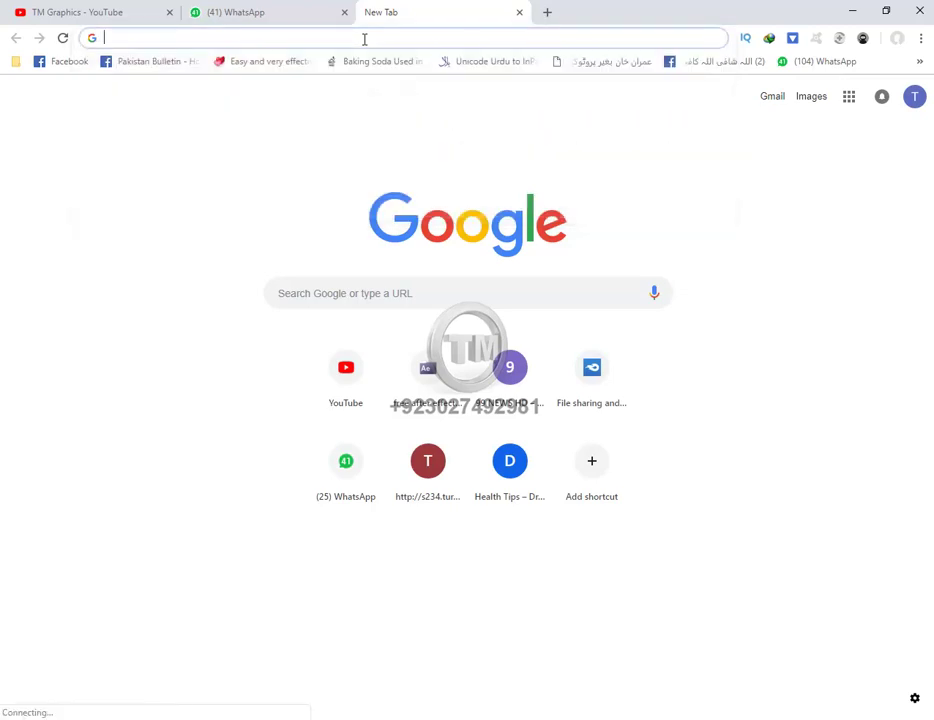
pyautogui.write('express.pk')
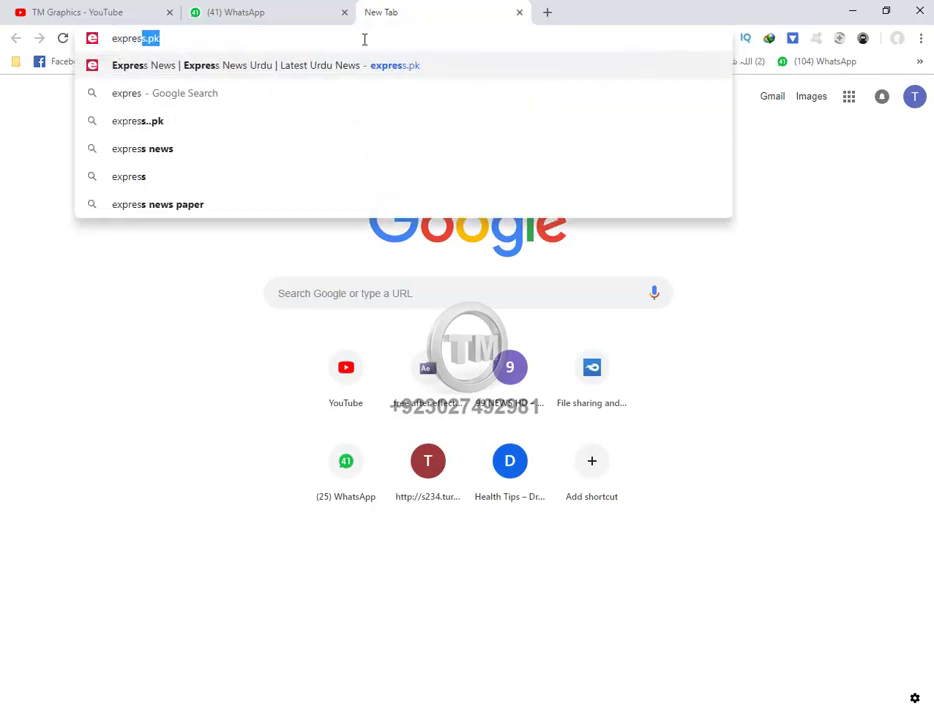
pyautogui.press('Return')
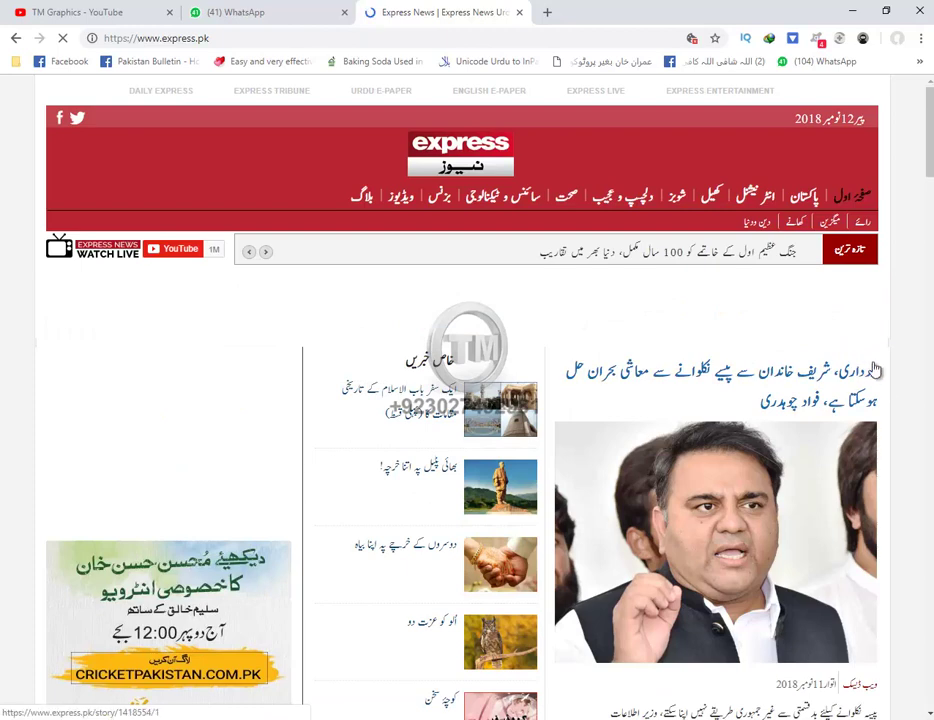
# - Copy the lead Urdu headline and return to Photoshop
pyautogui.tripleClick(755, 378)
pyautogui.rightClick(755, 378)
pyautogui.click(615, 484)
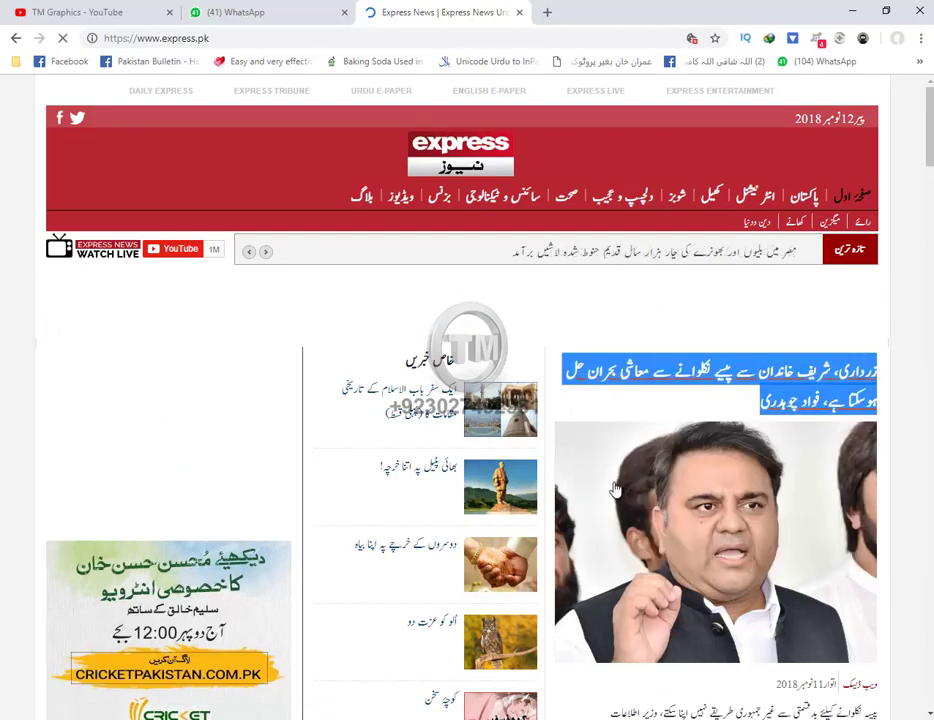
pyautogui.hotkey('alt', 'Tab')
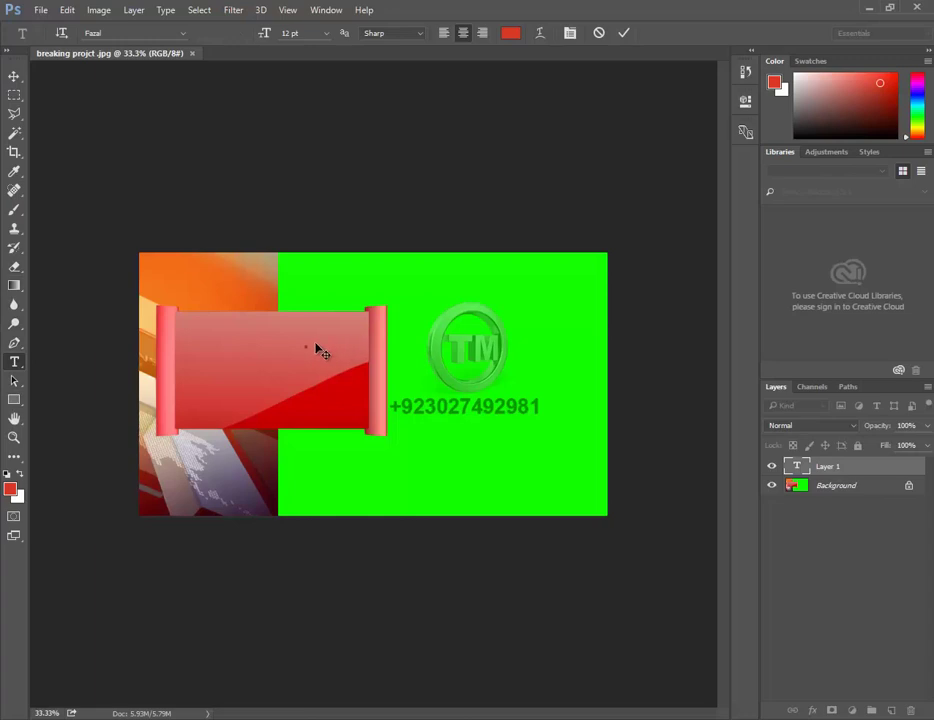
# - Paste the copied Urdu headline as a new text layer on the red banner and commit it
pyautogui.click(872, 470)
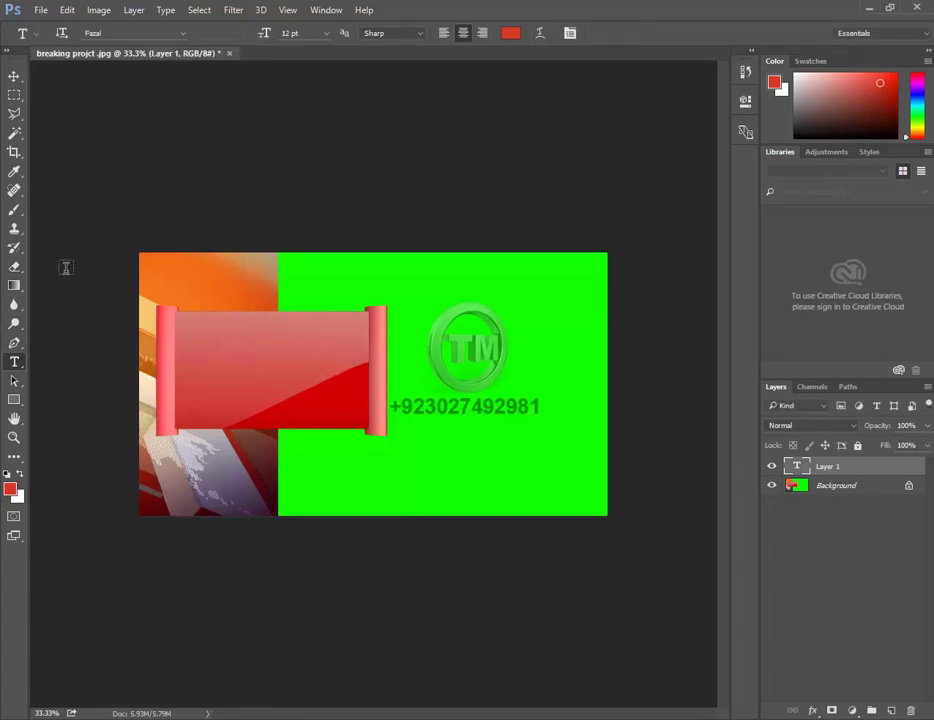
pyautogui.click(285, 349)
pyautogui.rightClick(286, 355)
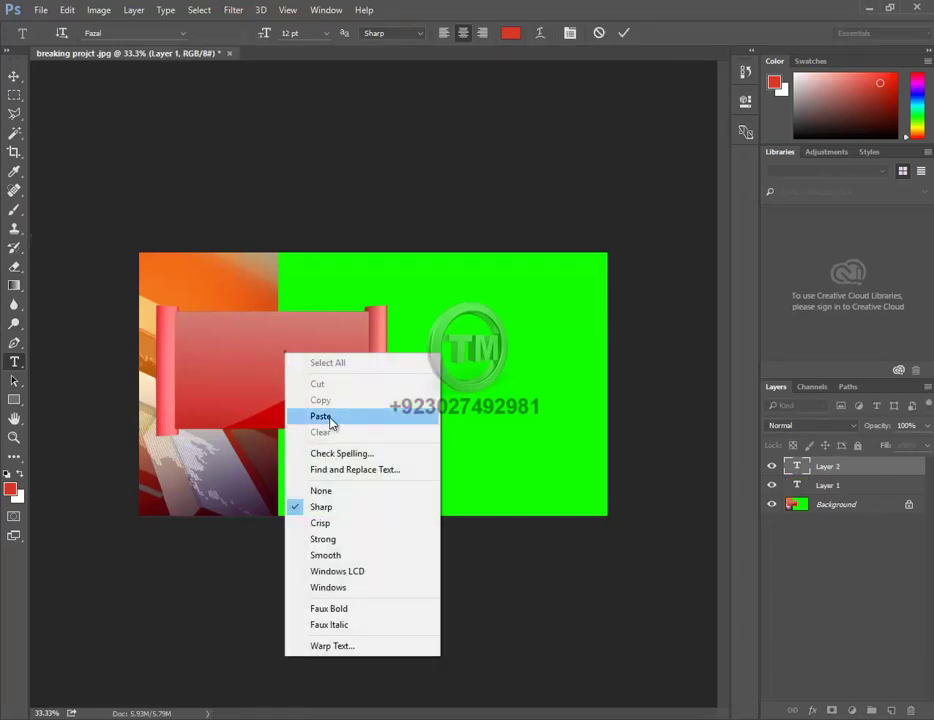
pyautogui.click(336, 420)
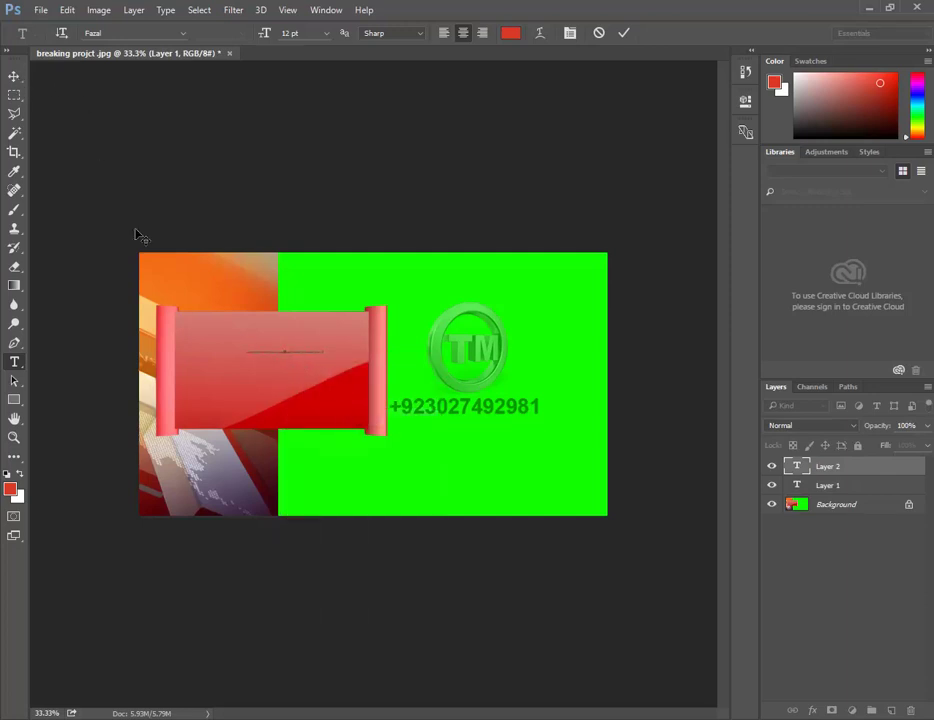
pyautogui.hotkey('ctrl', 'Return')
pyautogui.press('v')
# - Delete the unwanted empty Layer 2 text layer and select the Move tool
pyautogui.click(14, 362)
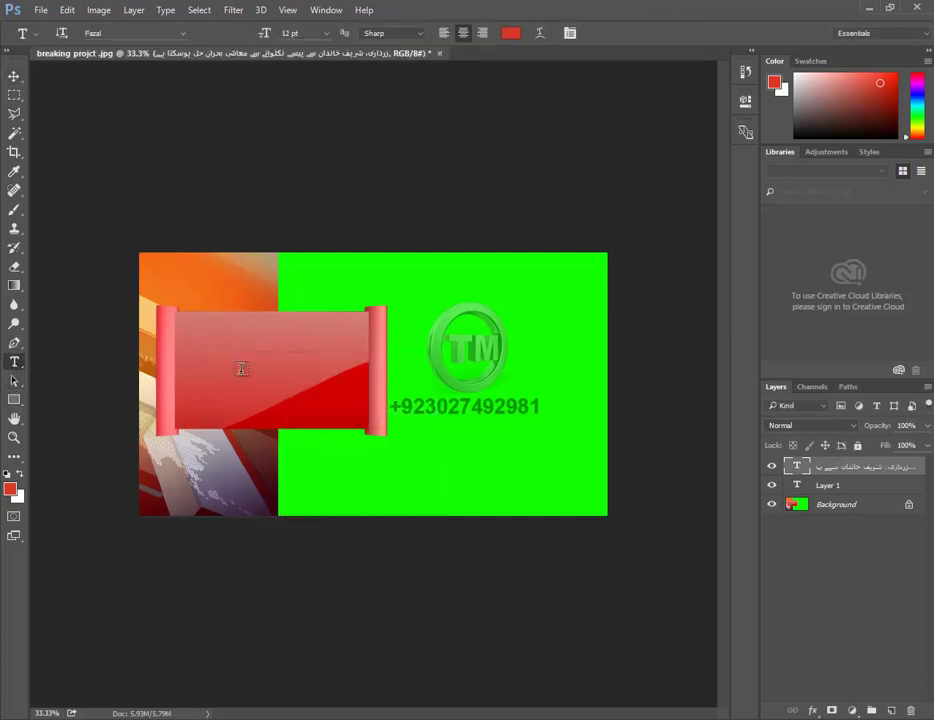
pyautogui.click(267, 352)
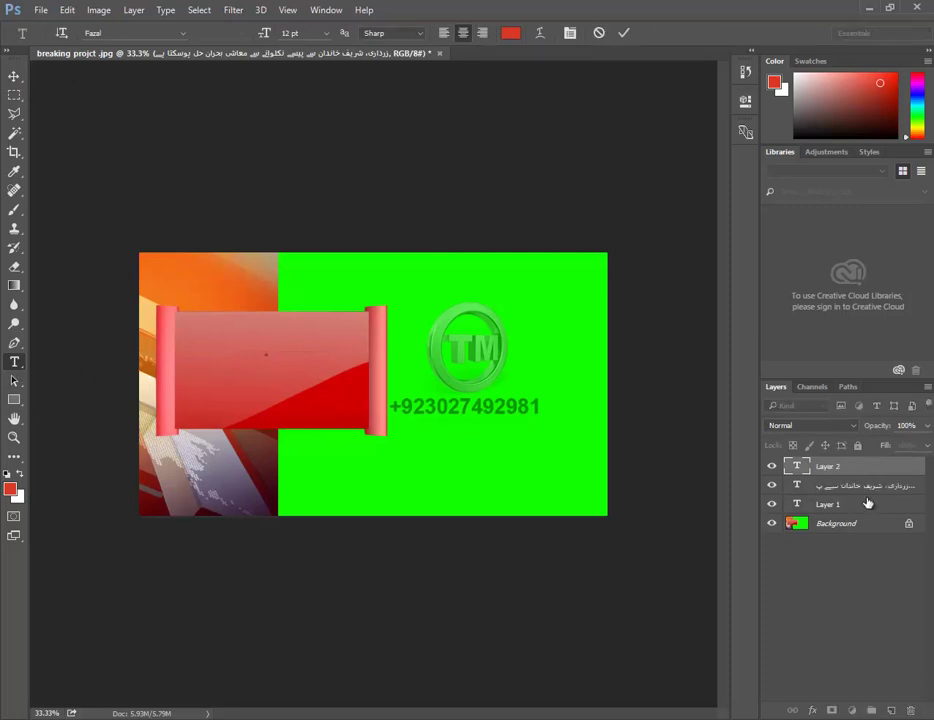
pyautogui.moveTo(868, 503); pyautogui.dragTo(910, 710)
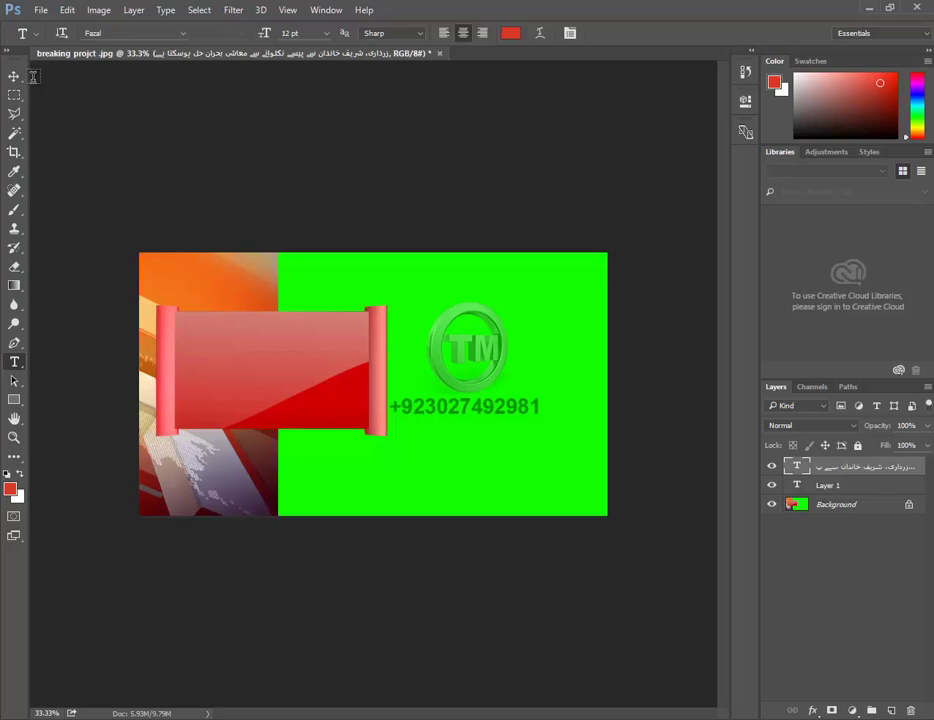
pyautogui.click(15, 76)
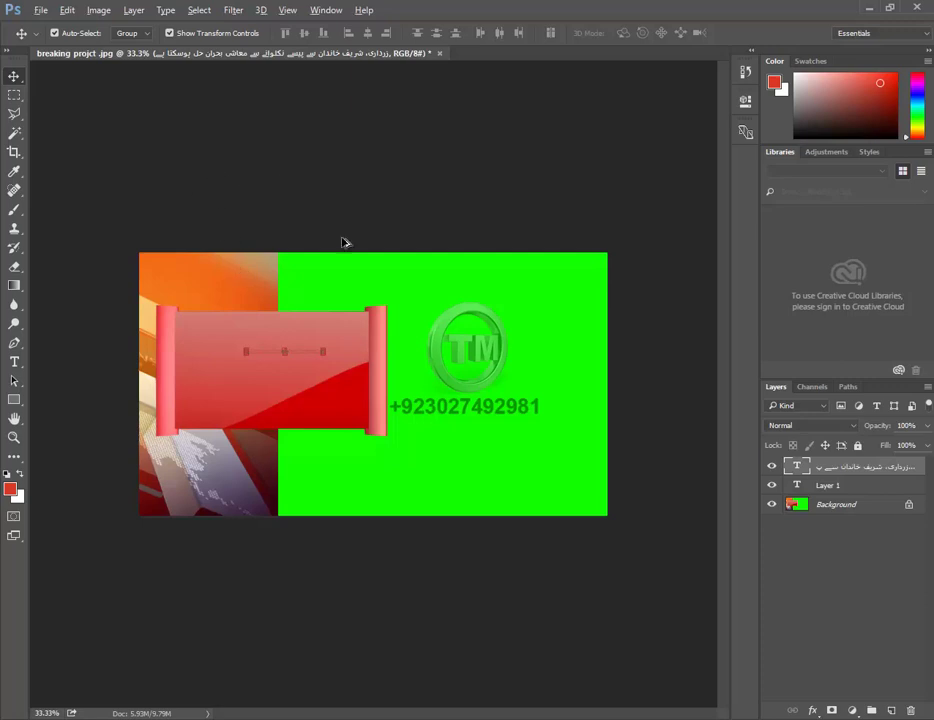
# - Free-transform the Urdu headline to about 786% (roughly 94.34 pt) and select all its text
pyautogui.moveTo(352, 377); pyautogui.dragTo(582, 531)
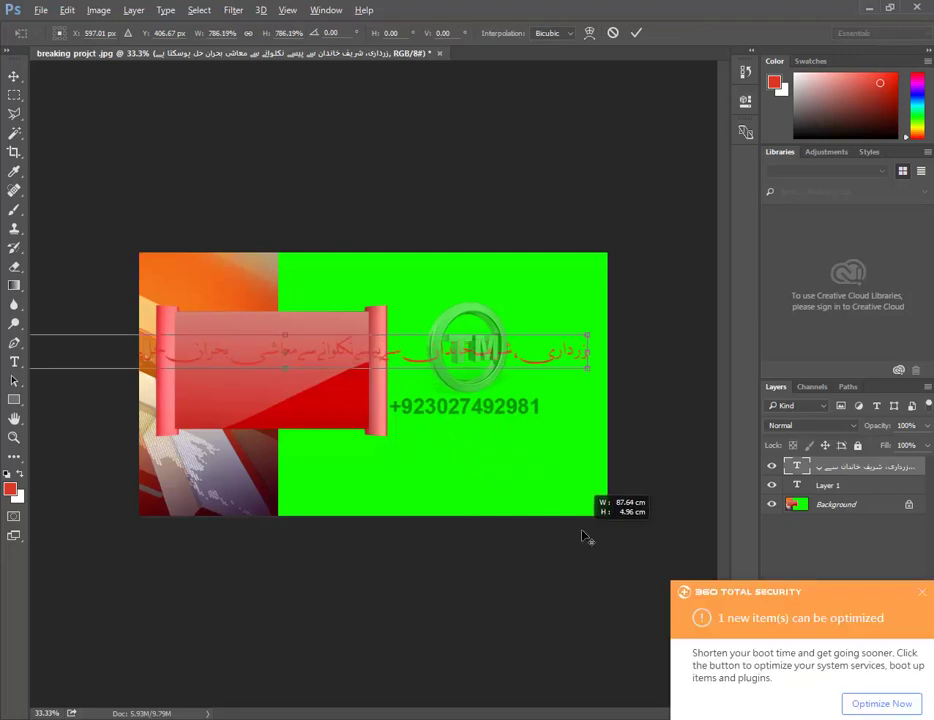
pyautogui.moveTo(587, 538); pyautogui.dragTo(585, 532)
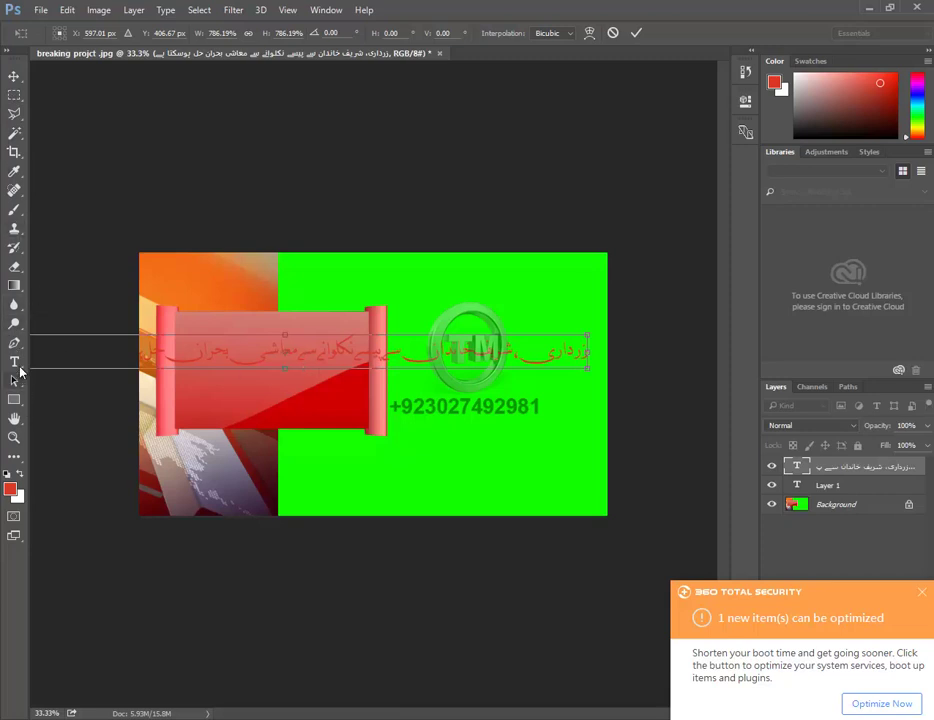
pyautogui.click(14, 362)
pyautogui.click(395, 280)
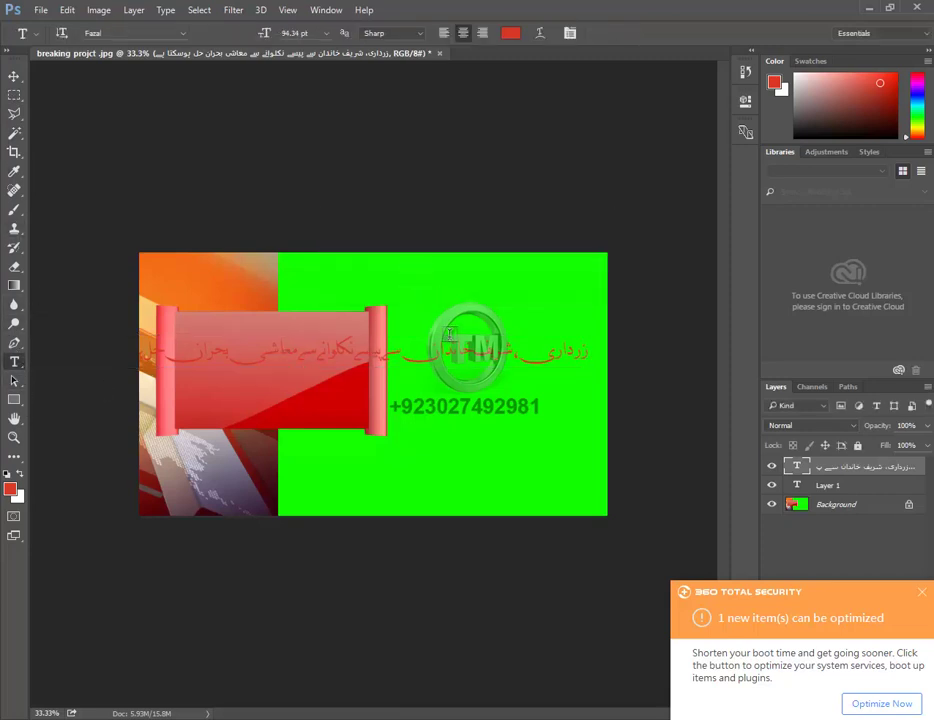
pyautogui.moveTo(585, 352); pyautogui.dragTo(100, 352)
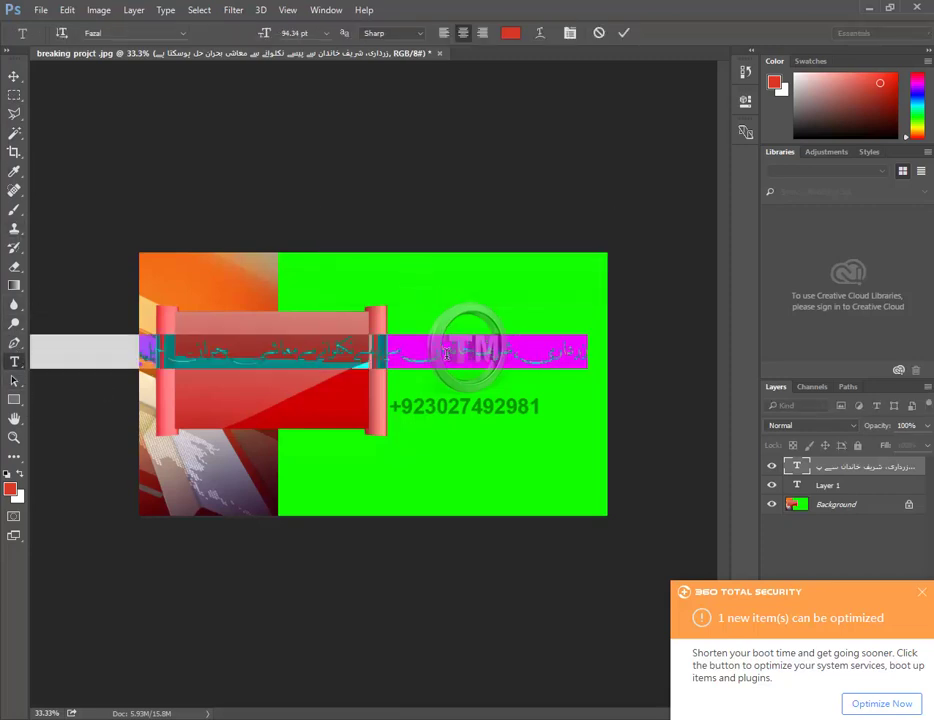
# - Set the headline font to Jameel Noori Nastaleeq Regular
pyautogui.click(117, 33)
pyautogui.press('Down')
pyautogui.press('Down')
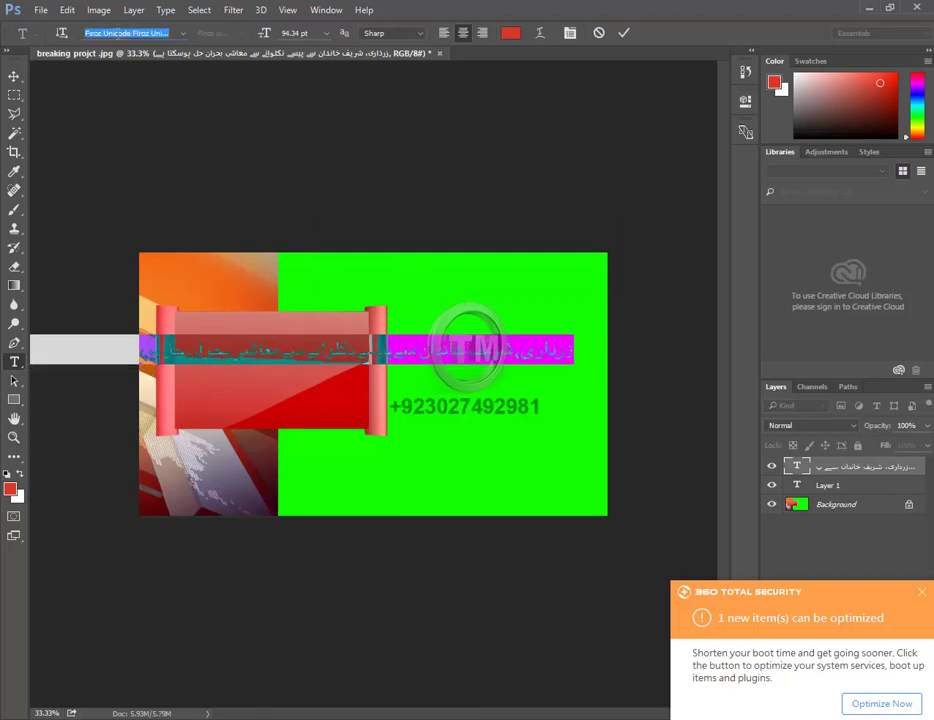
pyautogui.press('Down')
pyautogui.press('Down')
pyautogui.press('Down')
pyautogui.press('Down')
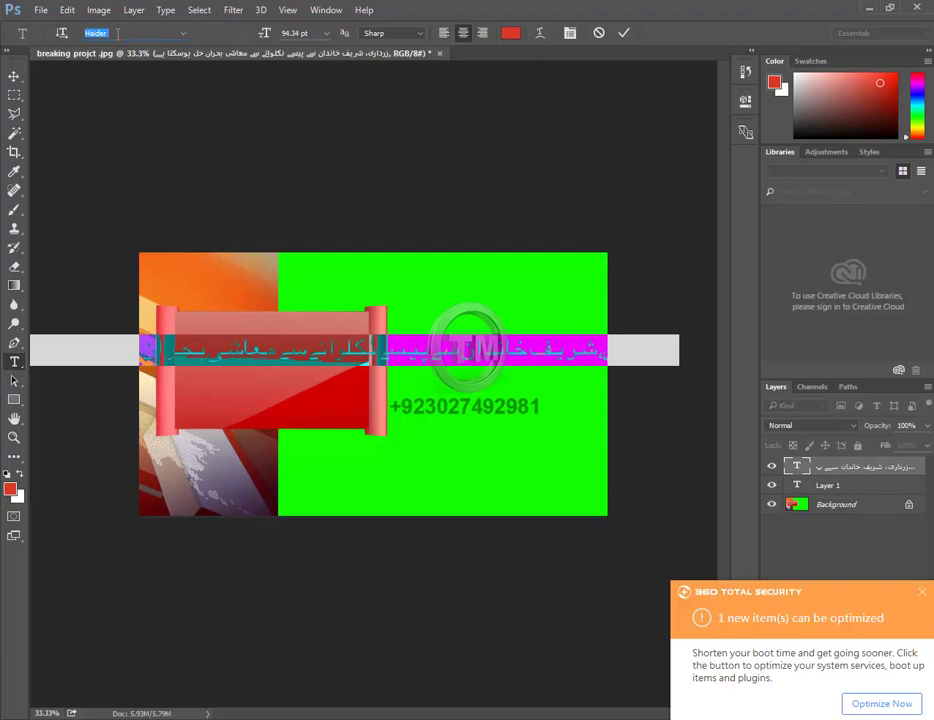
pyautogui.write('ja')
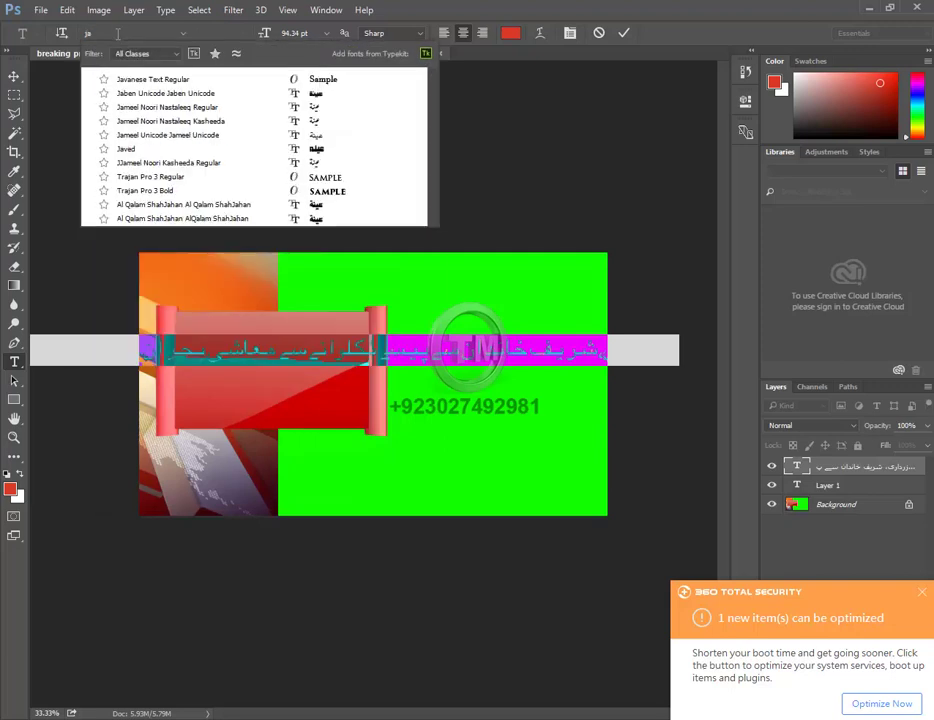
pyautogui.write('m')
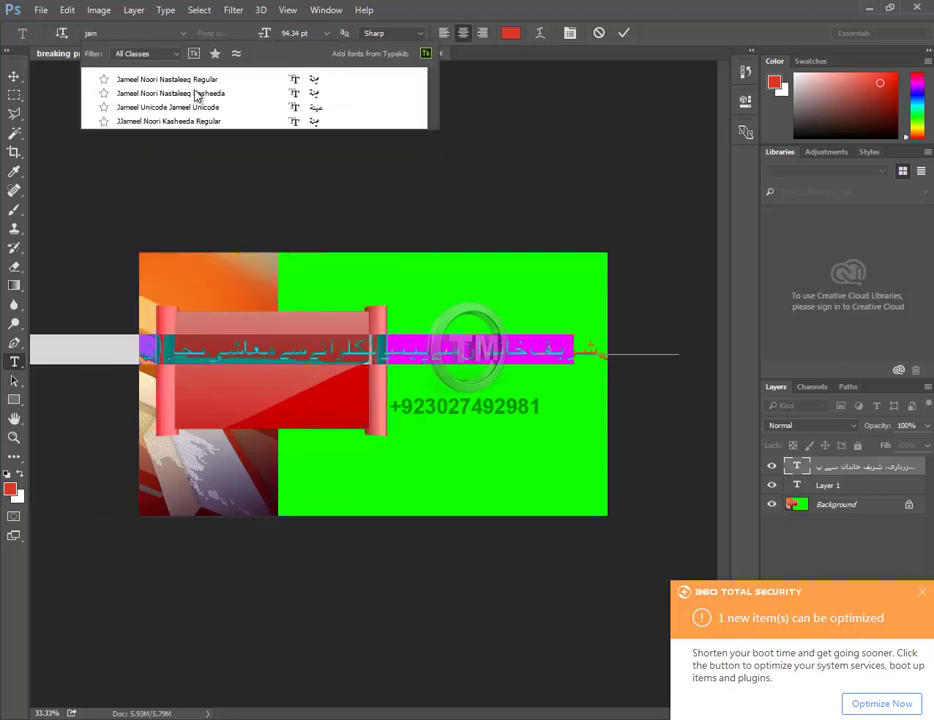
pyautogui.click(200, 91)
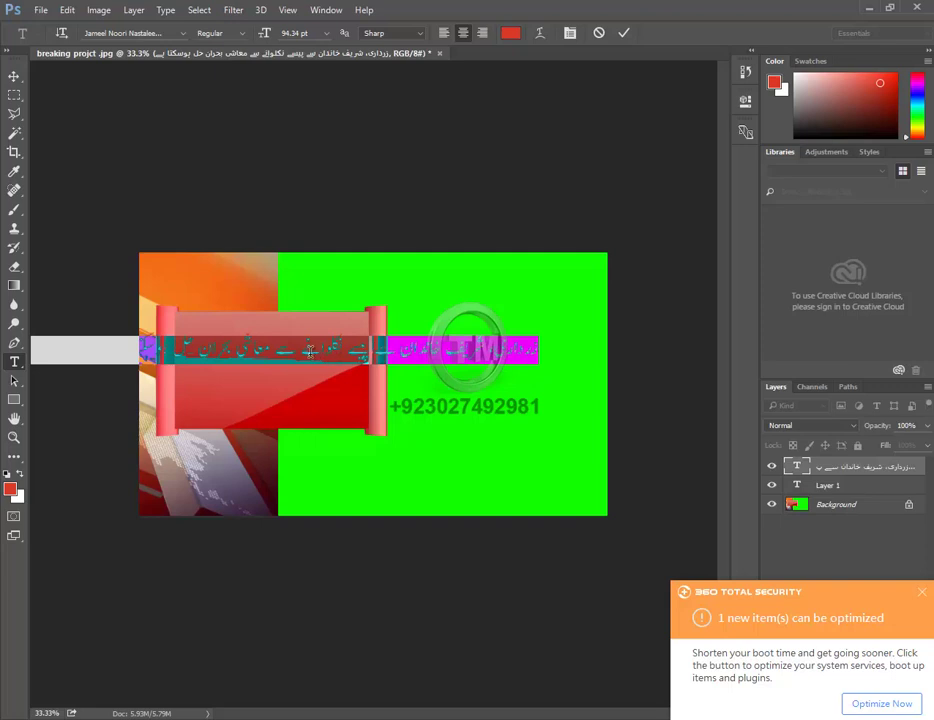
# - Insert a line break mid-headline so it runs on two lines, then select both lines
pyautogui.click(351, 348)
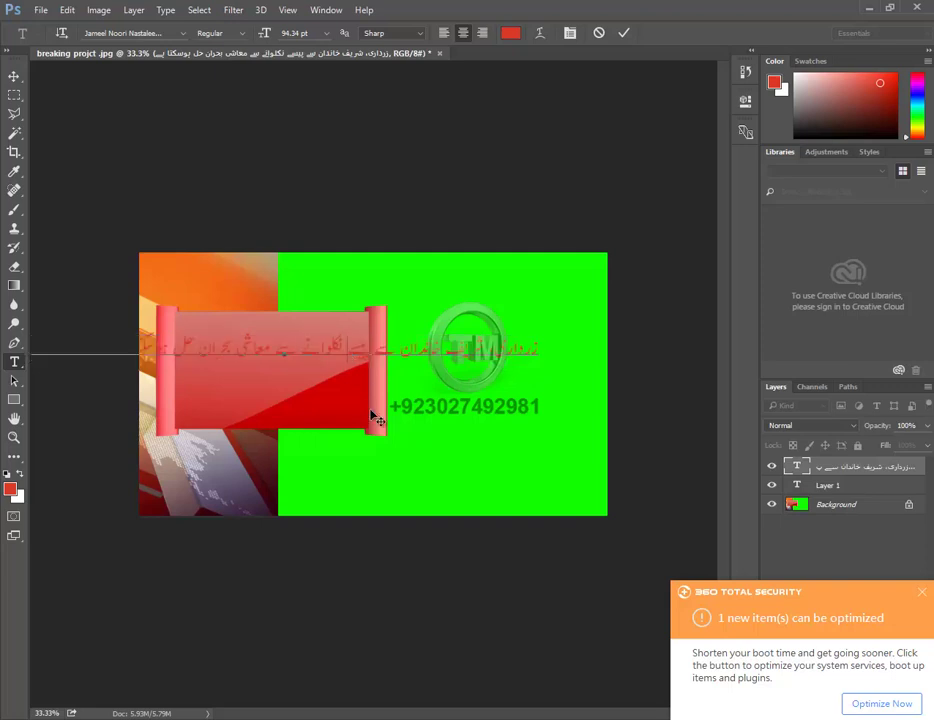
pyautogui.press('Return')
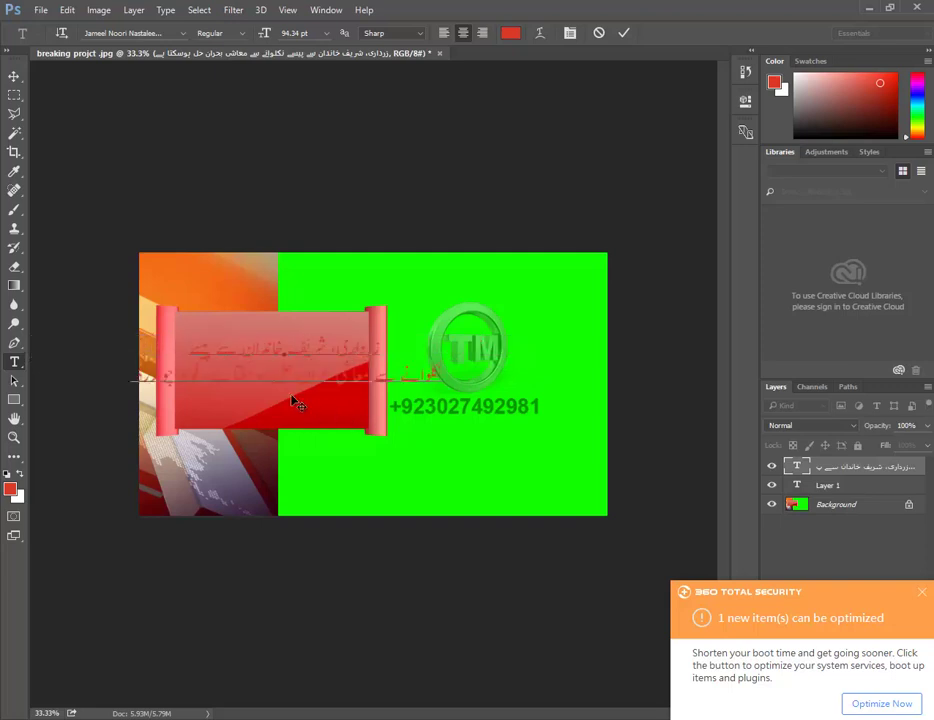
pyautogui.tripleClick(312, 348)
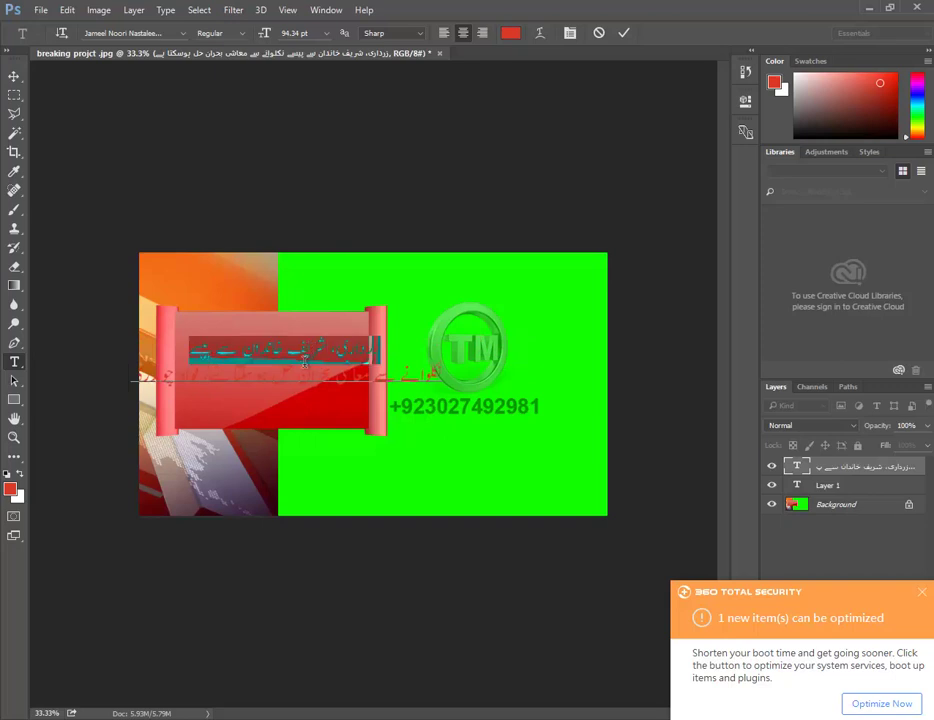
pyautogui.click(368, 377)
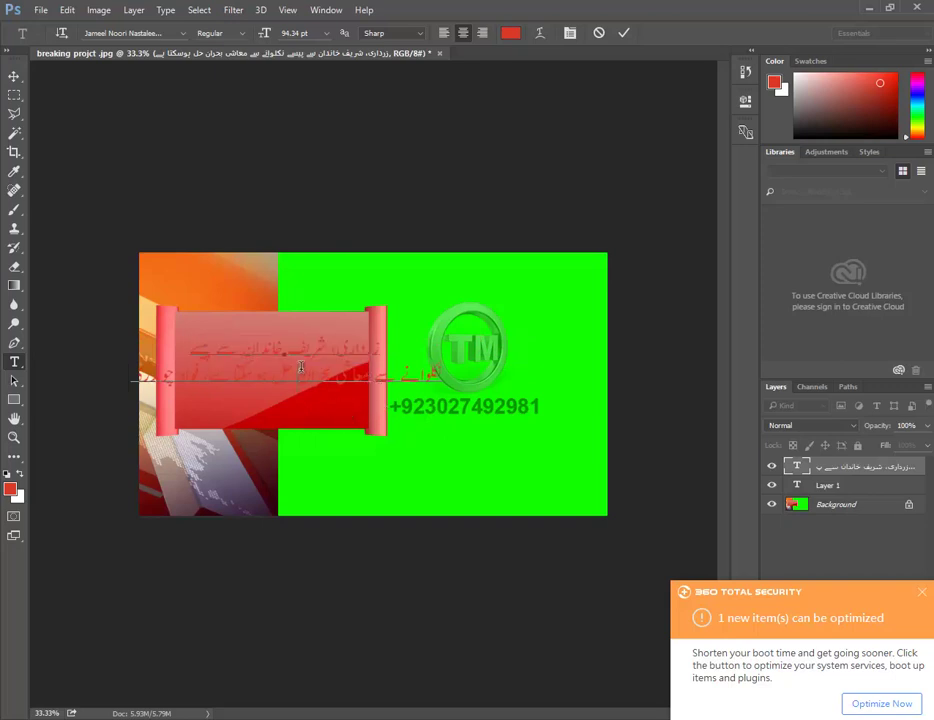
pyautogui.moveTo(300, 368); pyautogui.dragTo(300, 352)
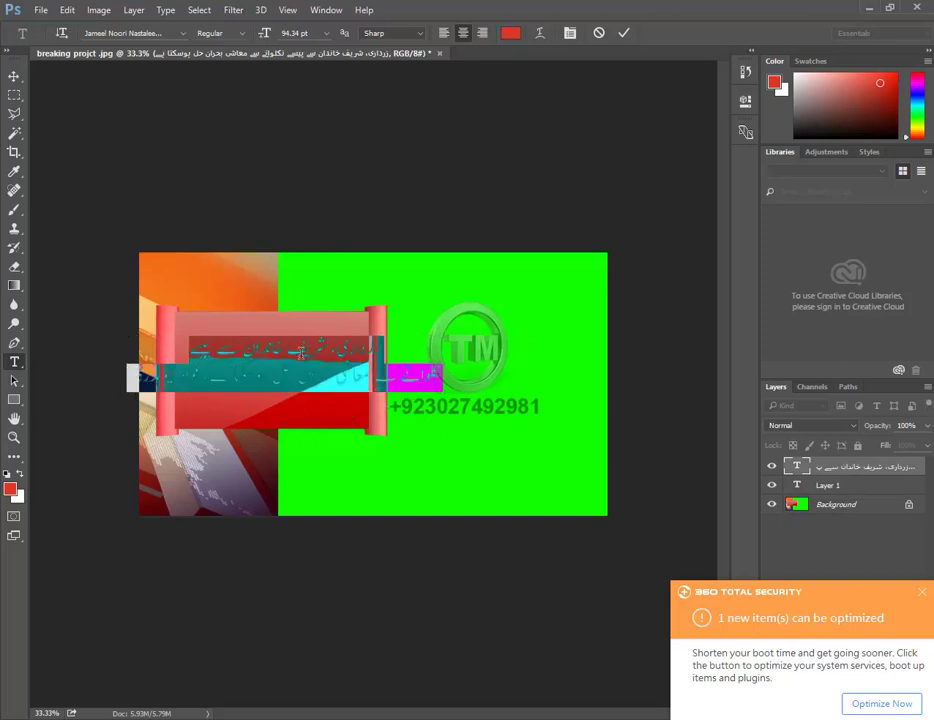
pyautogui.click(511, 33)
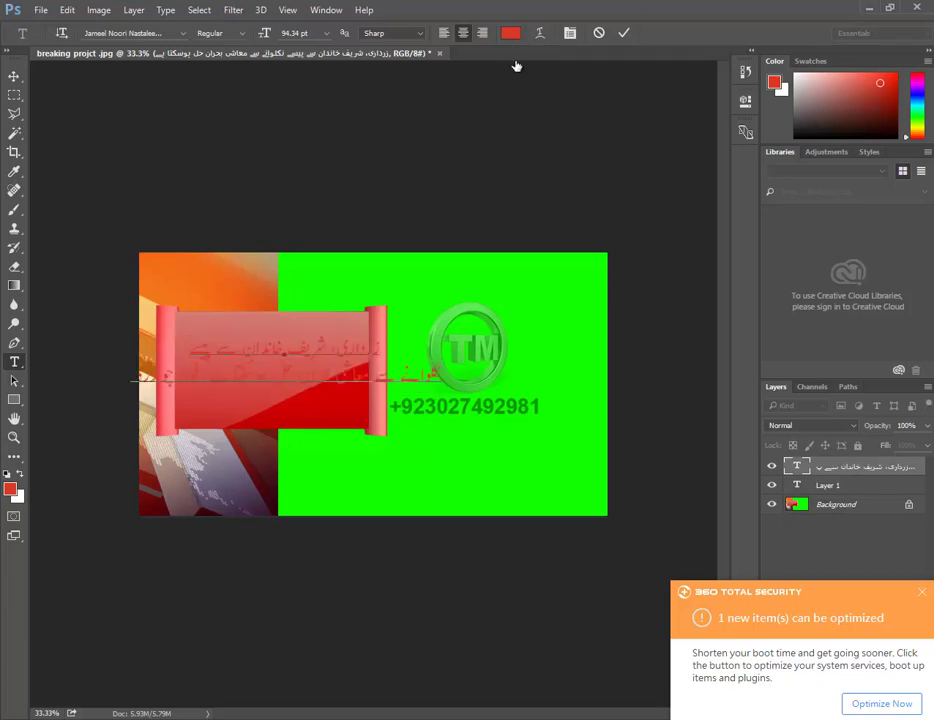
# - Colour the headline text white (ffffff)
pyautogui.moveTo(475, 295); pyautogui.dragTo(422, 285)
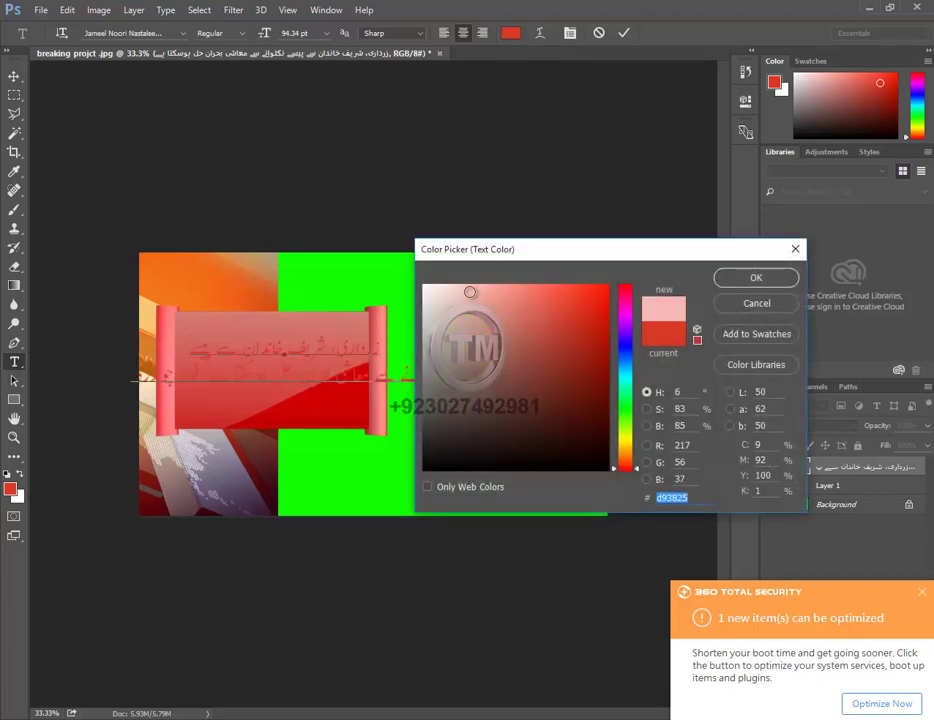
pyautogui.click(750, 278)
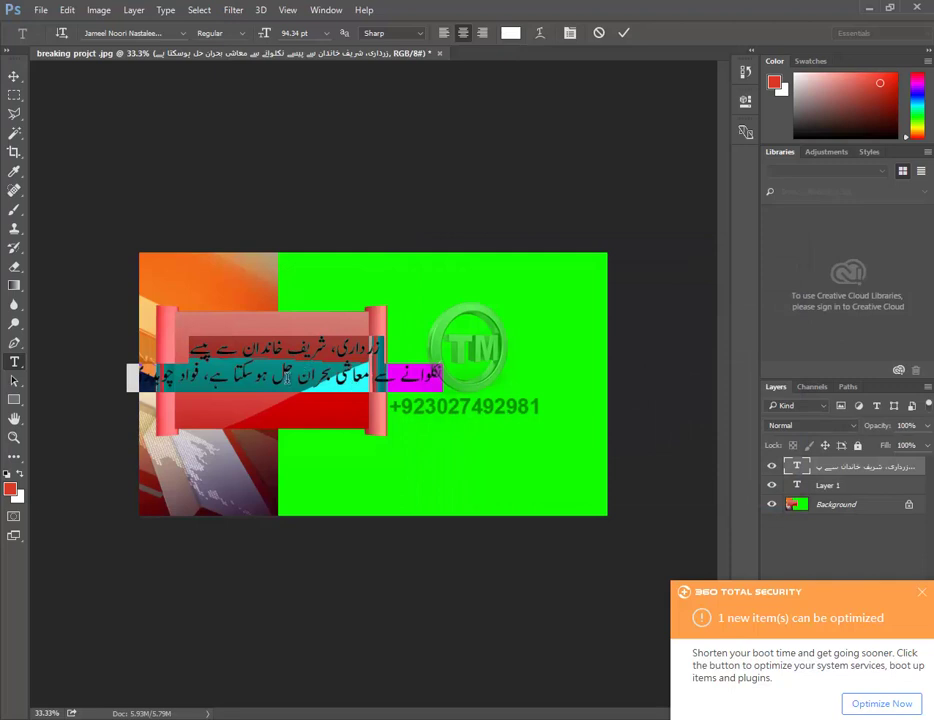
pyautogui.click(288, 385)
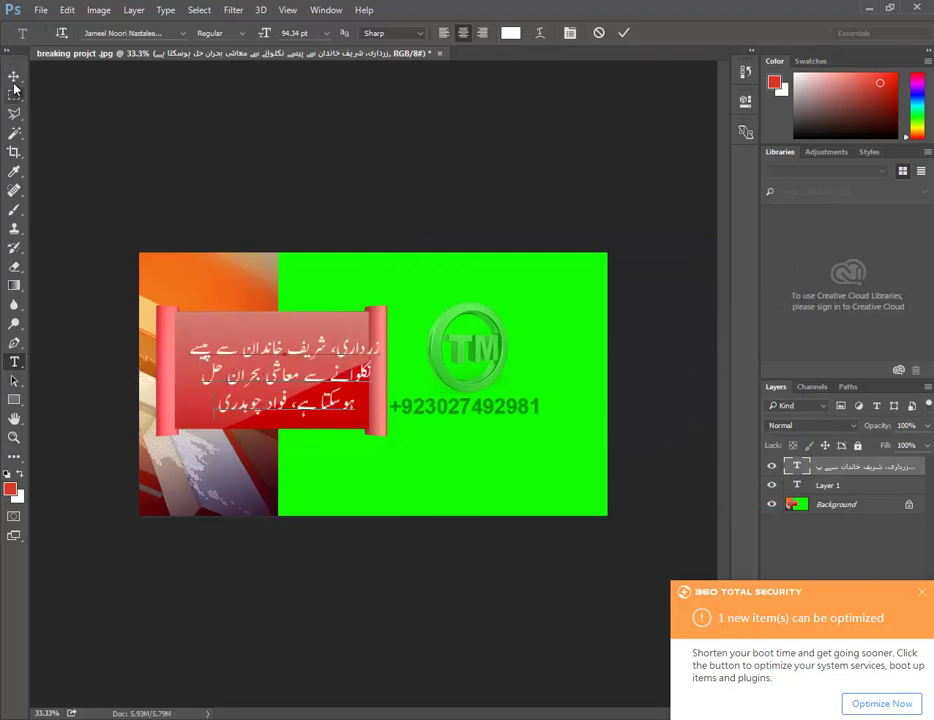
# - Commit the text and nudge the headline layer to sit fully inside the red banner
pyautogui.hotkey('ctrl', 'Return')
pyautogui.press('v')
pyautogui.moveTo(347, 356); pyautogui.dragTo(335, 355)
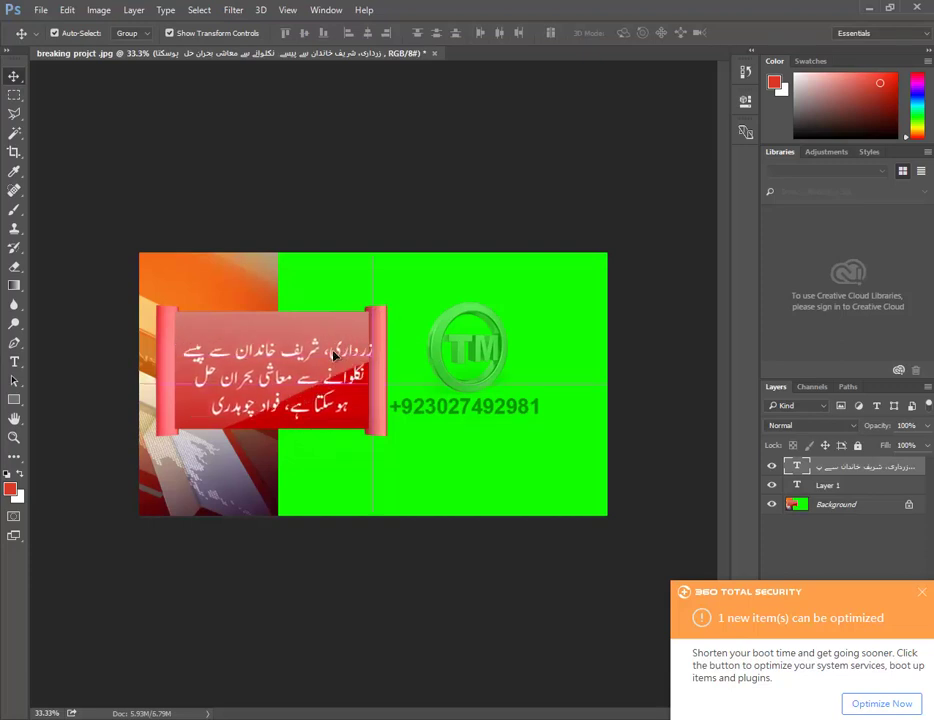
pyautogui.press('Up')
pyautogui.press('Up')
pyautogui.press('Up')
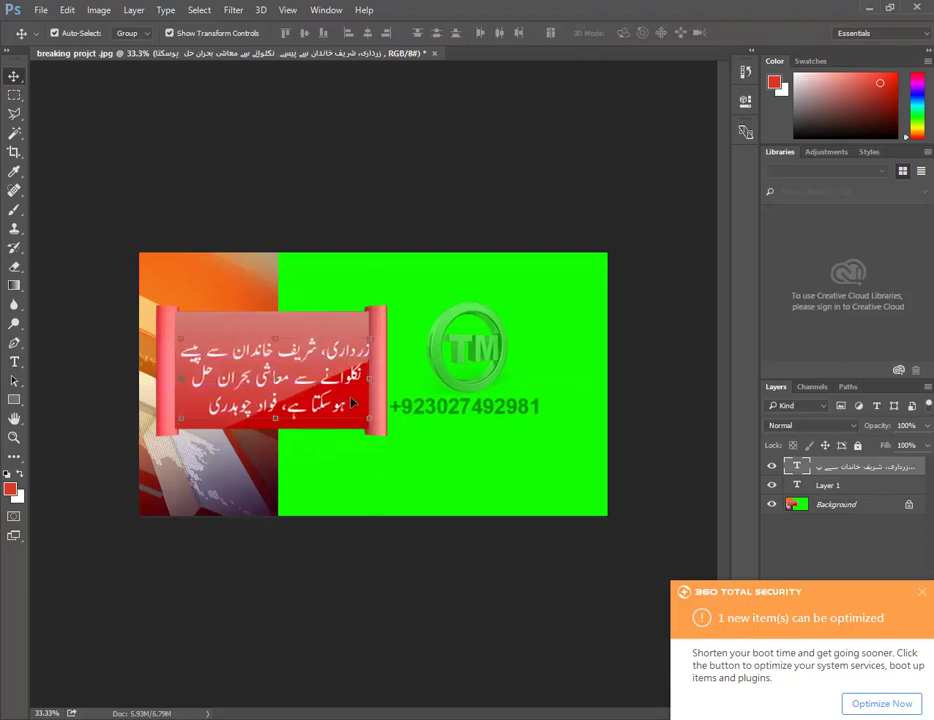
pyautogui.press('Left')
pyautogui.press('Left')
pyautogui.press('Left')
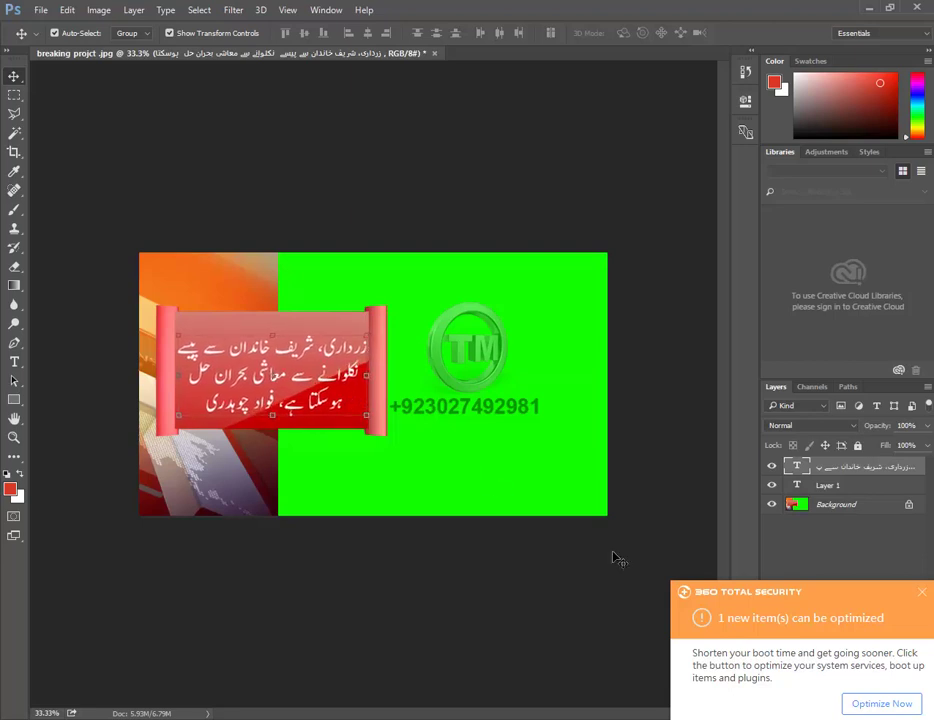
pyautogui.click(908, 541)
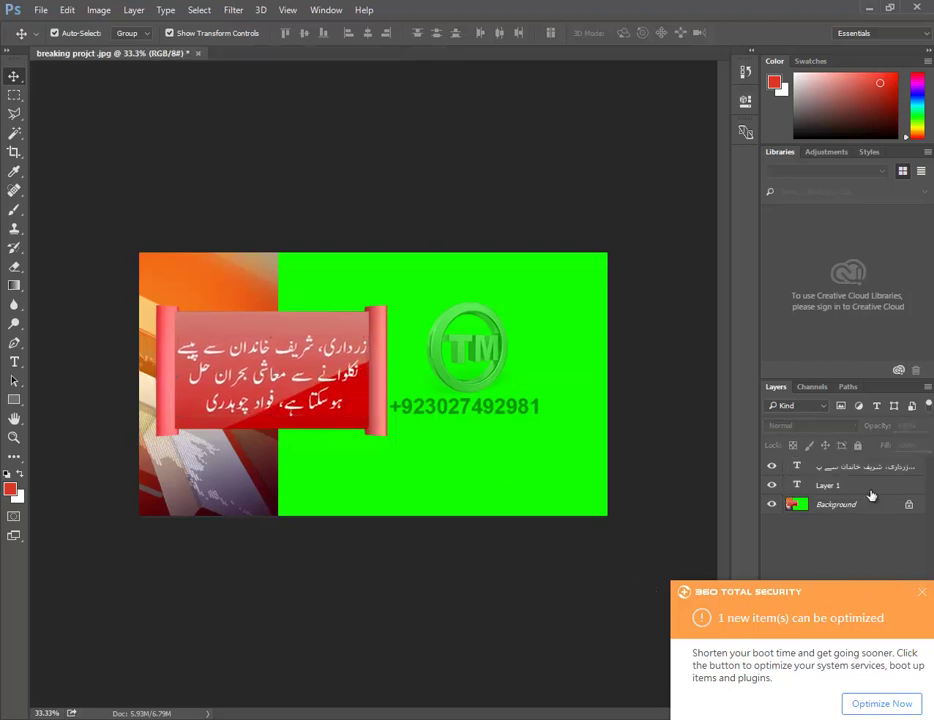
# - Add a Drop Shadow style to the headline text layer, then reopen its Layer Style dialog
pyautogui.click(925, 467)
pyautogui.doubleClick(925, 467)
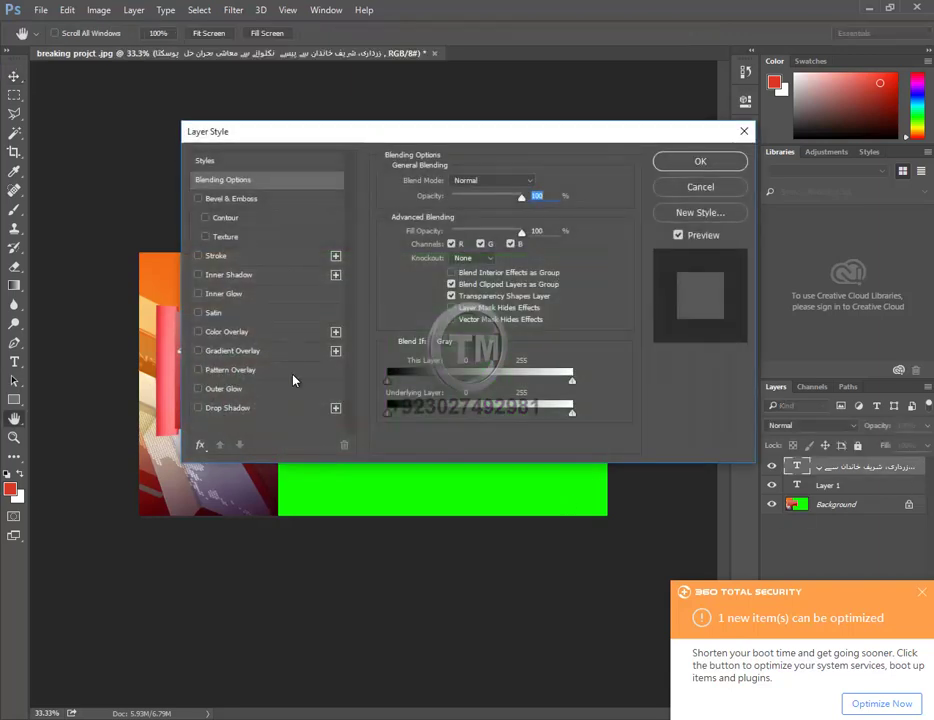
pyautogui.click(198, 408)
pyautogui.click(677, 163)
pyautogui.press('v')
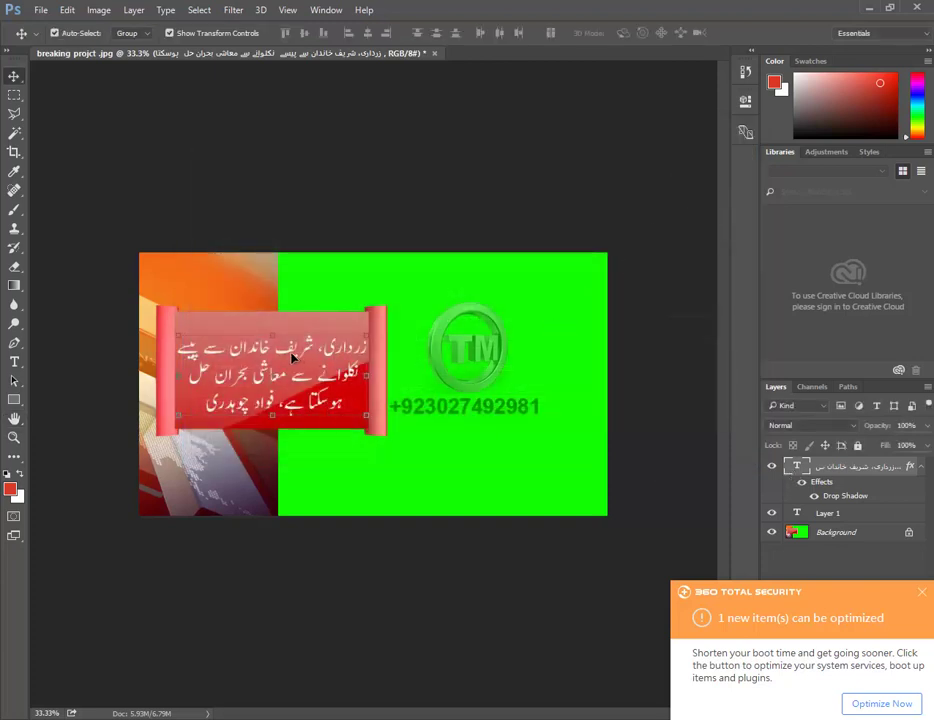
pyautogui.doubleClick(889, 469)
pyautogui.doubleClick(899, 483)
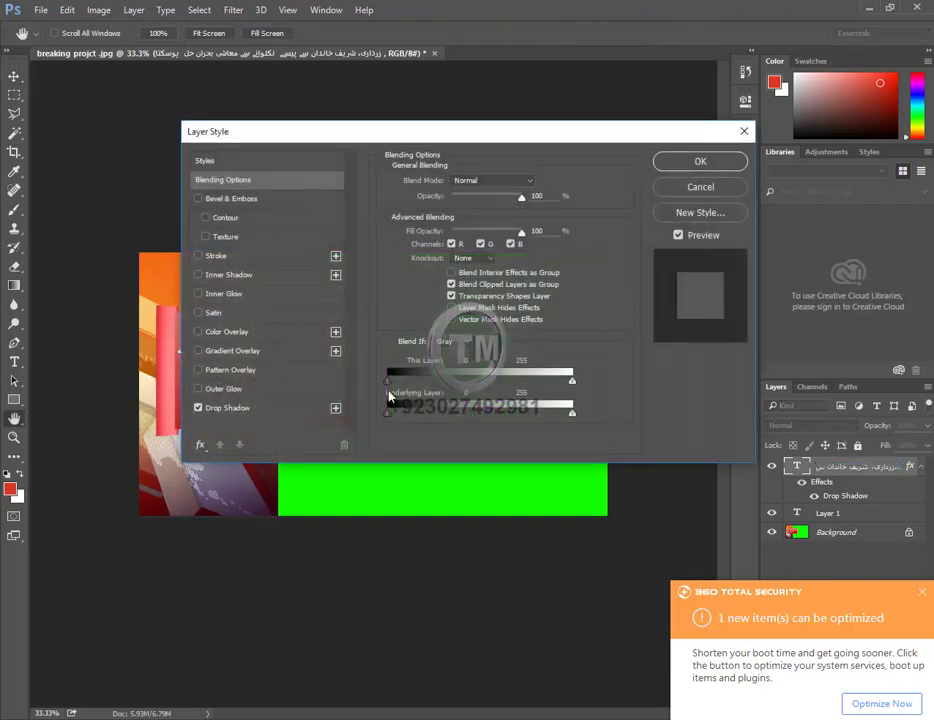
# - Enable Color Overlay on the headline and pick yellow as the overlay colour
pyautogui.moveTo(355, 141); pyautogui.dragTo(555, 162)
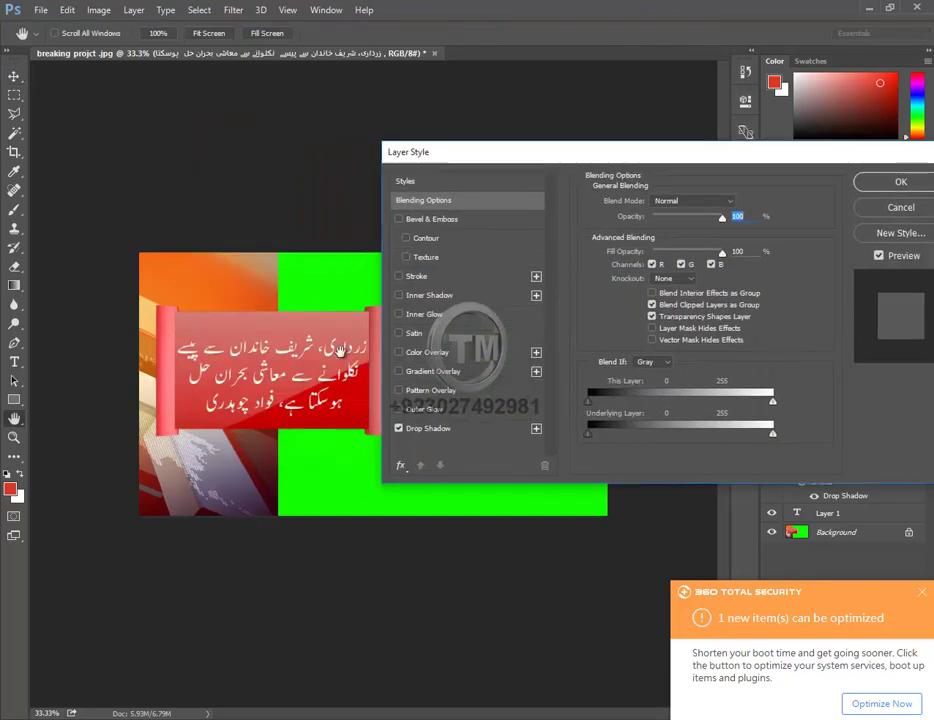
pyautogui.click(430, 356)
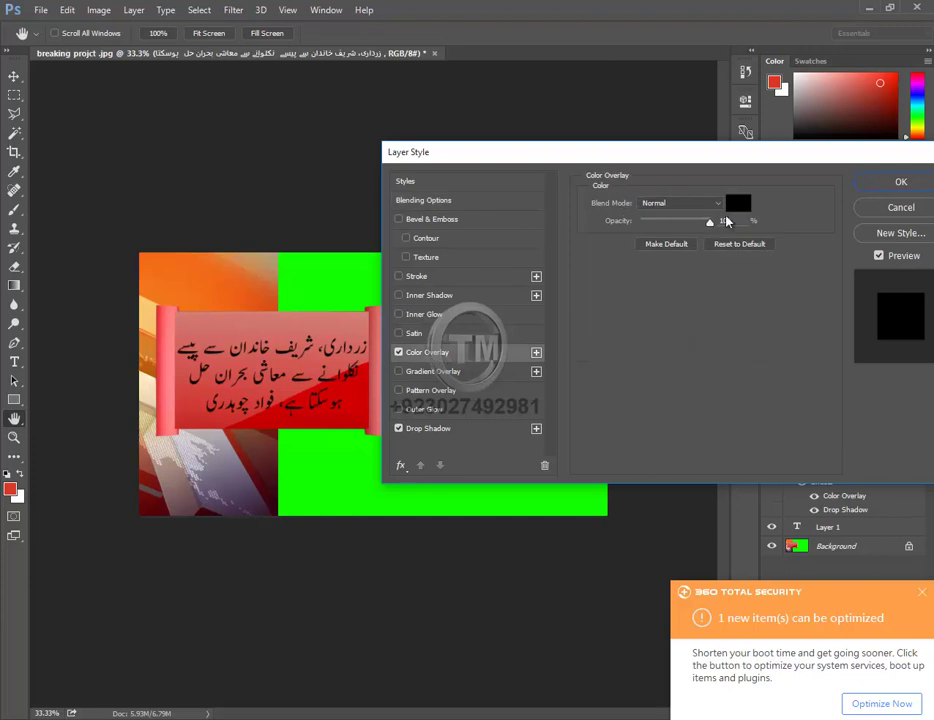
pyautogui.click(738, 203)
pyautogui.click(423, 285)
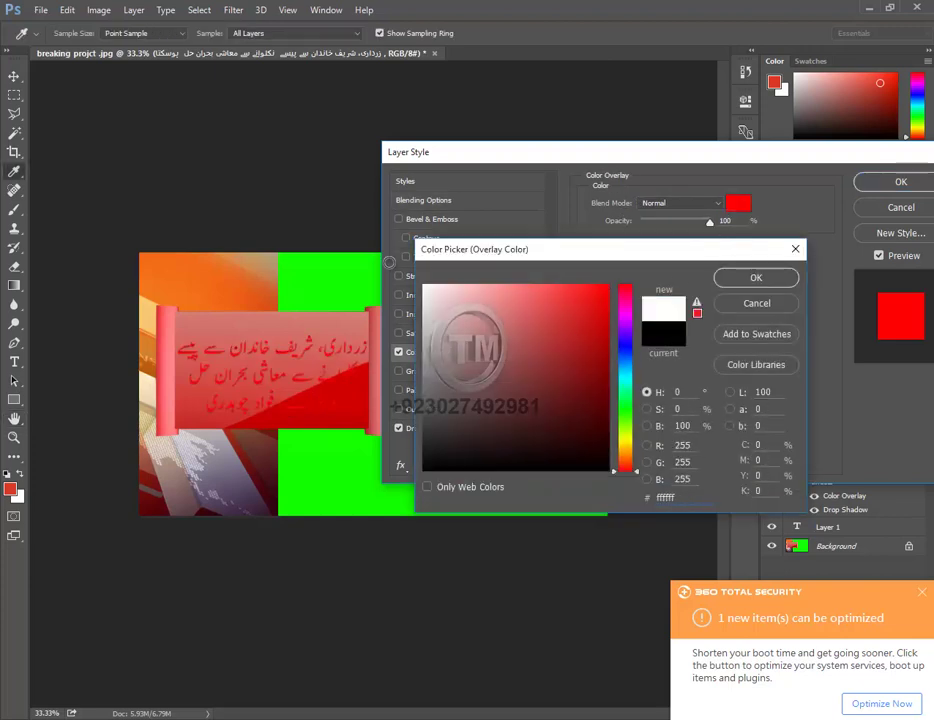
pyautogui.click(624, 432)
pyautogui.click(607, 286)
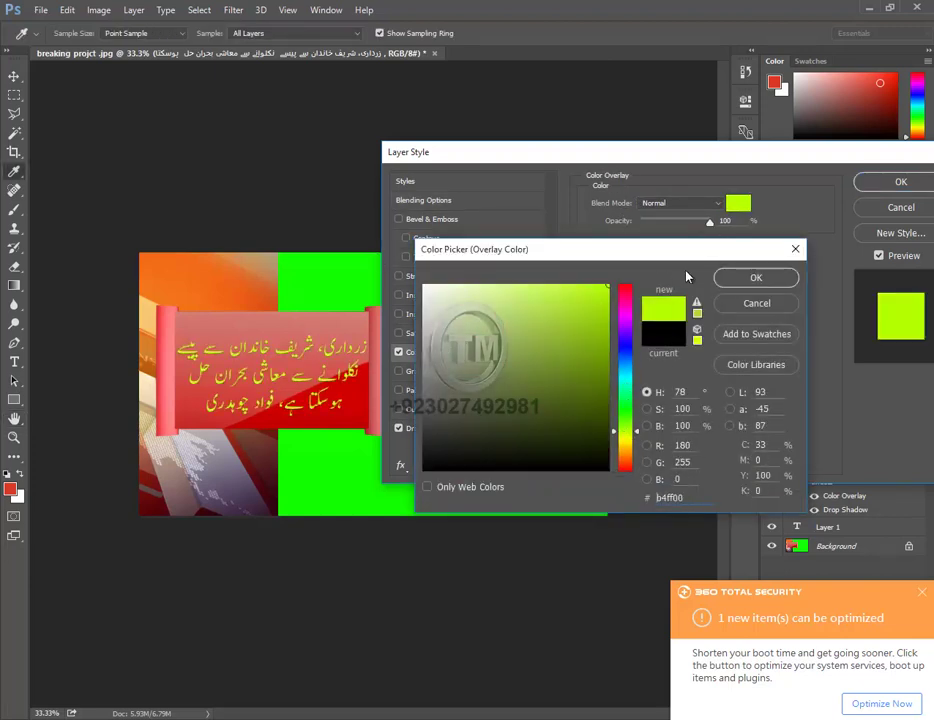
pyautogui.click(627, 458)
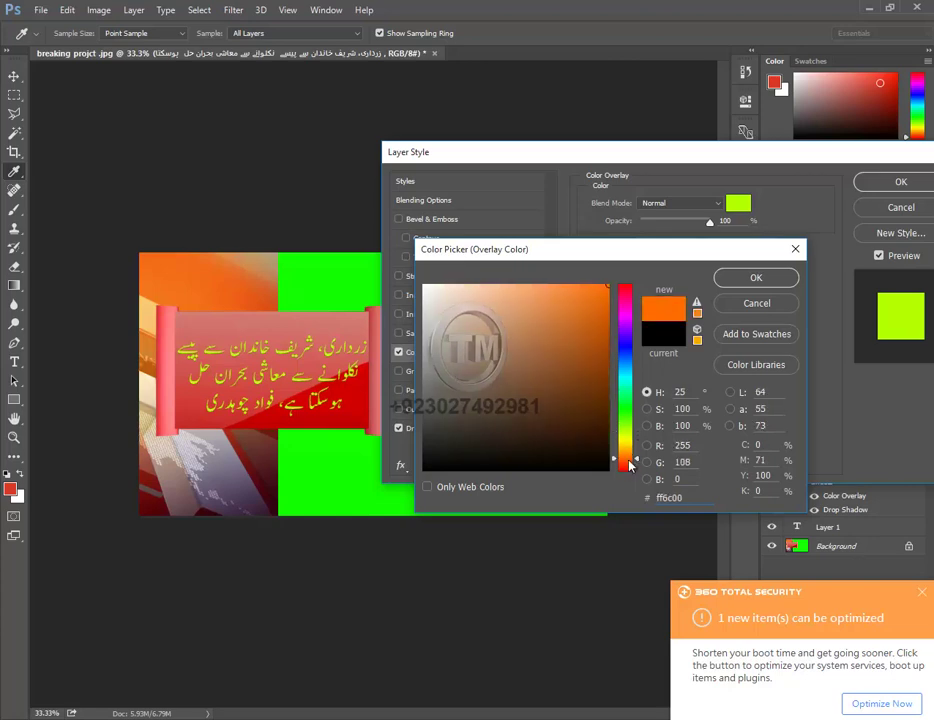
pyautogui.click(627, 442)
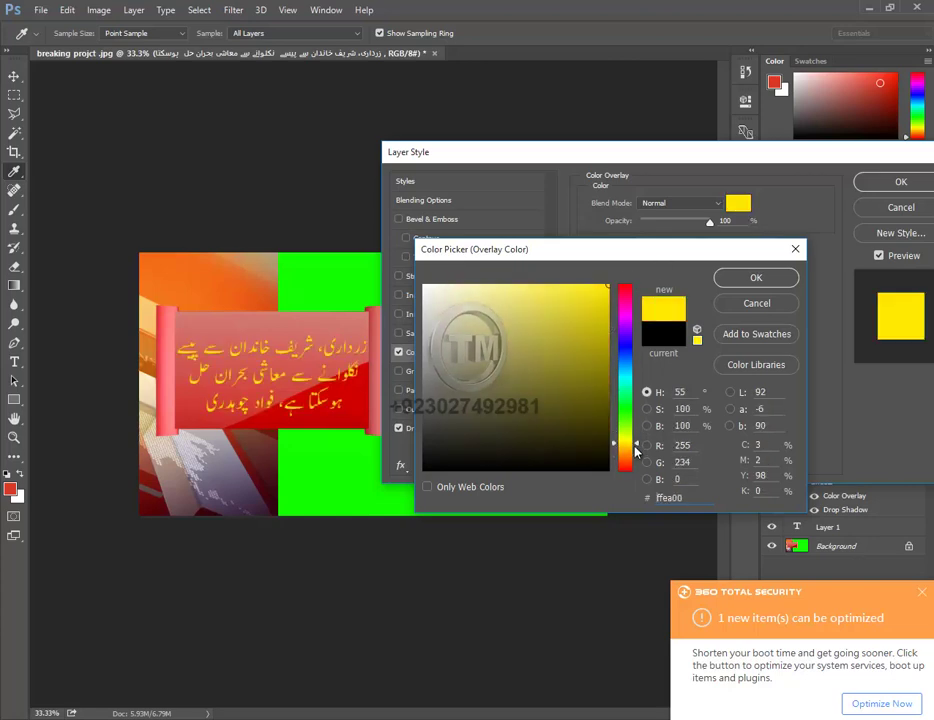
pyautogui.moveTo(627, 442); pyautogui.dragTo(627, 437)
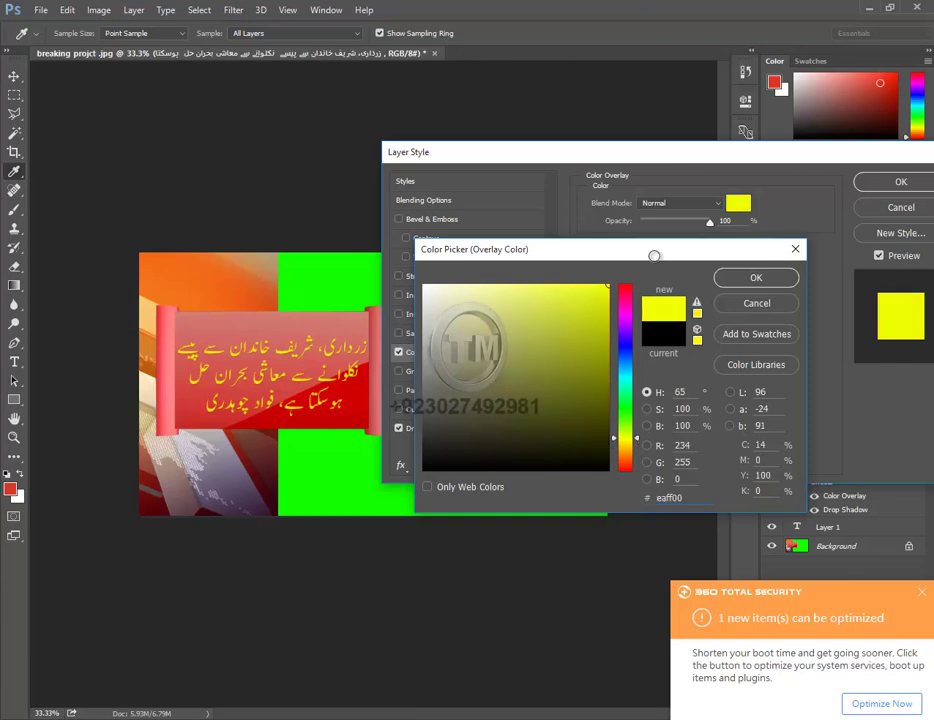
pyautogui.moveTo(424, 287); pyautogui.dragTo(333, 163)
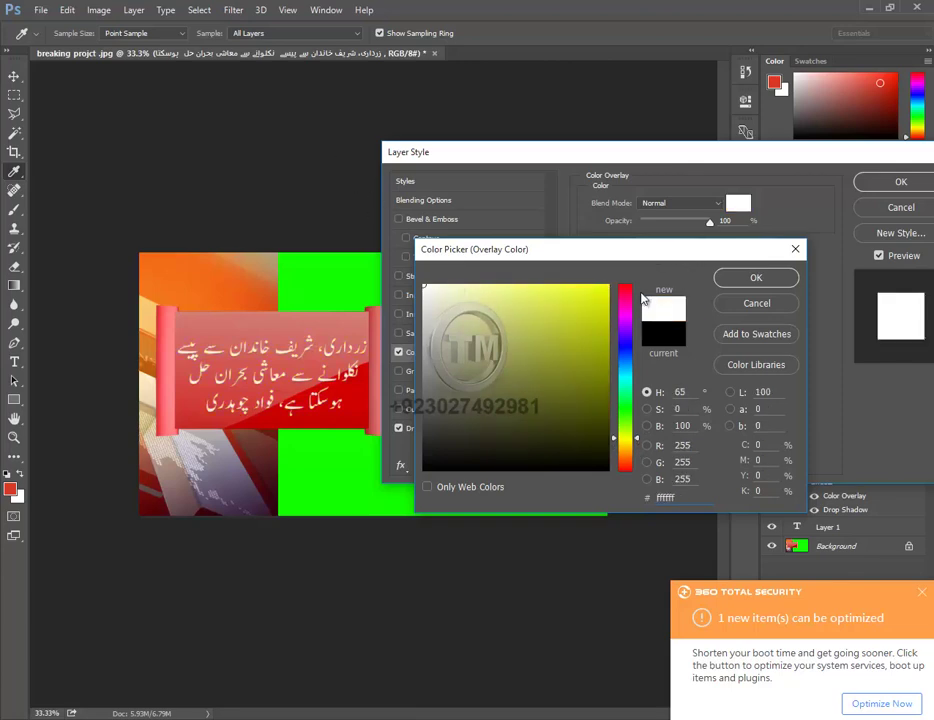
pyautogui.moveTo(455, 289)
pyautogui.mouseDown()
pyautogui.moveTo(453, 503)
pyautogui.moveTo(616, 311)
pyautogui.mouseUp()
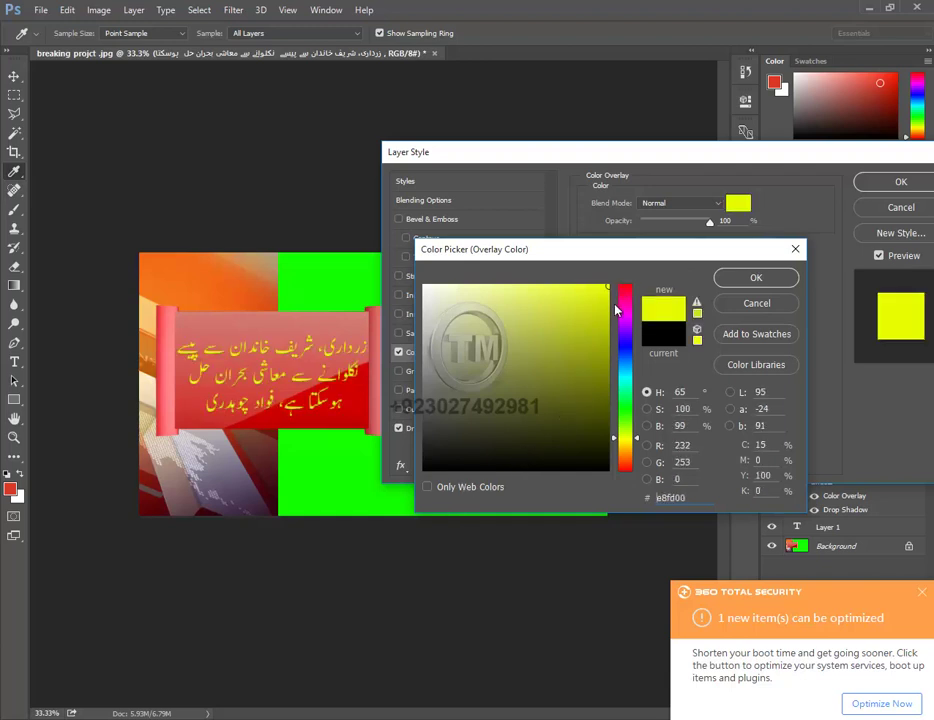
pyautogui.moveTo(620, 434)
pyautogui.mouseDown()
pyautogui.moveTo(637, 457)
pyautogui.moveTo(639, 441)
pyautogui.mouseUp()
pyautogui.click(757, 279)
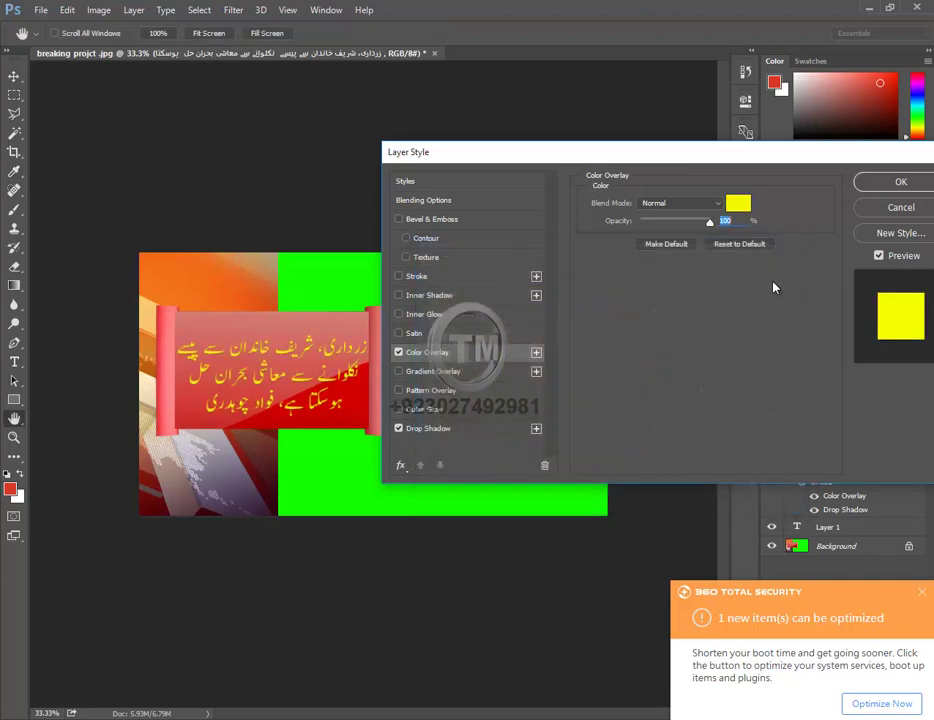
# - Turn on a Stroke effect for the headline with white as its colour
pyautogui.click(397, 352)
pyautogui.click(398, 276)
pyautogui.click(416, 278)
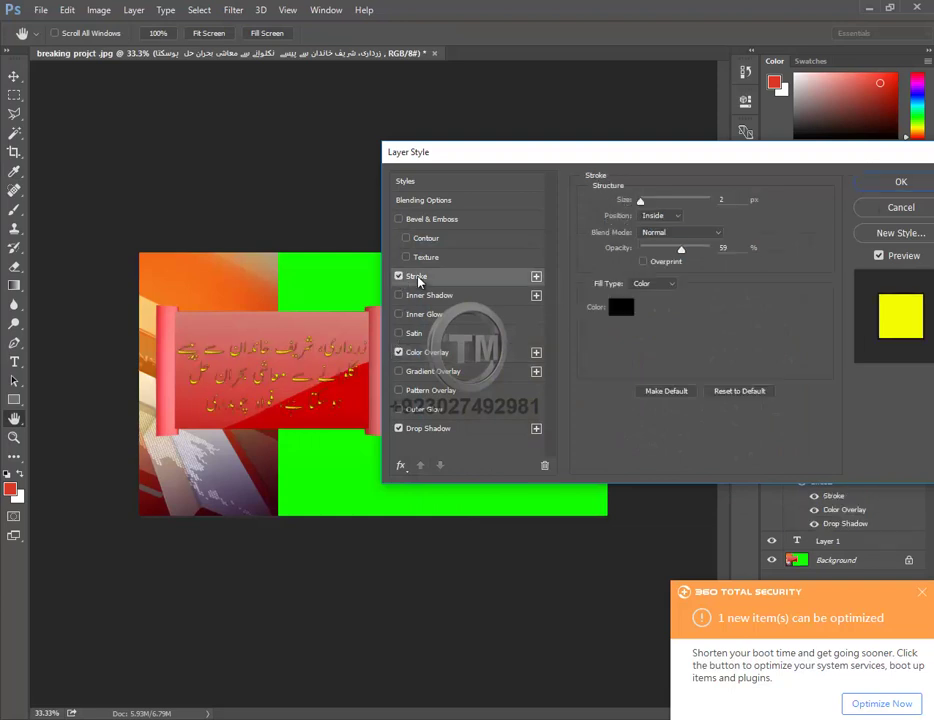
pyautogui.click(622, 308)
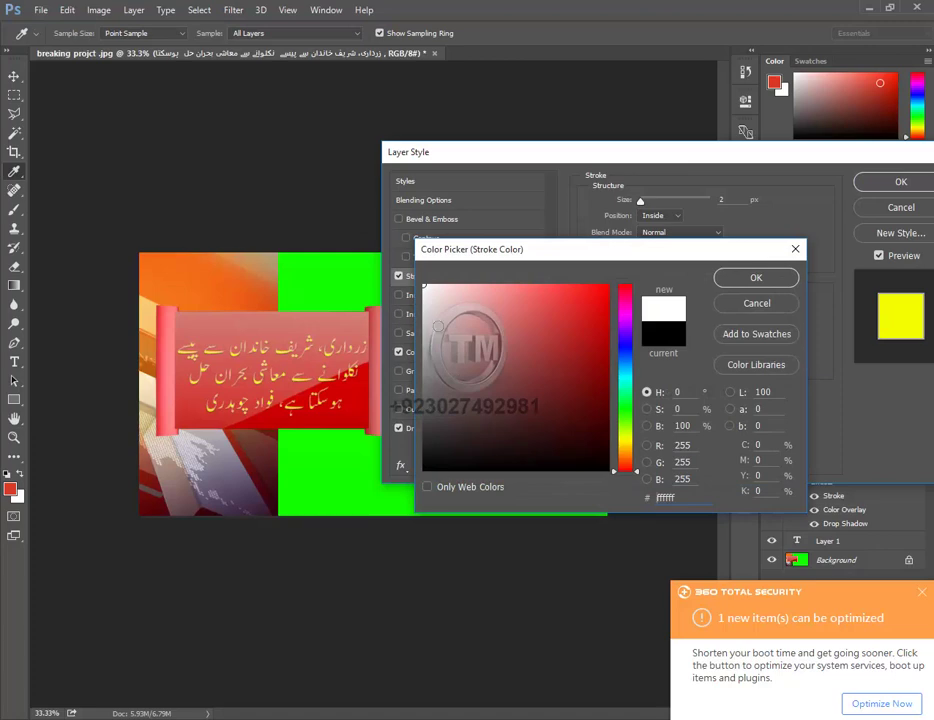
pyautogui.click(755, 279)
# - Set the stroke to Outside position, 100% opacity and 5 px size
pyautogui.moveTo(639, 207)
pyautogui.mouseDown()
pyautogui.moveTo(656, 205)
pyautogui.moveTo(630, 202)
pyautogui.mouseUp()
pyautogui.moveTo(681, 248); pyautogui.dragTo(575, 258)
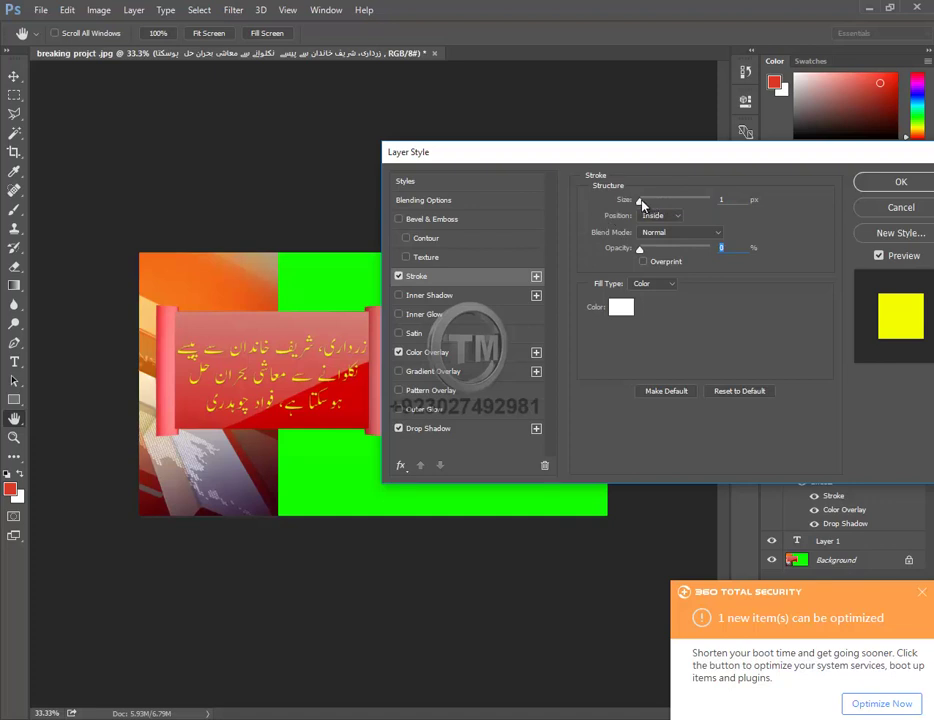
pyautogui.moveTo(641, 203); pyautogui.dragTo(643, 218)
pyautogui.click(660, 215)
pyautogui.click(650, 205)
pyautogui.moveTo(650, 201); pyautogui.dragTo(690, 201)
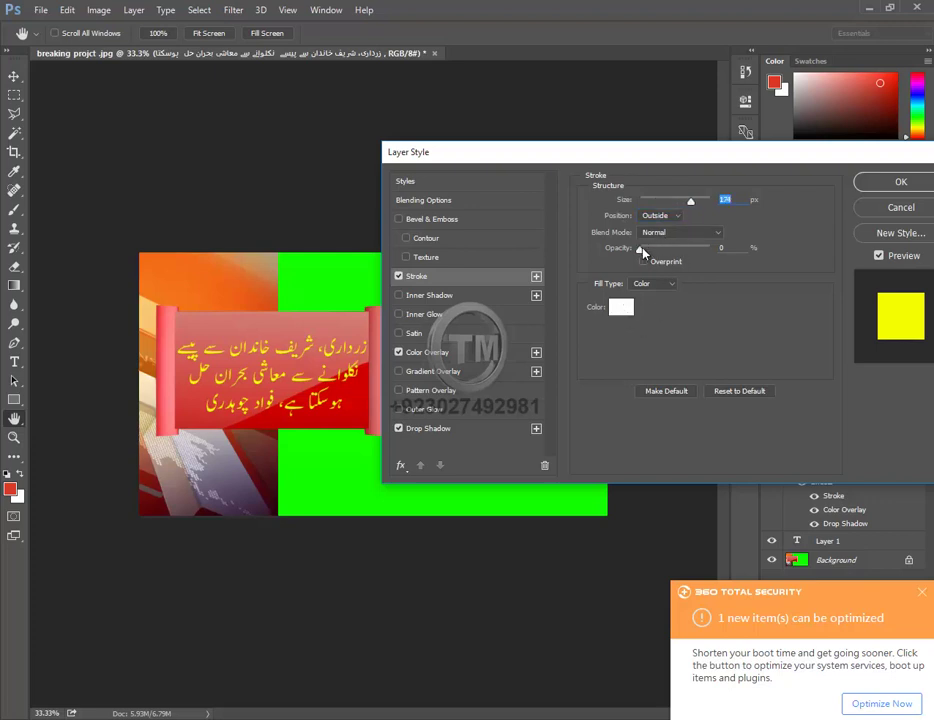
pyautogui.moveTo(640, 249)
pyautogui.mouseDown()
pyautogui.moveTo(709, 249)
pyautogui.moveTo(638, 265)
pyautogui.mouseUp()
pyautogui.moveTo(690, 201); pyautogui.dragTo(720, 206)
pyautogui.write('5')
pyautogui.press('Tab')
# - Apply the layer styles, zoom to 200% to inspect the headline, then zoom back out
pyautogui.click(875, 186)
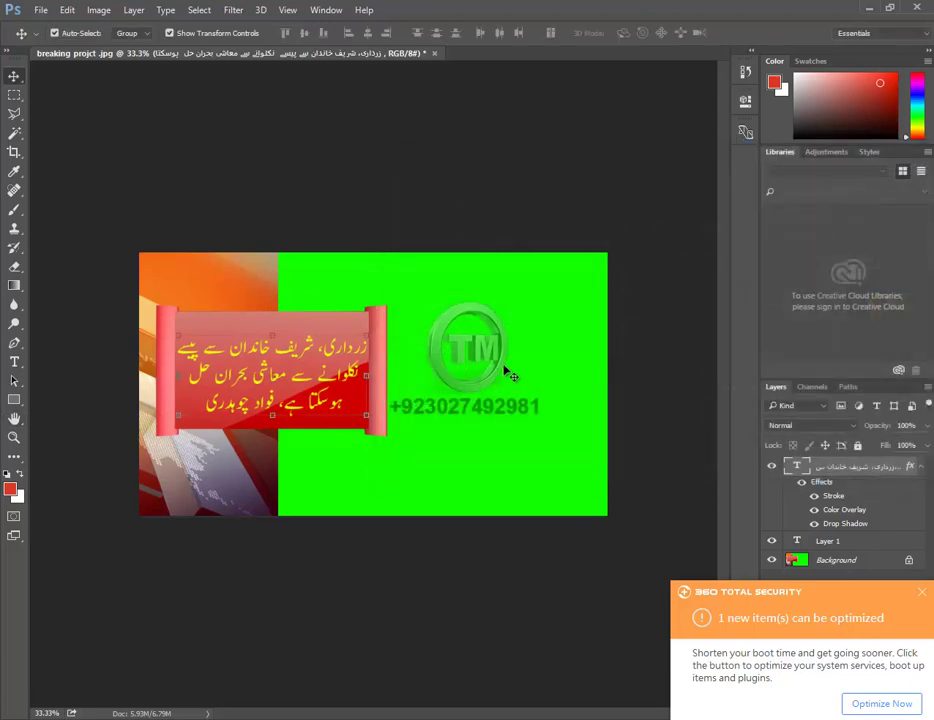
pyautogui.press('z')
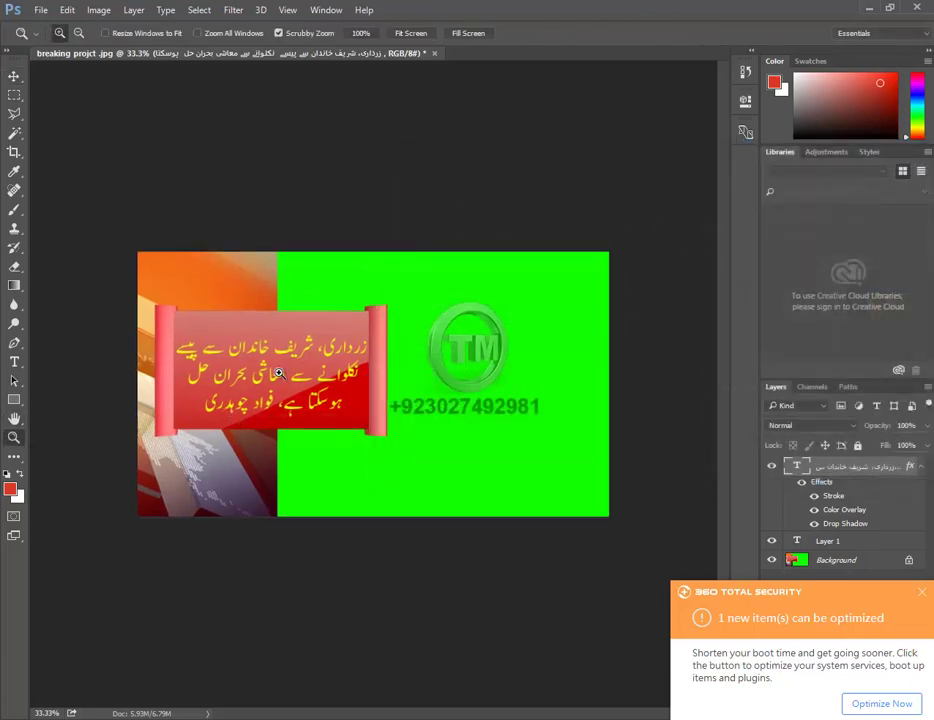
pyautogui.click(303, 376)
pyautogui.click(303, 376)
pyautogui.click(303, 376)
pyautogui.click(304, 376)
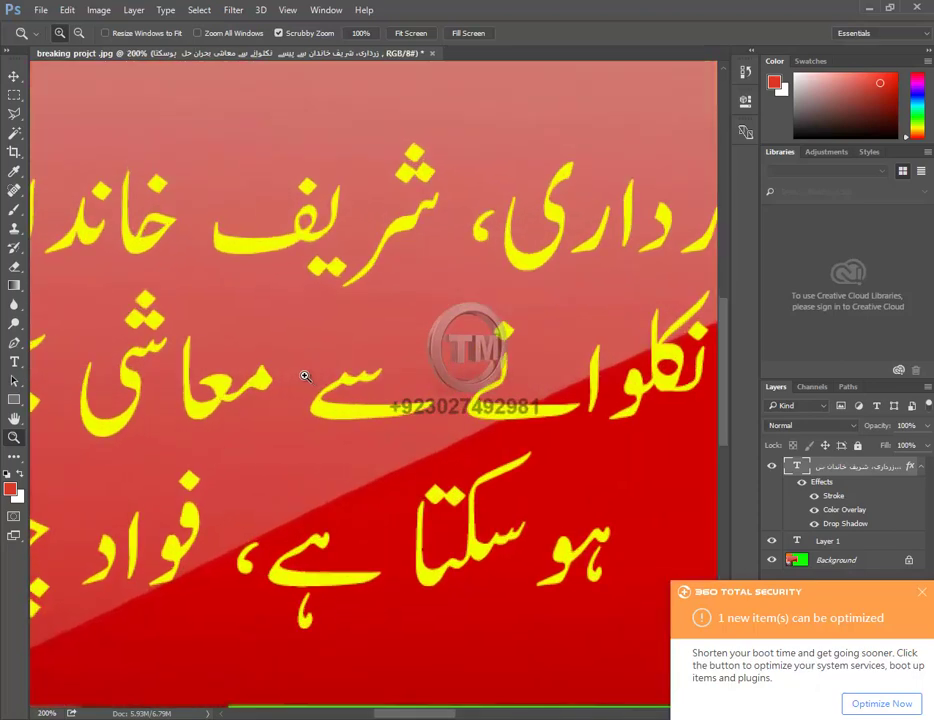
pyautogui.press('alt')
pyautogui.keyDown('alt'); pyautogui.click(305, 376); pyautogui.keyUp('alt')
pyautogui.keyDown('alt'); pyautogui.click(305, 376); pyautogui.keyUp('alt')
pyautogui.keyDown('alt'); pyautogui.click(305, 376); pyautogui.keyUp('alt')
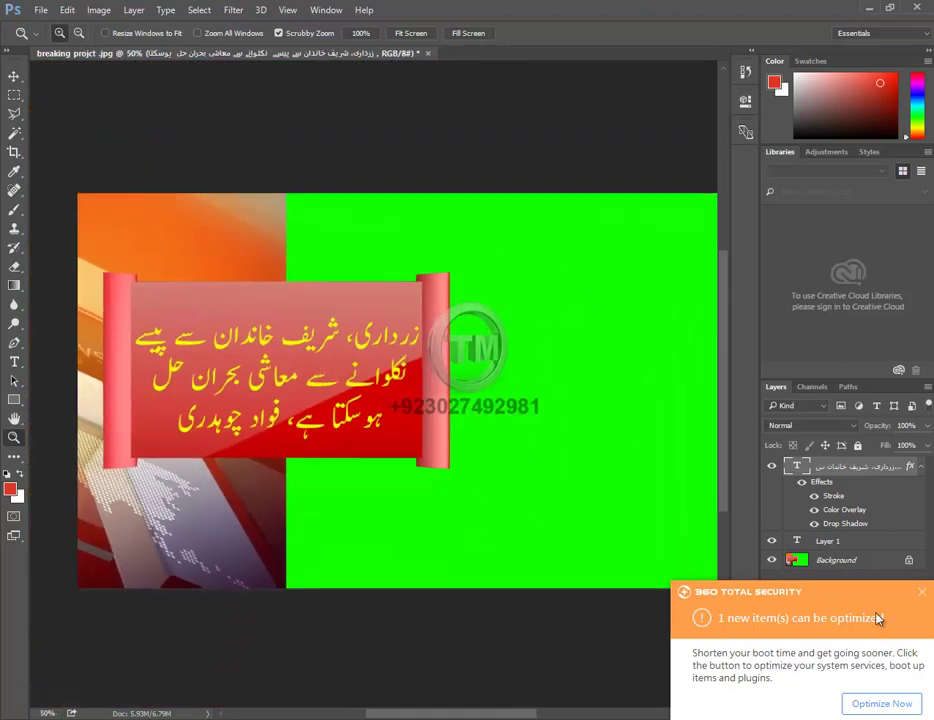
# - Hide the Background layer so the headline sits on transparency
pyautogui.click(921, 593)
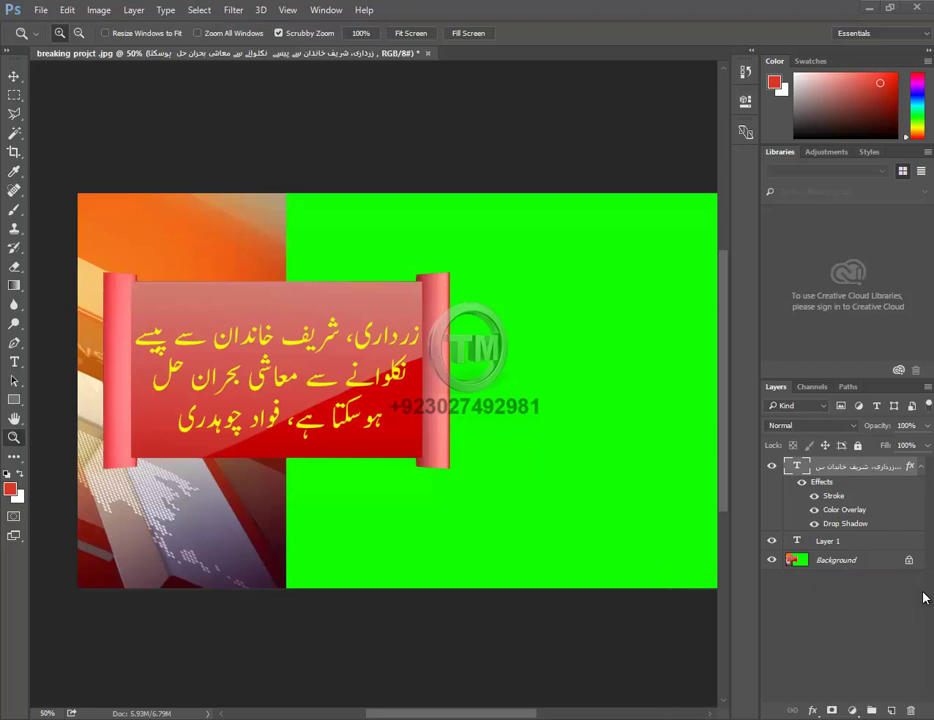
pyautogui.click(771, 467)
pyautogui.click(771, 467)
pyautogui.click(771, 561)
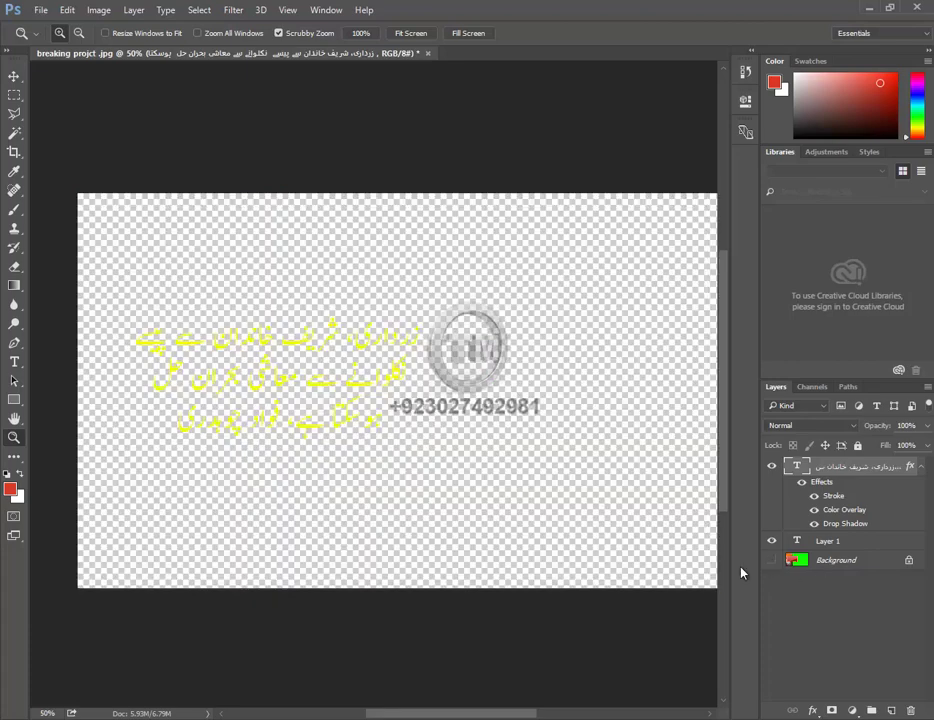
pyautogui.click(42, 17)
# - In Save As, create a 'breaking news project' folder on the Desktop and open it
pyautogui.click(77, 171)
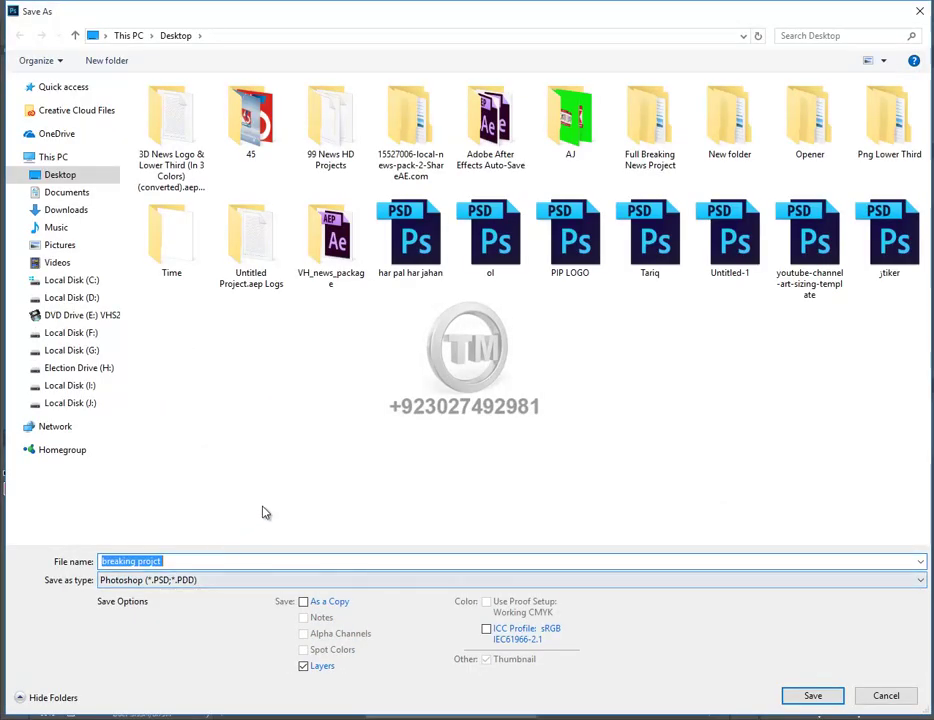
pyautogui.rightClick(336, 374)
pyautogui.moveTo(416, 532)
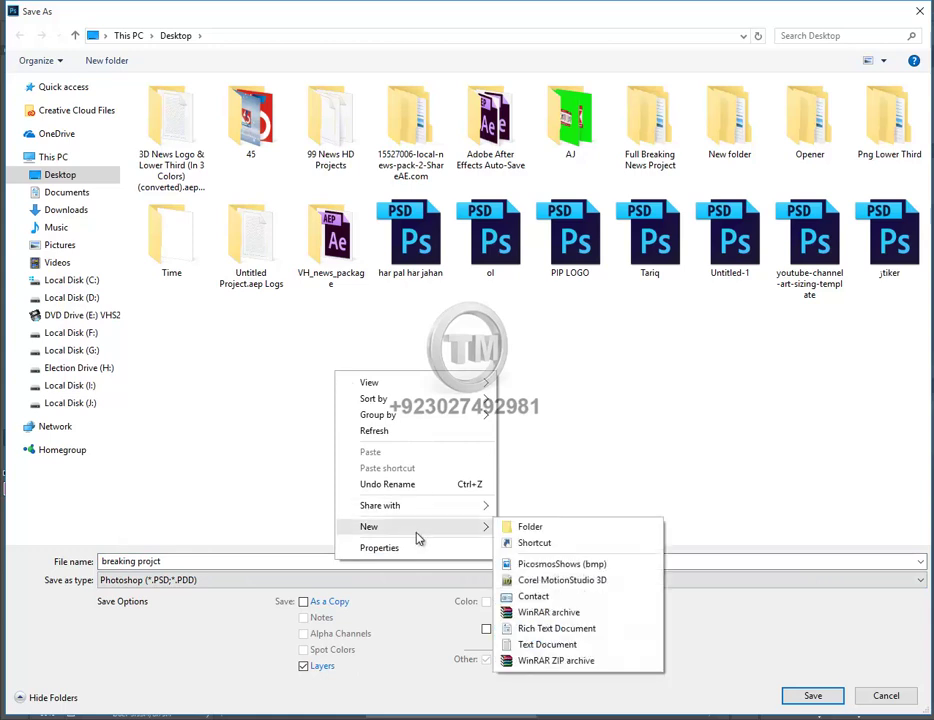
pyautogui.click(535, 527)
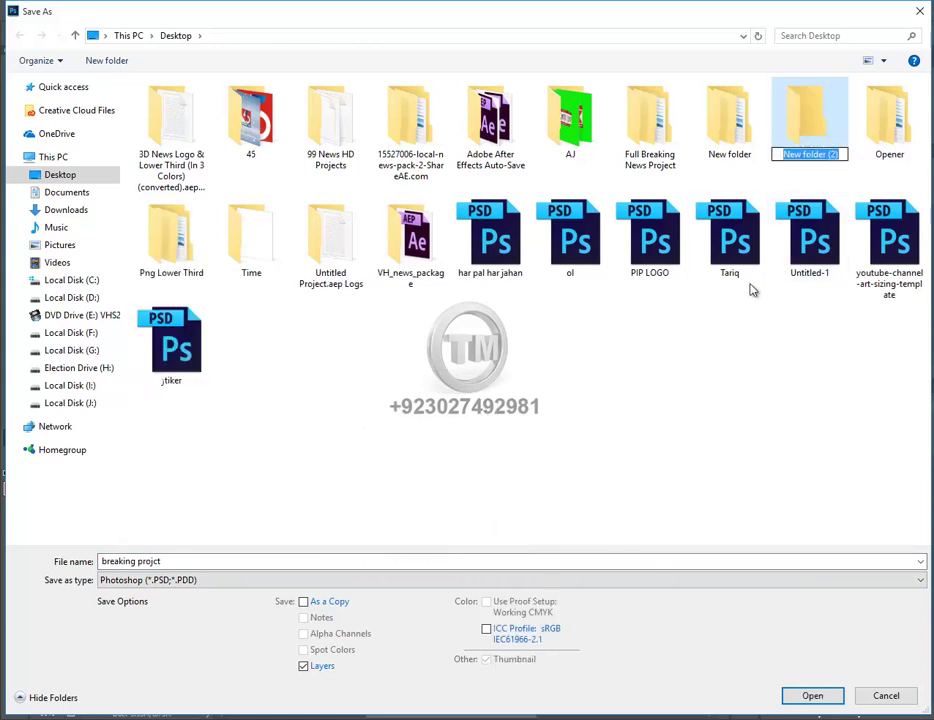
pyautogui.write('break')
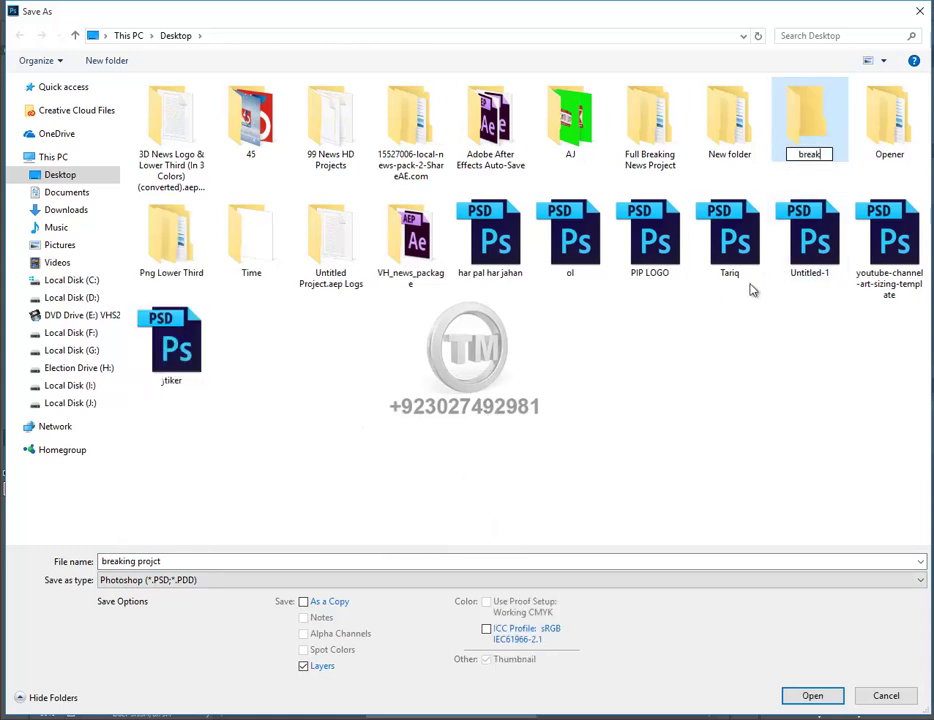
pyautogui.write('ing ne')
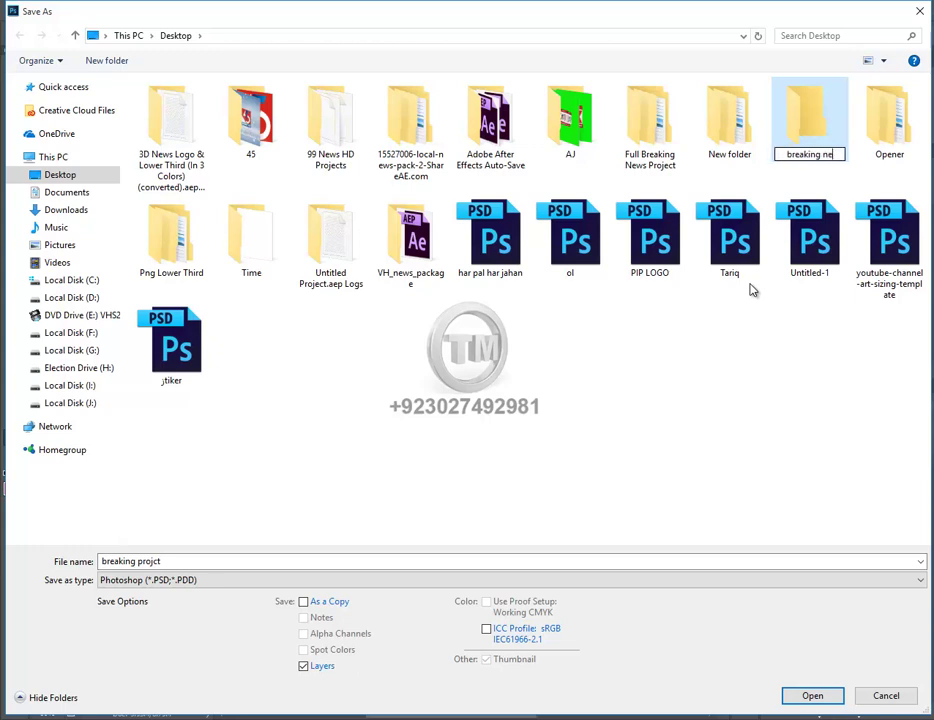
pyautogui.write('ws')
pyautogui.write(' pro')
pyautogui.write('je')
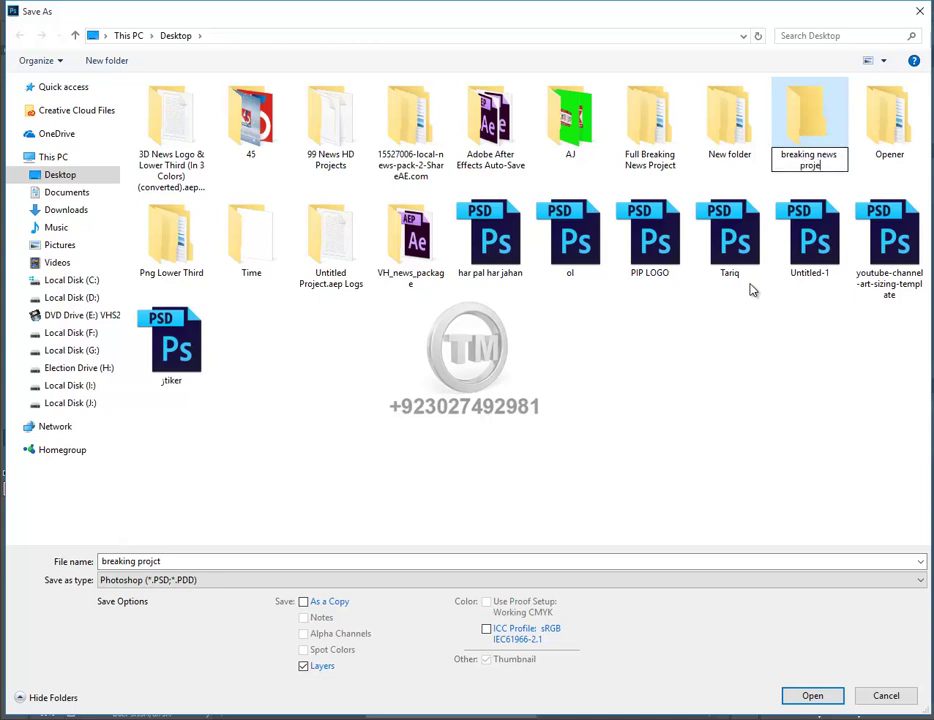
pyautogui.write('ct')
pyautogui.press('Return')
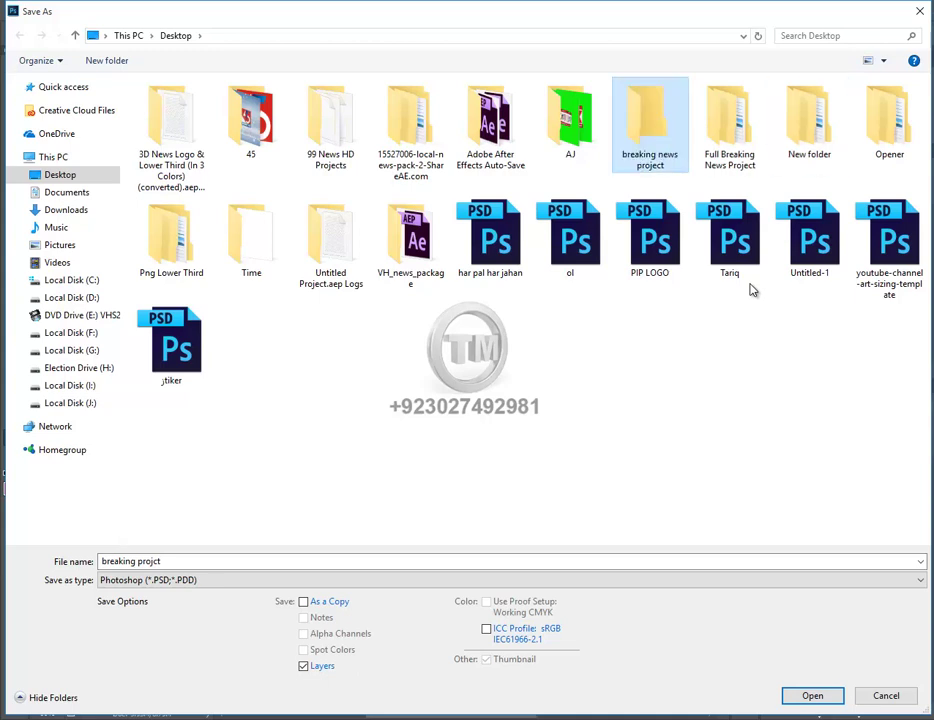
pyautogui.doubleClick(678, 142)
# - Create a 'Breaking news bumper' folder inside it and save the file there as B1
pyautogui.rightClick(357, 229)
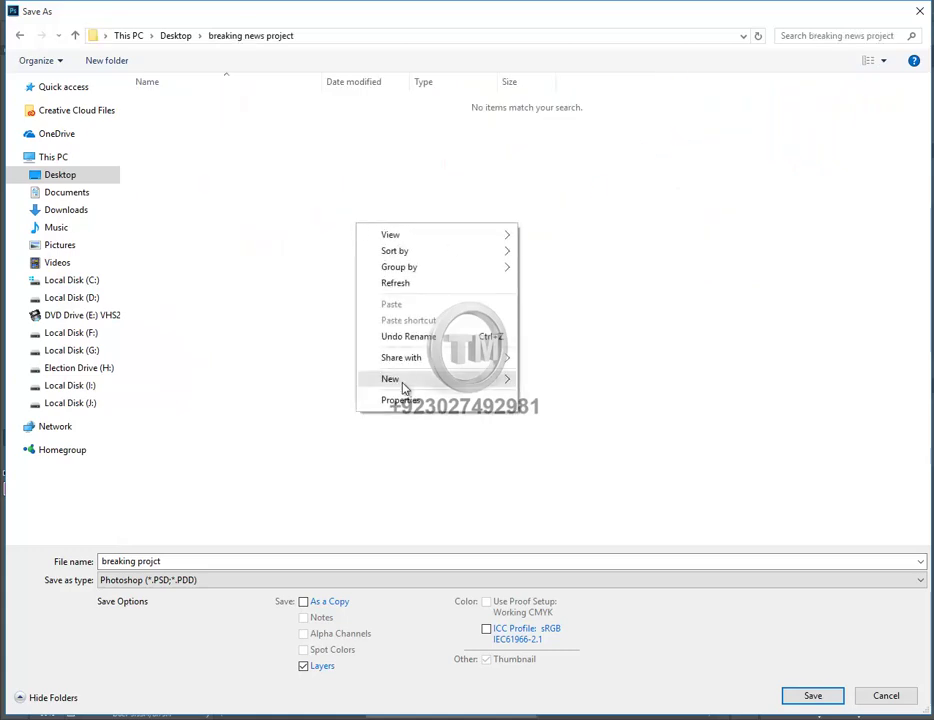
pyautogui.moveTo(413, 386)
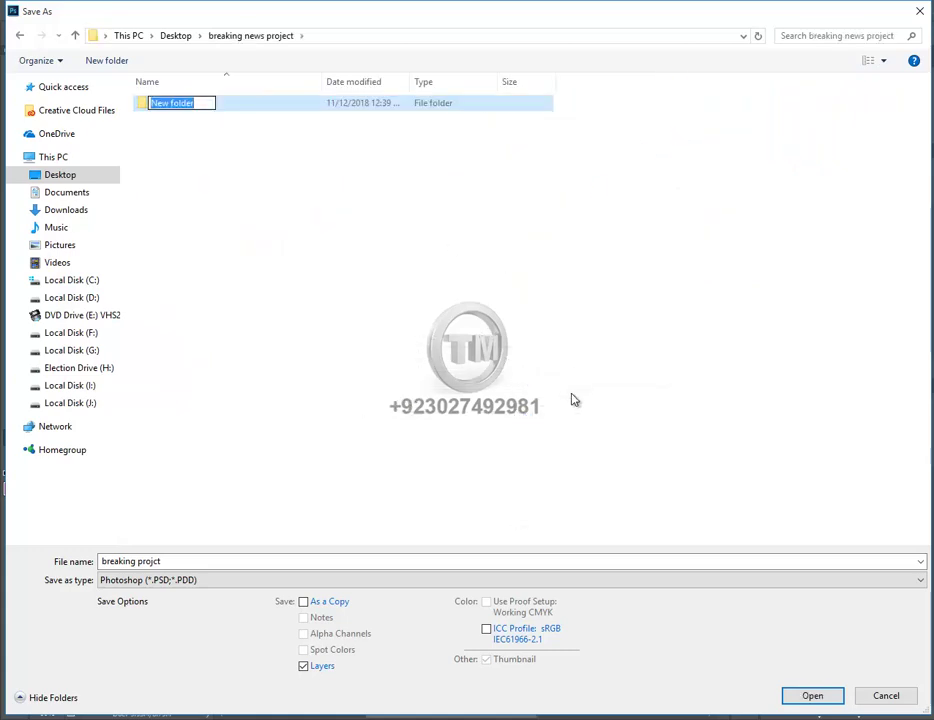
pyautogui.write('B')
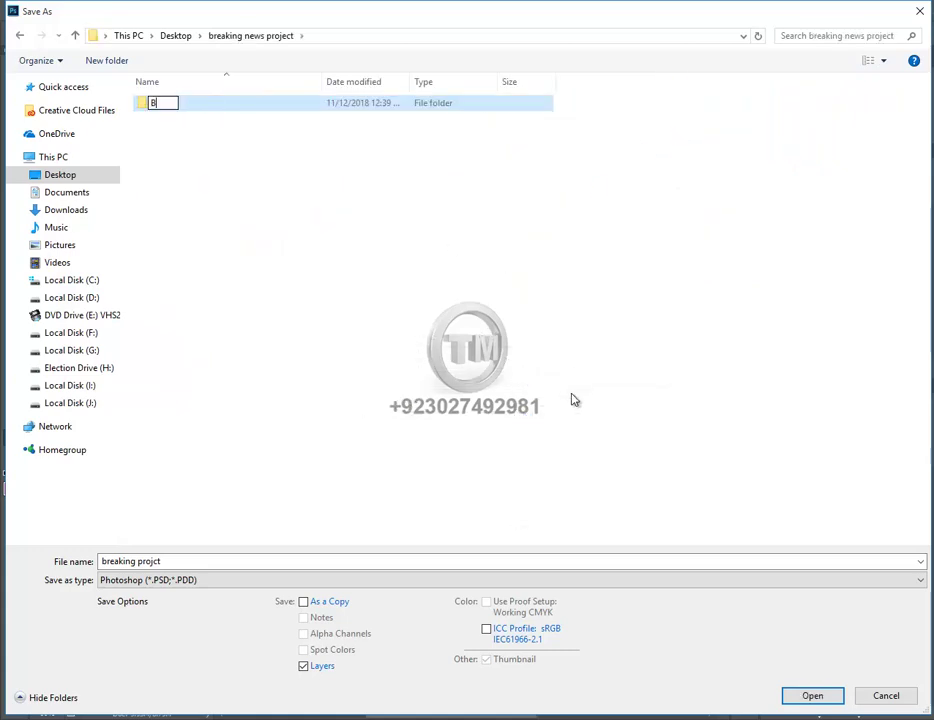
pyautogui.write('reaking n')
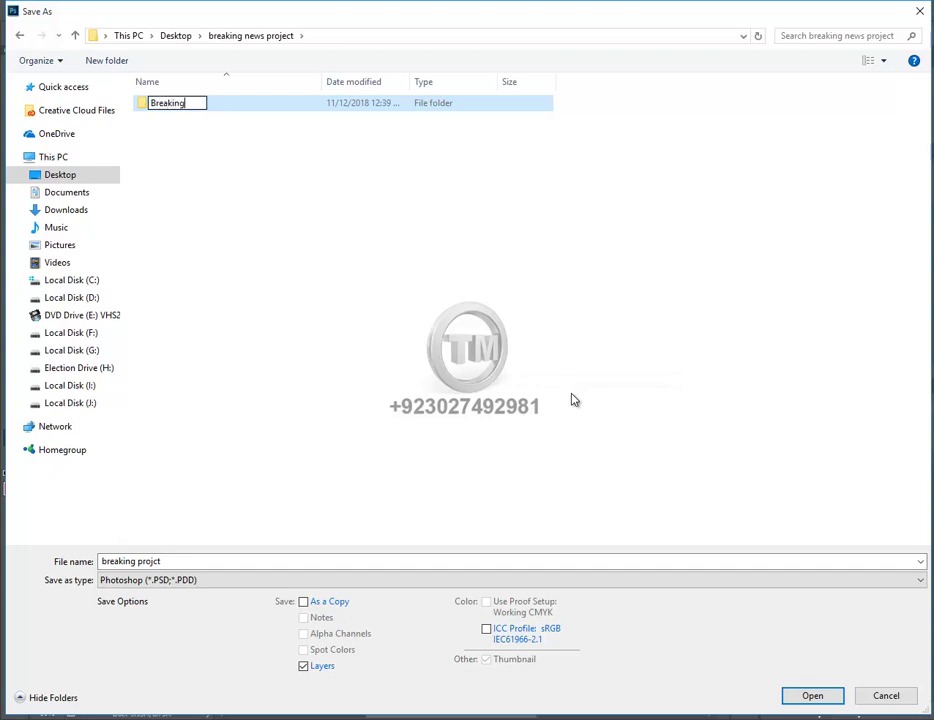
pyautogui.write('ews bu')
pyautogui.write('mper')
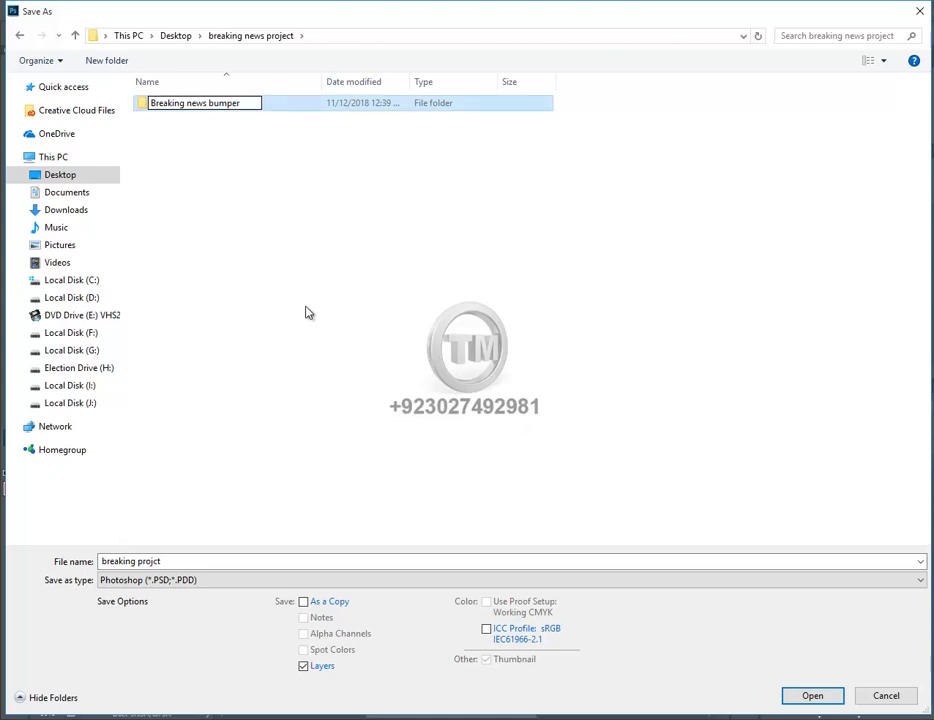
pyautogui.press('Return')
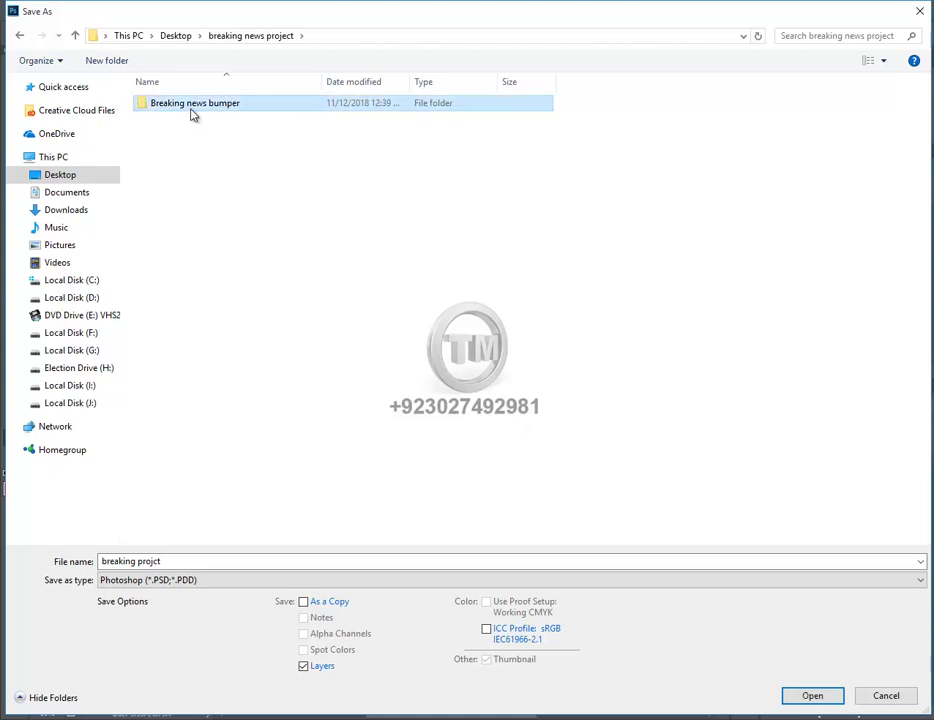
pyautogui.doubleClick(193, 106)
pyautogui.click(179, 564)
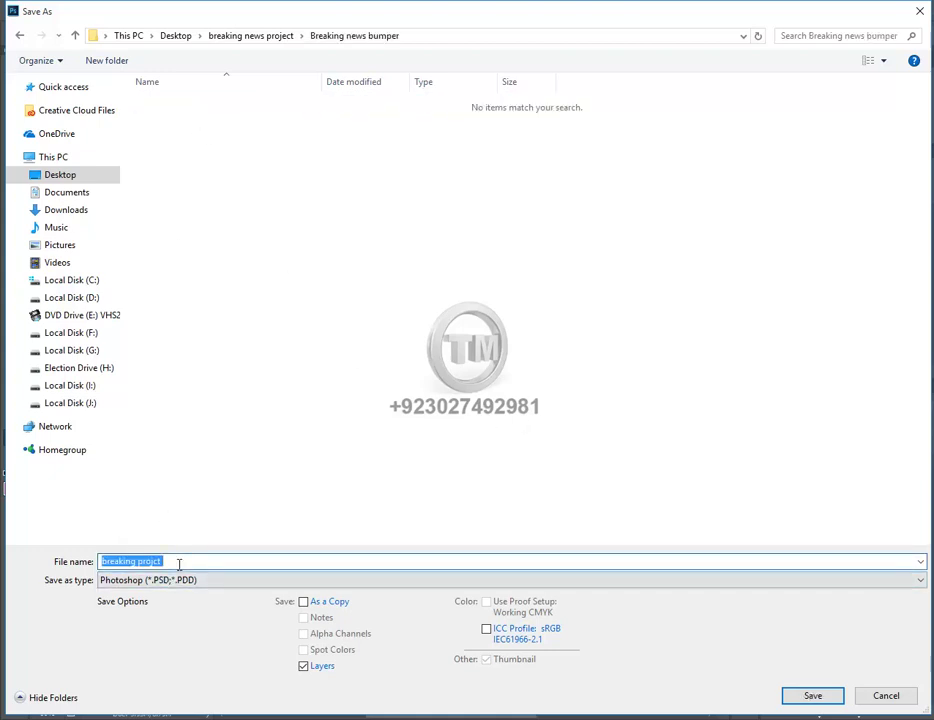
pyautogui.press('BackSpace')
pyautogui.write('B1')
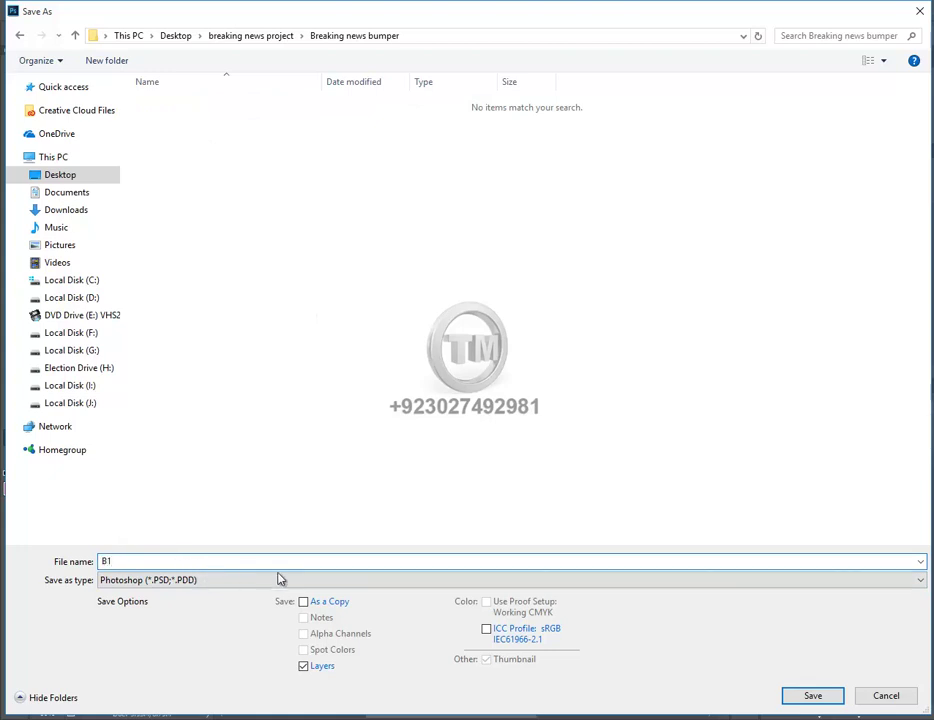
pyautogui.click(806, 694)
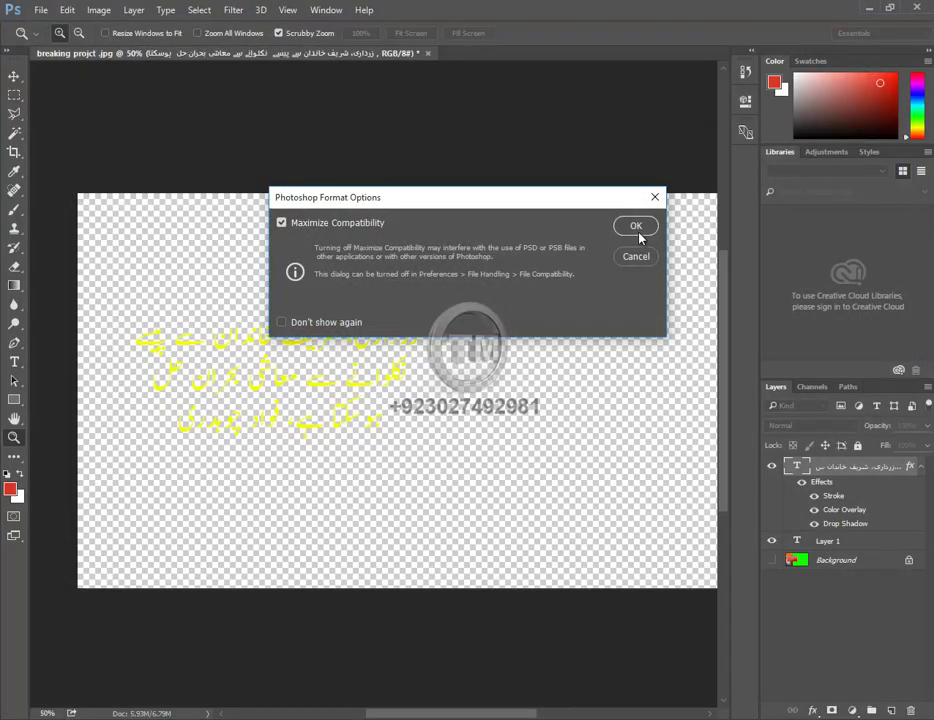
# - Confirm Format Options to save B1.psd and make the Background layer visible again
pyautogui.click(639, 234)
pyautogui.click(775, 562)
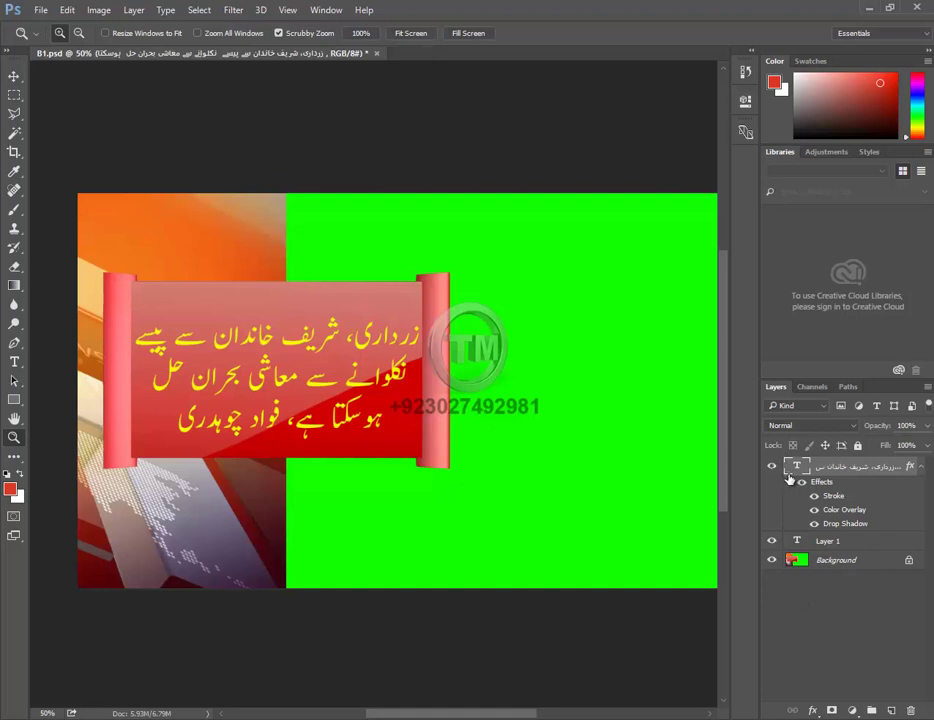
pyautogui.moveTo(808, 467)
pyautogui.mouseDown()
pyautogui.moveTo(906, 681)
pyautogui.moveTo(910, 710)
pyautogui.mouseUp()
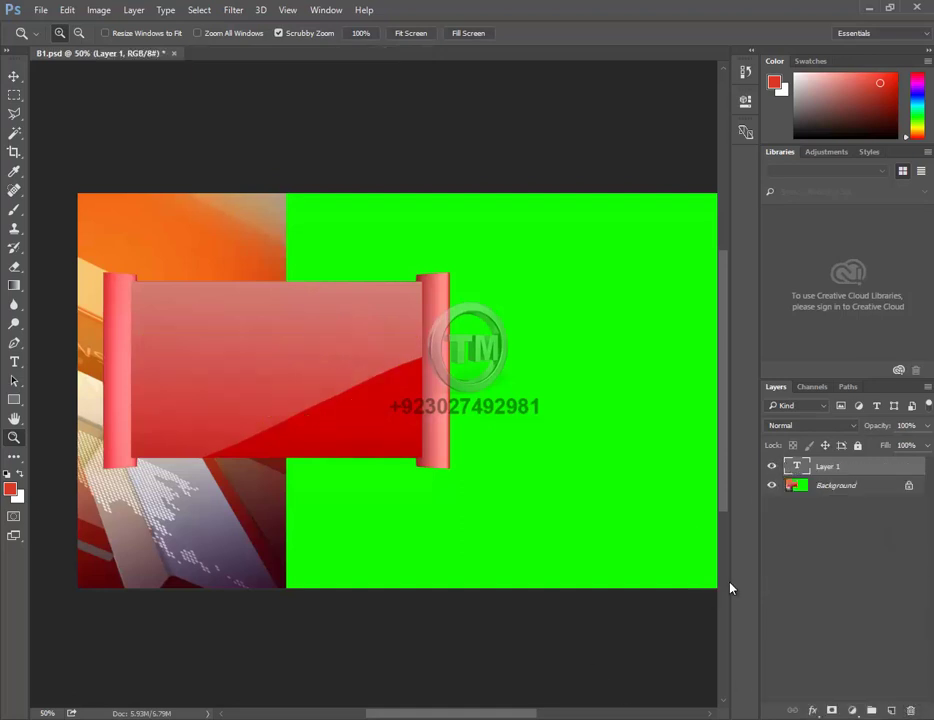
pyautogui.hotkey('ctrl', 'z')
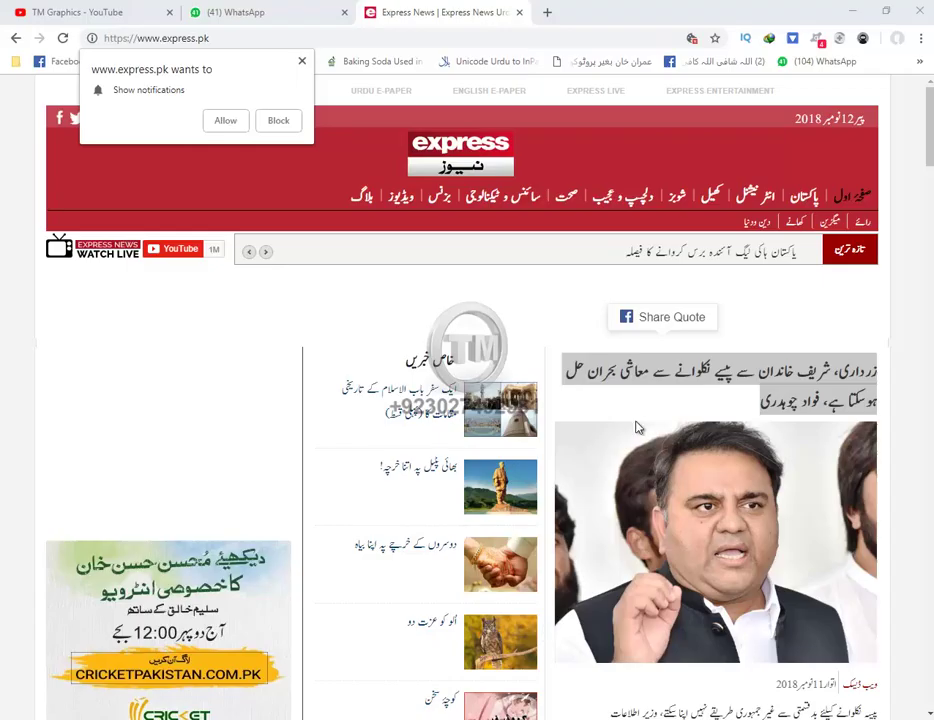
# - Open the full express.pk story for the top Urdu headline
pyautogui.scroll(-3, 636, 427)
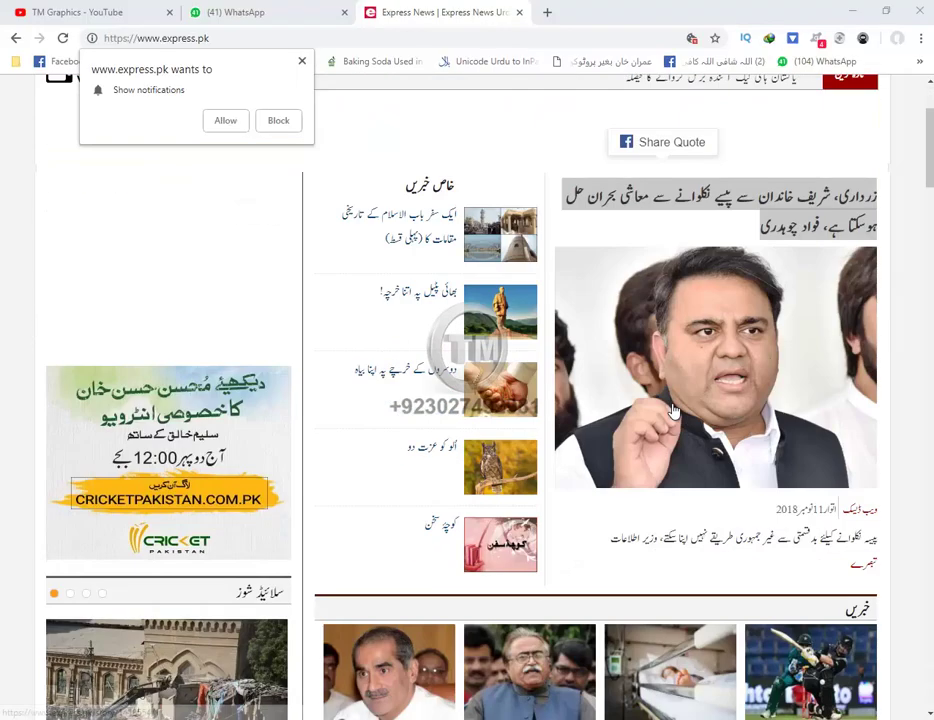
pyautogui.scroll(-2, 684, 414)
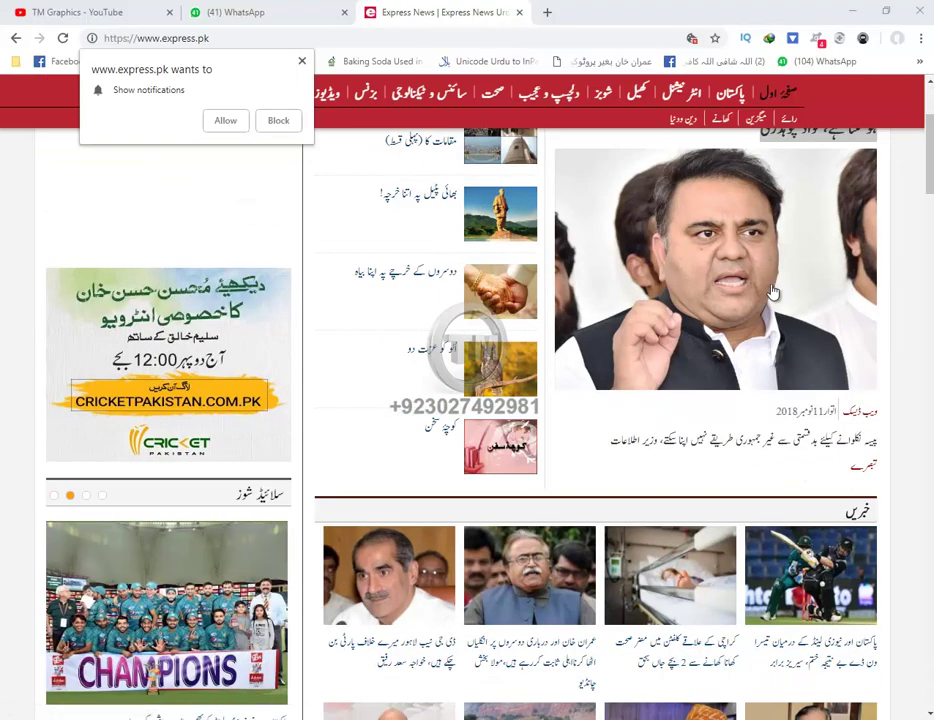
pyautogui.scroll(5, 810, 386)
pyautogui.scroll(-1, 810, 386)
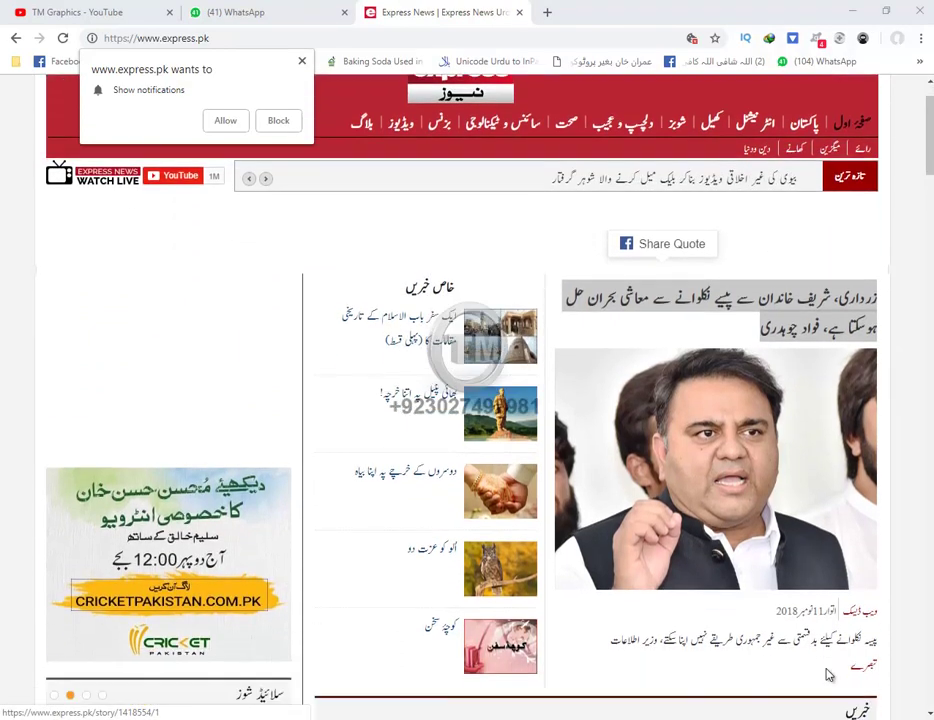
pyautogui.tripleClick(792, 305)
pyautogui.click(792, 305)
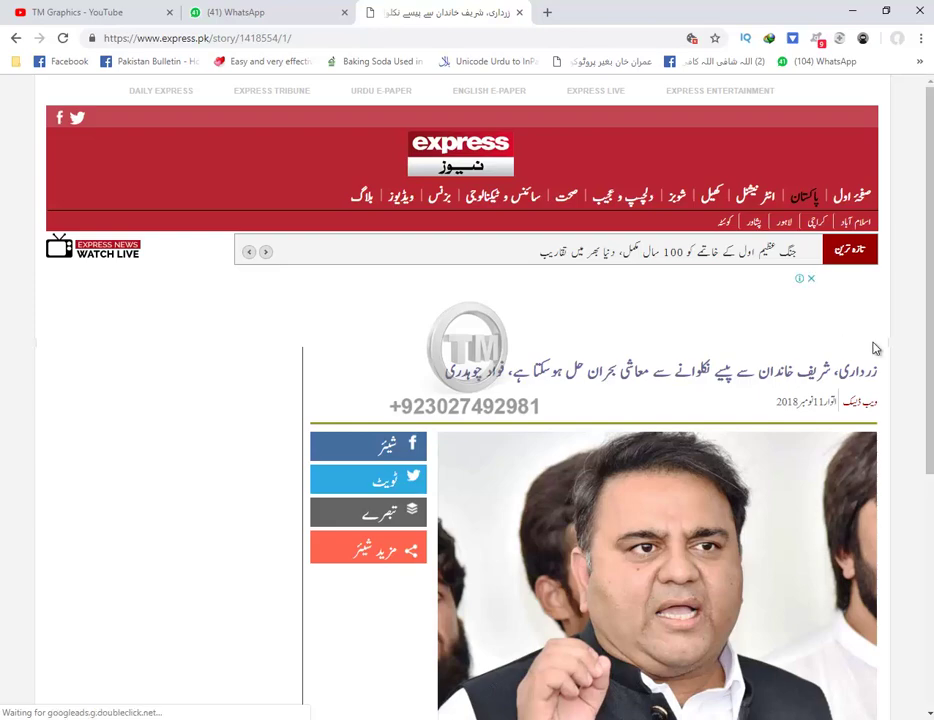
# - Select the opening lines of the story's article text
pyautogui.scroll(-5, 890, 348)
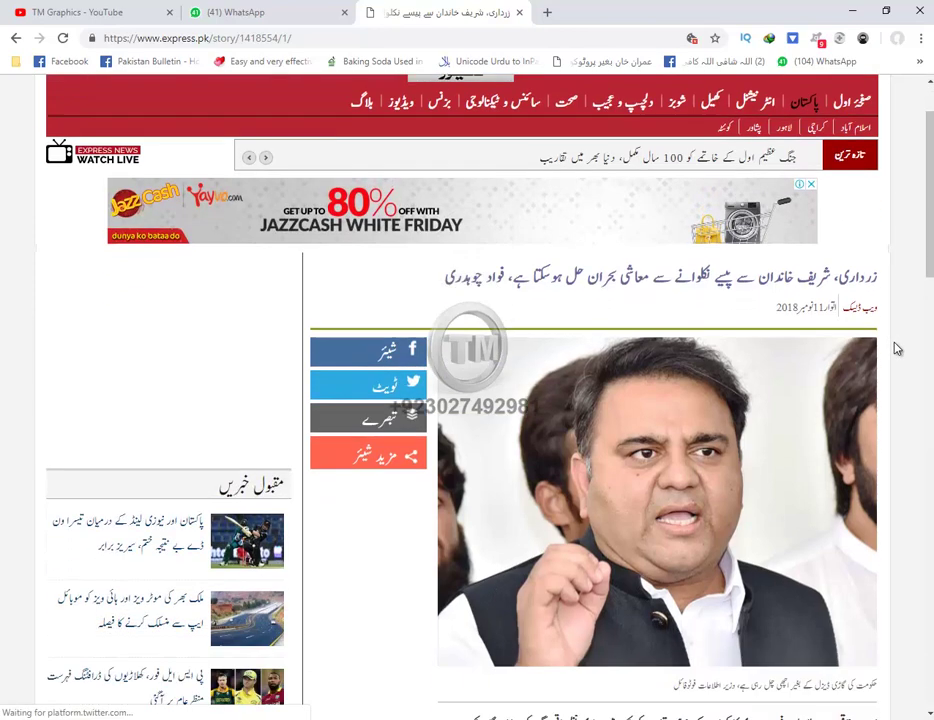
pyautogui.scroll(3, 897, 348)
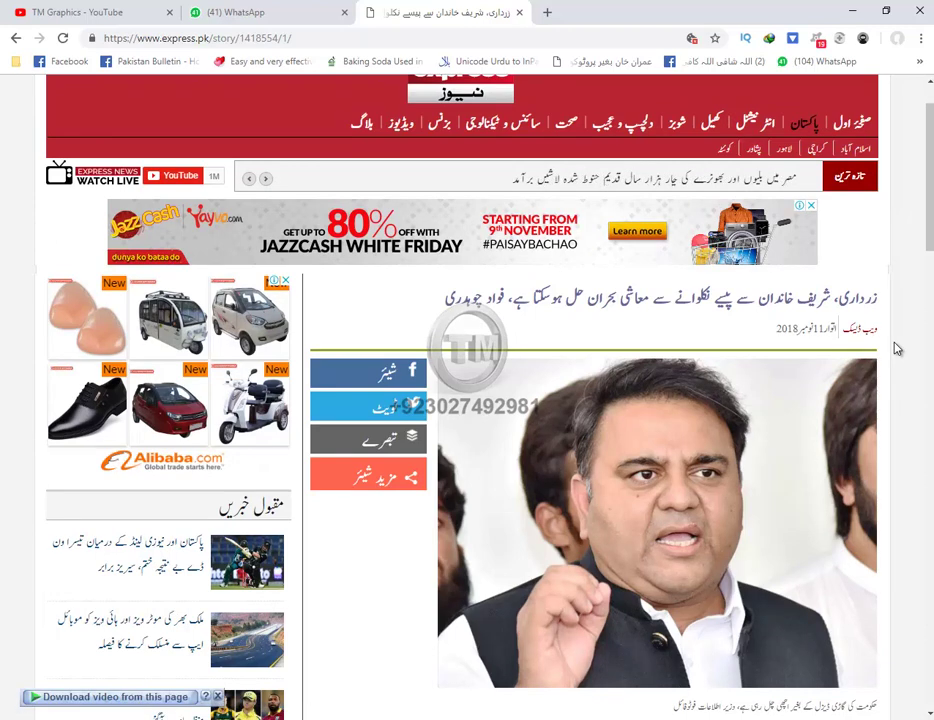
pyautogui.scroll(-1, 897, 348)
pyautogui.scroll(-3, 898, 350)
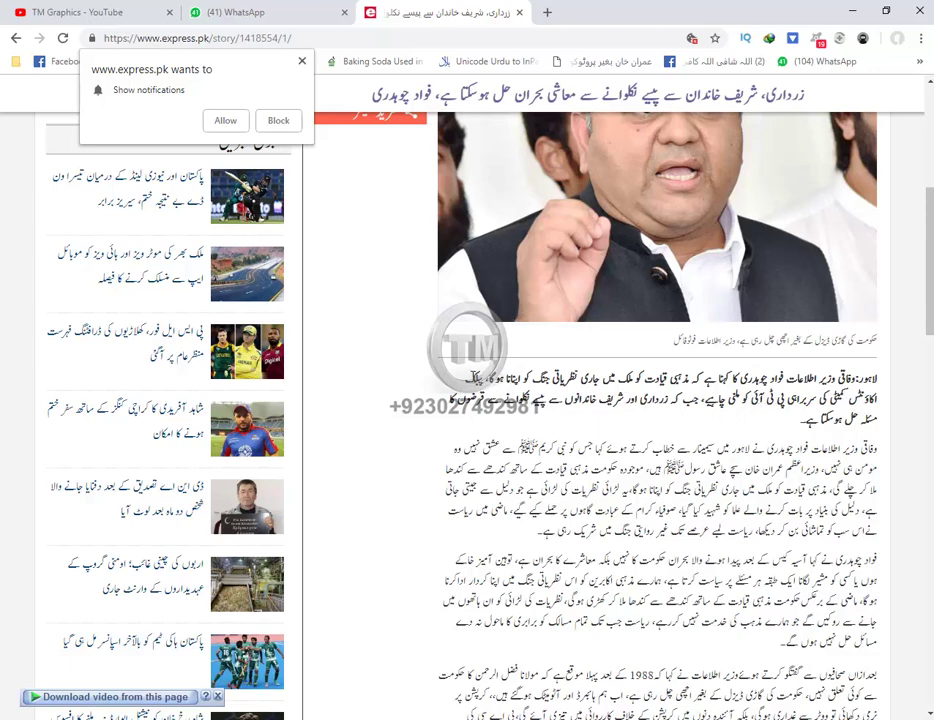
pyautogui.moveTo(472, 378)
pyautogui.mouseDown()
pyautogui.moveTo(752, 398)
pyautogui.moveTo(710, 399)
pyautogui.mouseUp()
pyautogui.hotkey('ctrl', 'c')
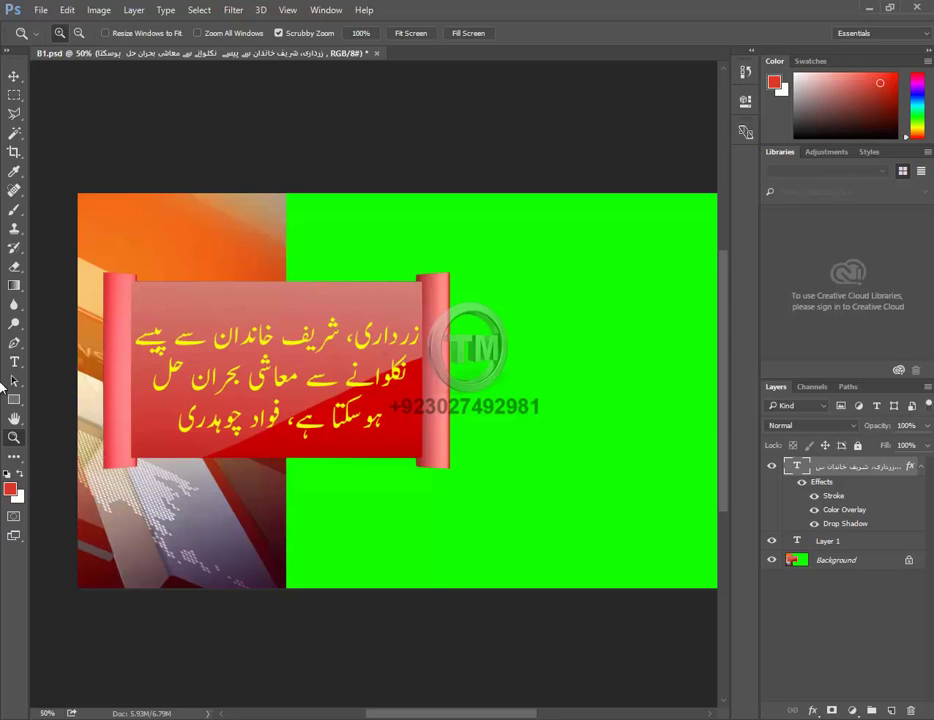
# - Replace the banner headline with the pasted Urdu line in two lines and reposition it on the red banner
pyautogui.click(14, 361)
pyautogui.tripleClick(315, 335)
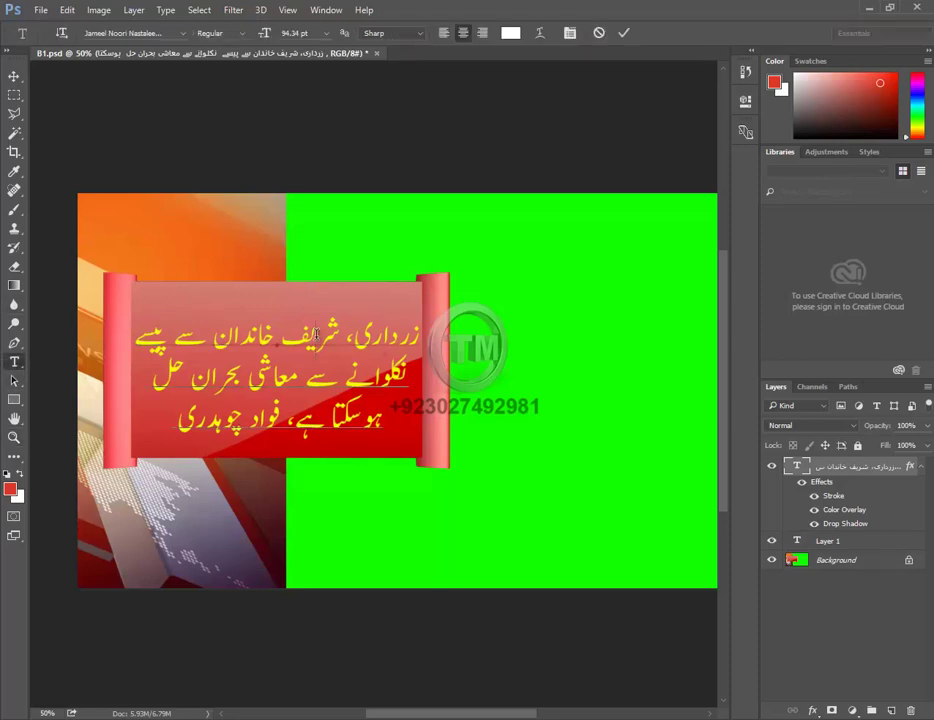
pyautogui.hotkey('ctrl', 'a')
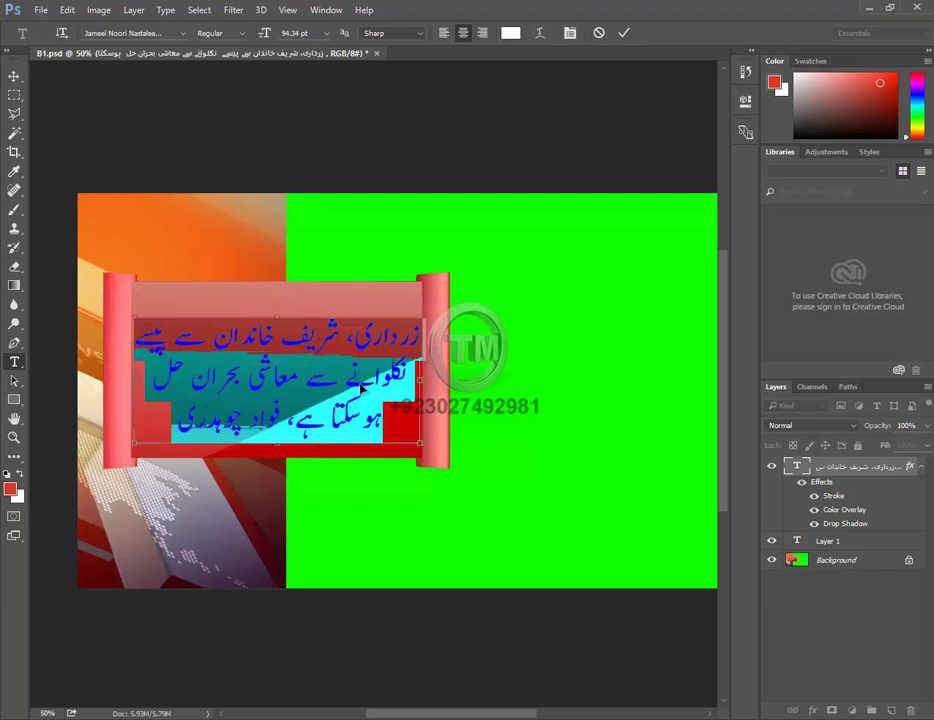
pyautogui.press('BackSpace')
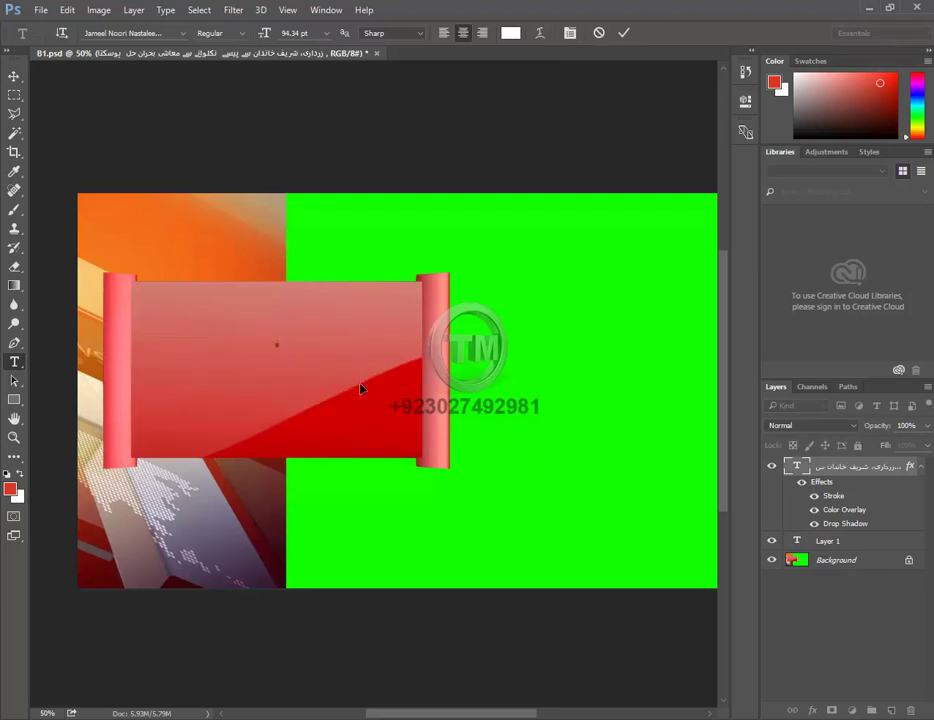
pyautogui.hotkey('ctrl', 'v')
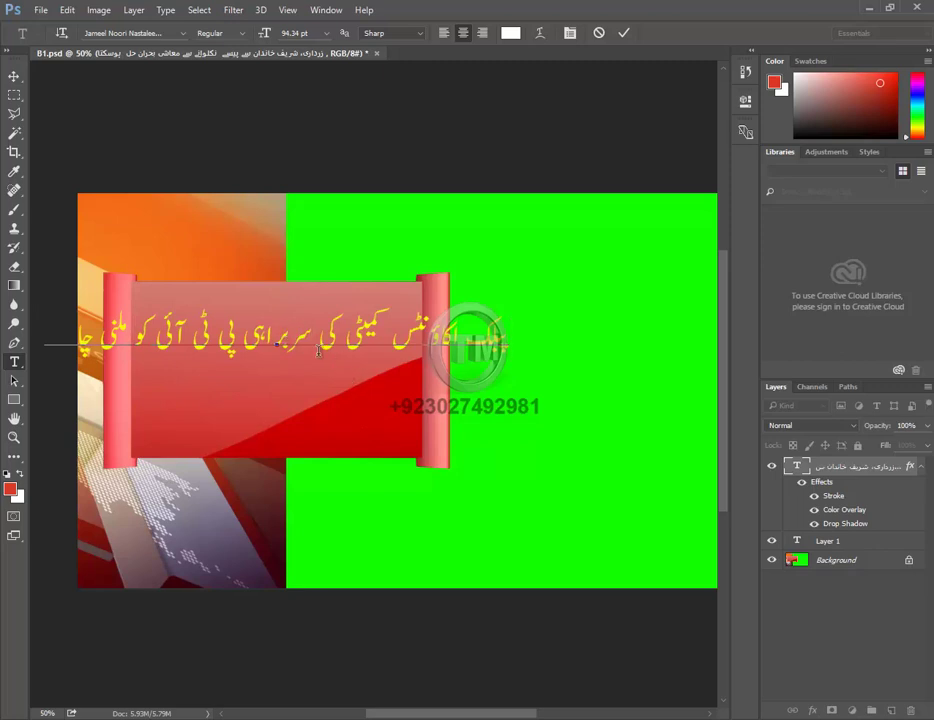
pyautogui.press('Return')
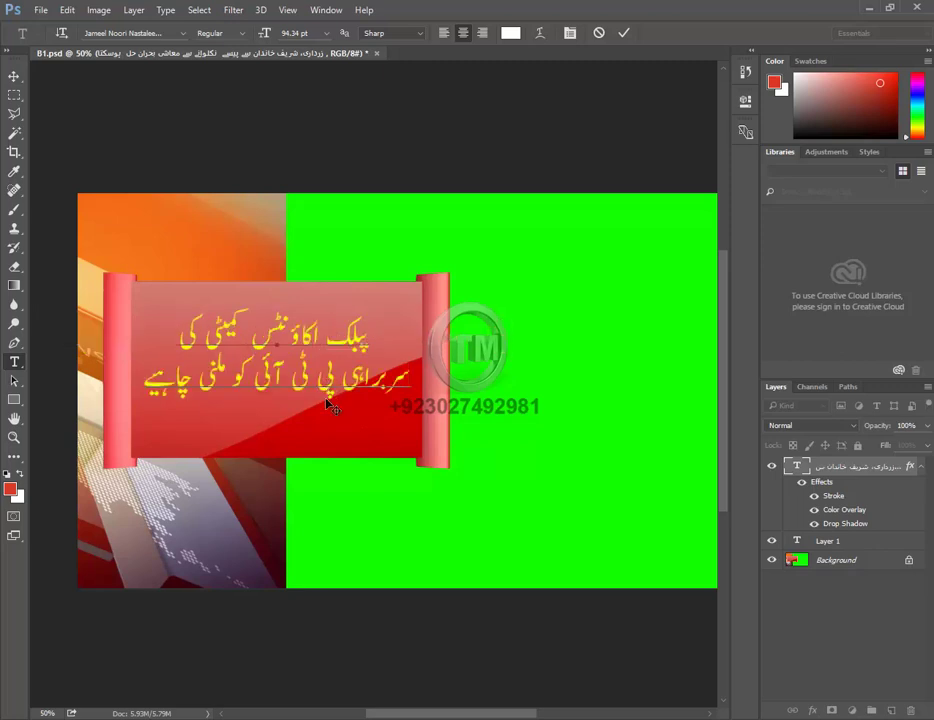
pyautogui.click(14, 75)
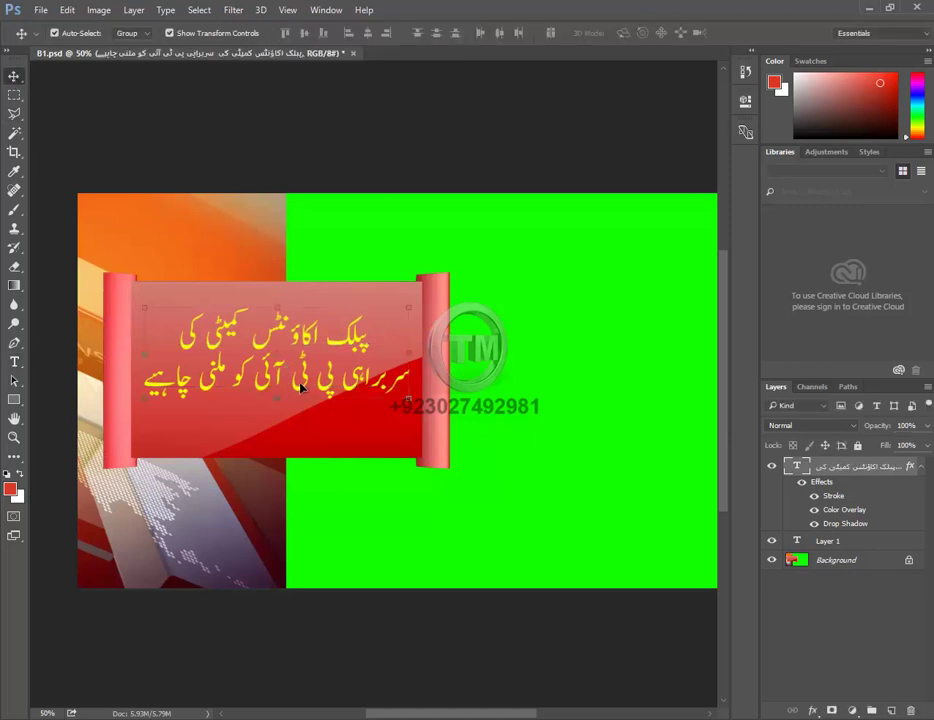
pyautogui.moveTo(300, 388); pyautogui.dragTo(310, 402)
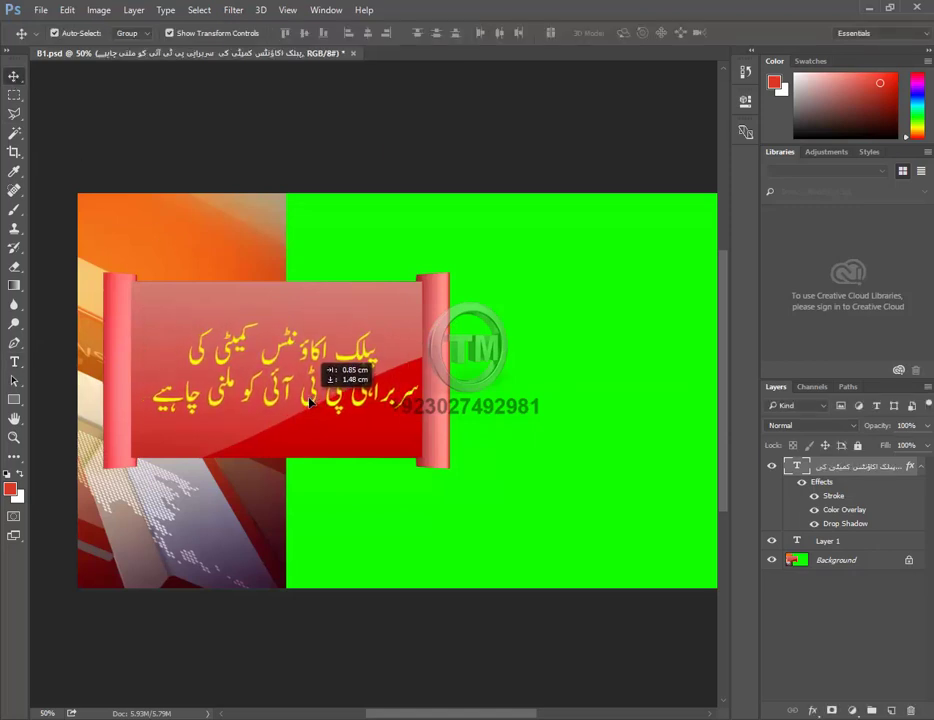
# - Hide the Background layer and save the design as B2.psd
pyautogui.click(772, 561)
pyautogui.click(41, 10)
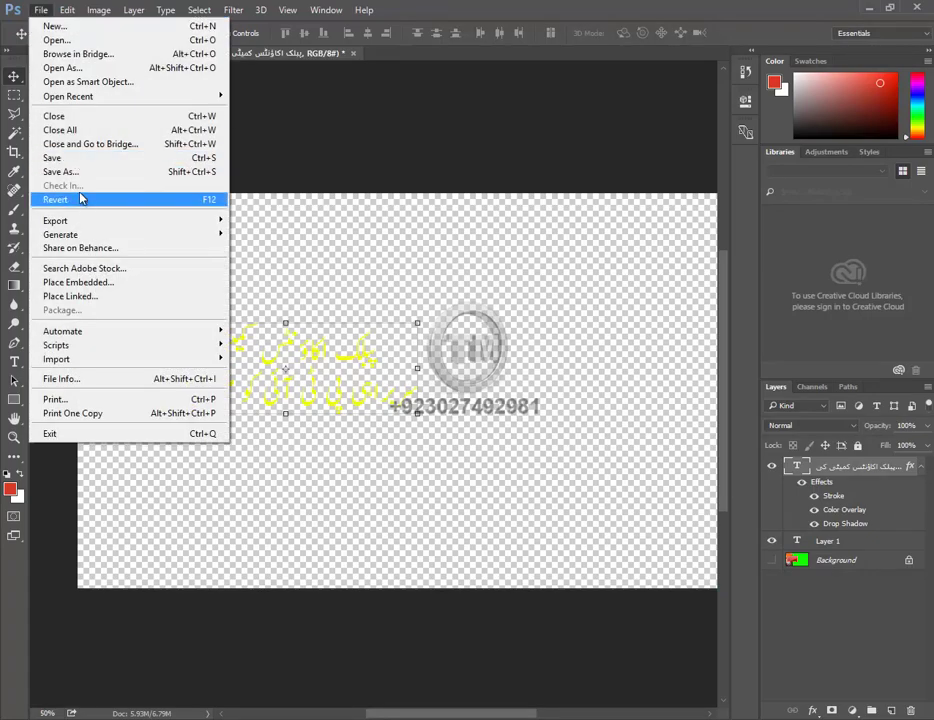
pyautogui.click(80, 172)
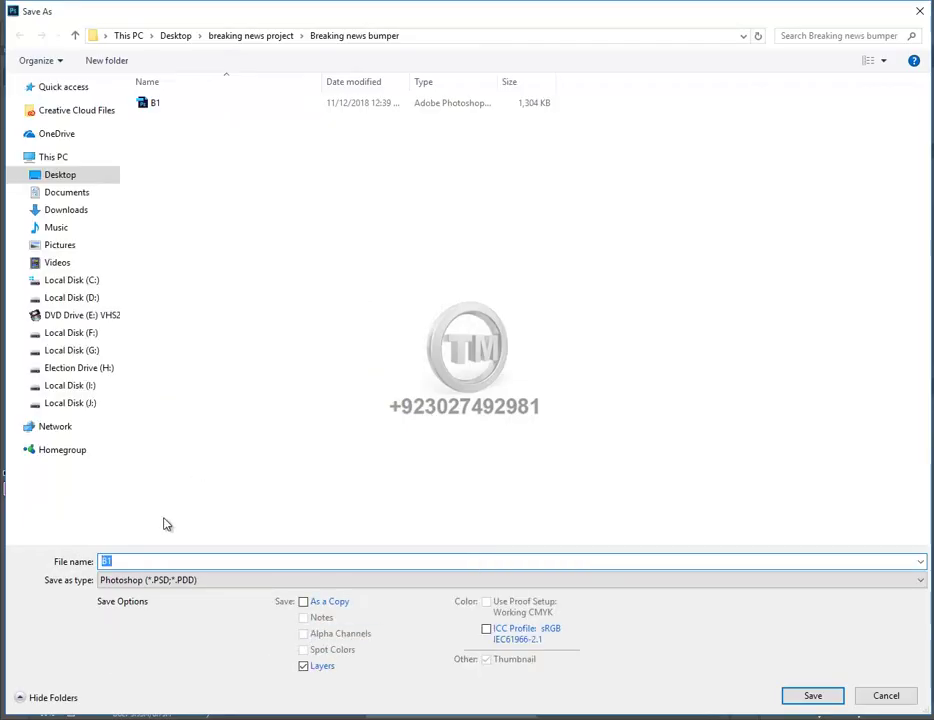
pyautogui.click(137, 561)
pyautogui.press('BackSpace')
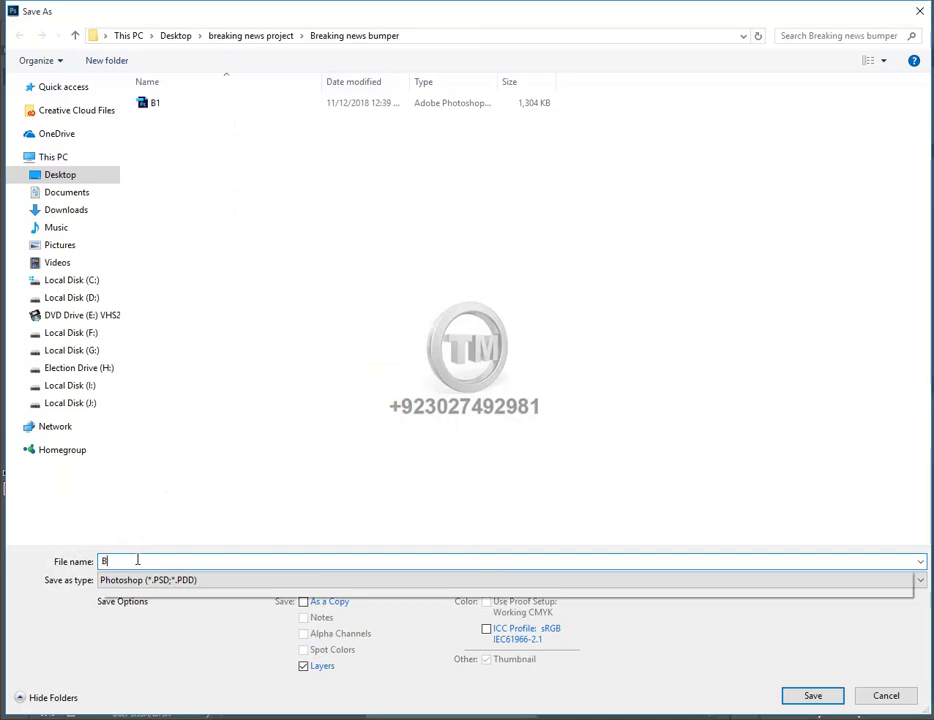
pyautogui.write('1')
pyautogui.press('Return')
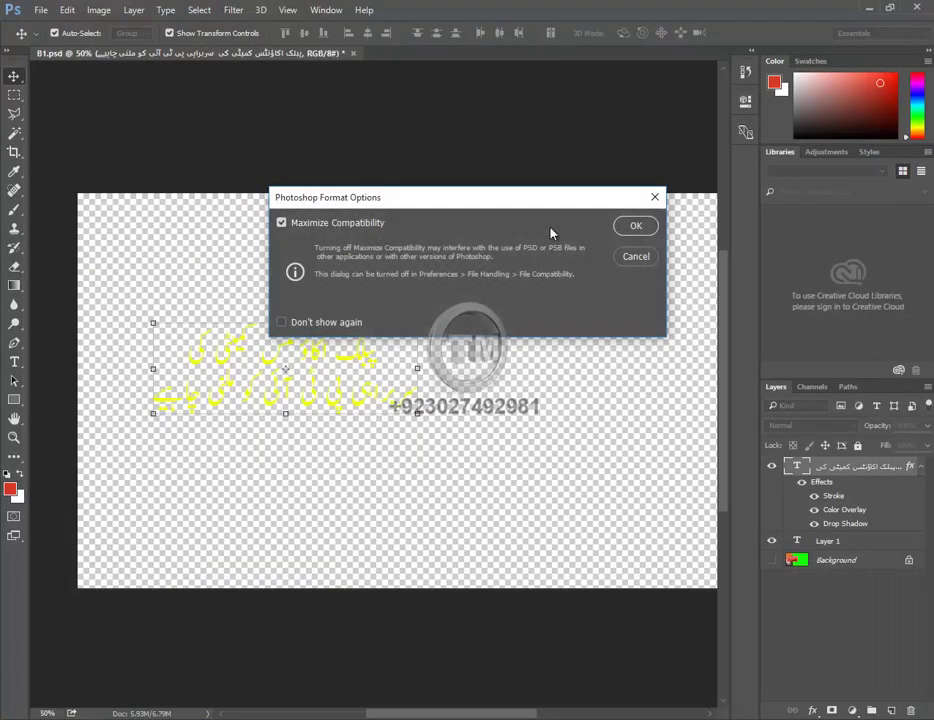
pyautogui.click(635, 225)
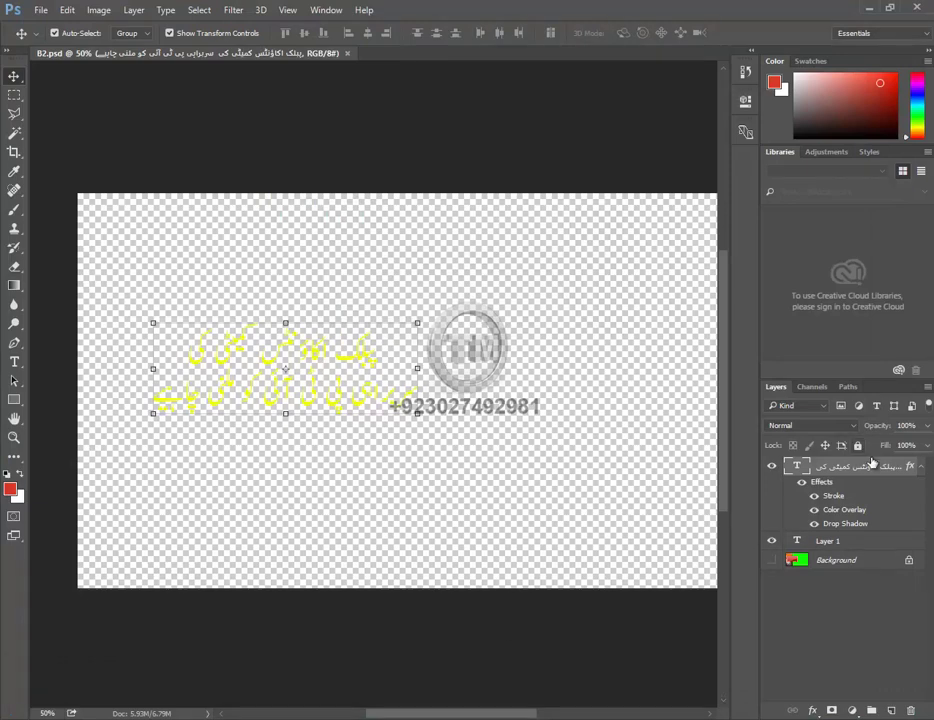
# - Show the Background layer again and toggle the headline text layer off and on
pyautogui.click(772, 561)
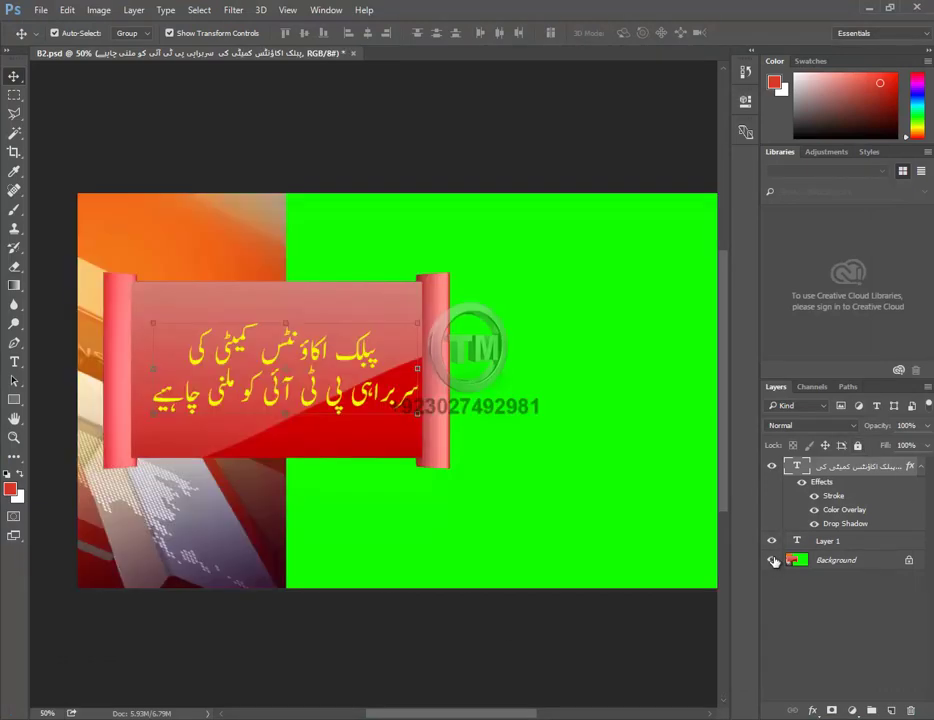
pyautogui.click(772, 468)
pyautogui.click(772, 468)
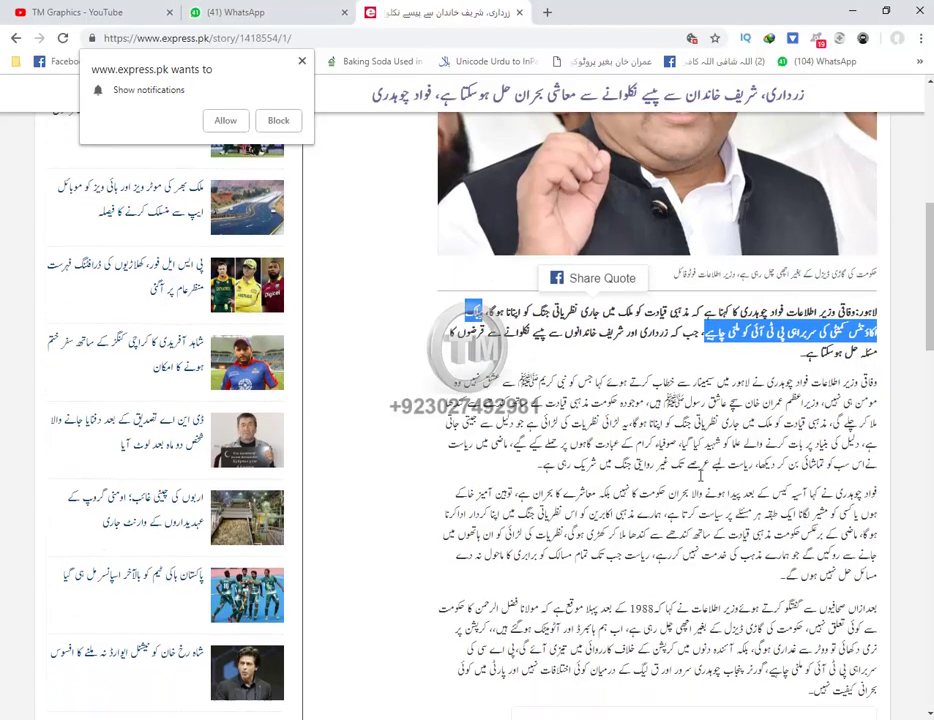
# - Select the article paragraph's opening sentence about the crisis after the Aasia case
pyautogui.scroll(-1, 701, 475)
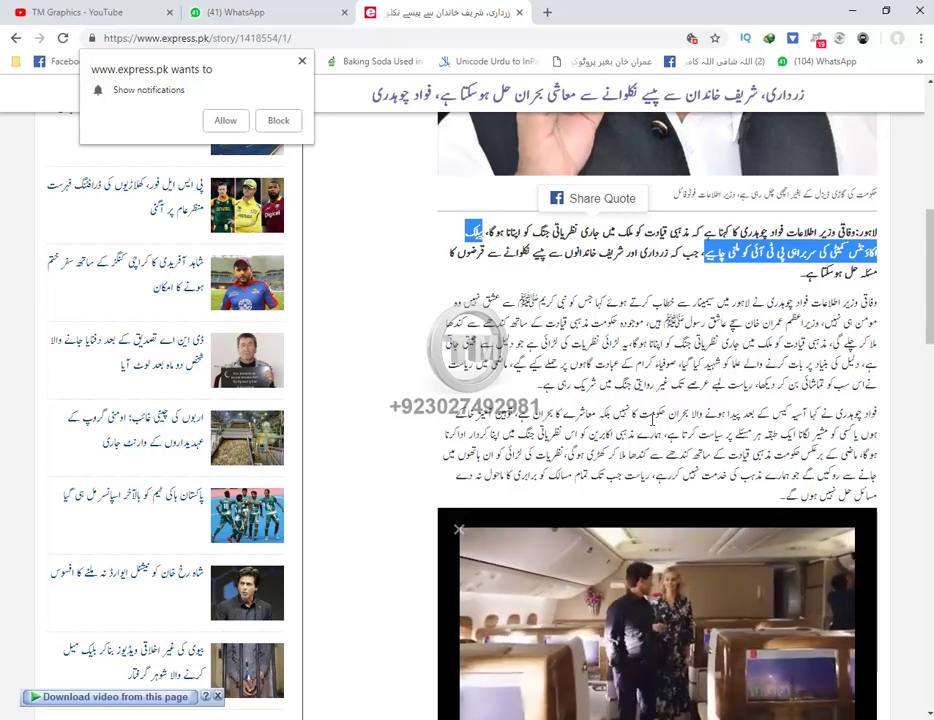
pyautogui.moveTo(617, 418)
pyautogui.mouseDown()
pyautogui.moveTo(883, 423)
pyautogui.moveTo(876, 413)
pyautogui.mouseUp()
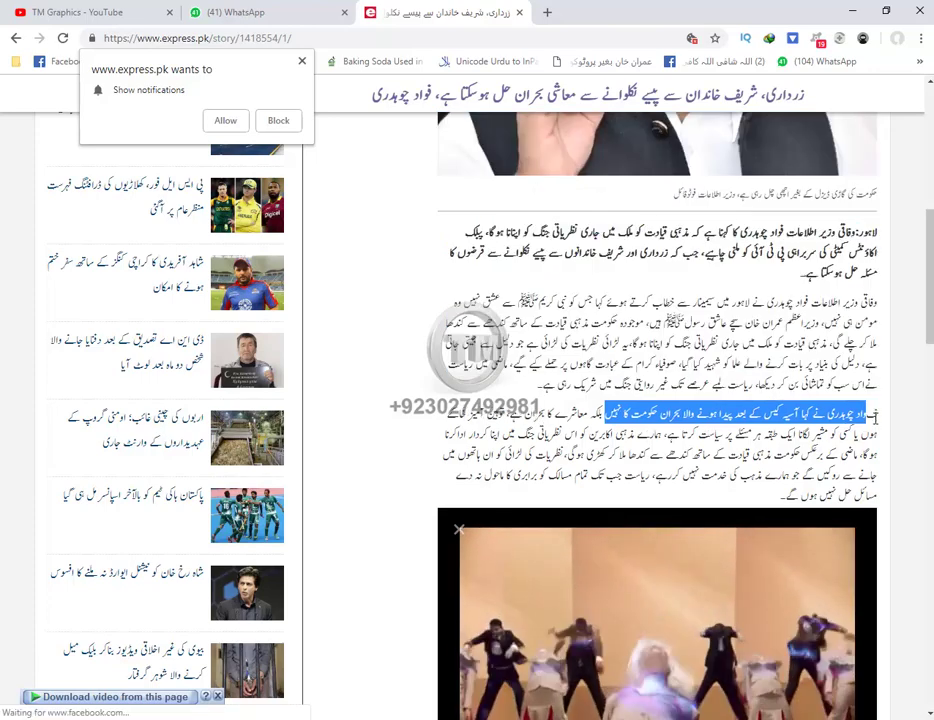
pyautogui.moveTo(876, 413); pyautogui.dragTo(866, 414)
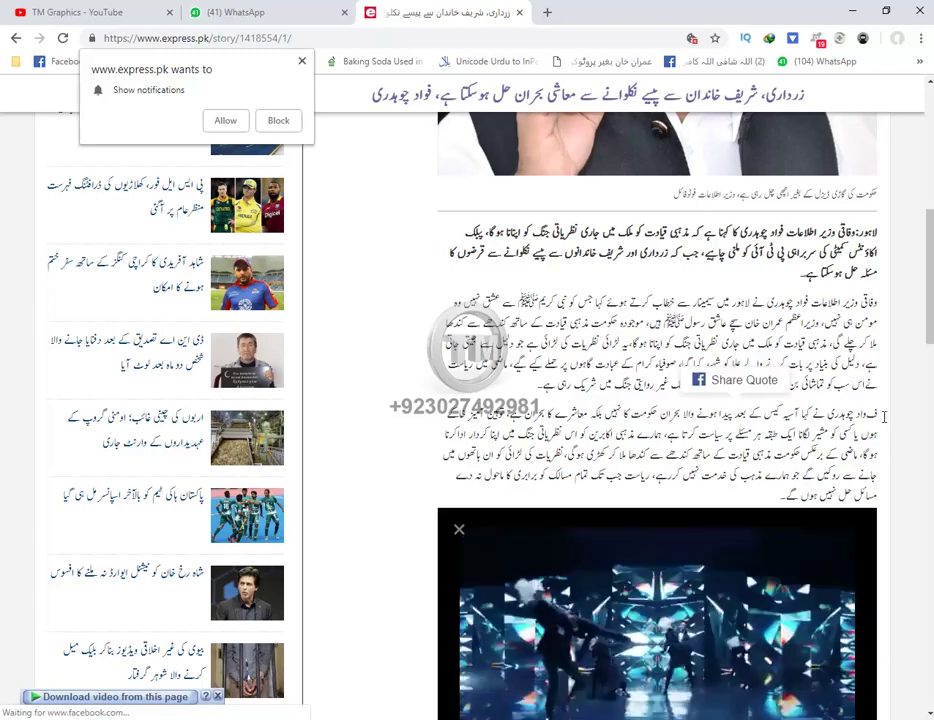
pyautogui.moveTo(879, 423); pyautogui.dragTo(380, 93)
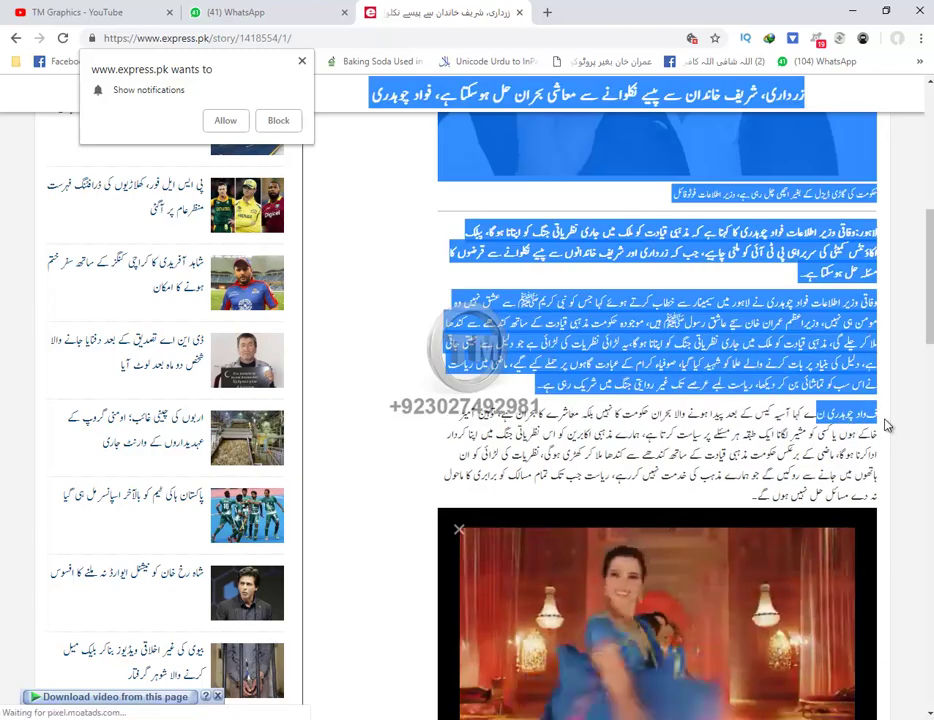
pyautogui.click(886, 426)
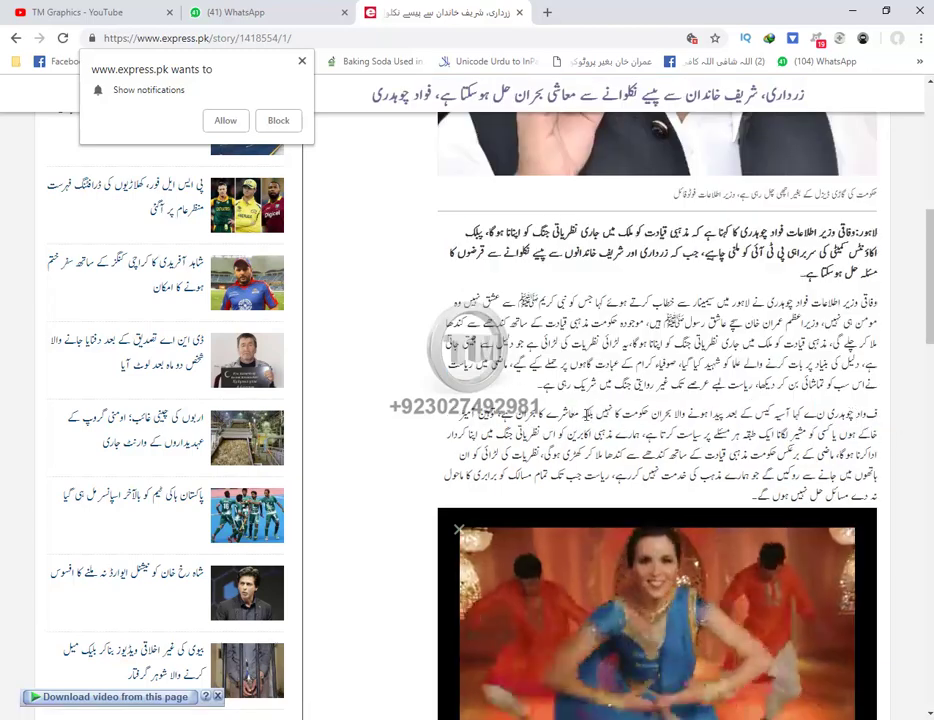
pyautogui.moveTo(597, 412); pyautogui.dragTo(878, 416)
pyautogui.hotkey('ctrl', 'c')
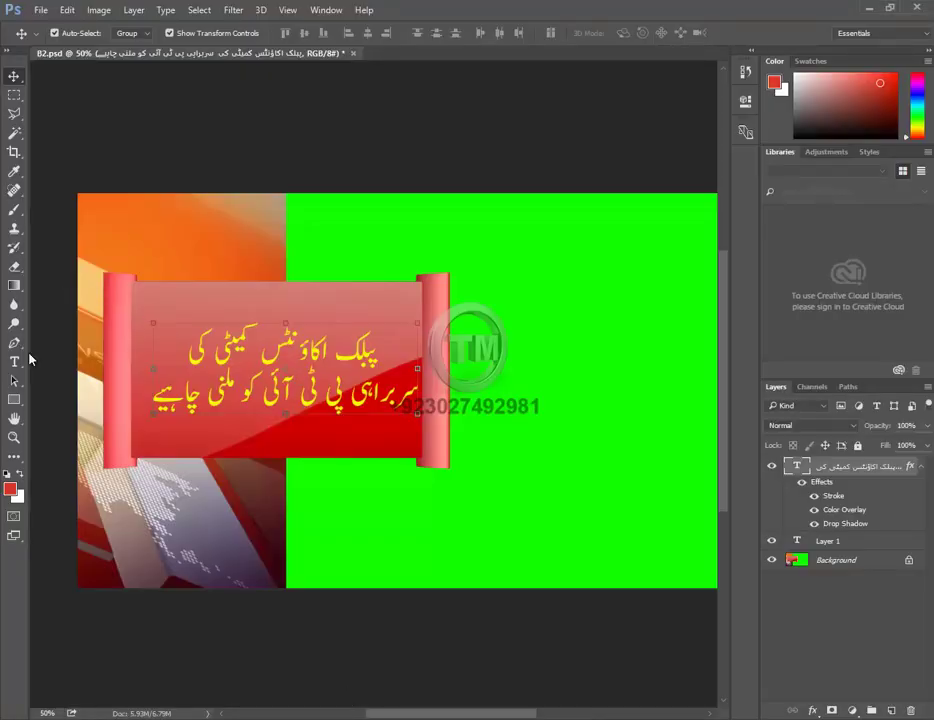
# - Replace the banner headline with the pasted article sentence, split over three lines
pyautogui.click(14, 362)
pyautogui.tripleClick(236, 347)
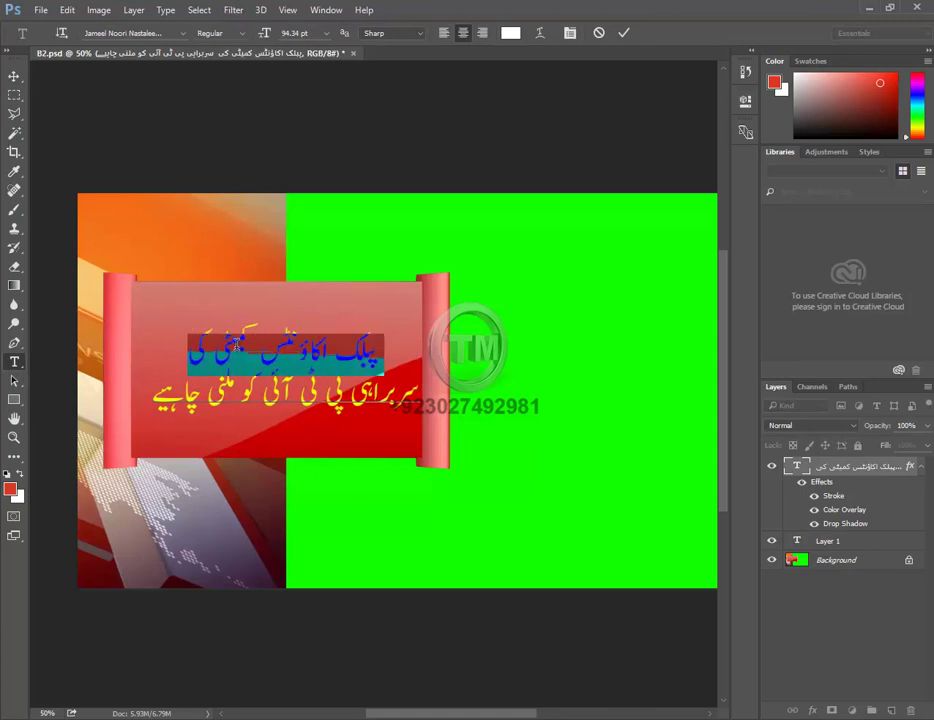
pyautogui.hotkey('ctrl', 'a')
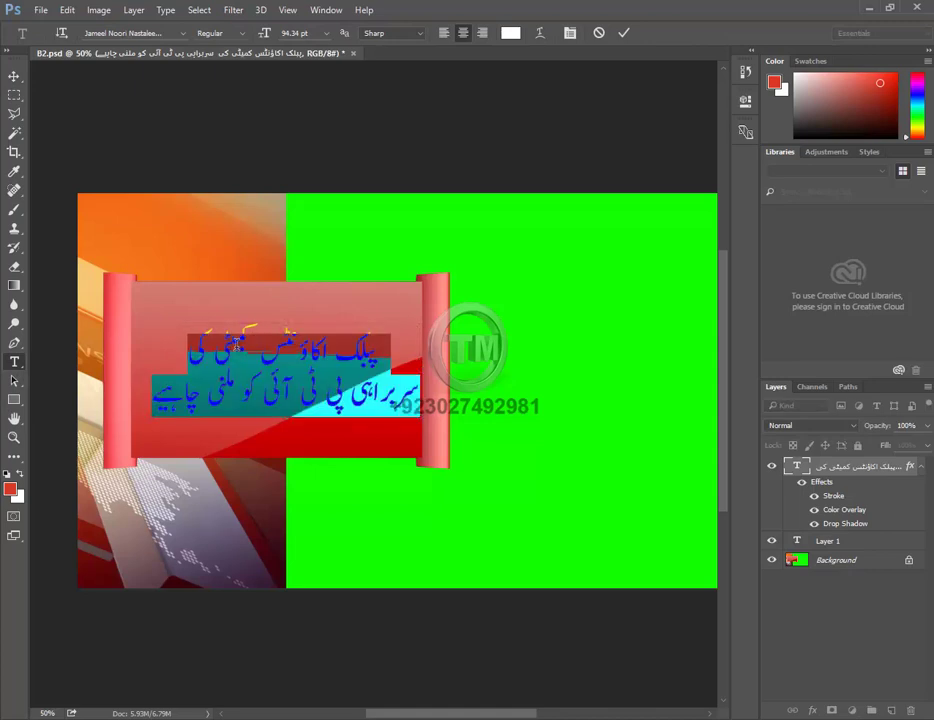
pyautogui.press('BackSpace')
pyautogui.hotkey('ctrl', 'v')
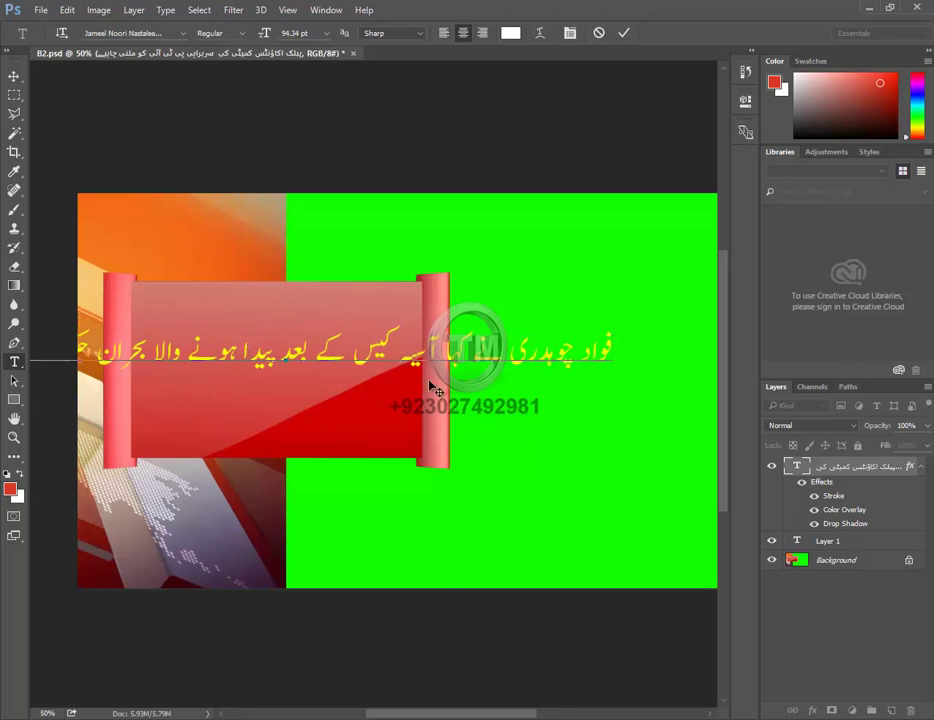
pyautogui.press('Return')
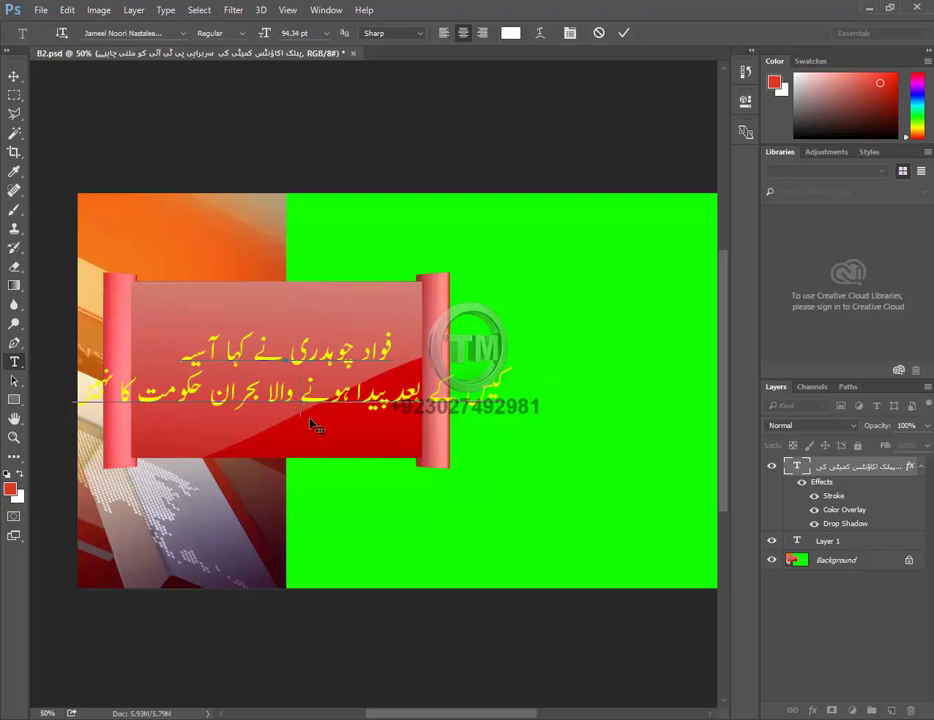
pyautogui.press('Return')
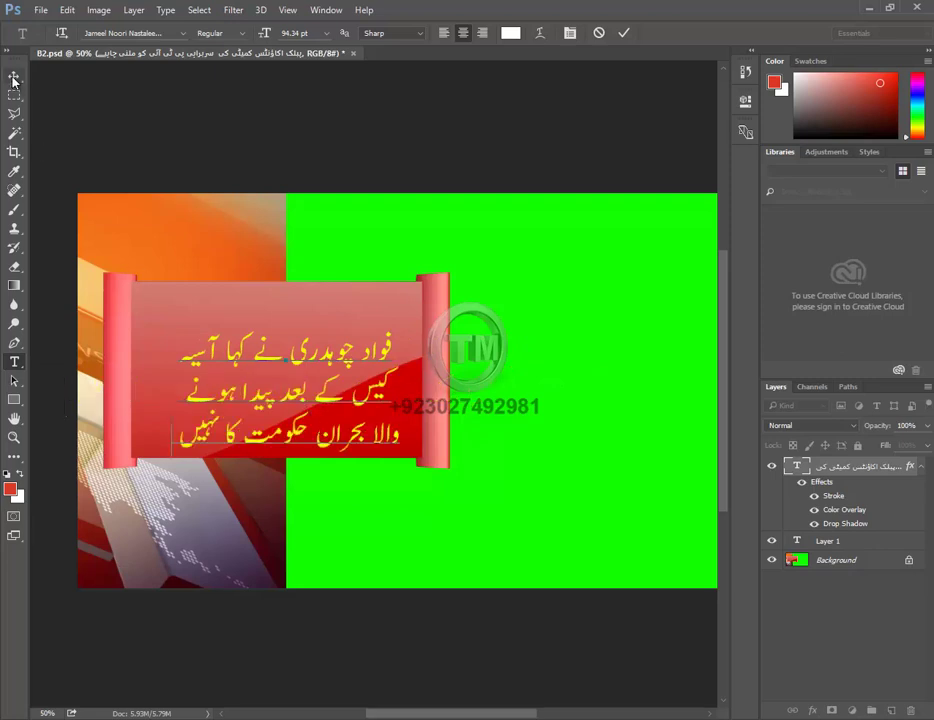
# - Move the headline up and left and enlarge it to about 117%
pyautogui.click(14, 76)
pyautogui.moveTo(373, 357); pyautogui.dragTo(358, 339)
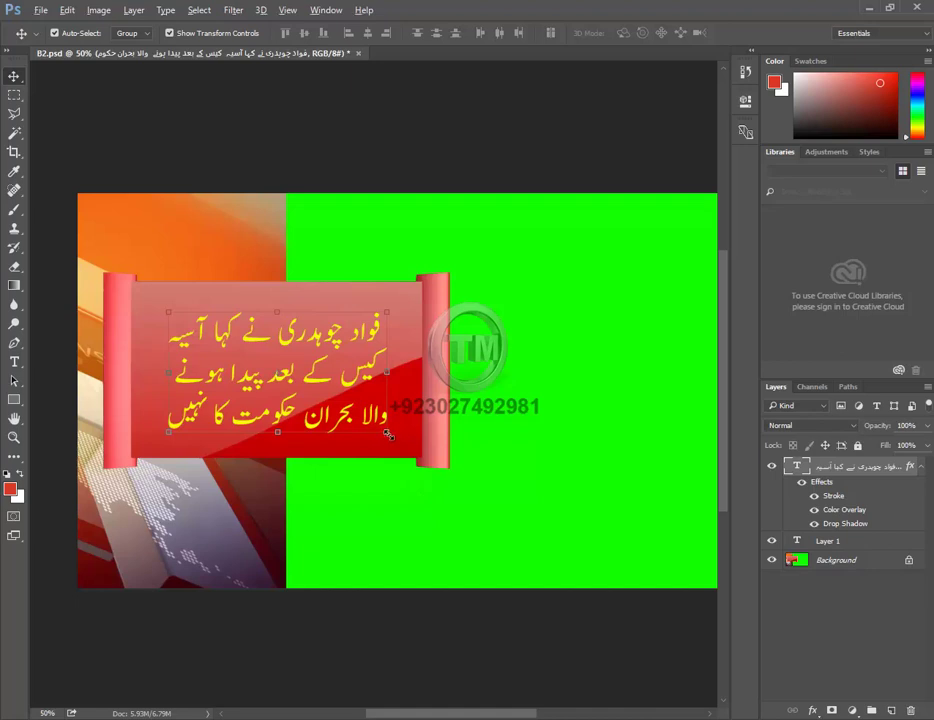
pyautogui.moveTo(388, 434); pyautogui.dragTo(408, 447)
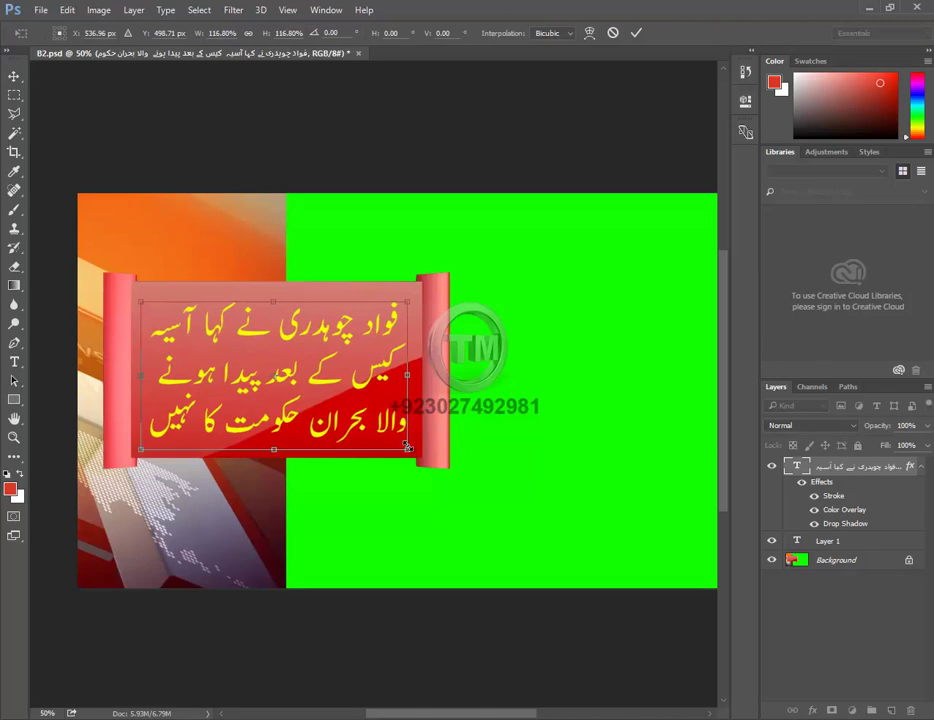
pyautogui.press('Return')
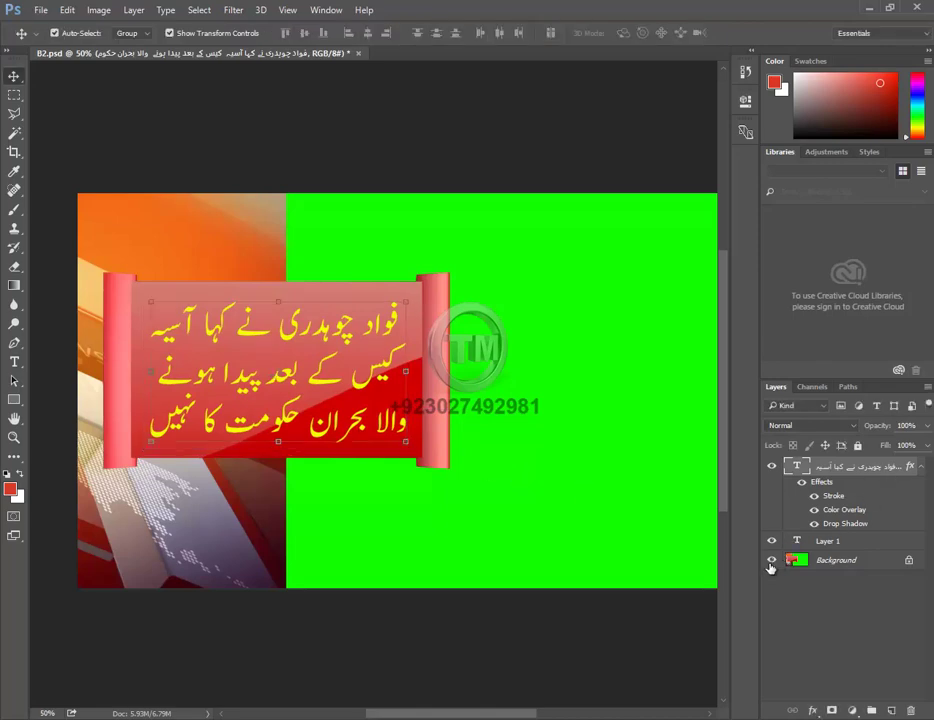
# - Hide the Background layer and save the document as B3.psd
pyautogui.click(771, 562)
pyautogui.click(41, 10)
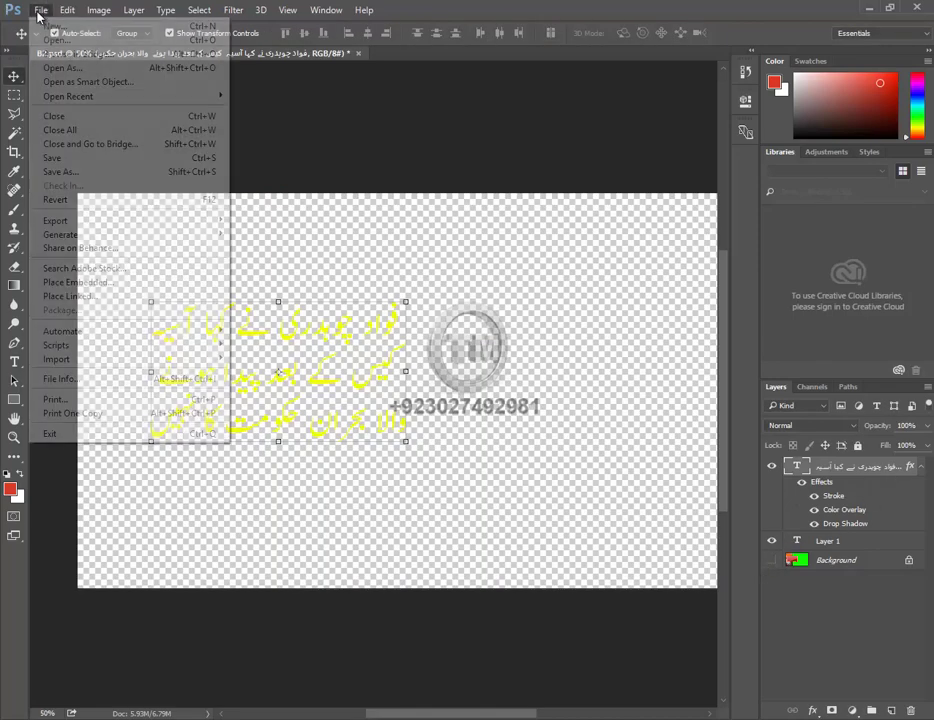
pyautogui.click(72, 173)
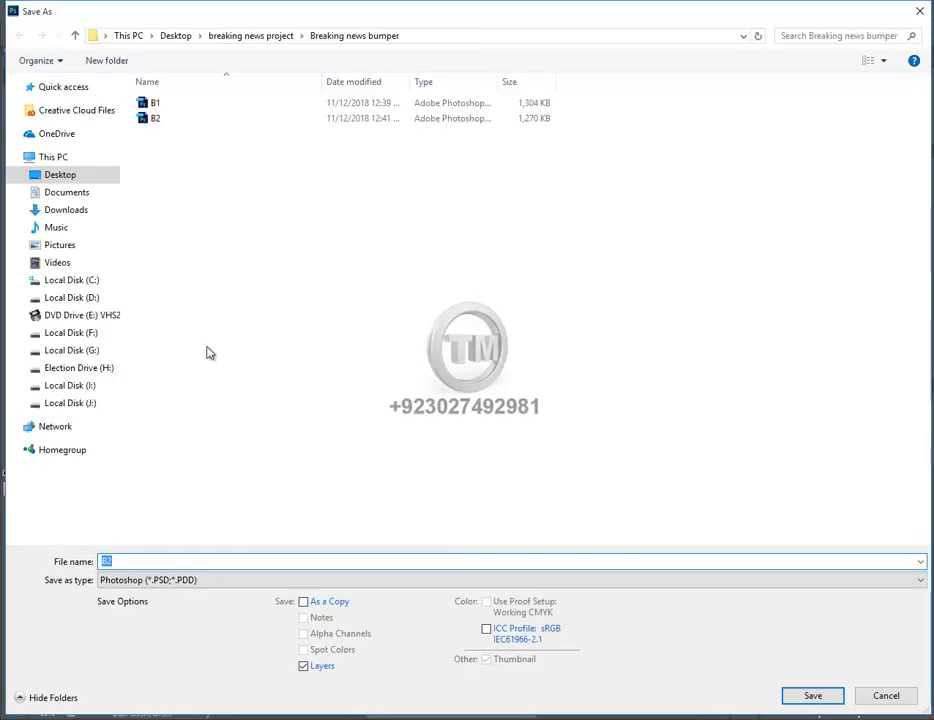
pyautogui.click(206, 560)
pyautogui.press('BackSpace')
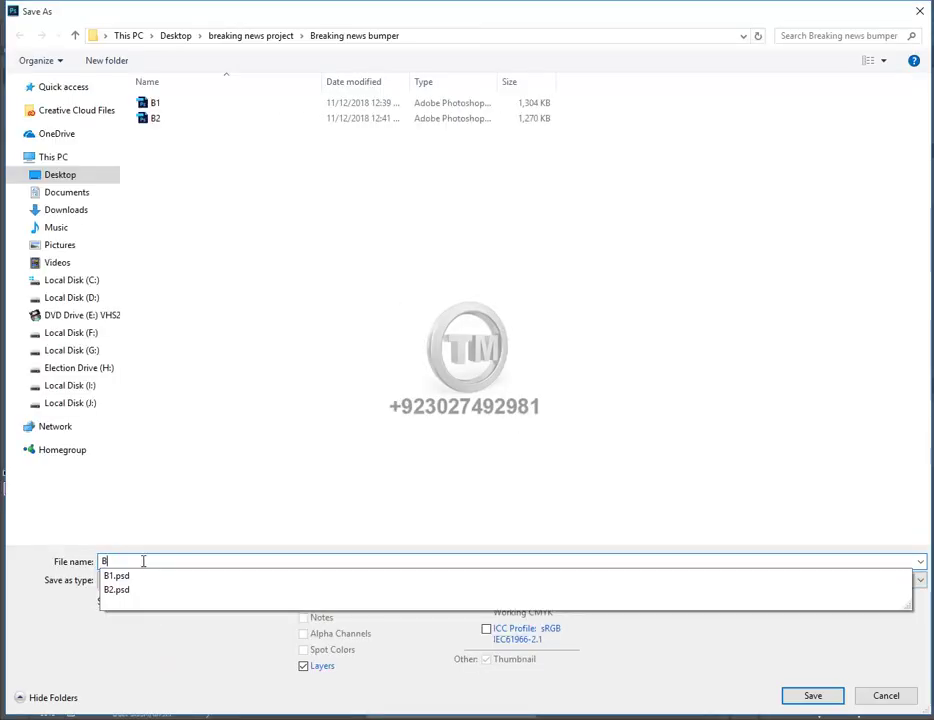
pyautogui.write('3')
pyautogui.click(810, 695)
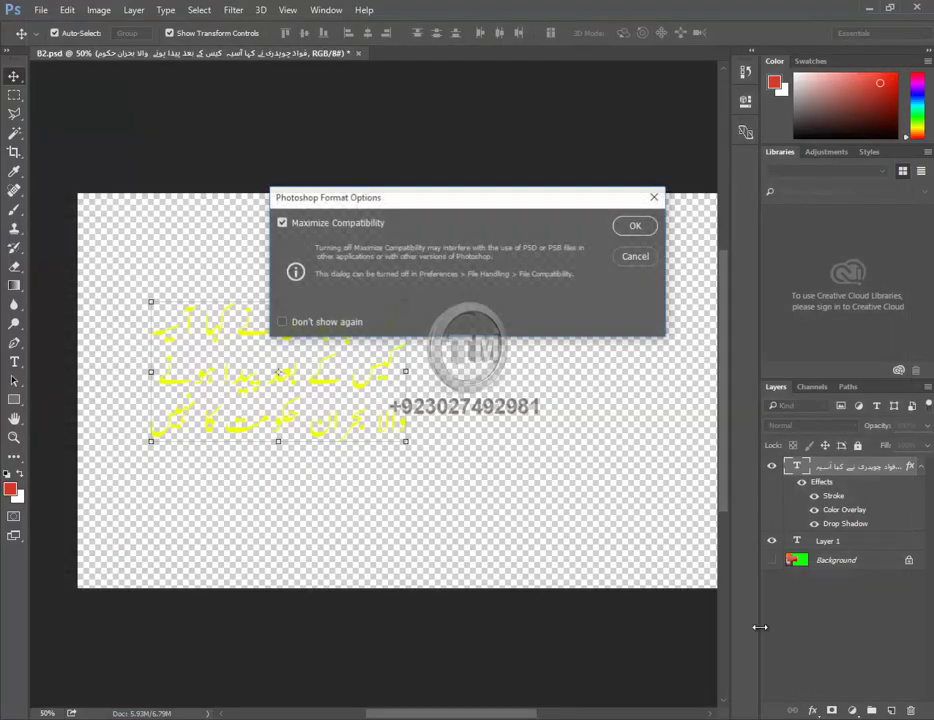
pyautogui.click(634, 225)
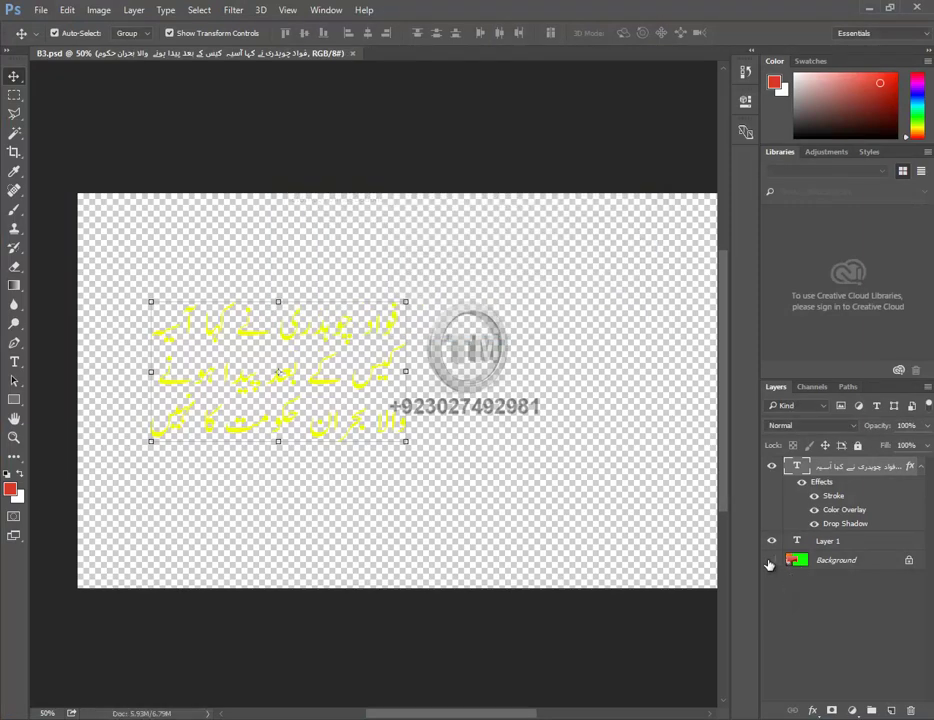
# - Show the Background layer again, then minimize Photoshop and the browser
pyautogui.click(771, 560)
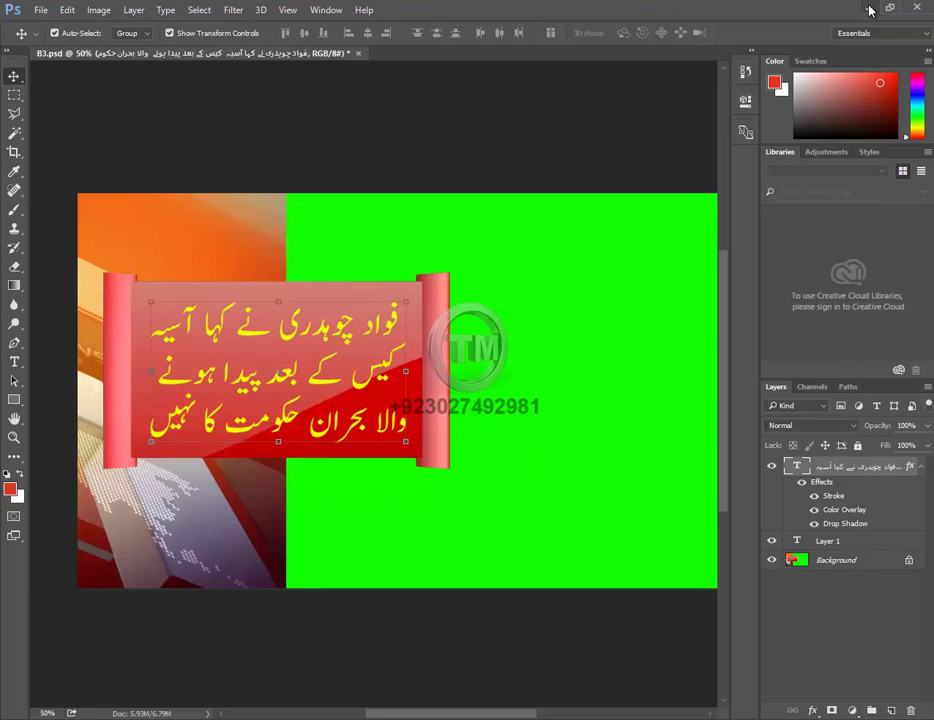
pyautogui.click(869, 10)
pyautogui.click(851, 11)
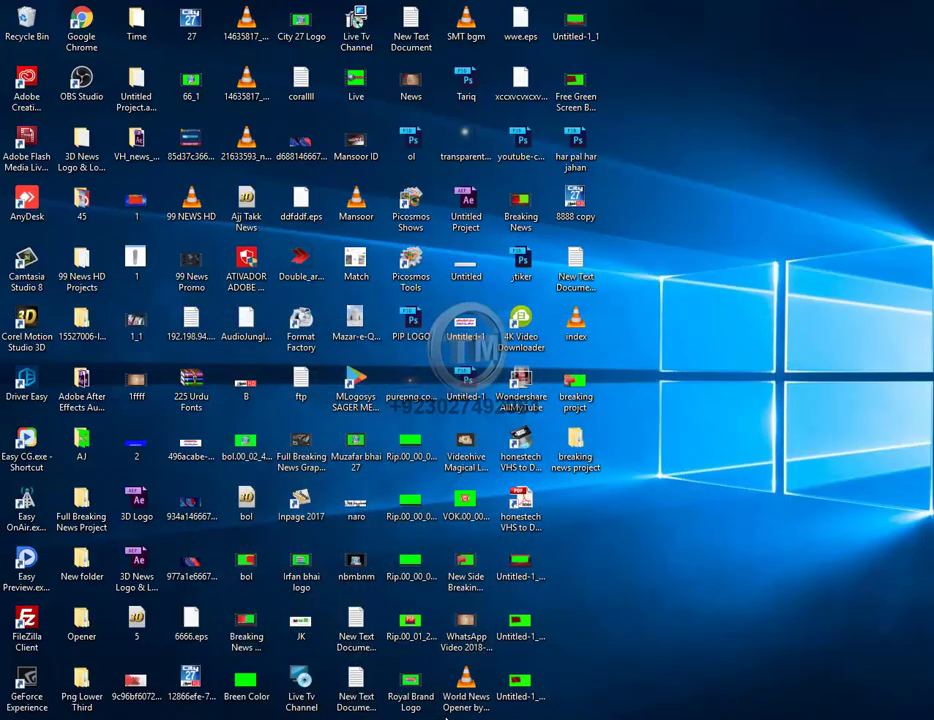
# - Return Premiere's playhead to the sequence start and minimize the windows to reach the desktop
pyautogui.click(505, 657)
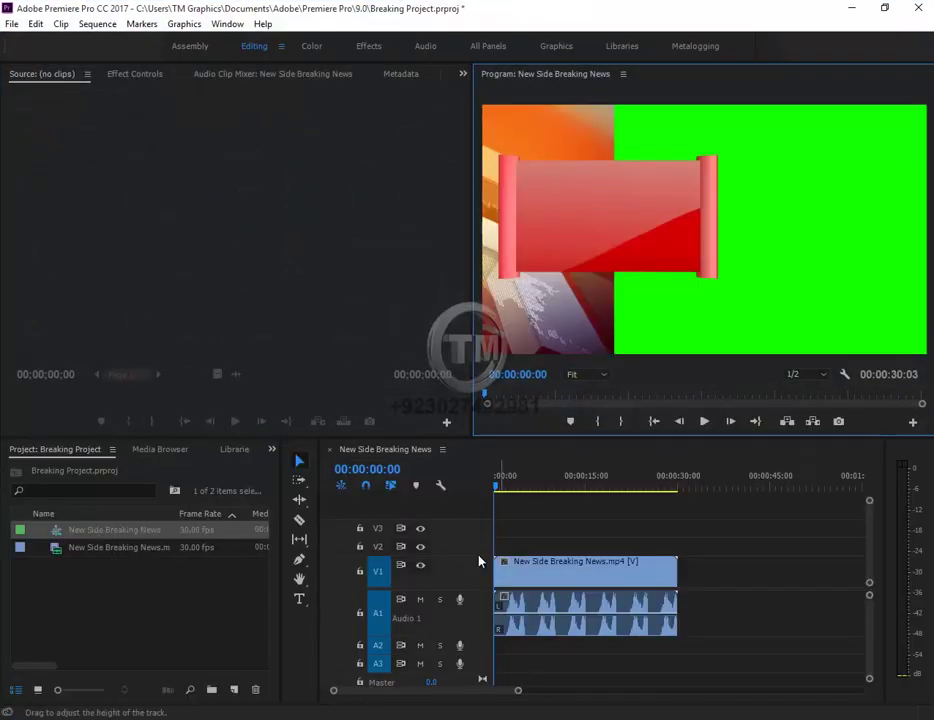
pyautogui.click(557, 487)
pyautogui.moveTo(557, 487)
pyautogui.mouseDown()
pyautogui.moveTo(477, 497)
pyautogui.moveTo(447, 514)
pyautogui.mouseUp()
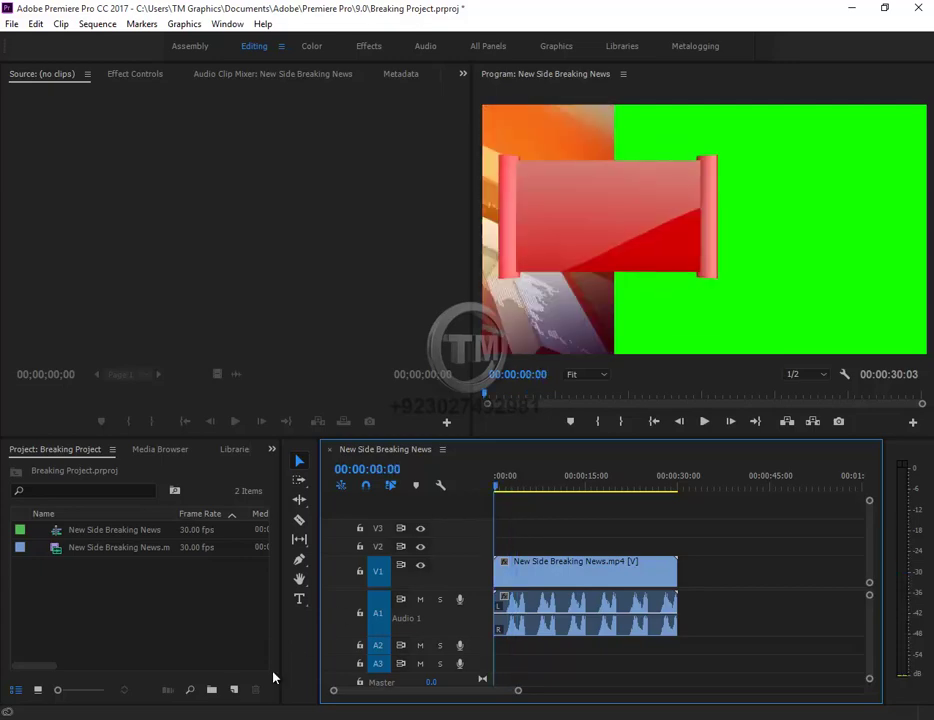
pyautogui.hotkey('alt', 'Tab')
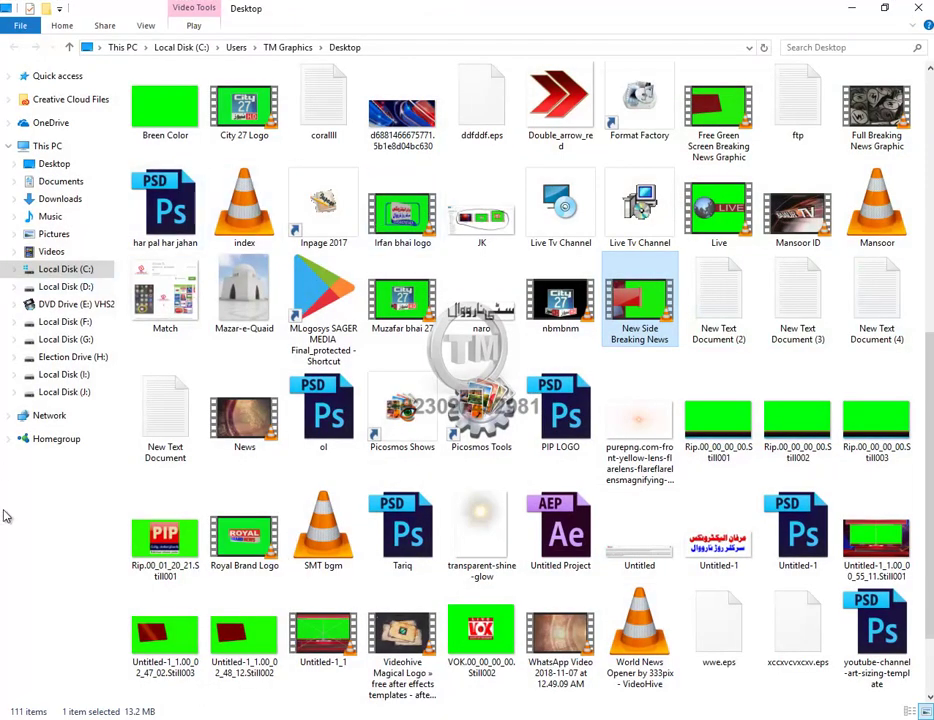
pyautogui.click(850, 9)
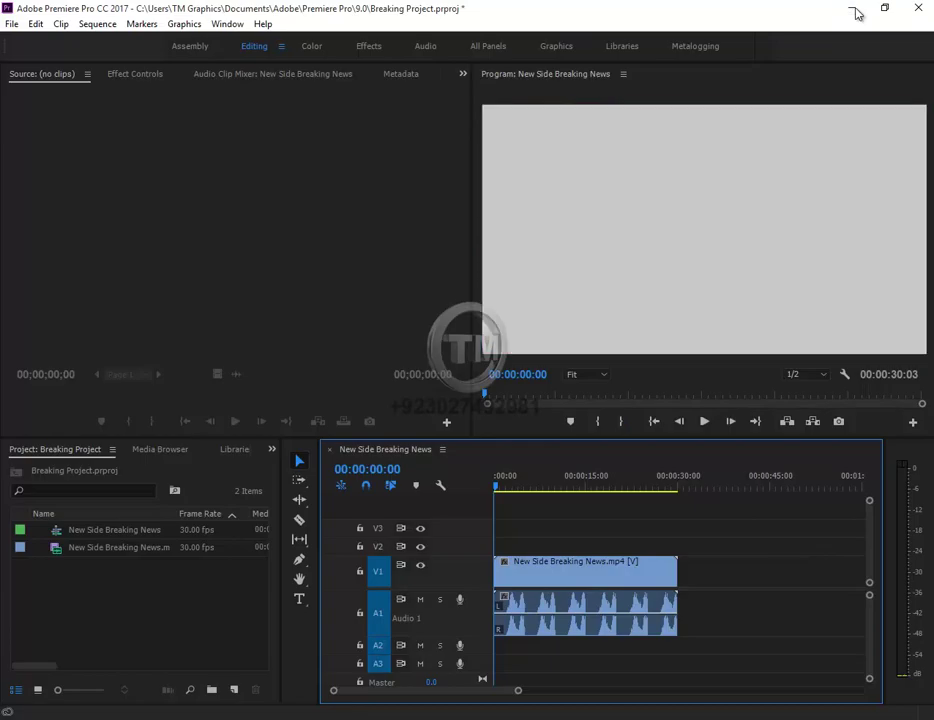
pyautogui.click(853, 8)
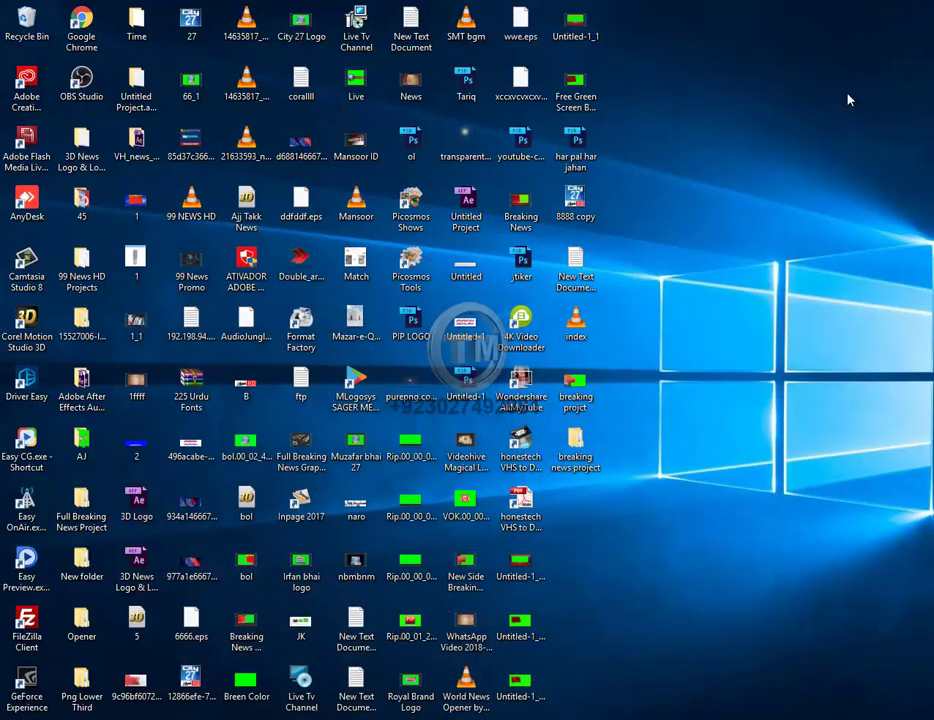
# - Check B1, B2 and B3 in the breaking news project folder, then drag the folder into the Project panel
pyautogui.doubleClick(590, 461)
pyautogui.doubleClick(387, 272)
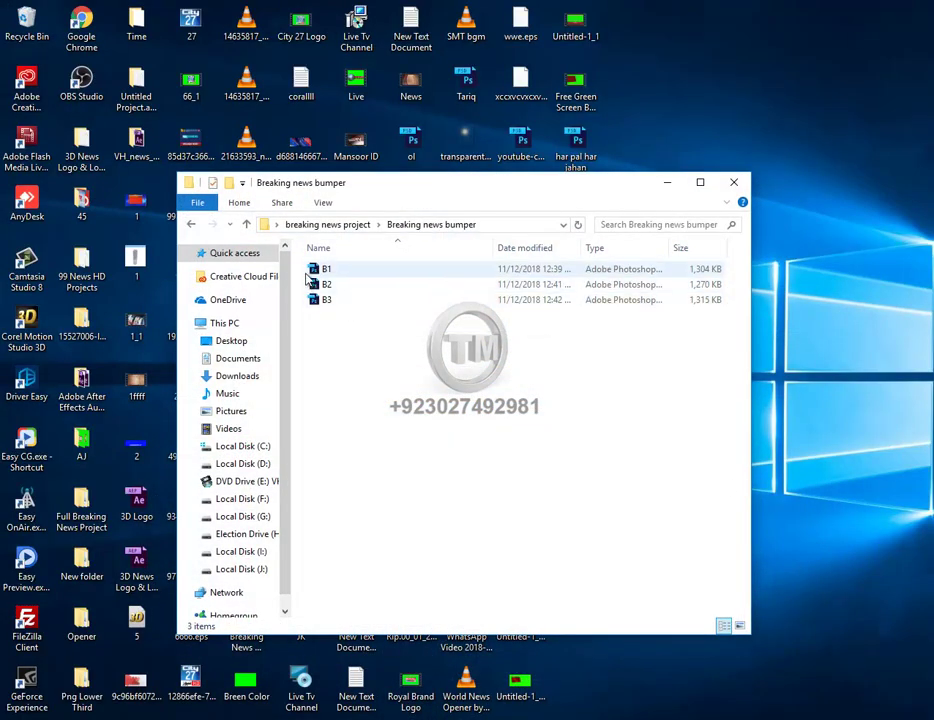
pyautogui.moveTo(328, 275)
pyautogui.mouseDown()
pyautogui.moveTo(395, 680)
pyautogui.moveTo(417, 355)
pyautogui.mouseUp()
pyautogui.moveTo(520, 405); pyautogui.dragTo(325, 268)
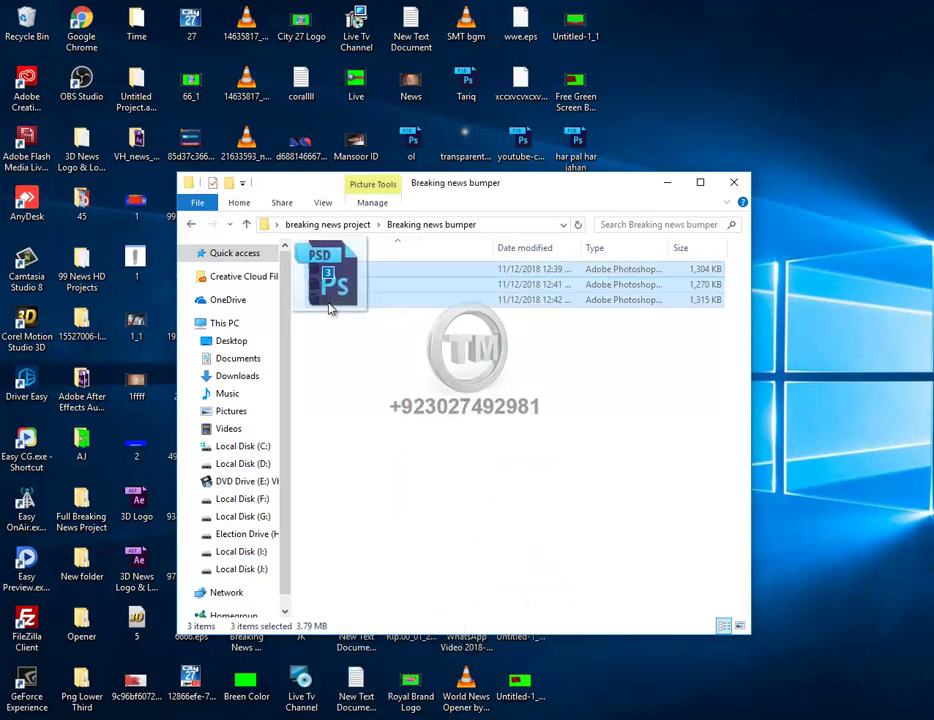
pyautogui.click(327, 224)
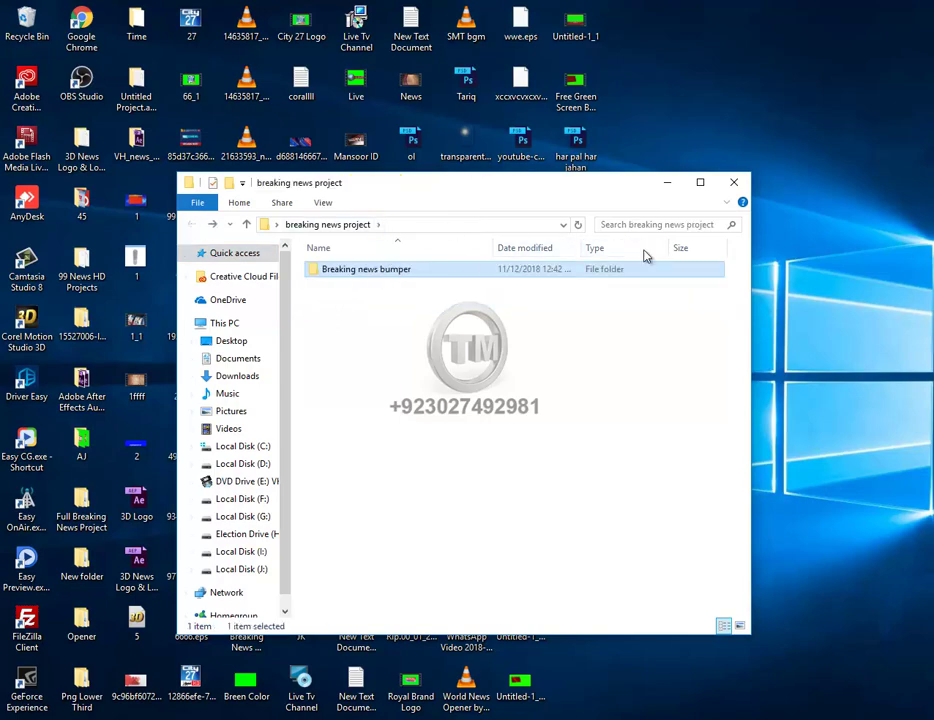
pyautogui.click(734, 182)
pyautogui.moveTo(575, 450)
pyautogui.mouseDown()
pyautogui.moveTo(290, 577)
pyautogui.moveTo(155, 622)
pyautogui.mouseUp()
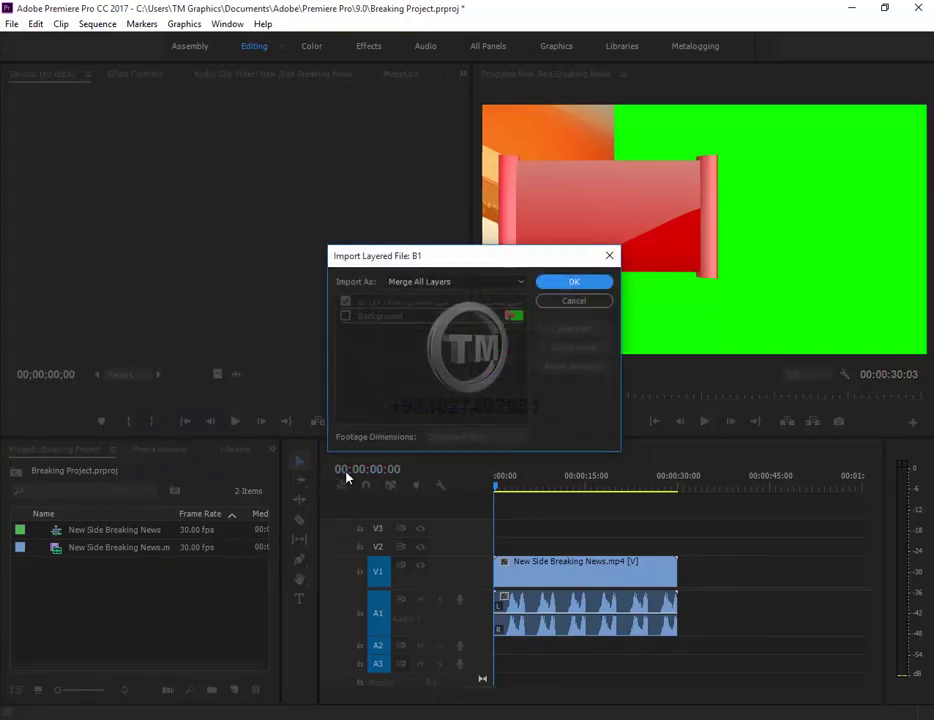
# - Accept the merged-layers import for B1 and B2, and place B1–B3 on V1 after the news clip
pyautogui.click(575, 284)
pyautogui.click(575, 284)
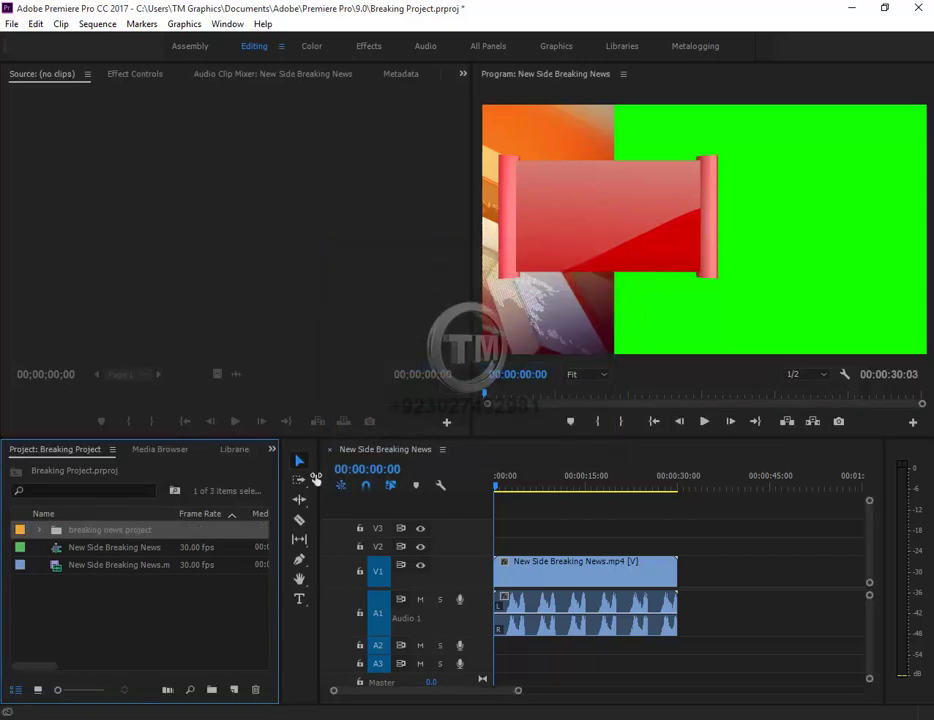
pyautogui.moveTo(57, 537); pyautogui.dragTo(699, 557)
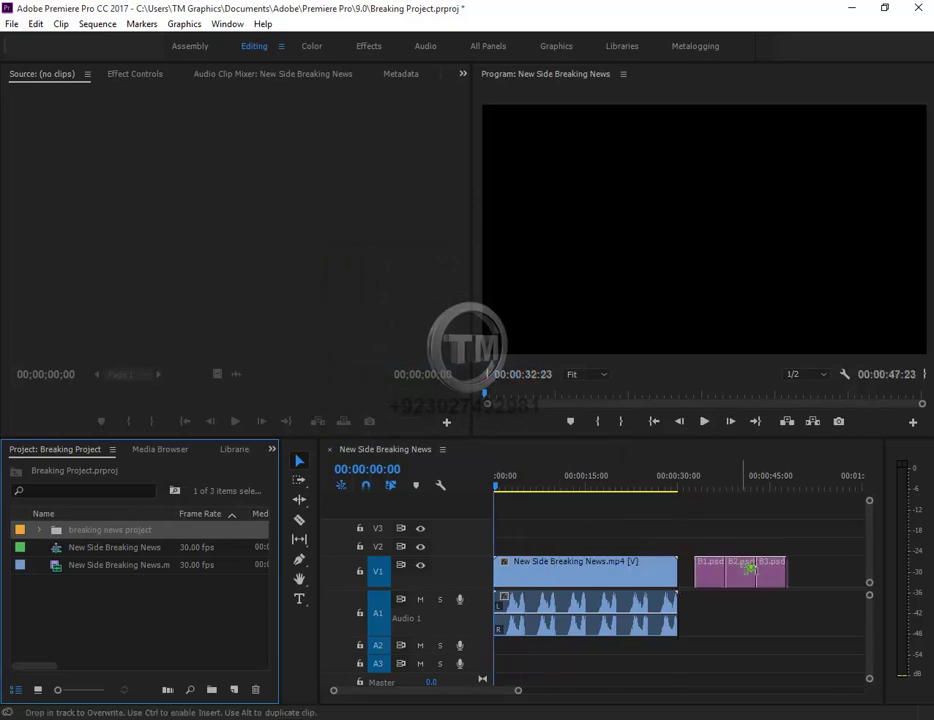
pyautogui.moveTo(699, 557); pyautogui.dragTo(746, 566)
pyautogui.click(706, 481)
pyautogui.click(706, 481)
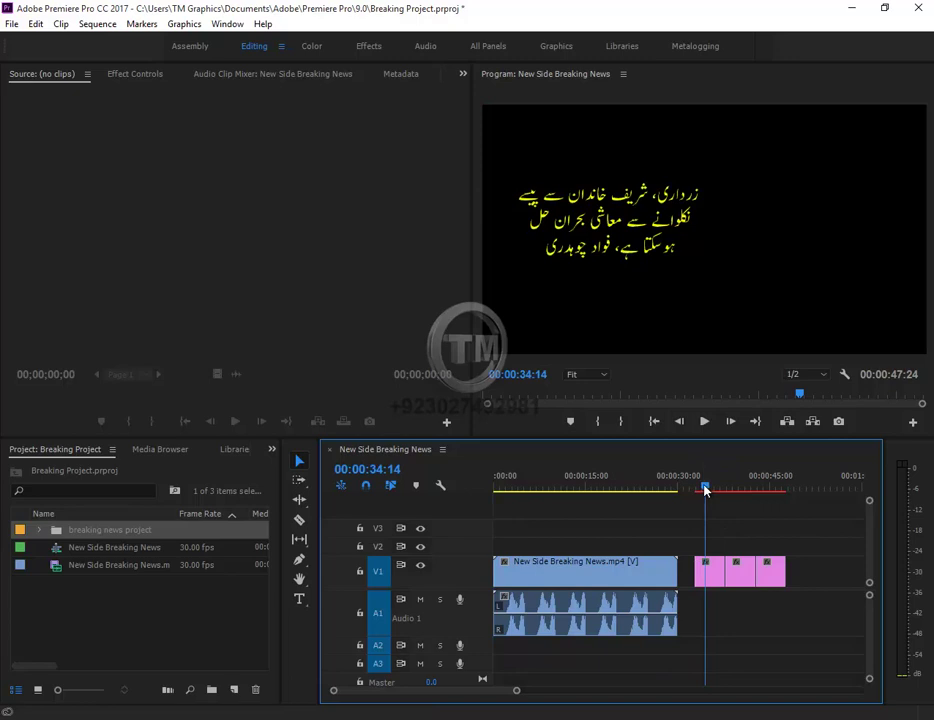
# - Move B1.psd up to V2 over the clip's opening, zoom in, and preview from the start
pyautogui.moveTo(706, 490); pyautogui.dragTo(697, 489)
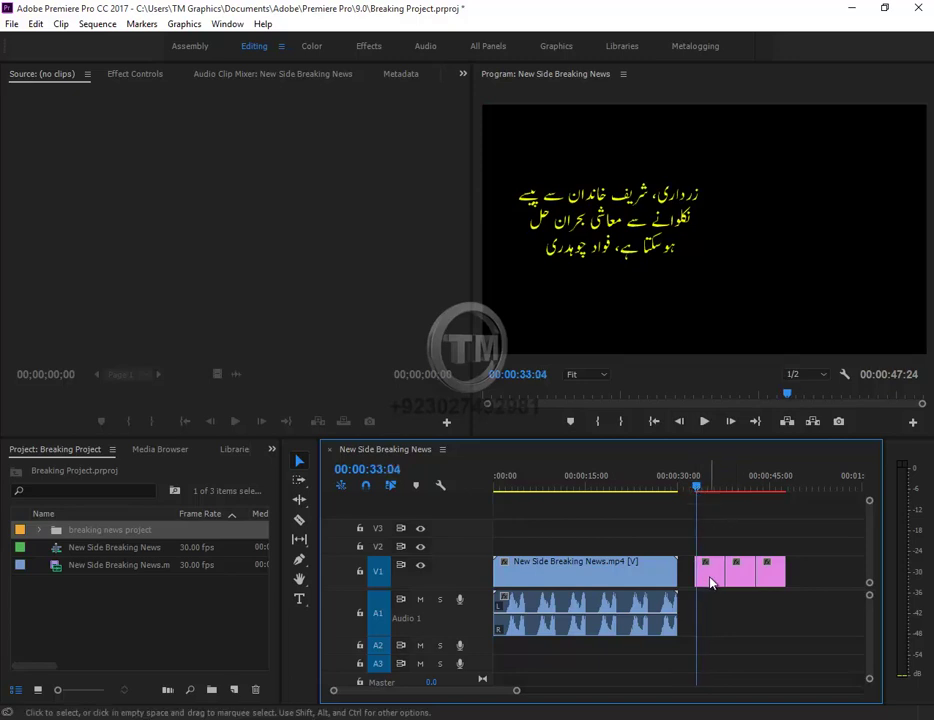
pyautogui.moveTo(710, 583); pyautogui.dragTo(528, 550)
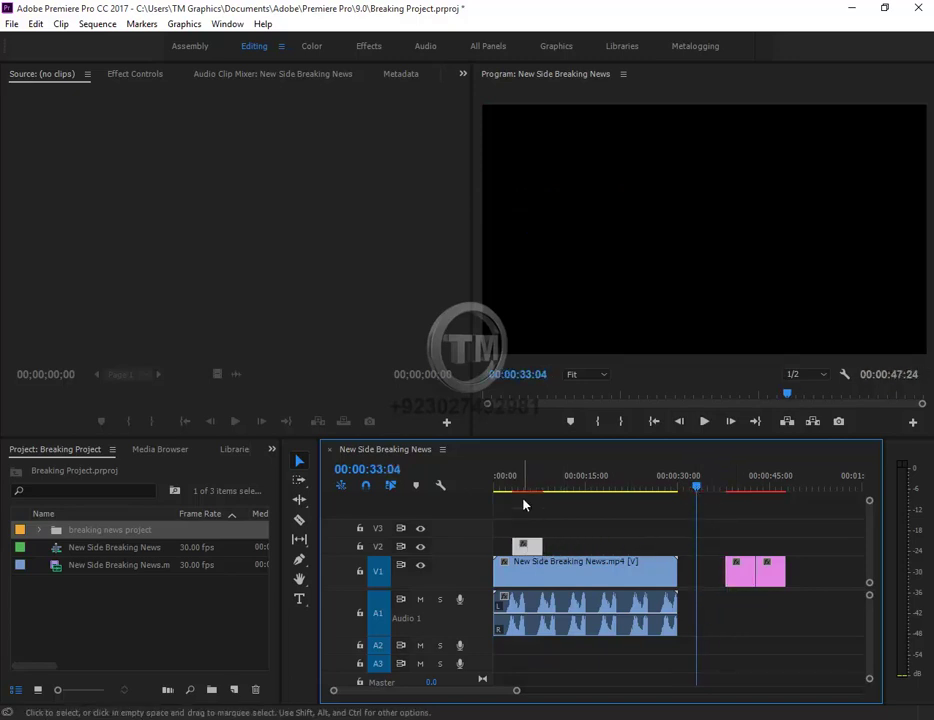
pyautogui.press('Home')
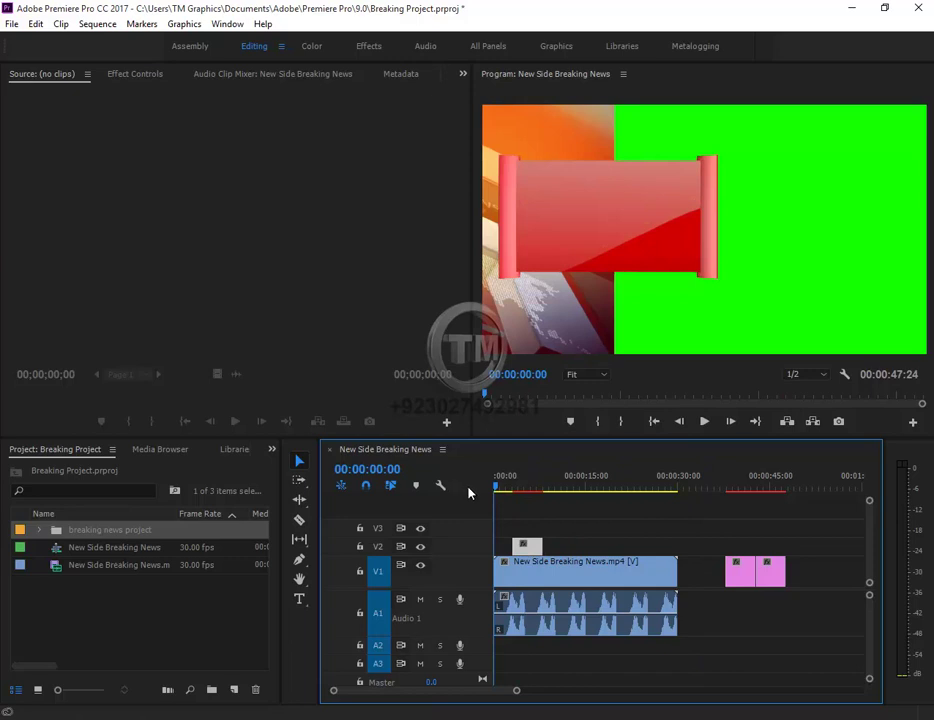
pyautogui.press('=')
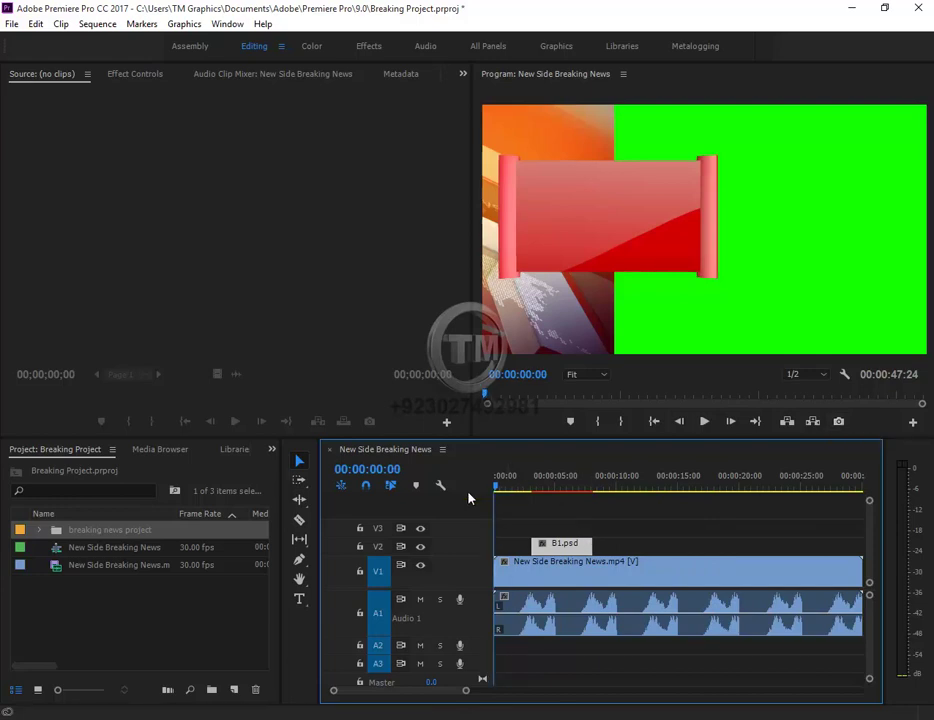
pyautogui.press('space')
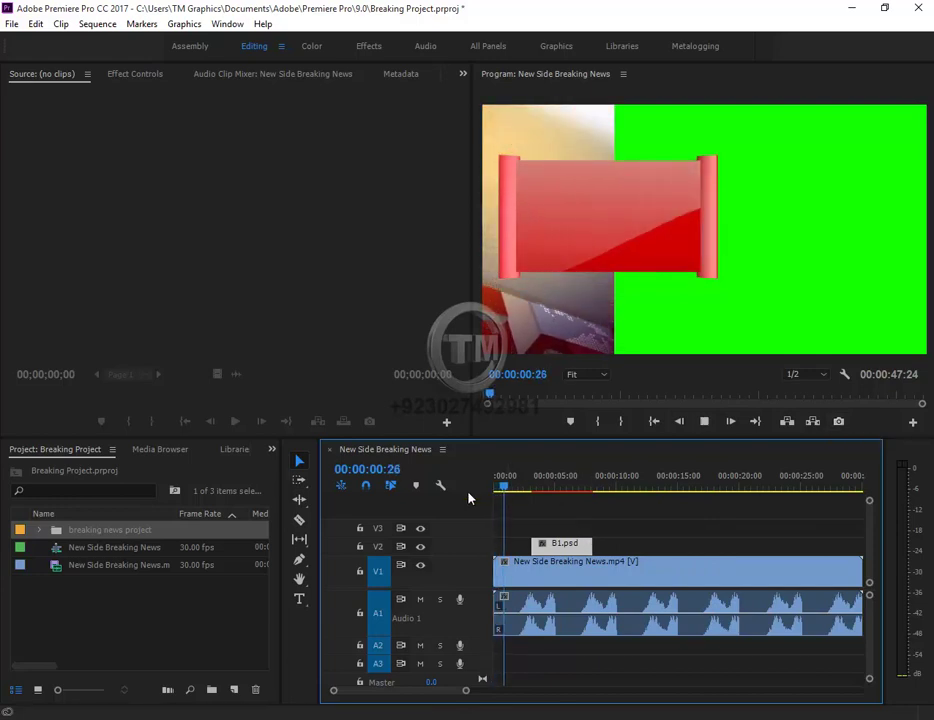
pyautogui.press('space')
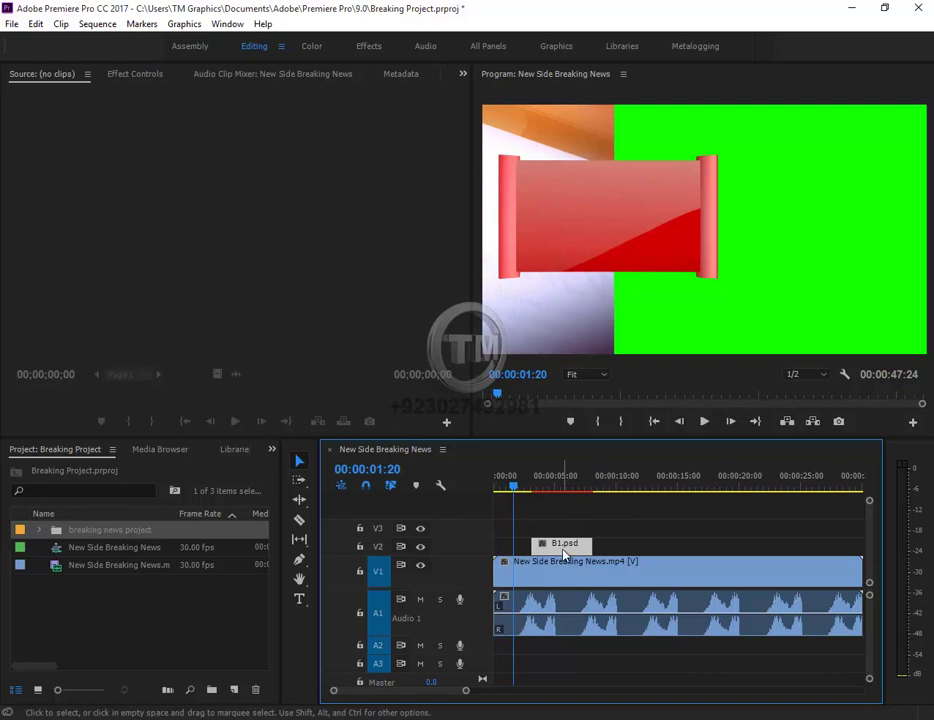
# - Align B1.psd to 00:00:00:00 on V2 and find the frame where the banner turns, around 00:00:02:22
pyautogui.moveTo(540, 544); pyautogui.dragTo(488, 550)
pyautogui.press('Home')
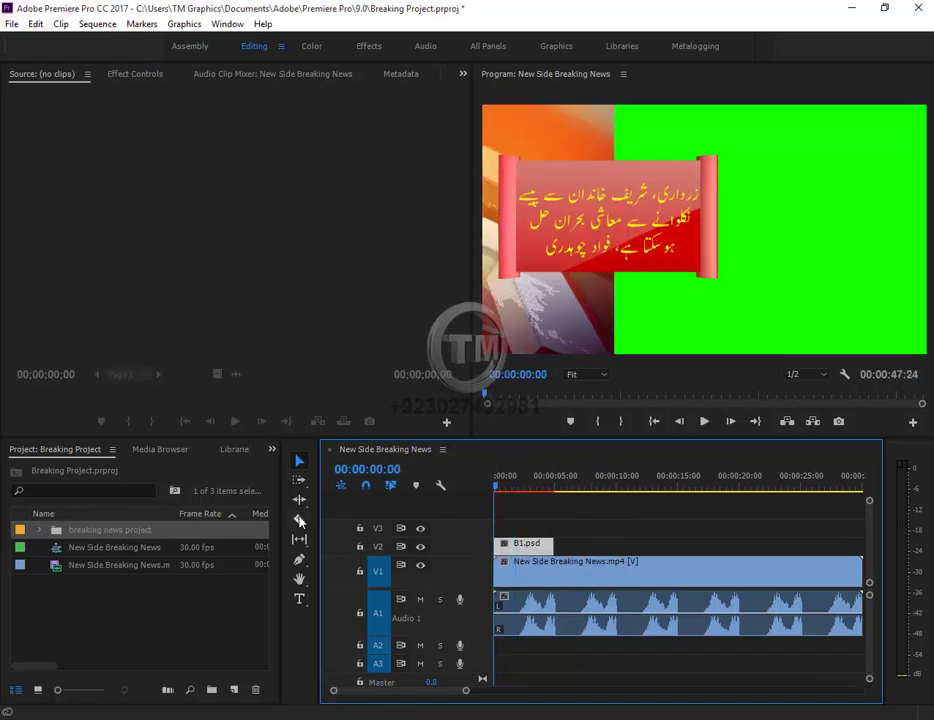
pyautogui.press('space')
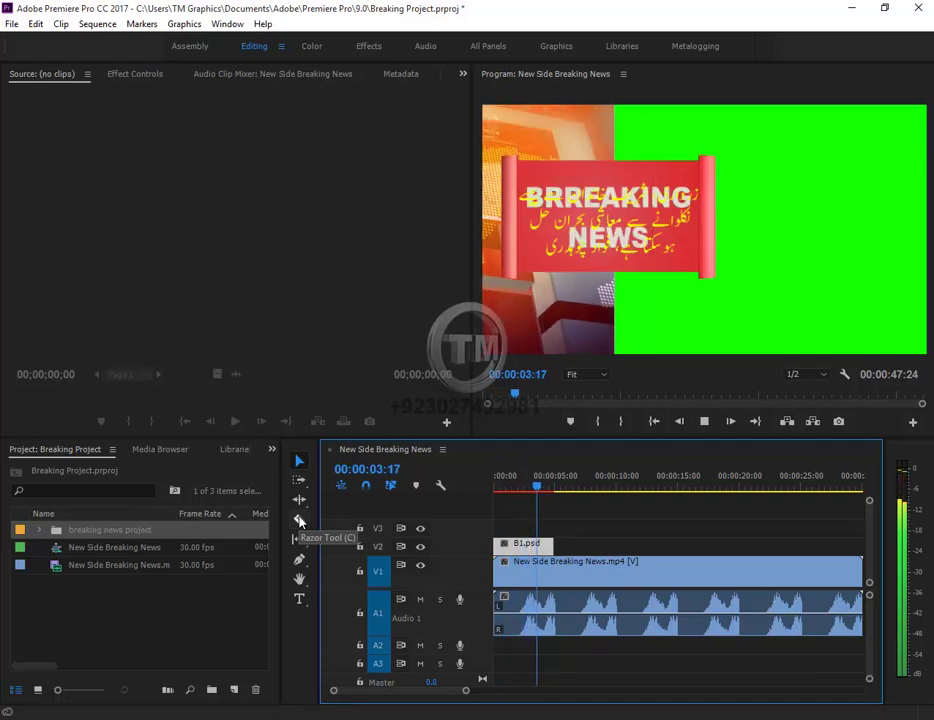
pyautogui.press('space')
pyautogui.press('Home')
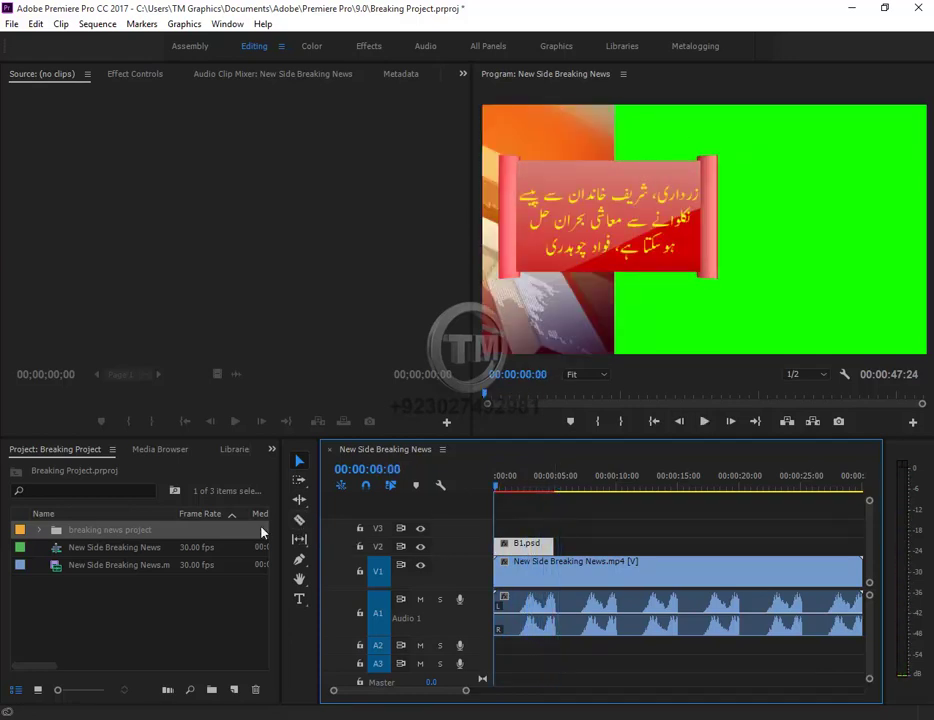
pyautogui.press('space')
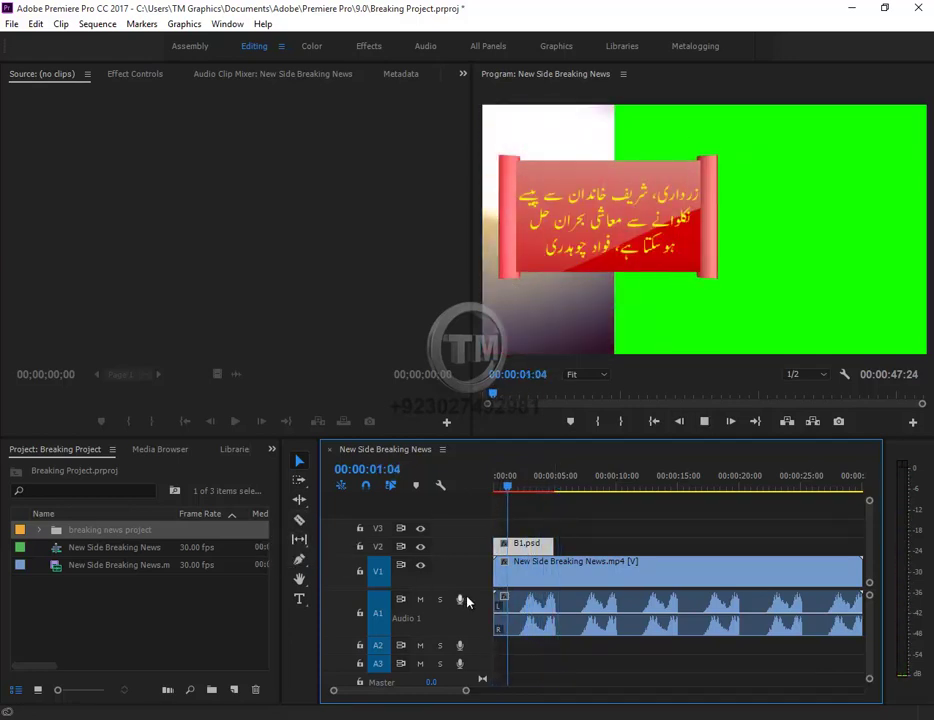
pyautogui.press('space')
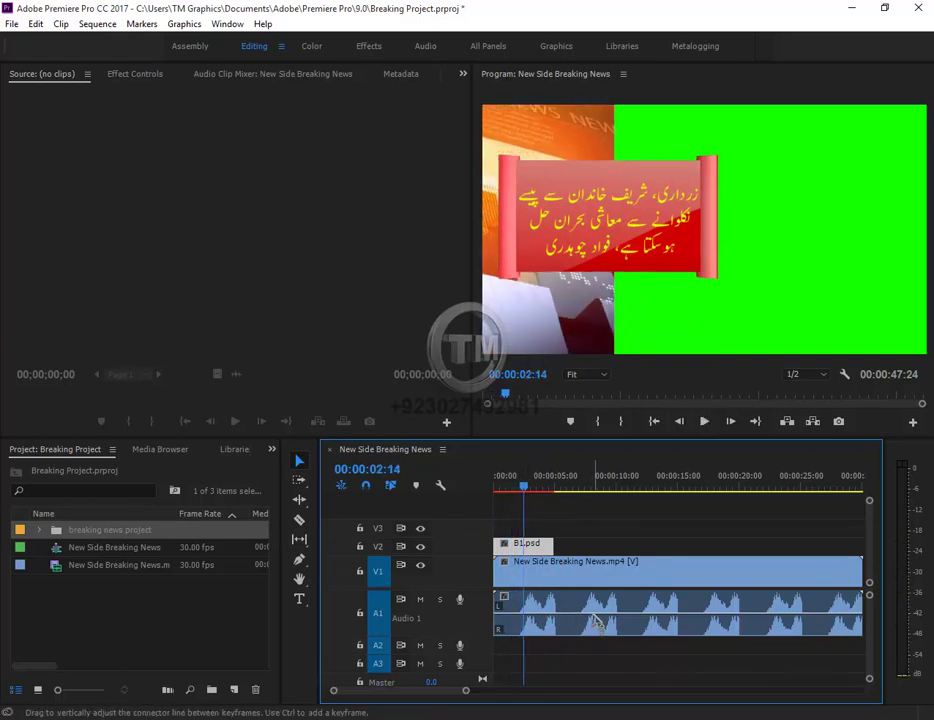
pyautogui.press('space')
pyautogui.press('space')
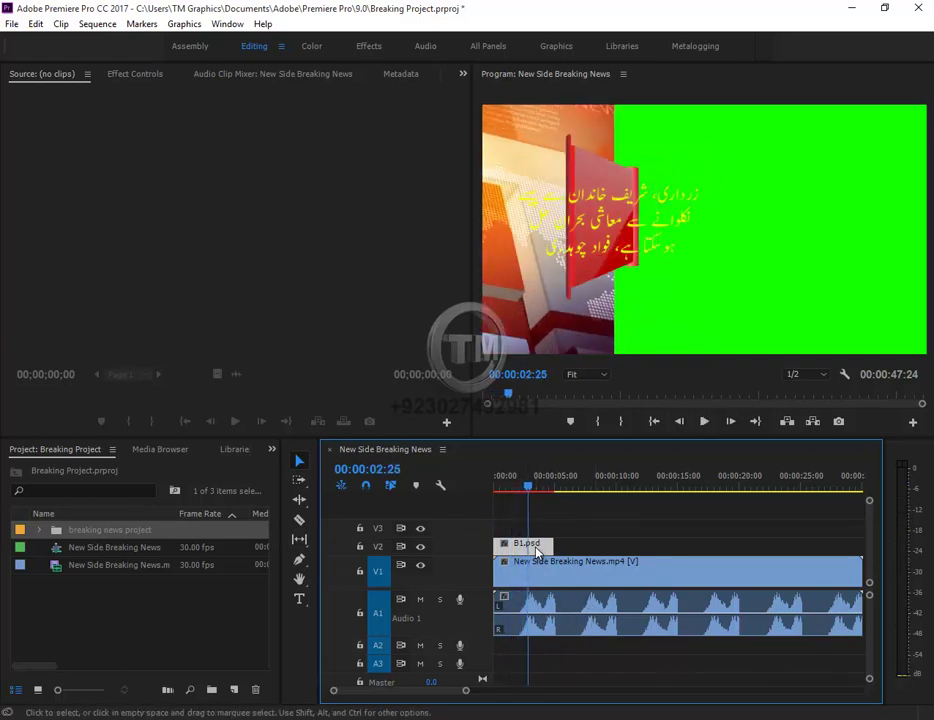
pyautogui.press('Left')
pyautogui.press('Left')
pyautogui.press('Left')
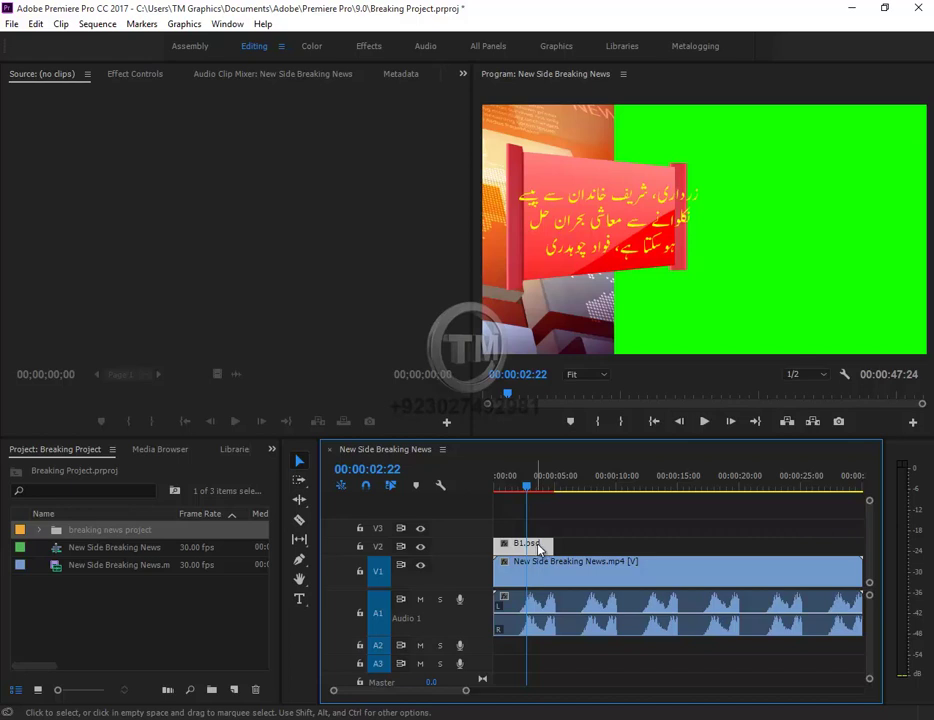
# - Trim B1.psd to end at about 00:00:02:22, preview the trim, and zoom the timeline out
pyautogui.scroll(2, 588, 552)
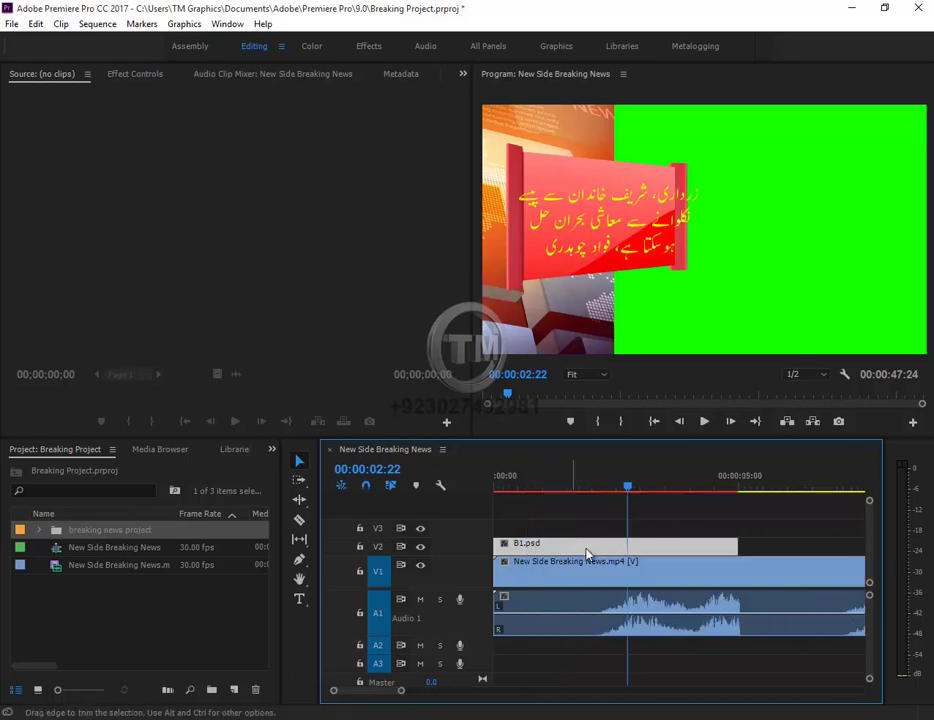
pyautogui.scroll(-1, 667, 552)
pyautogui.moveTo(607, 543); pyautogui.dragTo(558, 545)
pyautogui.click(549, 490)
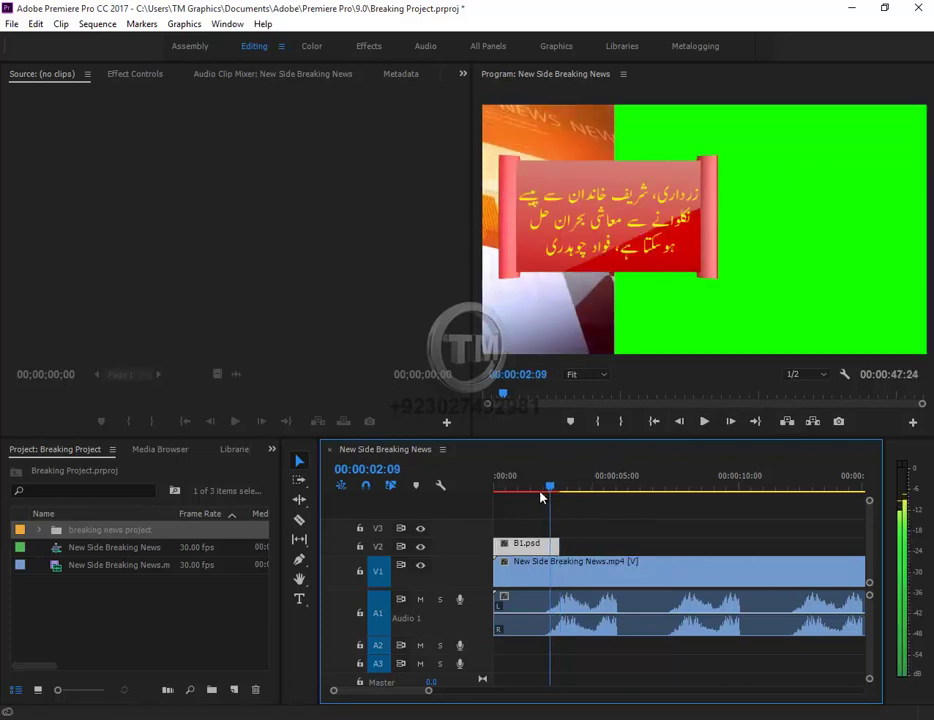
pyautogui.moveTo(549, 490); pyautogui.dragTo(371, 525)
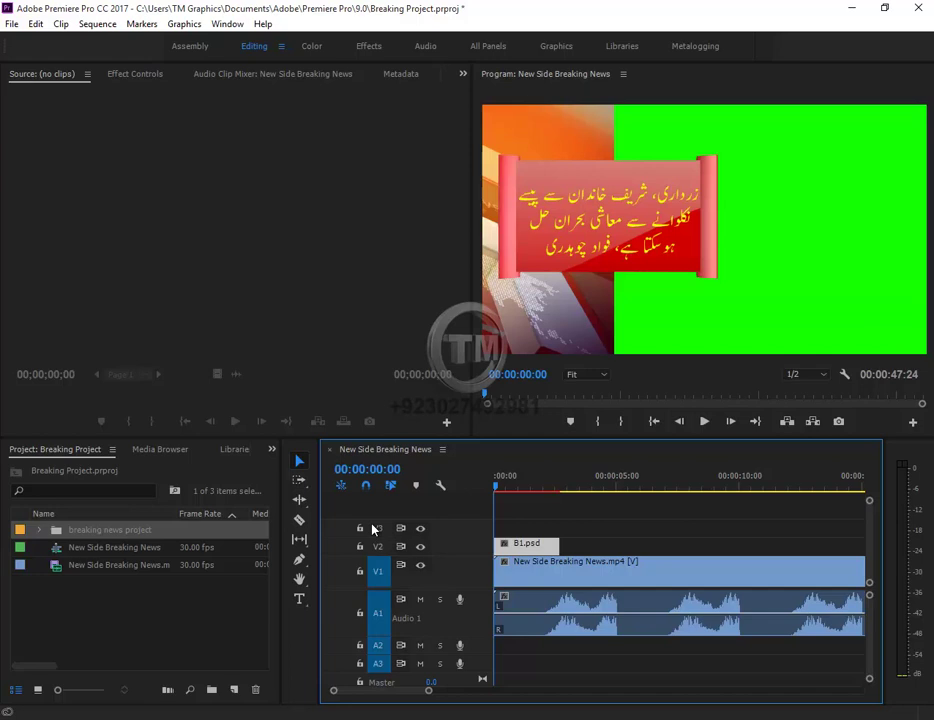
pyautogui.press('space')
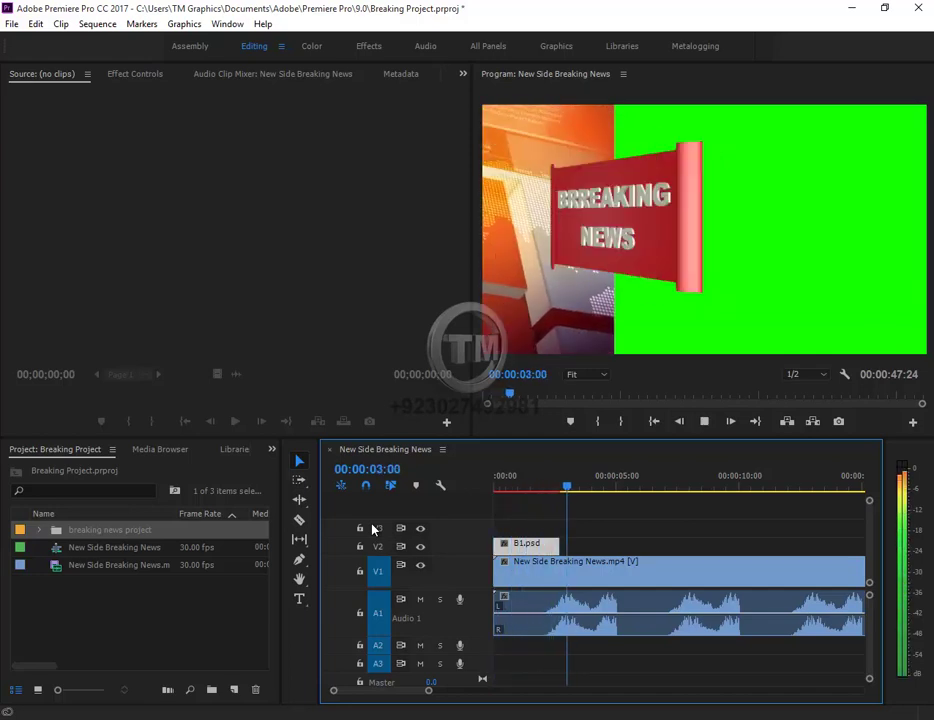
pyautogui.press('space')
pyautogui.press('space')
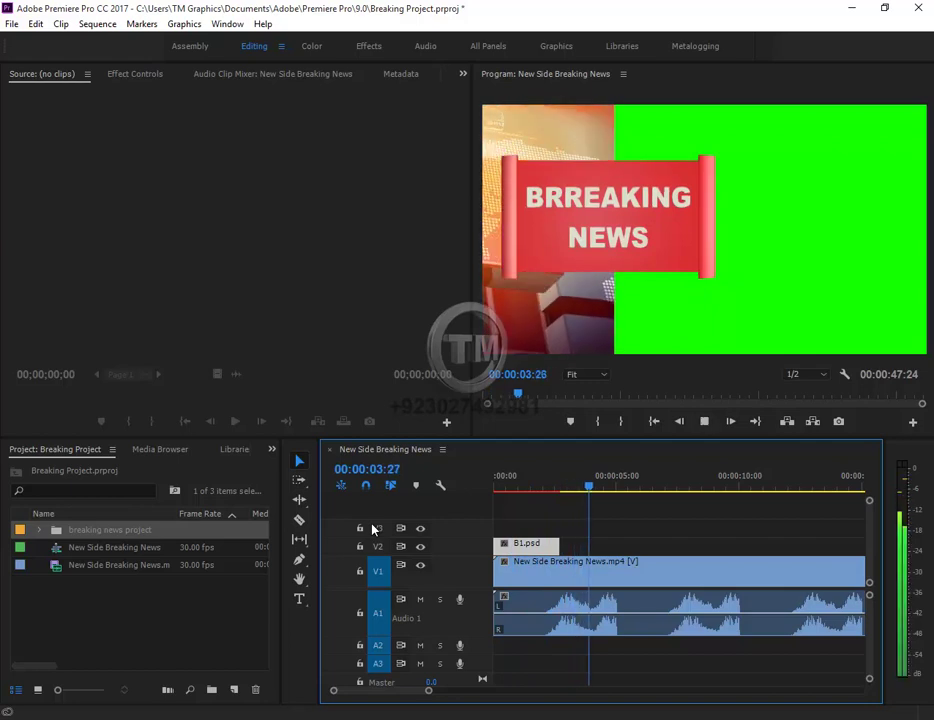
pyautogui.press('space')
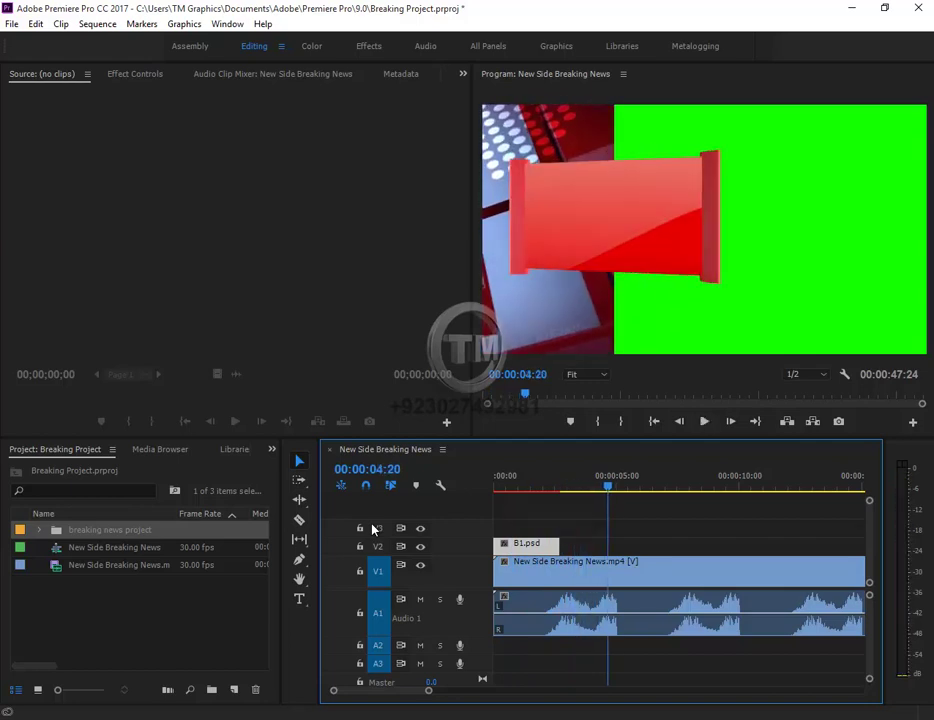
pyautogui.press('\\')
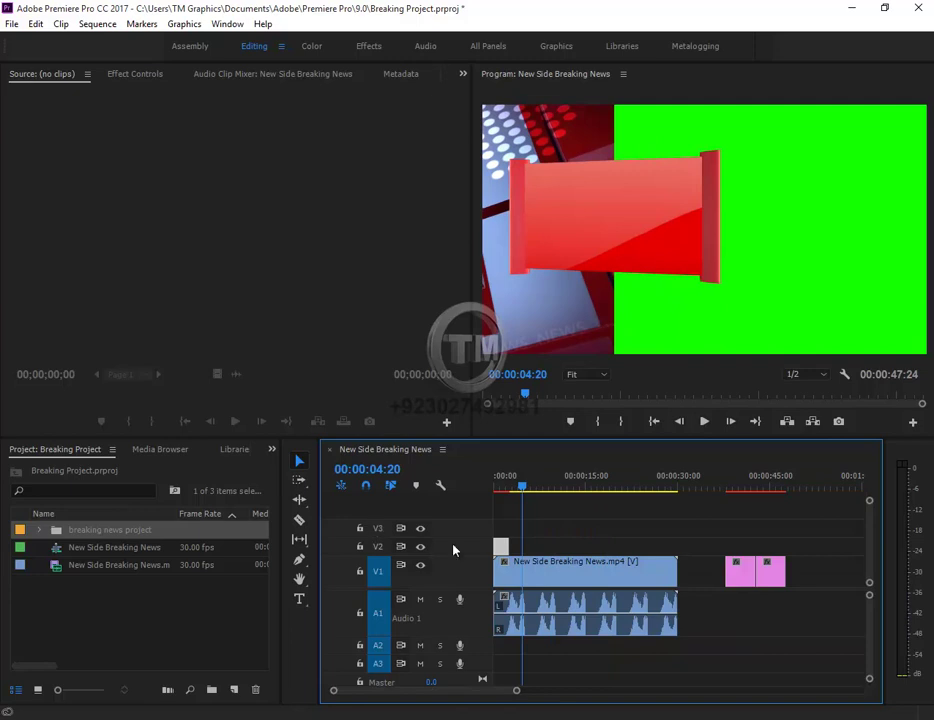
# - Move B2.psd onto V2 after B1 and preview the change from just before B1 ends
pyautogui.moveTo(742, 573); pyautogui.dragTo(541, 555)
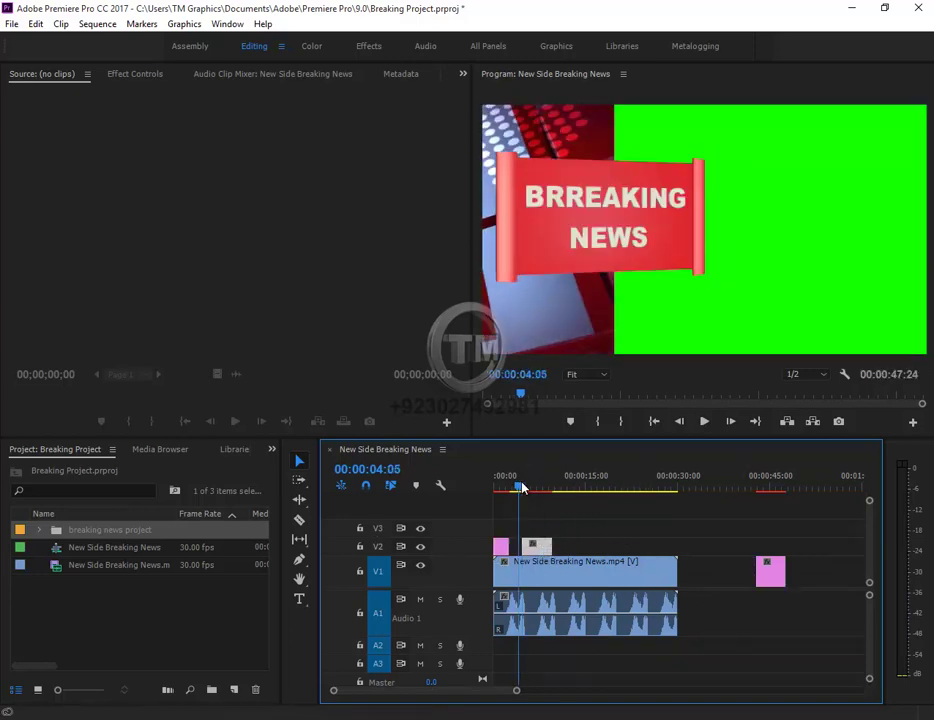
pyautogui.moveTo(521, 487); pyautogui.dragTo(513, 487)
pyautogui.press('space')
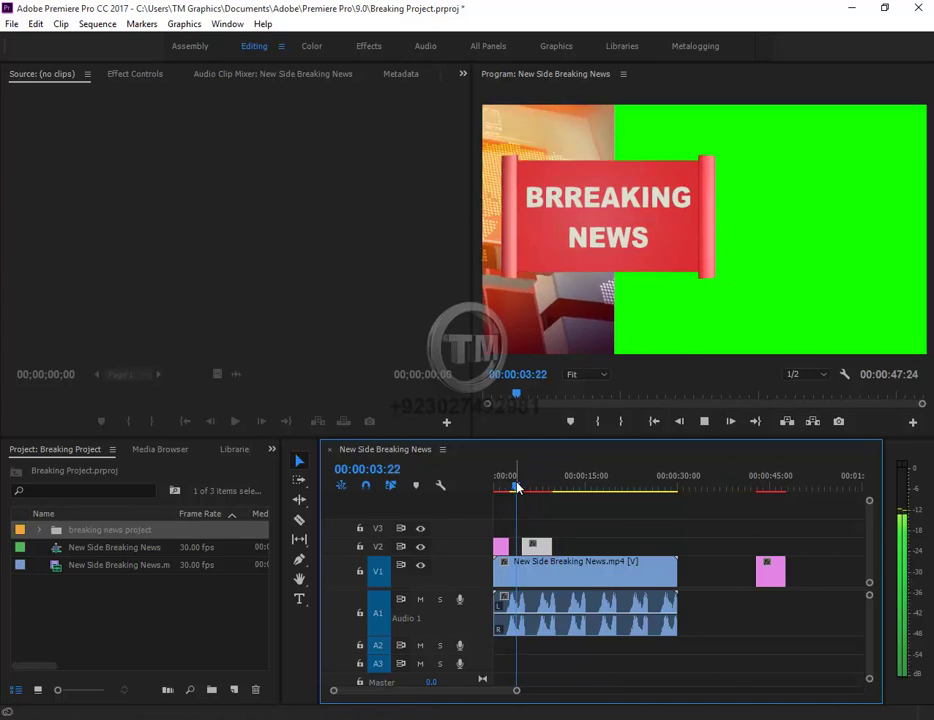
pyautogui.press('space')
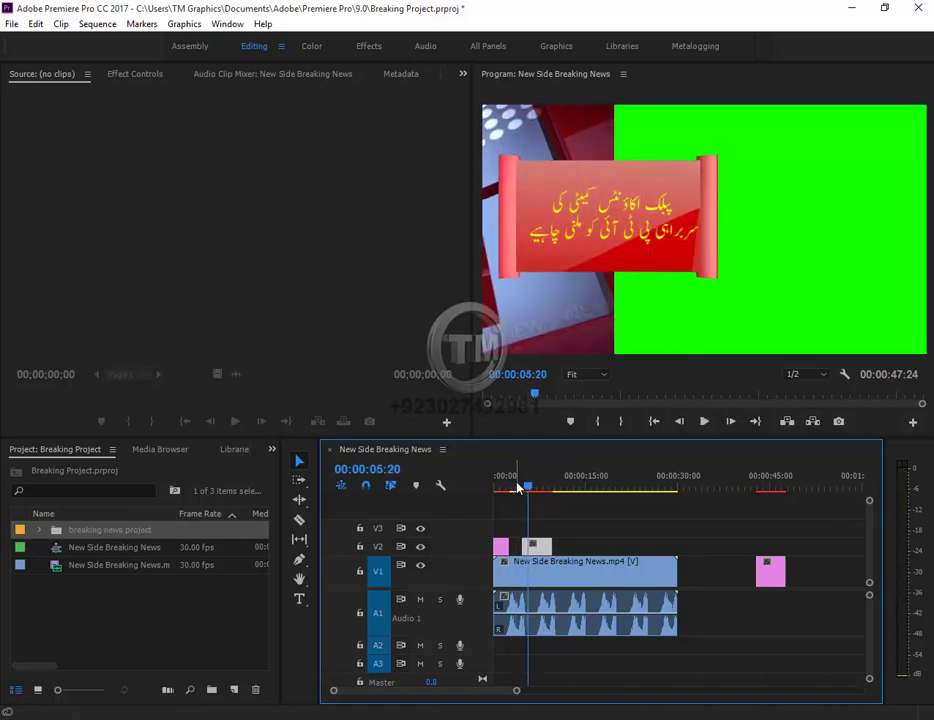
pyautogui.press('=')
pyautogui.press('=')
pyautogui.press('=')
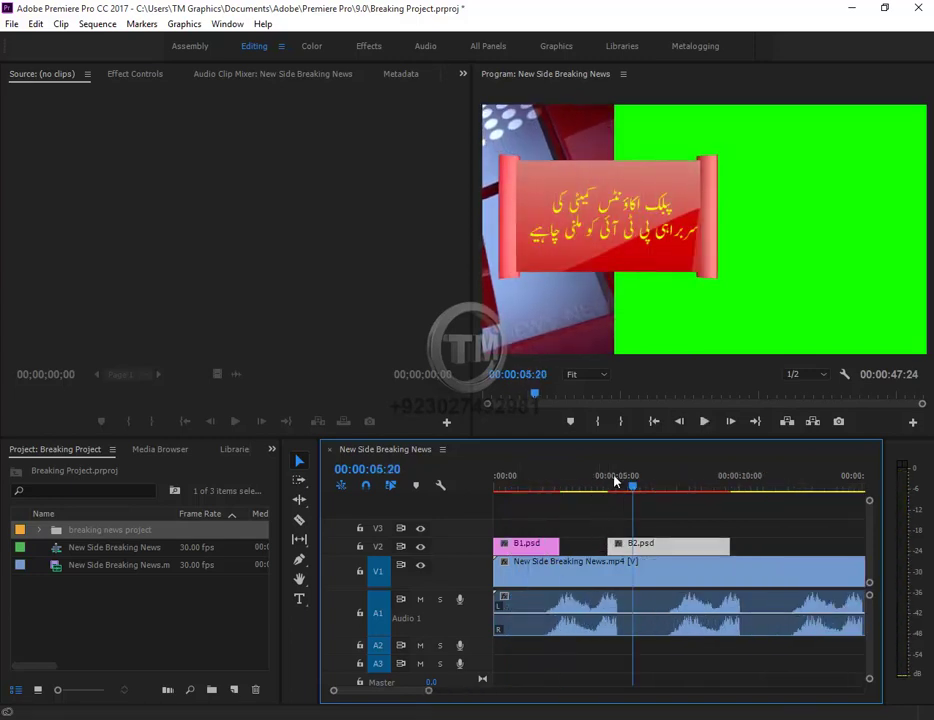
# - Trim B2.psd's start slightly later, preview from about 3 seconds, and return to the sequence start
pyautogui.moveTo(615, 482); pyautogui.dragTo(619, 487)
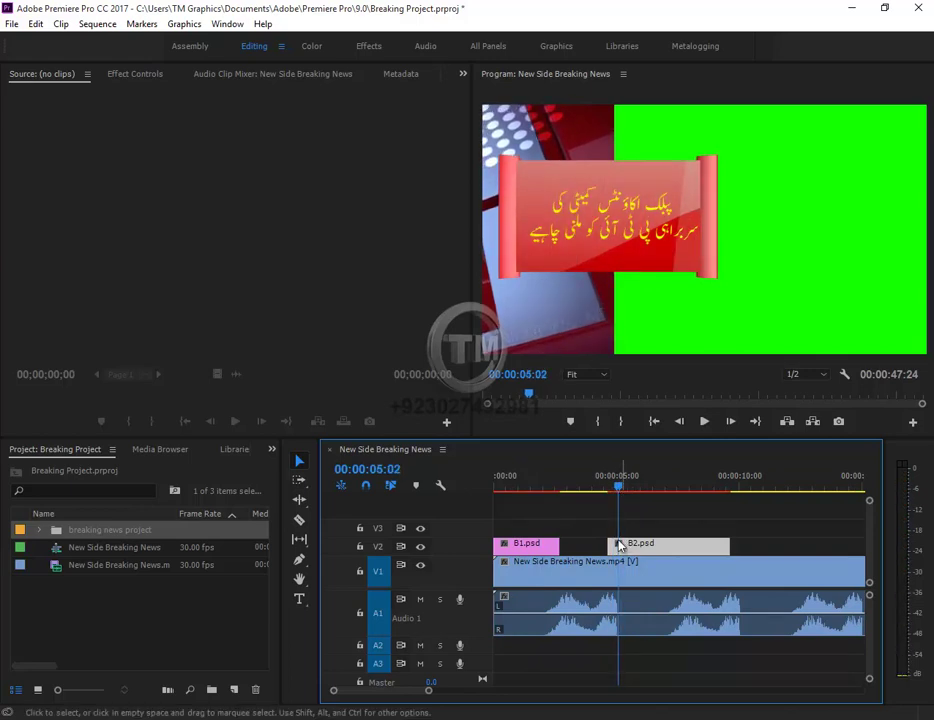
pyautogui.moveTo(609, 545); pyautogui.dragTo(618, 545)
pyautogui.click(587, 490)
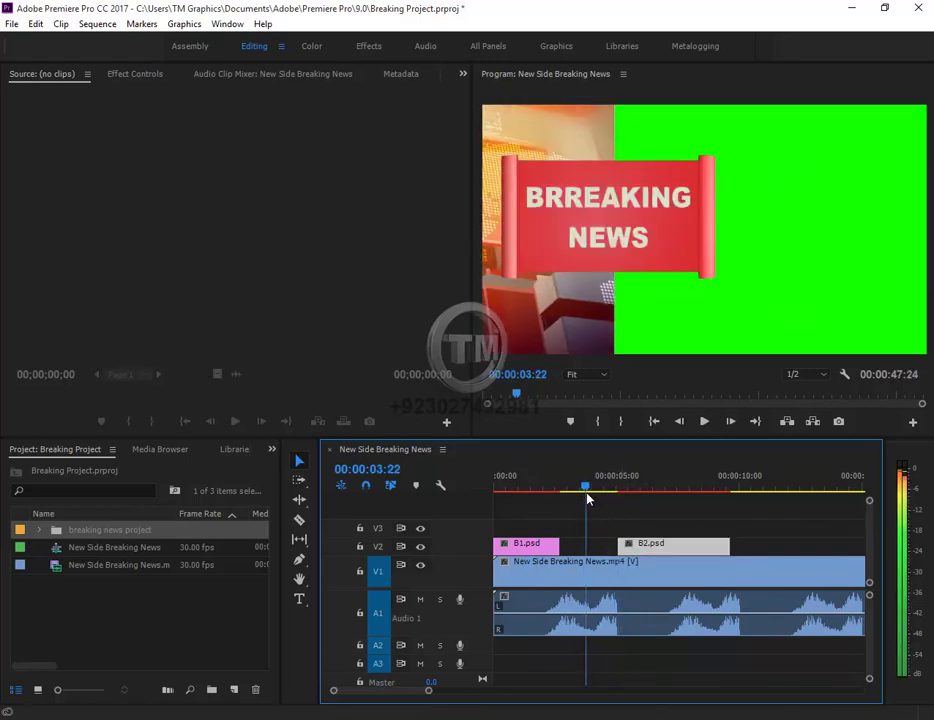
pyautogui.click(570, 490)
pyautogui.press('space')
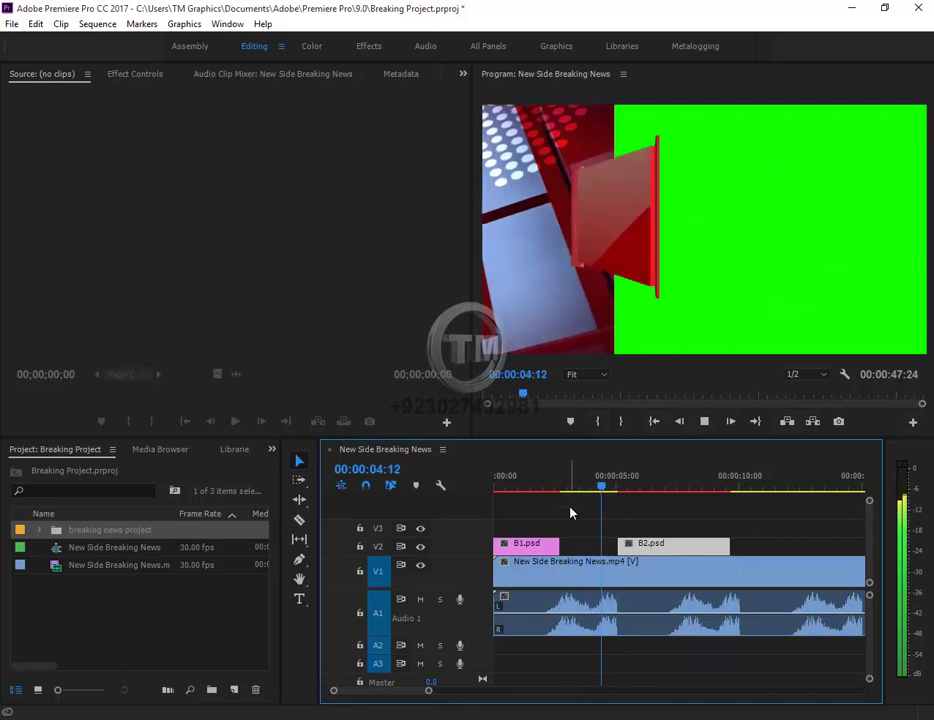
pyautogui.press('space')
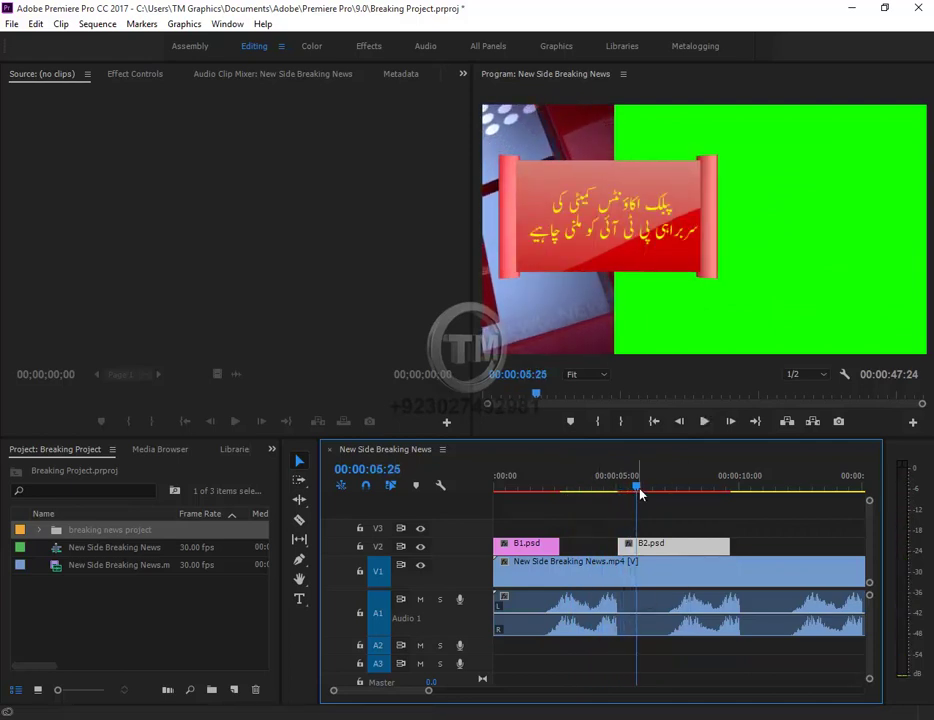
pyautogui.moveTo(641, 493); pyautogui.dragTo(482, 522)
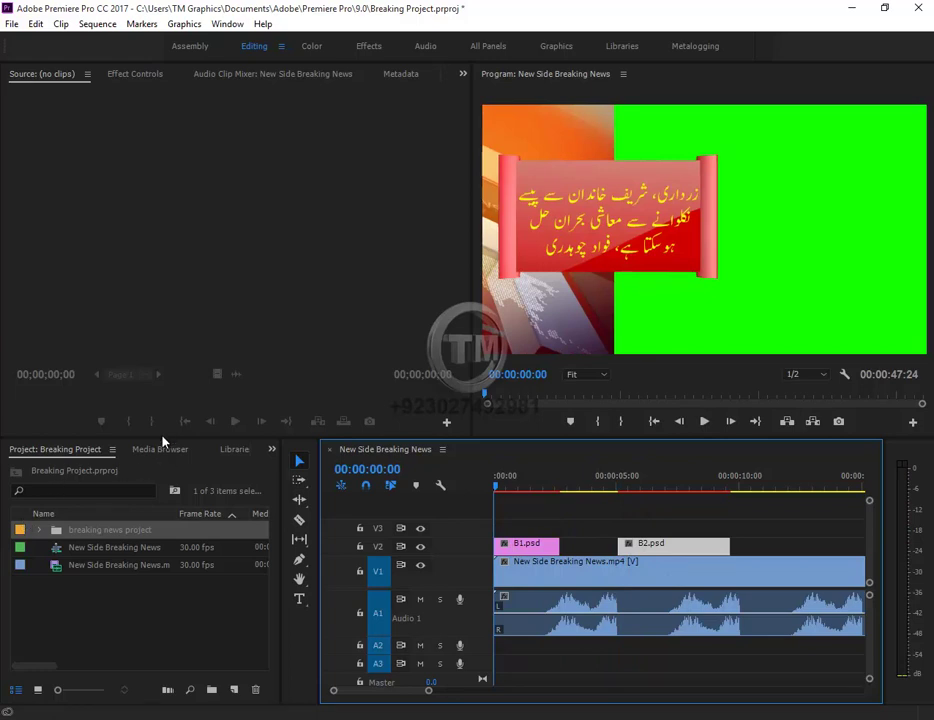
# - Switch between B2.psd's clip properties and the empty Source Monitor, ending on the properties panel
pyautogui.click(137, 77)
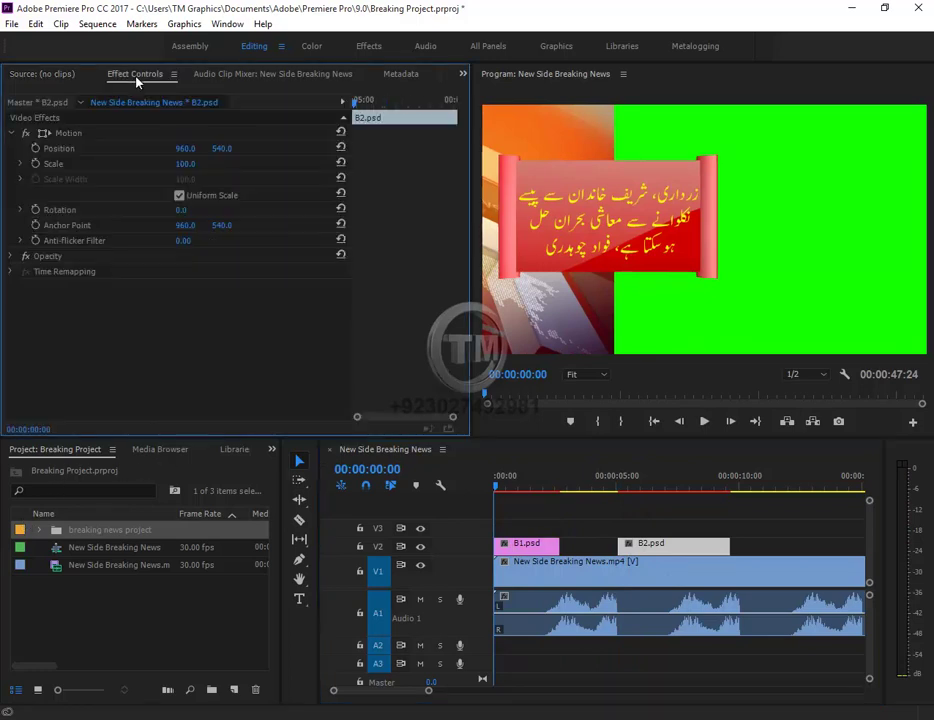
pyautogui.click(34, 79)
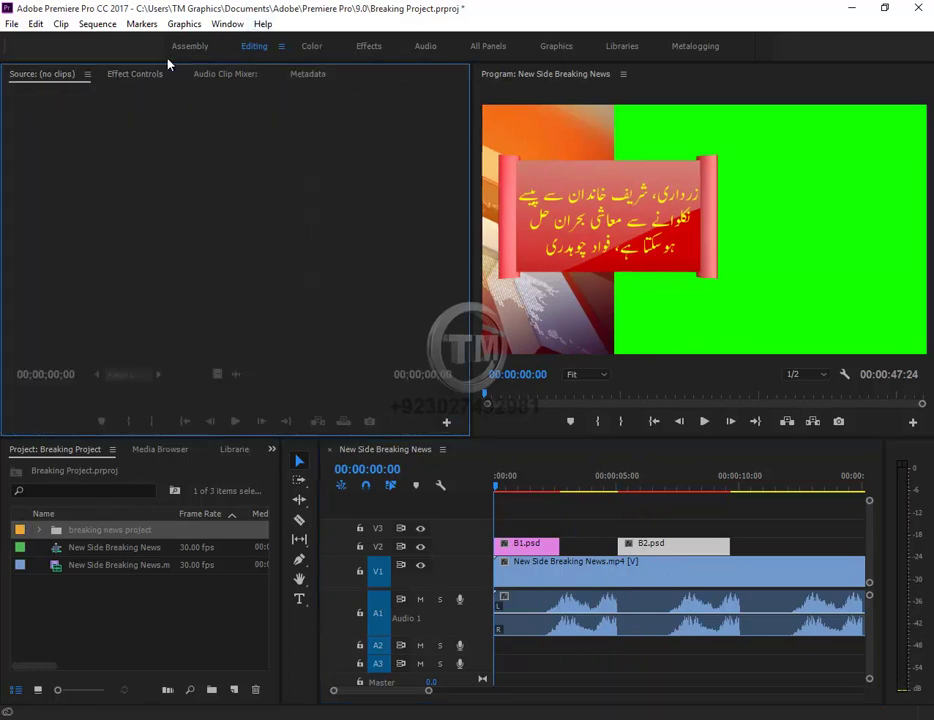
pyautogui.click(146, 79)
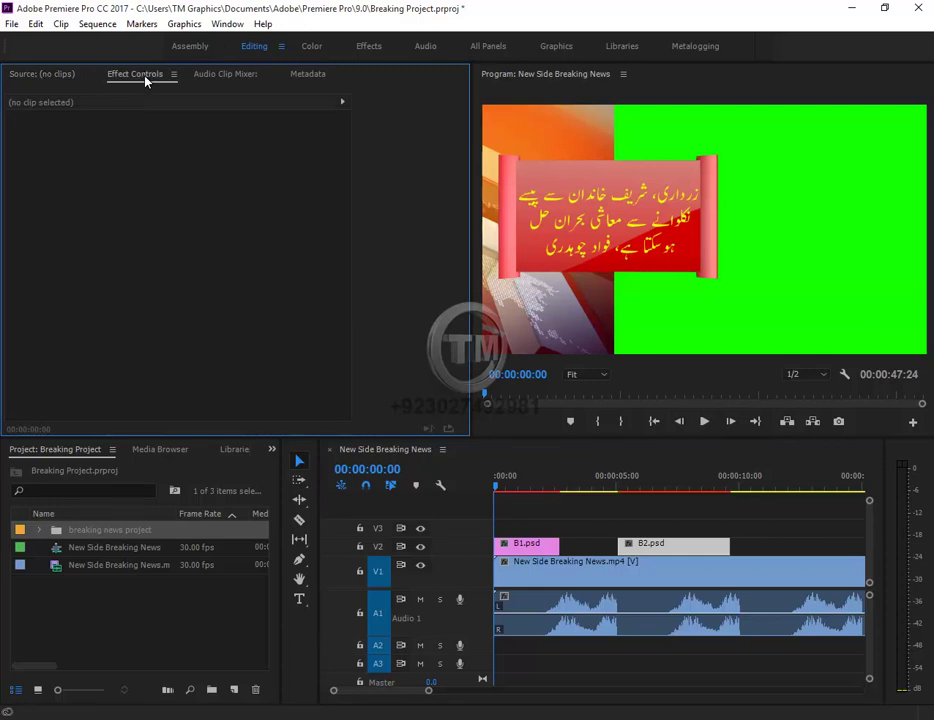
# - Close the Media Browser, Libraries and Info panels so the Effects search field is available
pyautogui.click(271, 451)
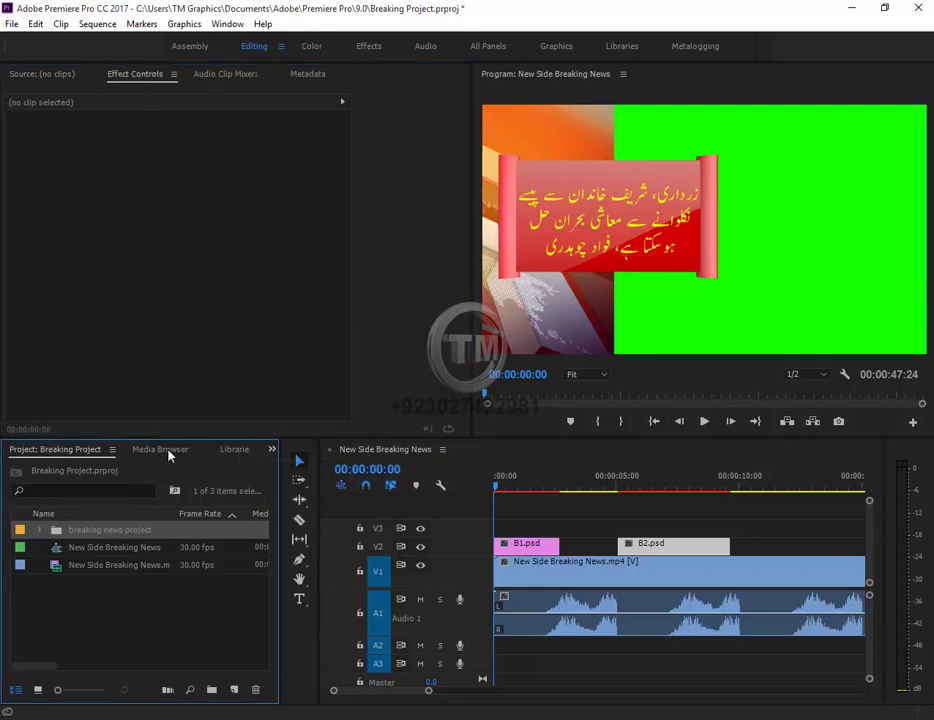
pyautogui.click(171, 450)
pyautogui.click(200, 450)
pyautogui.click(242, 449)
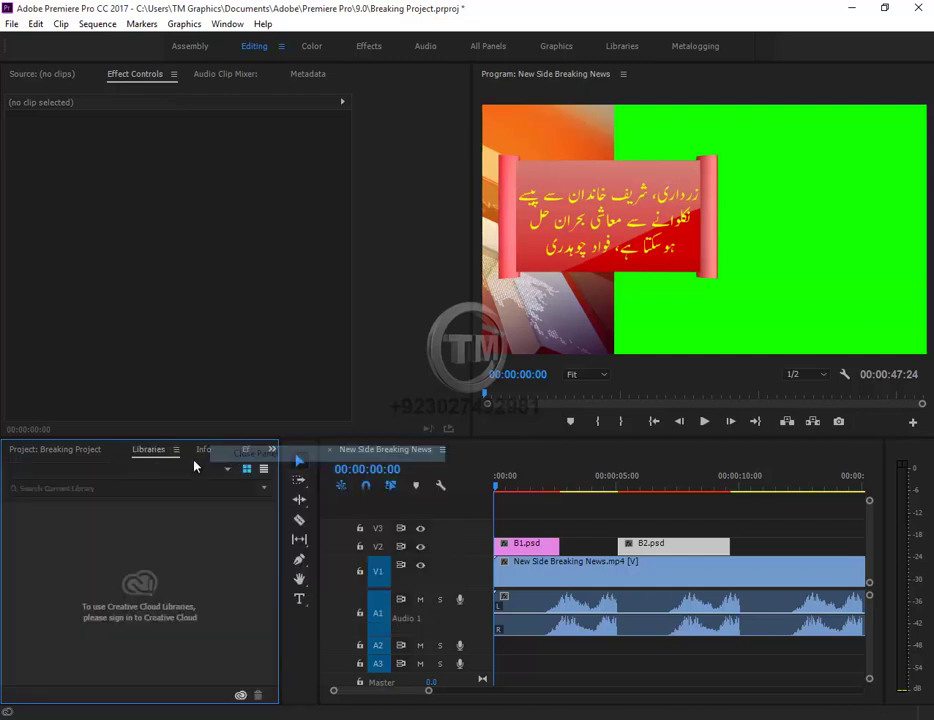
pyautogui.click(177, 450)
pyautogui.click(199, 459)
pyautogui.click(158, 449)
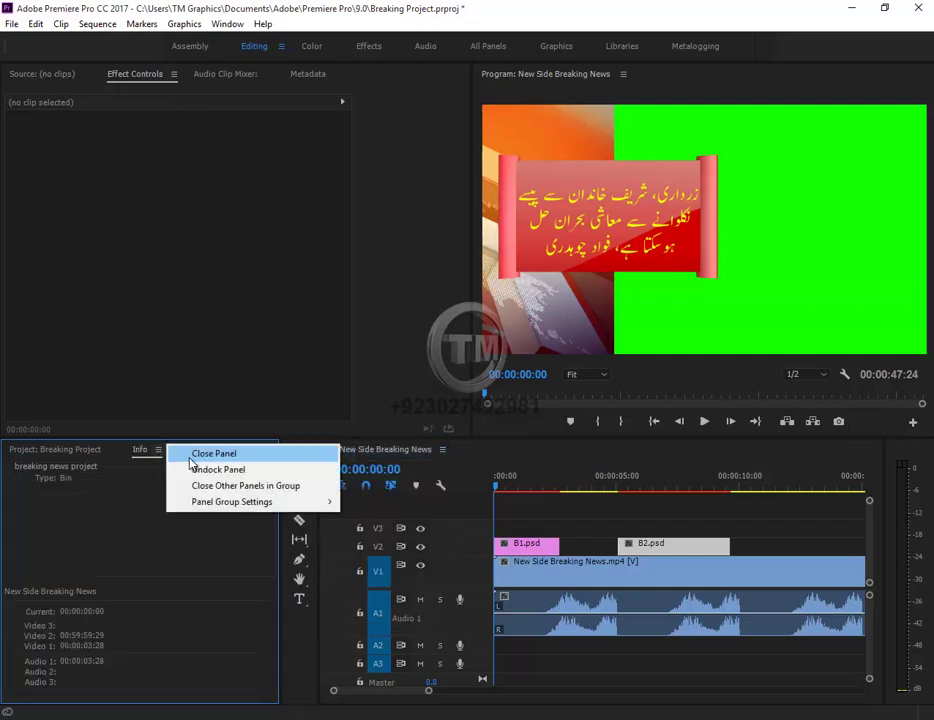
pyautogui.click(195, 452)
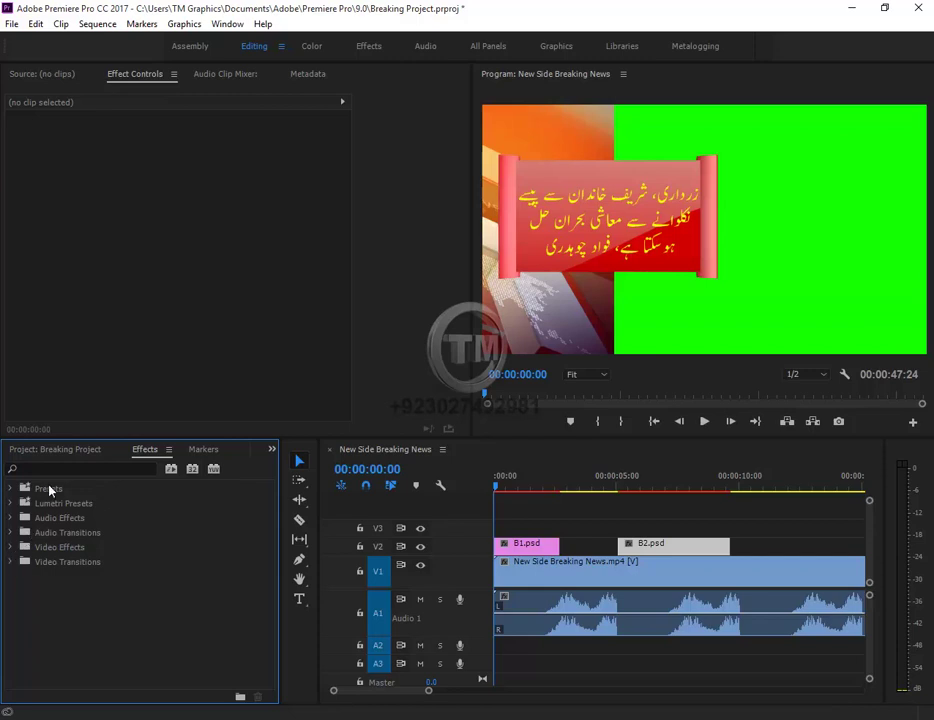
pyautogui.click(51, 470)
# - Search effects for 'zoom', apply Cross Zoom to B1.psd's start, and shorten it
pyautogui.write('zo')
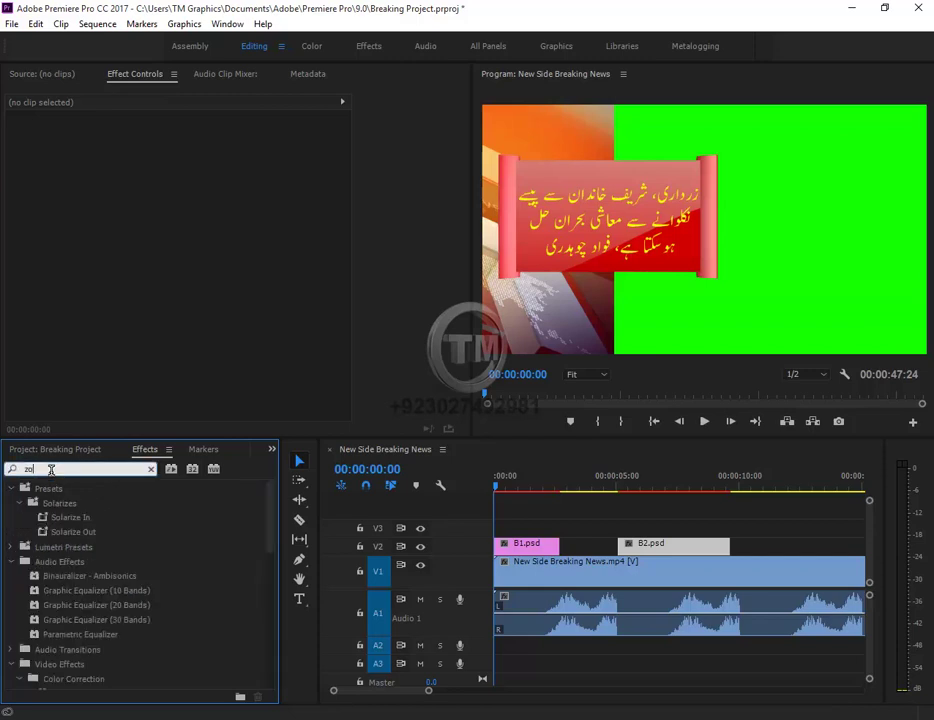
pyautogui.write('om')
pyautogui.moveTo(45, 590); pyautogui.dragTo(507, 550)
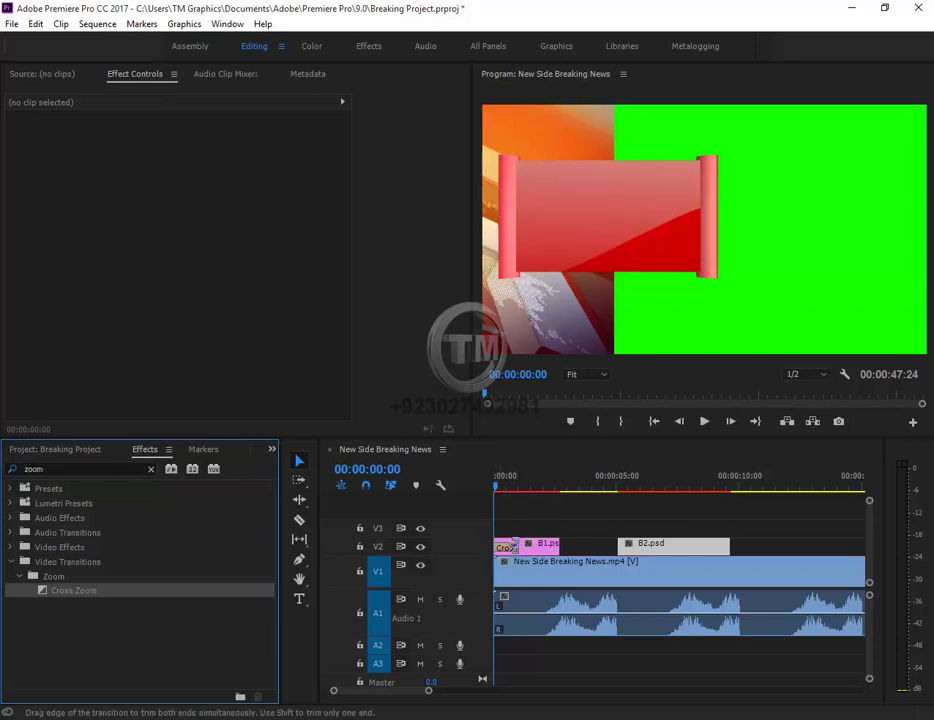
pyautogui.moveTo(505, 553); pyautogui.dragTo(498, 546)
pyautogui.click(500, 547)
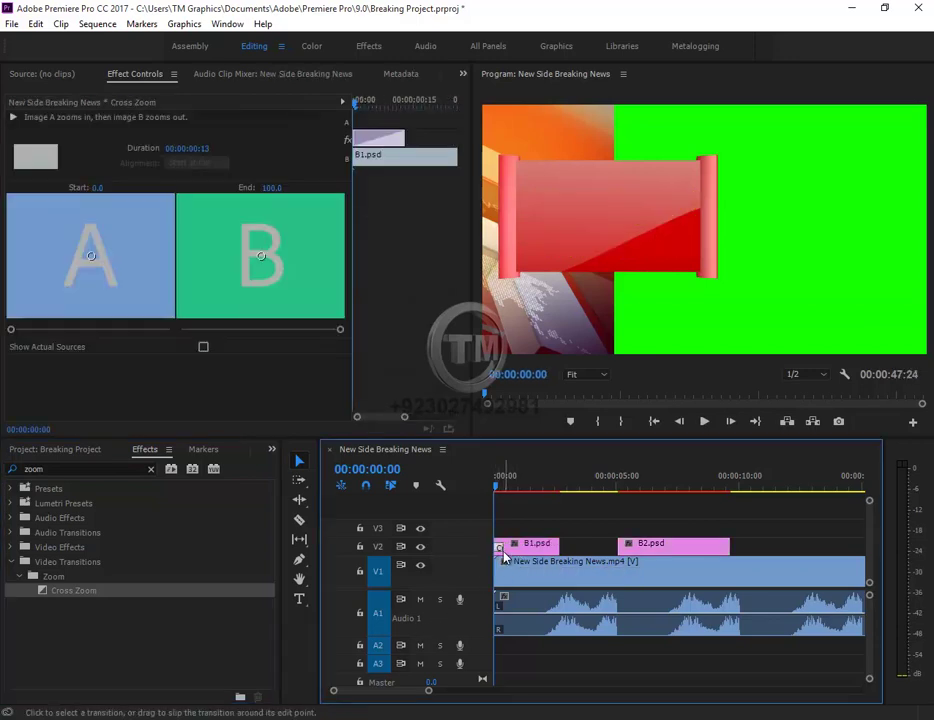
# - Preview the Cross Zoom on B1.psd, then undo it to remove the transition
pyautogui.press('space')
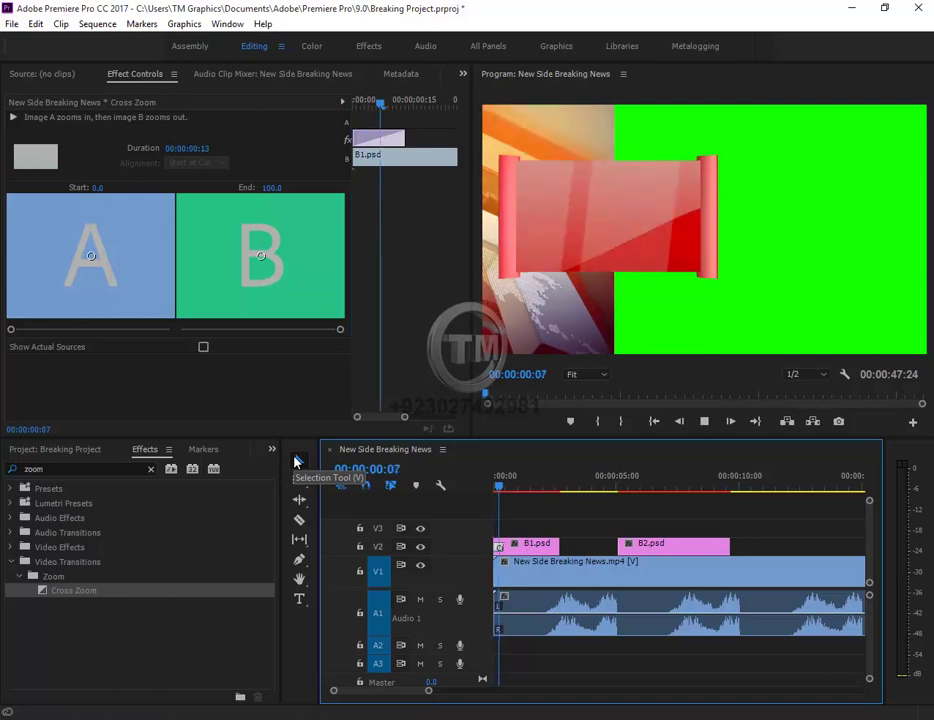
pyautogui.press('space')
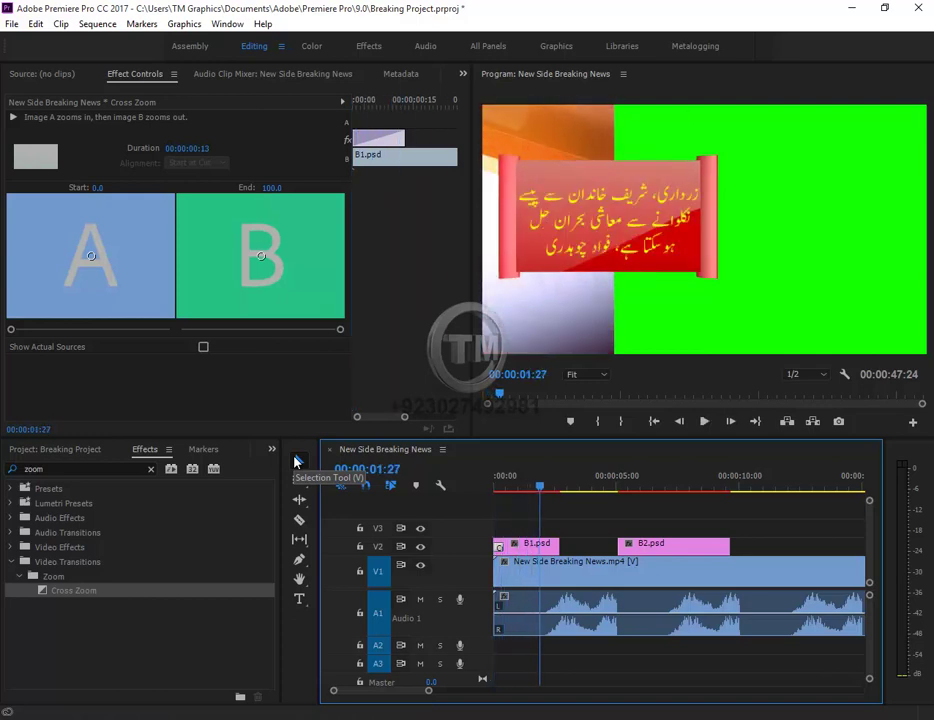
pyautogui.hotkey('ctrl', 'z')
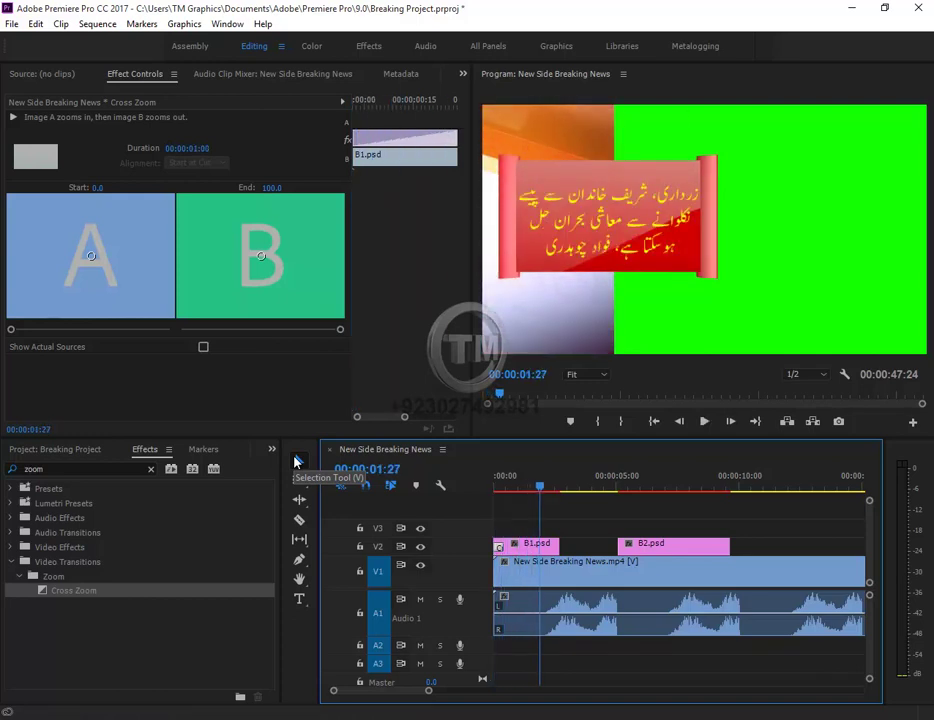
pyautogui.hotkey('ctrl', 'z')
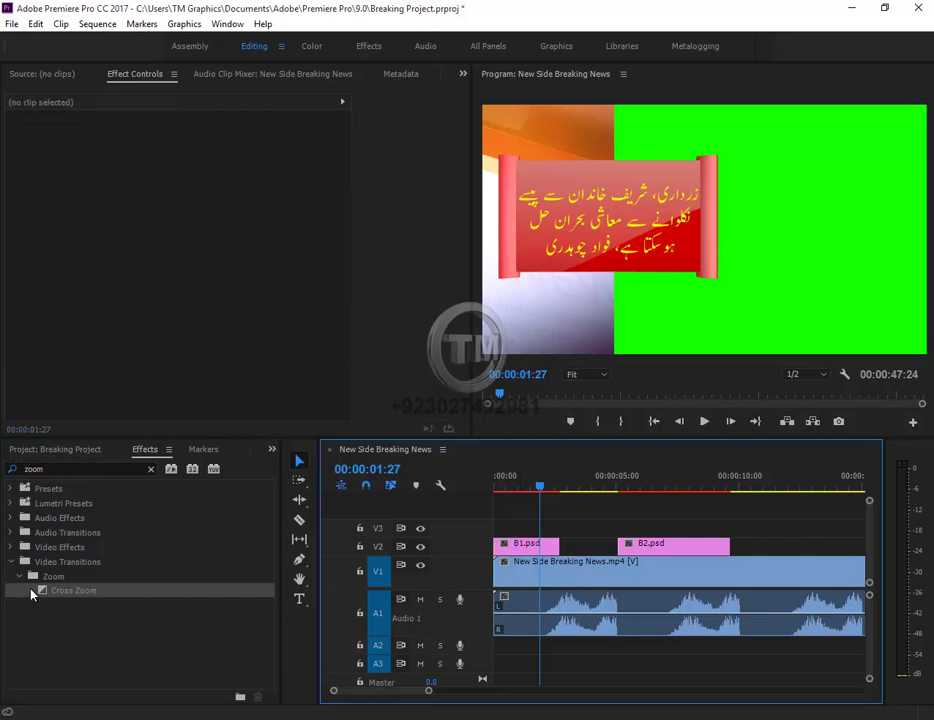
# - Apply Cross Zoom to the start of B2.psd and preview it
pyautogui.moveTo(40, 590)
pyautogui.mouseDown()
pyautogui.moveTo(632, 562)
pyautogui.moveTo(650, 548)
pyautogui.moveTo(630, 546)
pyautogui.mouseUp()
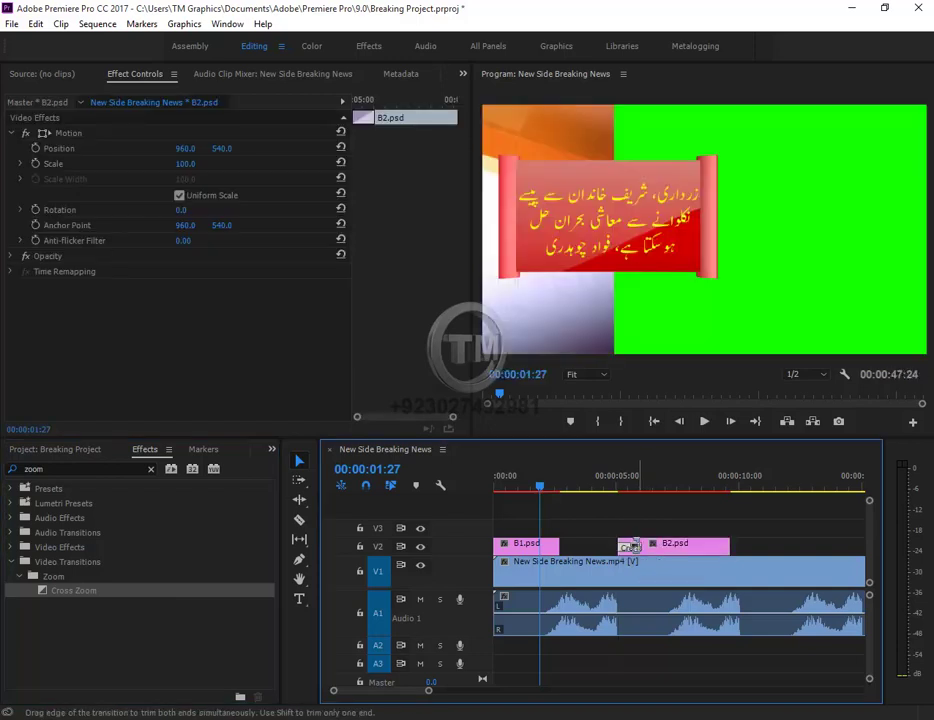
pyautogui.click(625, 547)
pyautogui.moveTo(613, 487); pyautogui.dragTo(608, 487)
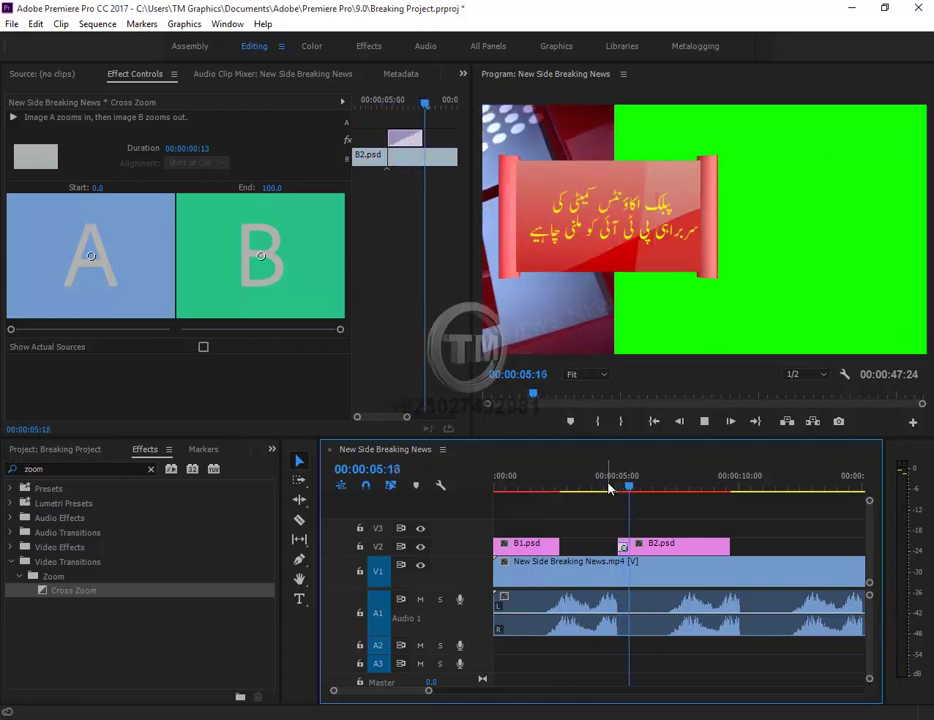
pyautogui.press('space')
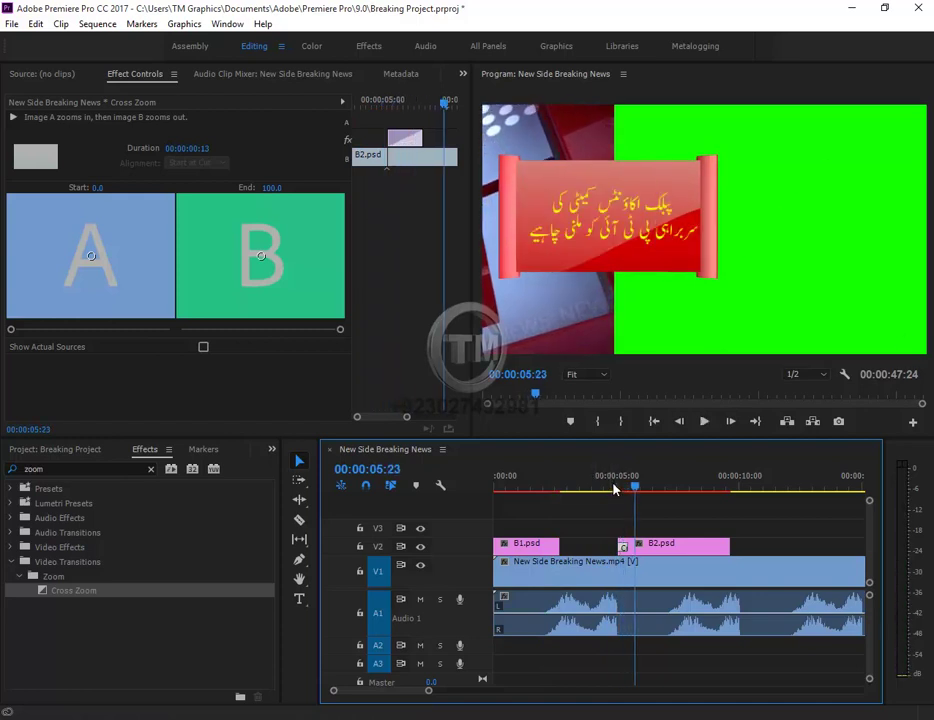
pyautogui.click(591, 488)
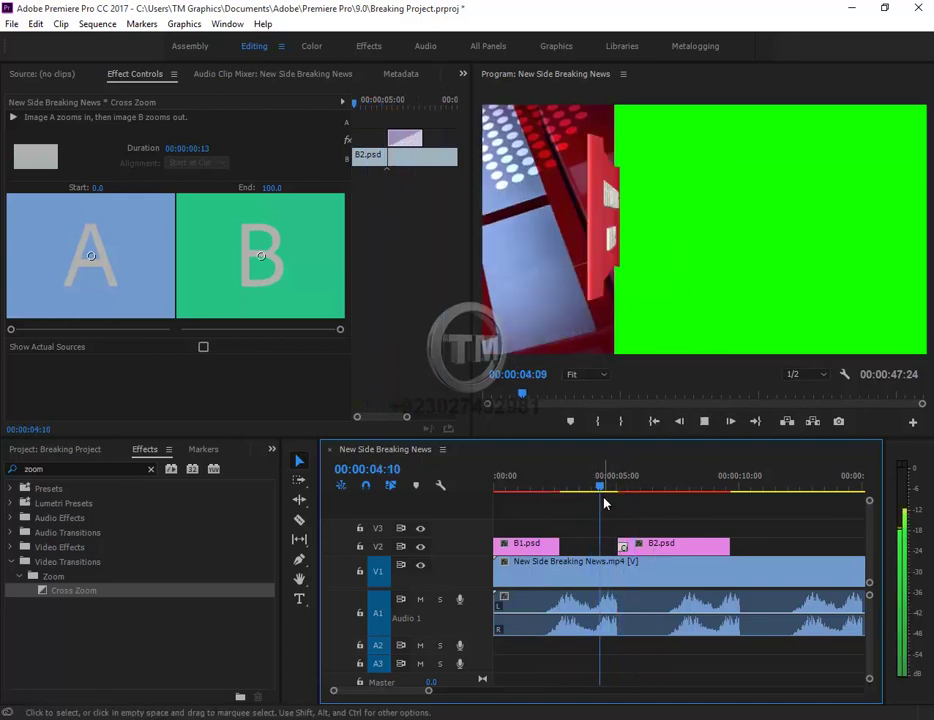
pyautogui.moveTo(604, 505); pyautogui.dragTo(609, 502)
# - Nudge B2.psd and its Cross Zoom slightly earlier on V2 and replay the transition
pyautogui.moveTo(623, 548)
pyautogui.mouseDown()
pyautogui.moveTo(652, 556)
pyautogui.moveTo(639, 556)
pyautogui.mouseUp()
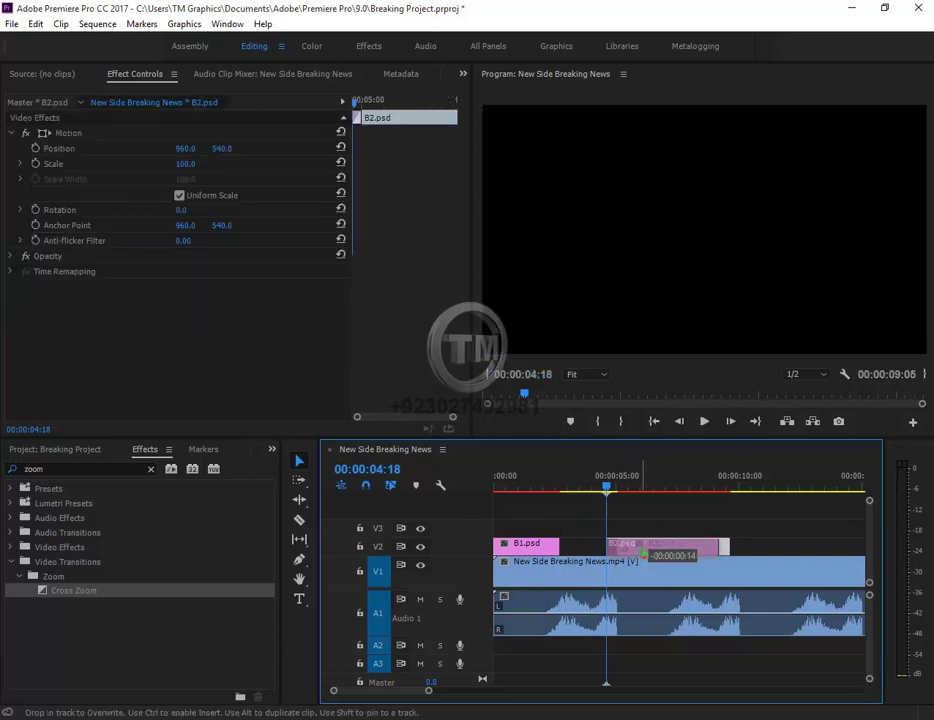
pyautogui.click(591, 488)
pyautogui.press('space')
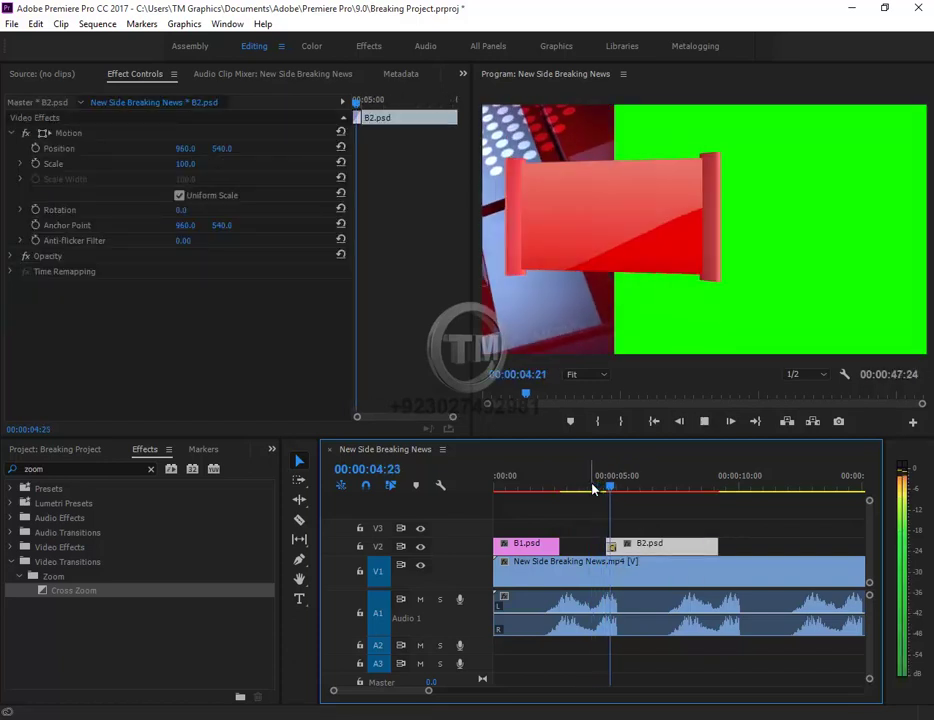
pyautogui.press('space')
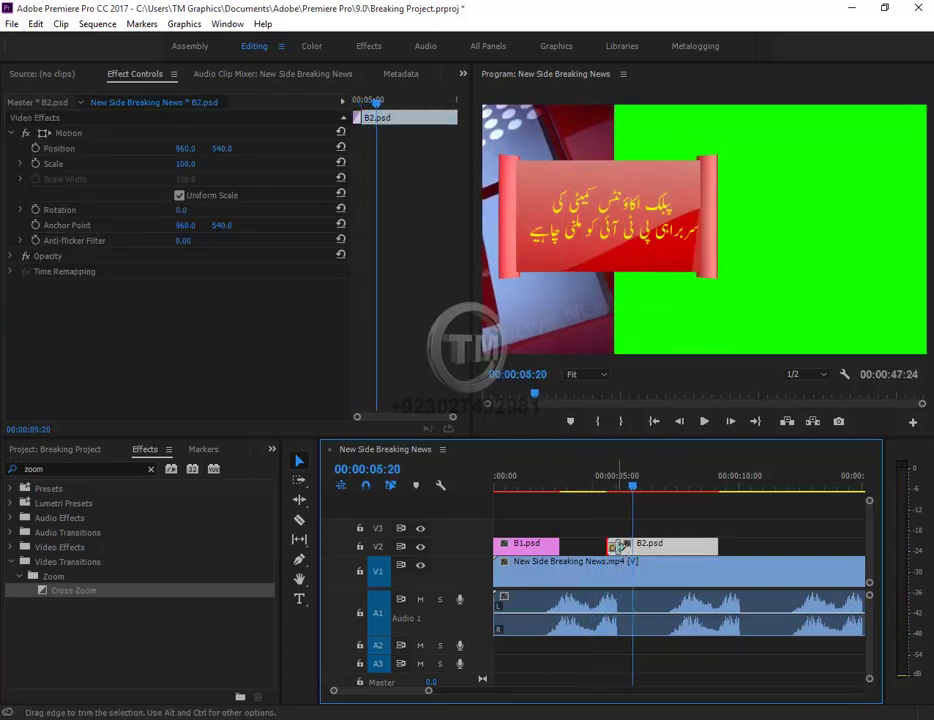
pyautogui.moveTo(622, 553); pyautogui.dragTo(613, 550)
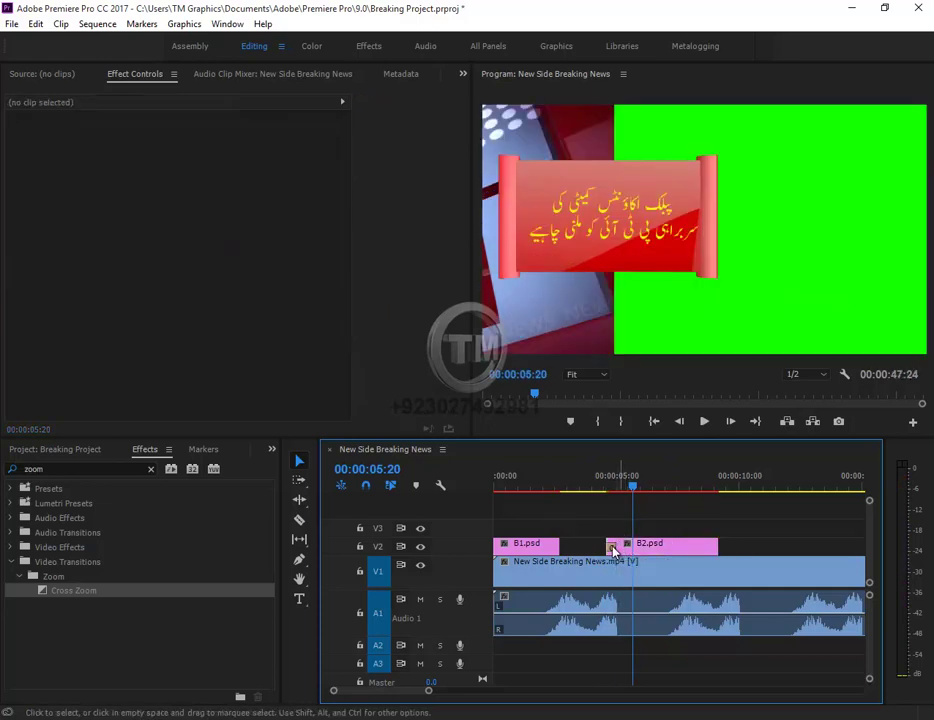
pyautogui.click(612, 549)
# - Try the Cross Zoom at 28 frames, preview it, then cut it back to 13 frames
pyautogui.press('=')
pyautogui.press('=')
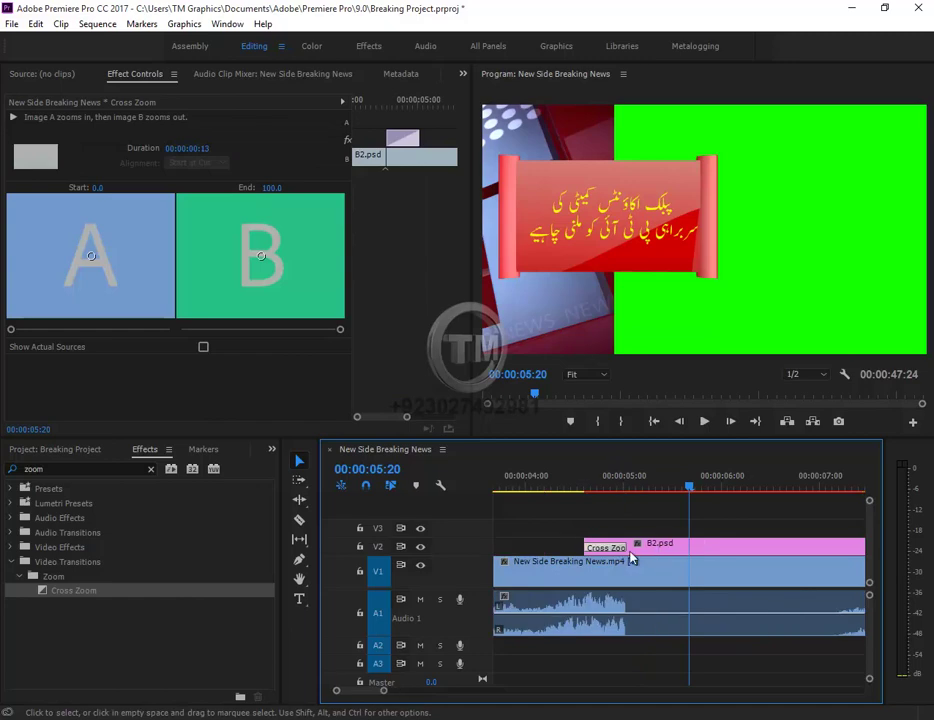
pyautogui.moveTo(629, 553); pyautogui.dragTo(668, 550)
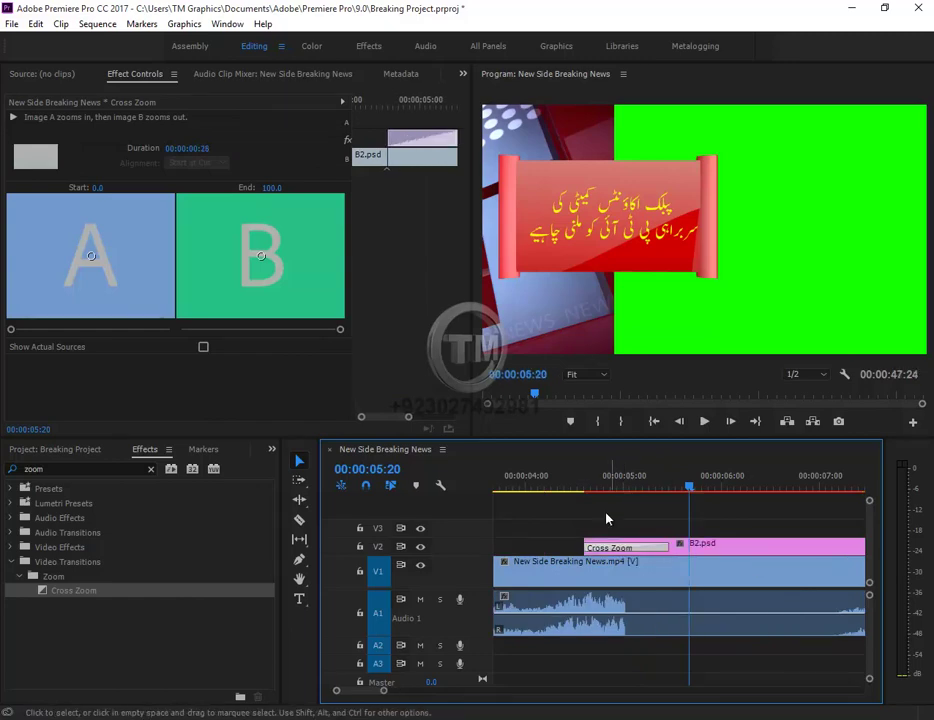
pyautogui.click(544, 489)
pyautogui.press('space')
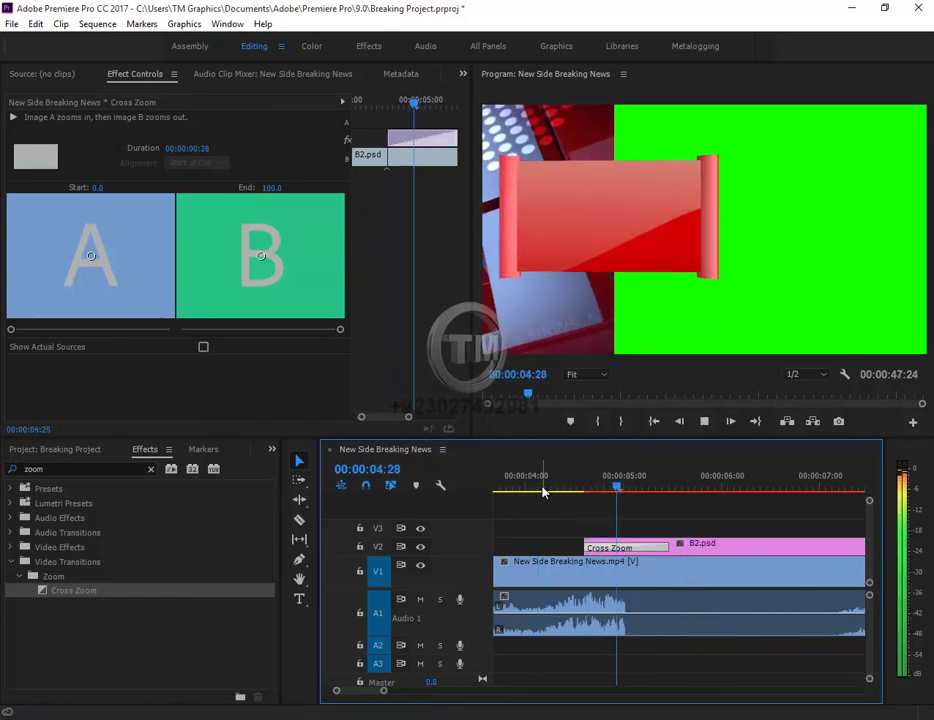
pyautogui.press('space')
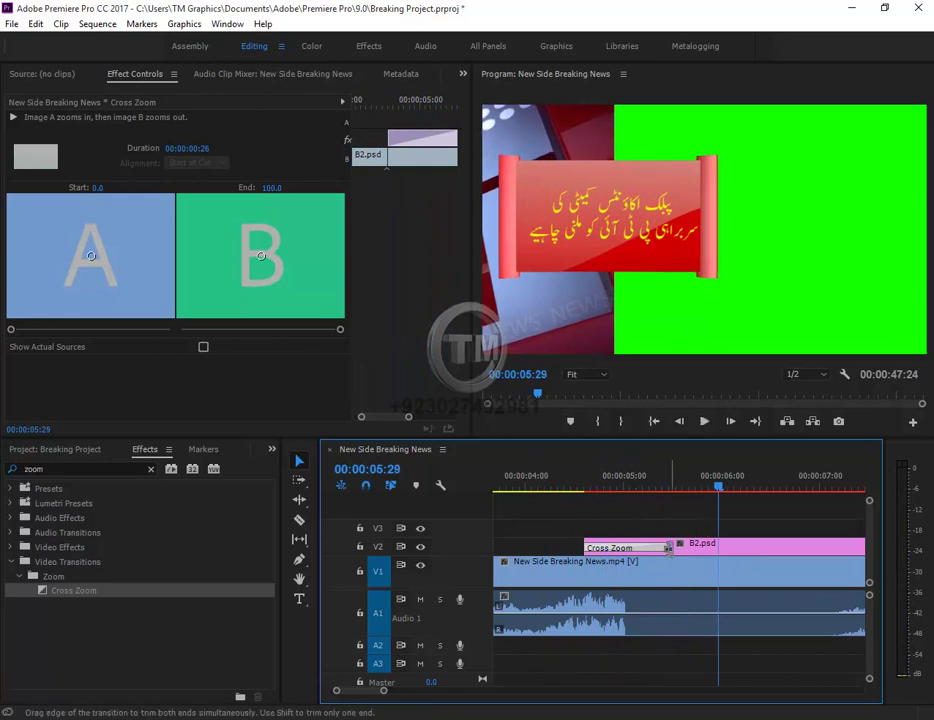
pyautogui.moveTo(668, 549); pyautogui.dragTo(627, 549)
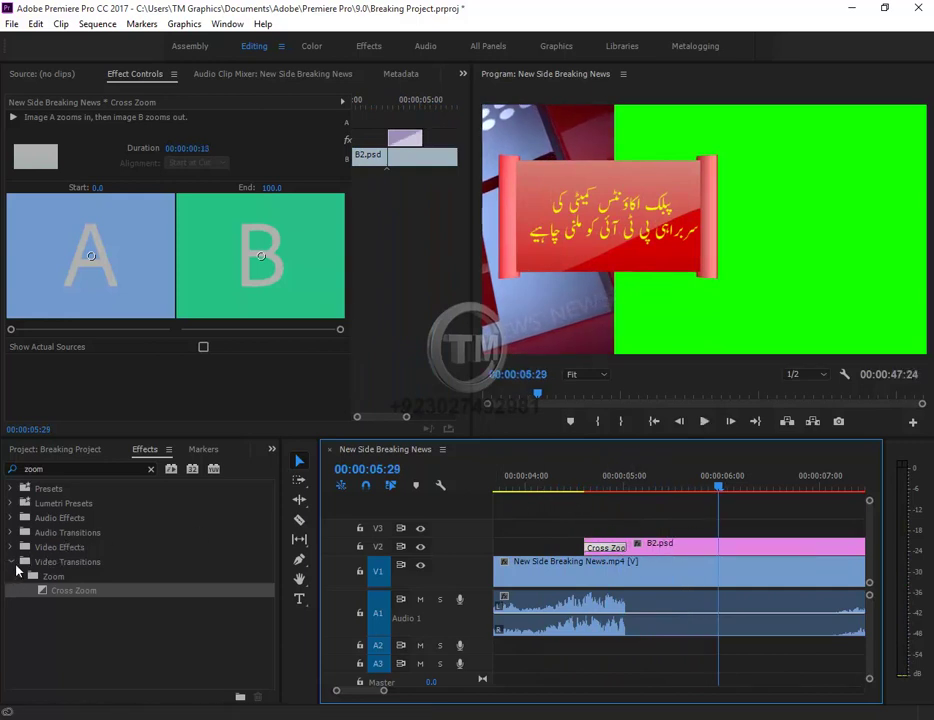
# - Replace B2.psd's Cross Zoom with a Clock Wipe from the Wipe transitions and preview it
pyautogui.click(11, 564)
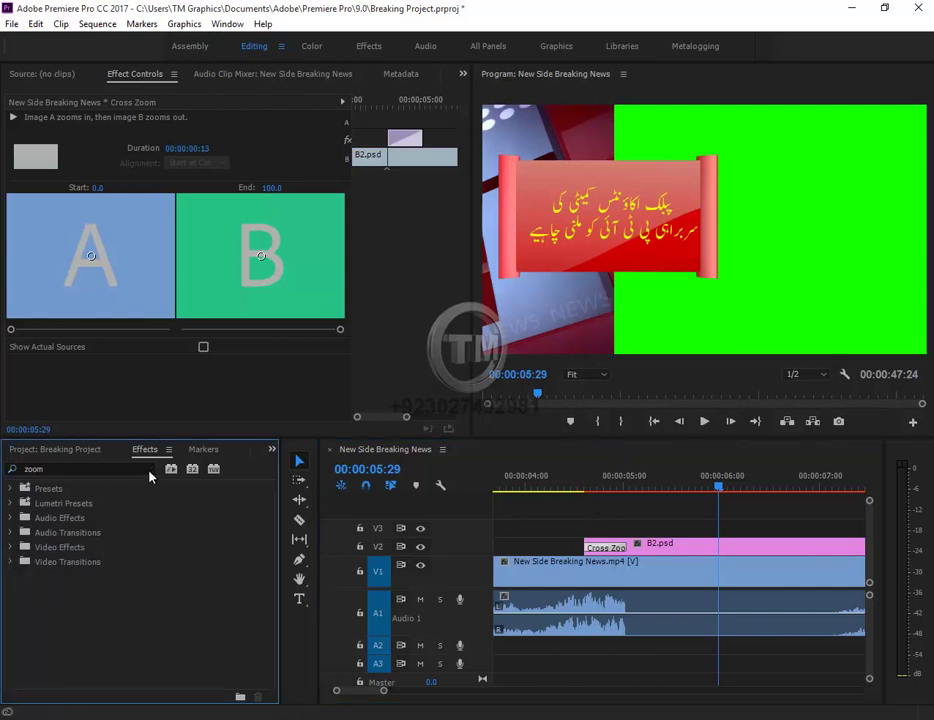
pyautogui.click(11, 562)
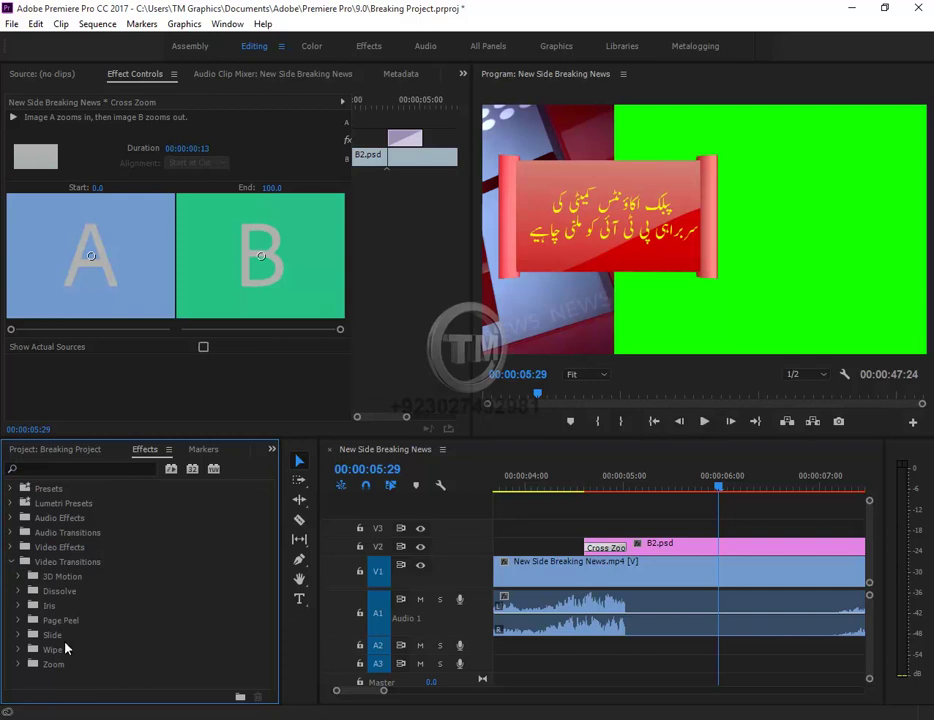
pyautogui.click(18, 650)
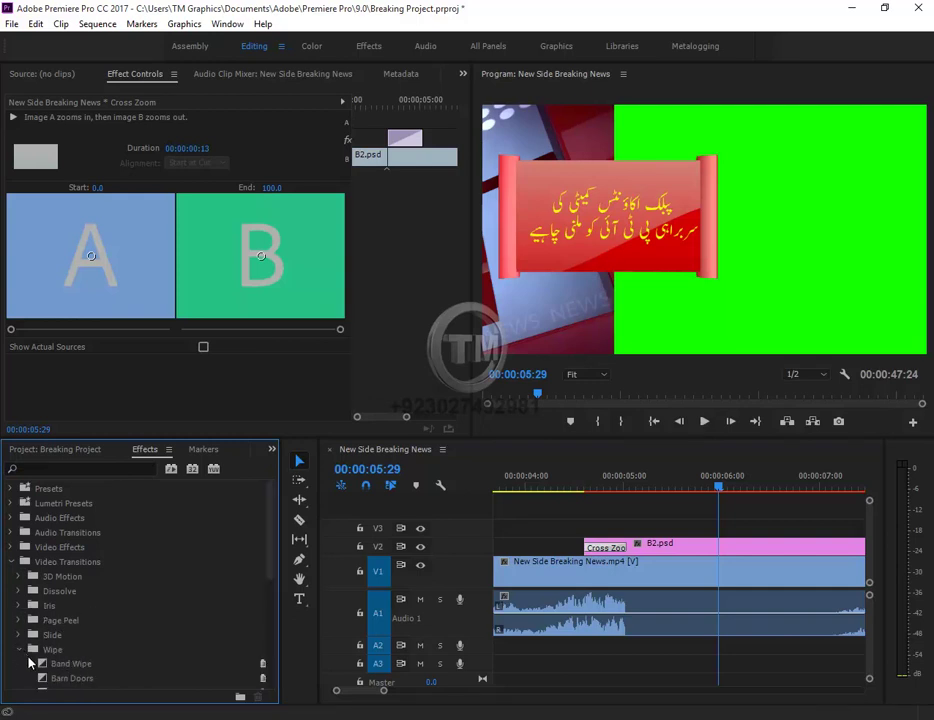
pyautogui.scroll(-5, 165, 650)
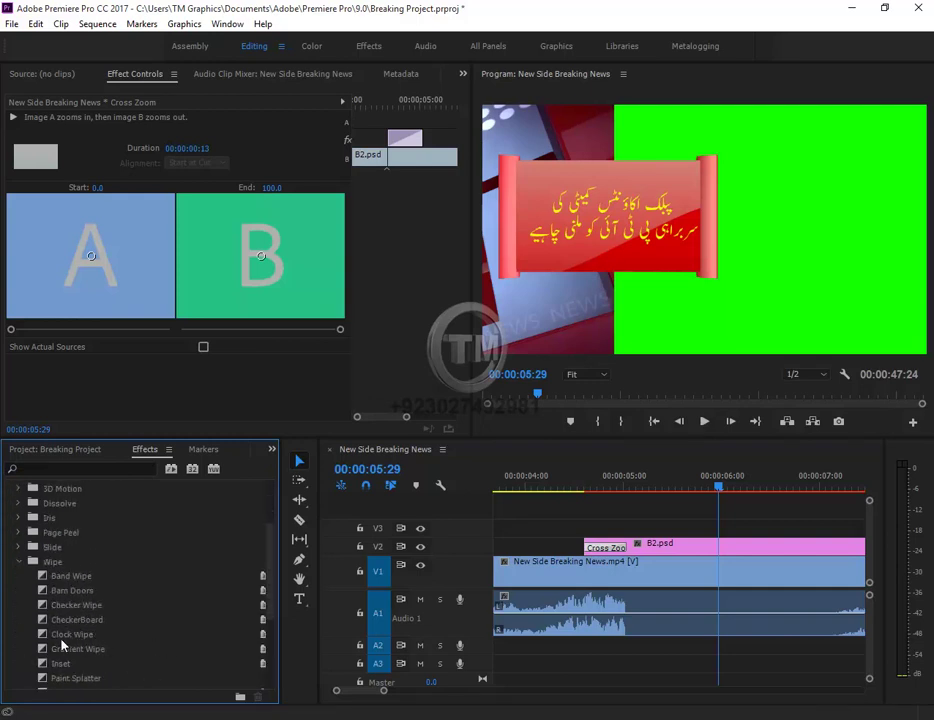
pyautogui.moveTo(62, 636); pyautogui.dragTo(602, 547)
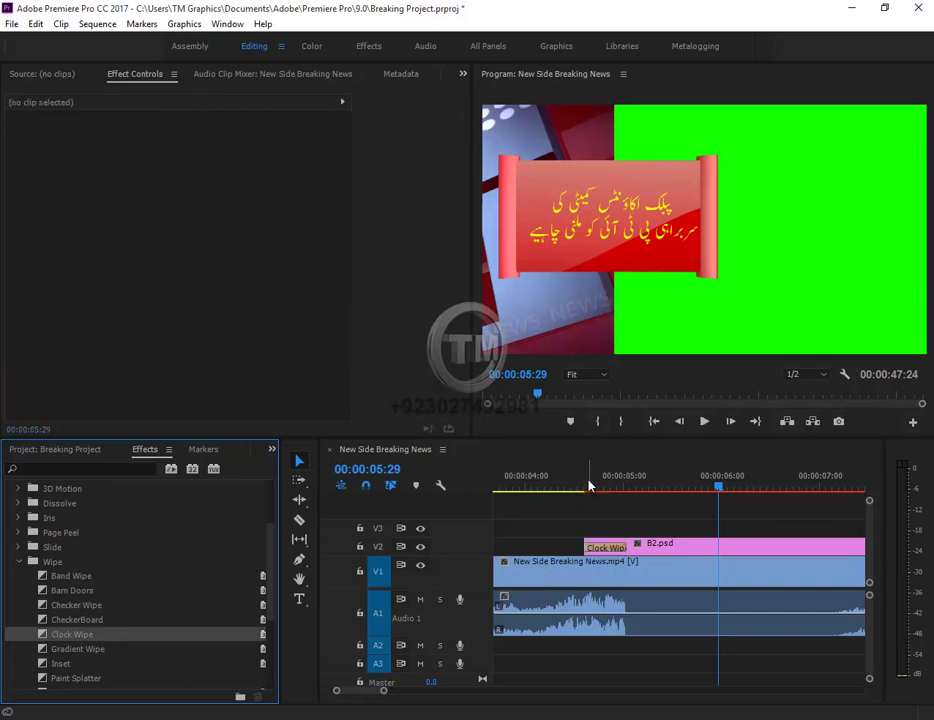
pyautogui.moveTo(589, 485)
pyautogui.mouseDown()
pyautogui.moveTo(603, 504)
pyautogui.moveTo(534, 513)
pyautogui.mouseUp()
pyautogui.press('space')
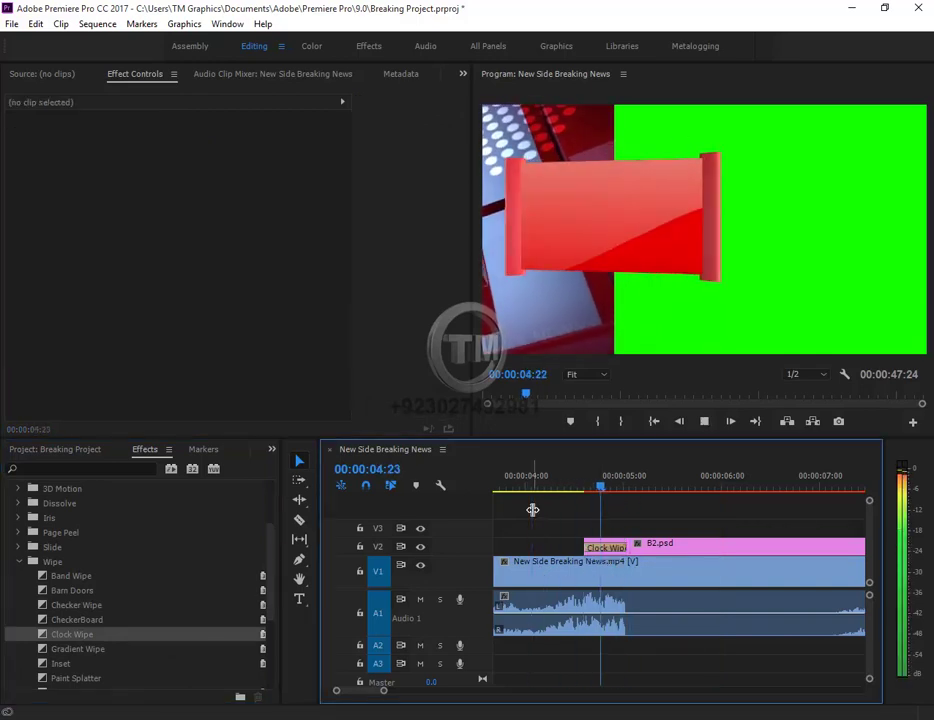
pyautogui.press('space')
# - Trim B2.psd's end to the playhead near 7 seconds and preview the ending
pyautogui.press('-')
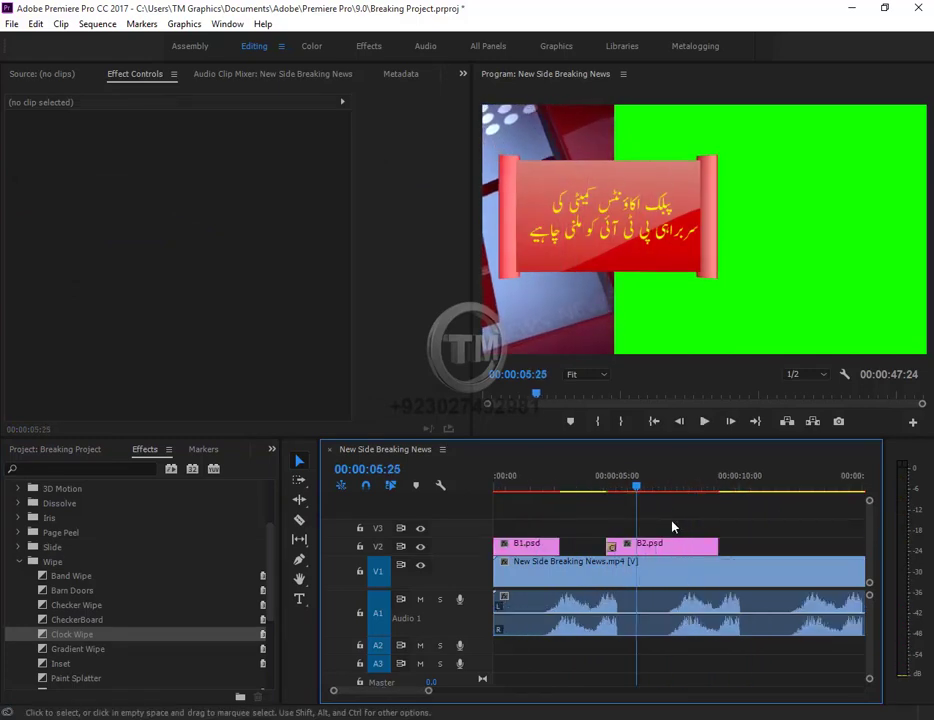
pyautogui.moveTo(648, 485)
pyautogui.mouseDown()
pyautogui.moveTo(687, 508)
pyautogui.moveTo(678, 519)
pyautogui.mouseUp()
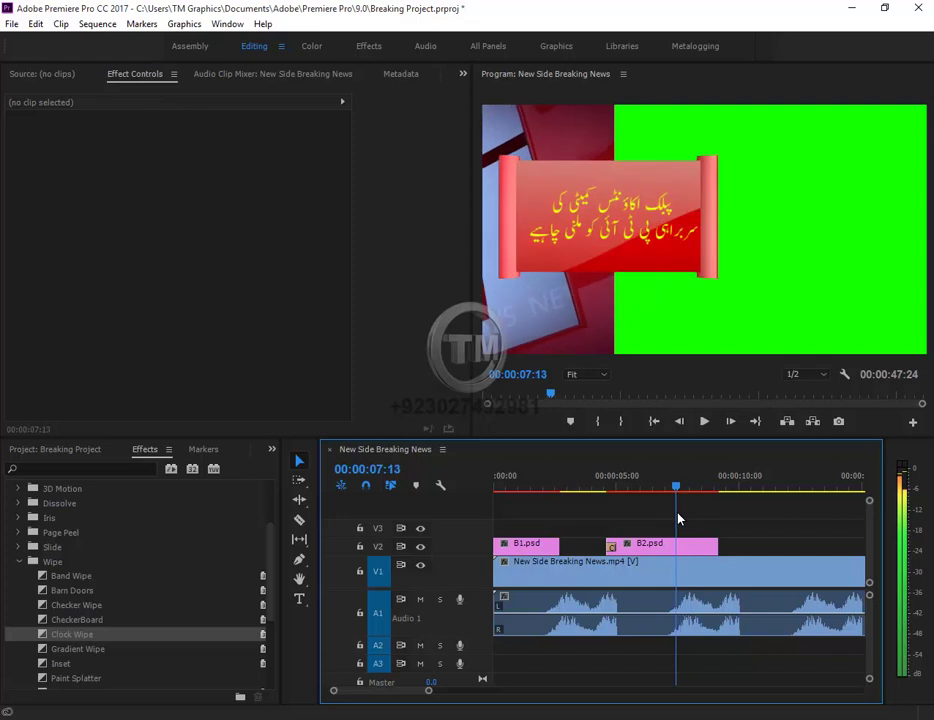
pyautogui.moveTo(717, 546); pyautogui.dragTo(676, 547)
pyautogui.moveTo(673, 486); pyautogui.dragTo(664, 487)
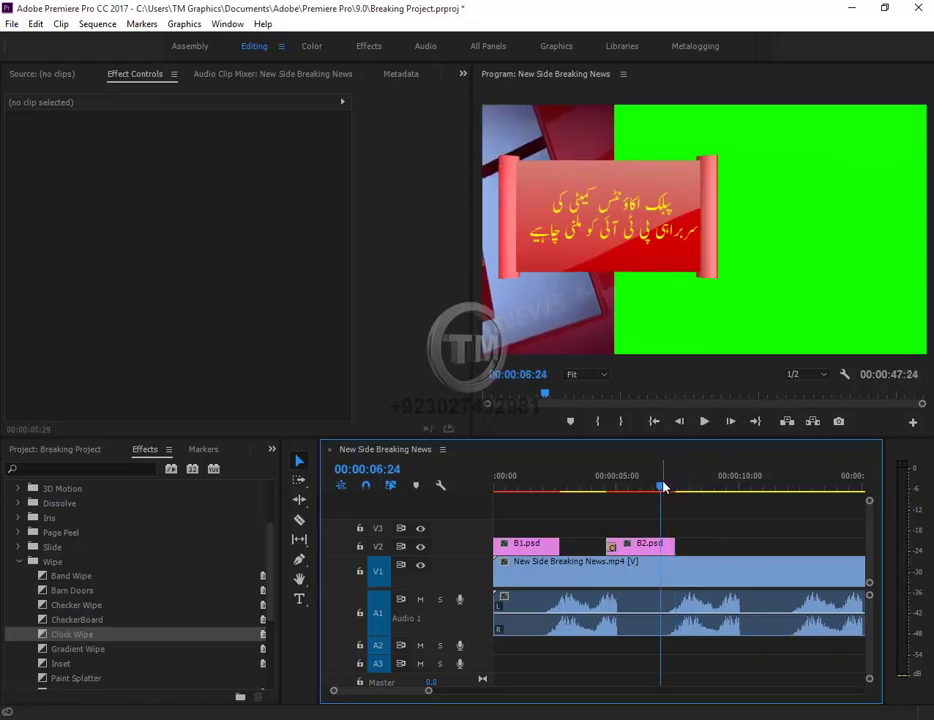
pyautogui.press('space')
pyautogui.press('space')
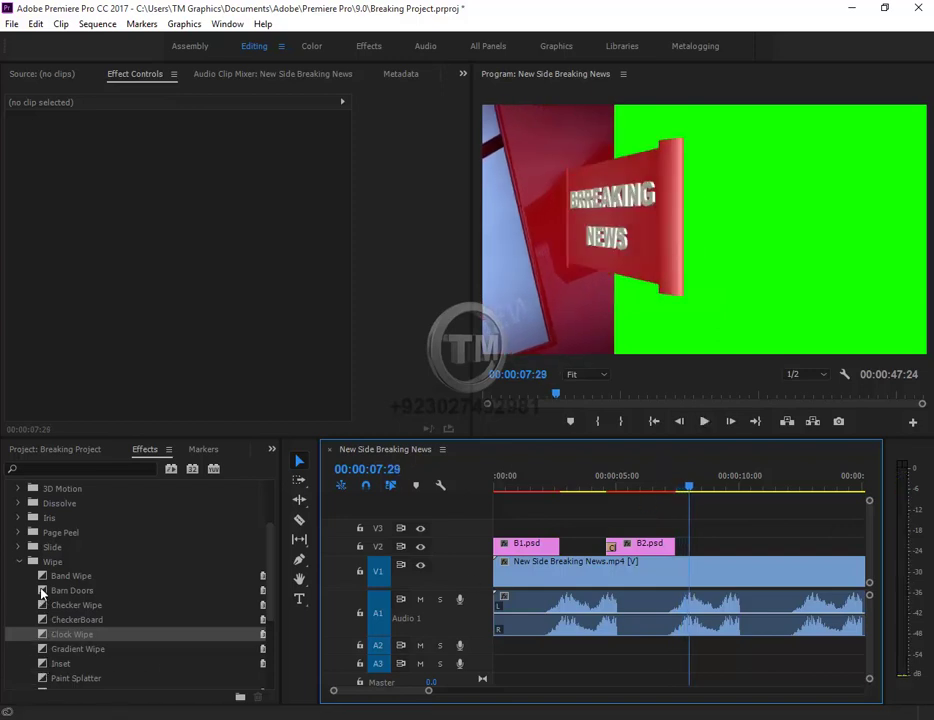
# - Drop a Barn Doors transition onto the end of B2.psd and preview it
pyautogui.moveTo(42, 591); pyautogui.dragTo(603, 571)
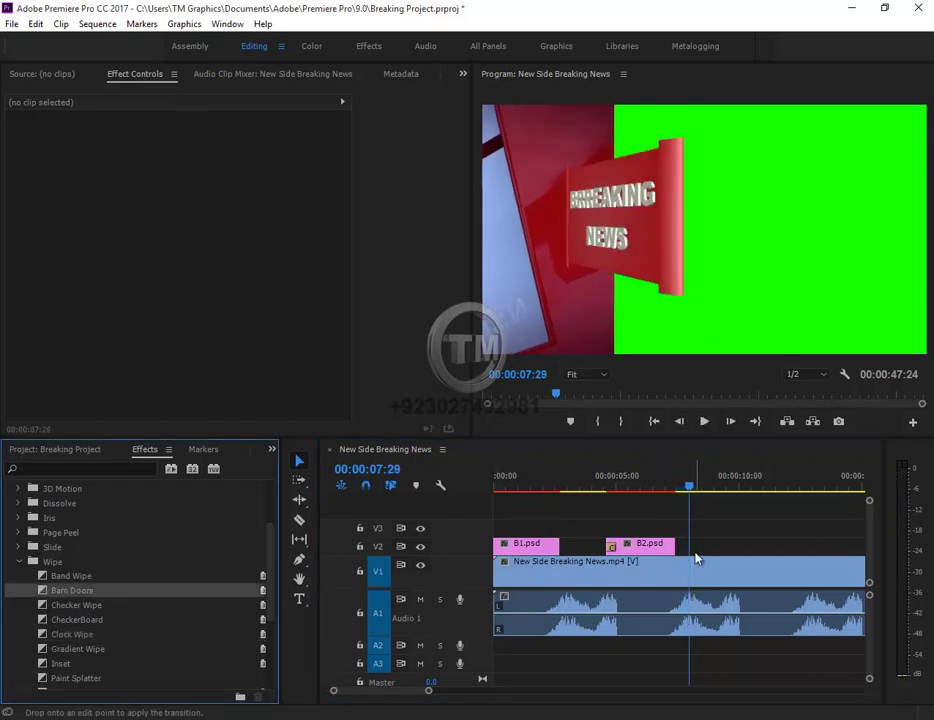
pyautogui.moveTo(686, 560); pyautogui.dragTo(670, 548)
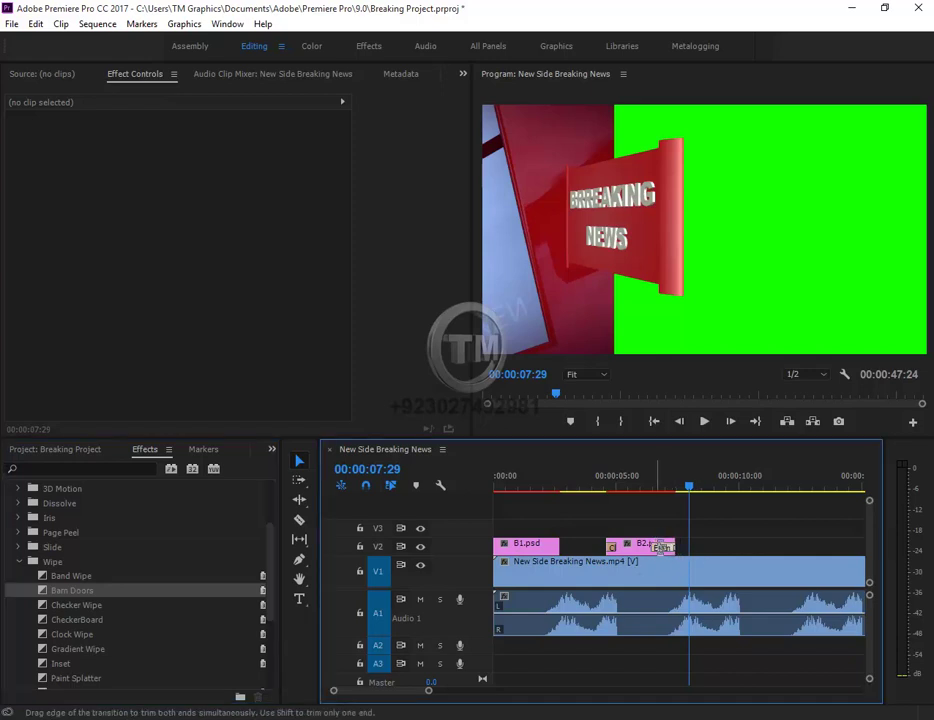
pyautogui.click(670, 548)
pyautogui.press('space')
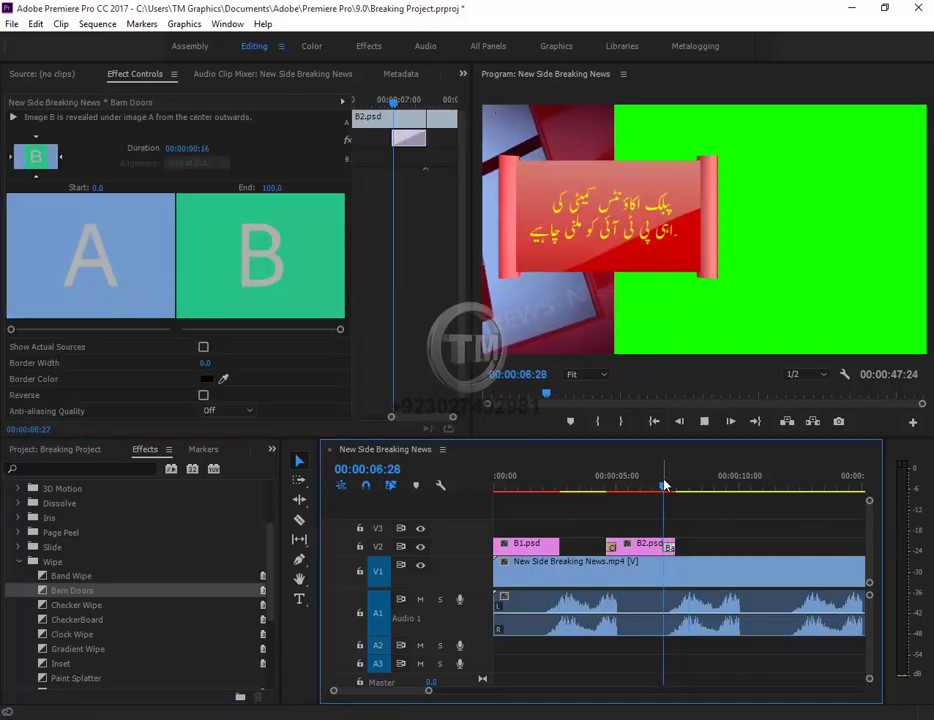
pyautogui.press('space')
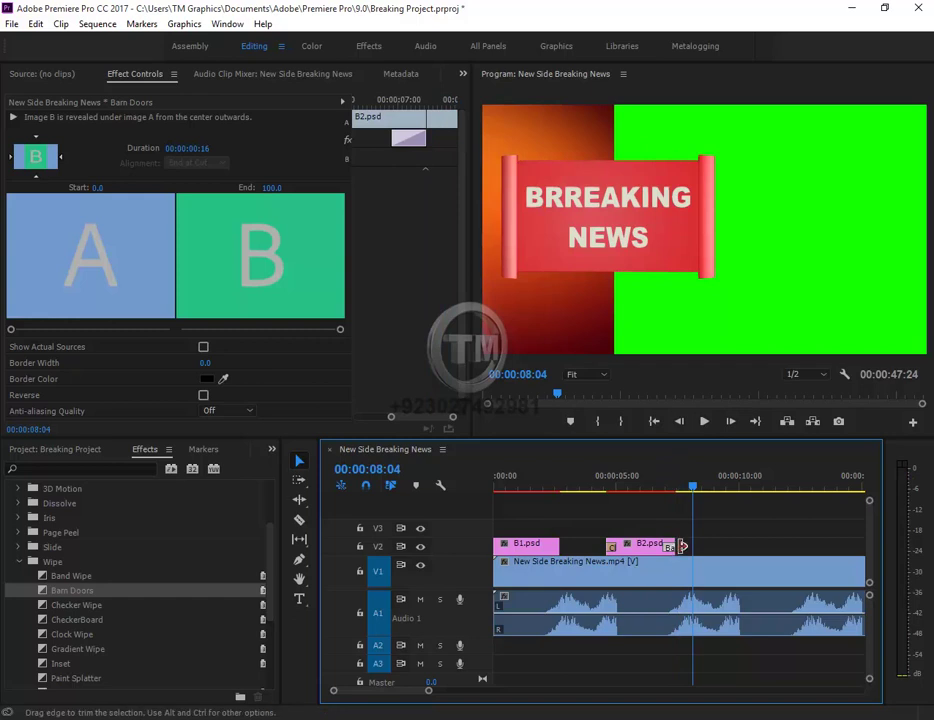
# - Replay the Barn Doors exit, then park the playhead at 04:23 and reselect the transition
pyautogui.click(681, 545)
pyautogui.moveTo(688, 490); pyautogui.dragTo(663, 492)
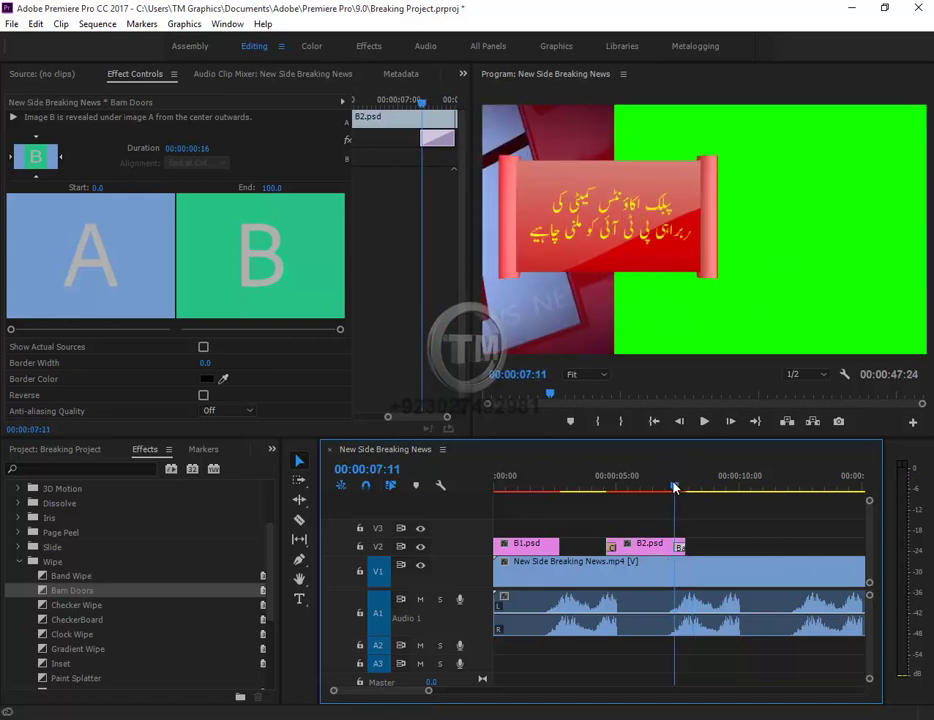
pyautogui.press('space')
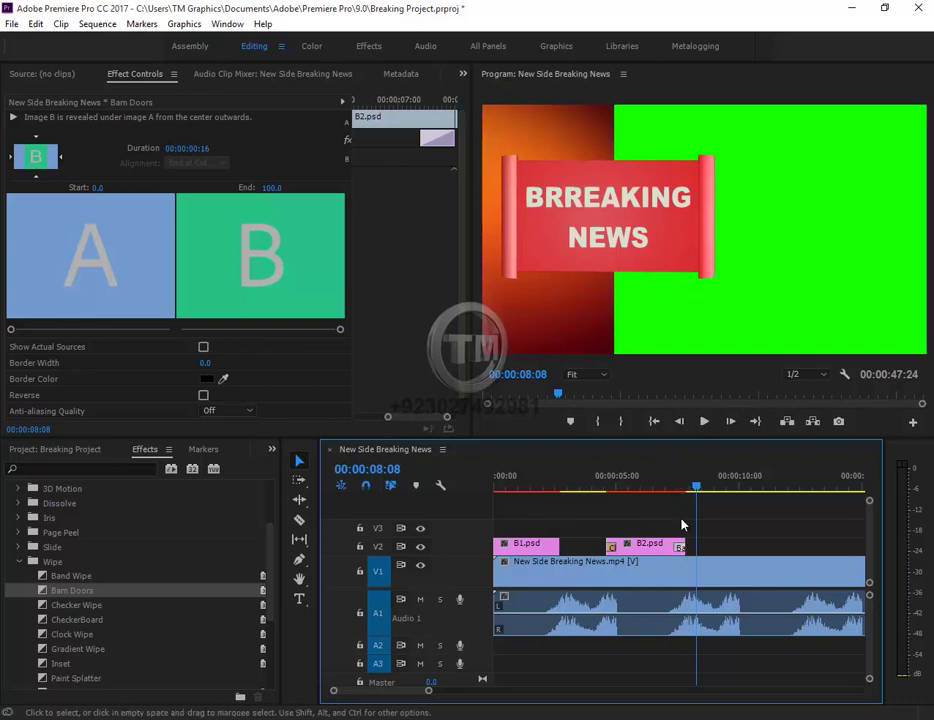
pyautogui.click(682, 524)
pyautogui.moveTo(610, 488); pyautogui.dragTo(680, 490)
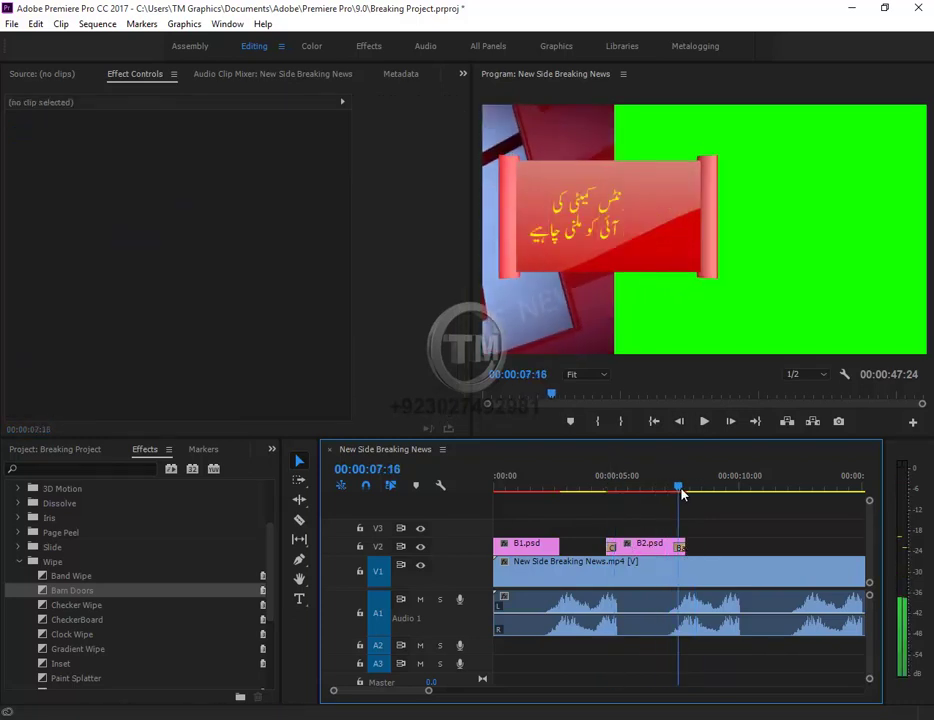
pyautogui.click(680, 548)
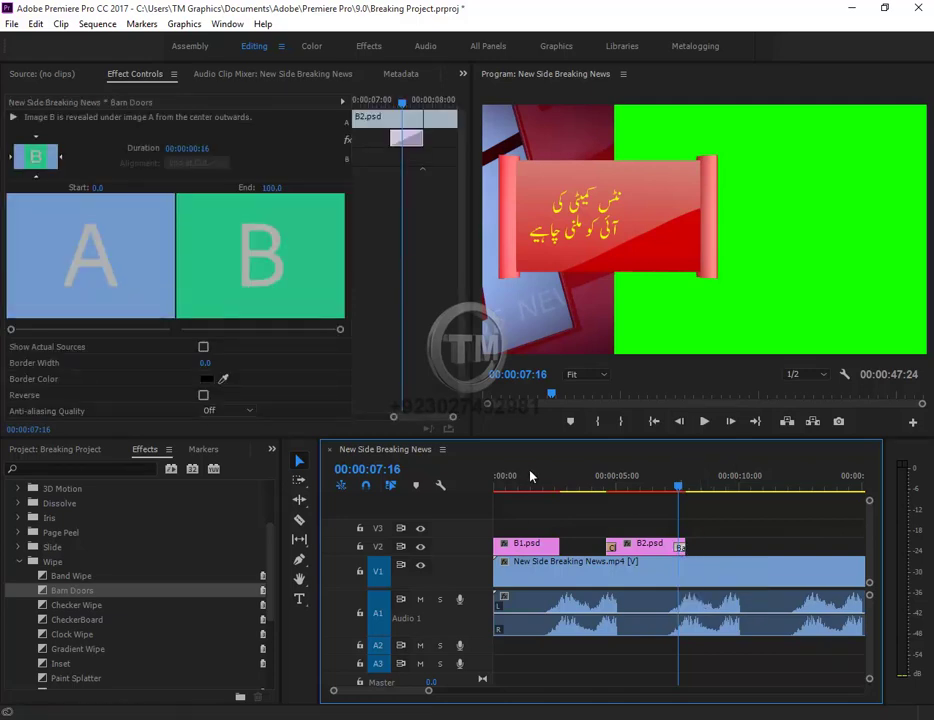
# - Add Barn Doors to B1.psd's out point and play the sequence from the beginning
pyautogui.moveTo(557, 478); pyautogui.dragTo(551, 478)
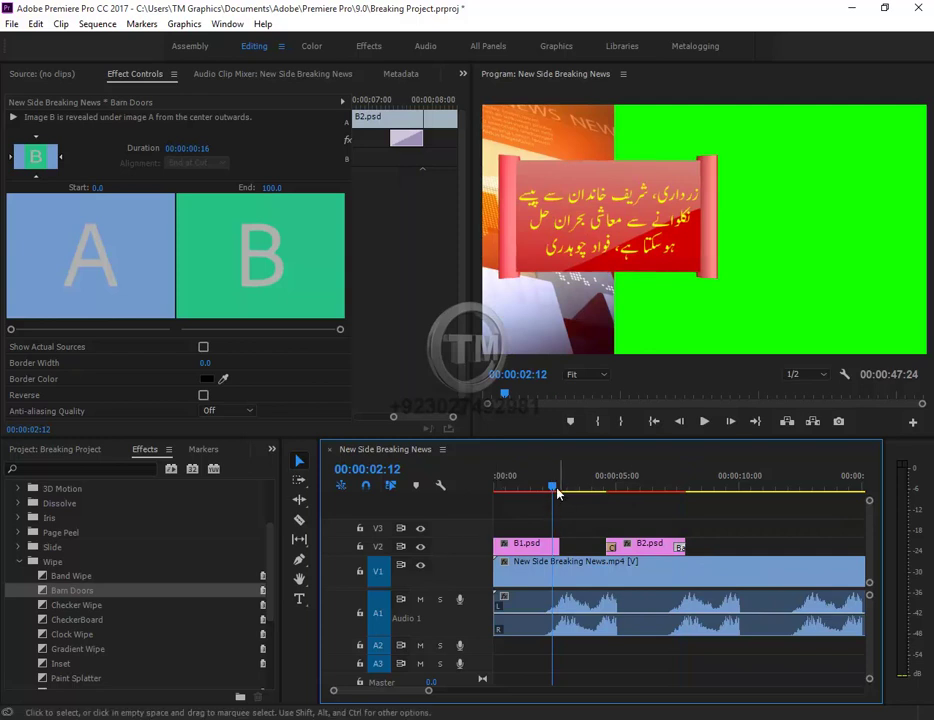
pyautogui.moveTo(549, 489); pyautogui.dragTo(563, 489)
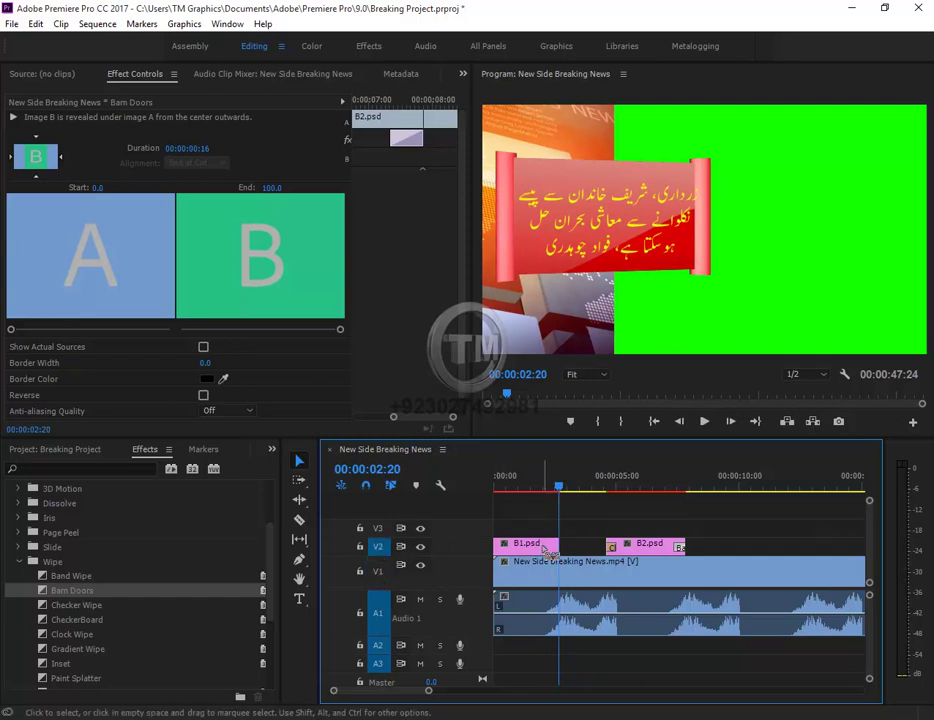
pyautogui.moveTo(549, 551); pyautogui.dragTo(557, 533)
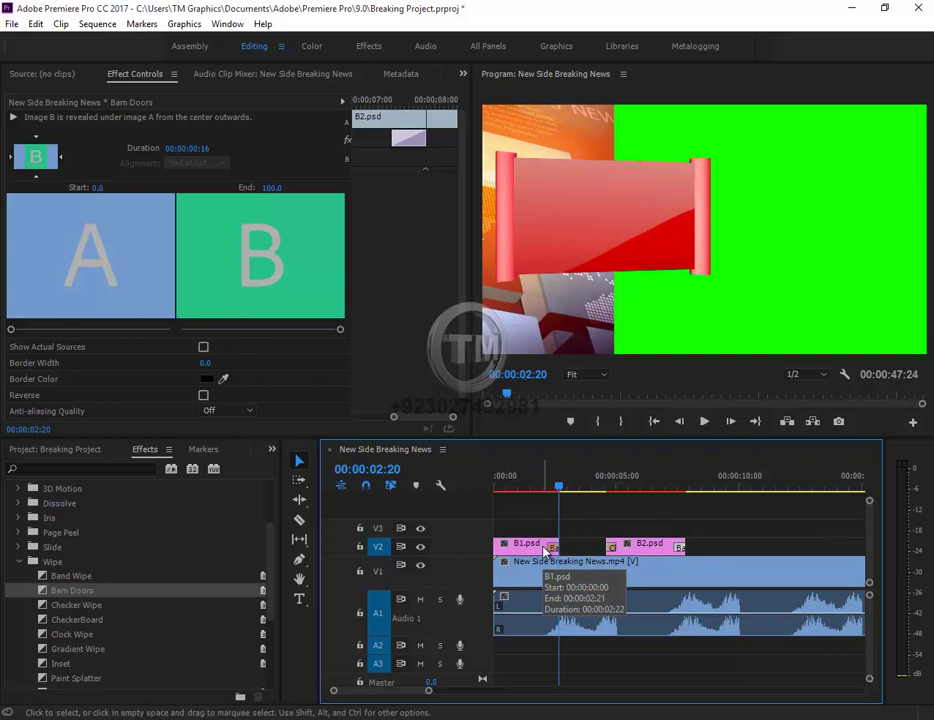
pyautogui.press('Home')
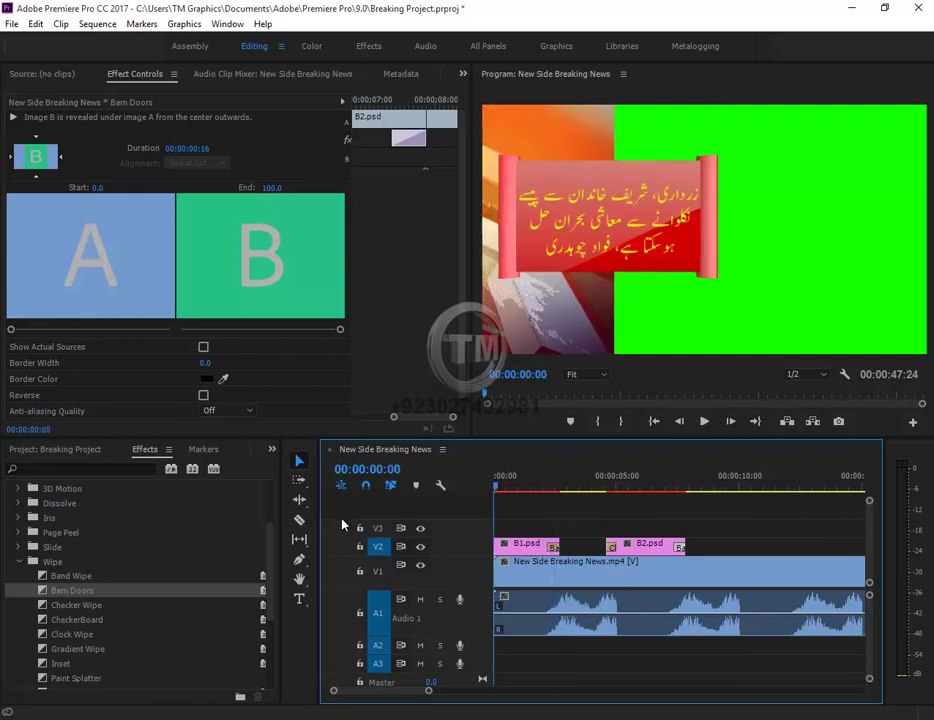
pyautogui.press('space')
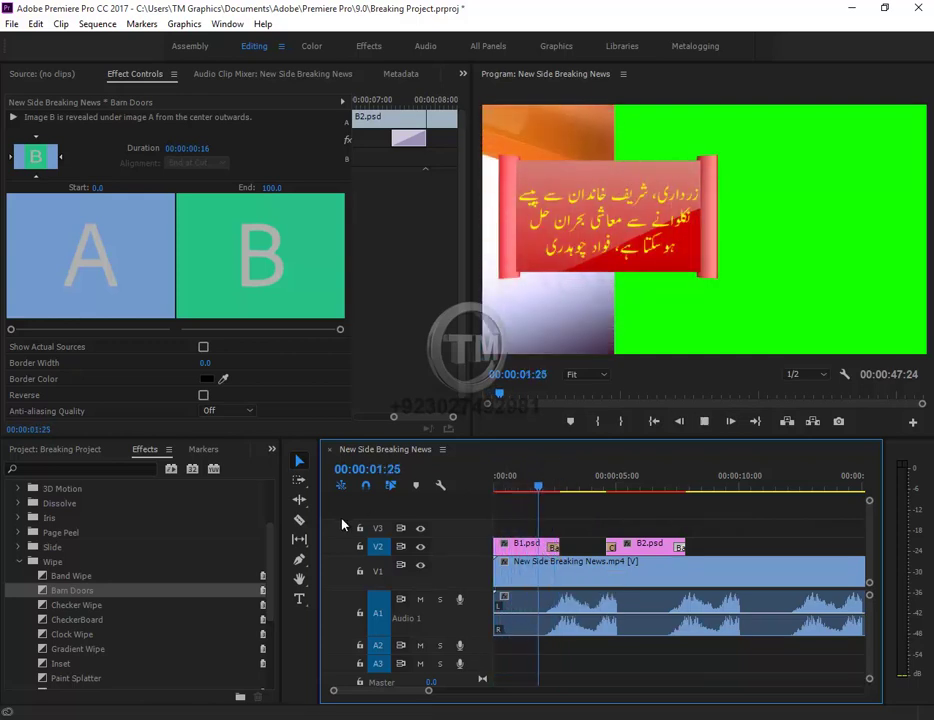
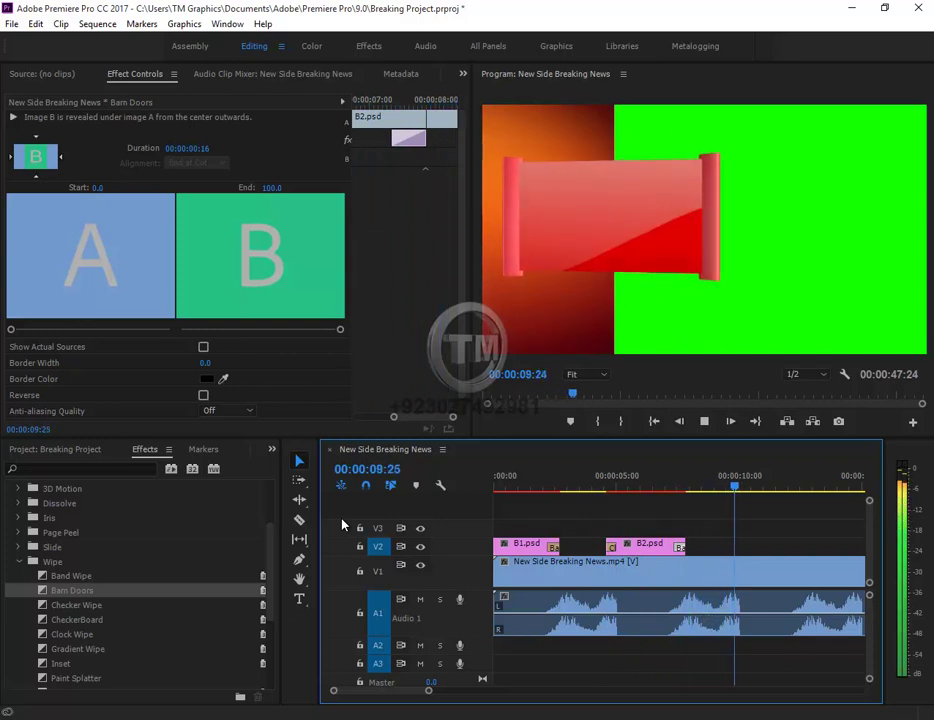
# - Move the stray B3.psd clip from the sequence end to sit above B2.psd near 8 seconds
pyautogui.press('space')
pyautogui.press('-')
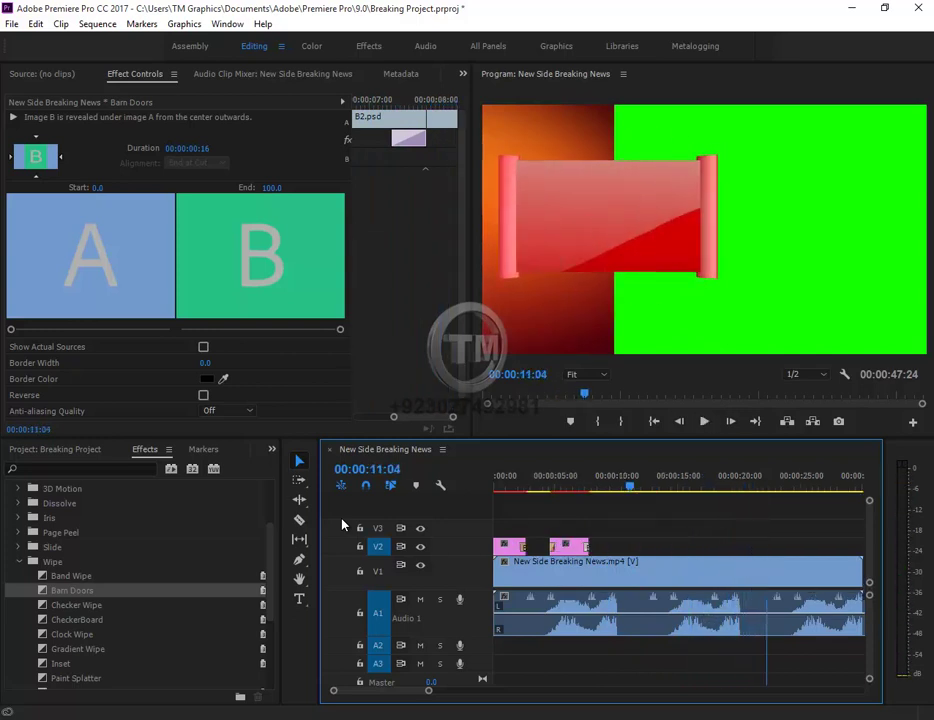
pyautogui.press('\\')
pyautogui.press('\\')
pyautogui.press('\\')
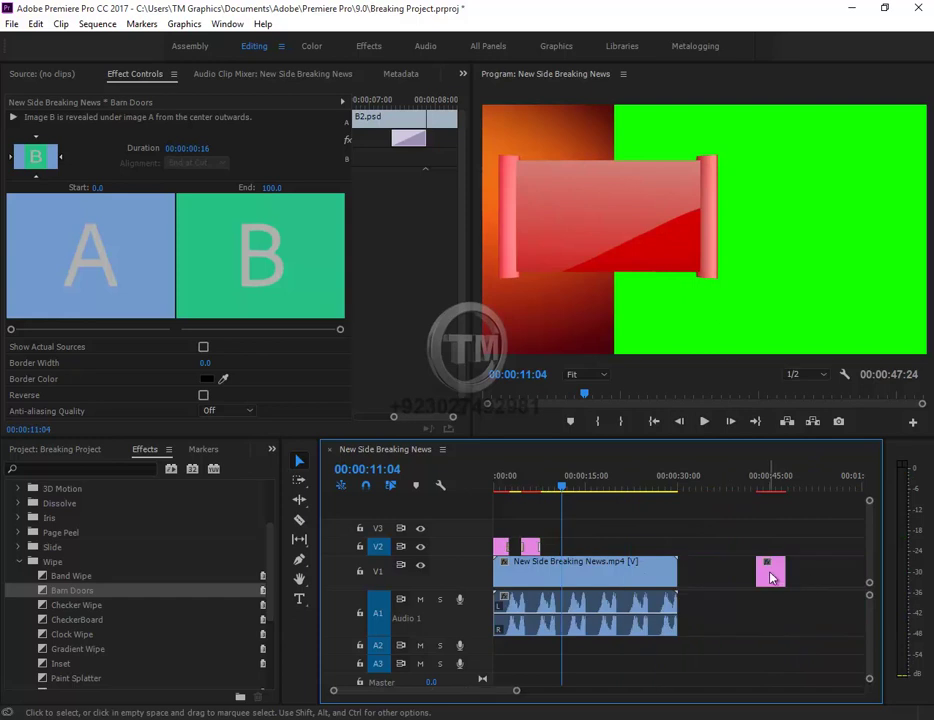
pyautogui.moveTo(771, 577); pyautogui.dragTo(538, 530)
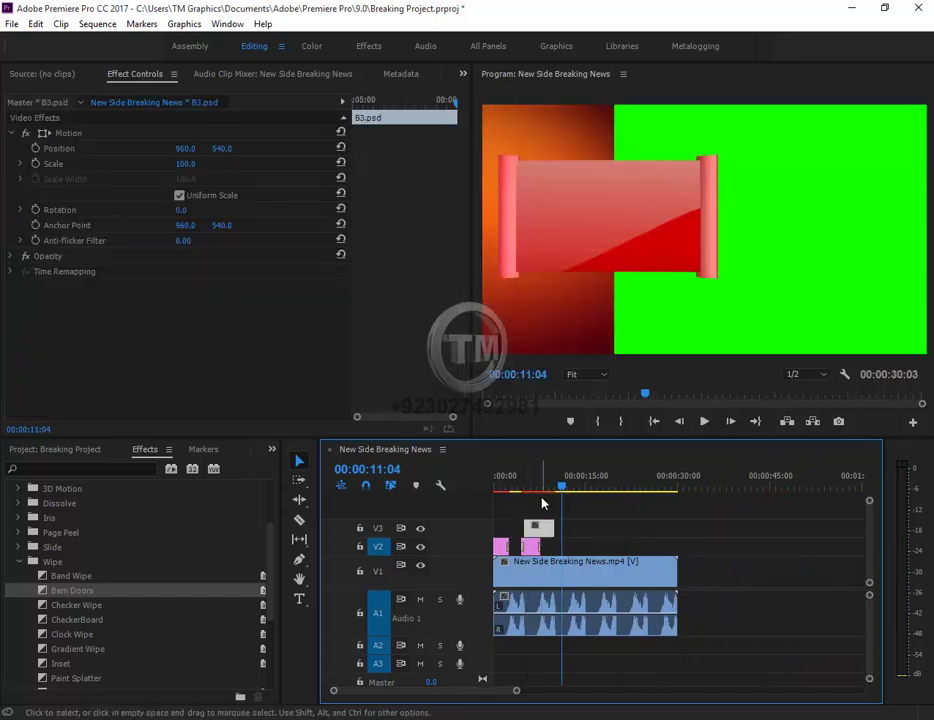
pyautogui.click(532, 492)
pyautogui.press('=')
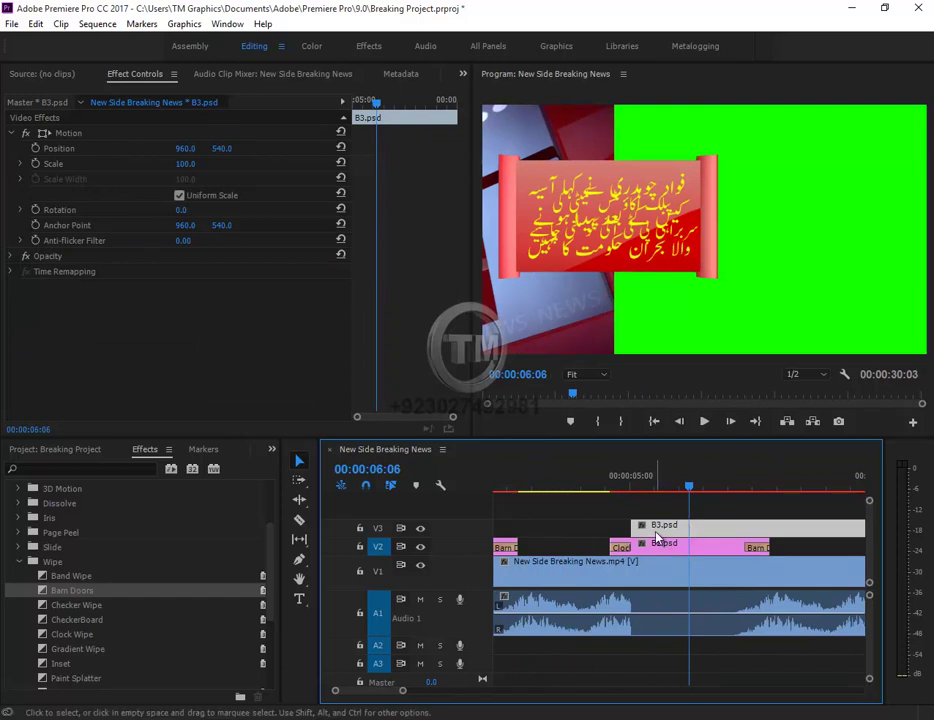
# - Trim B3.psd to B2.psd's length and place it on V2 right after B2.psd
pyautogui.moveTo(657, 538); pyautogui.dragTo(636, 528)
pyautogui.press('-')
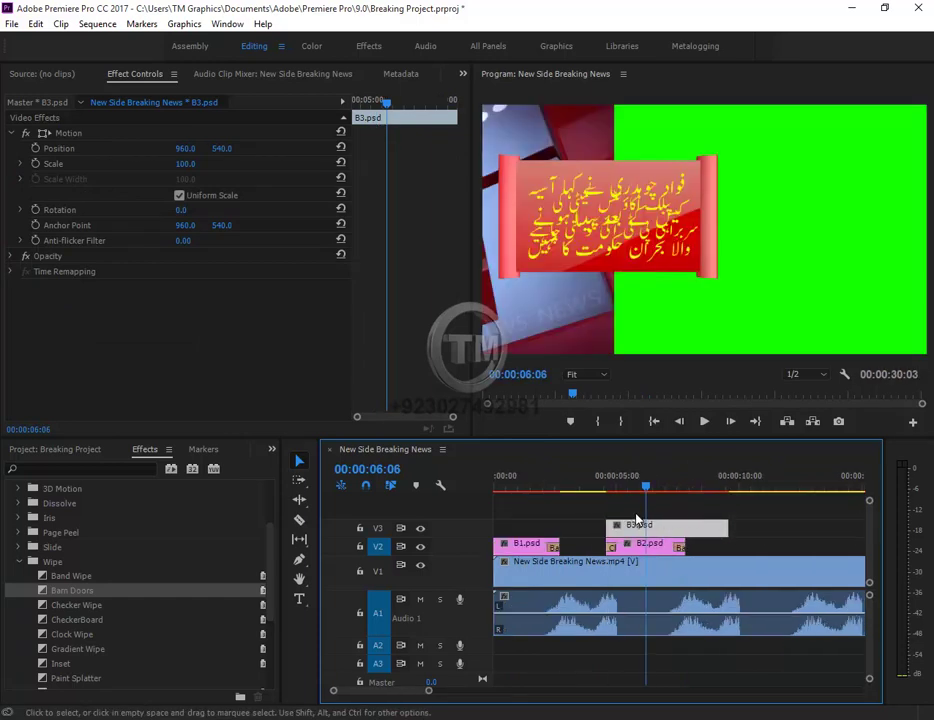
pyautogui.moveTo(726, 525); pyautogui.dragTo(685, 526)
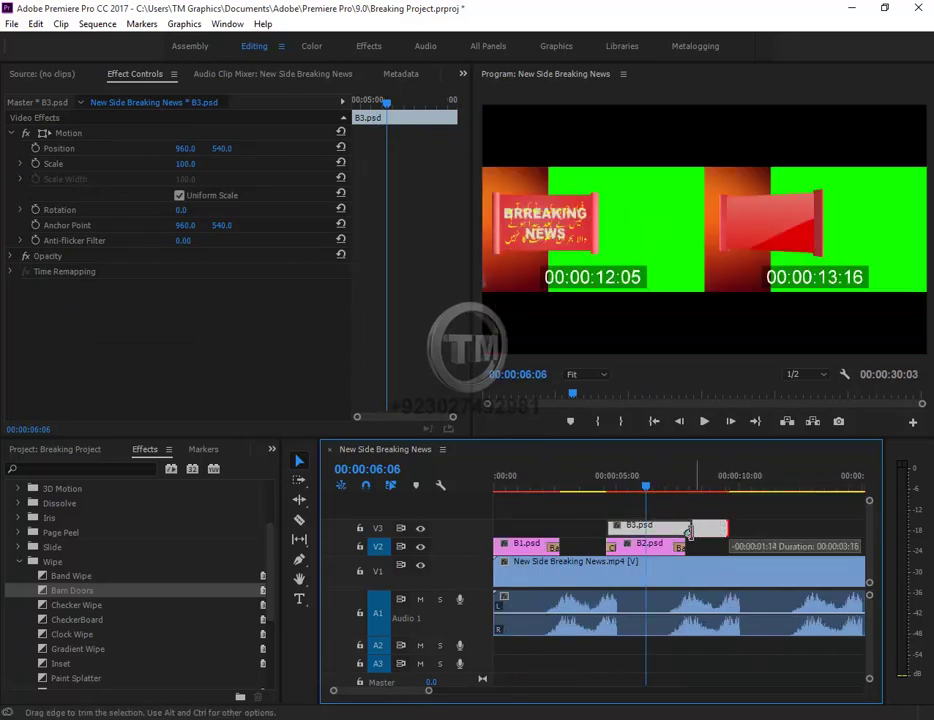
pyautogui.moveTo(622, 538); pyautogui.dragTo(760, 546)
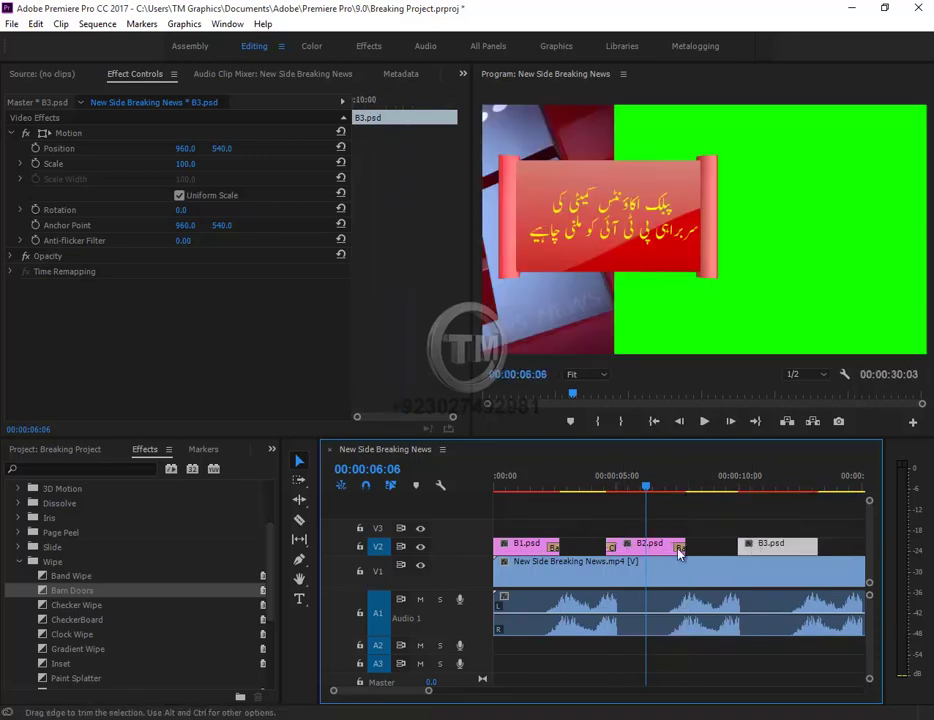
# - Give B3.psd the same Clock Wipe opening transition as B2.psd
pyautogui.click(612, 548)
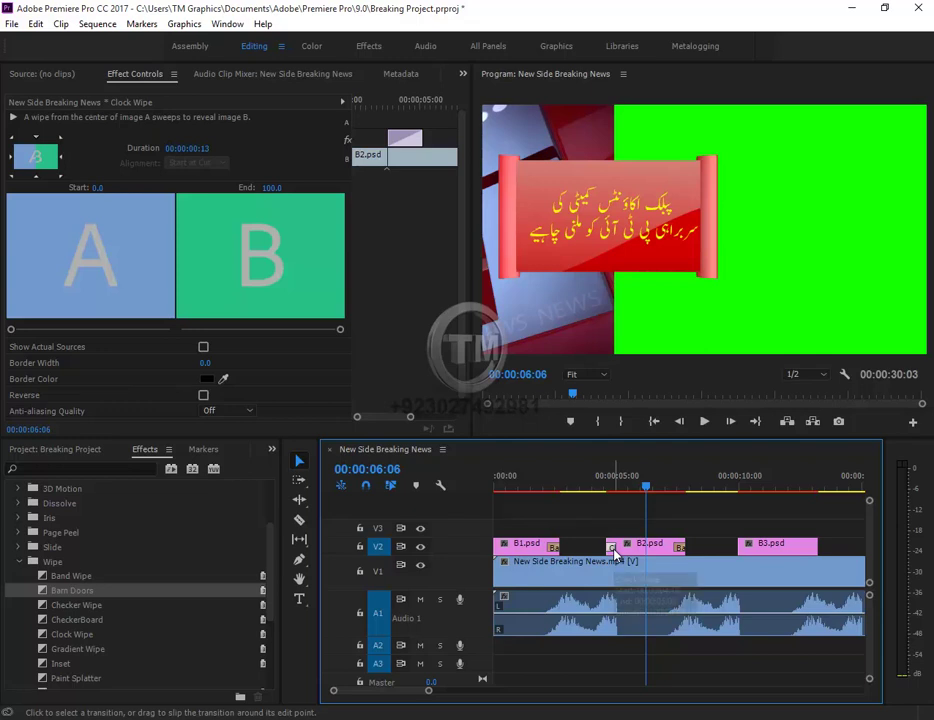
pyautogui.click(607, 519)
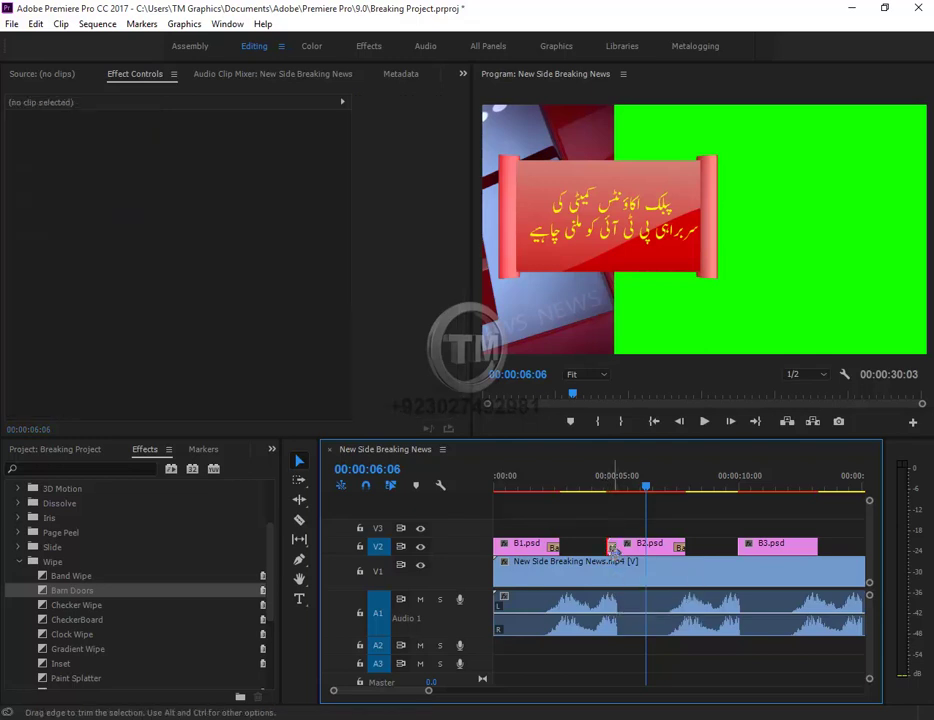
pyautogui.click(613, 549)
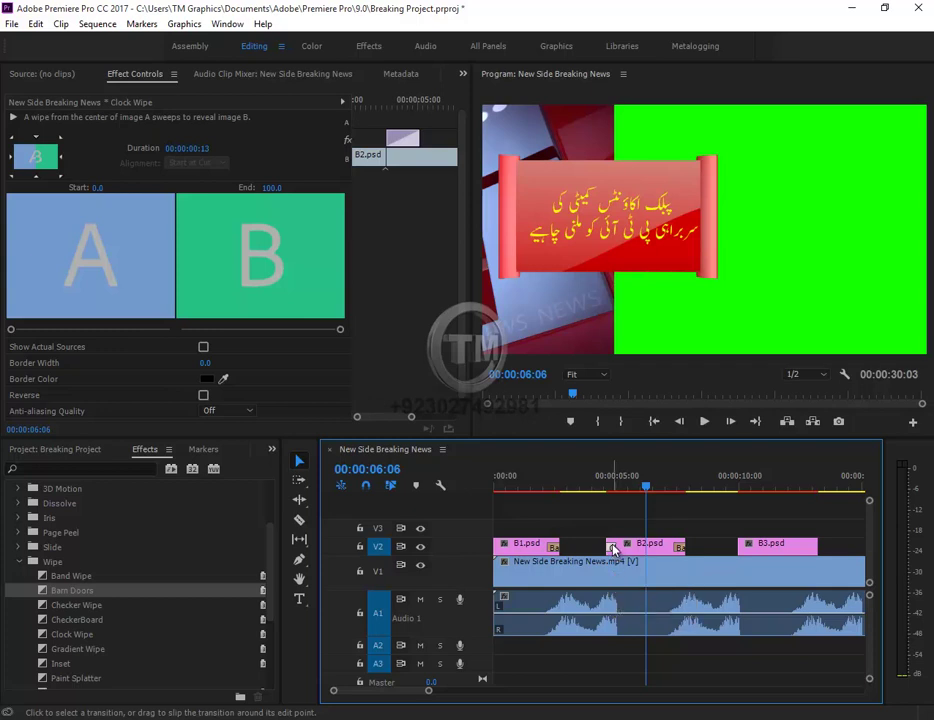
pyautogui.moveTo(740, 487); pyautogui.dragTo(740, 491)
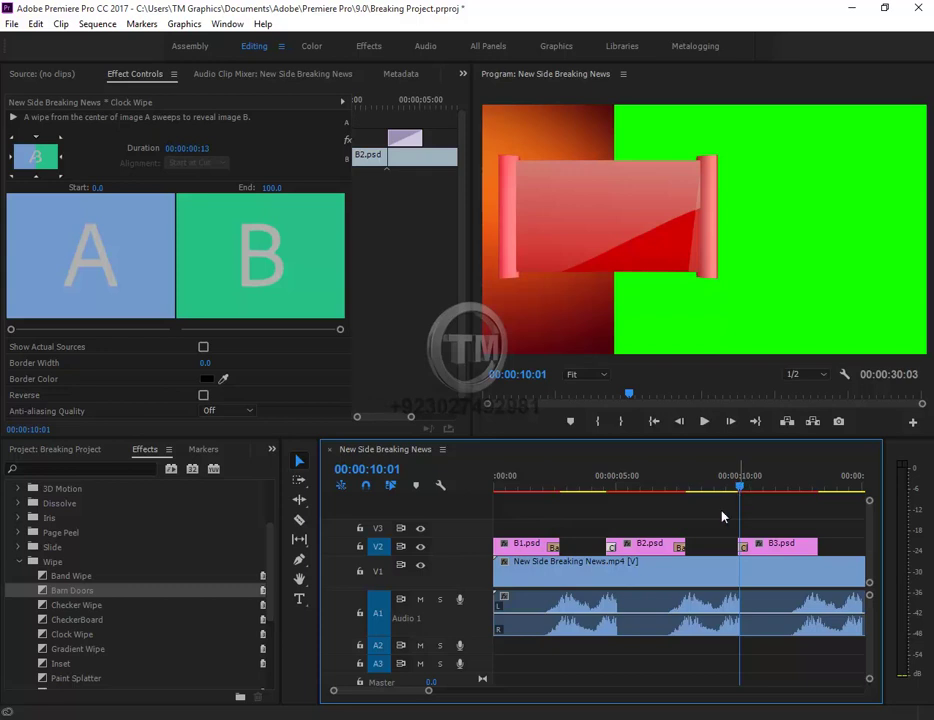
# - Add B2.psd's Barn Doors closing transition to B3.psd's end and save the project
pyautogui.click(680, 548)
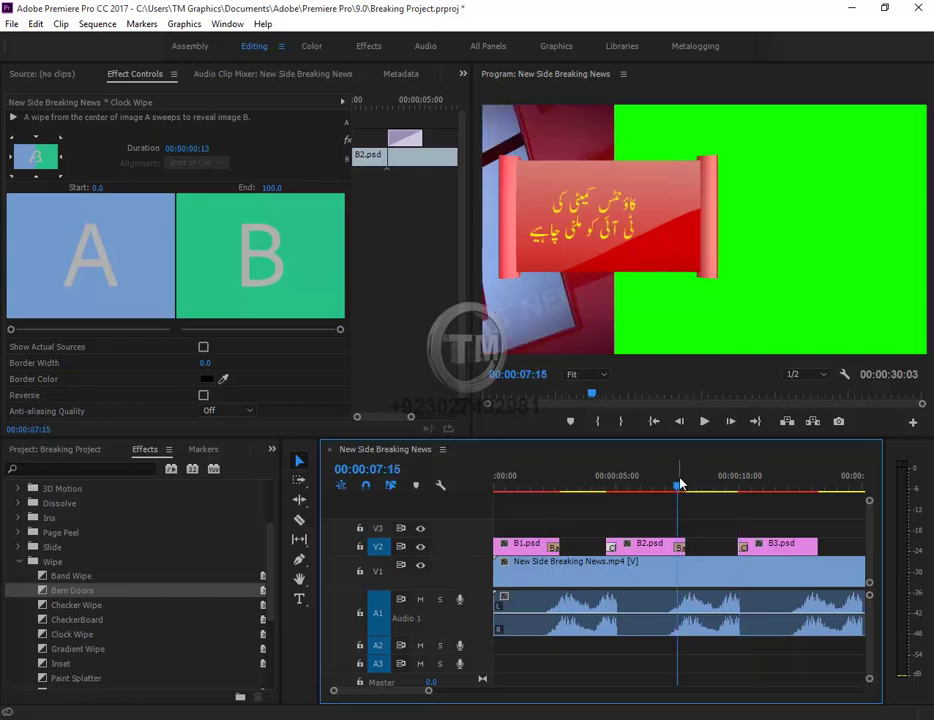
pyautogui.click(680, 550)
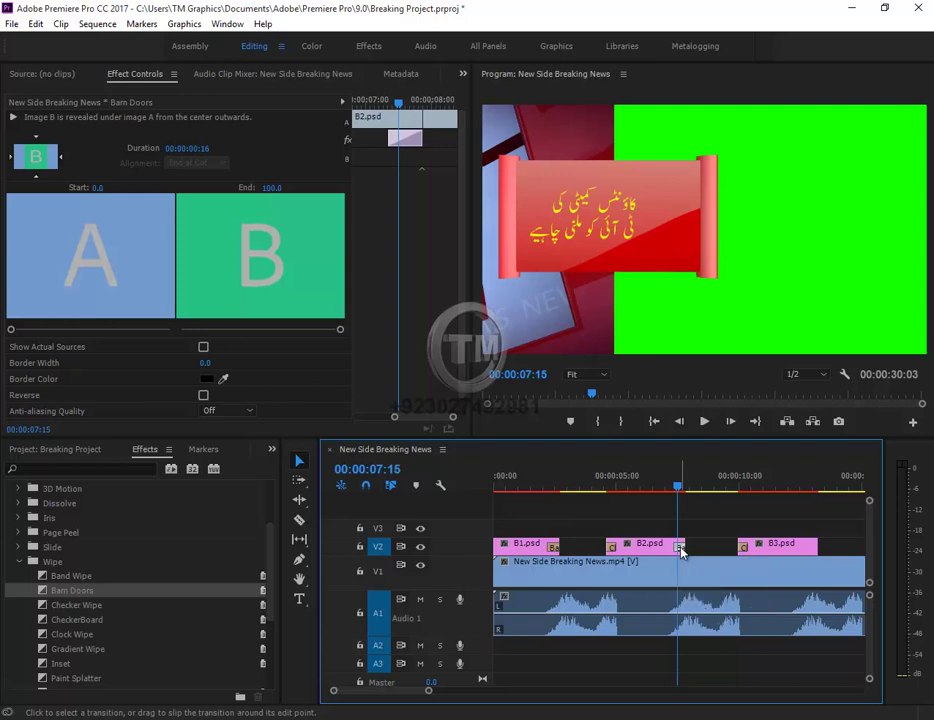
pyautogui.hotkey('ctrl', 's')
pyautogui.click(815, 482)
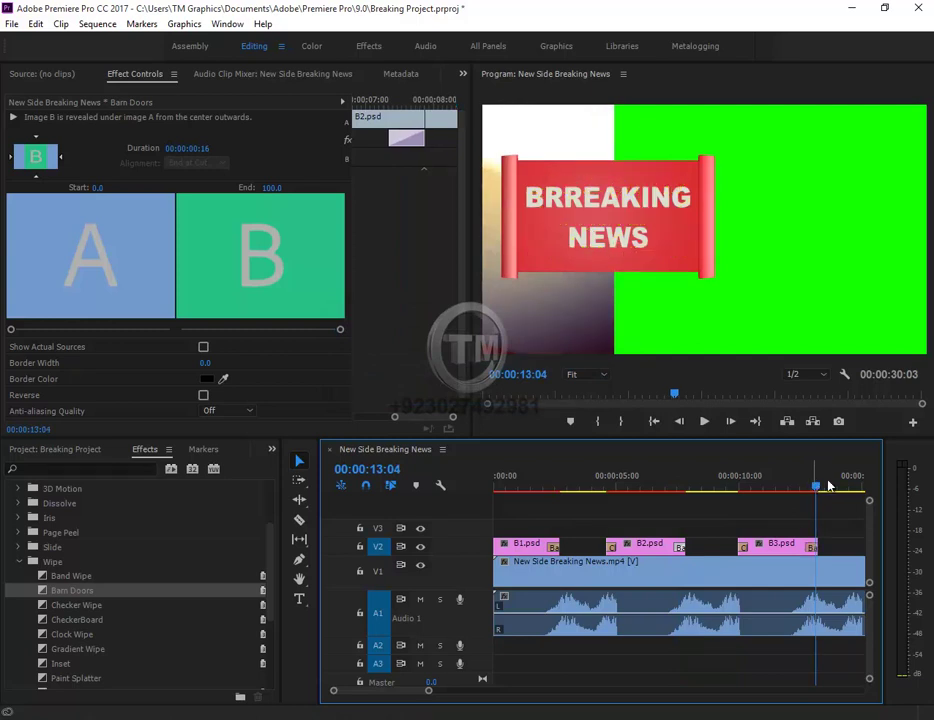
# - Play back the B3.psd Urdu banner from about 12 seconds to review its ending
pyautogui.moveTo(816, 488); pyautogui.dragTo(797, 497)
pyautogui.press('space')
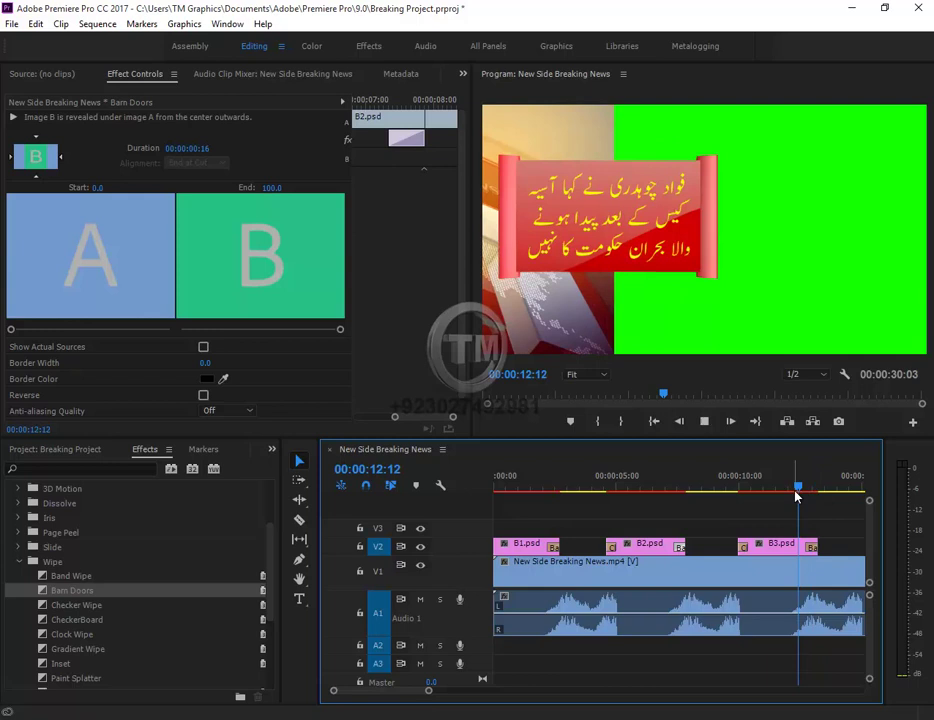
pyautogui.press('space')
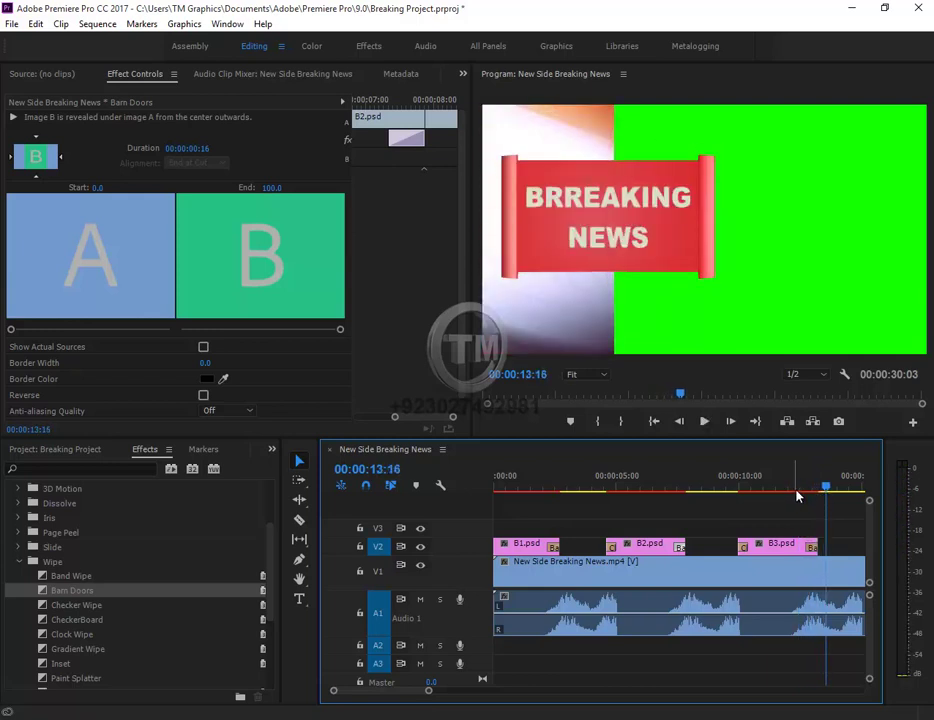
pyautogui.moveTo(805, 487)
pyautogui.mouseDown()
pyautogui.moveTo(813, 480)
pyautogui.moveTo(805, 484)
pyautogui.mouseUp()
# - Trim B3.psd's end slightly shorter and replay its ending to check the cut
pyautogui.moveTo(818, 549); pyautogui.dragTo(810, 549)
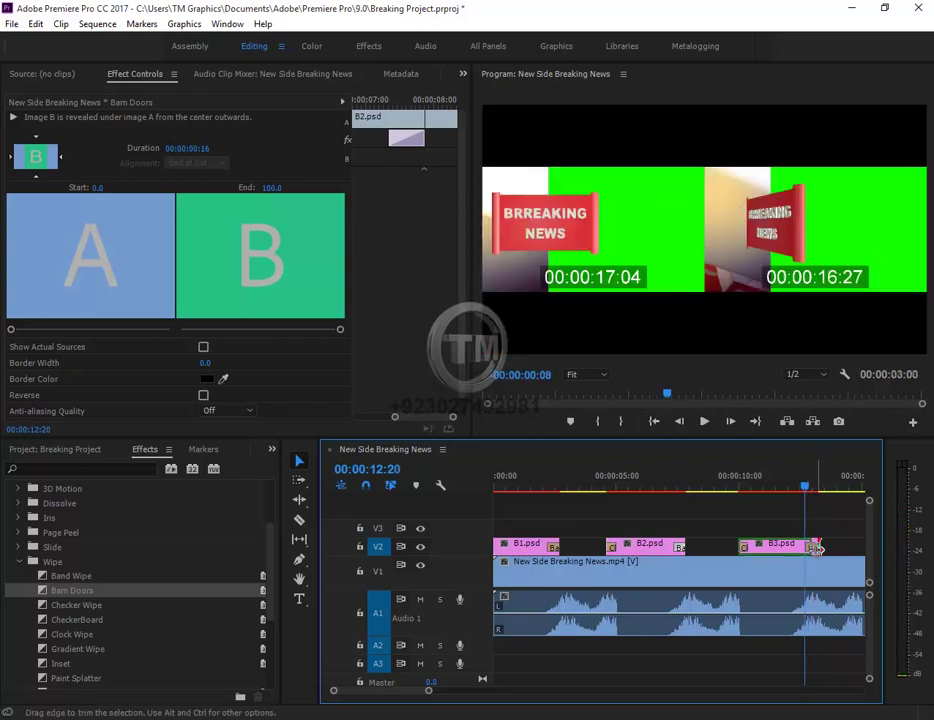
pyautogui.moveTo(808, 484); pyautogui.dragTo(796, 479)
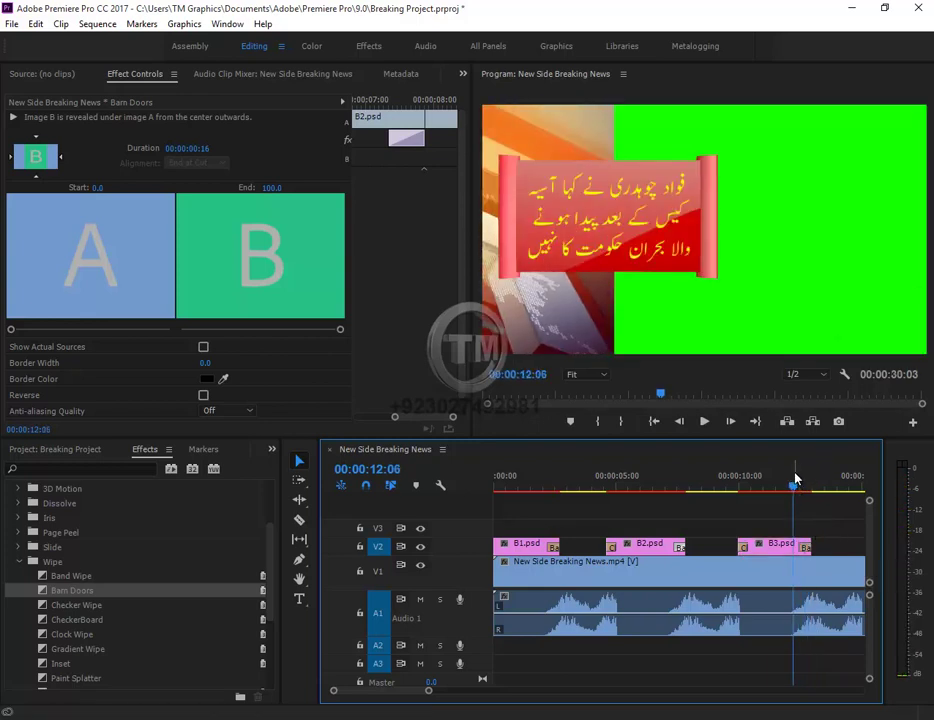
pyautogui.press('space')
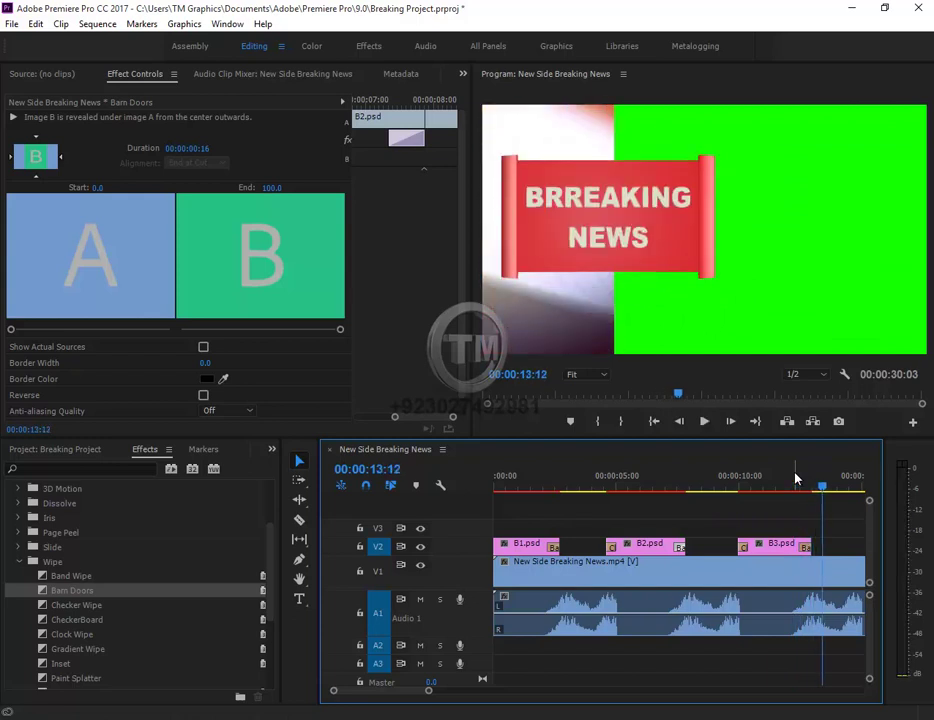
pyautogui.moveTo(796, 480); pyautogui.dragTo(796, 484)
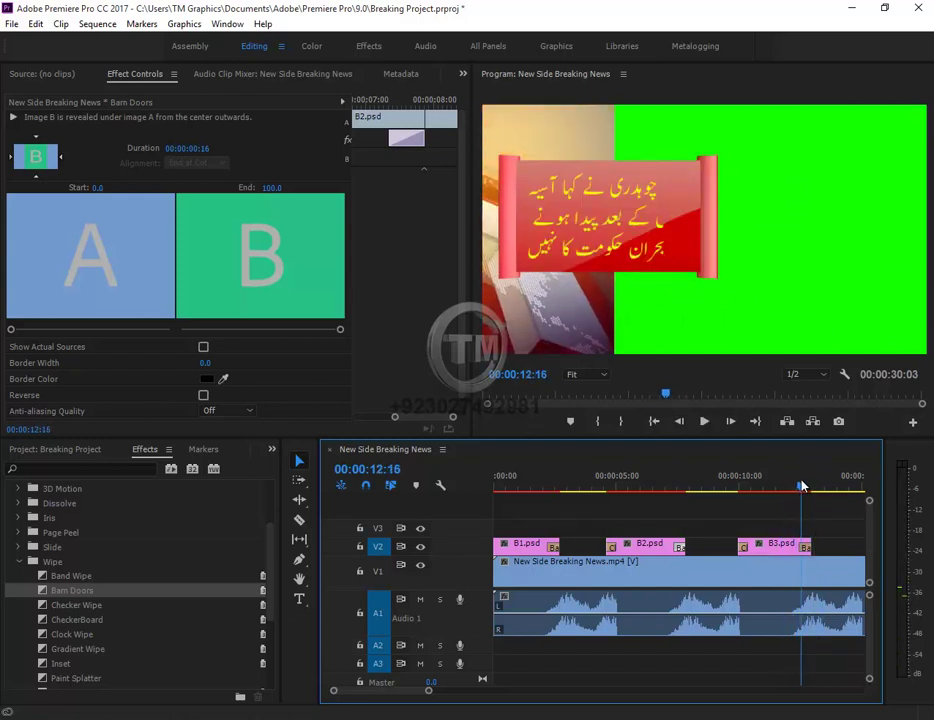
pyautogui.press('space')
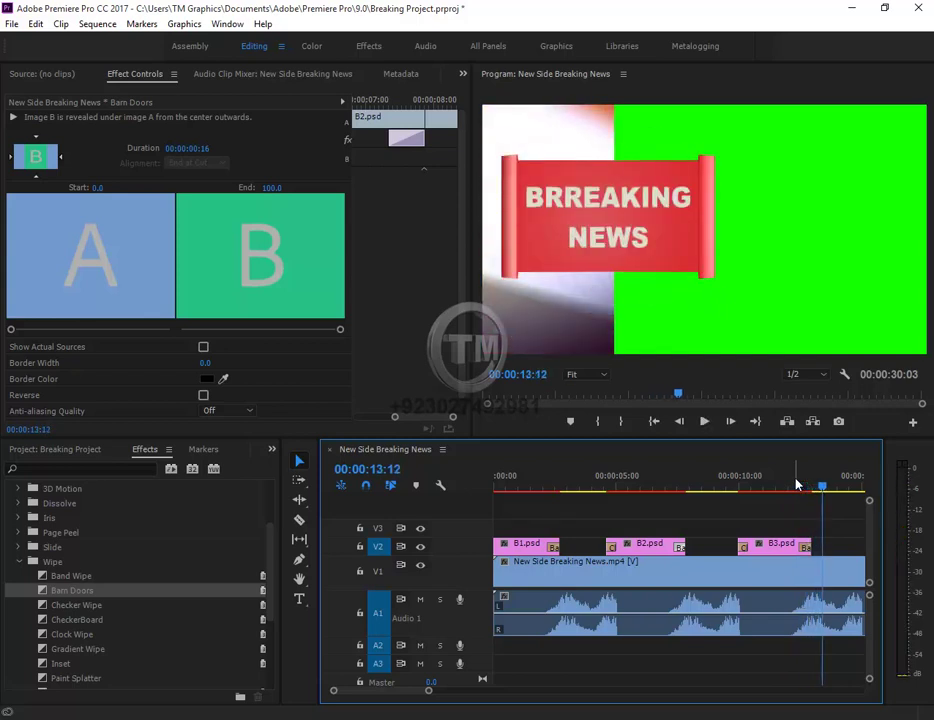
# - Return to the sequence start and select all three banner clips on V2
pyautogui.press('-')
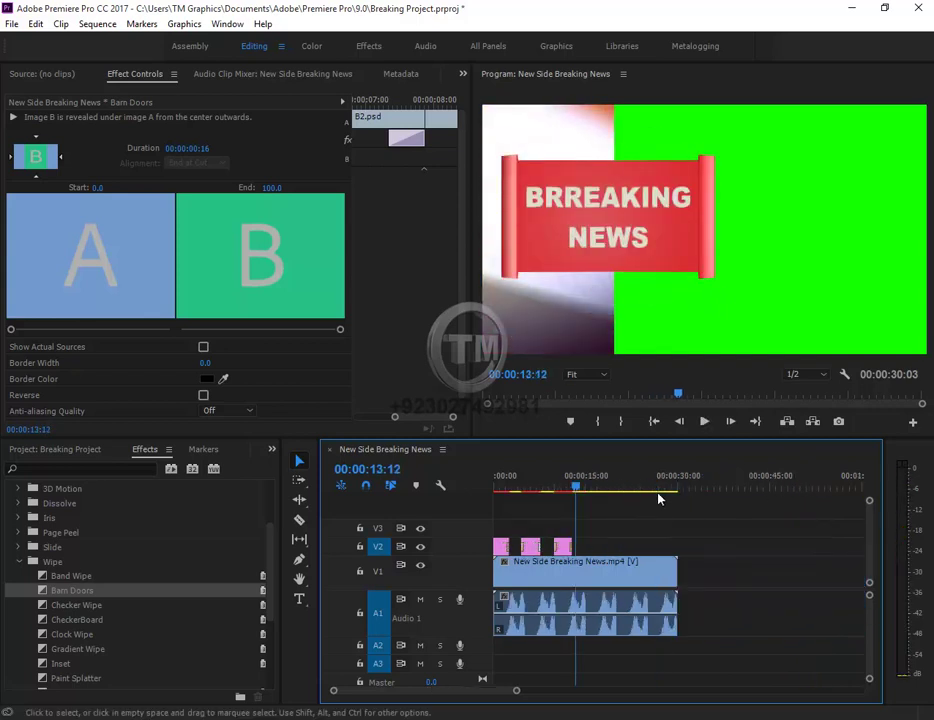
pyautogui.press('Home')
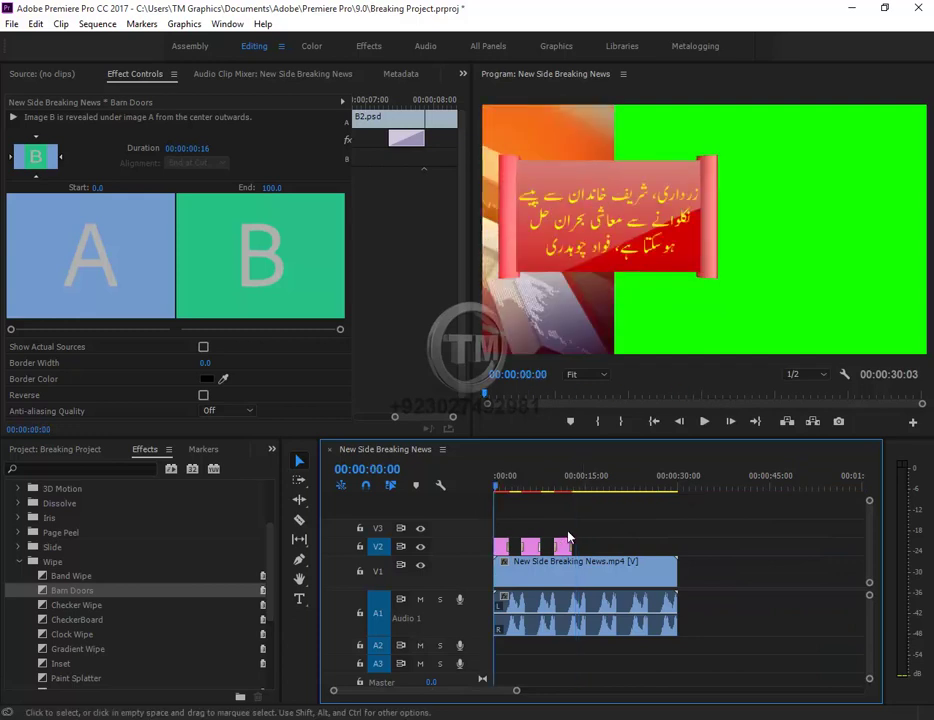
pyautogui.moveTo(576, 531); pyautogui.dragTo(501, 557)
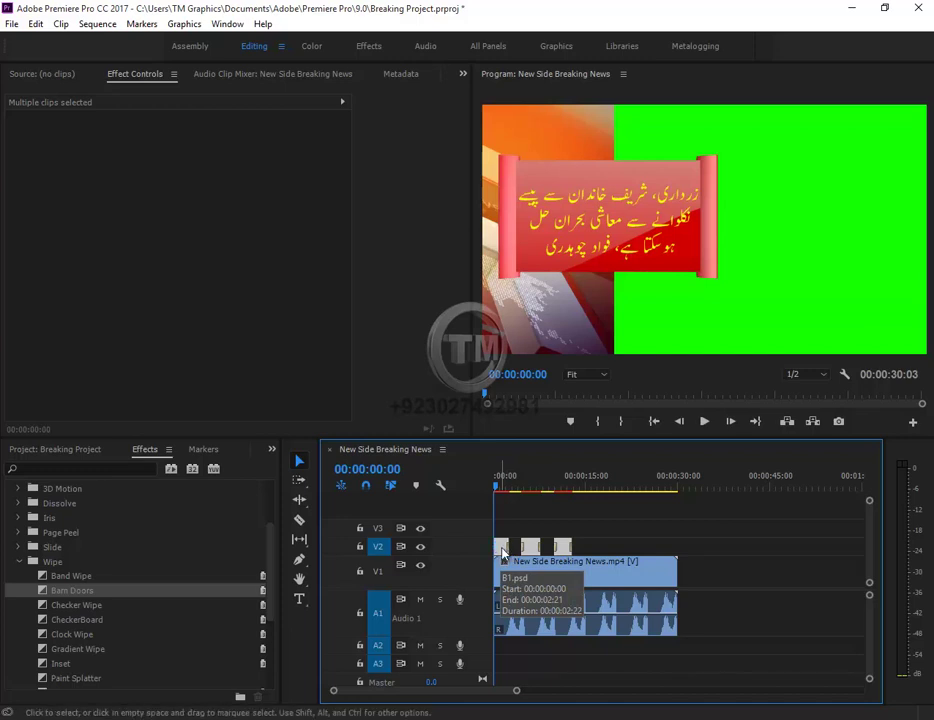
# - Set the playhead to 00:00:14:20 and shift the banner clips later on the timeline
pyautogui.moveTo(580, 490); pyautogui.dragTo(589, 498)
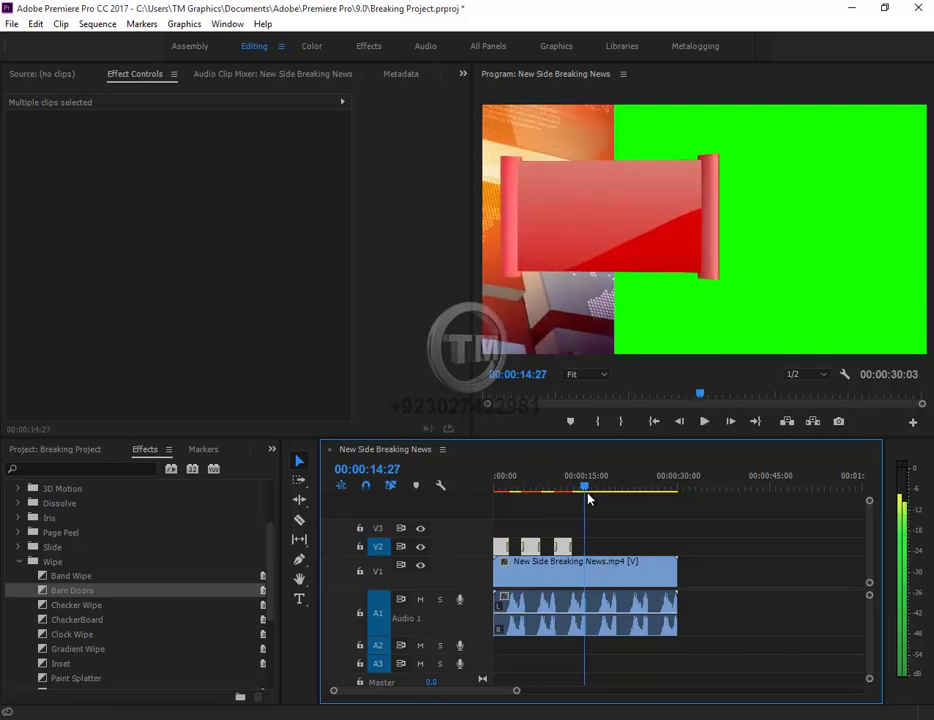
pyautogui.hotkey('ctrl', 'v')
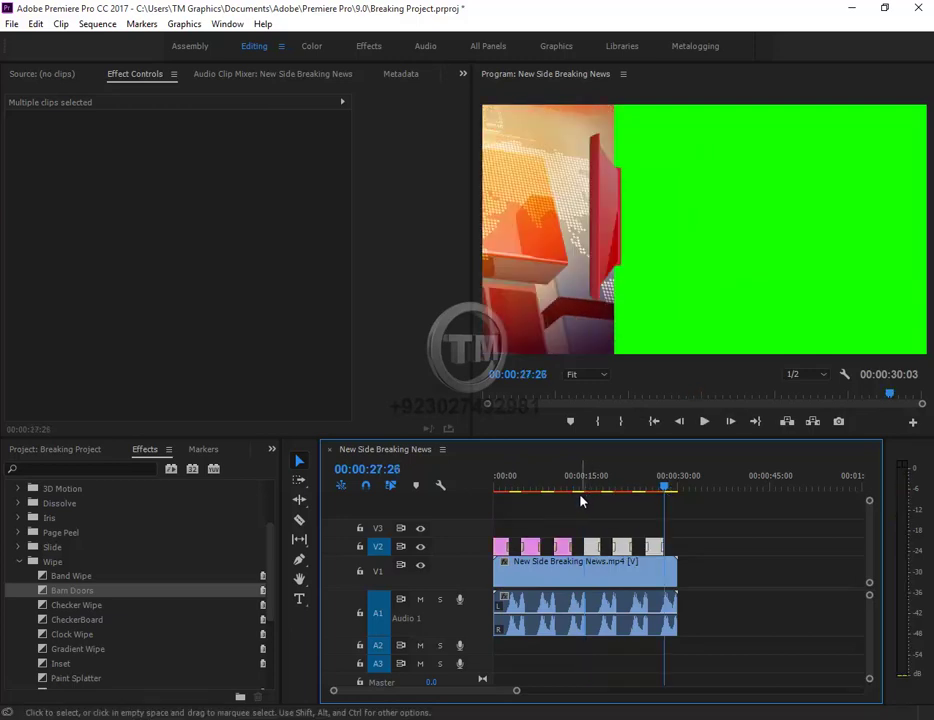
pyautogui.hotkey('ctrl', 'z')
pyautogui.press('=')
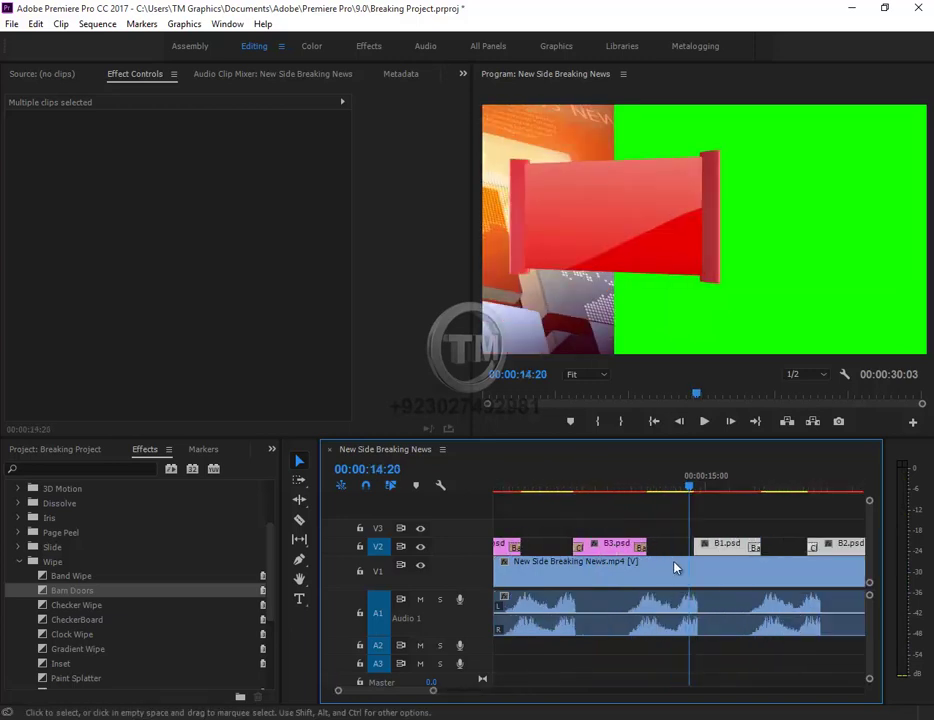
pyautogui.press('-')
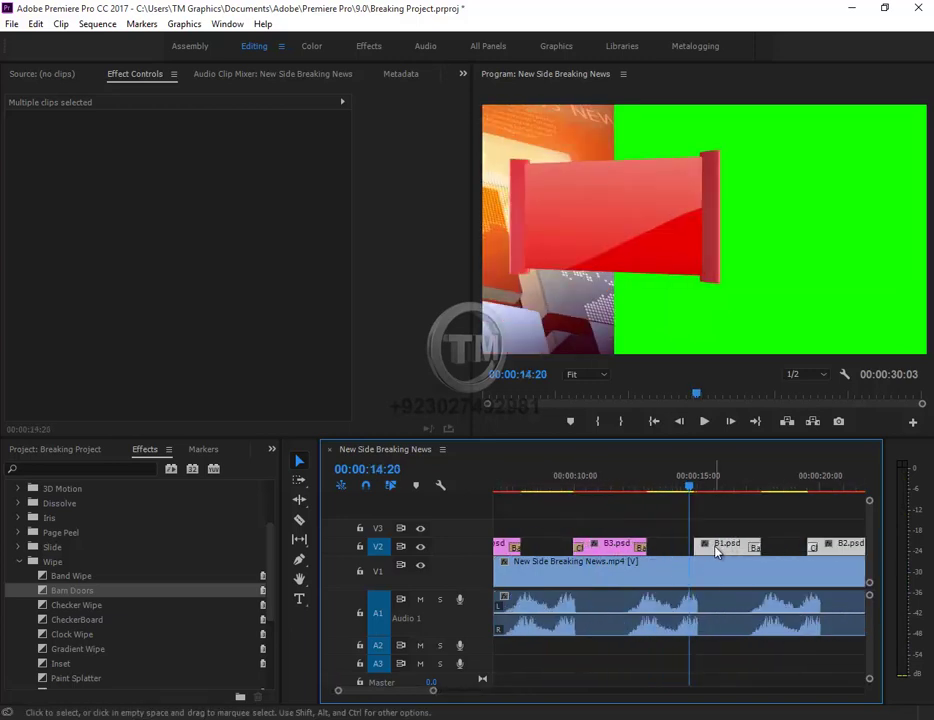
pyautogui.moveTo(715, 551); pyautogui.dragTo(717, 551)
pyautogui.moveTo(711, 551); pyautogui.dragTo(715, 548)
pyautogui.press('\\')
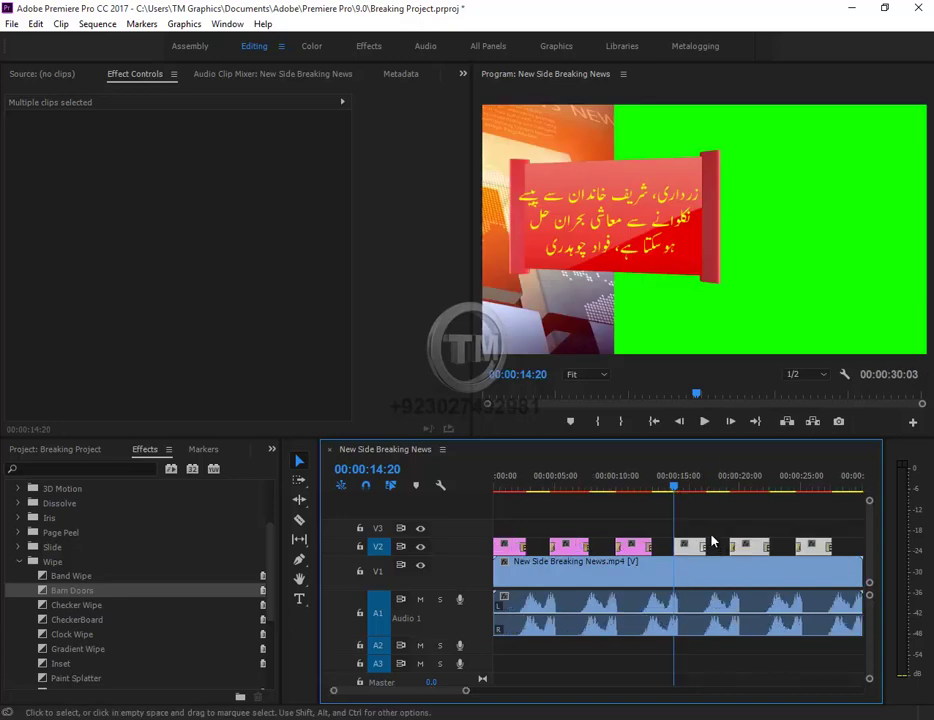
# - Add default transitions between the banner clips and preview them from 14:16
pyautogui.hotkey('shift', 'd')
pyautogui.press('=')
pyautogui.click(711, 537)
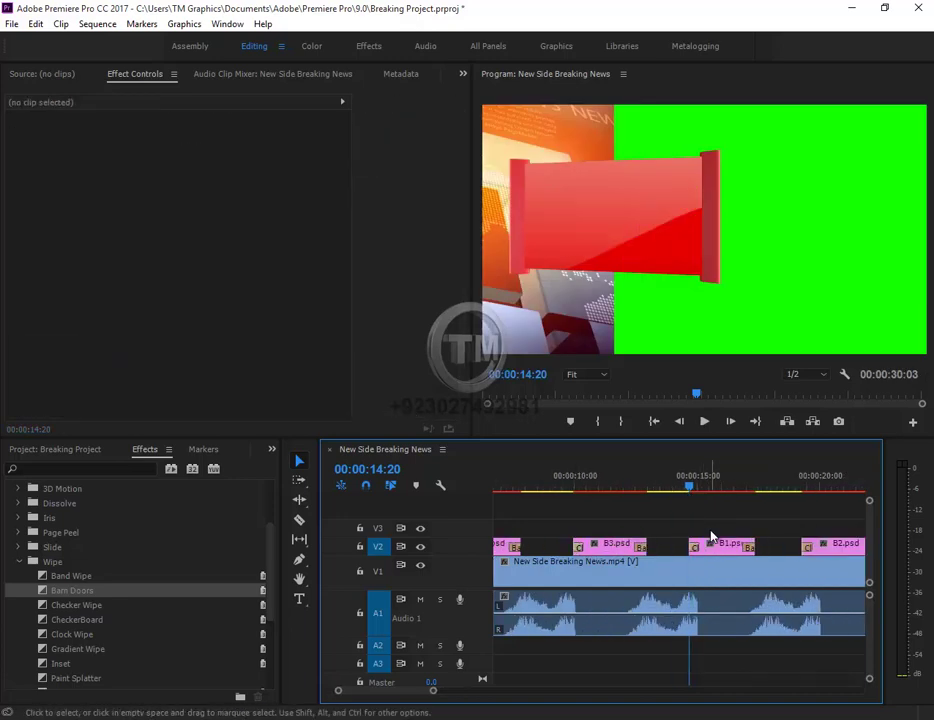
pyautogui.click(688, 483)
pyautogui.press('space')
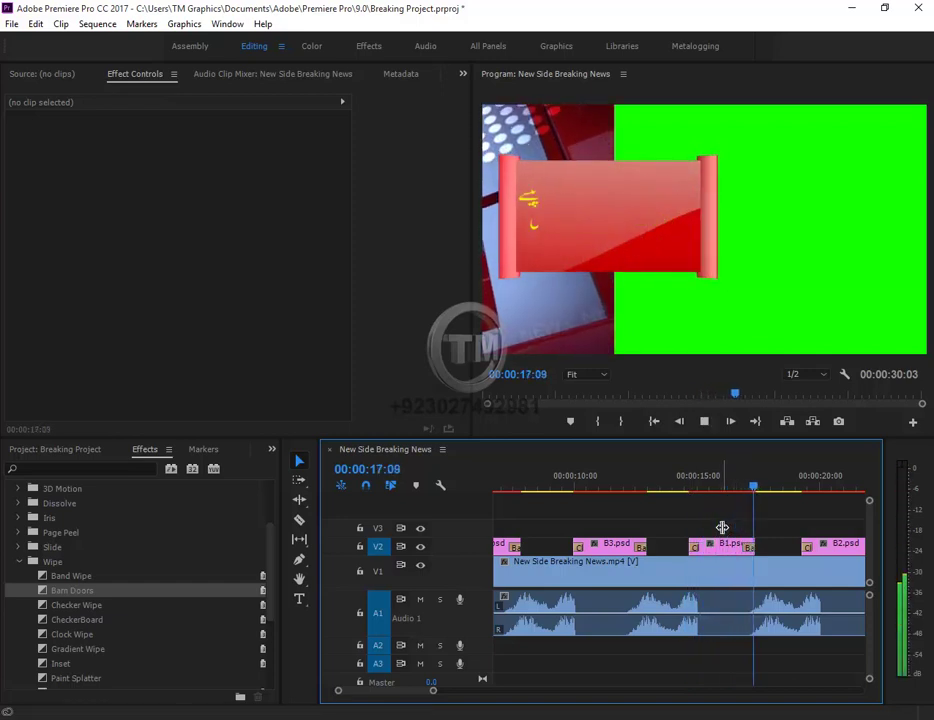
pyautogui.press('-')
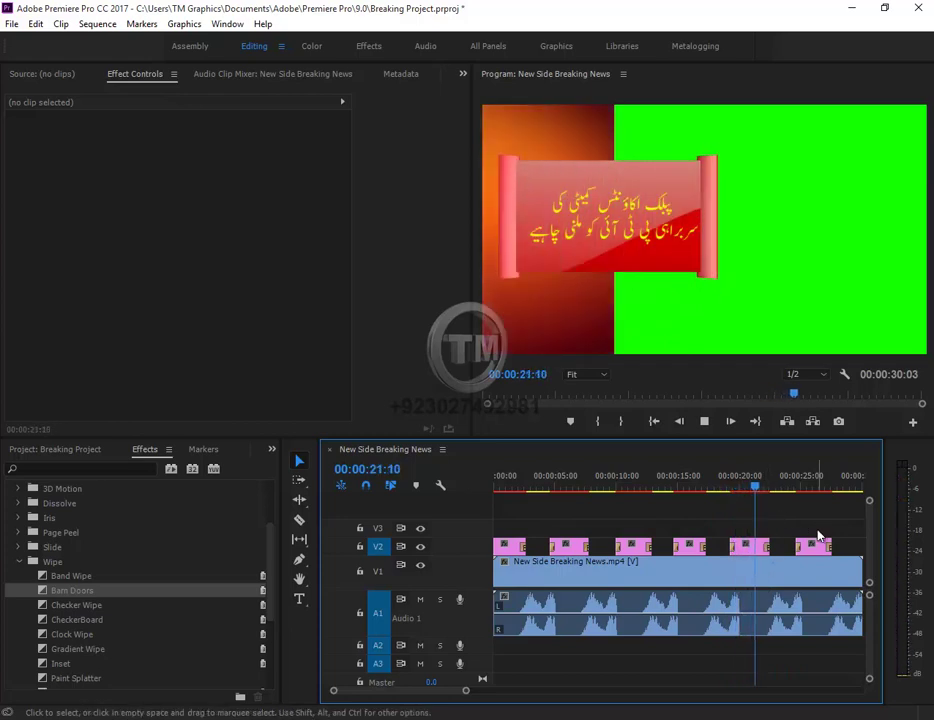
pyautogui.press('-')
pyautogui.press('=')
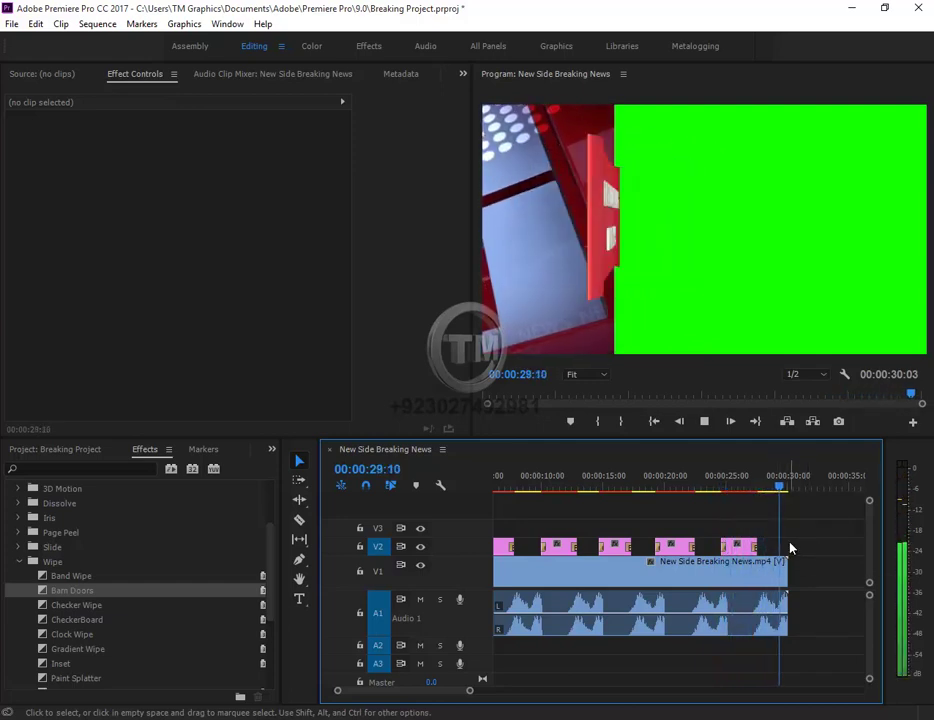
pyautogui.press('-')
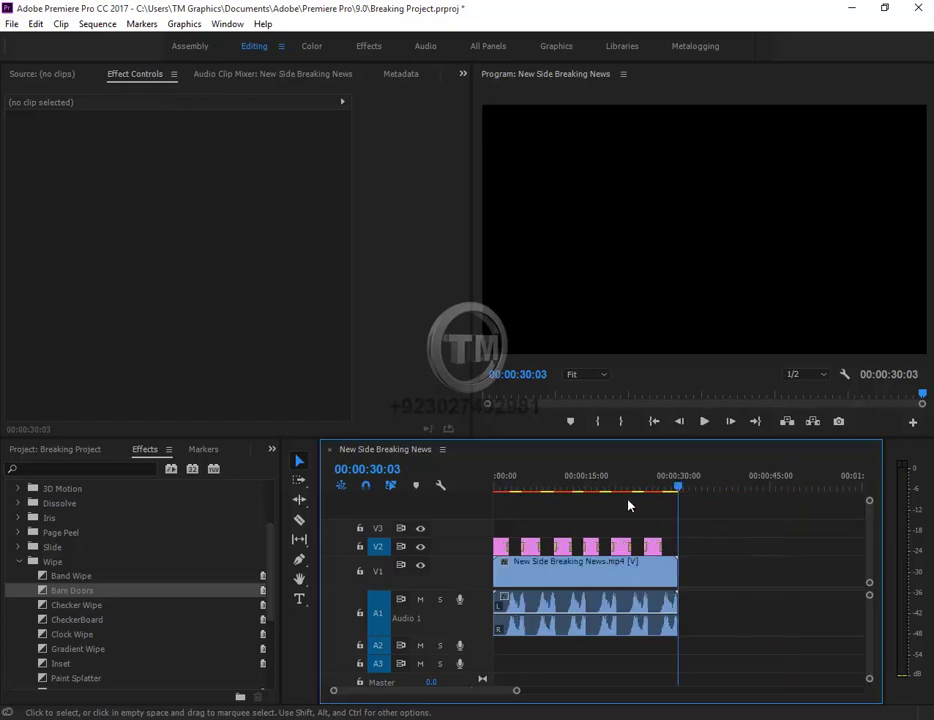
# - Return to the sequence start and save the Breaking Project
pyautogui.press('Home')
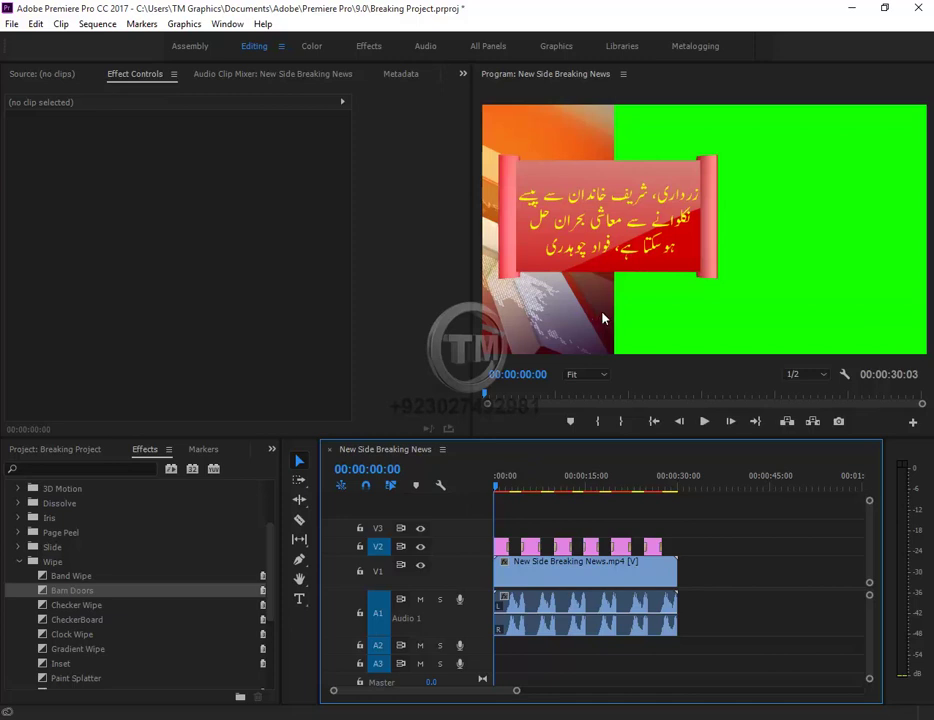
pyautogui.hotkey('ctrl', 's')
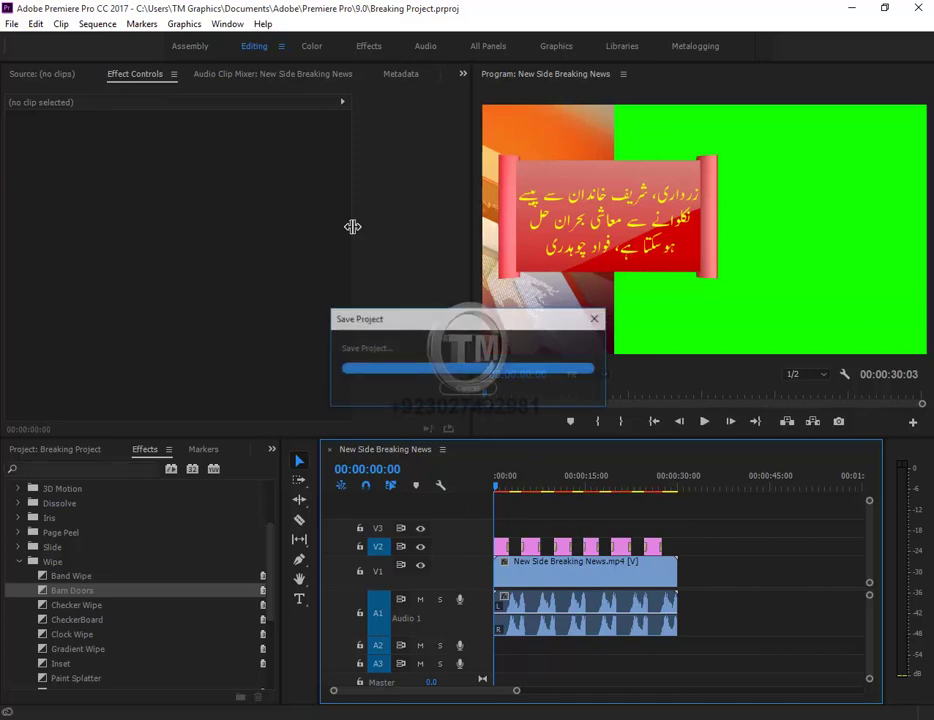
pyautogui.click(789, 308)
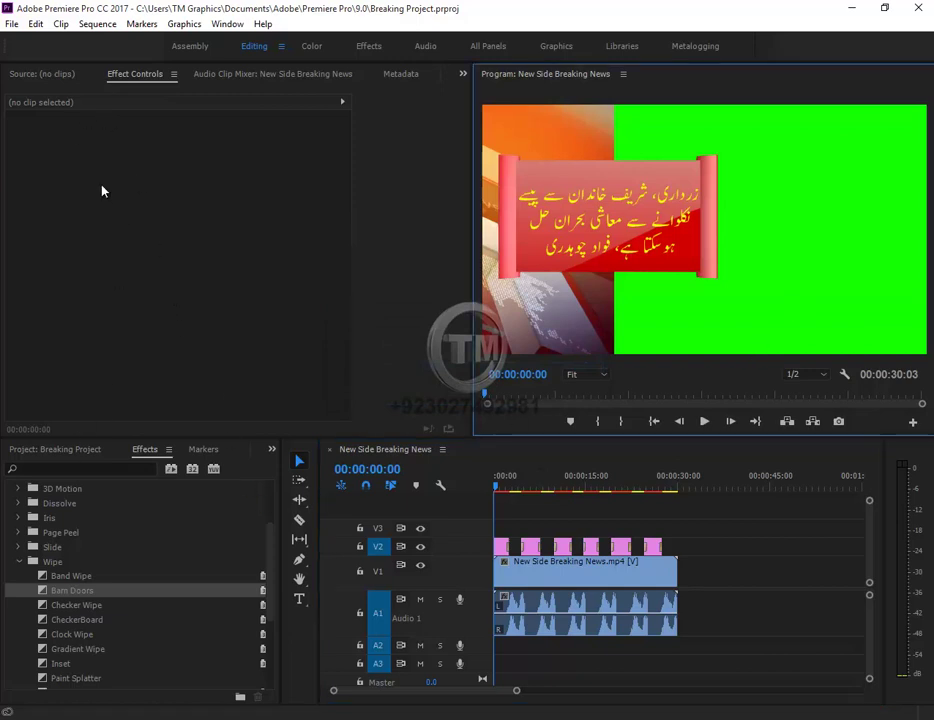
pyautogui.hotkey('shift', '2')
# - Find Color Key in the Effects panel and apply it to the New Side Breaking News clip
pyautogui.click(143, 463)
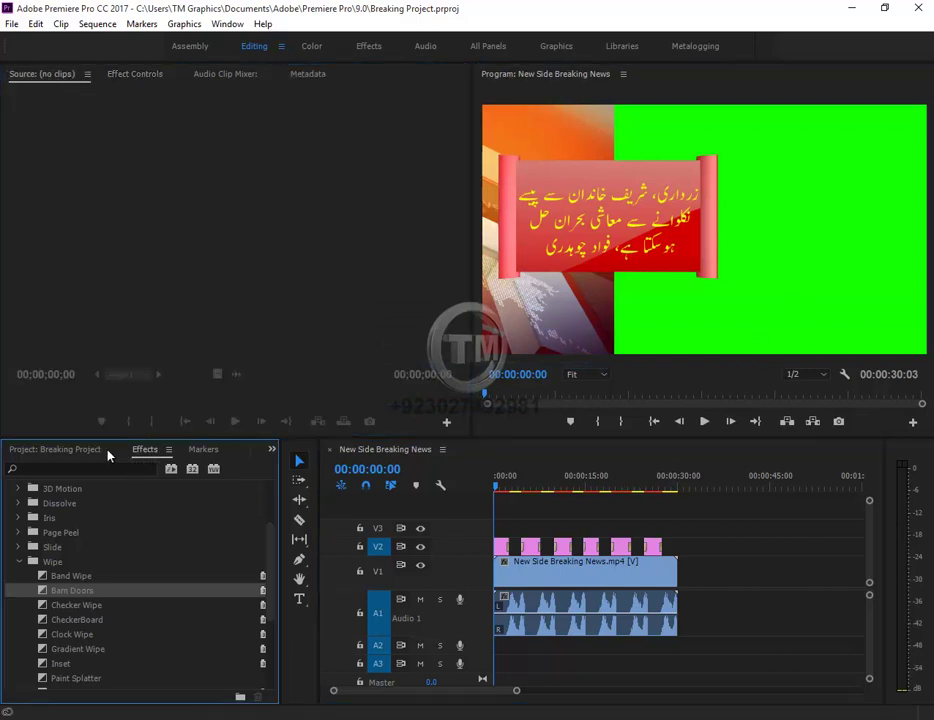
pyautogui.click(74, 469)
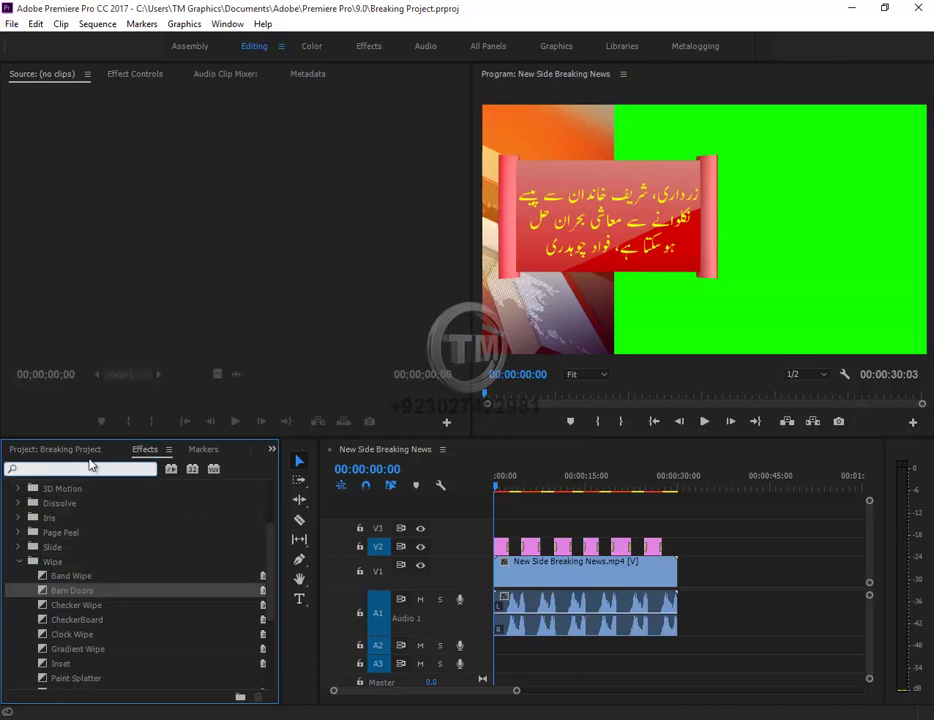
pyautogui.write('color')
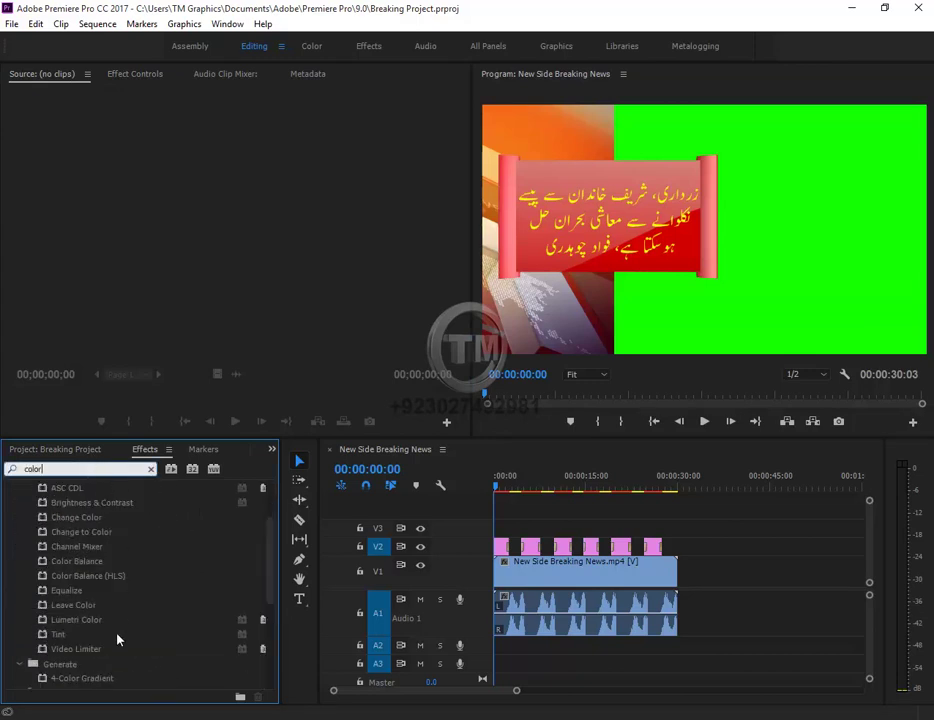
pyautogui.scroll(-2, 120, 635)
pyautogui.scroll(-1, 125, 636)
pyautogui.scroll(-2, 128, 638)
pyautogui.scroll(-2, 130, 641)
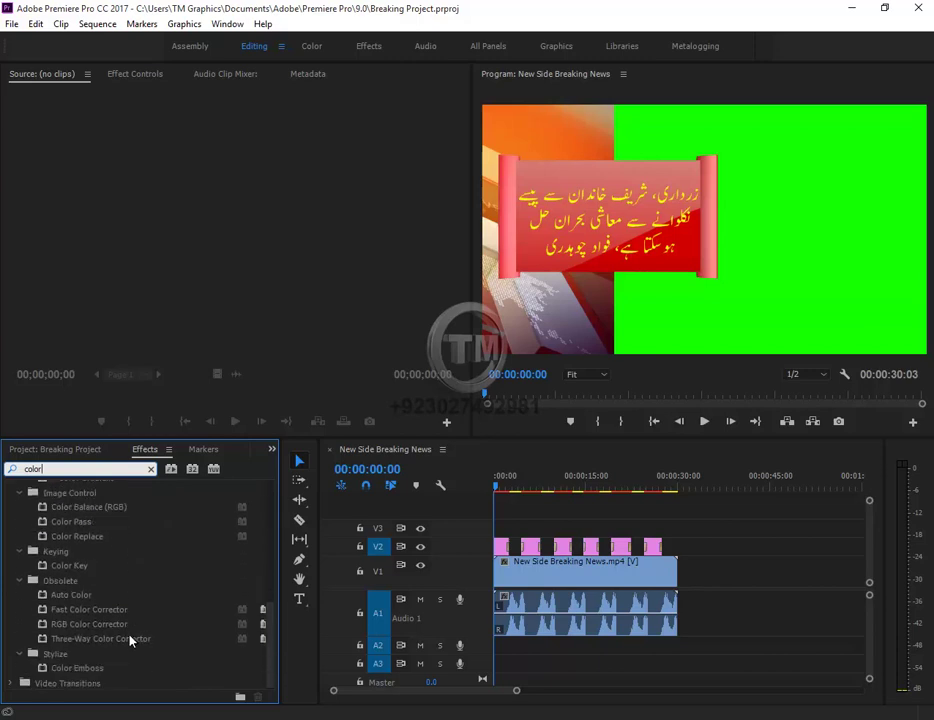
pyautogui.scroll(2, 105, 620)
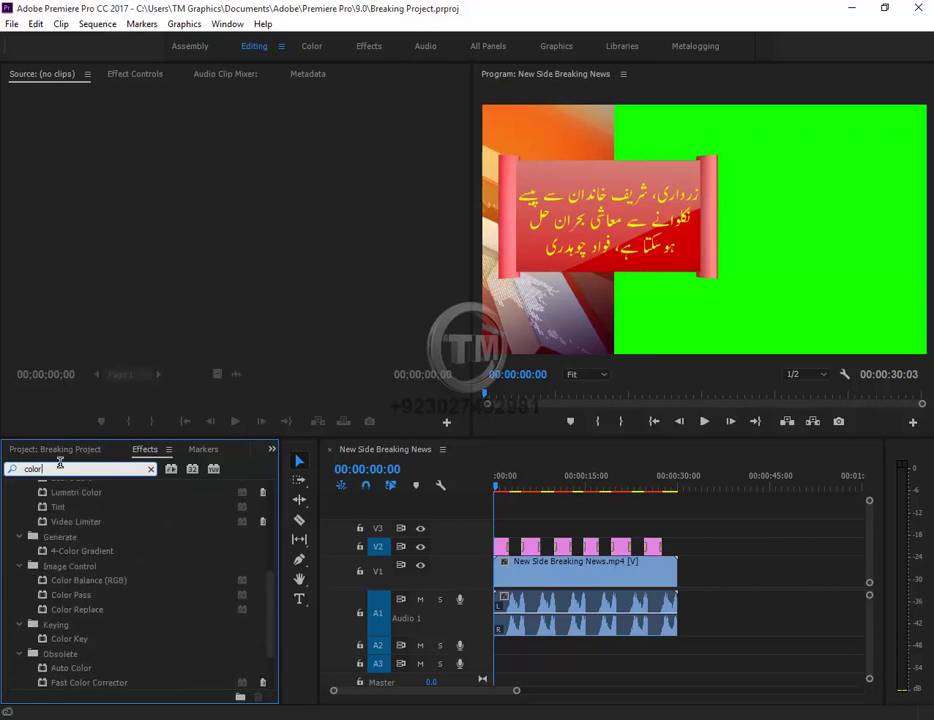
pyautogui.write(' key')
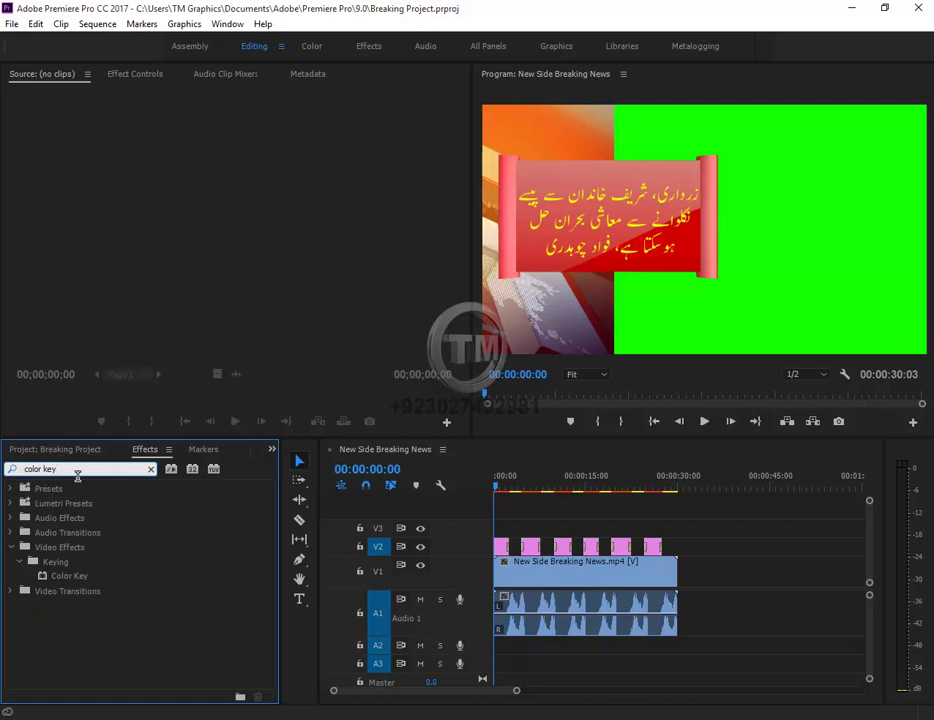
pyautogui.moveTo(76, 579); pyautogui.dragTo(503, 597)
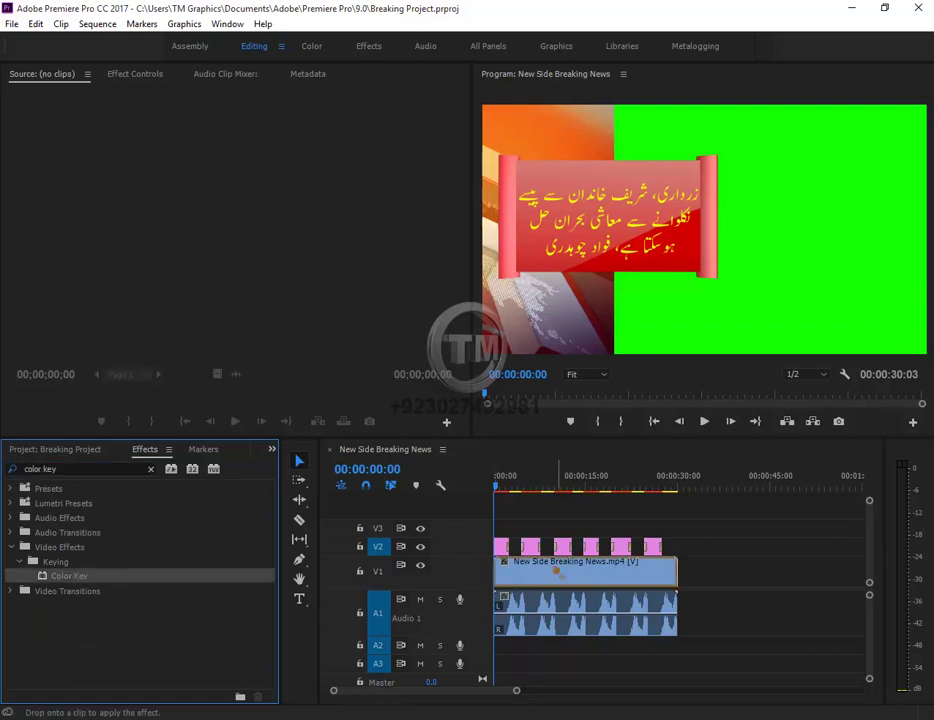
pyautogui.moveTo(558, 575); pyautogui.dragTo(558, 575)
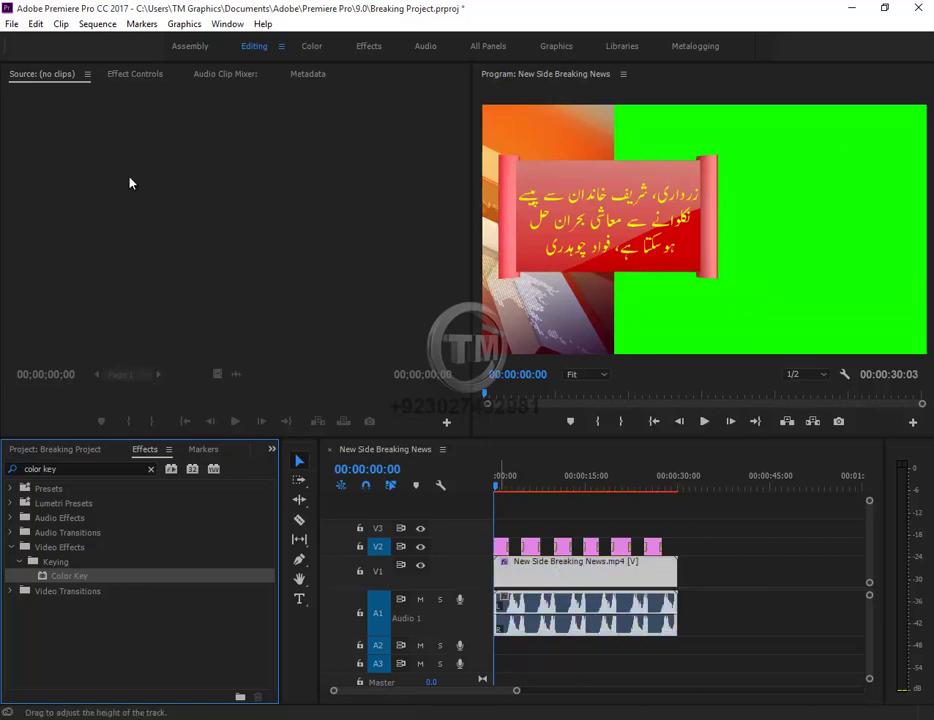
# - Raise the Color Key's Color Tolerance to 87 to remove the green background
pyautogui.click(122, 77)
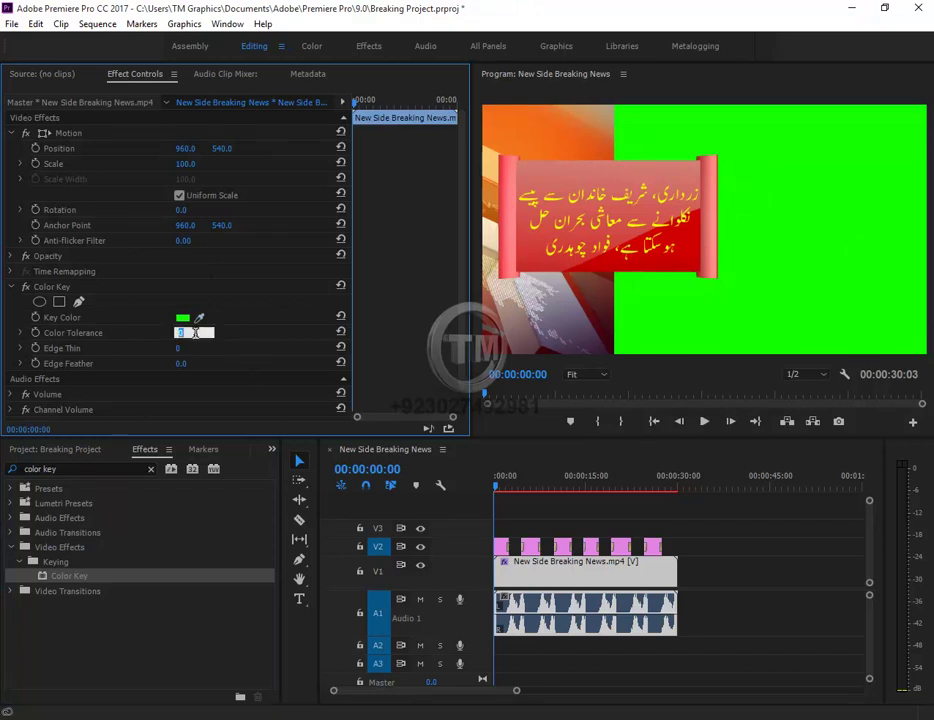
pyautogui.moveTo(177, 336); pyautogui.dragTo(188, 337)
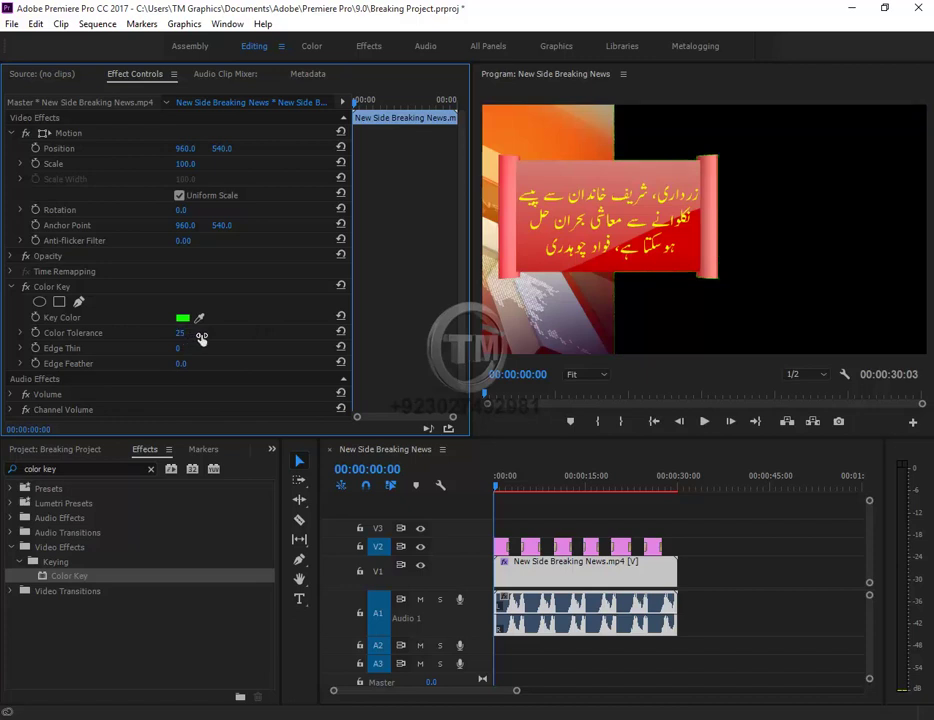
pyautogui.moveTo(216, 339); pyautogui.dragTo(245, 339)
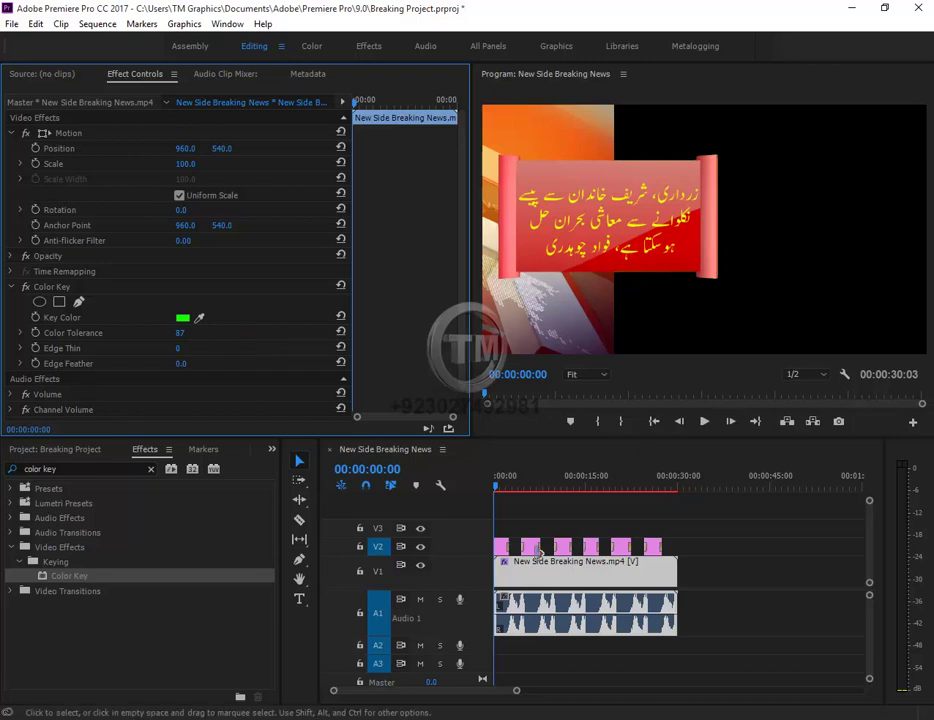
pyautogui.click(686, 541)
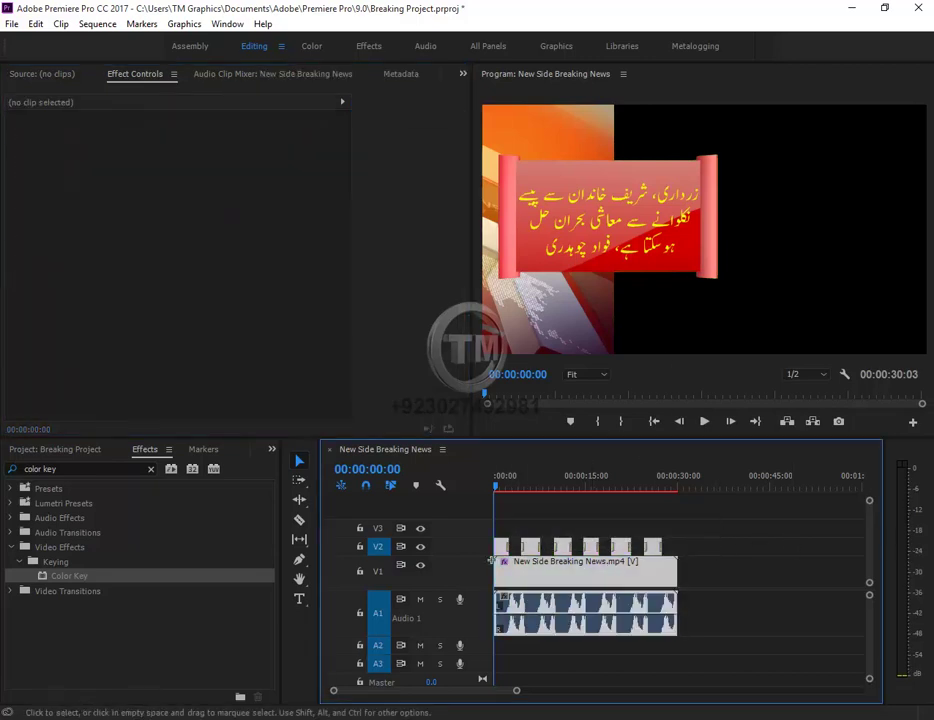
# - Select every clip and move them up one track, news video on V2 and banners on V3
pyautogui.moveTo(689, 524); pyautogui.dragTo(511, 567)
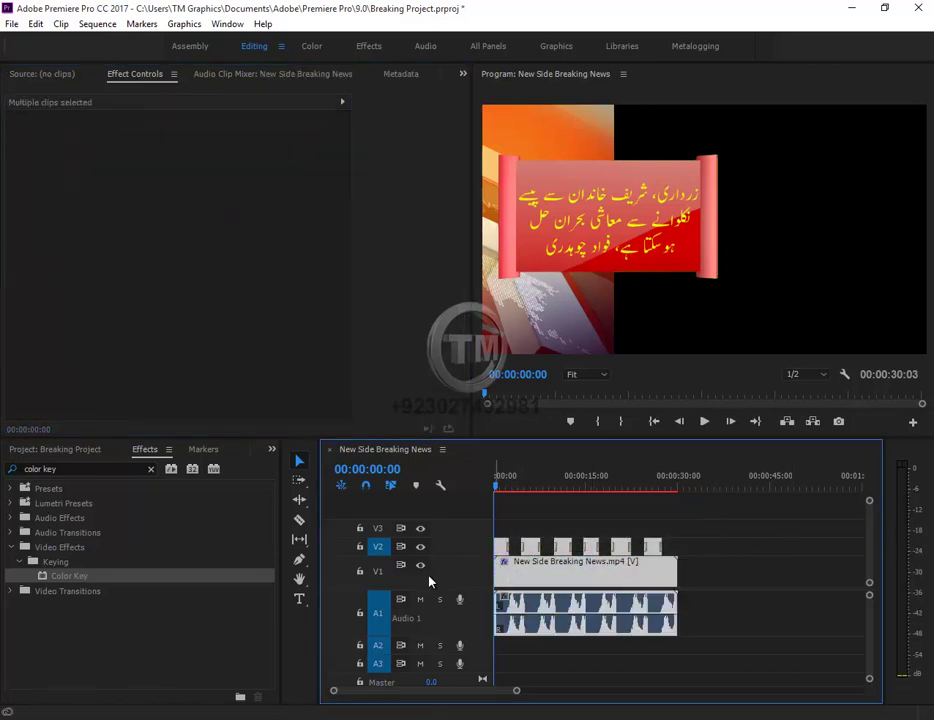
pyautogui.click(500, 547)
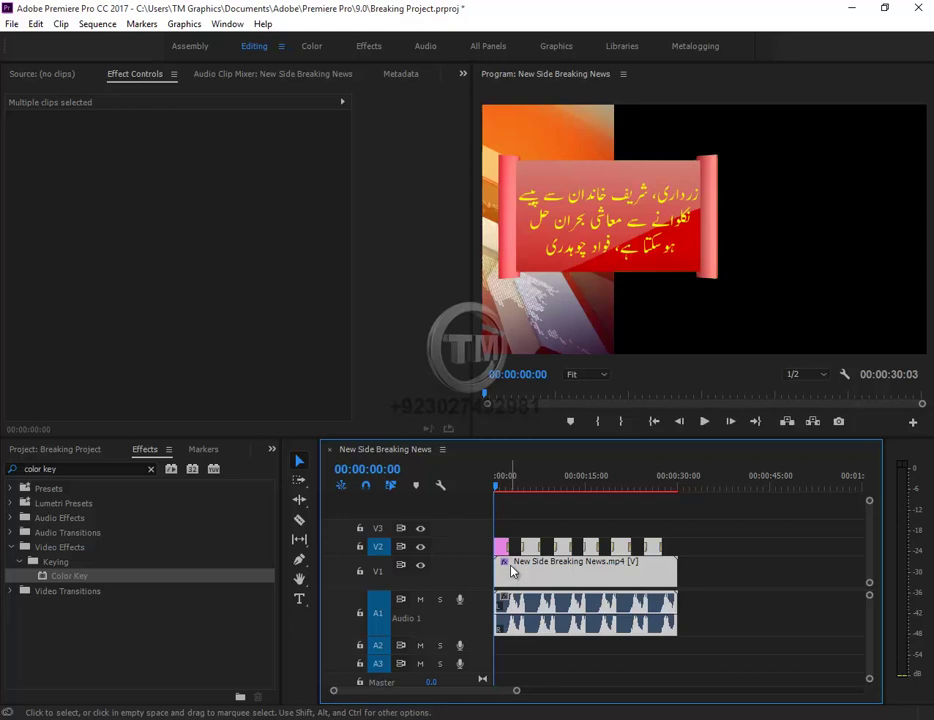
pyautogui.moveTo(510, 573); pyautogui.dragTo(517, 559)
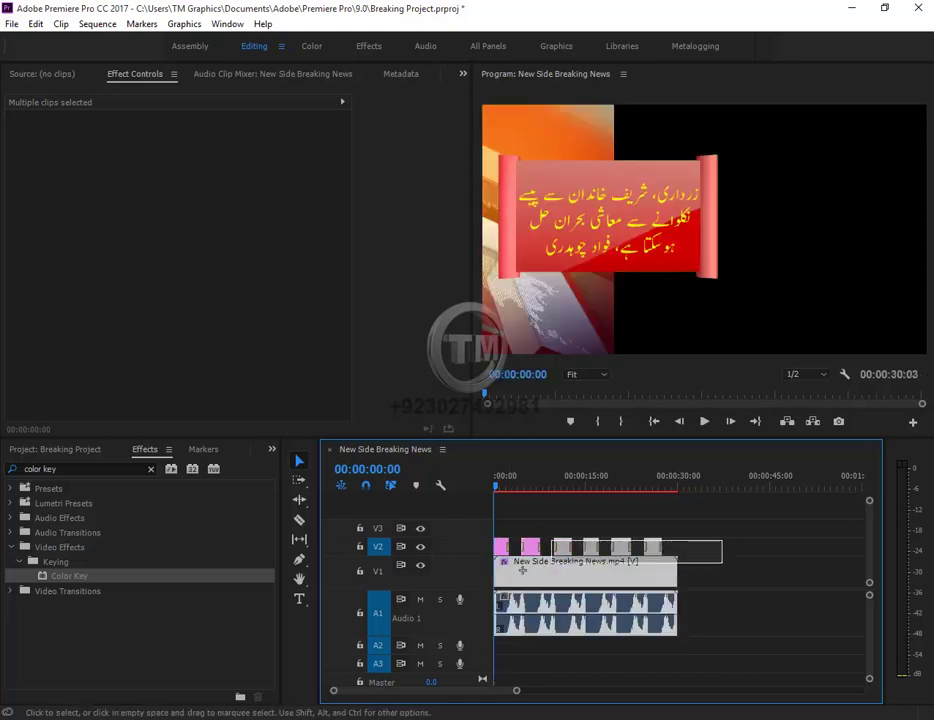
pyautogui.moveTo(521, 563); pyautogui.dragTo(517, 545)
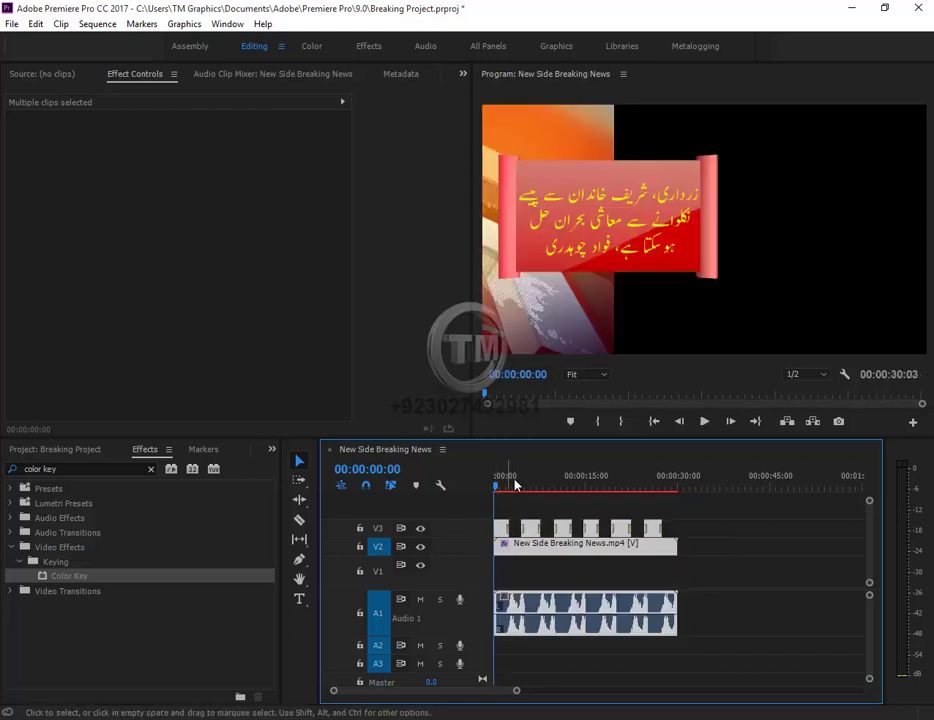
pyautogui.moveTo(572, 489); pyautogui.dragTo(575, 489)
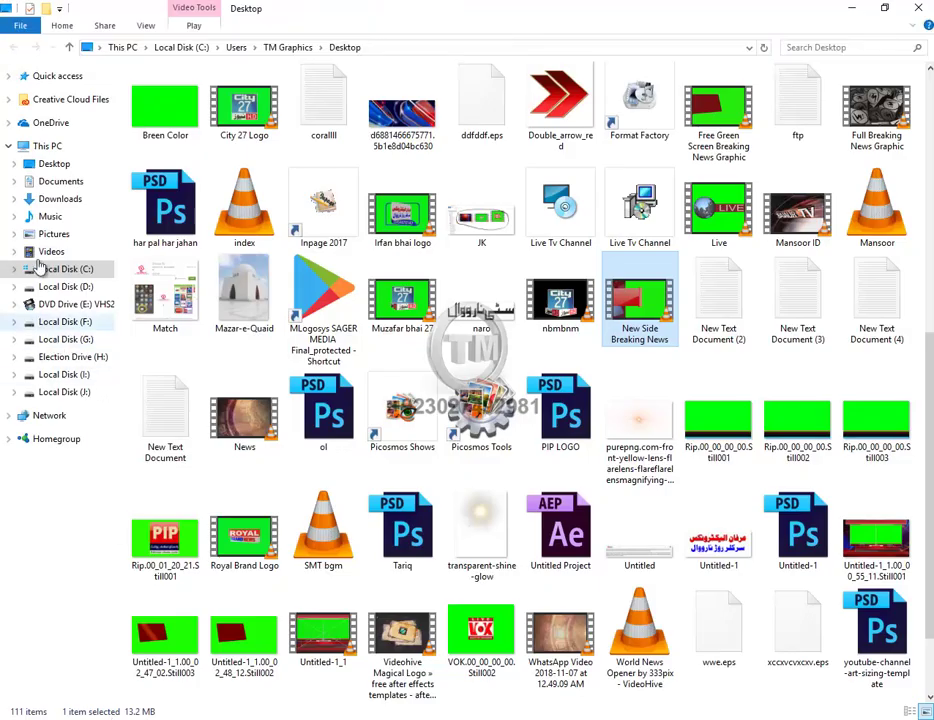
# - Browse Videos, Pictures, Music and Documents, then open the Video folder inside Downloads
pyautogui.click(49, 253)
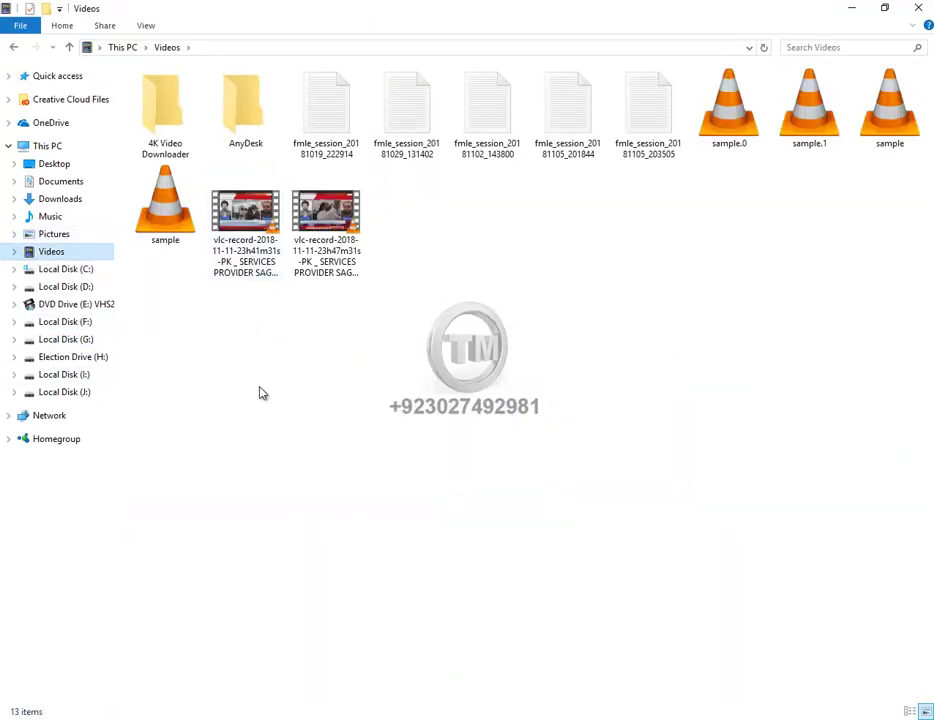
pyautogui.click(56, 234)
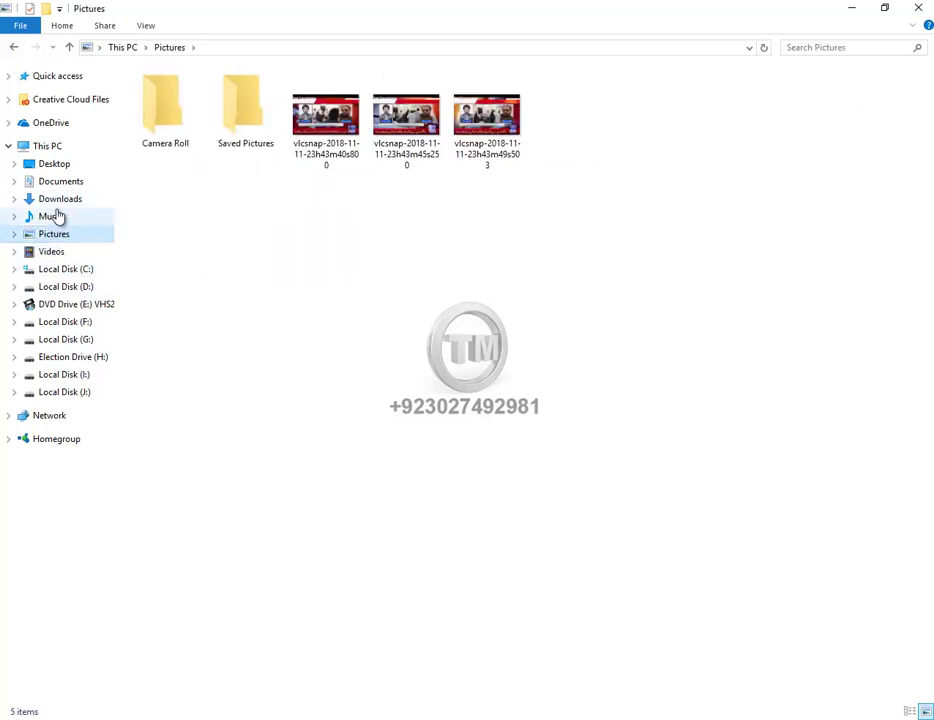
pyautogui.click(57, 217)
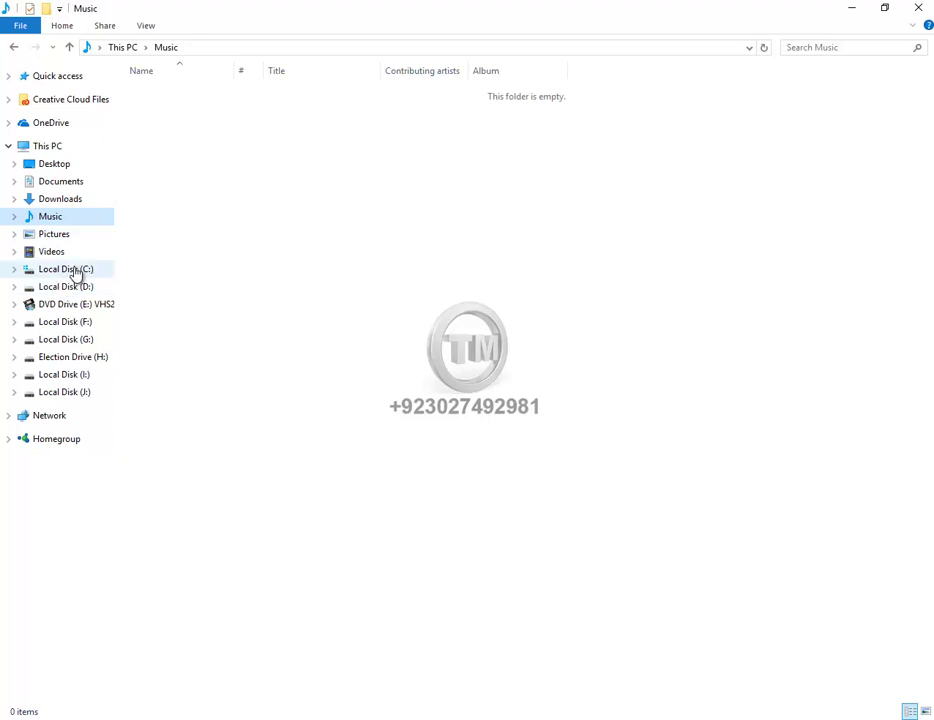
pyautogui.click(60, 181)
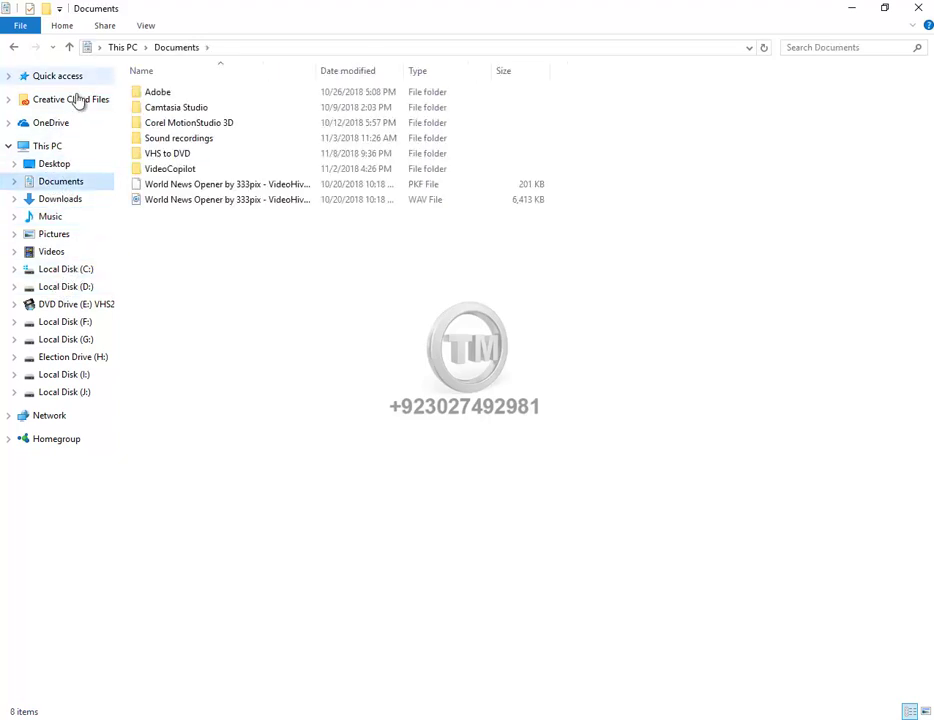
pyautogui.click(58, 199)
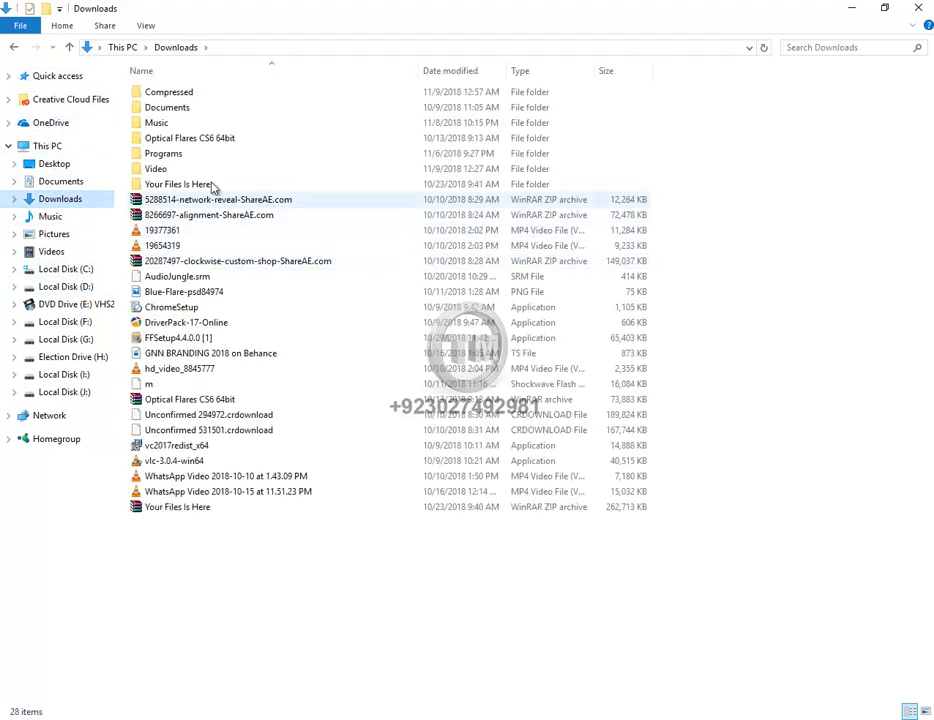
pyautogui.doubleClick(157, 170)
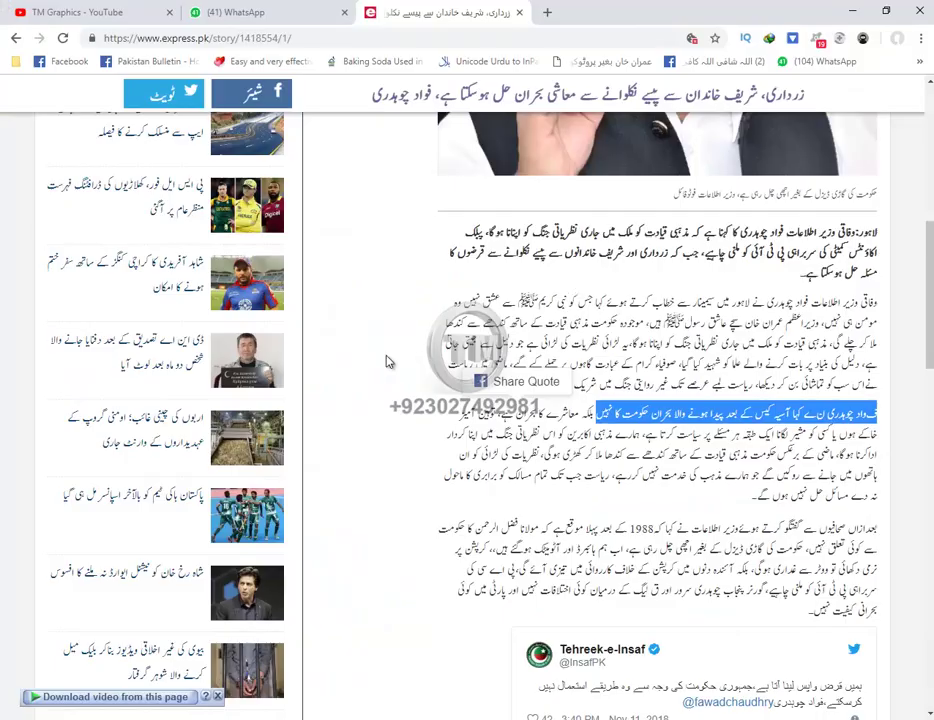
# - Save the article's photo of the minister to the Desktop as a GIF image
pyautogui.scroll(3, 389, 362)
pyautogui.scroll(3, 386, 365)
pyautogui.scroll(-2, 588, 386)
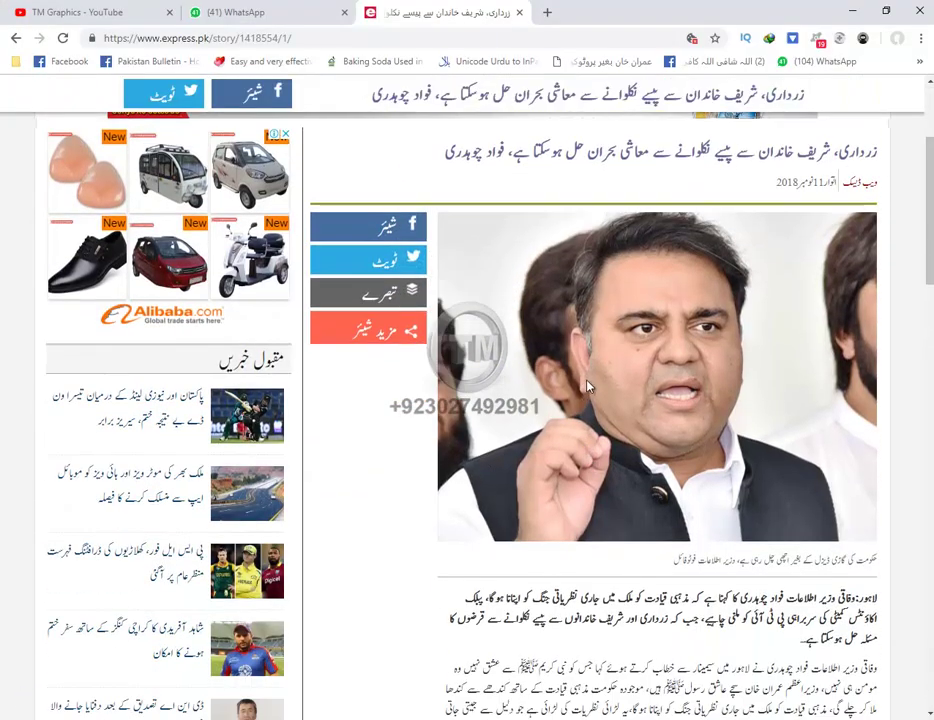
pyautogui.rightClick(588, 386)
pyautogui.click(620, 403)
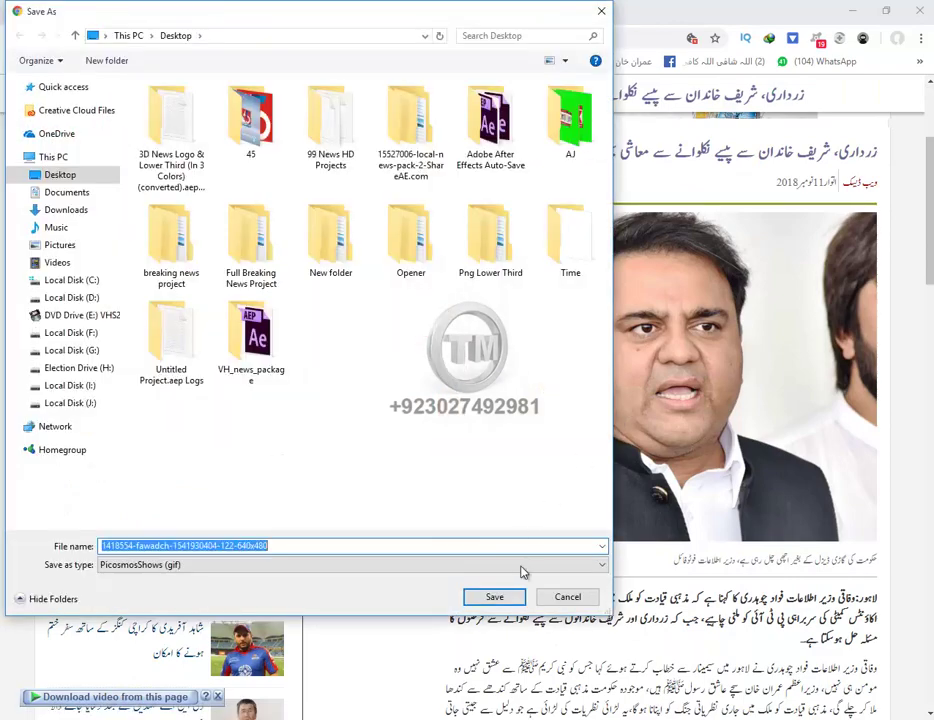
pyautogui.click(494, 596)
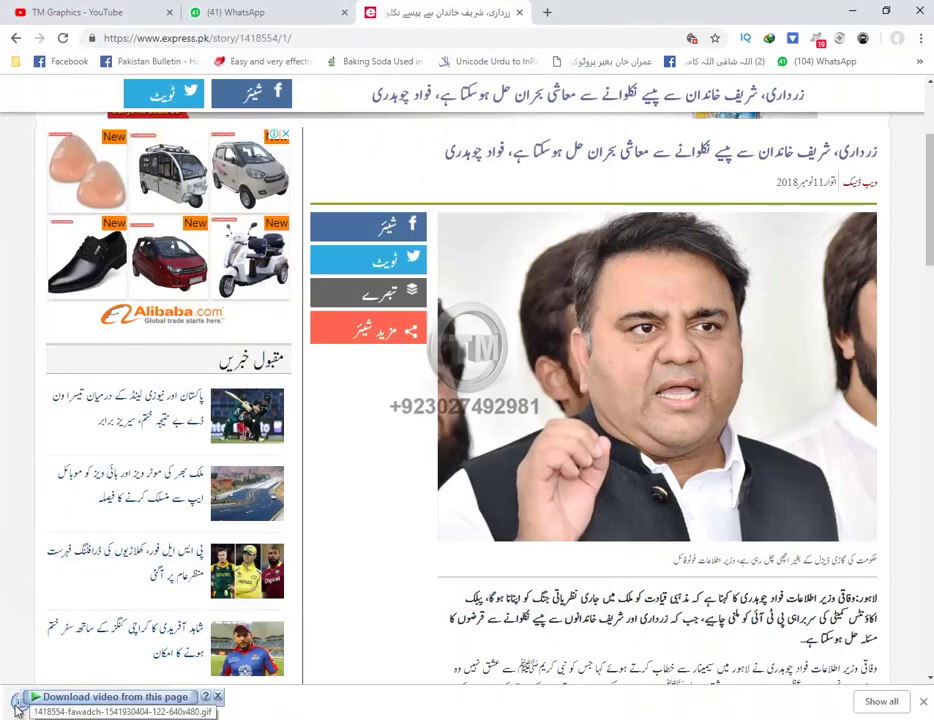
pyautogui.moveTo(16, 708); pyautogui.dragTo(63, 633)
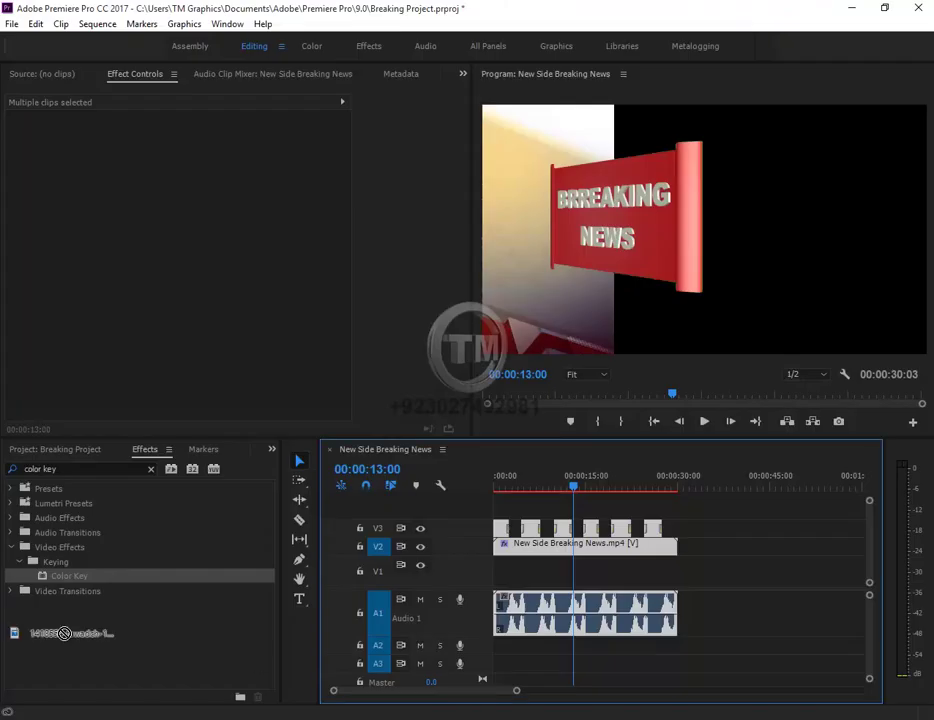
# - Place the downloaded photo at the start of track V1
pyautogui.moveTo(63, 633); pyautogui.dragTo(495, 575)
pyautogui.click(520, 478)
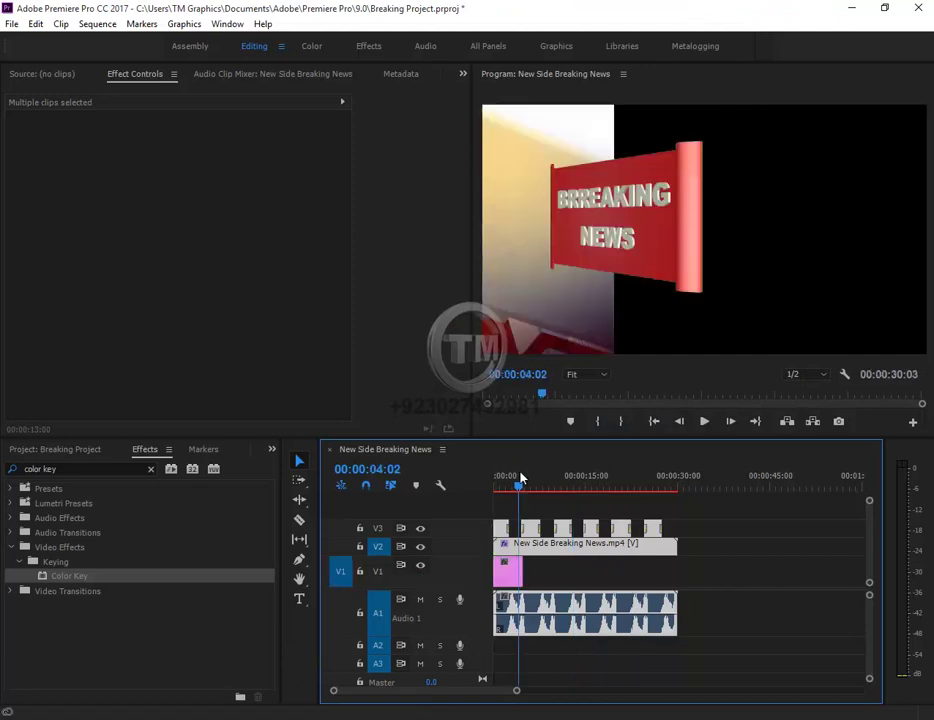
pyautogui.moveTo(520, 478); pyautogui.dragTo(495, 478)
pyautogui.click(507, 572)
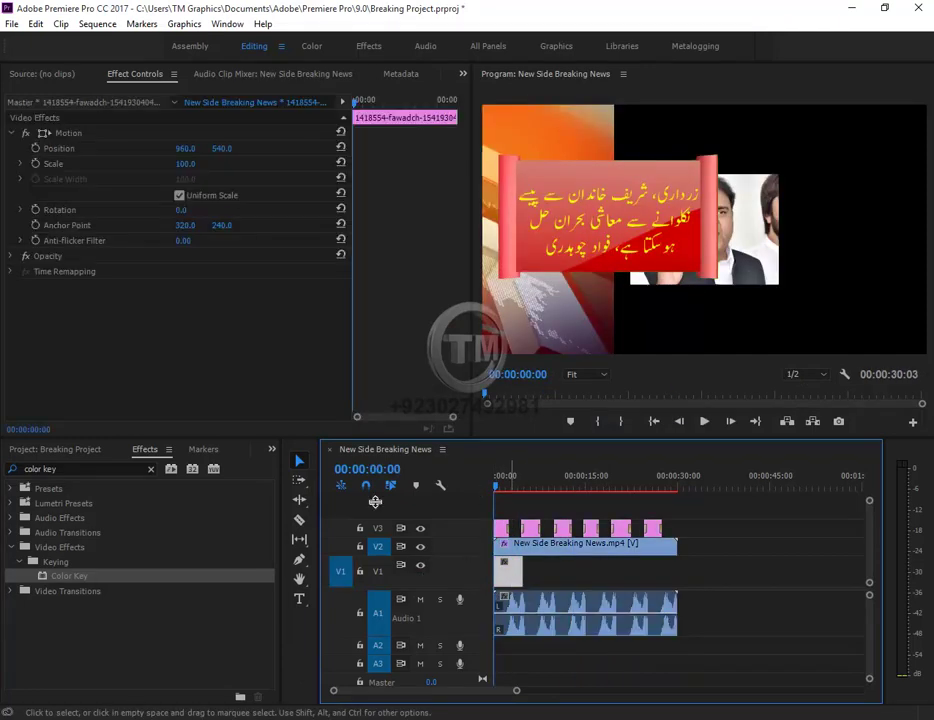
pyautogui.click(55, 75)
pyautogui.click(140, 73)
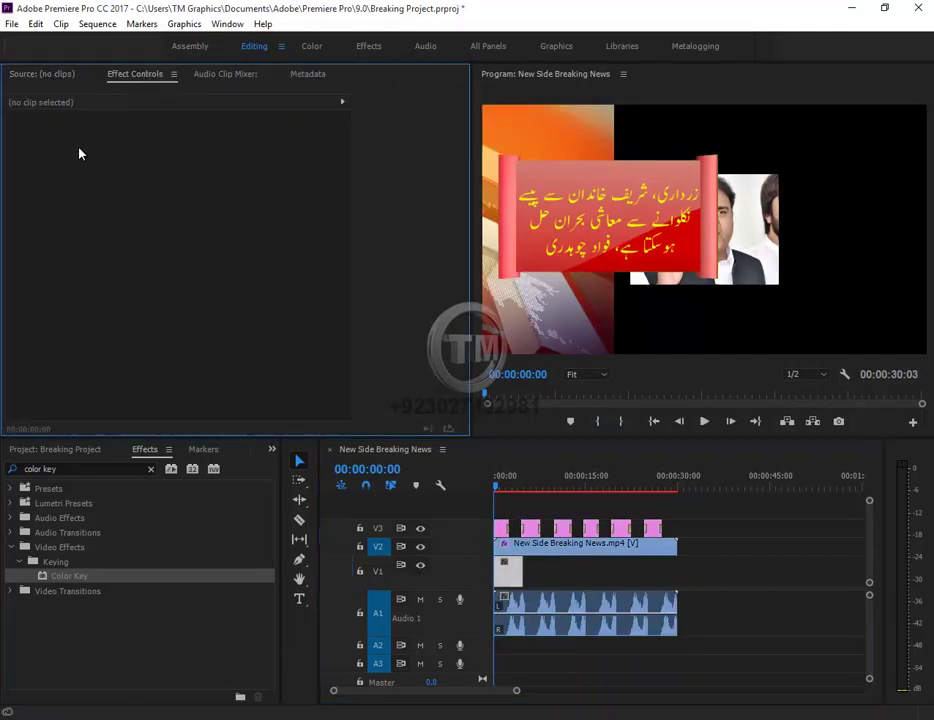
# - Scale the photo to 224, set Position X to 1289, and extend it to the banner's length
pyautogui.click(507, 572)
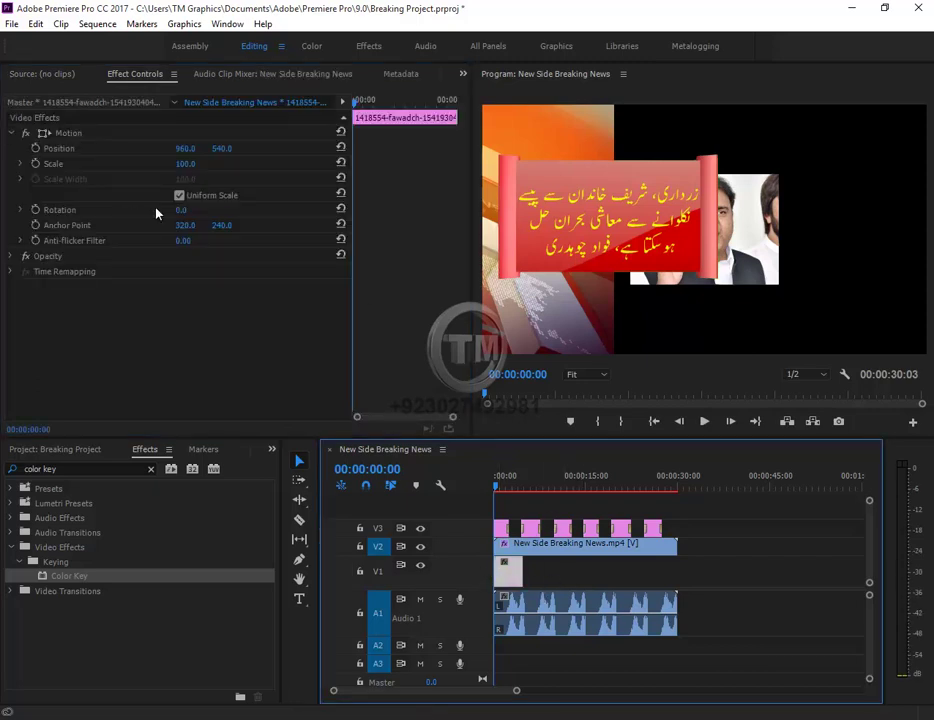
pyautogui.moveTo(184, 165); pyautogui.dragTo(285, 176)
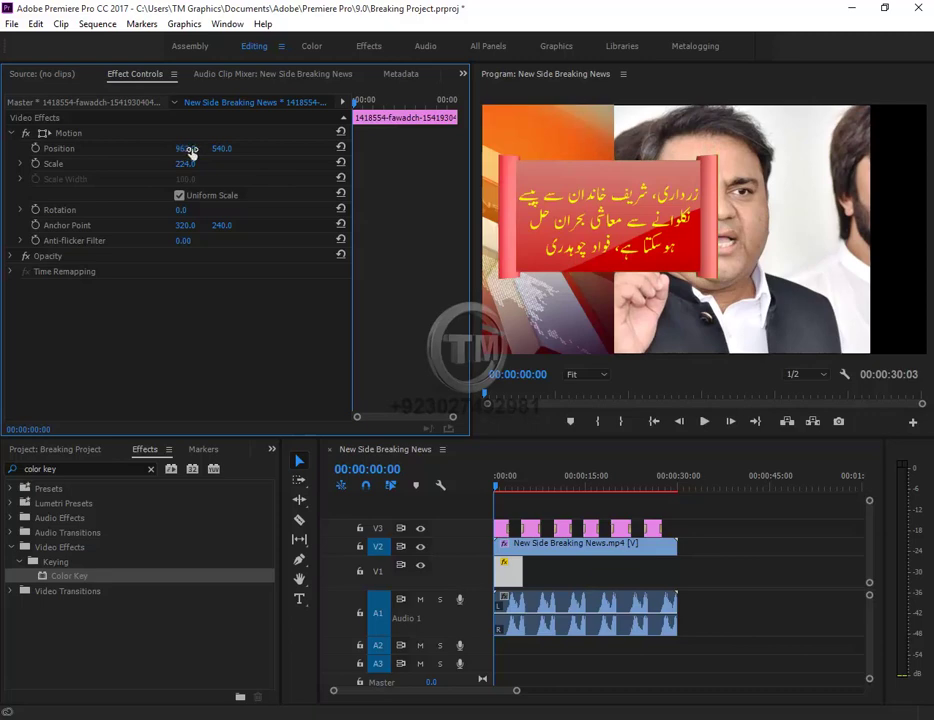
pyautogui.moveTo(190, 150); pyautogui.dragTo(372, 174)
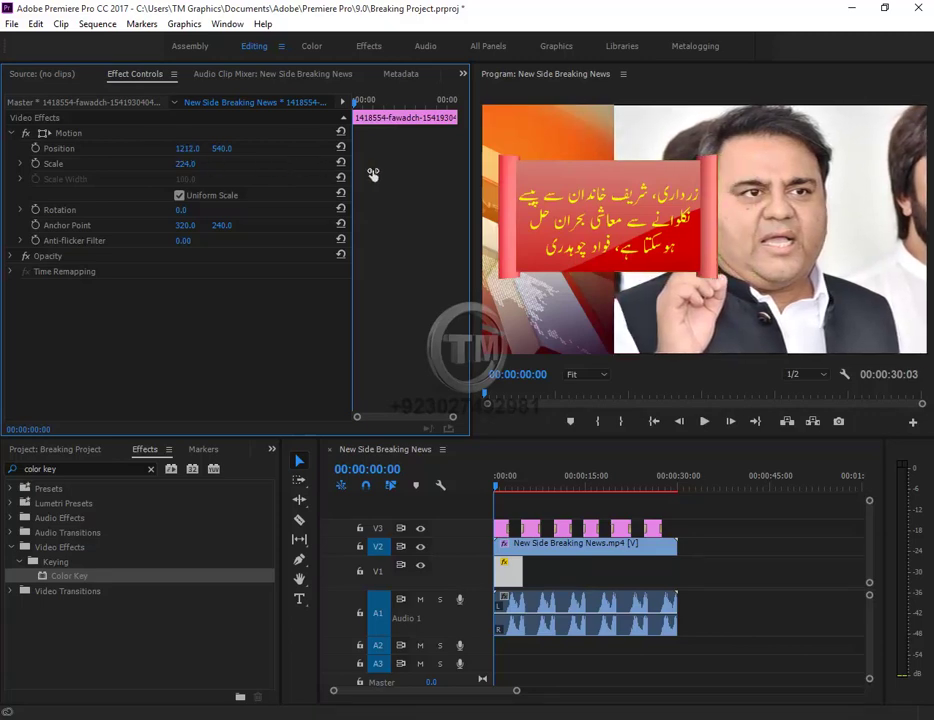
pyautogui.moveTo(372, 174); pyautogui.dragTo(421, 175)
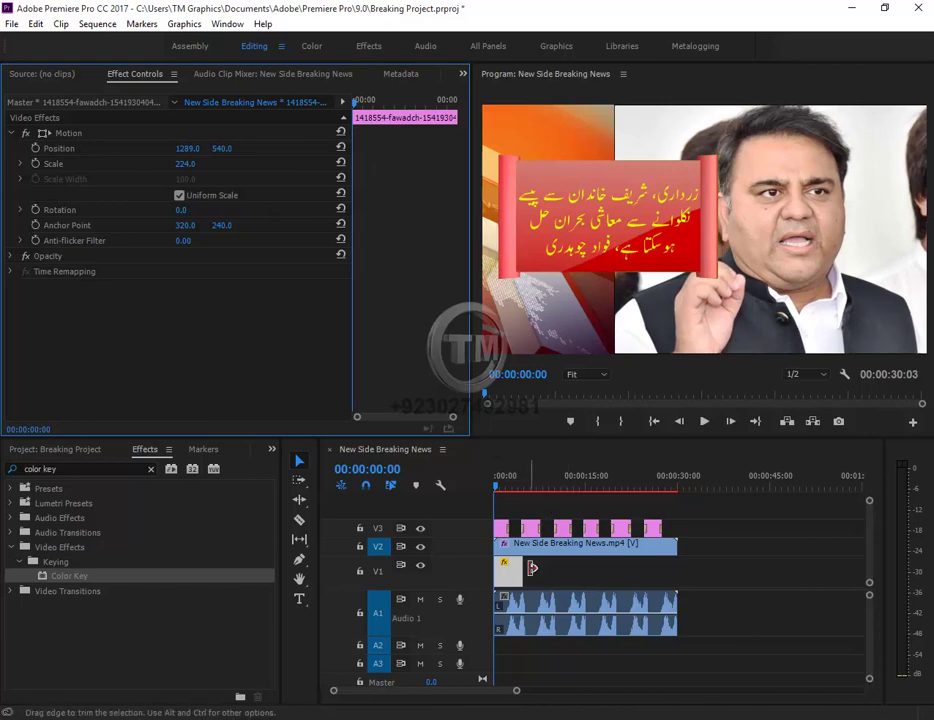
pyautogui.moveTo(533, 568); pyautogui.dragTo(677, 568)
pyautogui.click(554, 487)
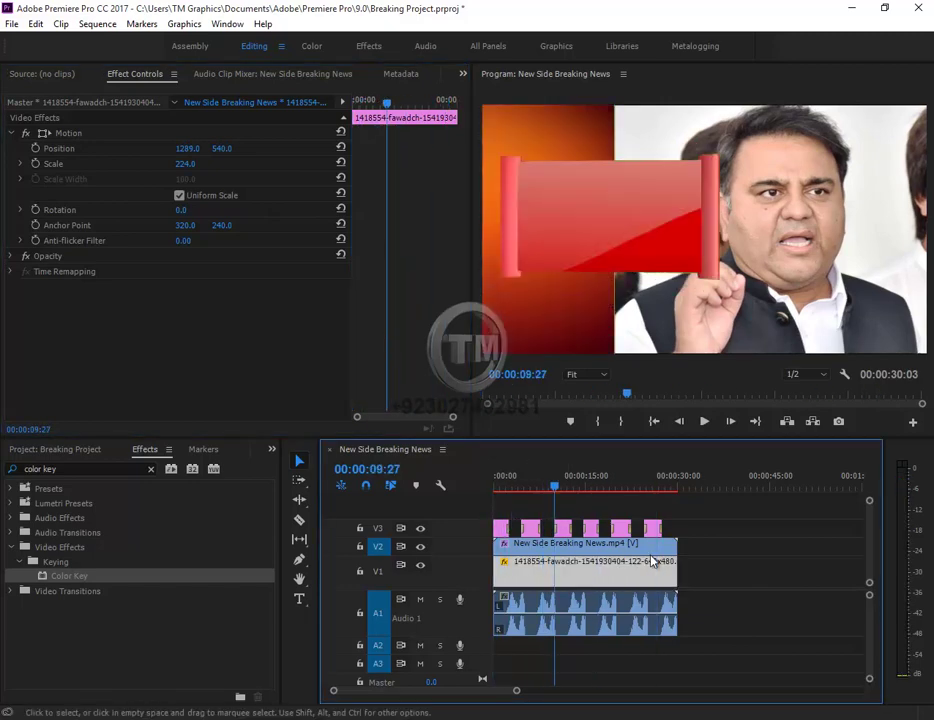
pyautogui.click(723, 567)
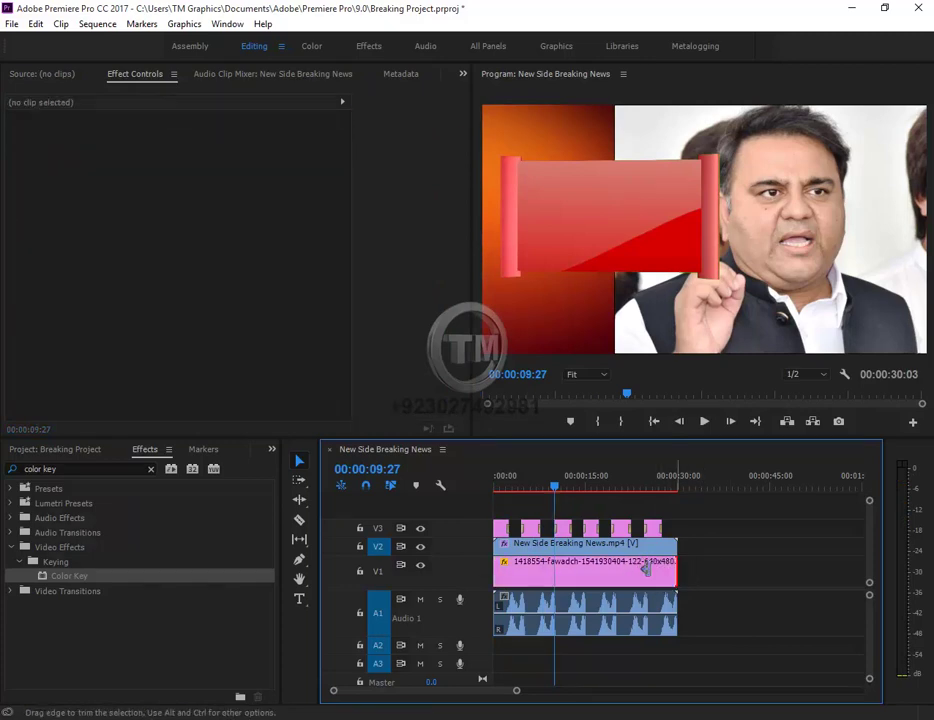
pyautogui.moveTo(674, 567); pyautogui.dragTo(673, 567)
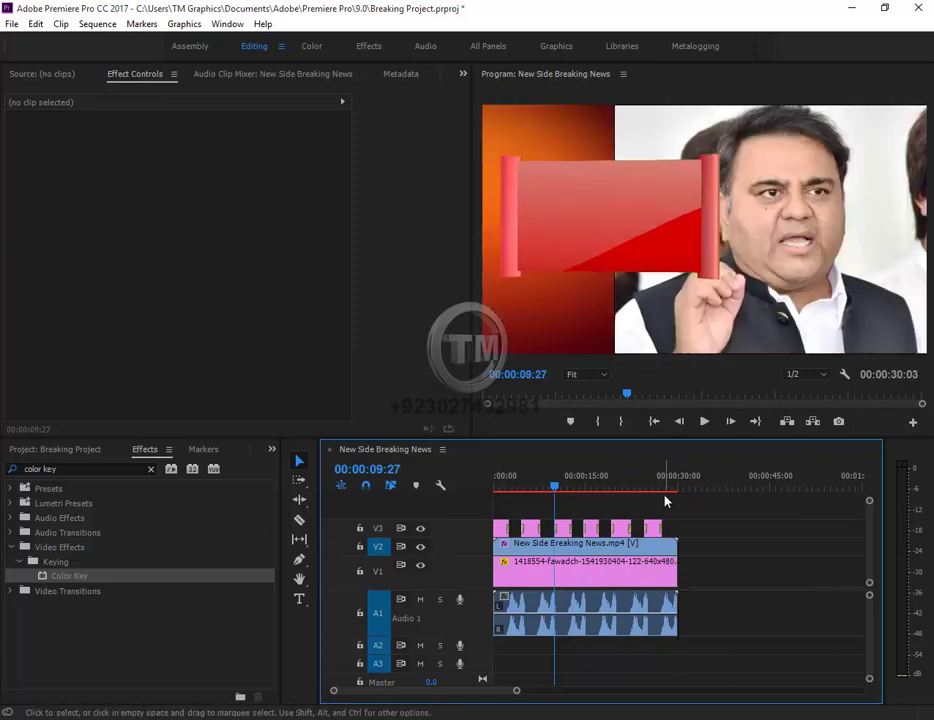
pyautogui.moveTo(687, 568); pyautogui.dragTo(503, 568)
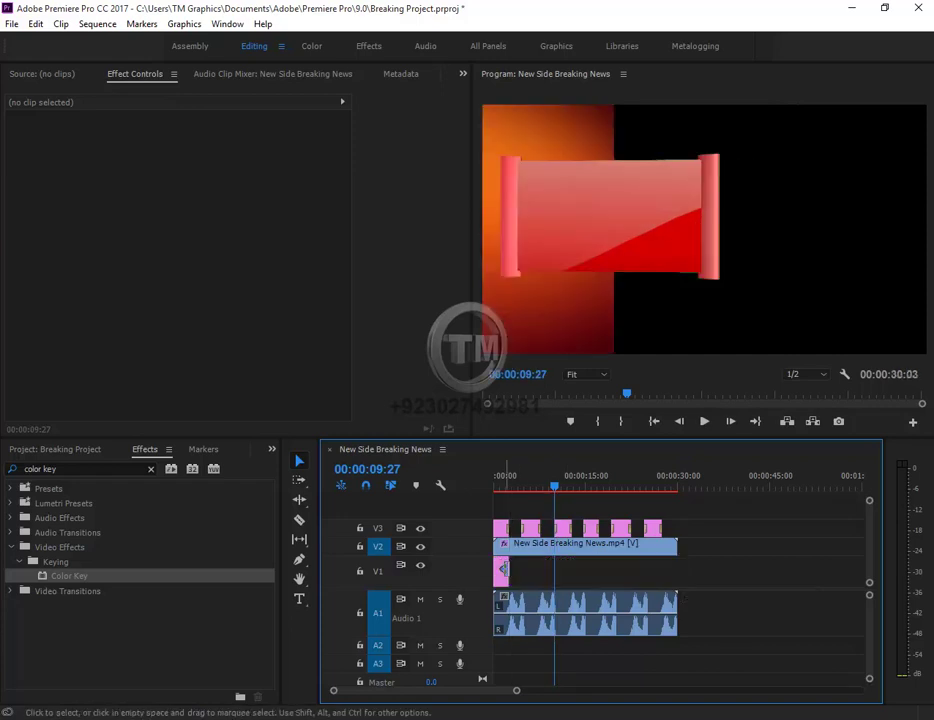
pyautogui.moveTo(503, 568); pyautogui.dragTo(680, 577)
pyautogui.click(581, 487)
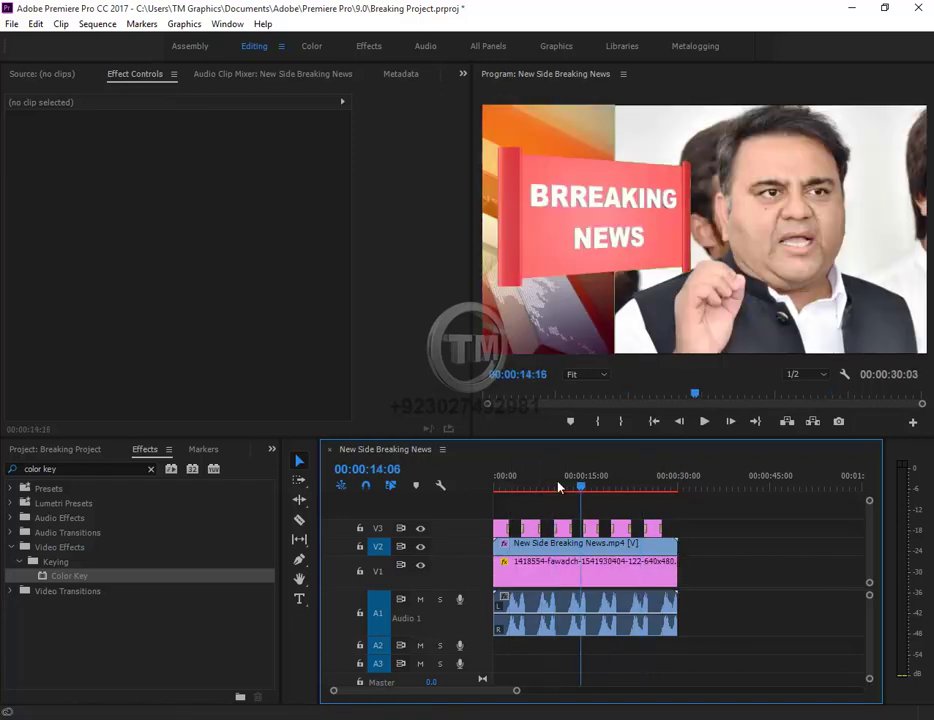
pyautogui.moveTo(558, 487)
pyautogui.mouseDown()
pyautogui.moveTo(490, 510)
pyautogui.moveTo(549, 519)
pyautogui.moveTo(467, 519)
pyautogui.mouseUp()
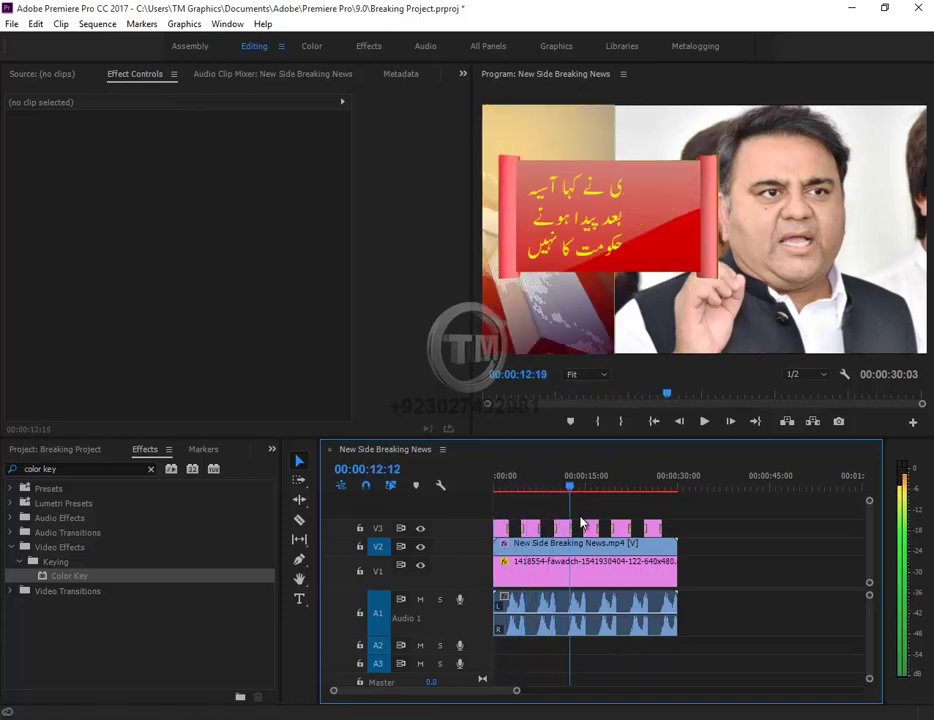
pyautogui.click(530, 574)
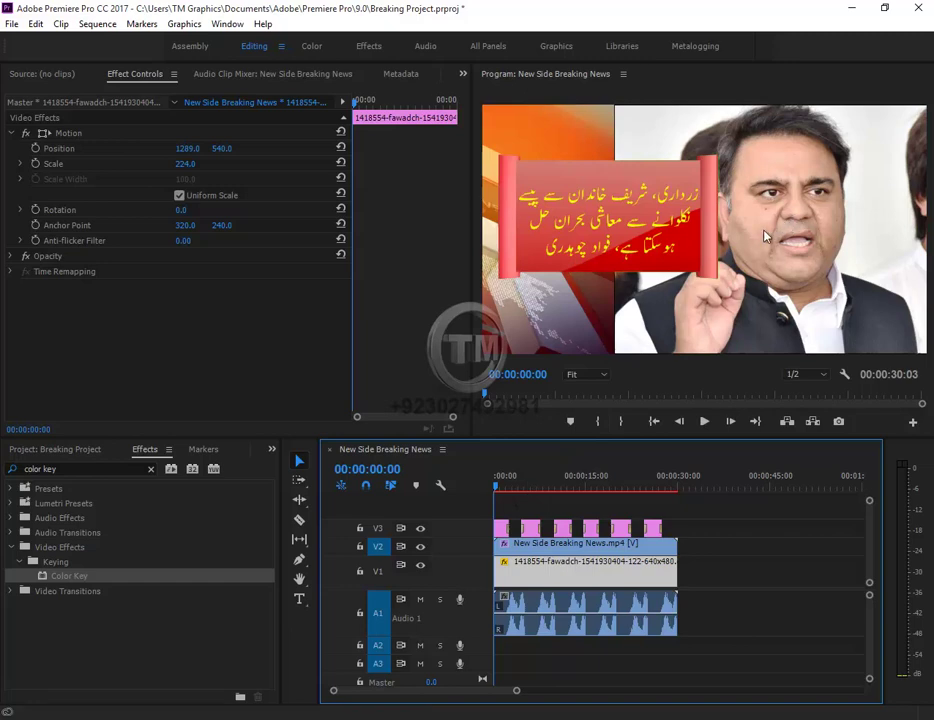
# - Enable Scale keyframing and set the photo's Scale to 274 at 00:00:08:05
pyautogui.click(35, 165)
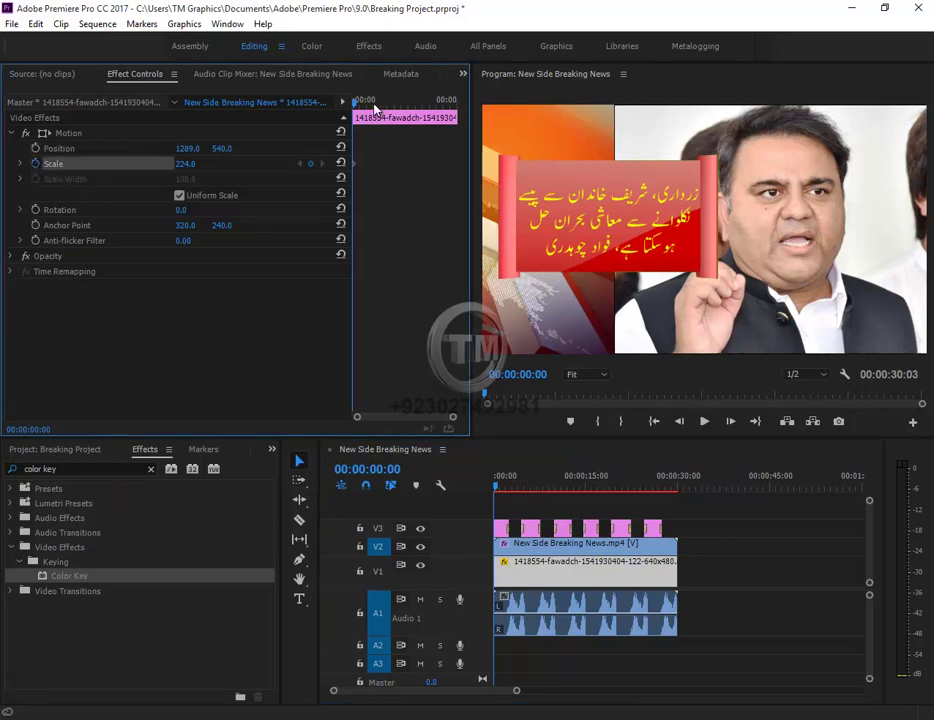
pyautogui.moveTo(376, 102); pyautogui.dragTo(381, 103)
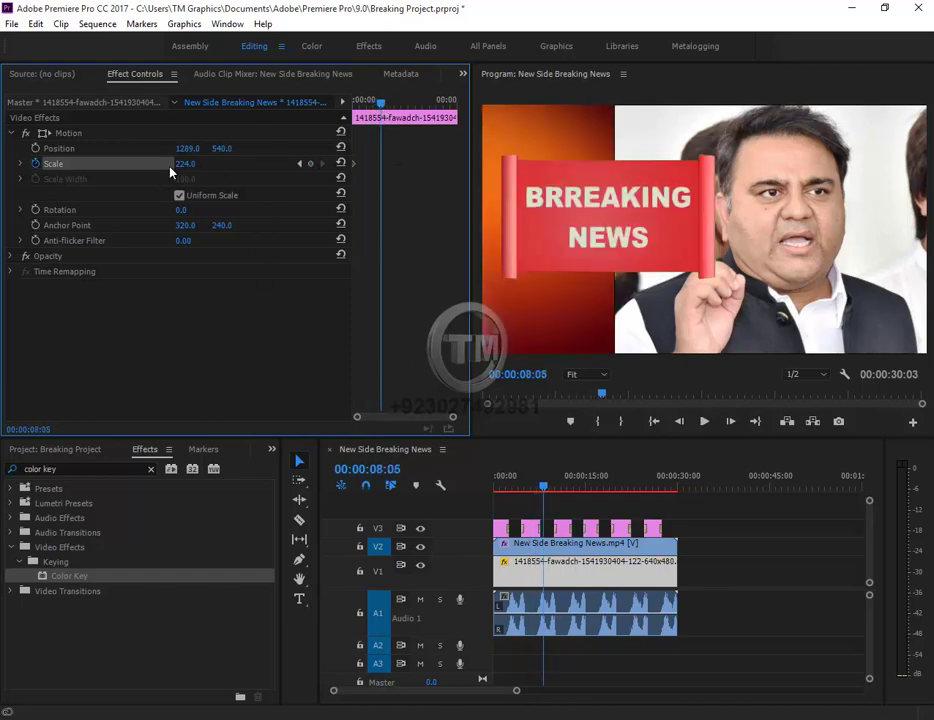
pyautogui.click(183, 165)
pyautogui.write('254')
pyautogui.press('Return')
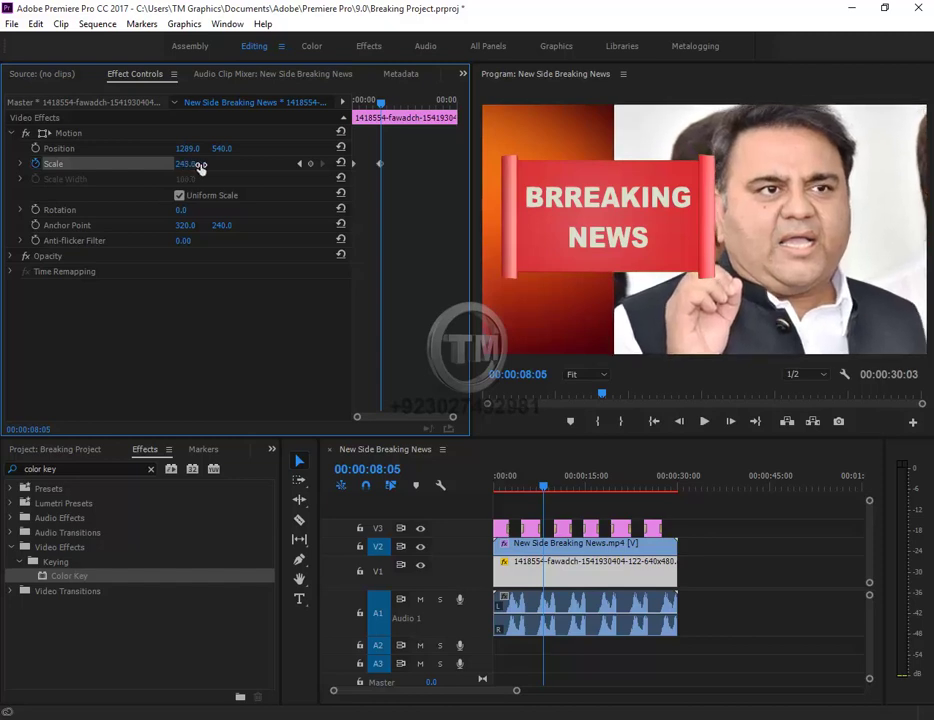
pyautogui.moveTo(208, 167); pyautogui.dragTo(221, 167)
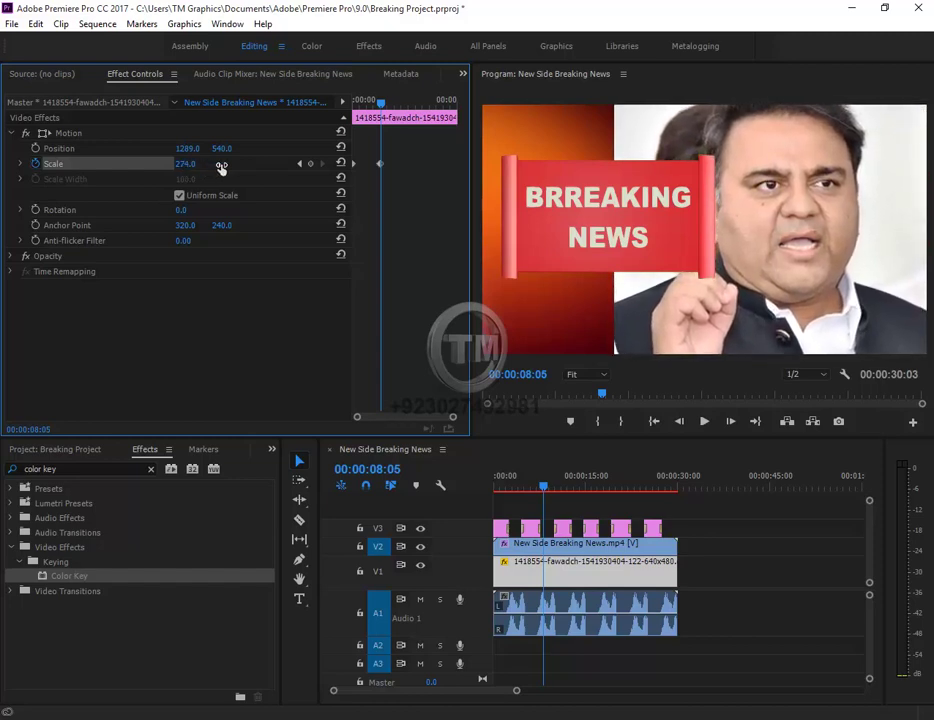
# - Preview the photo's zoom animation from the start of the sequence
pyautogui.press('Home')
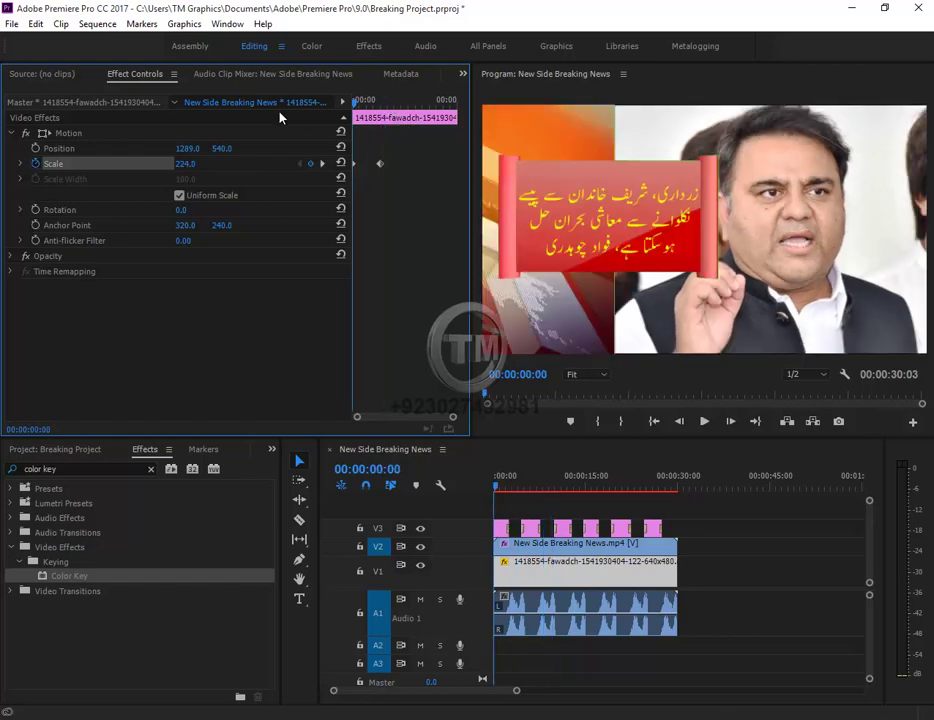
pyautogui.press('space')
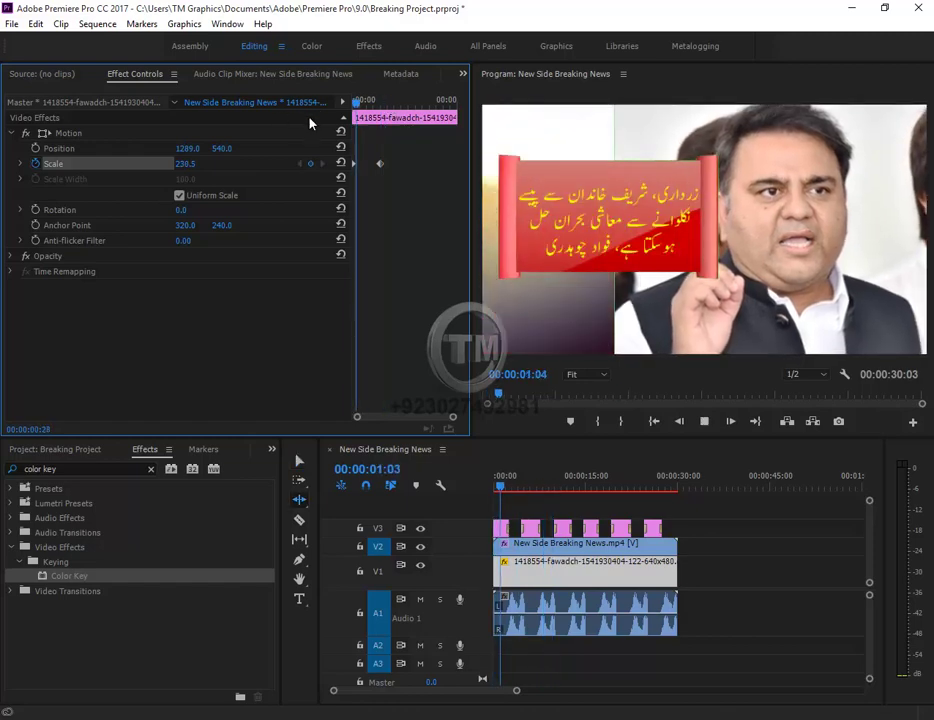
pyautogui.moveTo(363, 101); pyautogui.dragTo(365, 165)
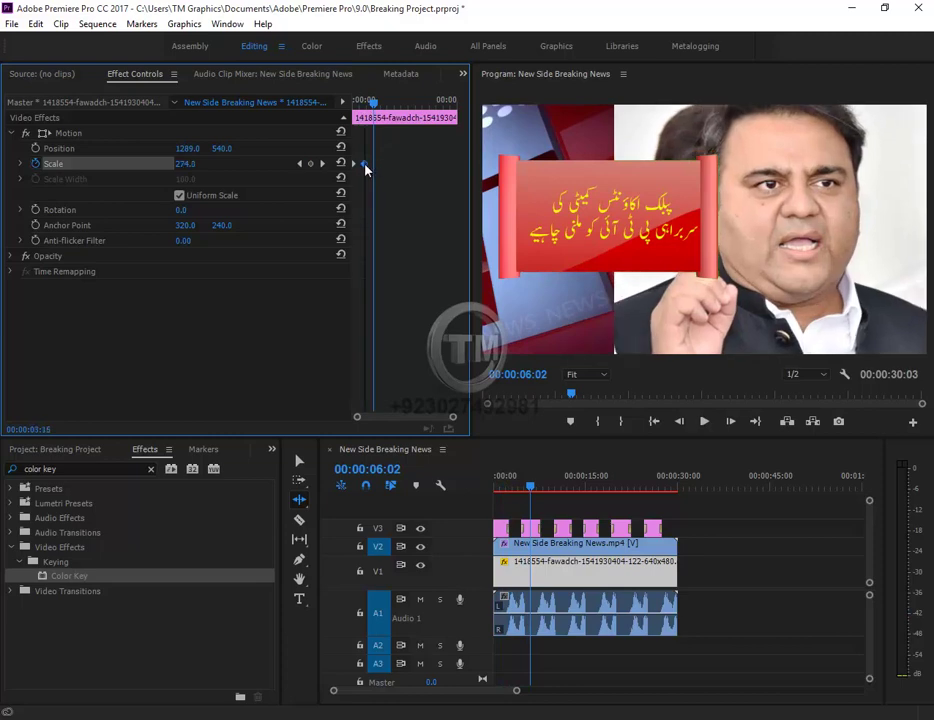
pyautogui.moveTo(376, 104); pyautogui.dragTo(337, 117)
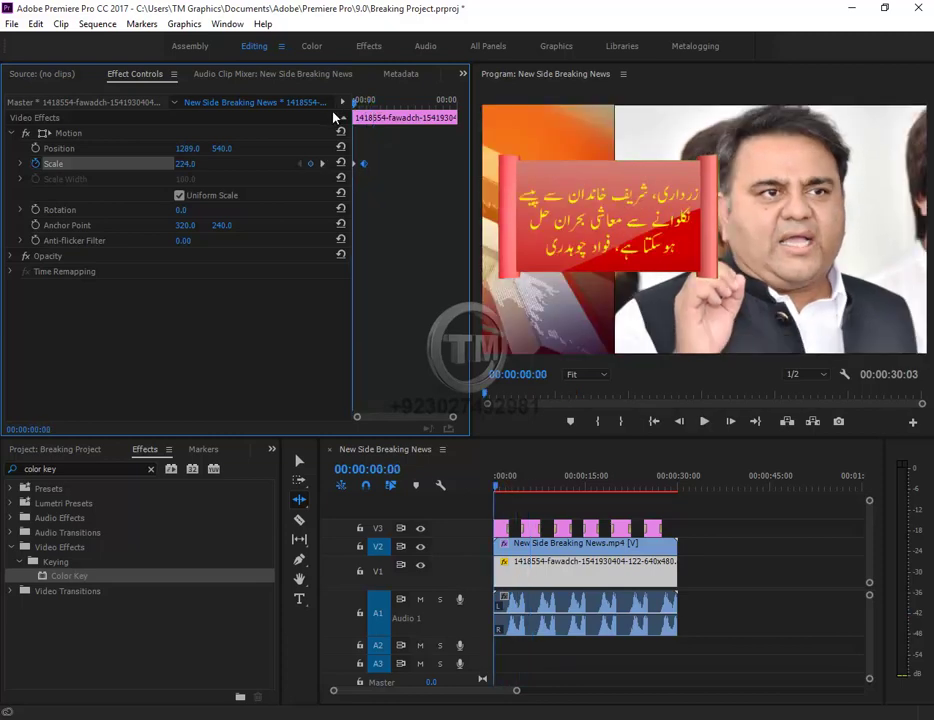
pyautogui.press('space')
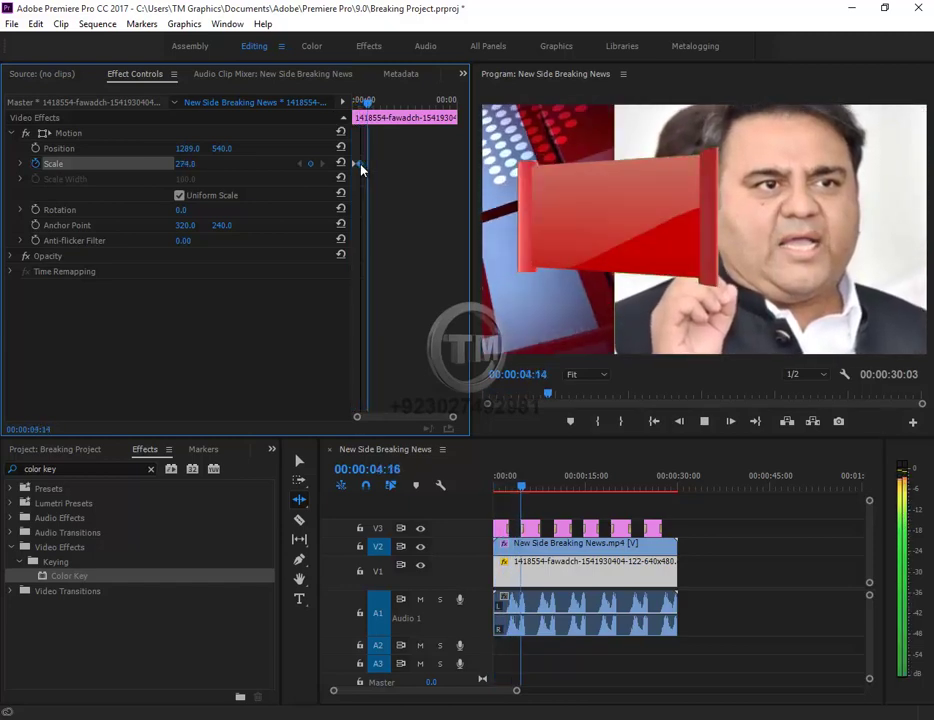
pyautogui.moveTo(370, 104); pyautogui.dragTo(288, 124)
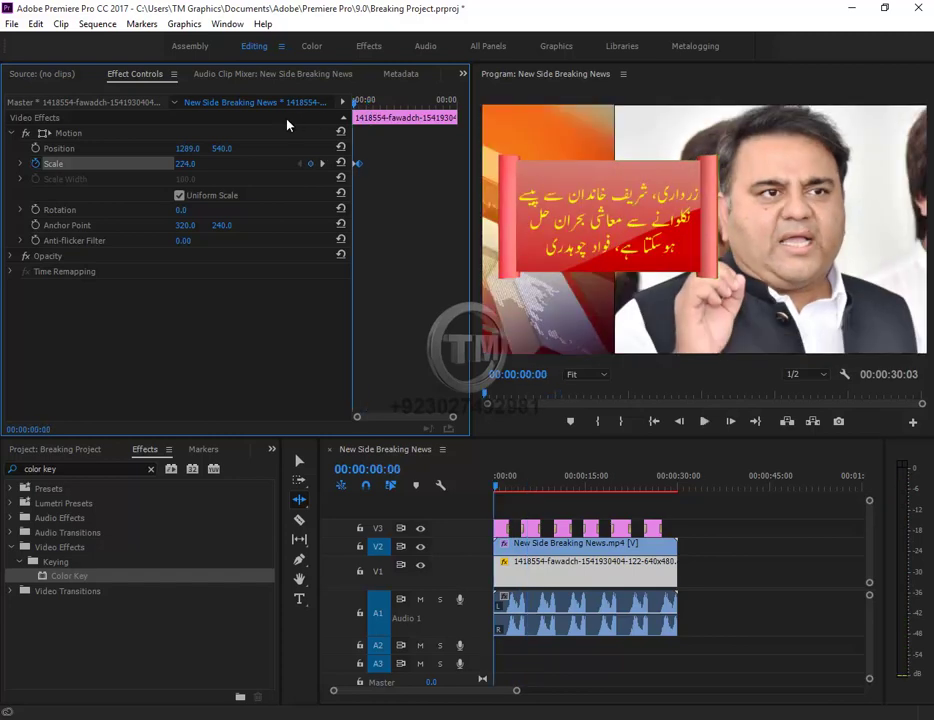
pyautogui.press('space')
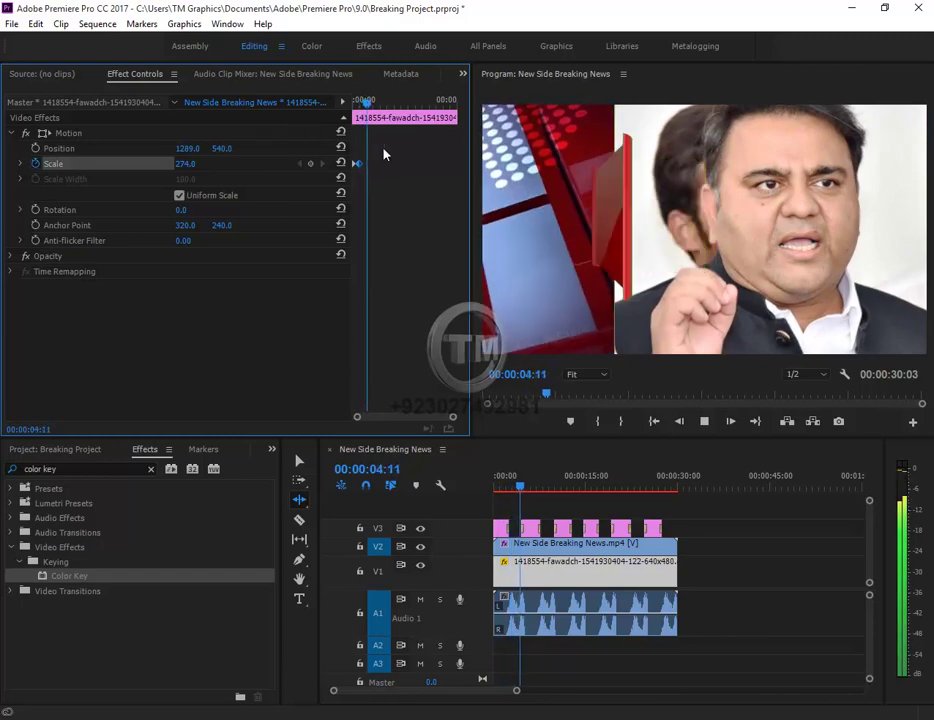
pyautogui.press('space')
pyautogui.press('Home')
# - At the frame where the BRREAKING NEWS banner turns, set Scale back to 224
pyautogui.press('=')
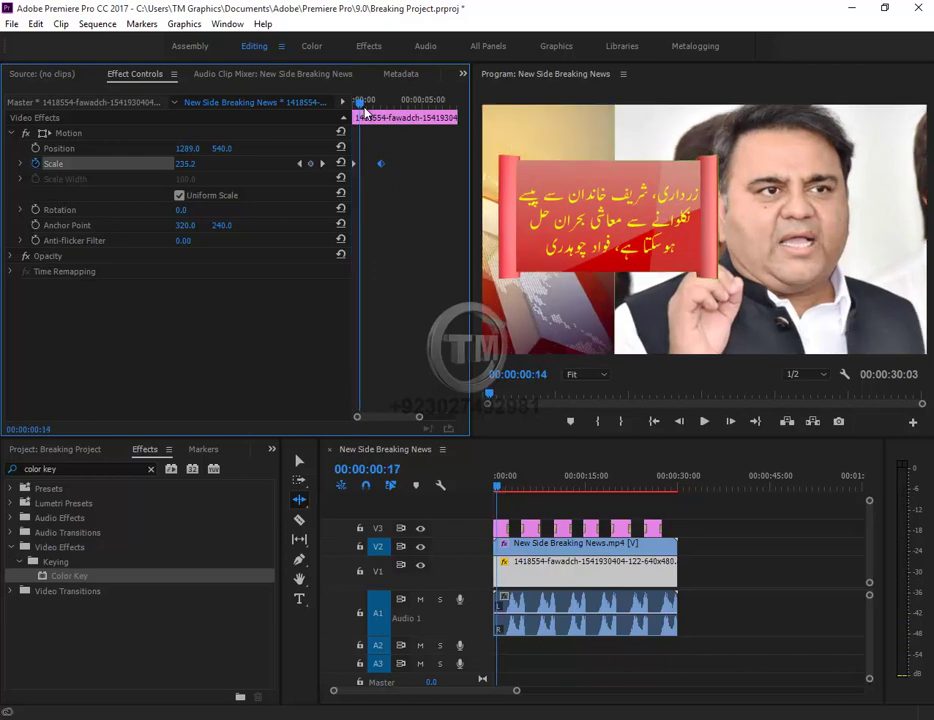
pyautogui.moveTo(355, 99); pyautogui.dragTo(407, 99)
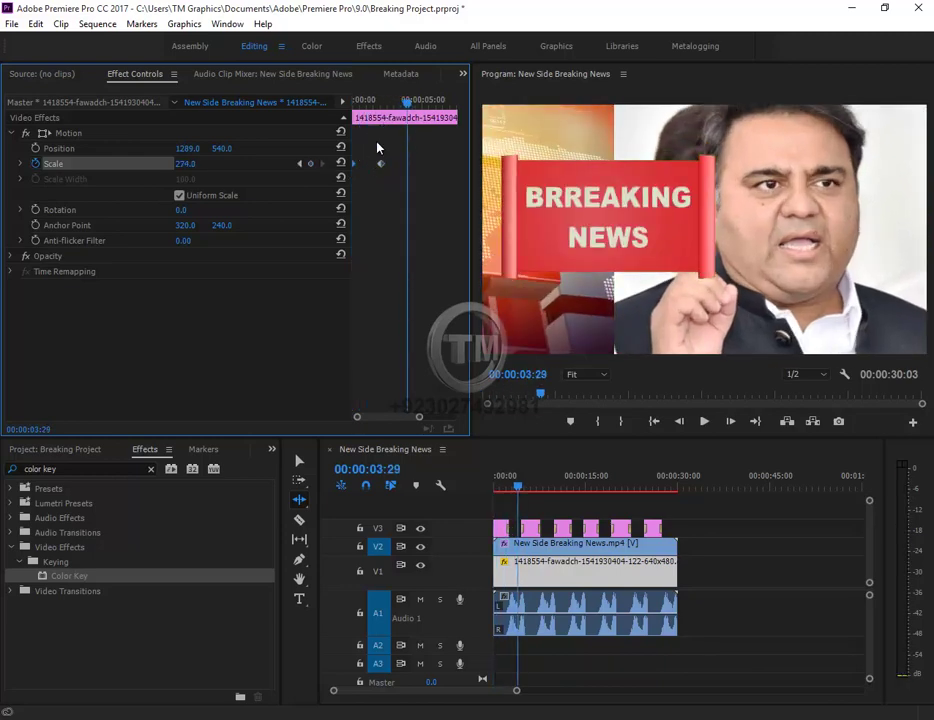
pyautogui.press('Home')
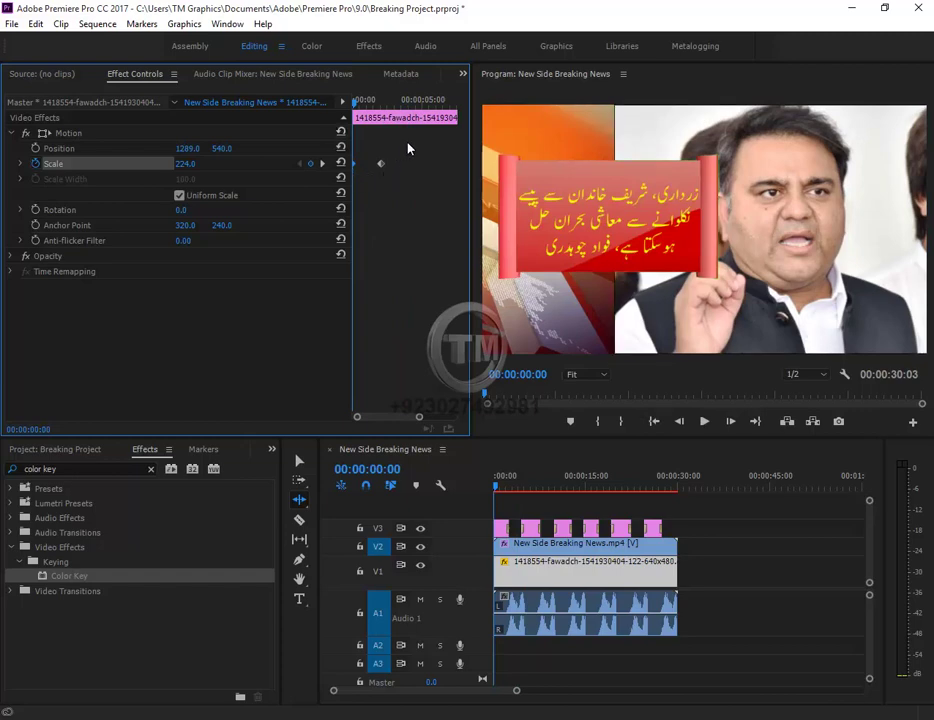
pyautogui.moveTo(403, 100); pyautogui.dragTo(411, 106)
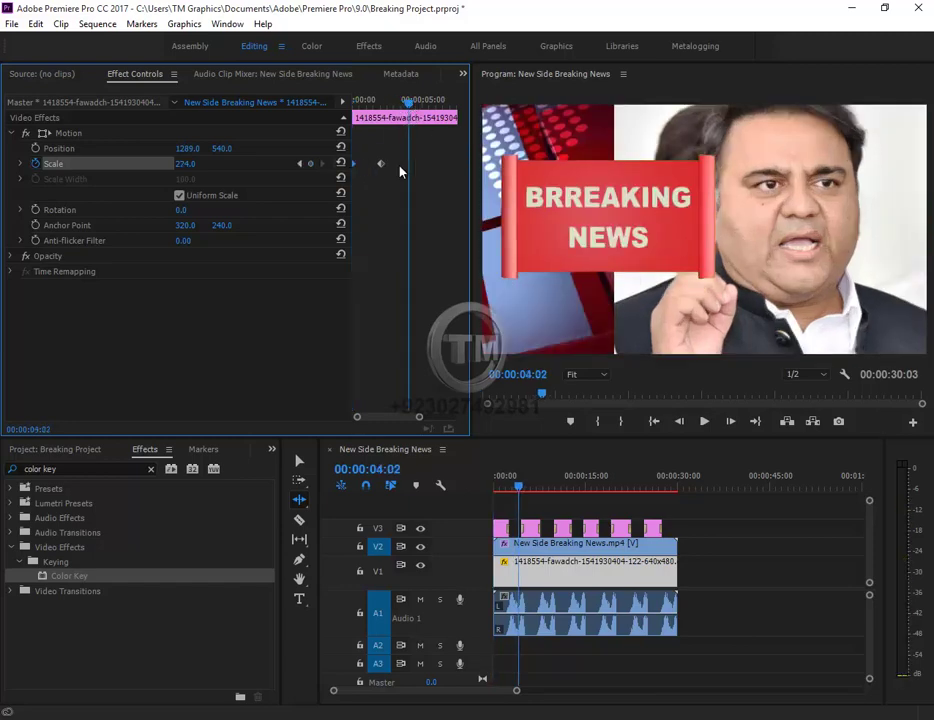
pyautogui.moveTo(410, 105); pyautogui.dragTo(415, 106)
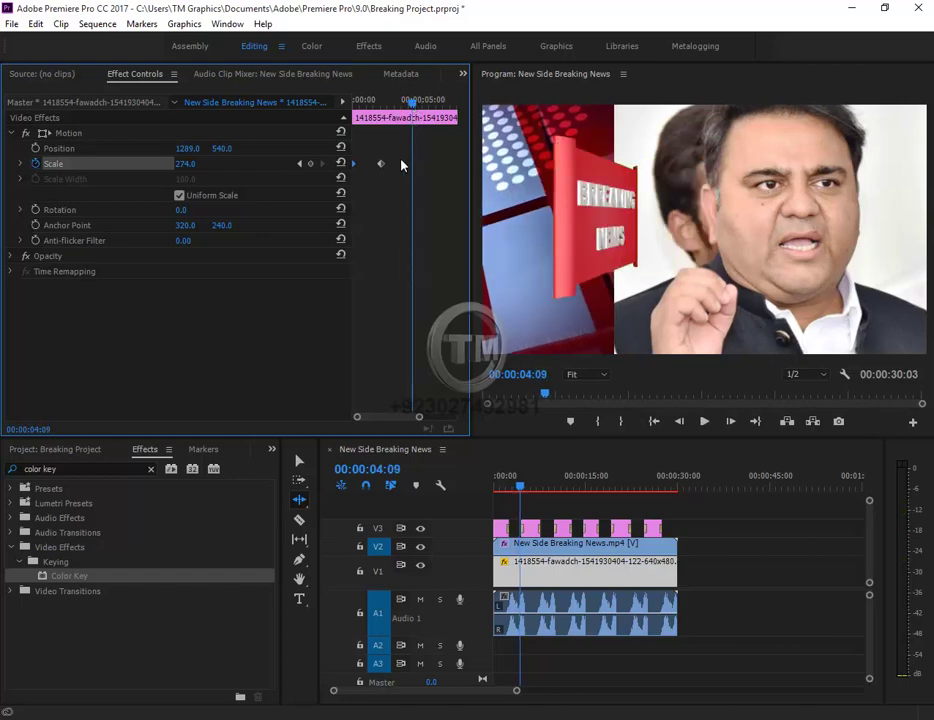
pyautogui.hotkey('ctrl', 'z')
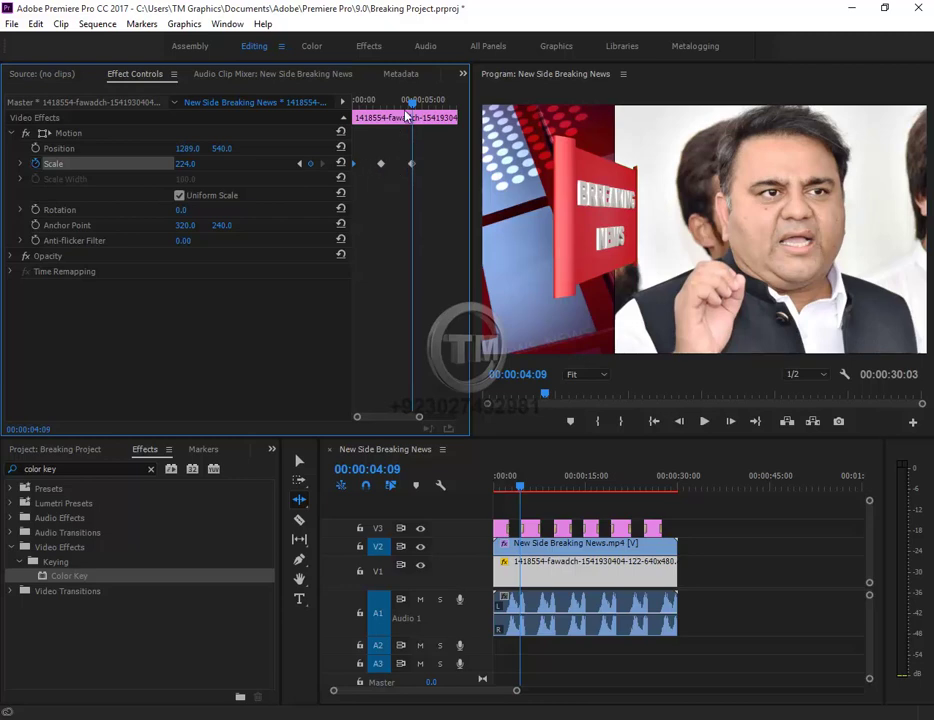
# - Replay the animation from the start and select both Scale keyframes
pyautogui.press('Home')
pyautogui.press('space')
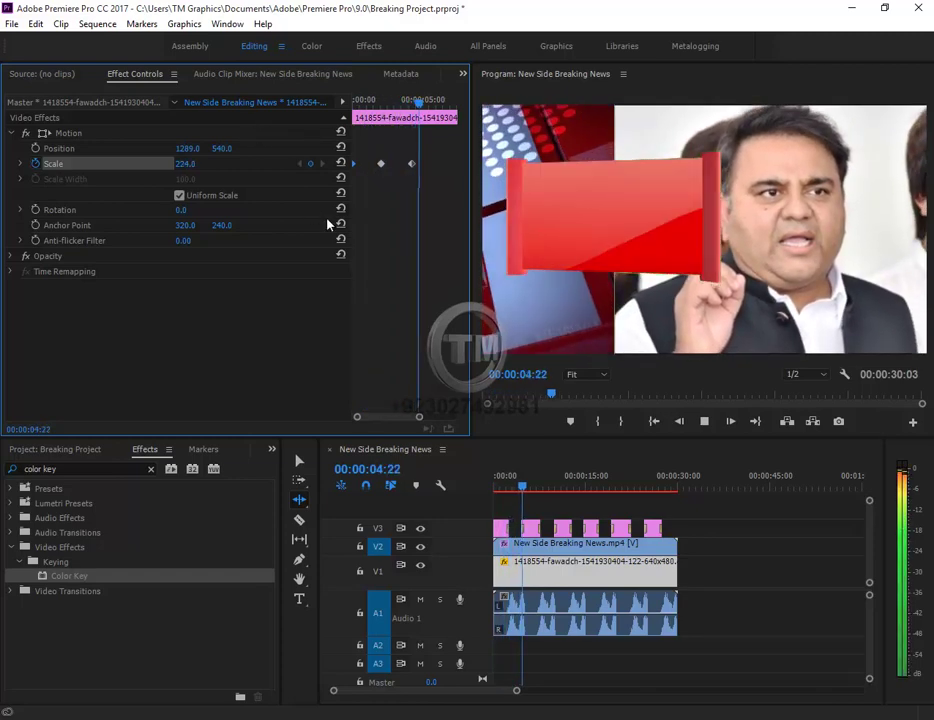
pyautogui.press('Home')
pyautogui.press('Home')
pyautogui.press('space')
pyautogui.press('Home')
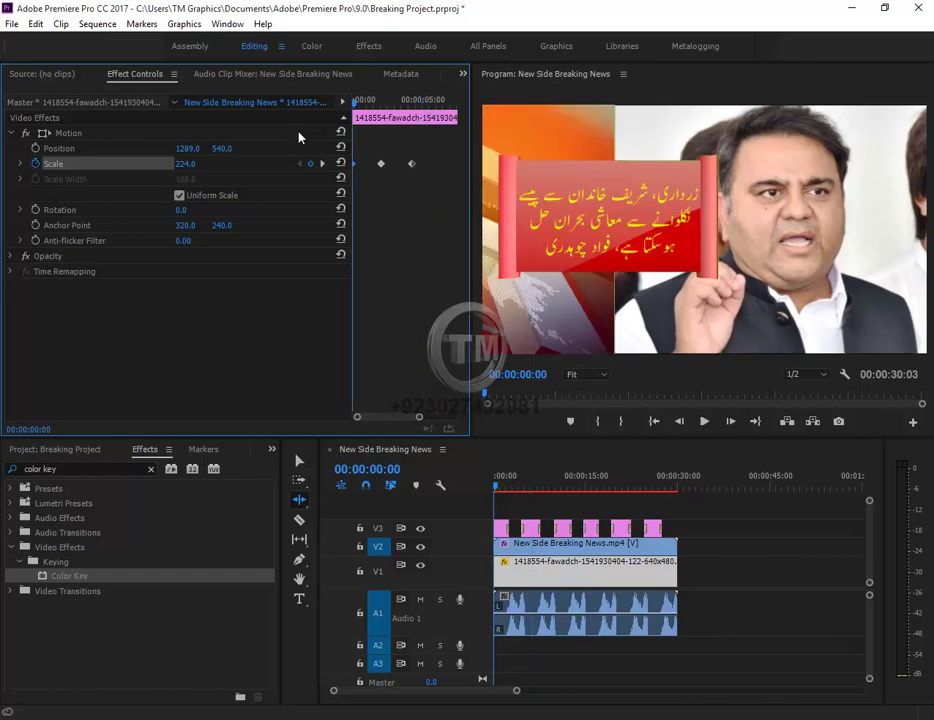
pyautogui.moveTo(432, 149); pyautogui.dragTo(350, 165)
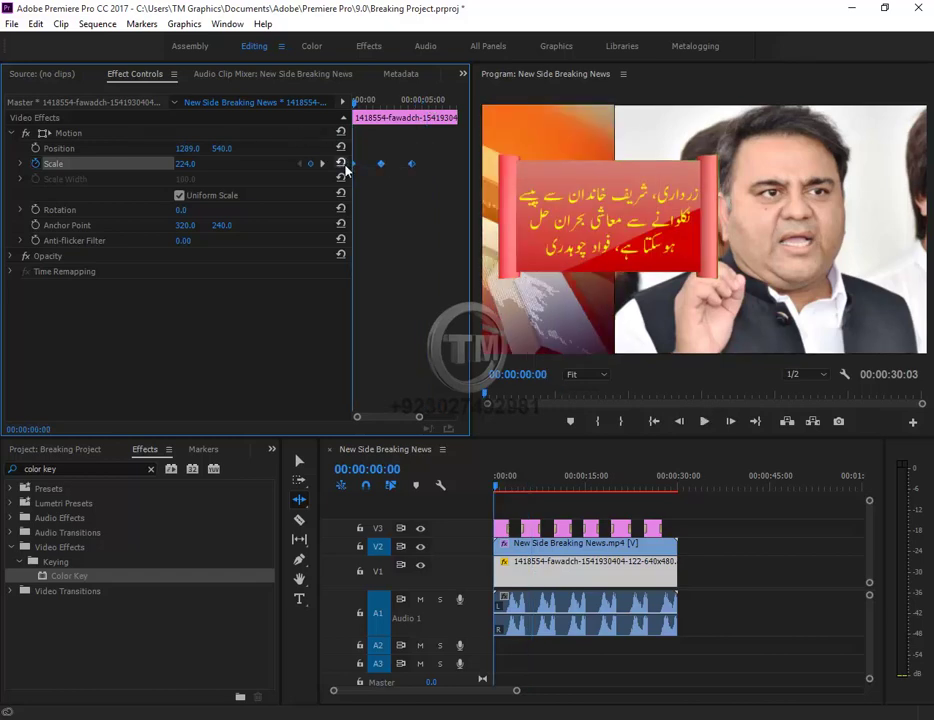
# - Retime the repeated Scale keyframes near 00:00:07:03 and 00:00:12:10 so the photo pulses to about 12 seconds
pyautogui.press('-')
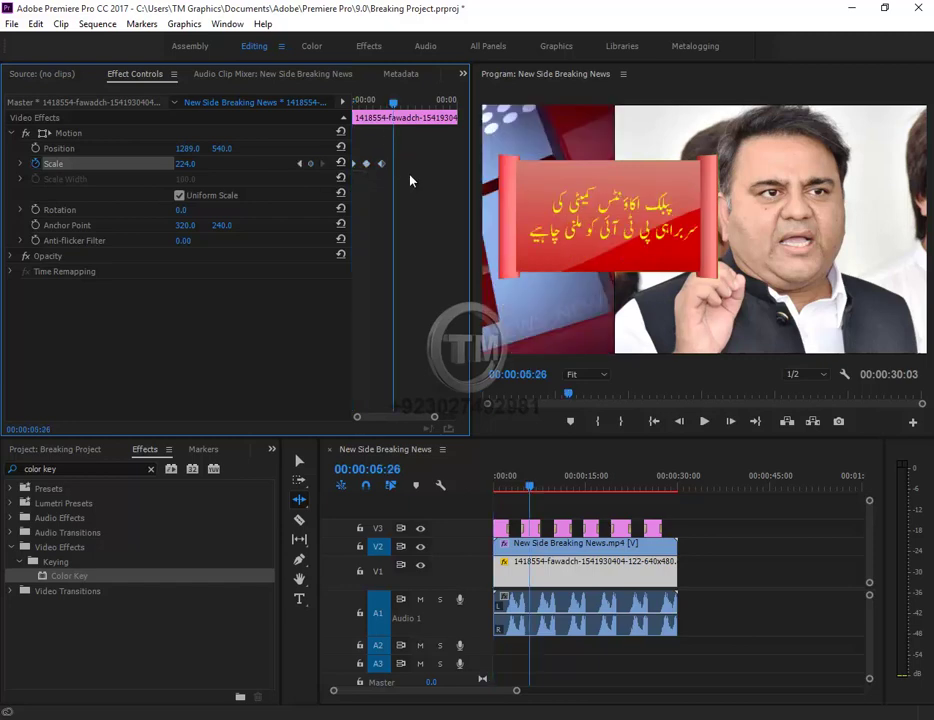
pyautogui.moveTo(394, 103); pyautogui.dragTo(401, 103)
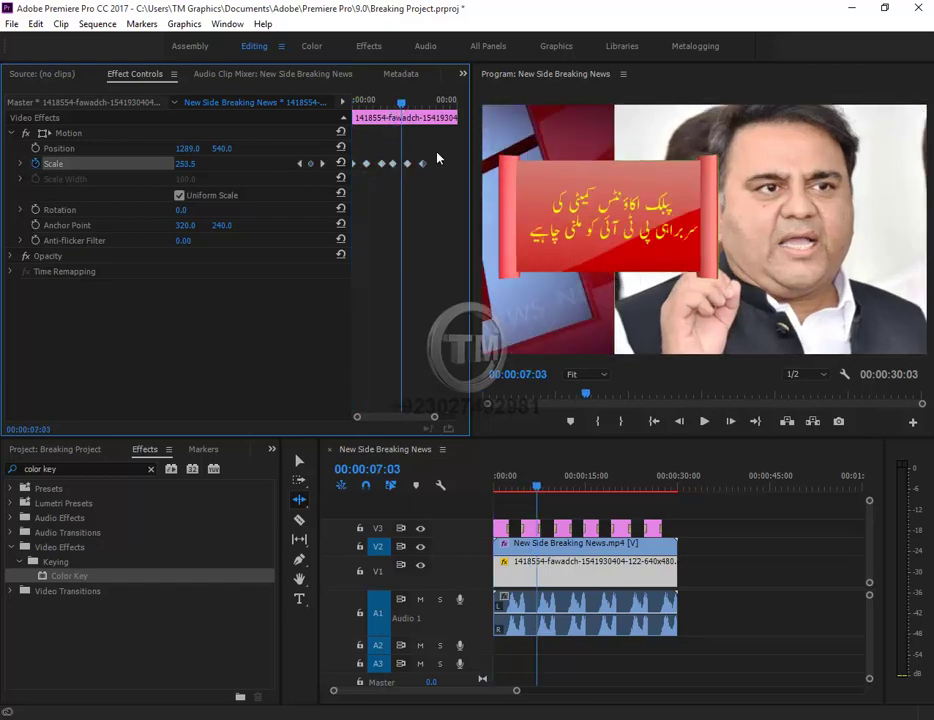
pyautogui.moveTo(419, 161); pyautogui.dragTo(410, 170)
pyautogui.moveTo(391, 164); pyautogui.dragTo(395, 164)
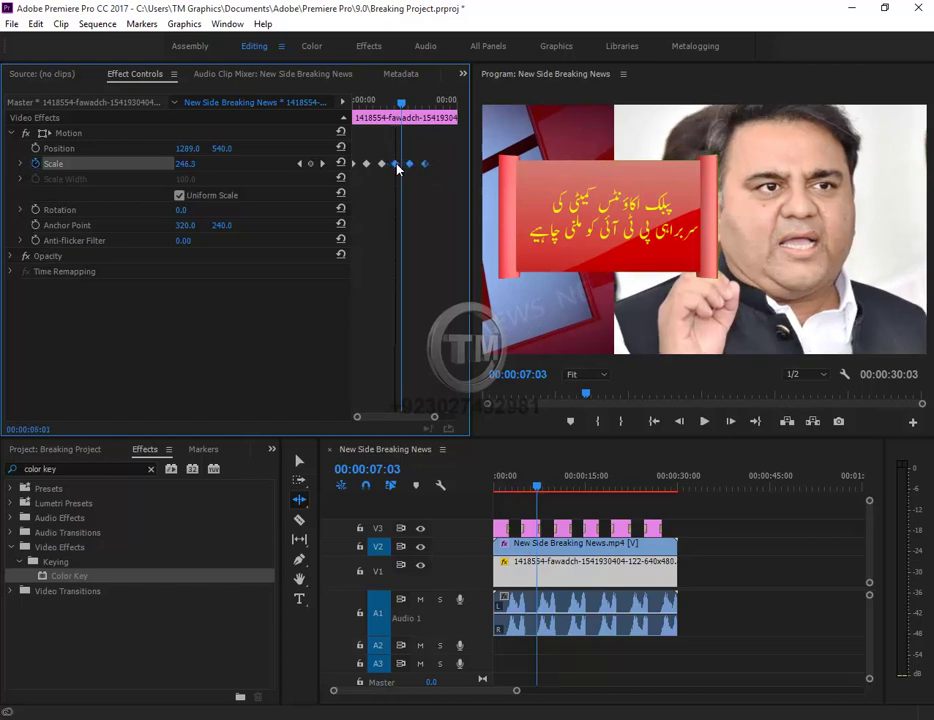
pyautogui.moveTo(433, 101); pyautogui.dragTo(438, 102)
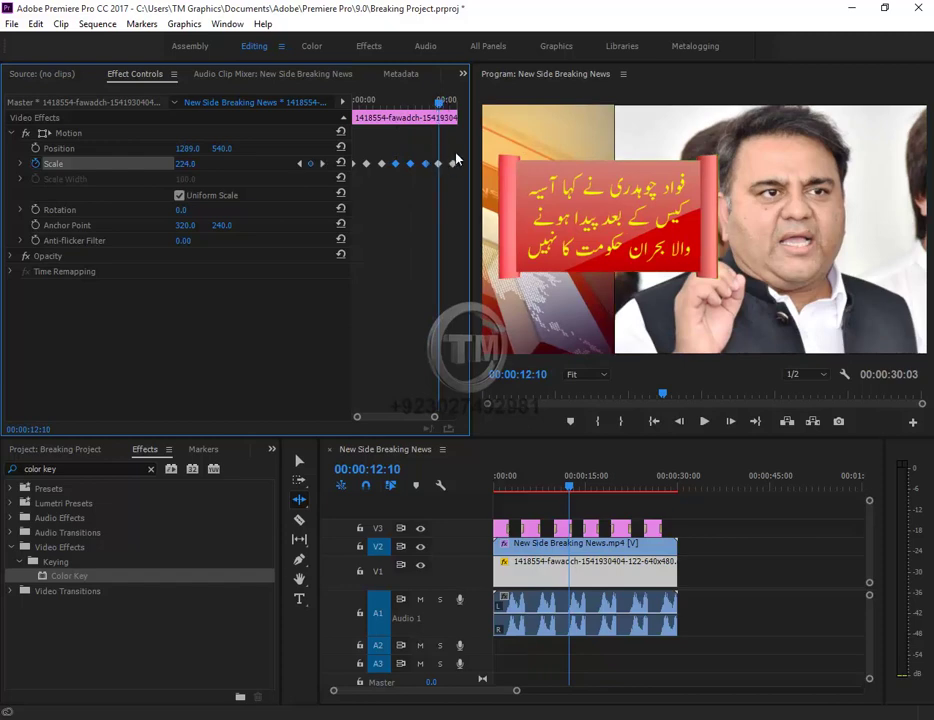
pyautogui.moveTo(455, 158)
pyautogui.mouseDown()
pyautogui.moveTo(437, 170)
pyautogui.moveTo(448, 166)
pyautogui.mouseUp()
pyautogui.click(573, 490)
pyautogui.press('Home')
# - Play the pulsing photo sequence from the start, then turn off targeting for audio track A2
pyautogui.press('space')
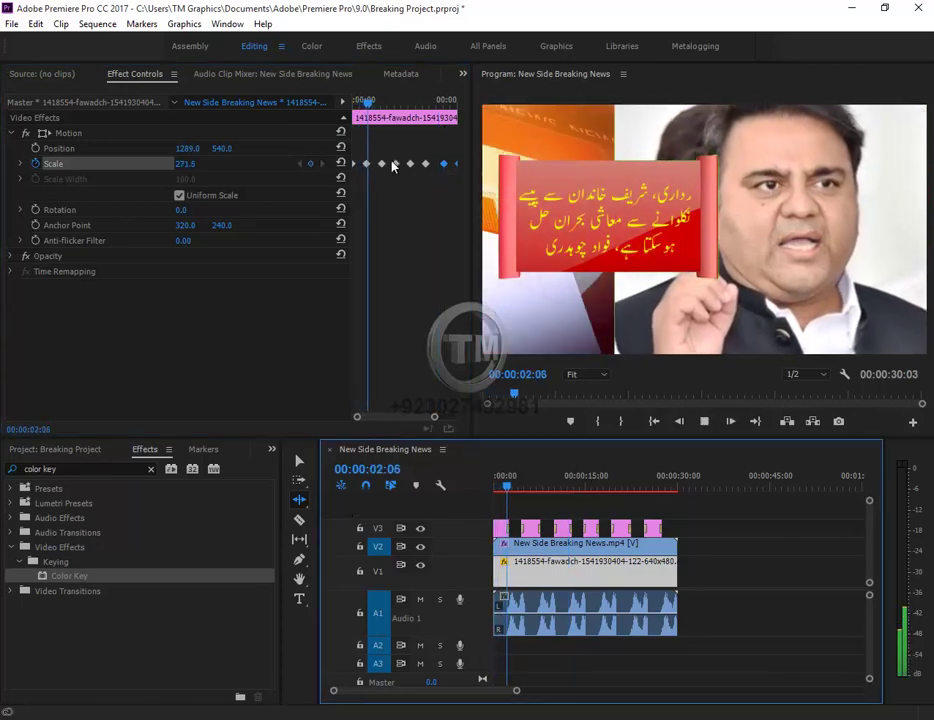
pyautogui.click(731, 603)
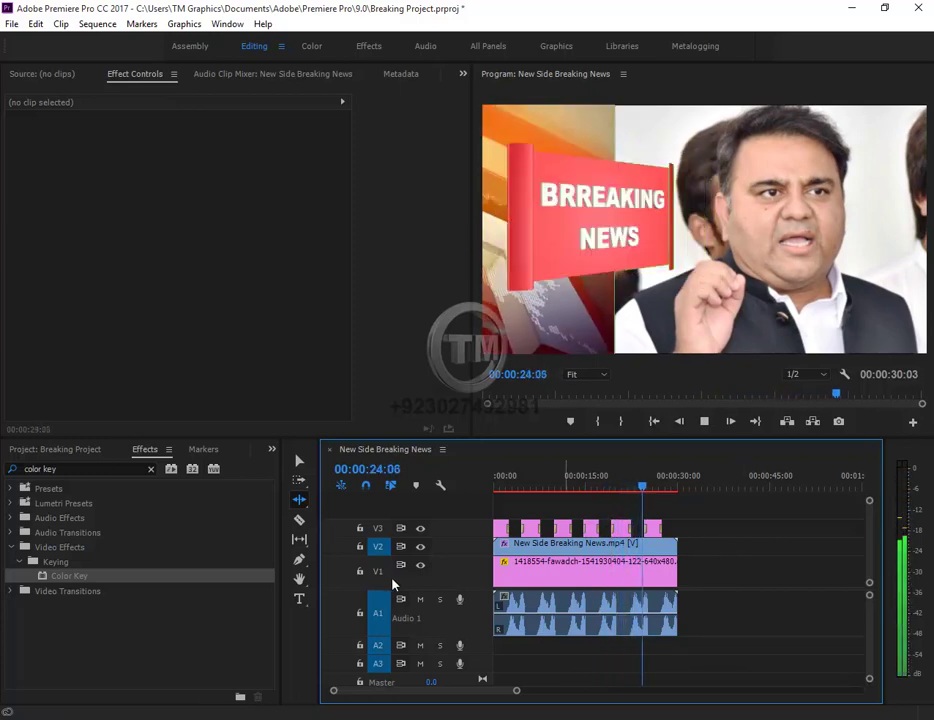
pyautogui.click(521, 569)
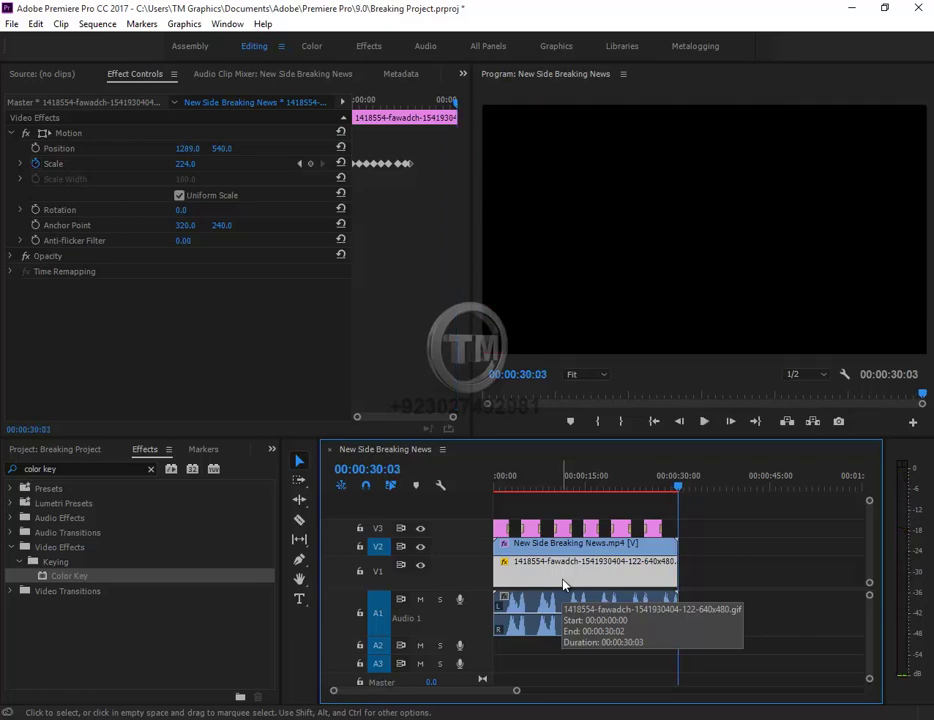
pyautogui.moveTo(678, 487); pyautogui.dragTo(486, 521)
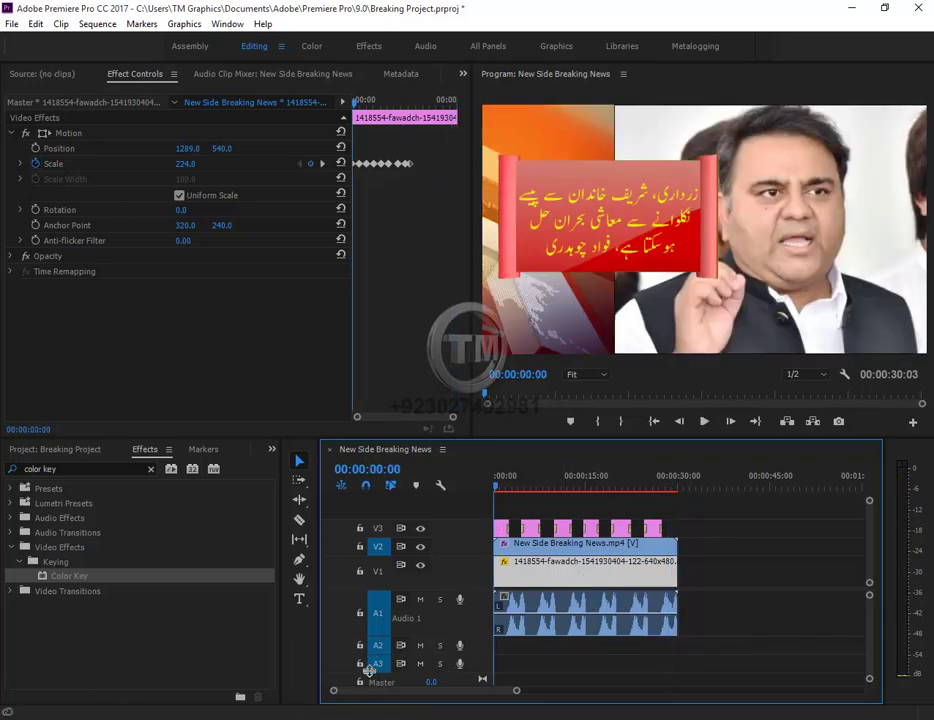
pyautogui.click(567, 667)
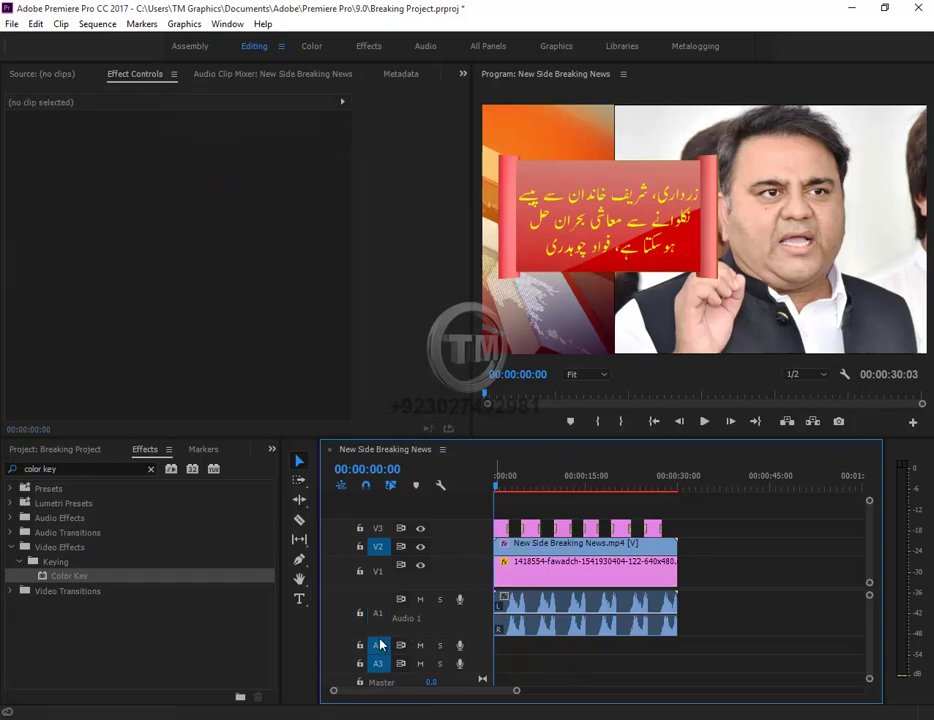
pyautogui.click(380, 645)
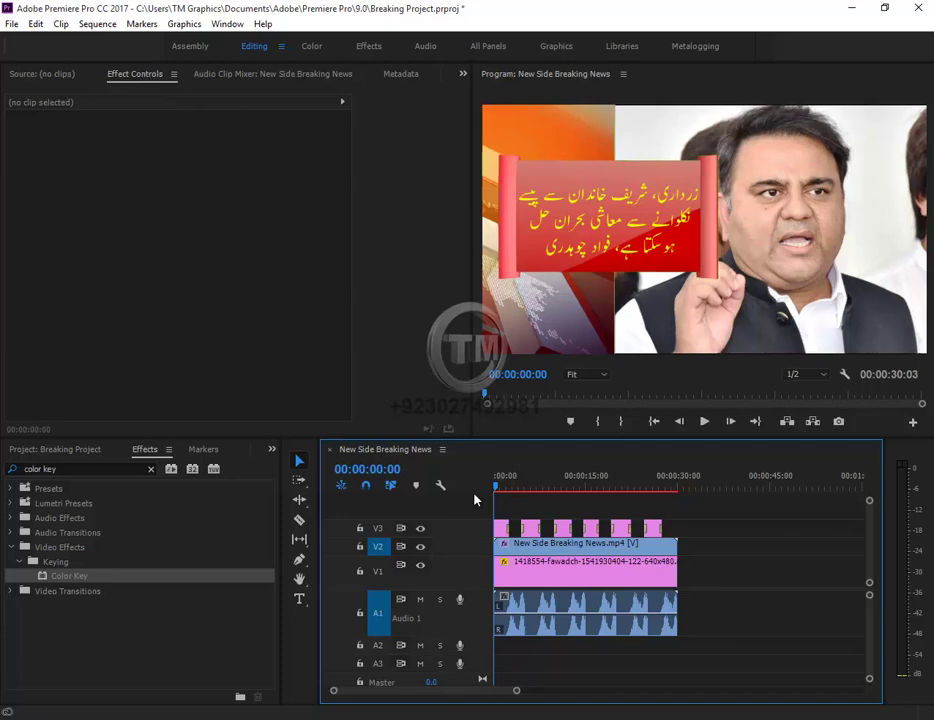
pyautogui.press('space')
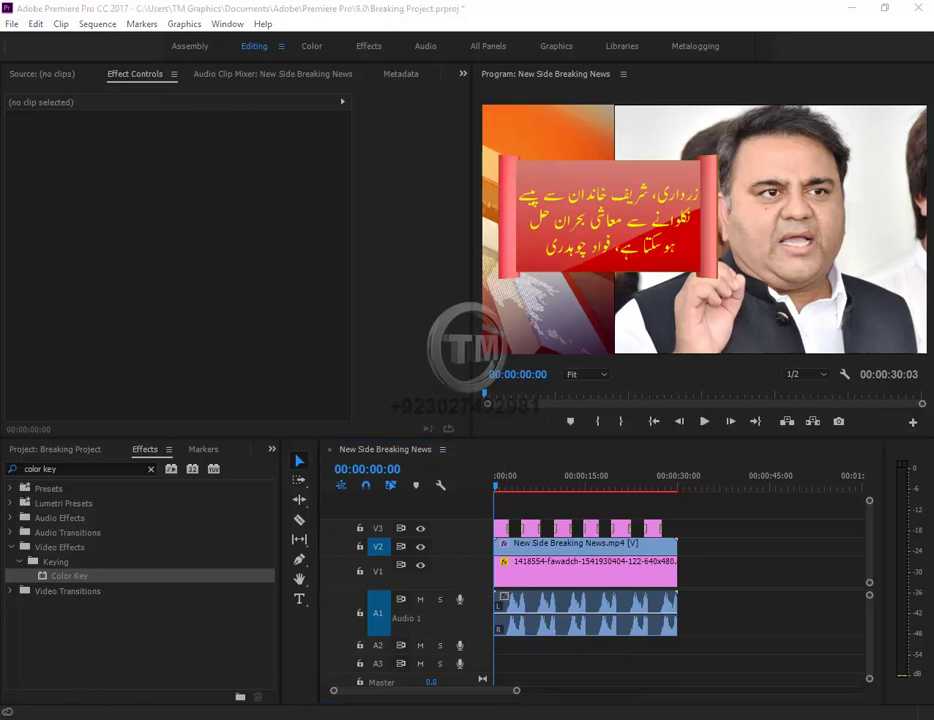
# - Search Start for 'sound re', then close the Store window that opened instead
pyautogui.press('super')
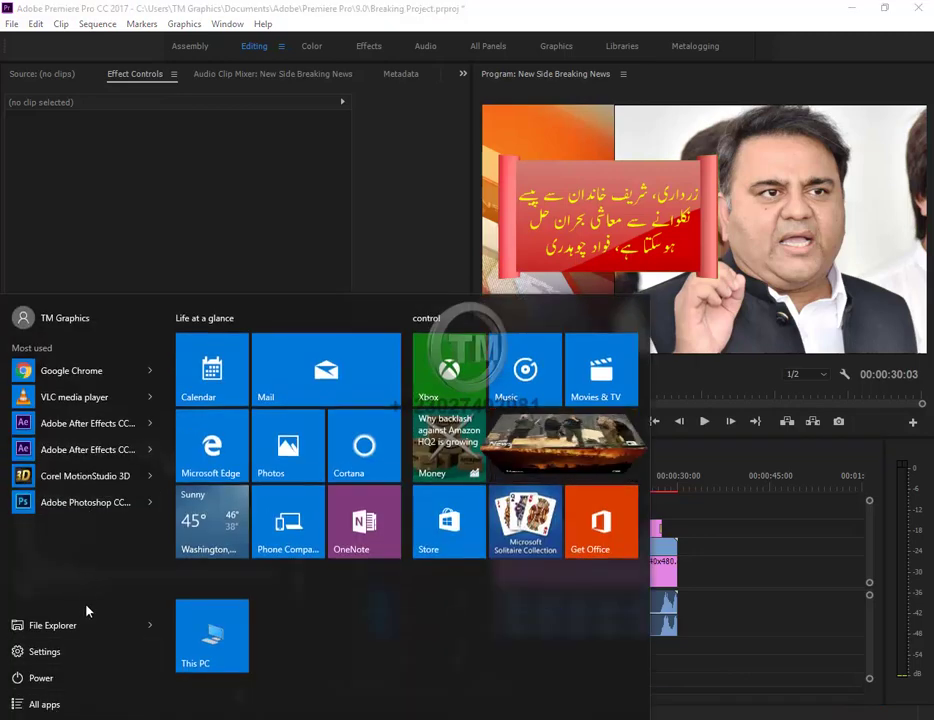
pyautogui.press('super')
pyautogui.write('so')
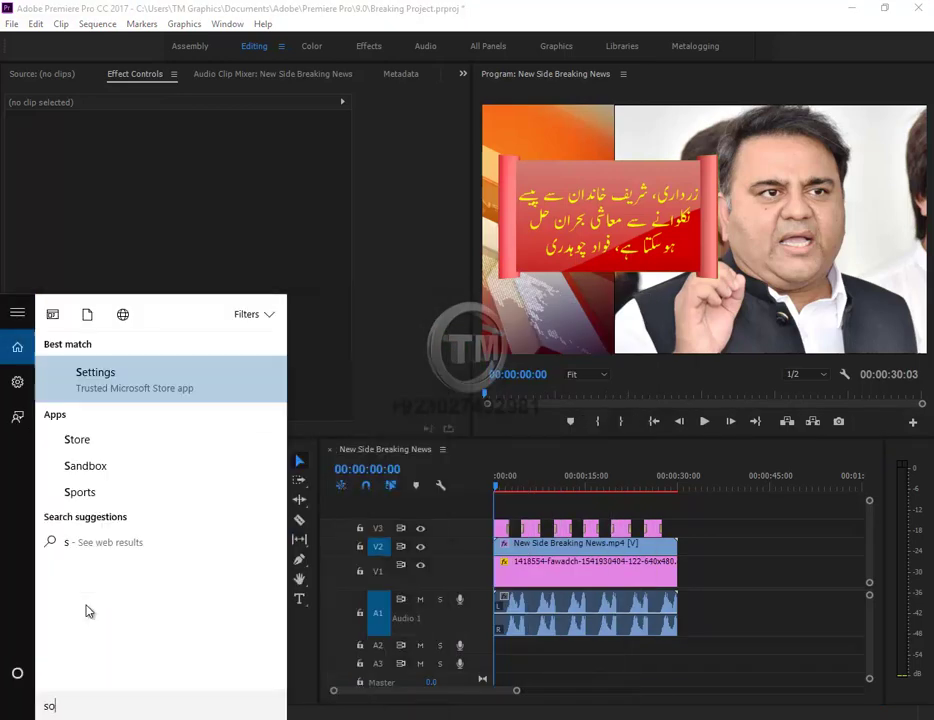
pyautogui.write('und r')
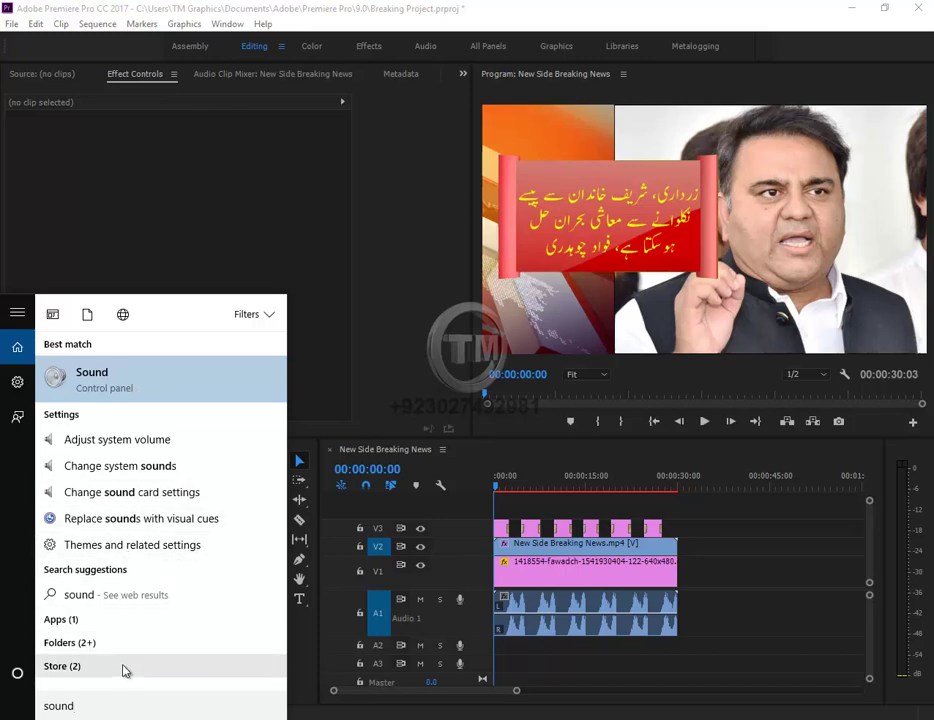
pyautogui.write('e')
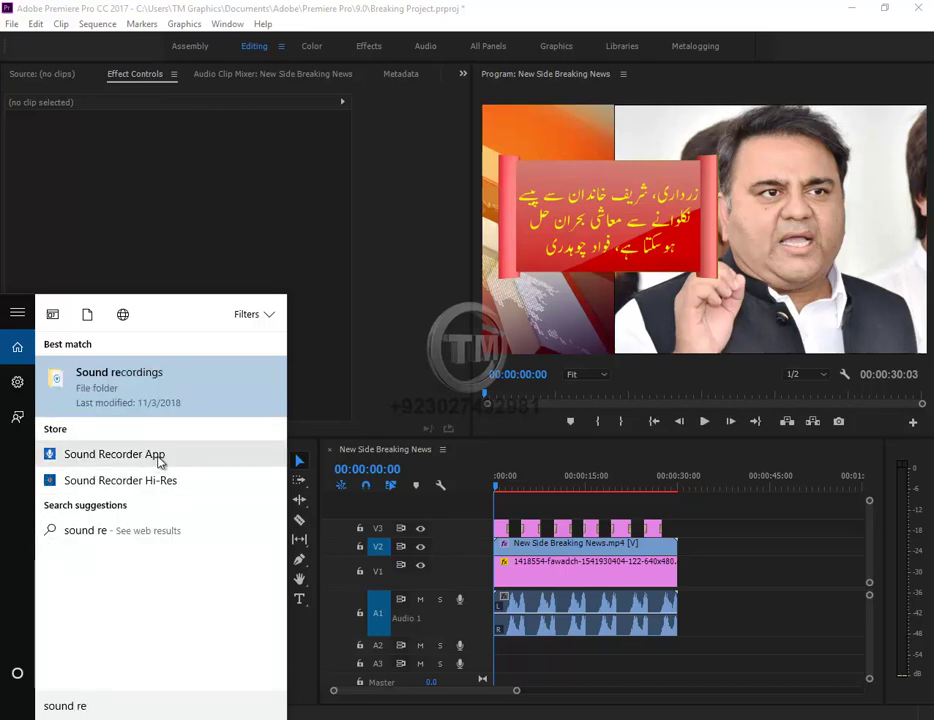
pyautogui.click(156, 458)
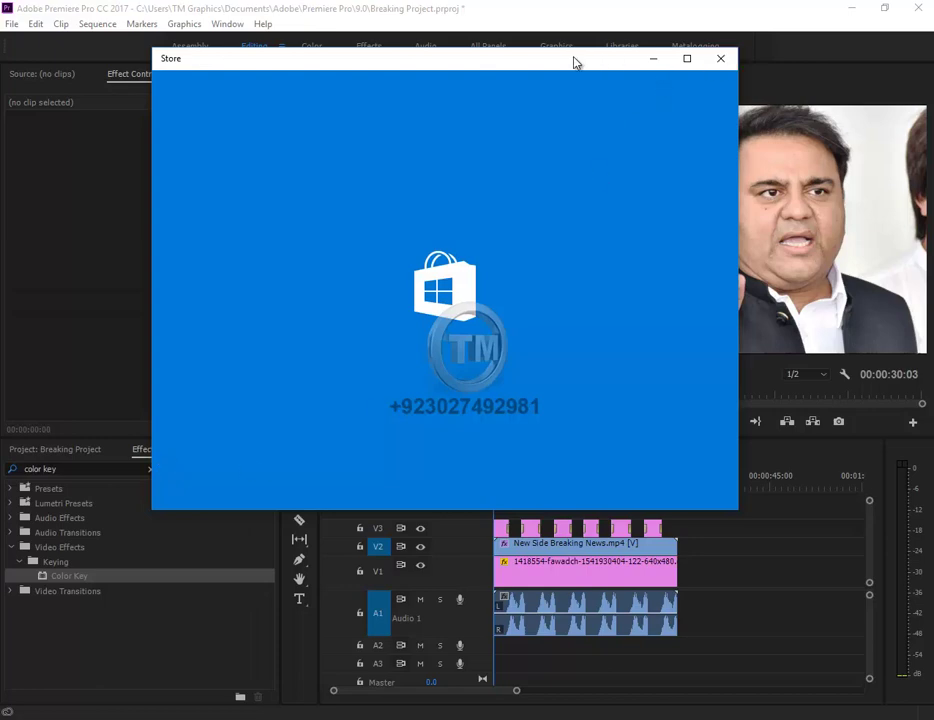
pyautogui.moveTo(575, 60); pyautogui.dragTo(384, 140)
pyautogui.click(538, 138)
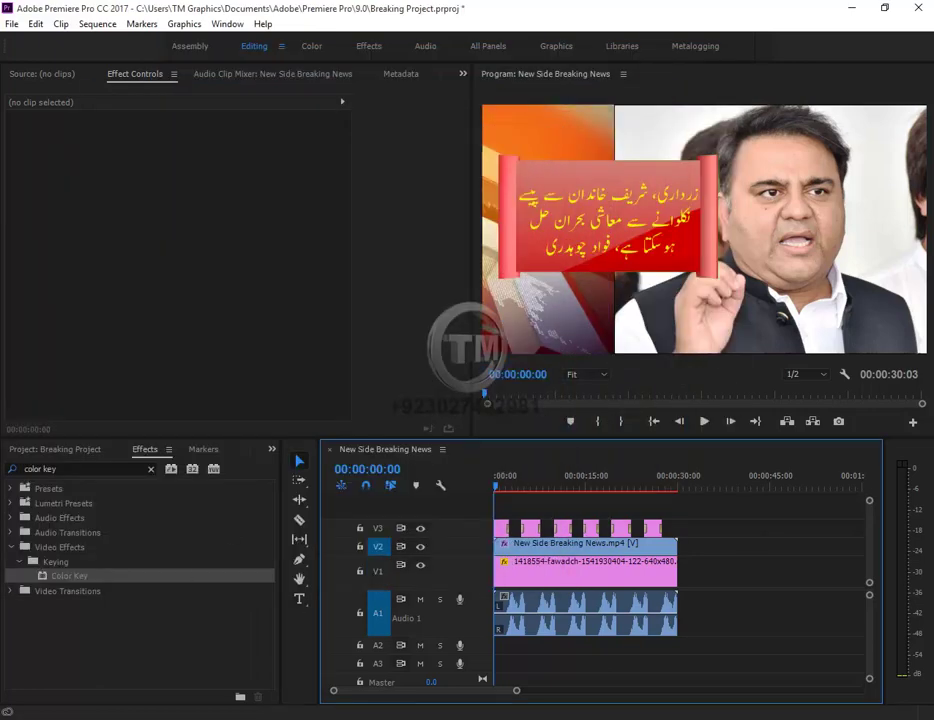
# - Search 'soun' again, dismiss it, and move the playhead to about 5 seconds
pyautogui.press('super')
pyautogui.write('s')
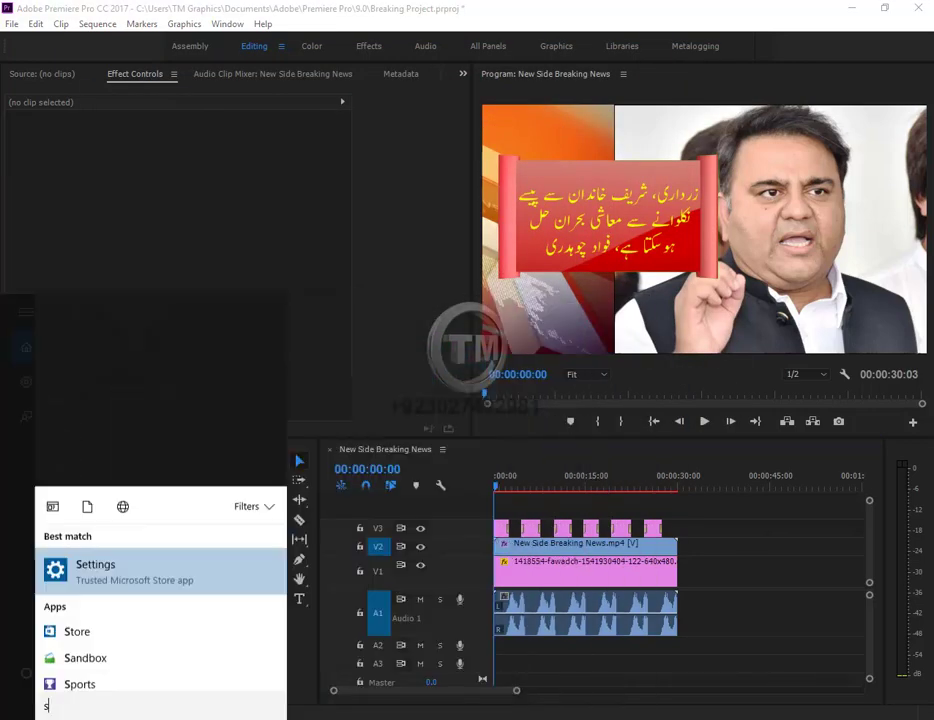
pyautogui.write('ound')
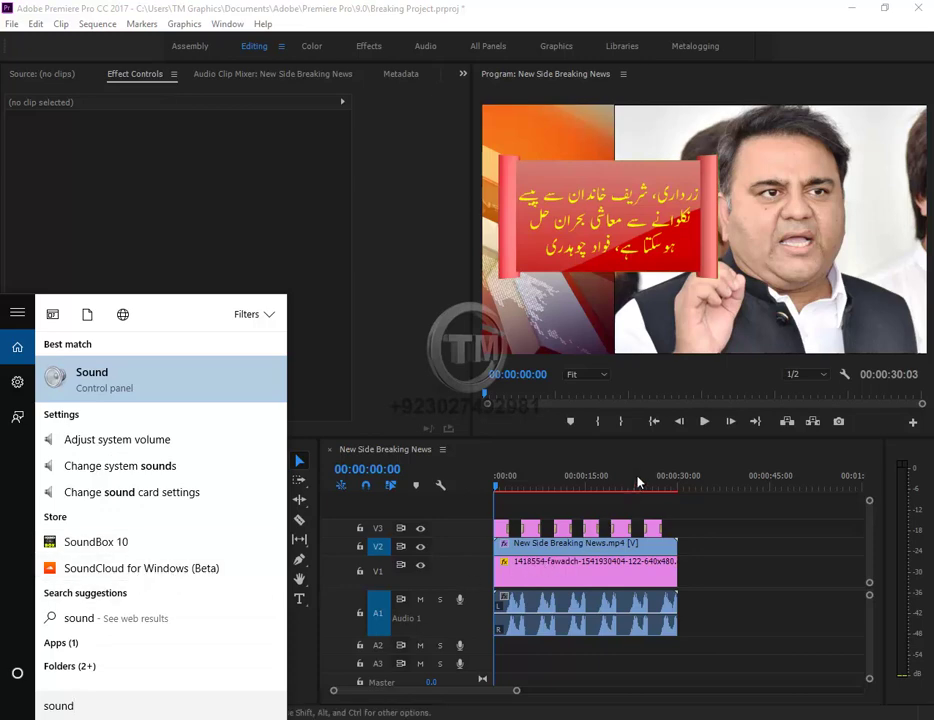
pyautogui.click(495, 495)
pyautogui.moveTo(494, 498); pyautogui.dragTo(533, 504)
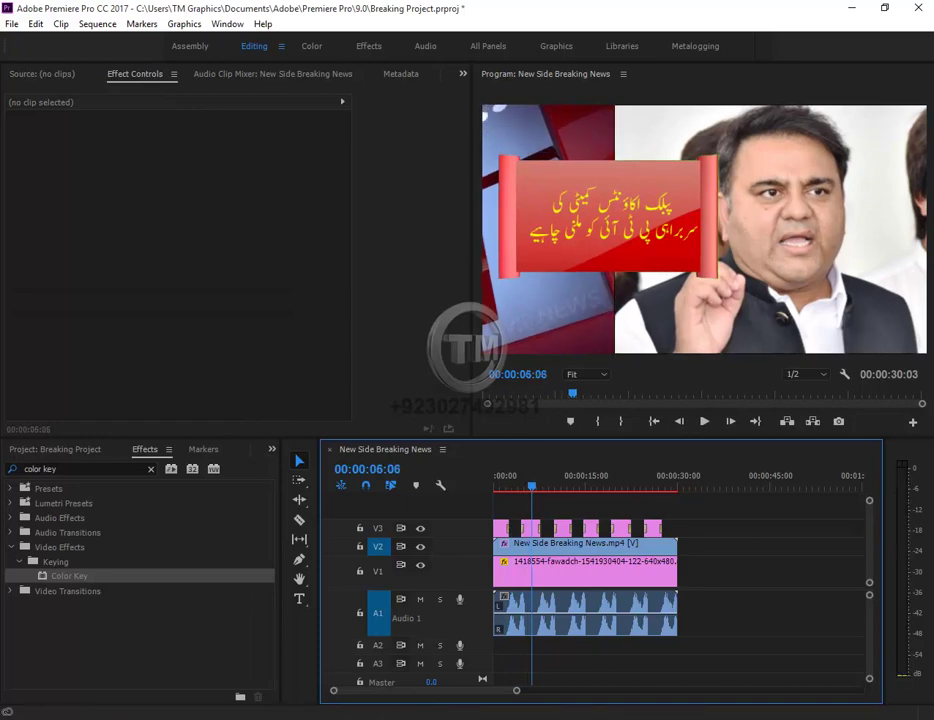
# - Search the Start menu for 'Rec' and launch Voice Recorder
pyautogui.press('super')
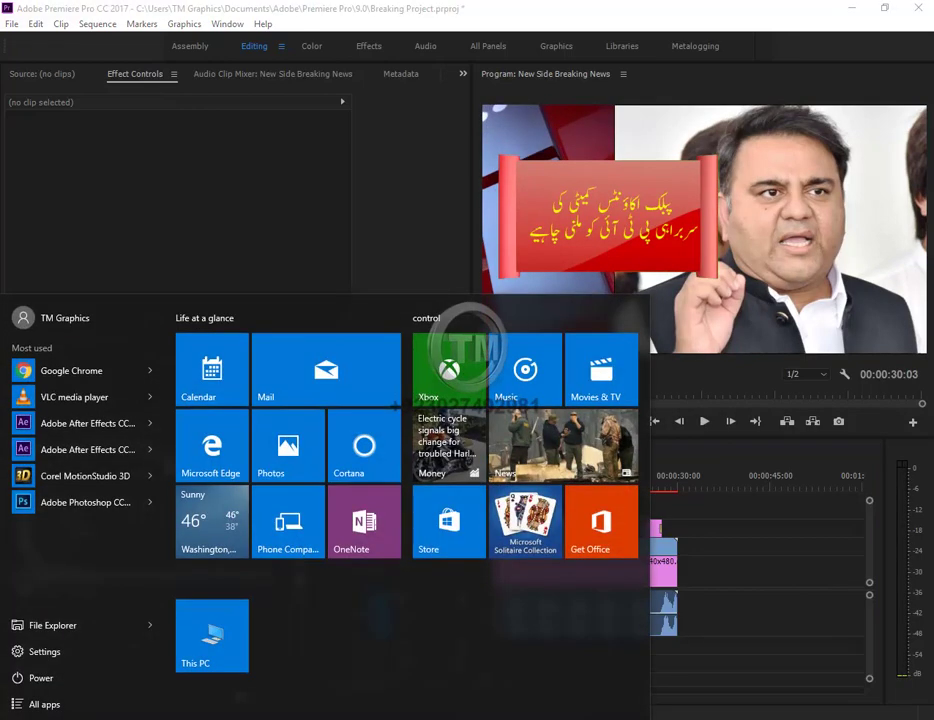
pyautogui.write('sou')
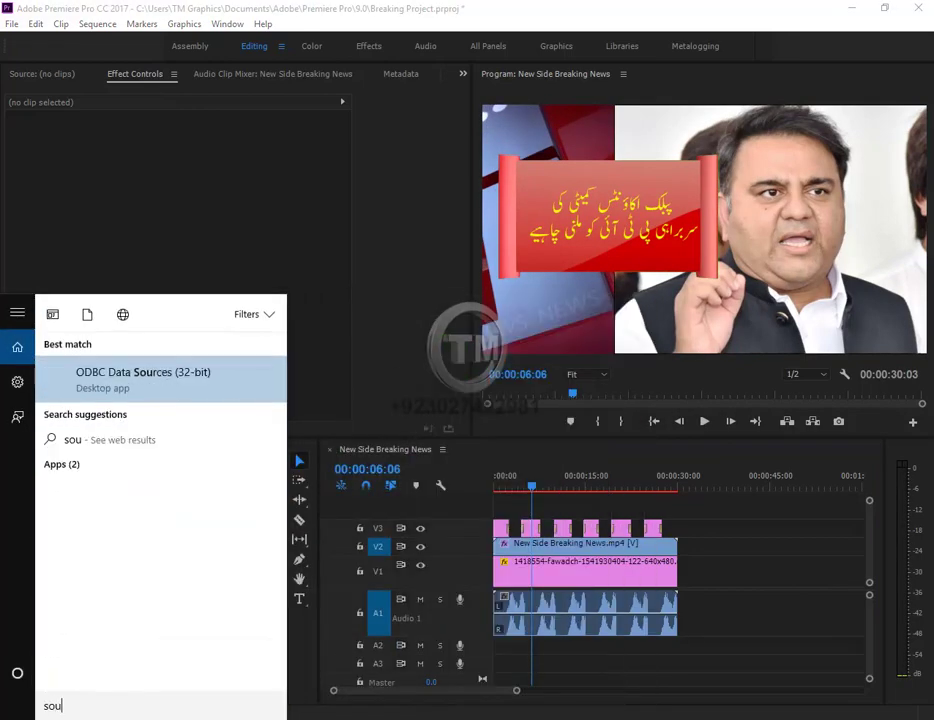
pyautogui.write('nd r')
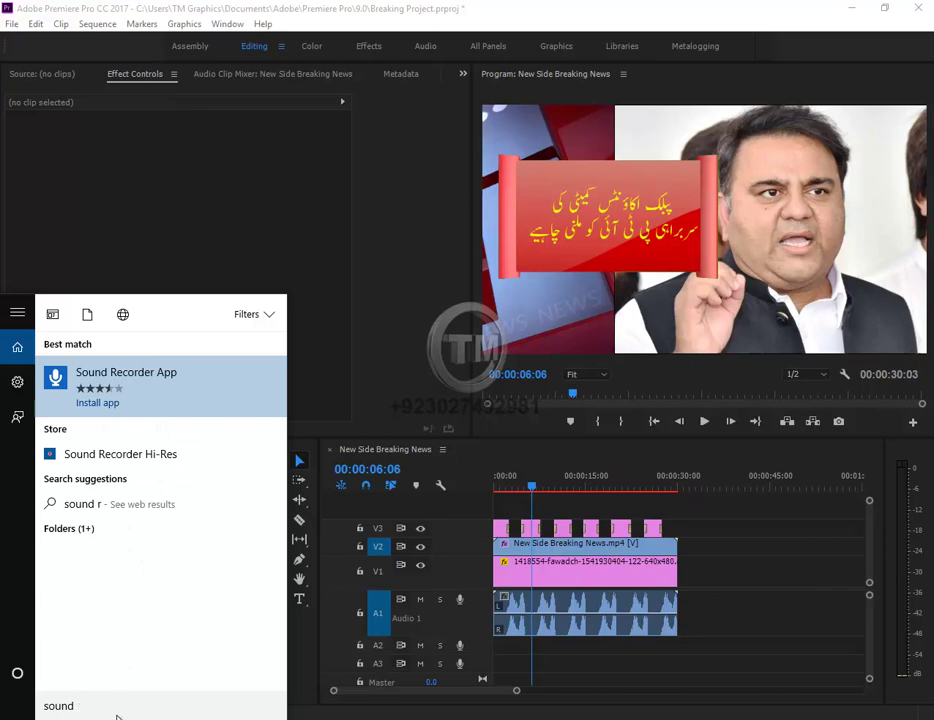
pyautogui.press('BackSpace')
pyautogui.press('BackSpace')
pyautogui.press('BackSpace')
pyautogui.press('BackSpace')
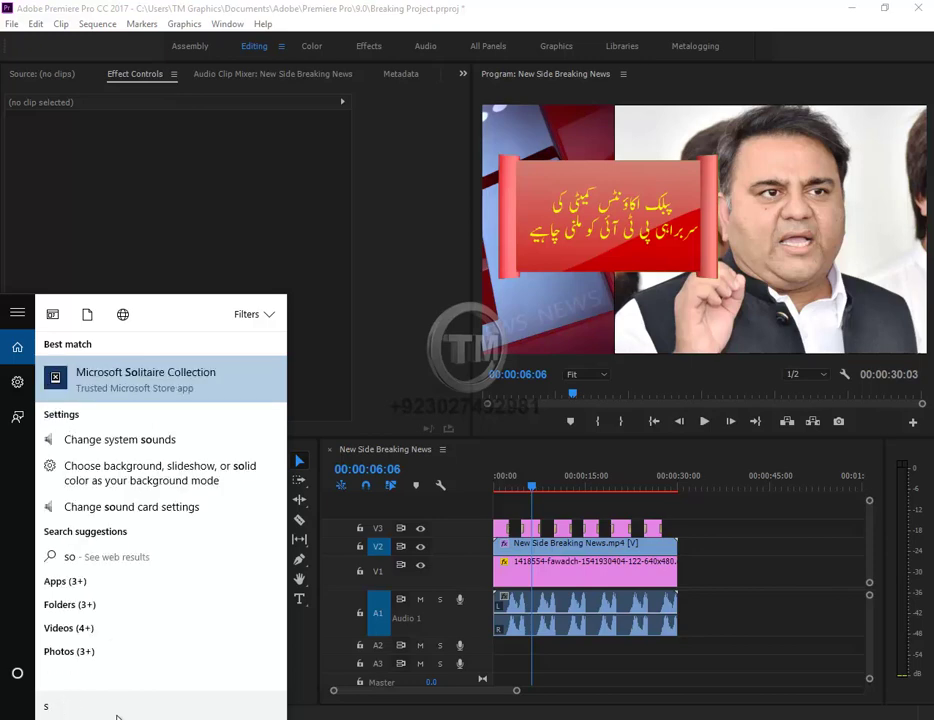
pyautogui.press('BackSpace')
pyautogui.press('BackSpace')
pyautogui.write('So')
pyautogui.press('BackSpace')
pyautogui.press('BackSpace')
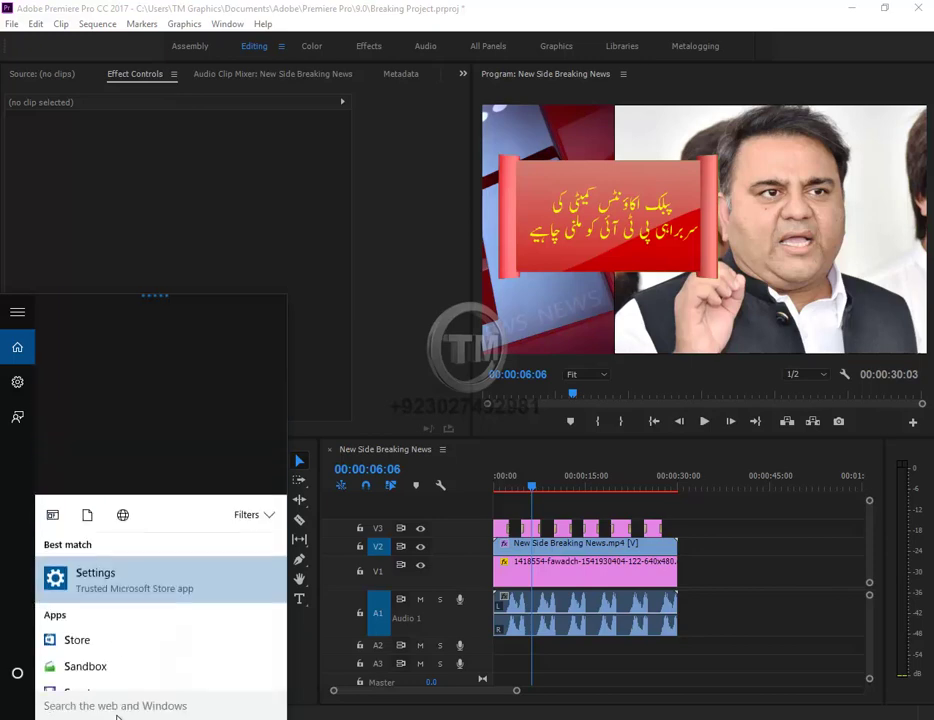
pyautogui.write('Rec')
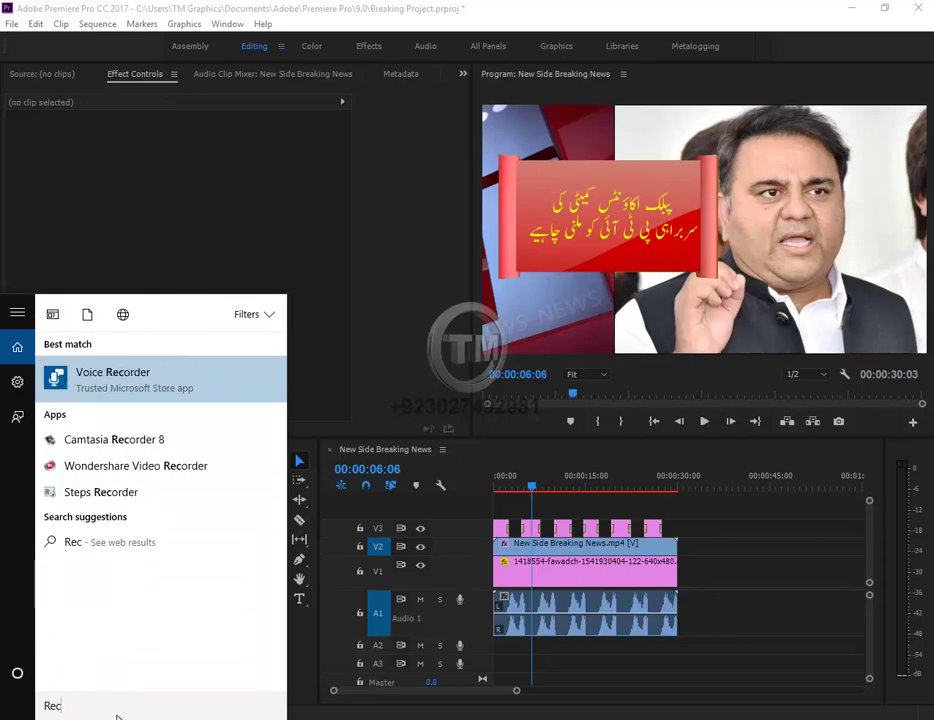
pyautogui.click(151, 378)
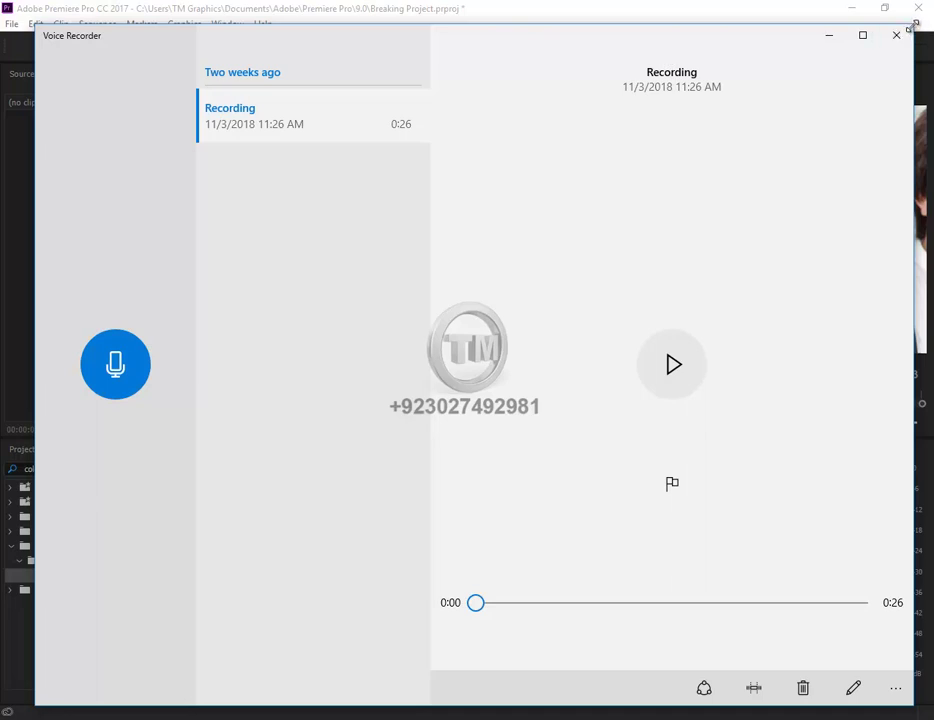
# - Shrink Voice Recorder to the left beside the preview, rewind the playhead, and start recording
pyautogui.moveTo(908, 30); pyautogui.dragTo(552, 229)
pyautogui.moveTo(388, 250)
pyautogui.mouseDown()
pyautogui.moveTo(391, 115)
pyautogui.moveTo(358, 90)
pyautogui.mouseUp()
pyautogui.moveTo(533, 488); pyautogui.dragTo(495, 488)
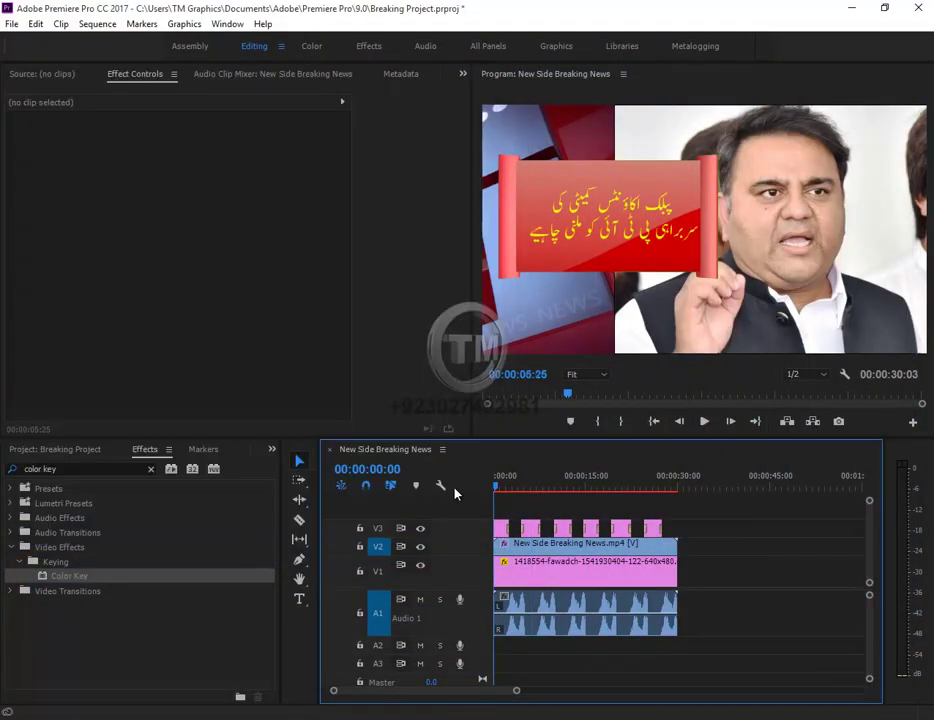
pyautogui.hotkey('alt', 'Tab')
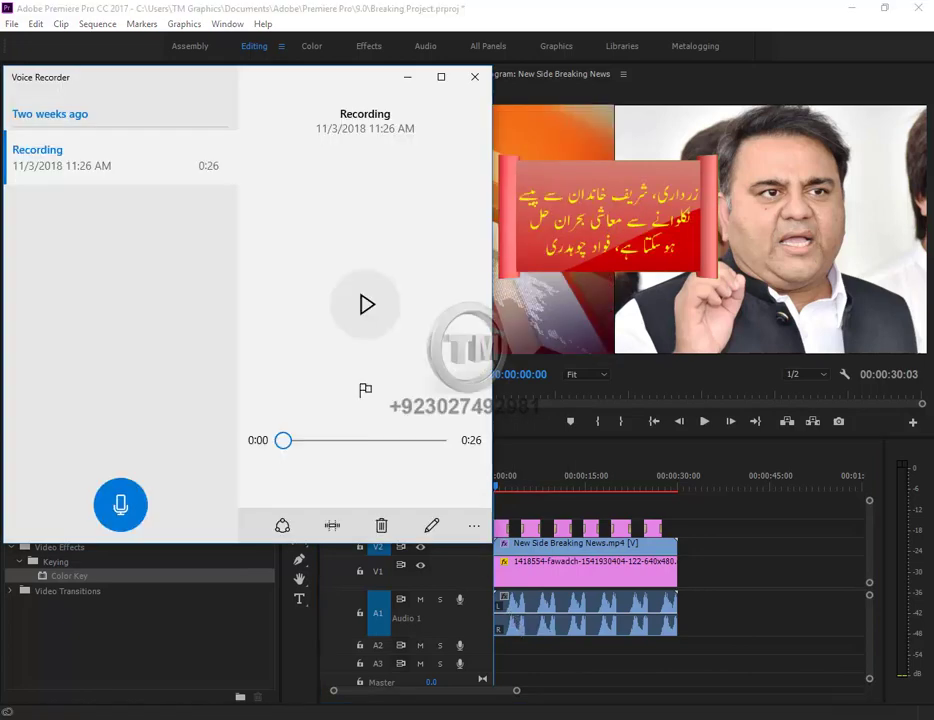
pyautogui.moveTo(180, 87)
pyautogui.mouseDown()
pyautogui.moveTo(210, 77)
pyautogui.moveTo(186, 72)
pyautogui.mouseUp()
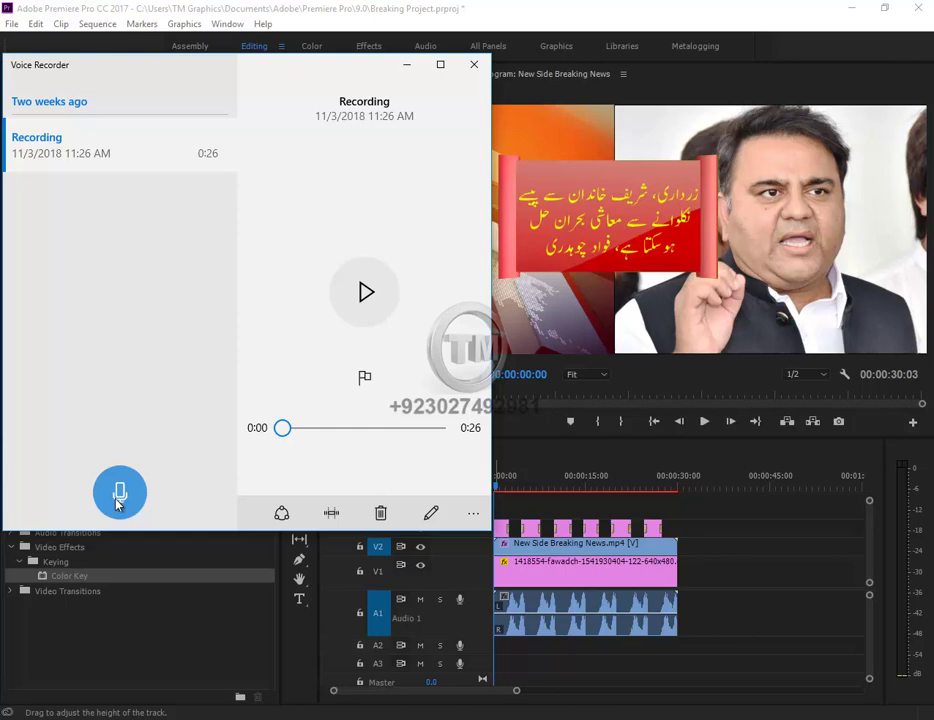
pyautogui.click(119, 500)
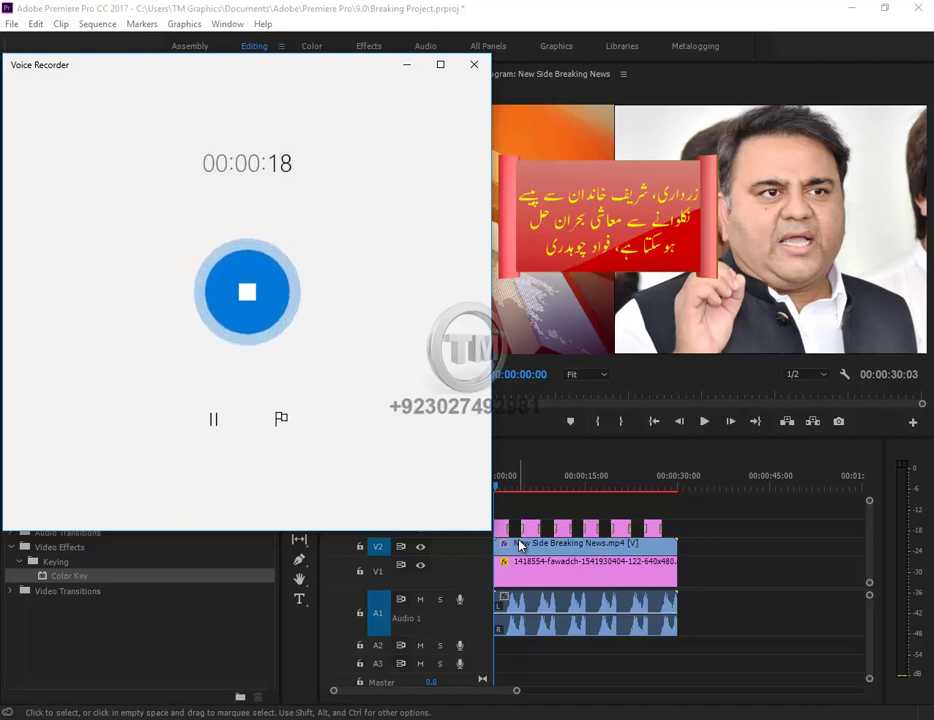
# - Narrate while scrubbing the banners to about 8 seconds, then stop to save Recording (2)
pyautogui.moveTo(518, 487); pyautogui.dragTo(530, 491)
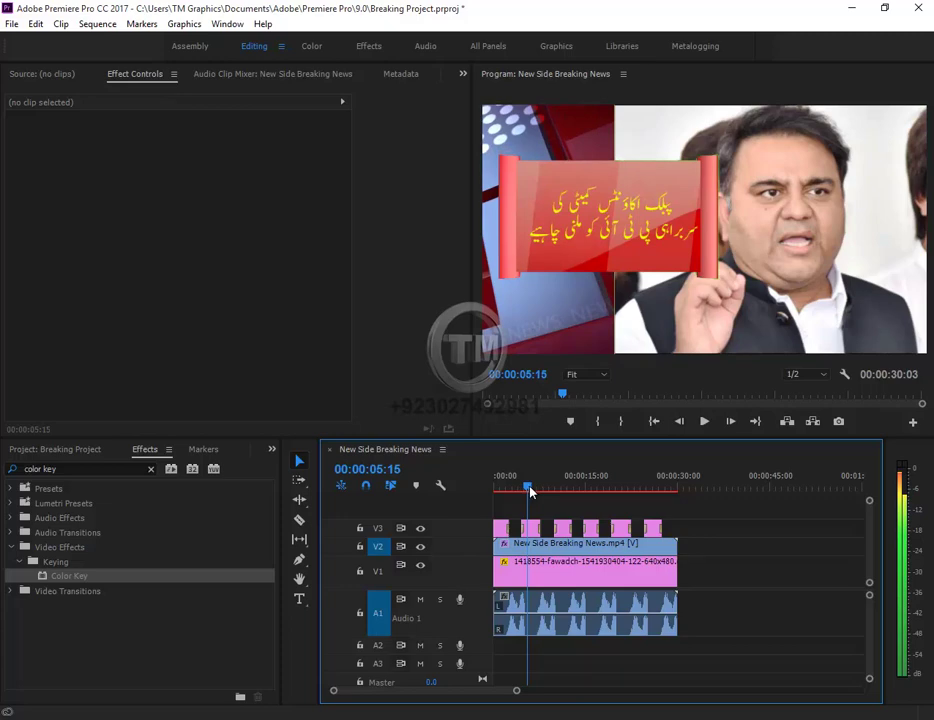
pyautogui.moveTo(530, 491); pyautogui.dragTo(558, 497)
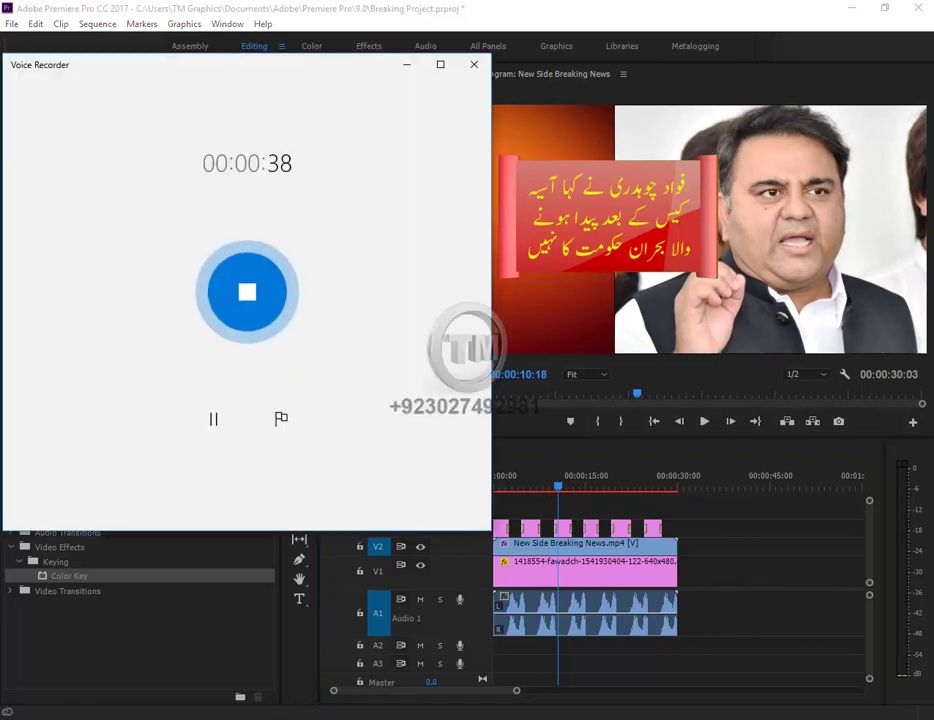
pyautogui.hotkey('alt', 'Tab')
pyautogui.click(244, 294)
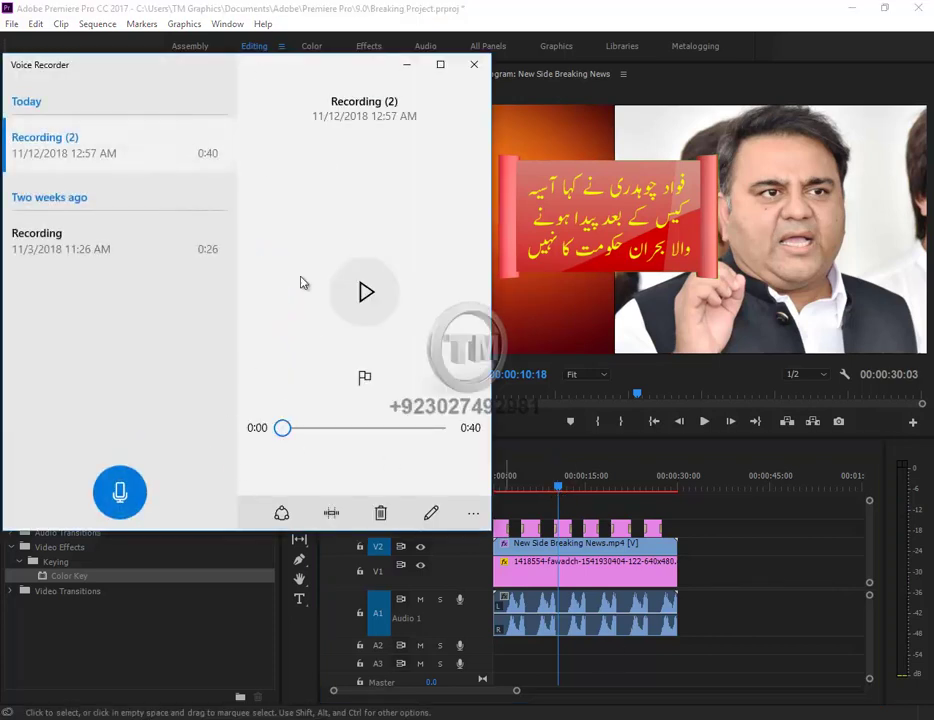
# - Move the recorder right and play, then pause, the older recording
pyautogui.moveTo(227, 63); pyautogui.dragTo(349, 75)
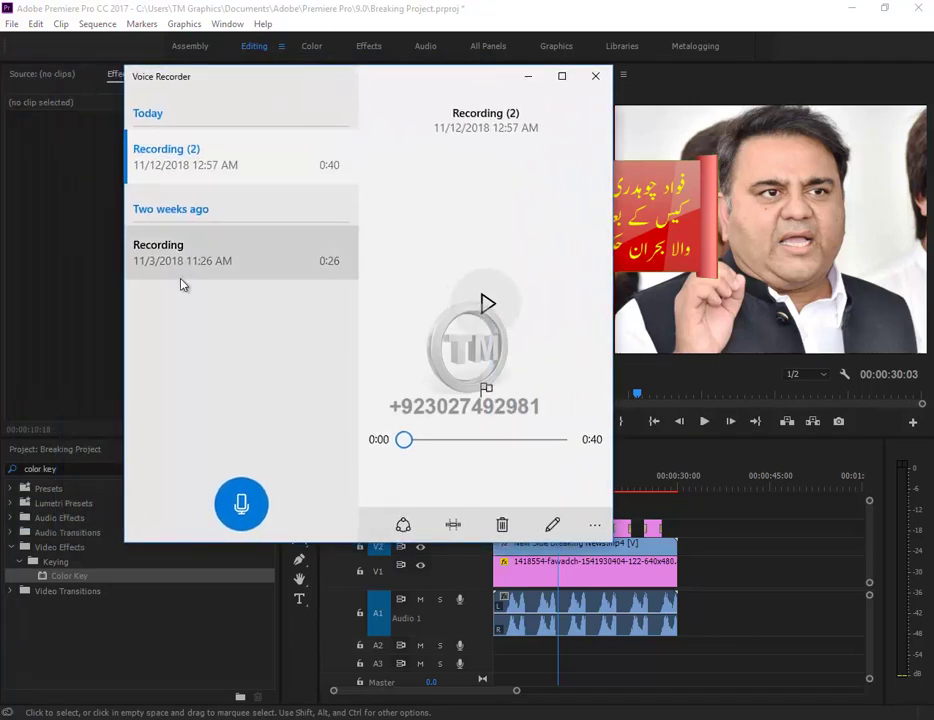
pyautogui.click(196, 267)
pyautogui.click(490, 313)
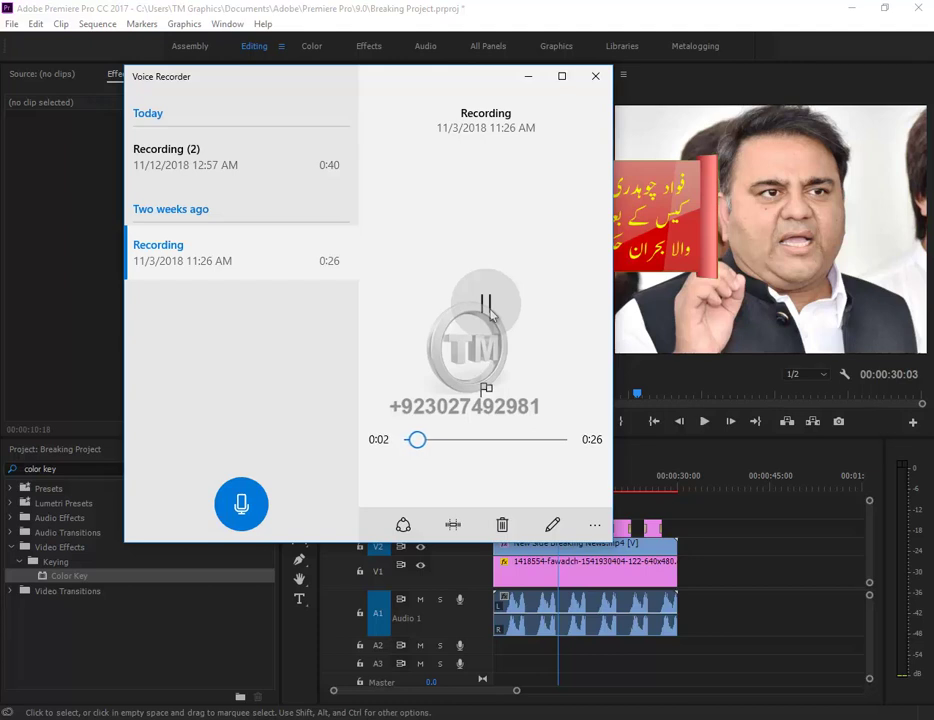
pyautogui.click(490, 313)
# - Play Recording (2), pause it at 0:05, and show its more-options menu
pyautogui.click(177, 160)
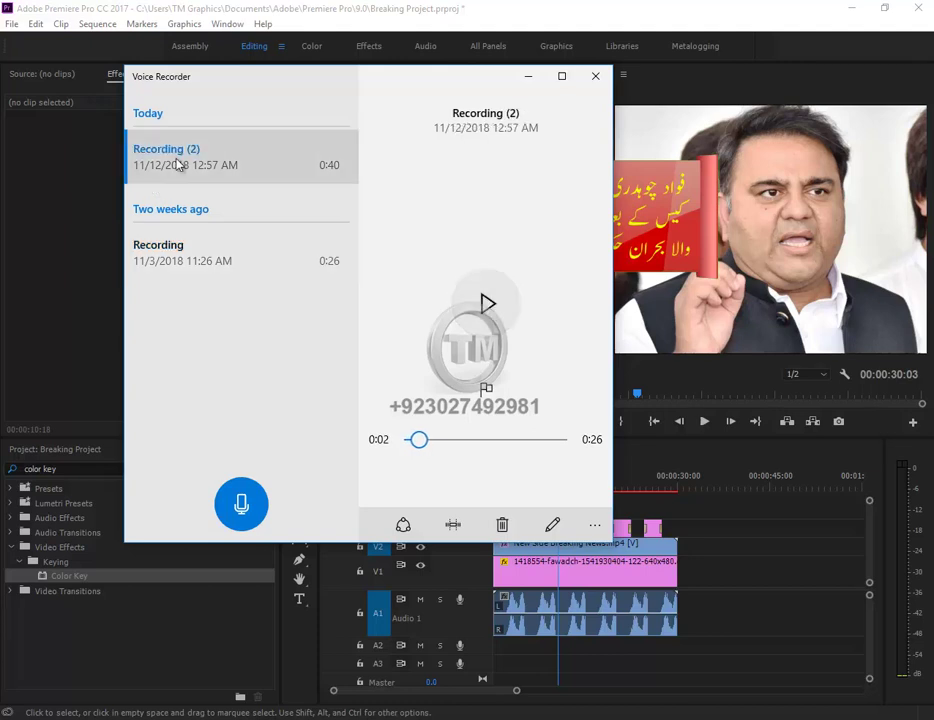
pyautogui.click(488, 313)
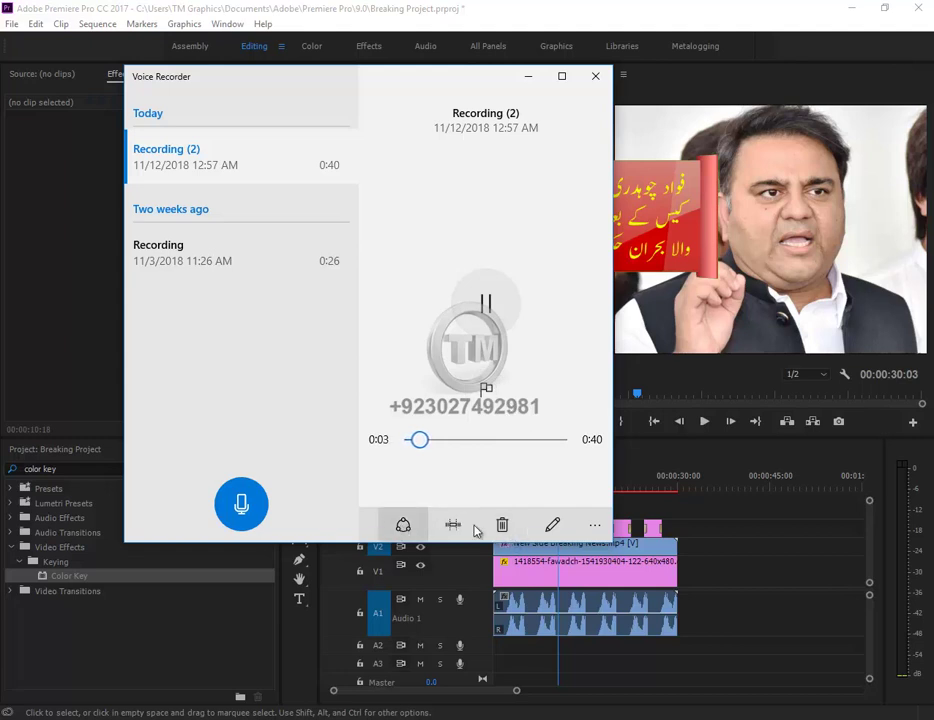
pyautogui.press('space')
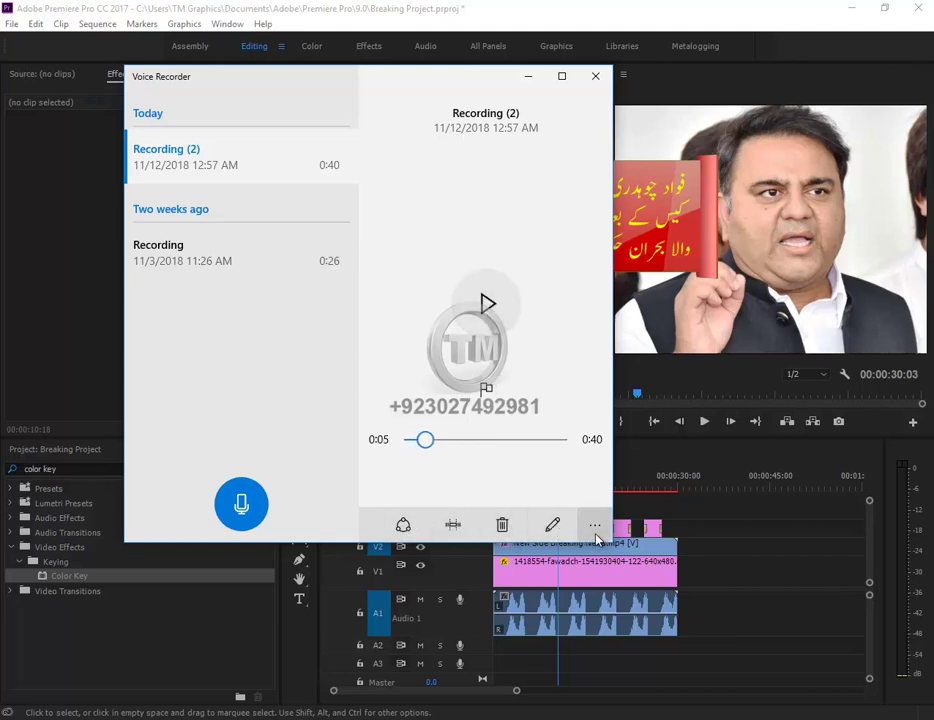
pyautogui.click(596, 536)
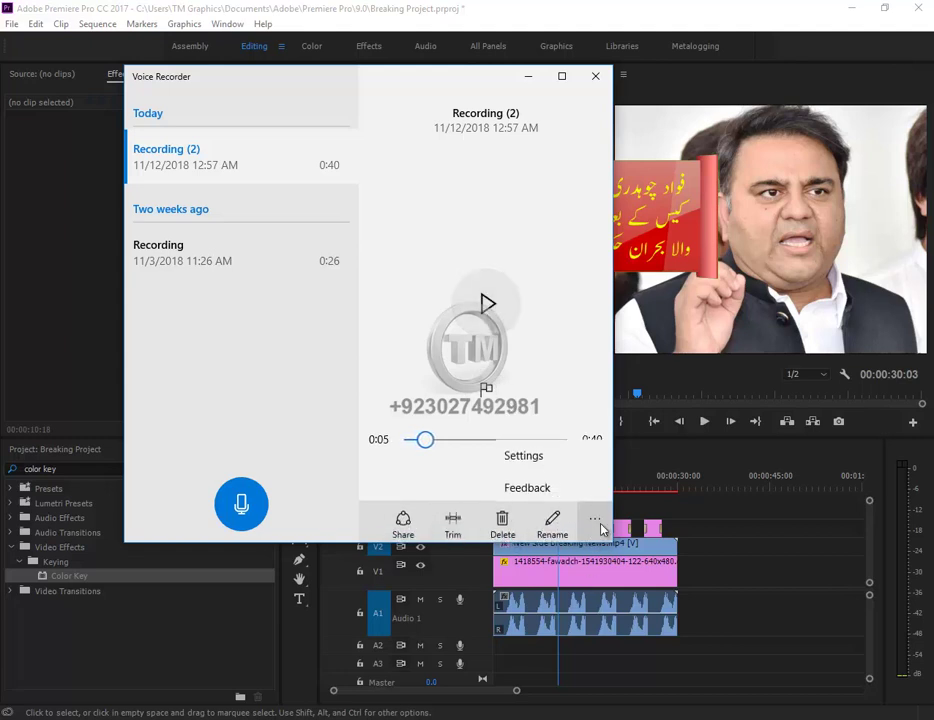
# - Open Recording (2)'s file location from its right-click menu
pyautogui.click(403, 517)
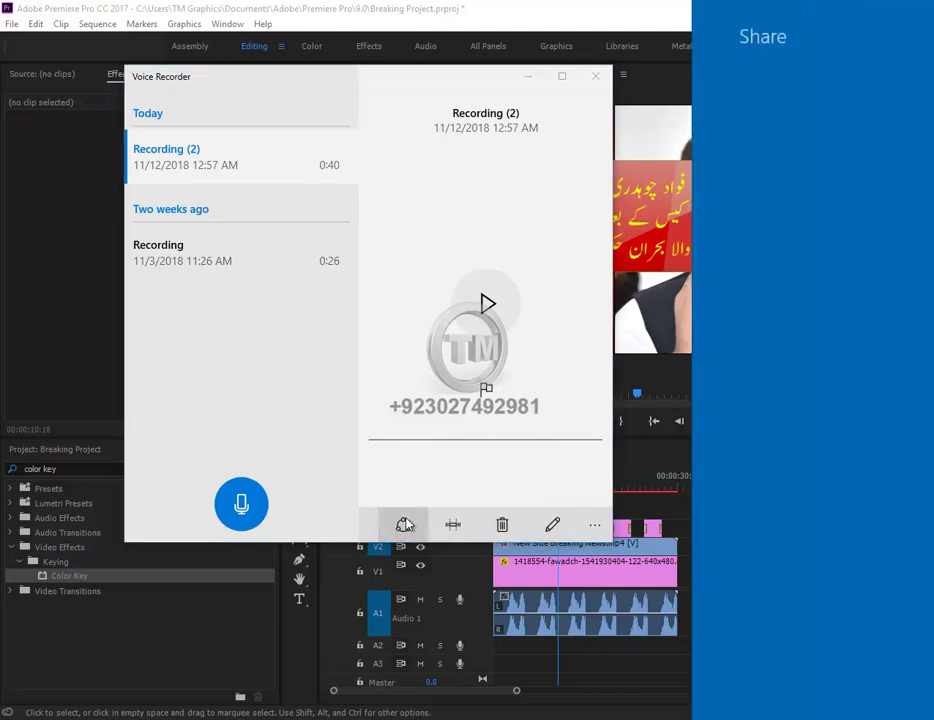
pyautogui.click(403, 386)
pyautogui.rightClick(187, 157)
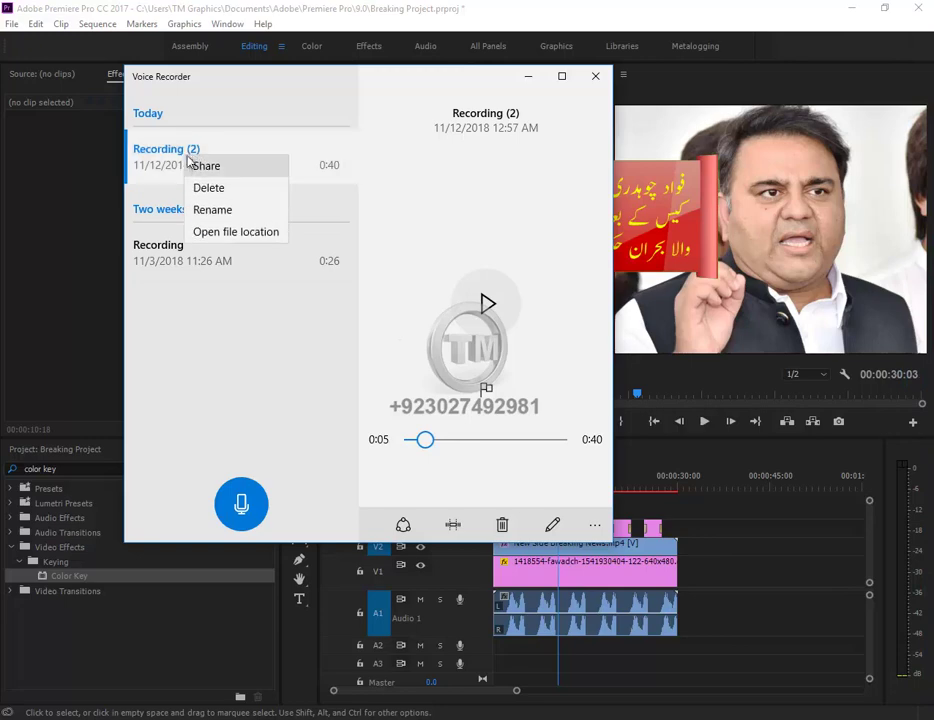
pyautogui.click(246, 231)
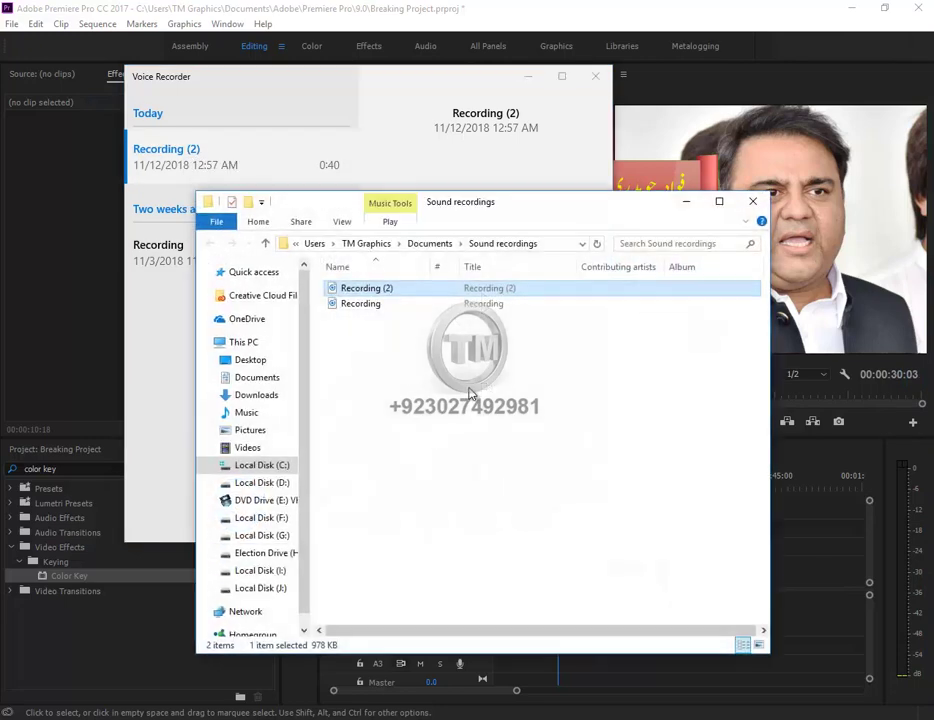
# - Drag Recording (2) onto the Premiere timeline, then close File Explorer and Voice Recorder
pyautogui.moveTo(370, 290)
pyautogui.mouseDown()
pyautogui.moveTo(800, 647)
pyautogui.moveTo(797, 655)
pyautogui.mouseUp()
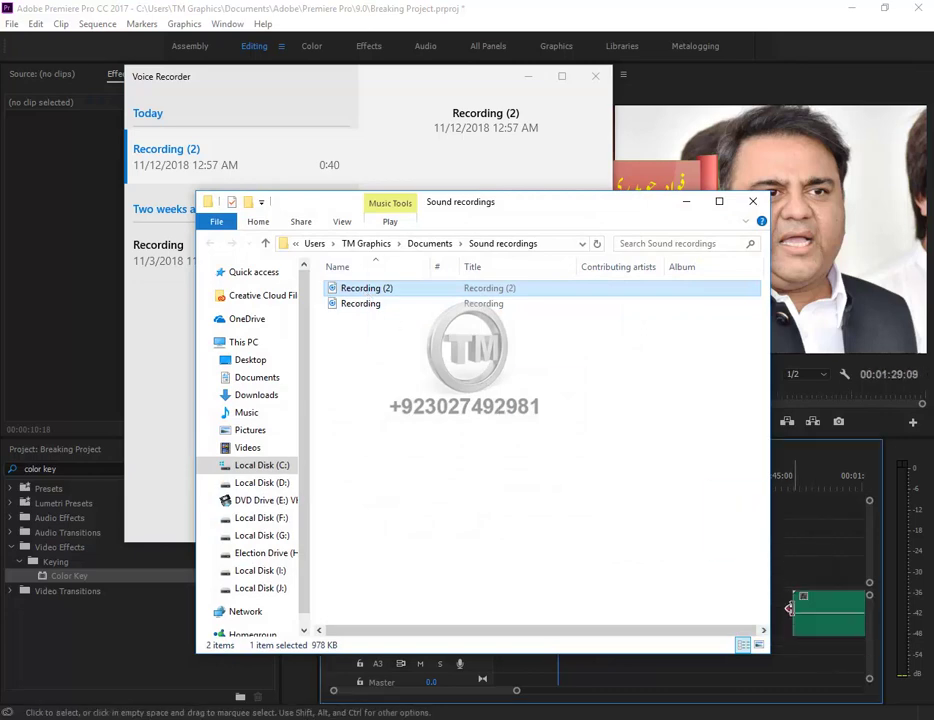
pyautogui.click(748, 201)
pyautogui.click(595, 77)
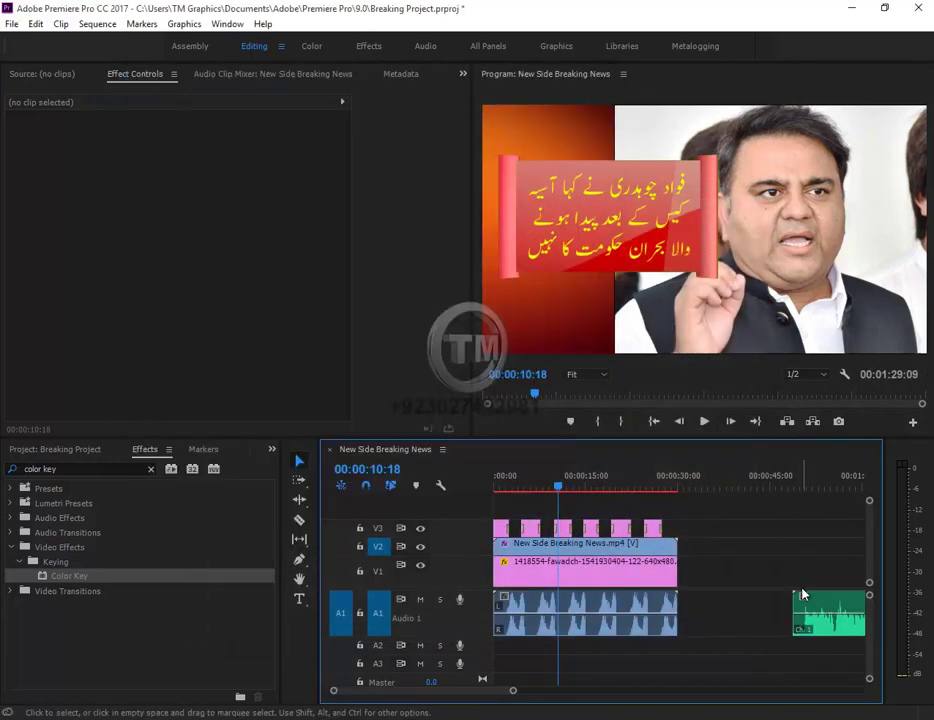
# - Place the narration on A2 at the start and trim its silent opening
pyautogui.moveTo(748, 658)
pyautogui.mouseDown()
pyautogui.moveTo(488, 648)
pyautogui.moveTo(477, 602)
pyautogui.moveTo(476, 652)
pyautogui.mouseUp()
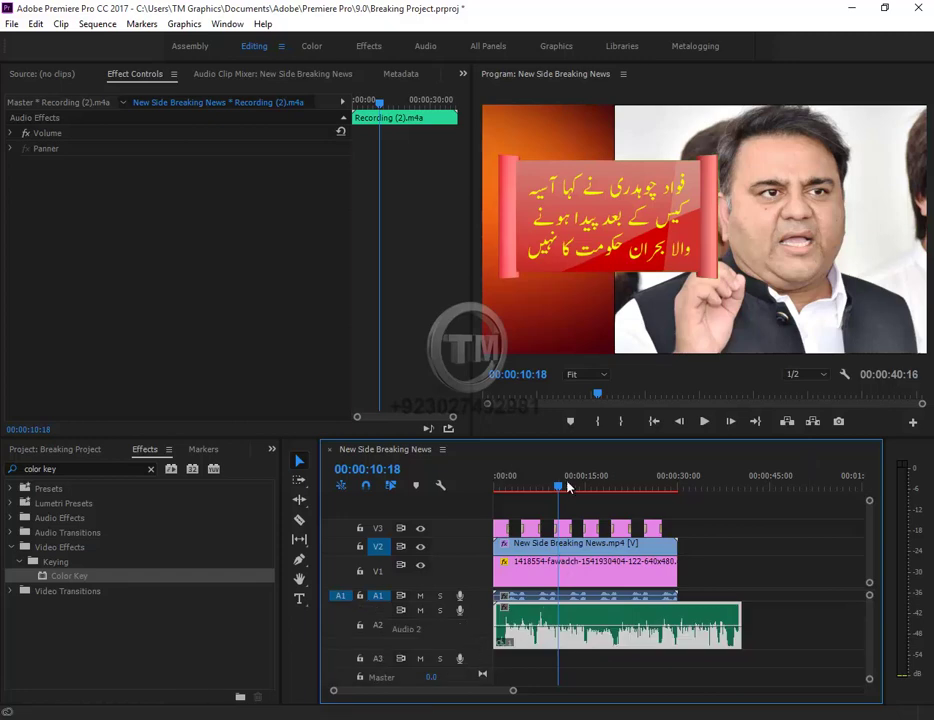
pyautogui.press('Home')
pyautogui.press('=')
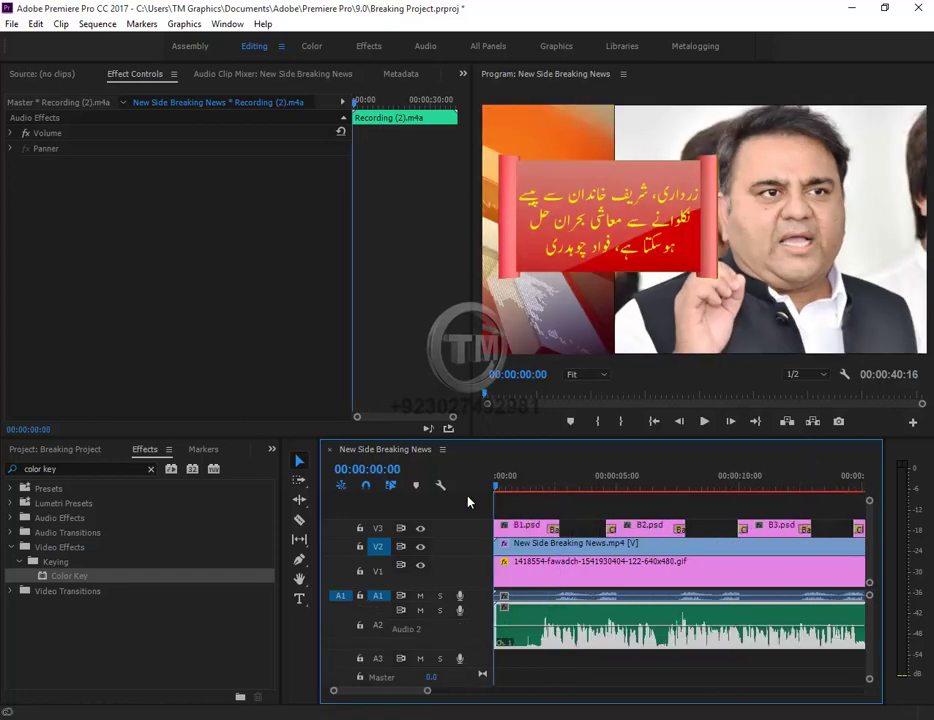
pyautogui.moveTo(496, 490); pyautogui.dragTo(539, 498)
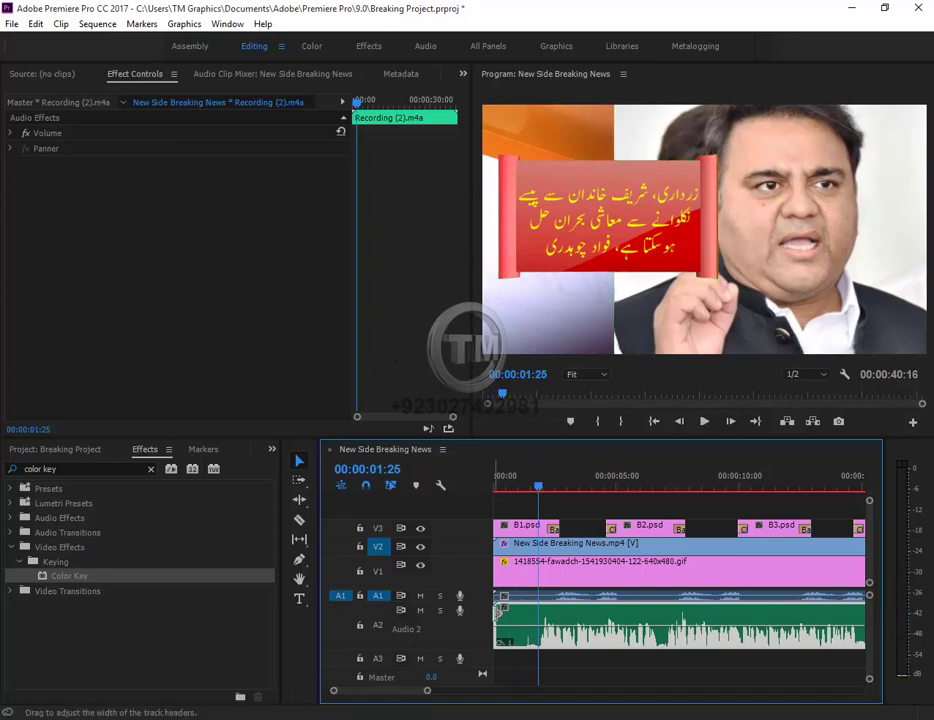
pyautogui.moveTo(501, 612)
pyautogui.mouseDown()
pyautogui.moveTo(539, 612)
pyautogui.moveTo(537, 622)
pyautogui.mouseUp()
# - Play the sequence from the start to check the trimmed voiceover under the banners
pyautogui.press('Home')
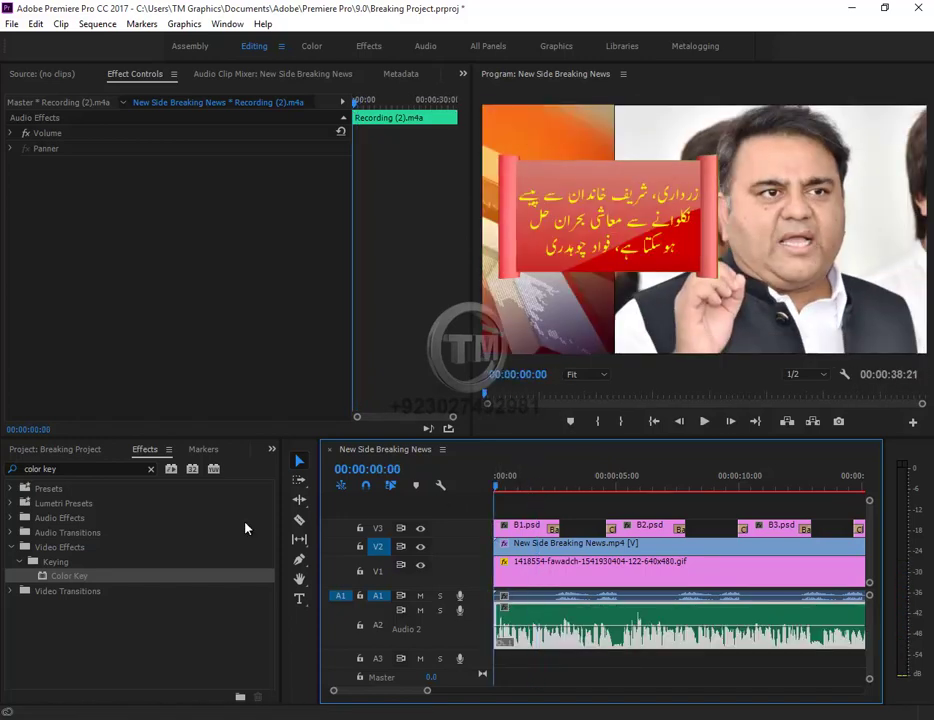
pyautogui.press('space')
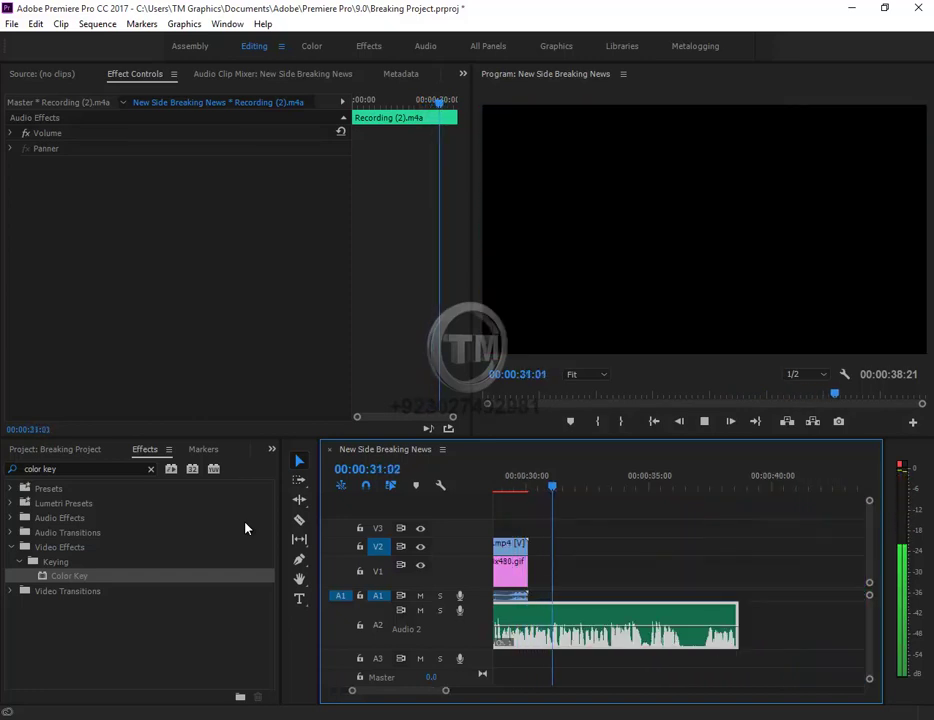
pyautogui.press('space')
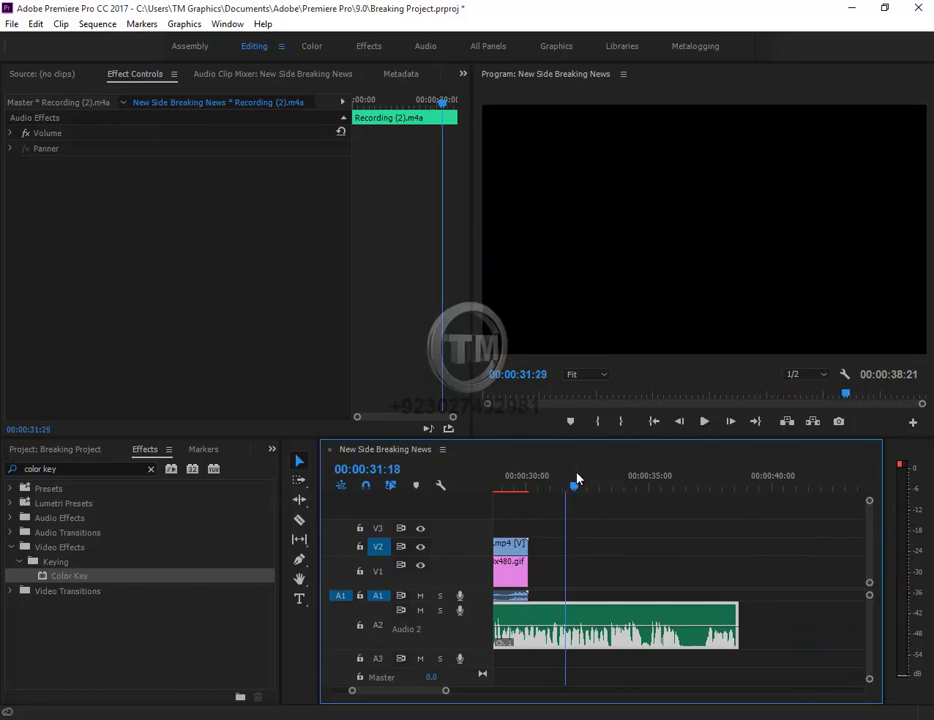
pyautogui.press('j')
pyautogui.press('j')
pyautogui.press('j')
pyautogui.press('-')
pyautogui.press('-')
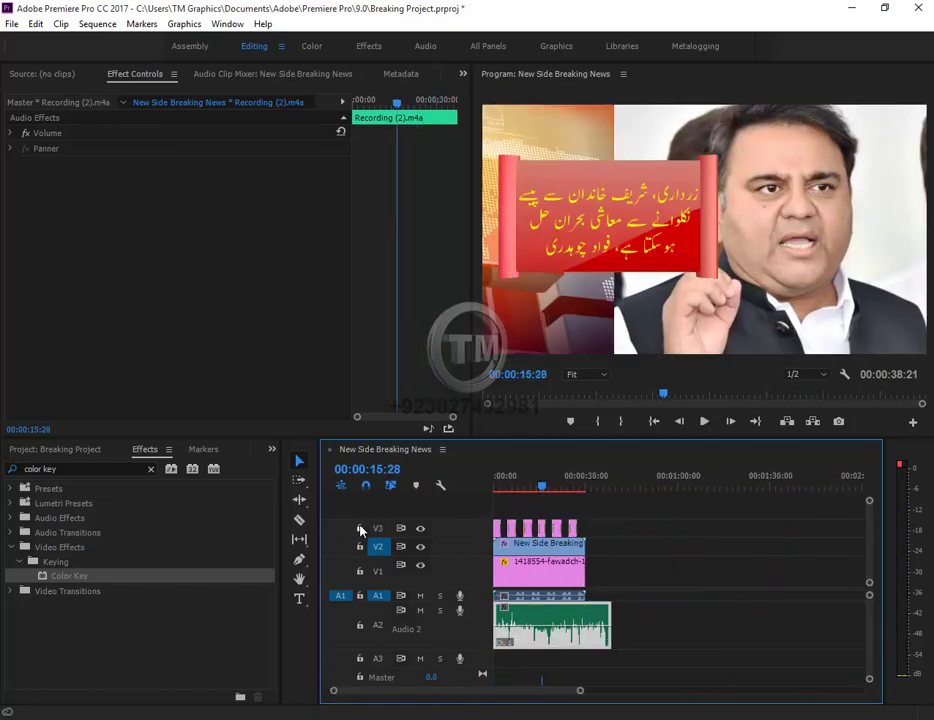
pyautogui.press('-')
pyautogui.press('-')
pyautogui.press('=')
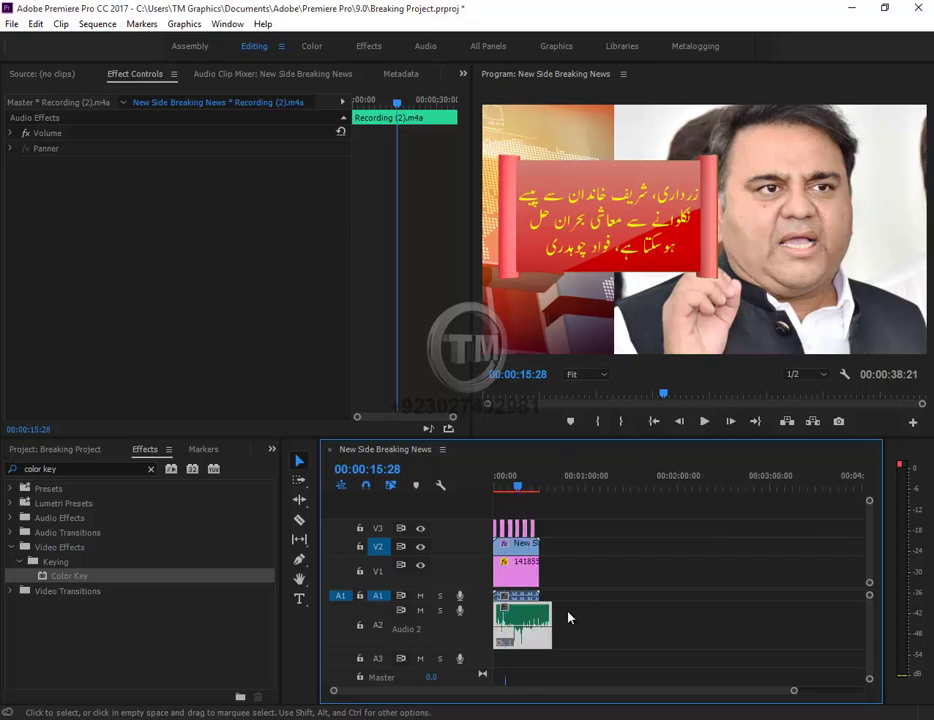
pyautogui.press('=')
pyautogui.press('=')
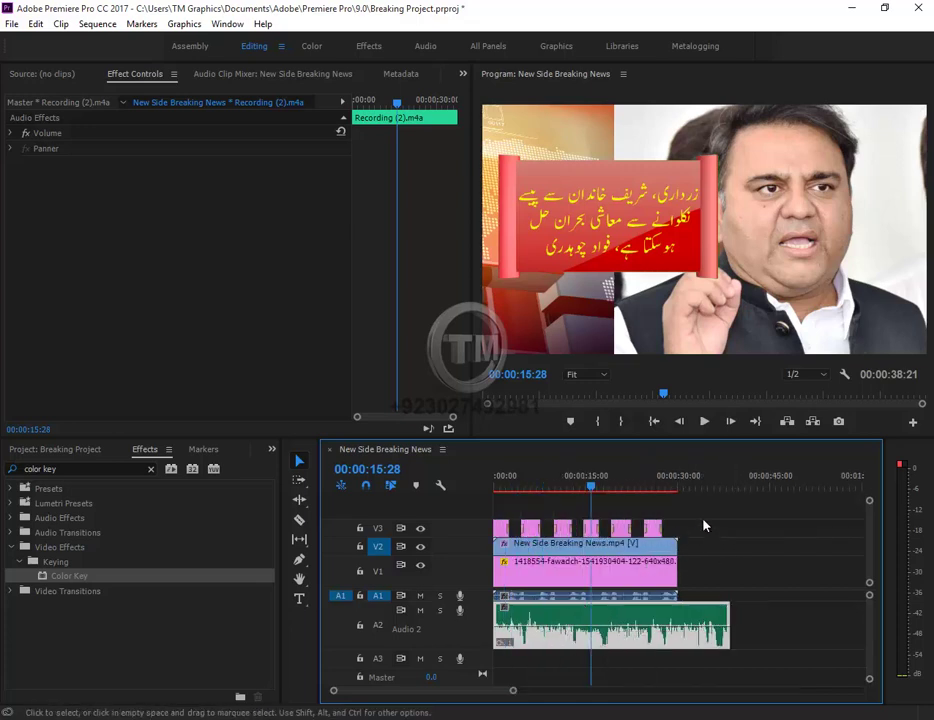
# - Select the banner, video and photo clips, target V1, and paste a copy after the originals
pyautogui.moveTo(705, 521); pyautogui.dragTo(606, 541)
pyautogui.moveTo(690, 515); pyautogui.dragTo(492, 598)
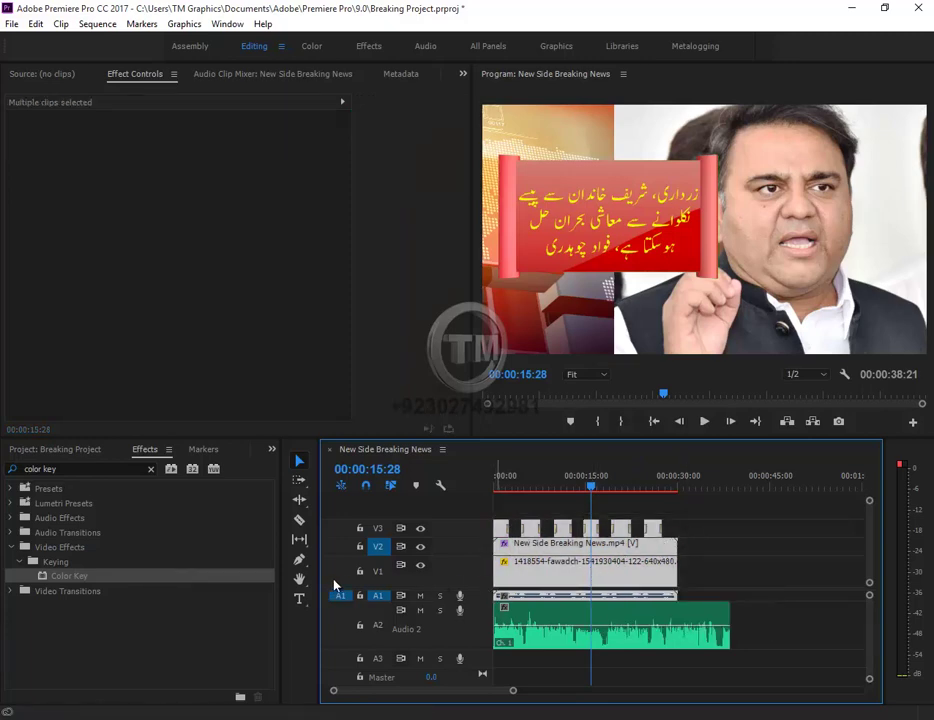
pyautogui.click(377, 573)
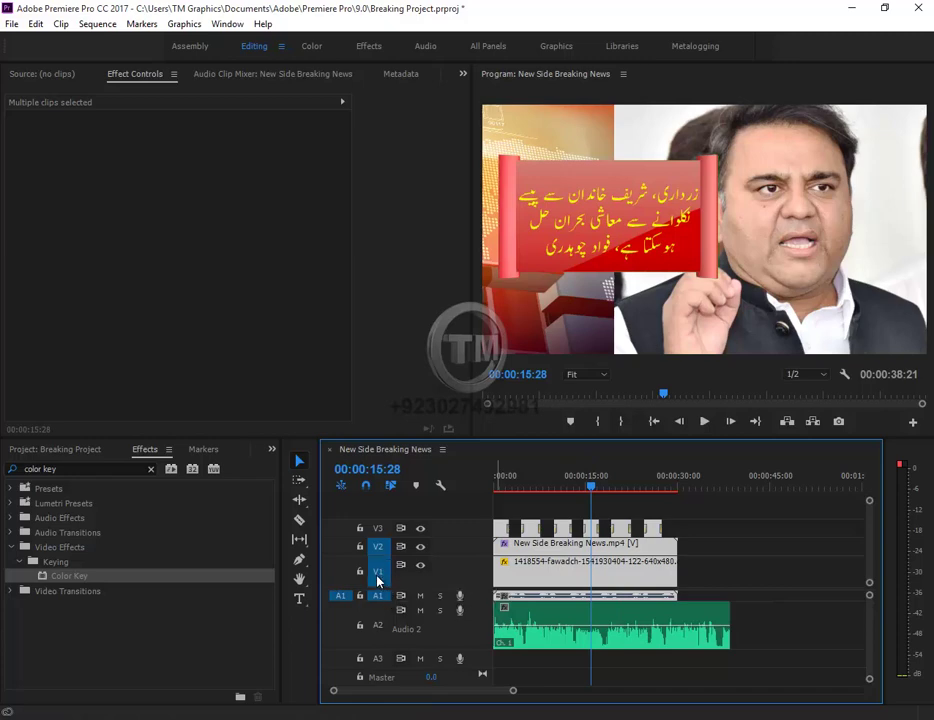
pyautogui.click(668, 484)
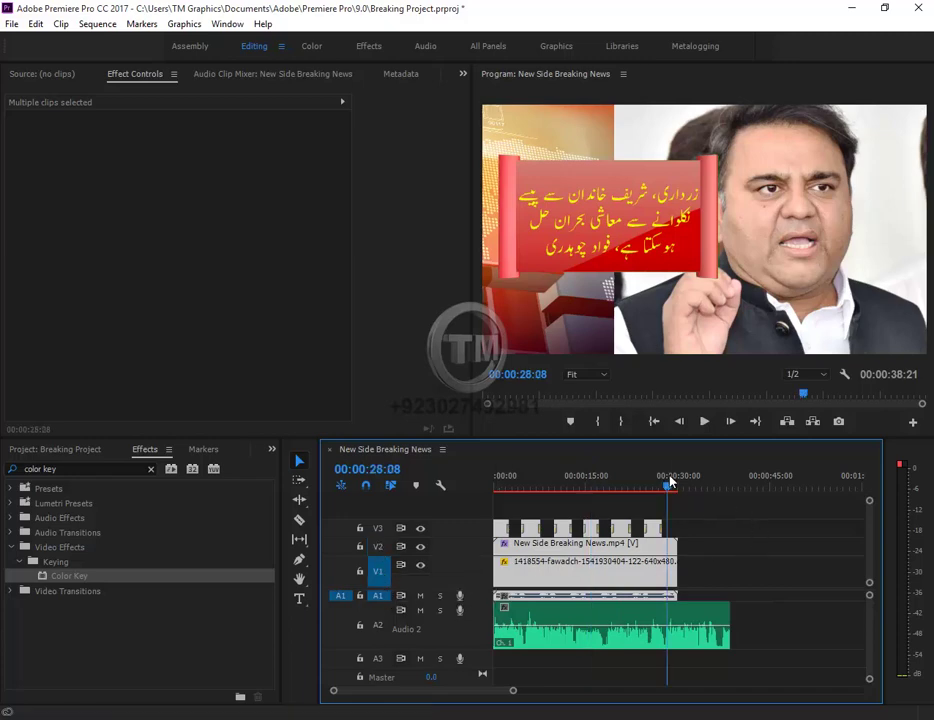
pyautogui.moveTo(670, 483); pyautogui.dragTo(680, 484)
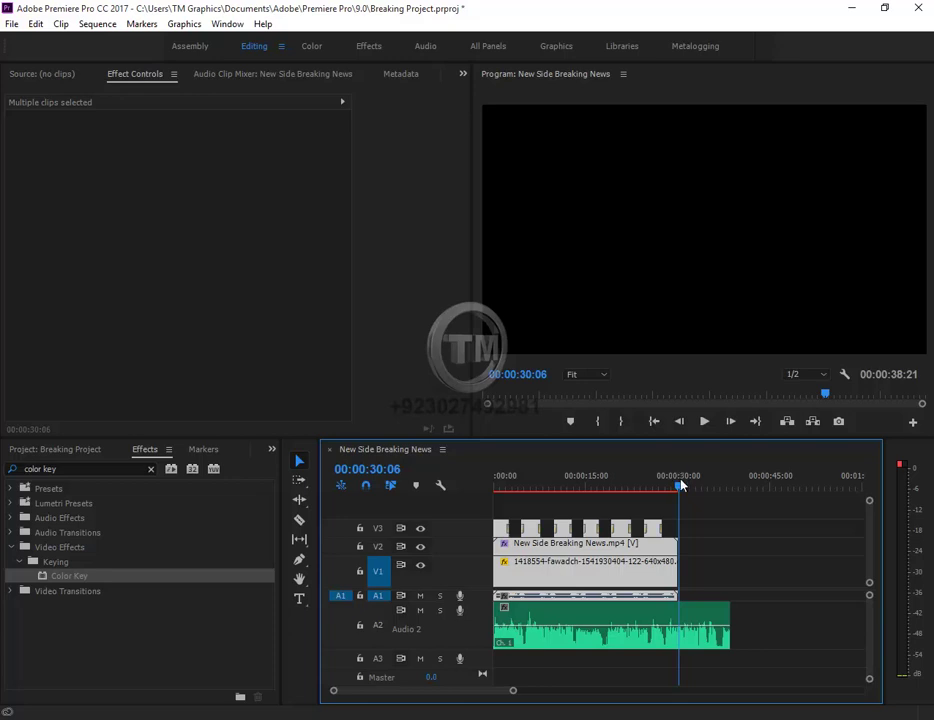
pyautogui.hotkey('ctrl', 'v')
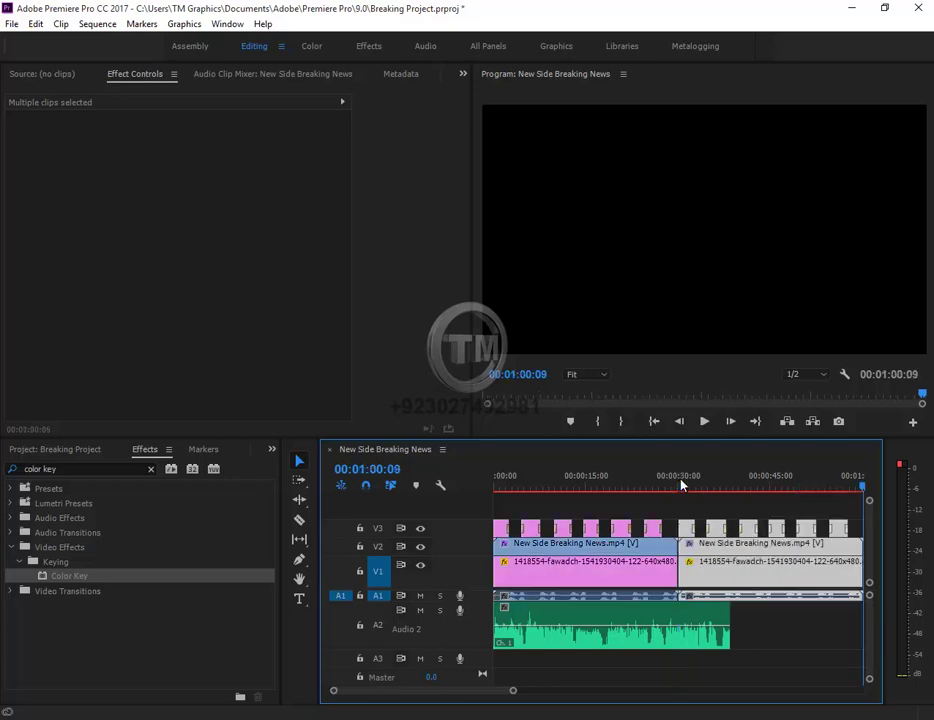
# - Target V2 and slide the pasted copy left to close the gap at the join
pyautogui.scroll(-2, 680, 485)
pyautogui.press('-')
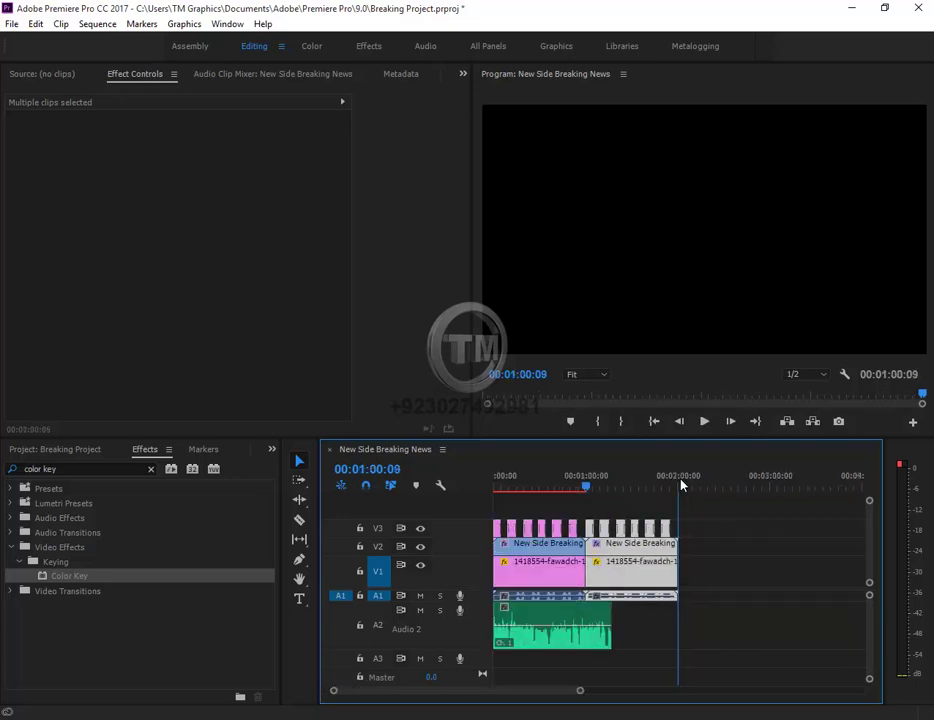
pyautogui.press('-')
pyautogui.press('-')
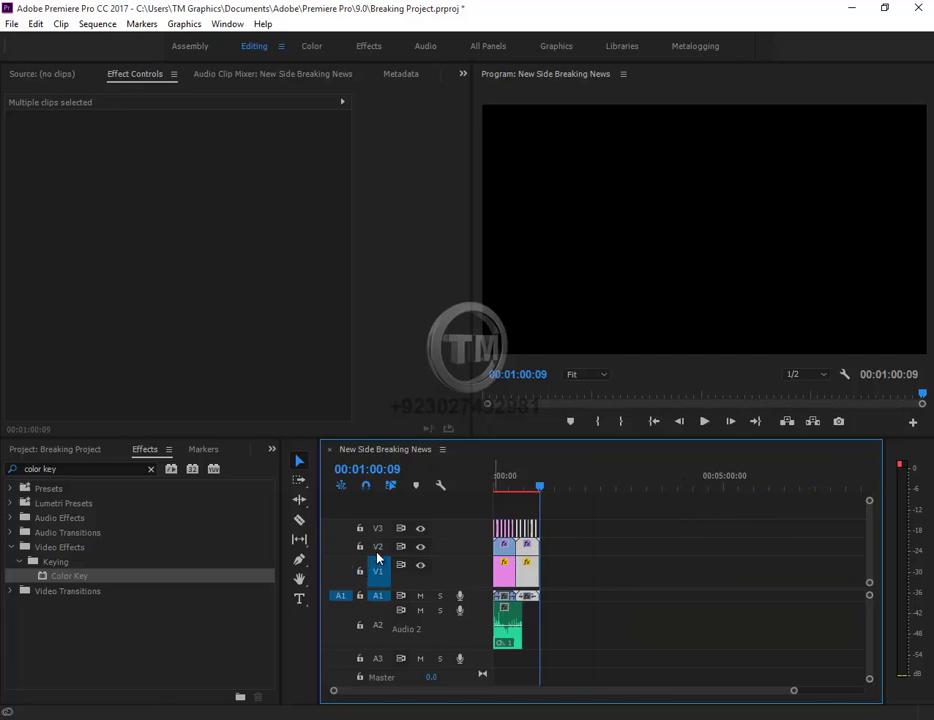
pyautogui.click(377, 556)
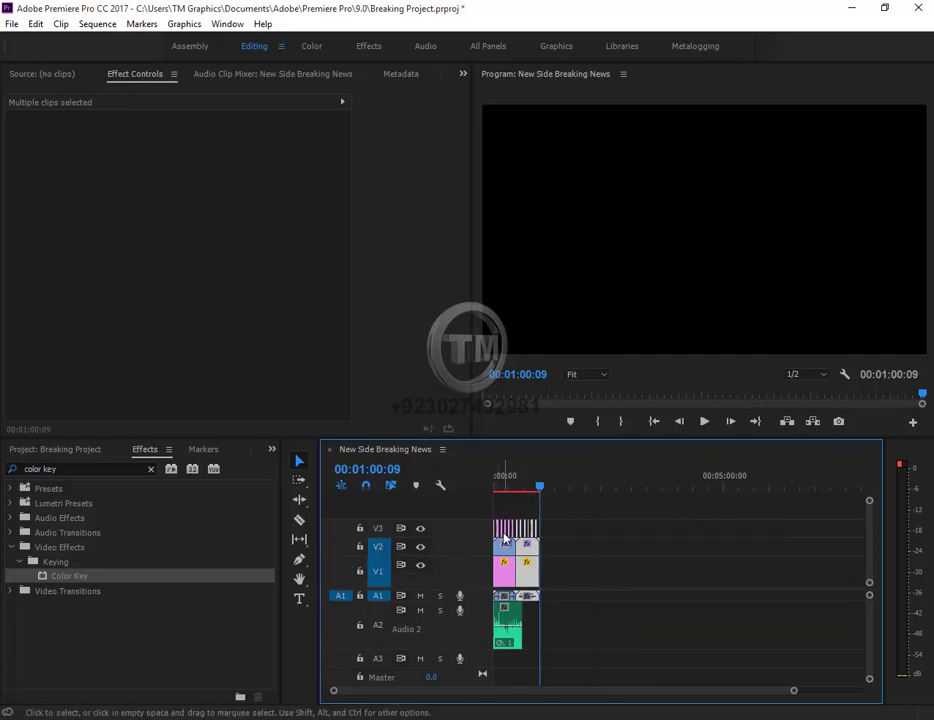
pyautogui.press('=')
pyautogui.press('=')
pyautogui.press('=')
pyautogui.press('-')
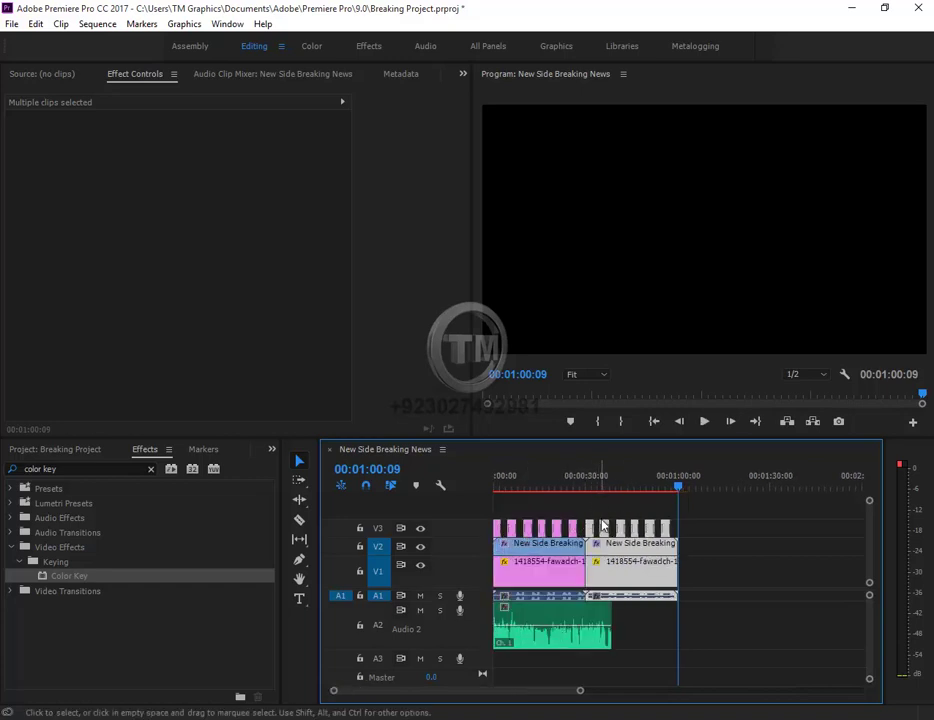
pyautogui.click(586, 484)
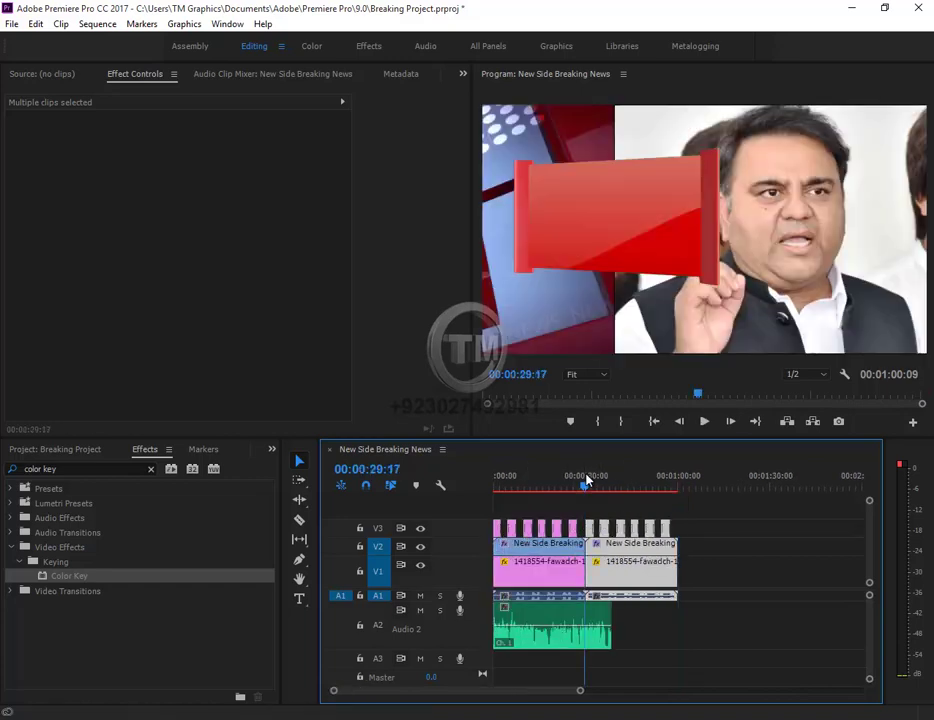
pyautogui.press('=')
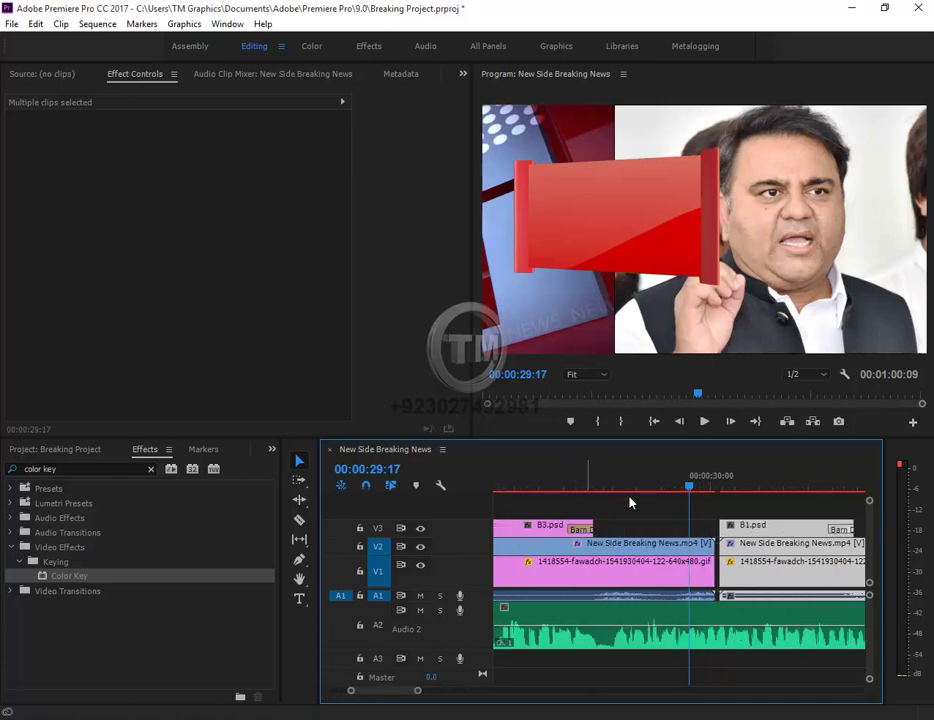
pyautogui.moveTo(748, 550); pyautogui.dragTo(743, 550)
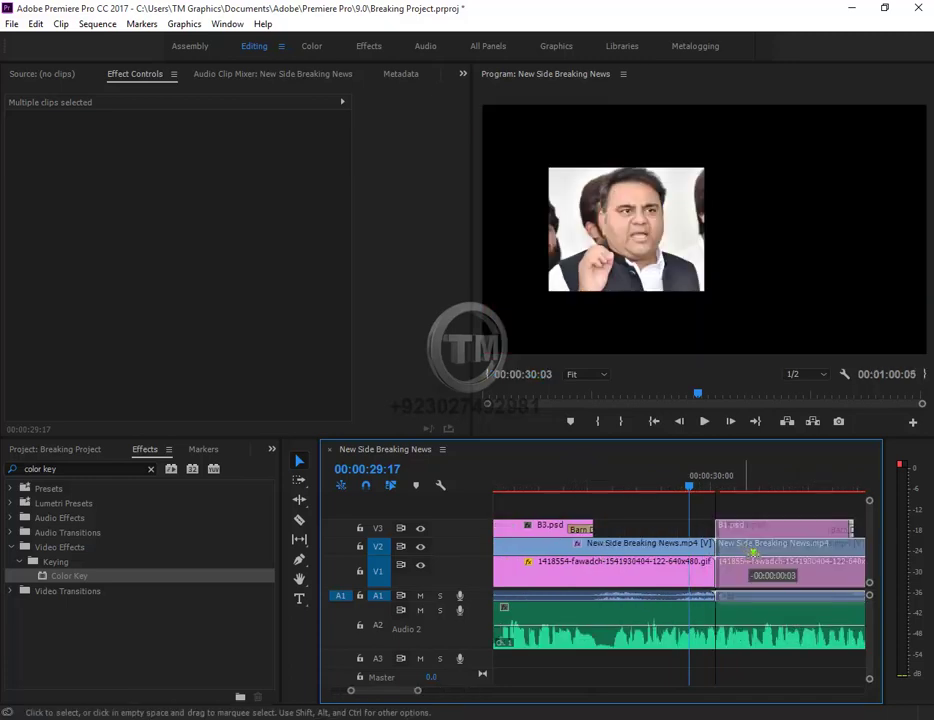
# - Play back across the join of the one-minute sequence, then return to the start
pyautogui.click(697, 483)
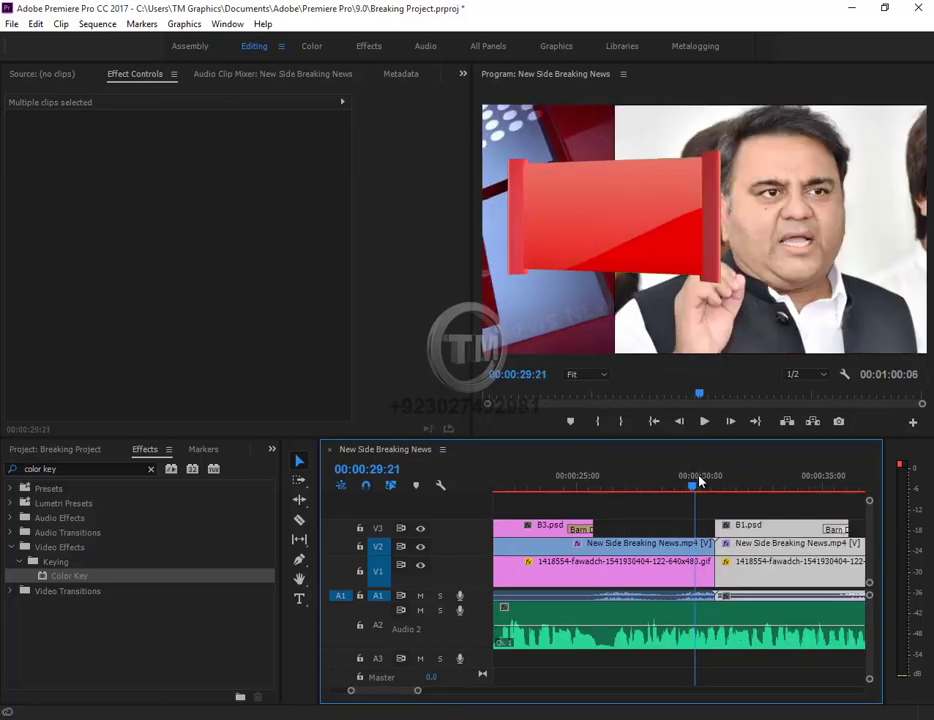
pyautogui.press('\\')
pyautogui.press('space')
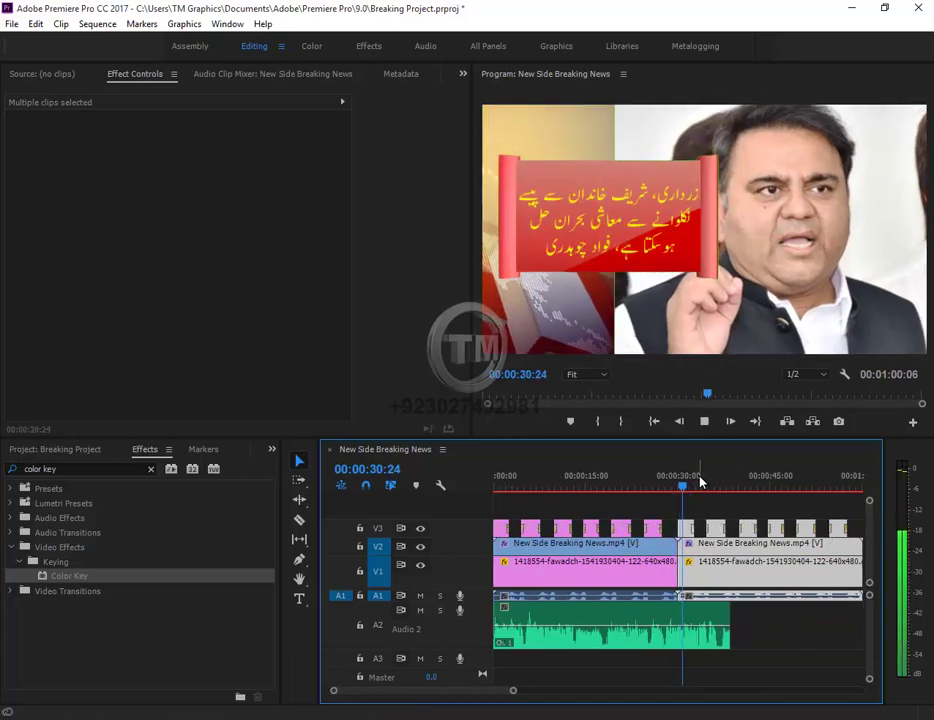
pyautogui.press('-')
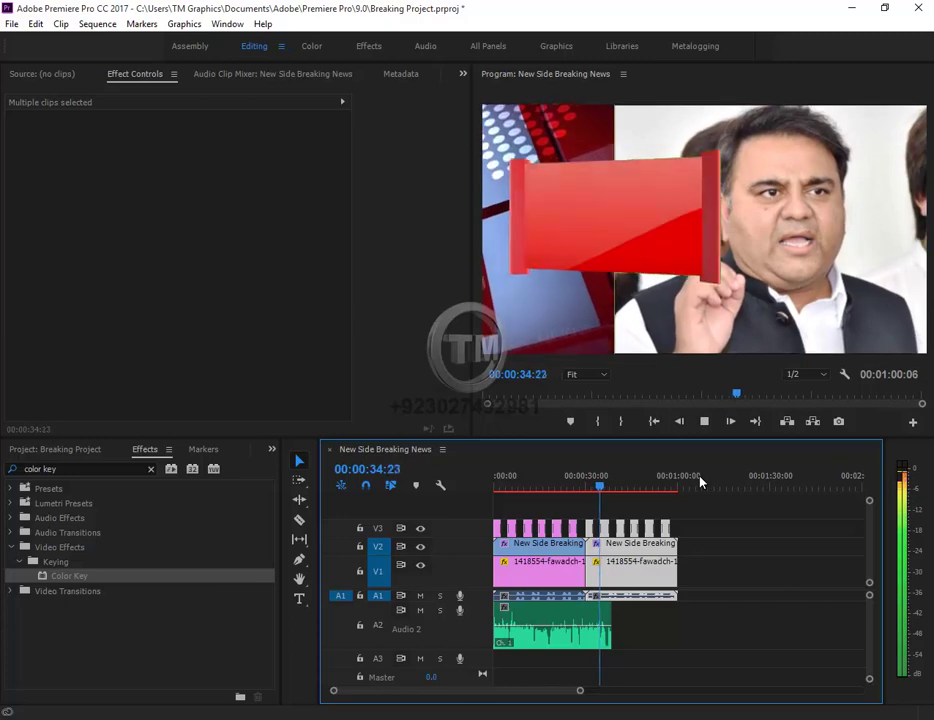
pyautogui.press('space')
pyautogui.press('Home')
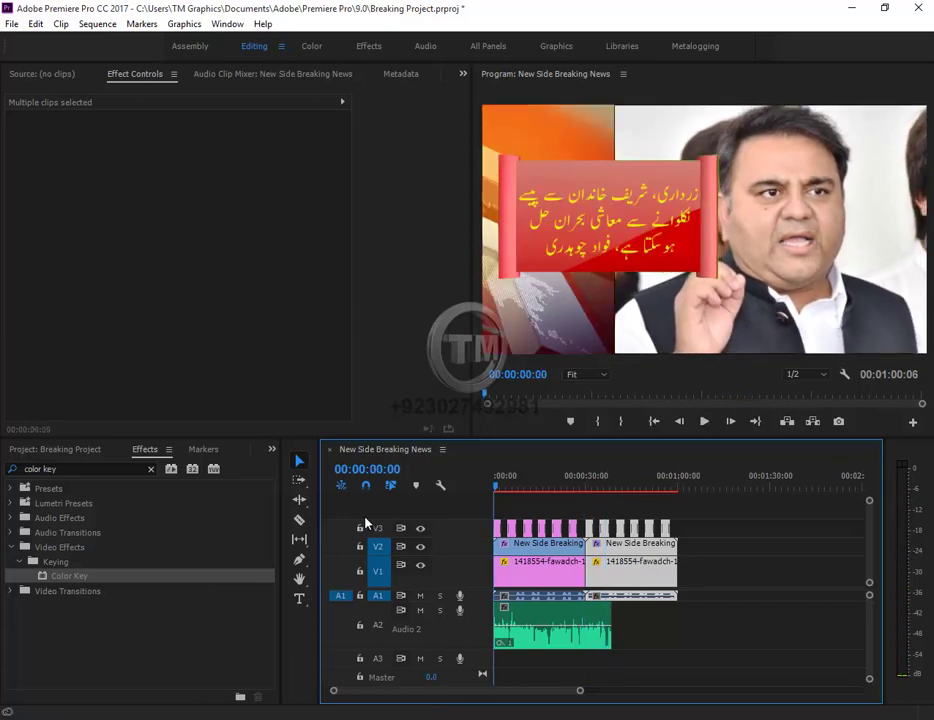
# - Save the project and mark an out point at about 00:00:38:21, where the voiceover ends
pyautogui.hotkey('ctrl', 's')
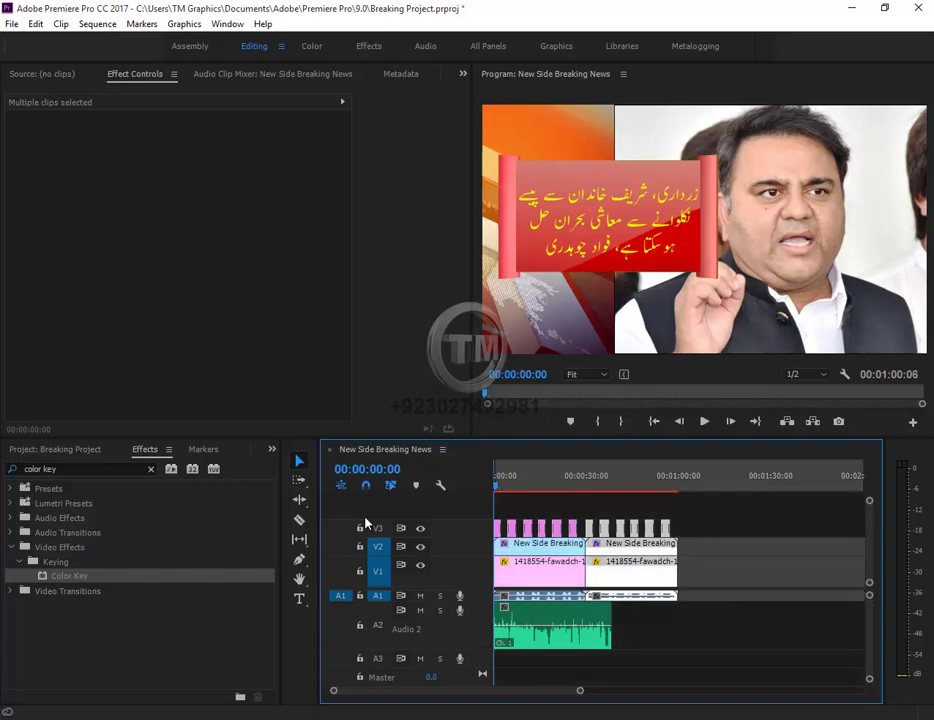
pyautogui.click(606, 470)
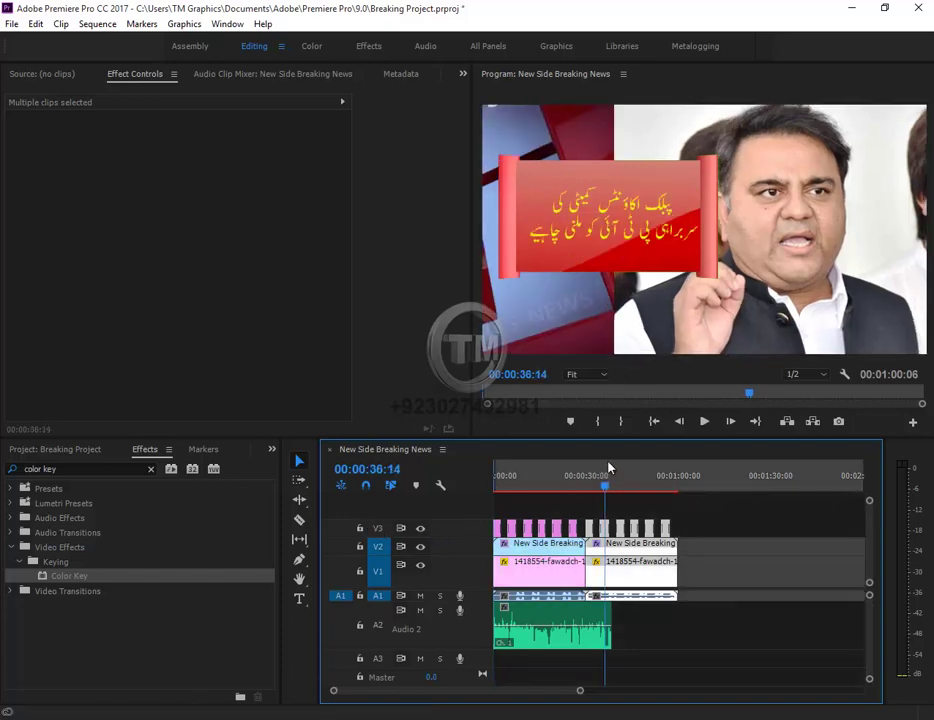
pyautogui.press('o')
pyautogui.press('=')
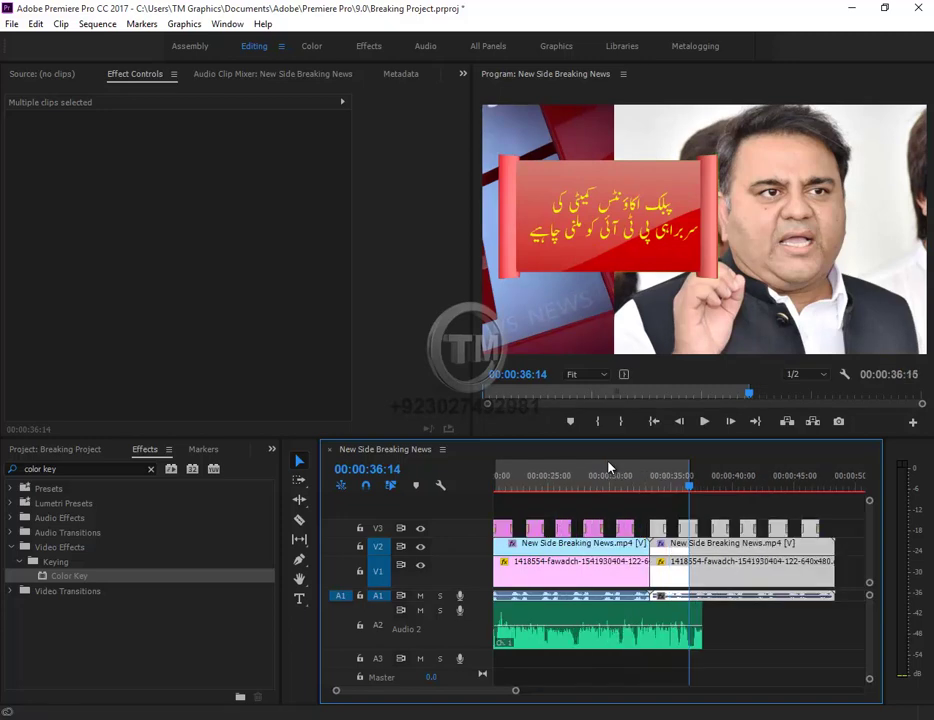
pyautogui.press('=')
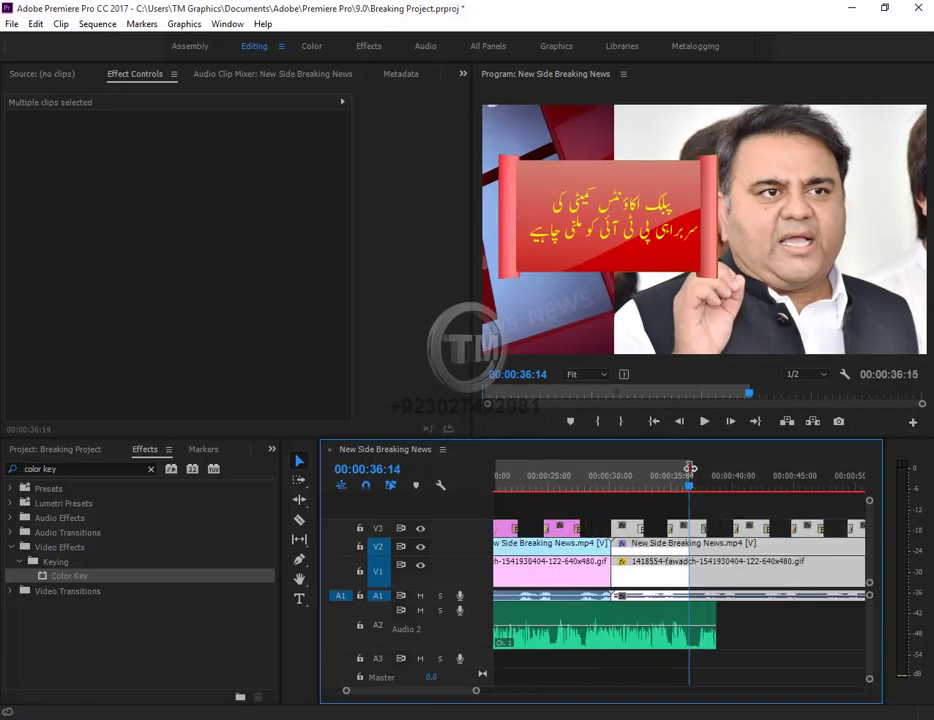
pyautogui.moveTo(688, 481); pyautogui.dragTo(707, 488)
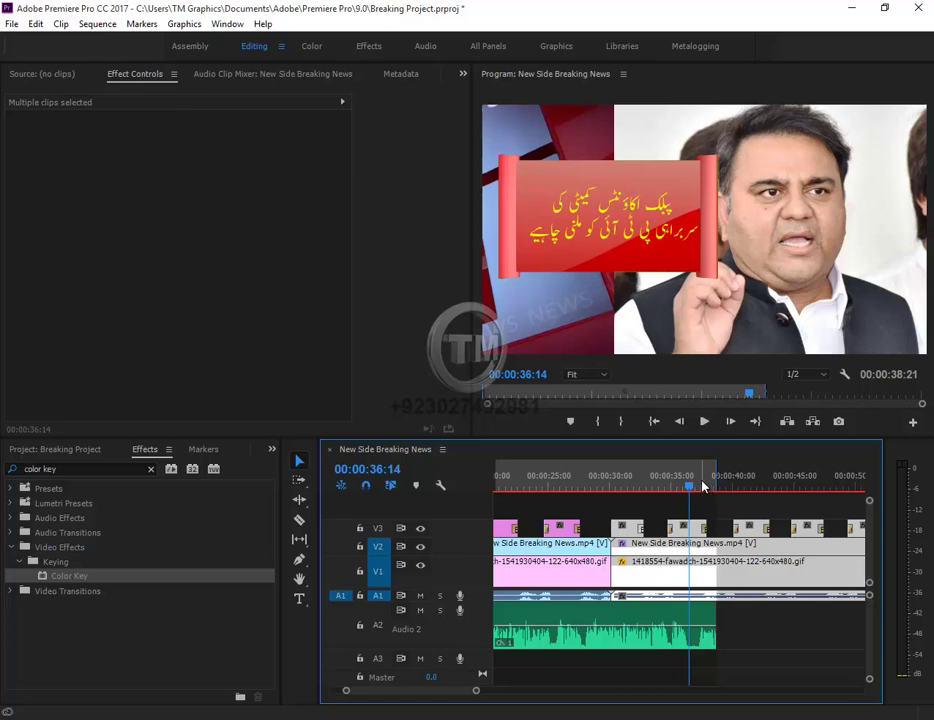
pyautogui.press('-')
pyautogui.press('-')
pyautogui.press('-')
pyautogui.press('-')
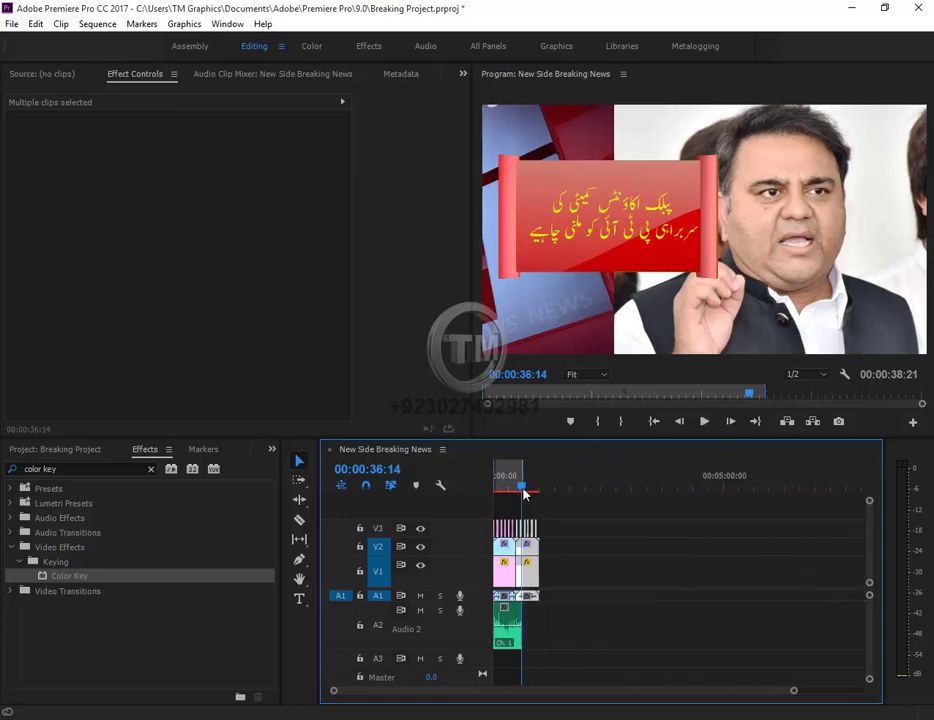
# - Rewind, zoom in on the clips, deselect them, and scrub to 00:00:31:13 to preview the banner
pyautogui.moveTo(521, 486)
pyautogui.mouseDown()
pyautogui.moveTo(494, 490)
pyautogui.moveTo(501, 514)
pyautogui.moveTo(519, 505)
pyautogui.mouseUp()
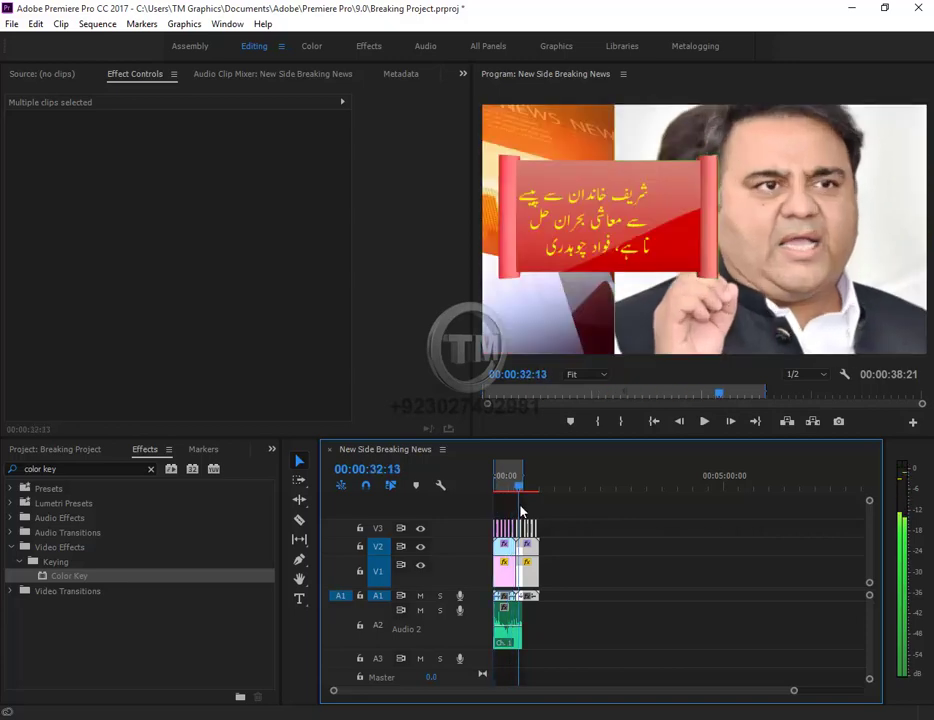
pyautogui.press('=')
pyautogui.press('=')
pyautogui.press('=')
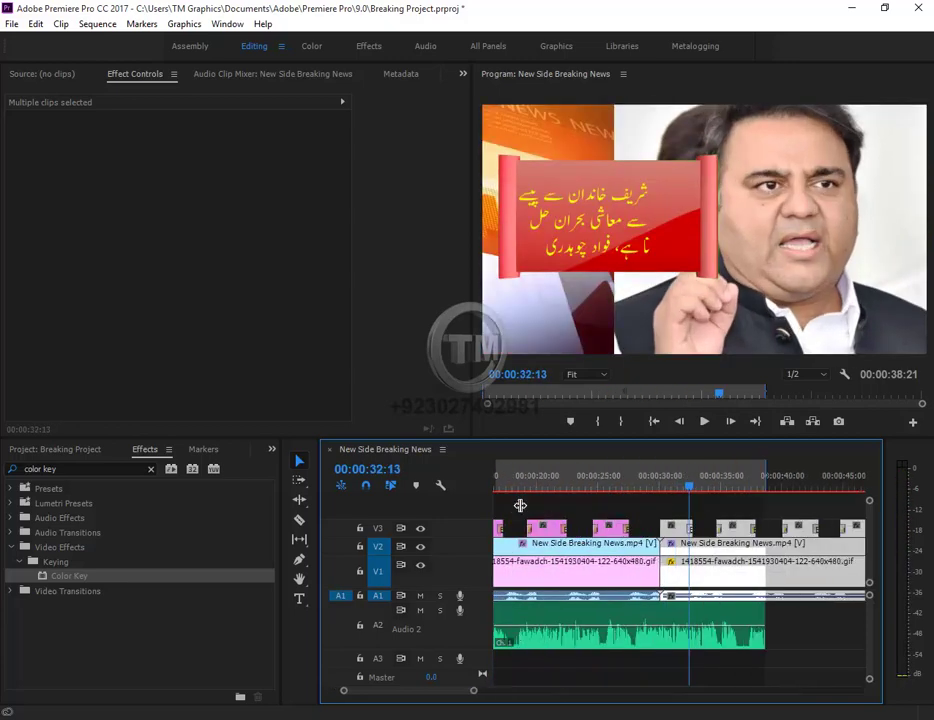
pyautogui.click(817, 626)
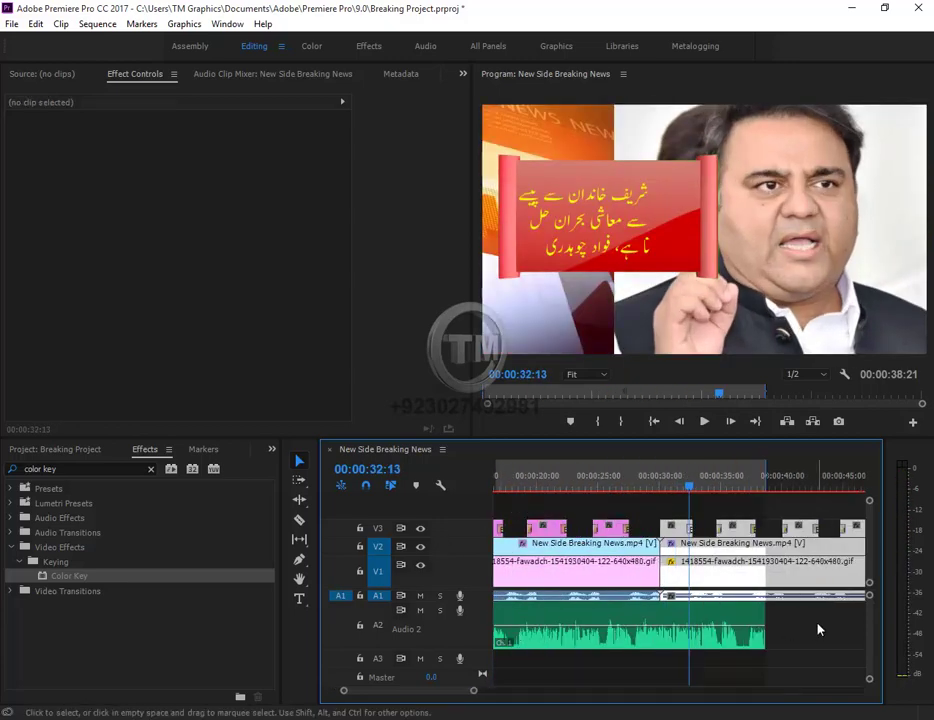
pyautogui.click(755, 478)
pyautogui.moveTo(758, 478); pyautogui.dragTo(679, 489)
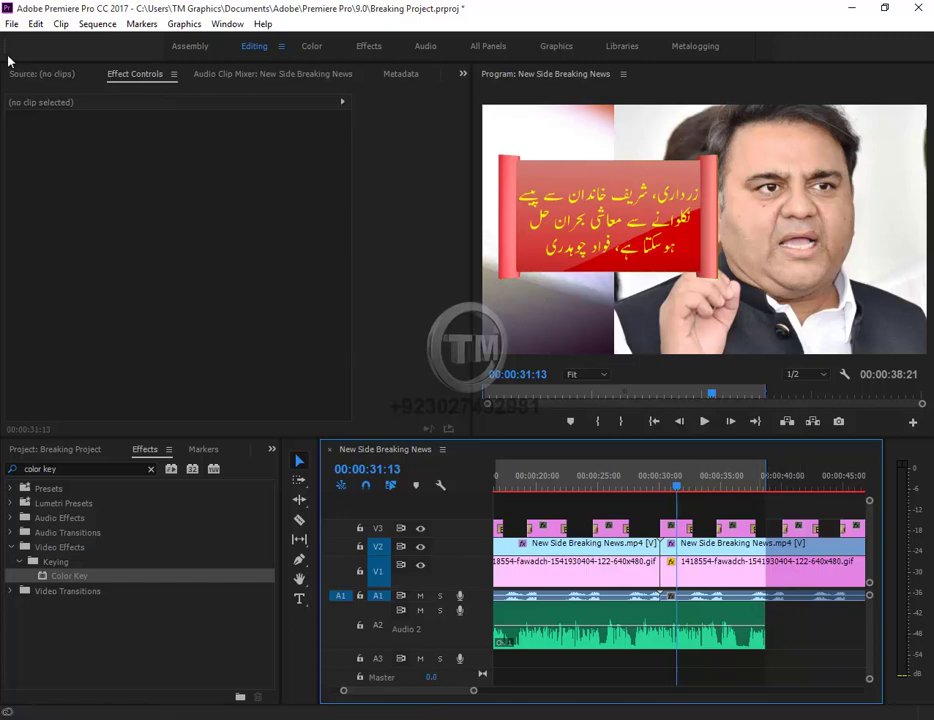
# - Patch the audio source to track A2
pyautogui.click(11, 23)
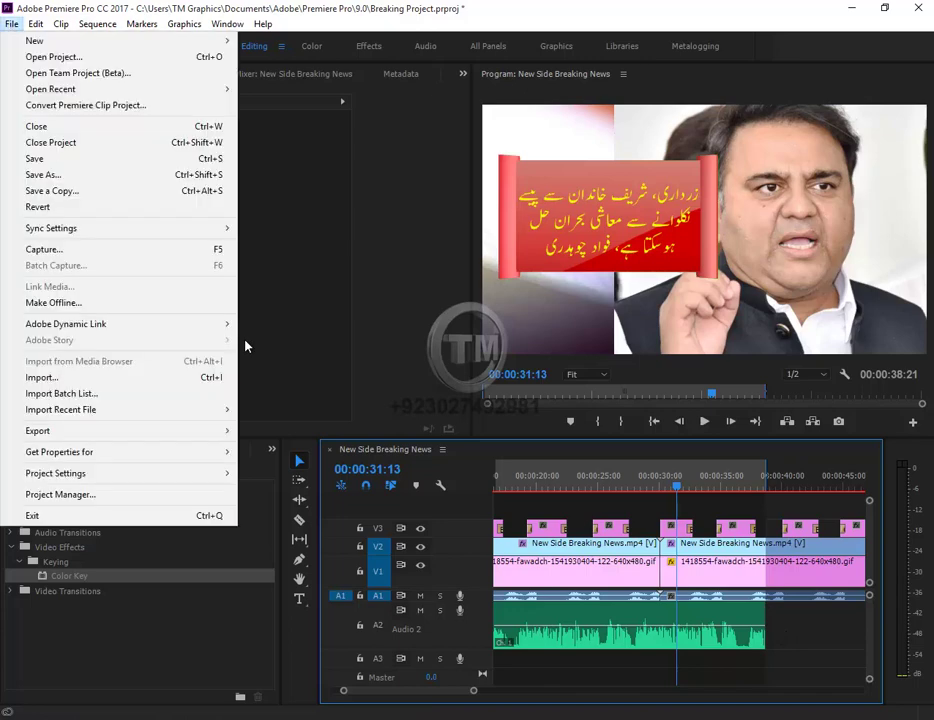
pyautogui.click(245, 345)
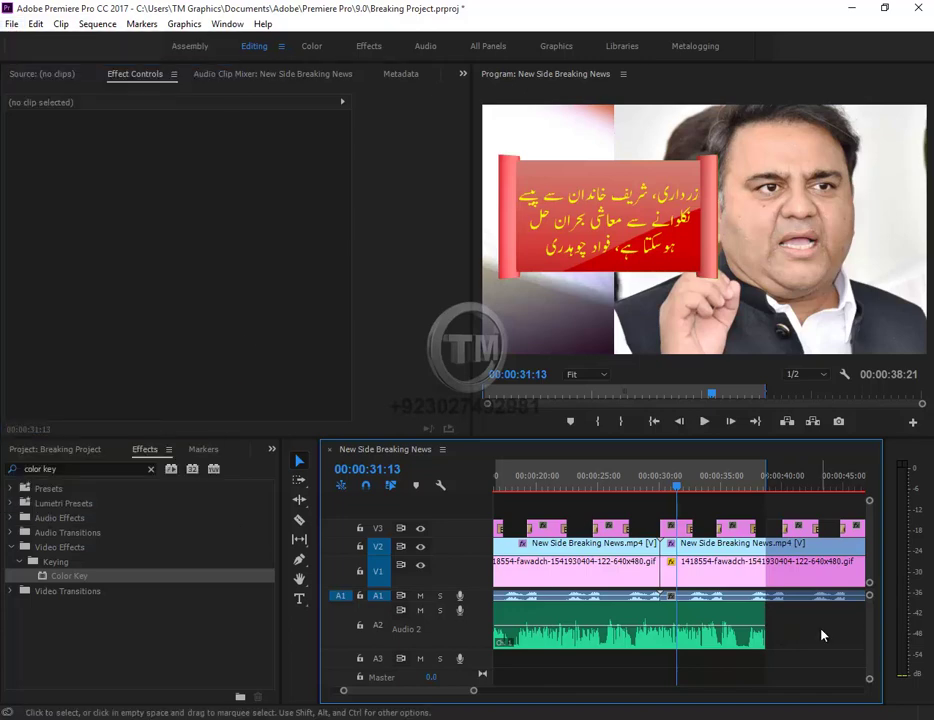
pyautogui.click(340, 627)
# - Open the Export Settings via File > Export > Media and keep H.264 as the format
pyautogui.click(11, 23)
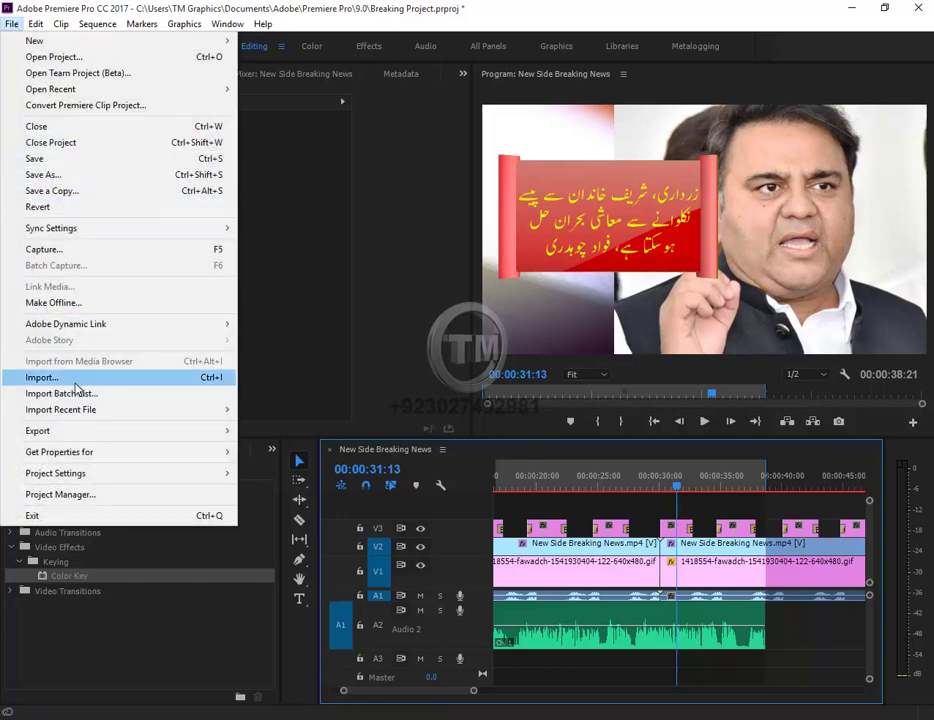
pyautogui.moveTo(72, 435)
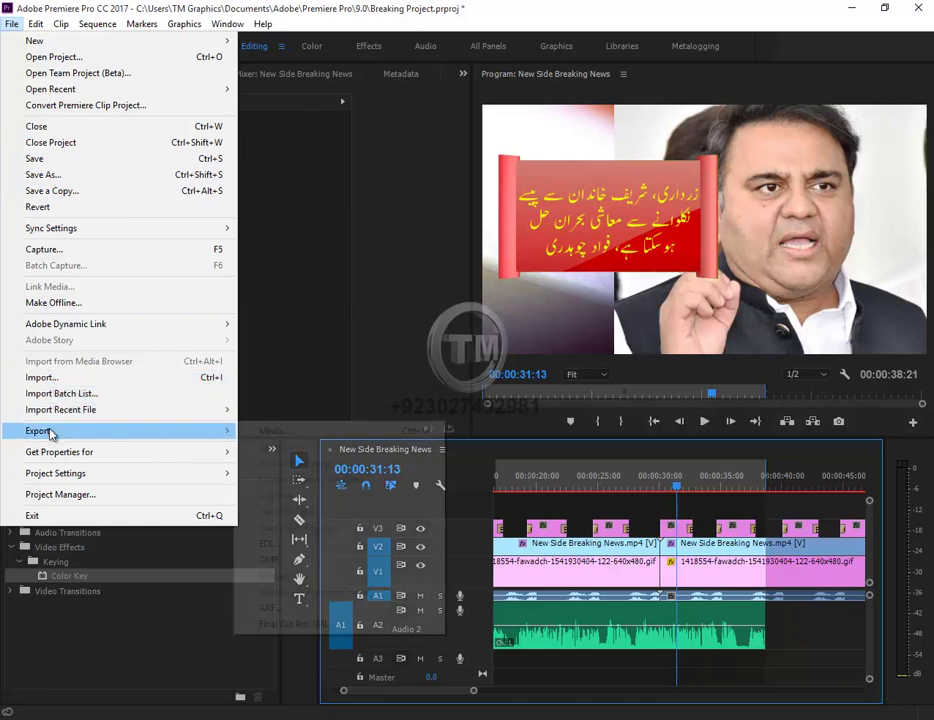
pyautogui.click(279, 433)
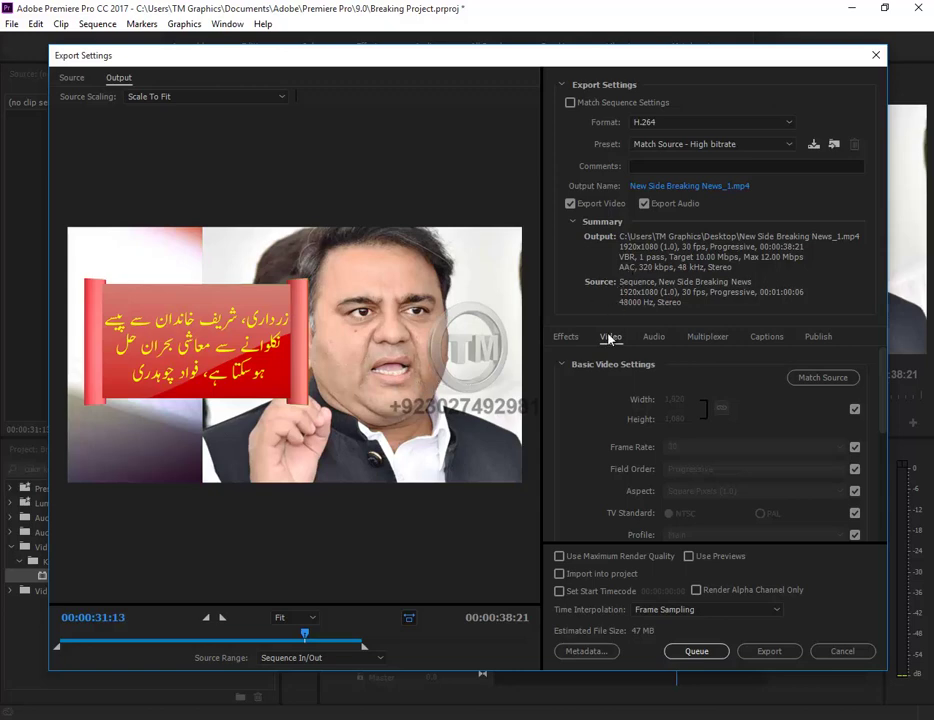
pyautogui.click(669, 124)
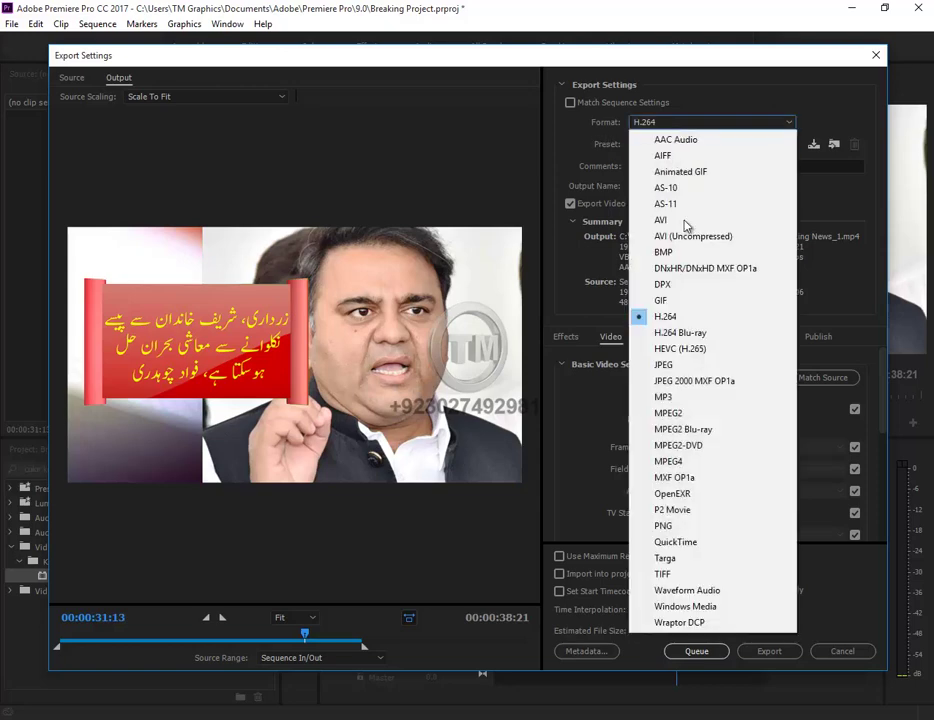
pyautogui.click(672, 317)
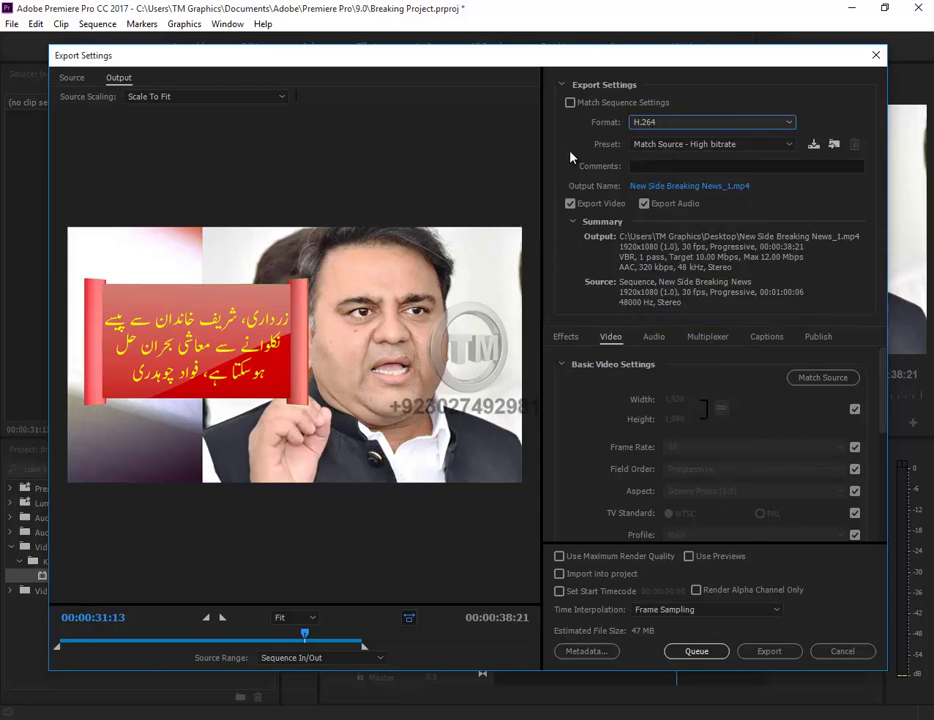
pyautogui.click(681, 417)
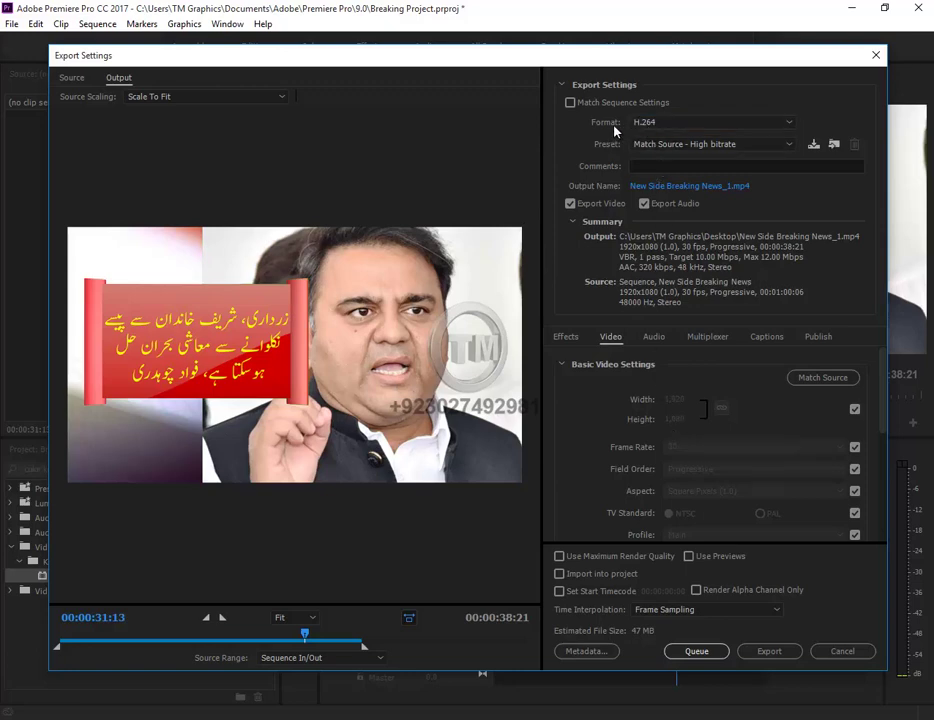
# - Choose the Match Source - High bitrate preset and open the output file location
pyautogui.click(678, 122)
pyautogui.click(665, 316)
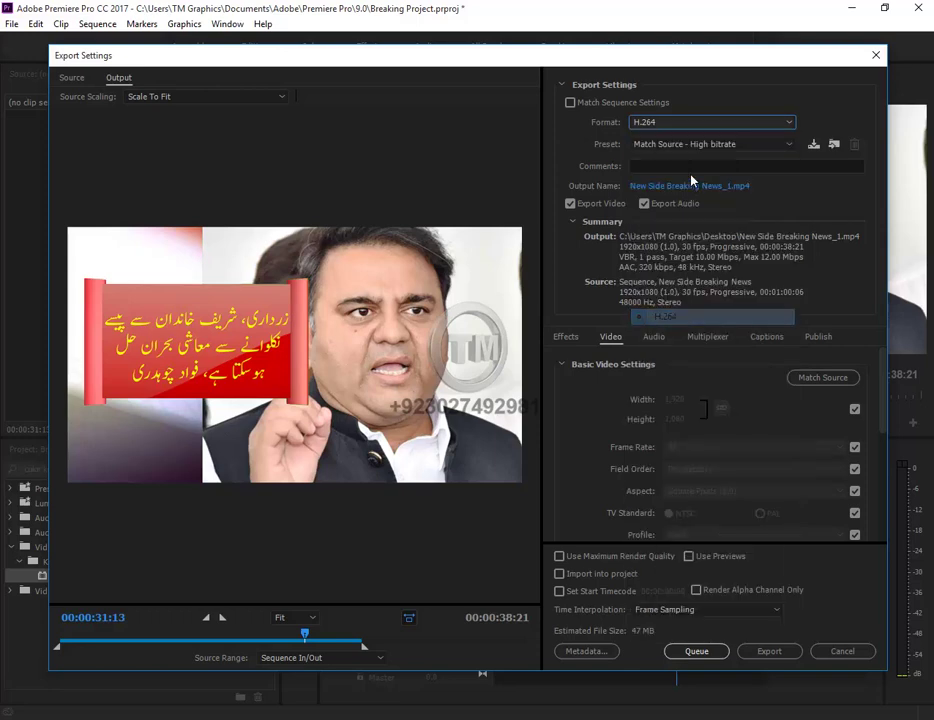
pyautogui.click(710, 144)
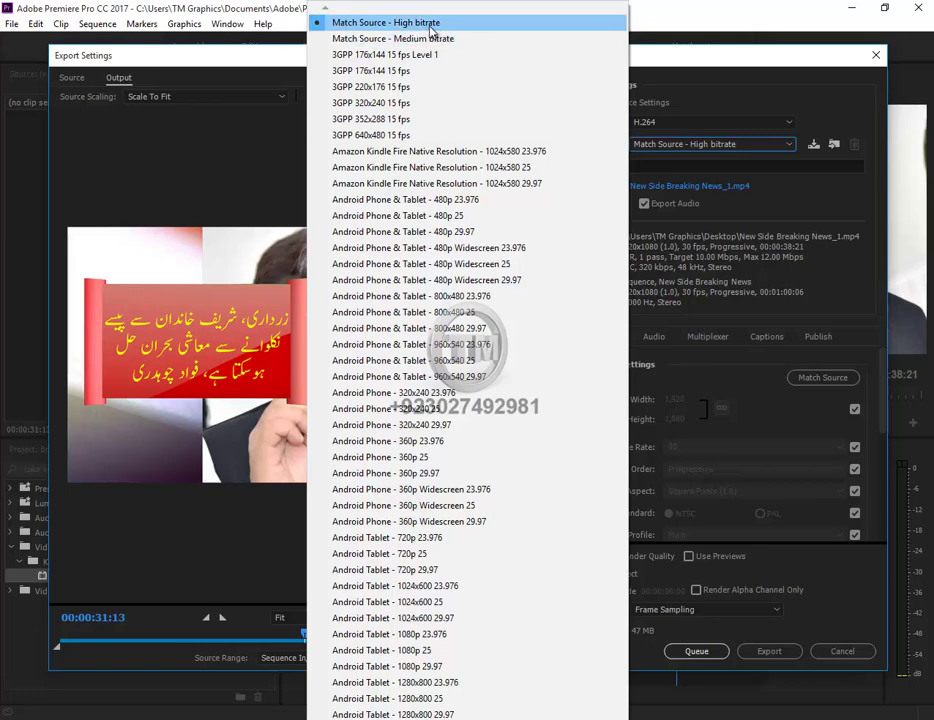
pyautogui.click(521, 24)
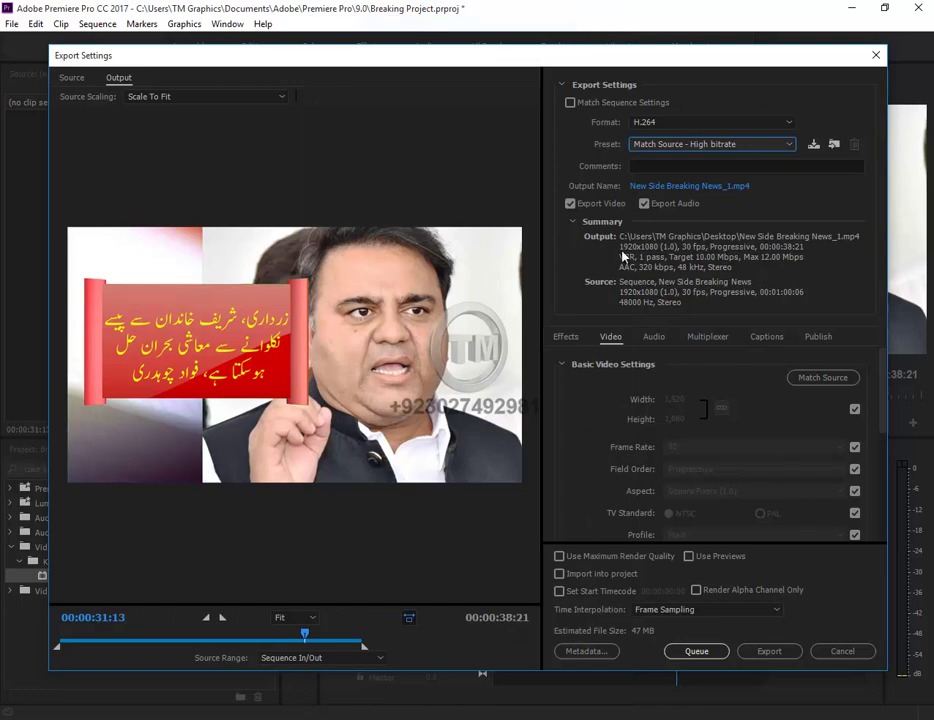
pyautogui.click(657, 187)
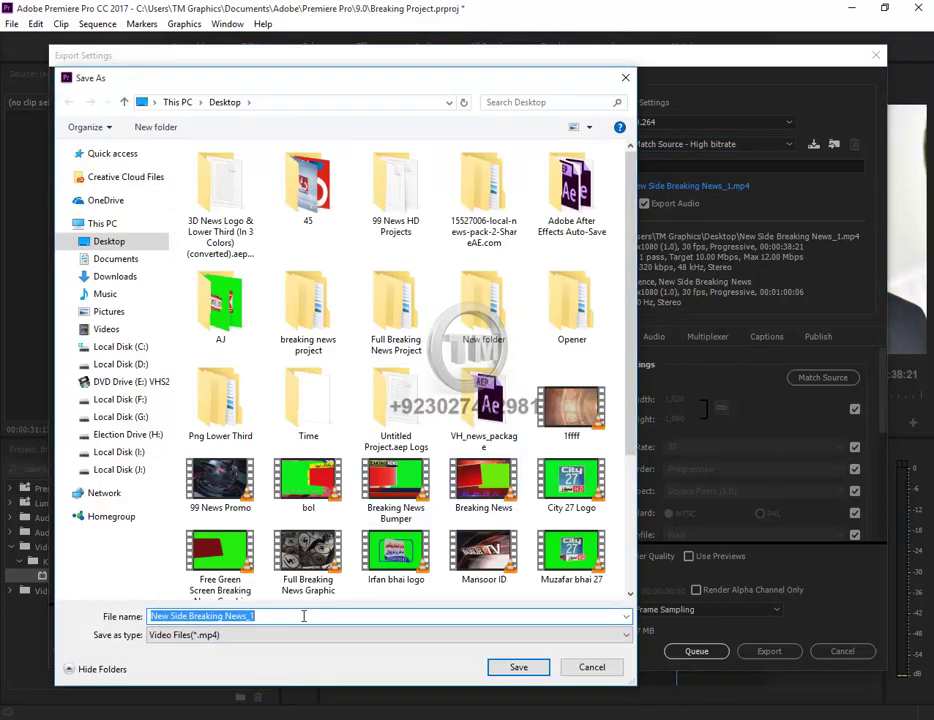
# - Save the export under a new file name on the Desktop and start rendering
pyautogui.write('Fawad')
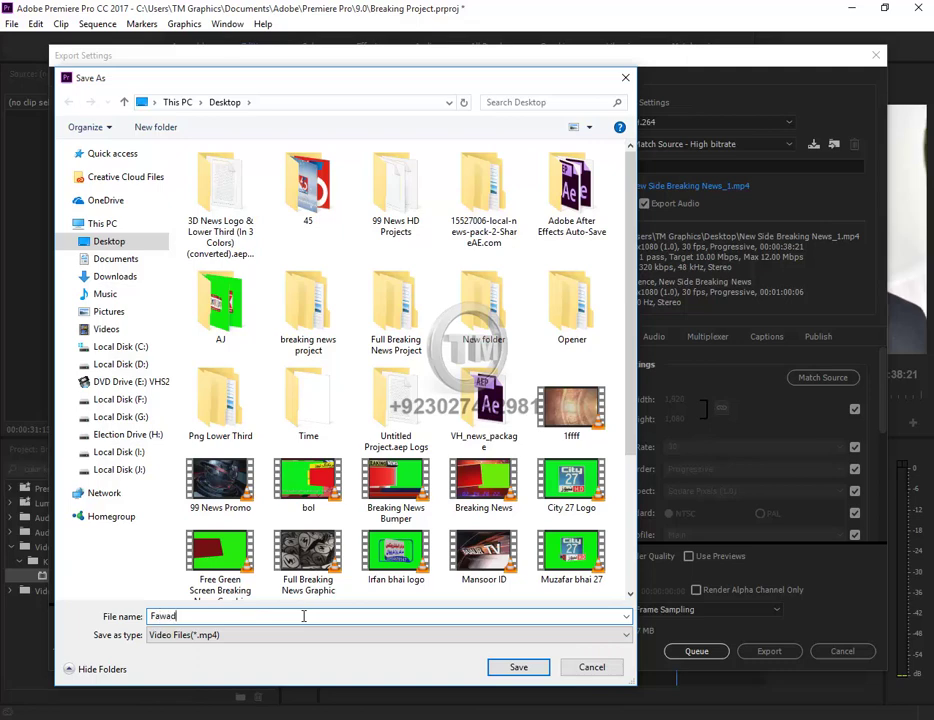
pyautogui.write(' ch')
pyautogui.write(' breaki')
pyautogui.write('ng')
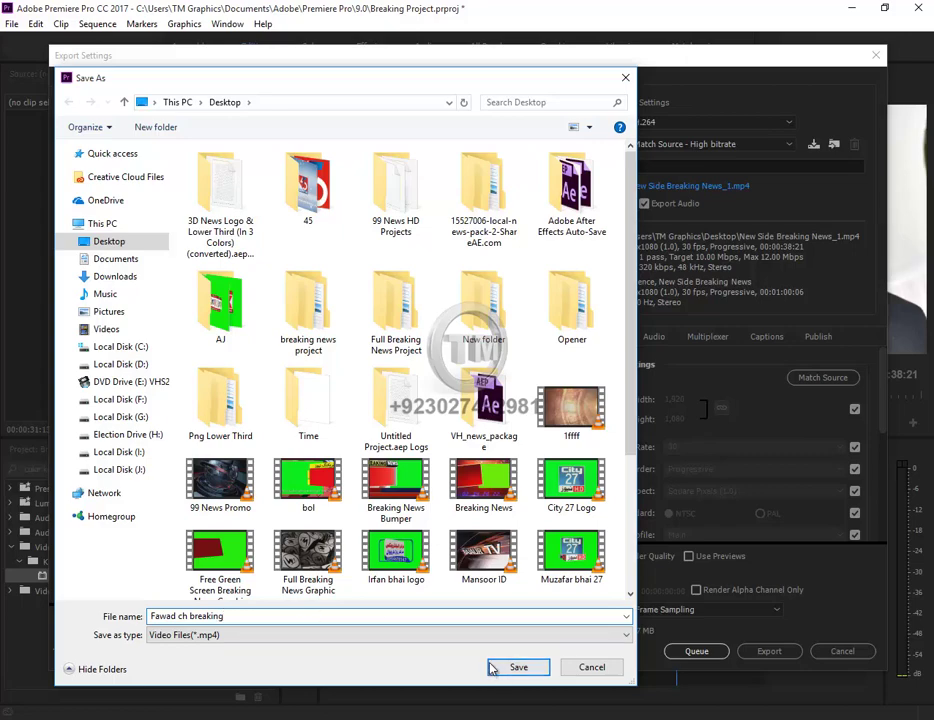
pyautogui.click(492, 668)
pyautogui.click(769, 651)
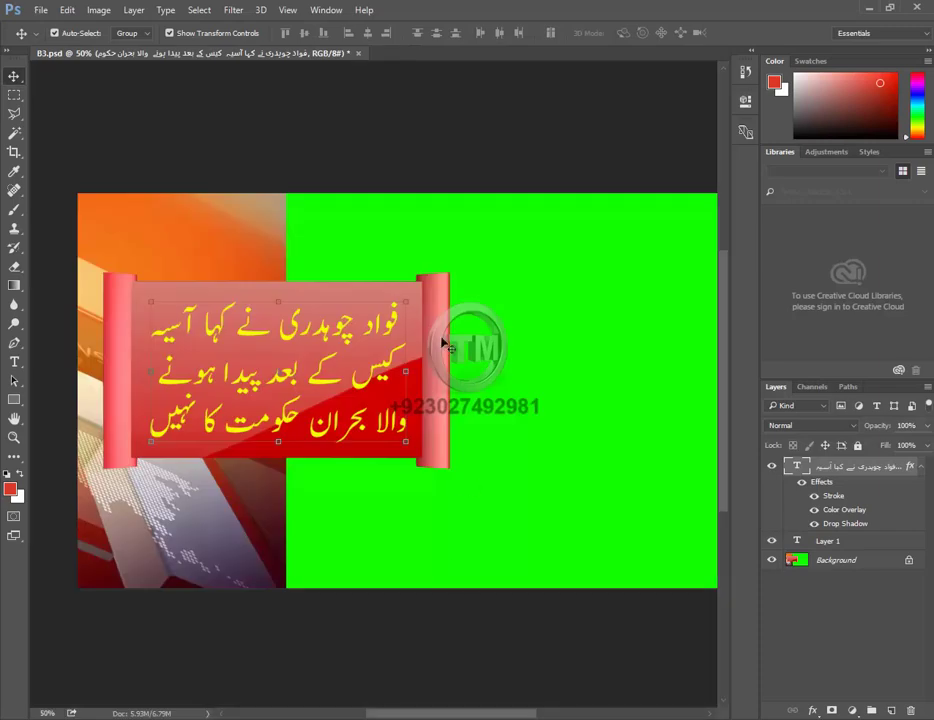
# - Close B3.psd without saving and minimize Photoshop and Premiere Pro to reach the desktop
pyautogui.click(359, 53)
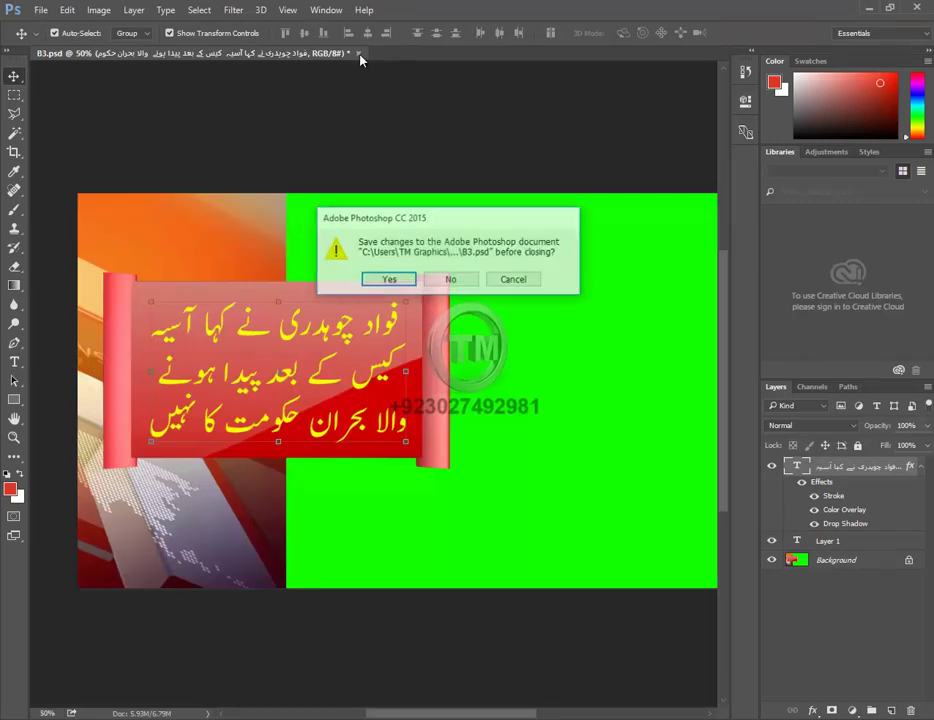
pyautogui.click(451, 280)
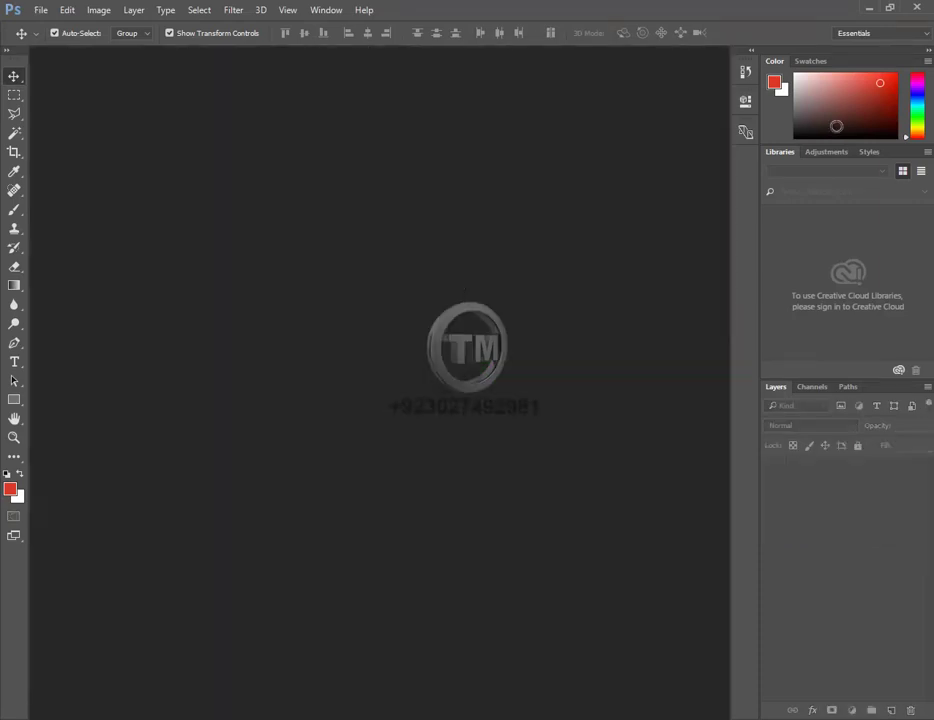
pyautogui.click(869, 9)
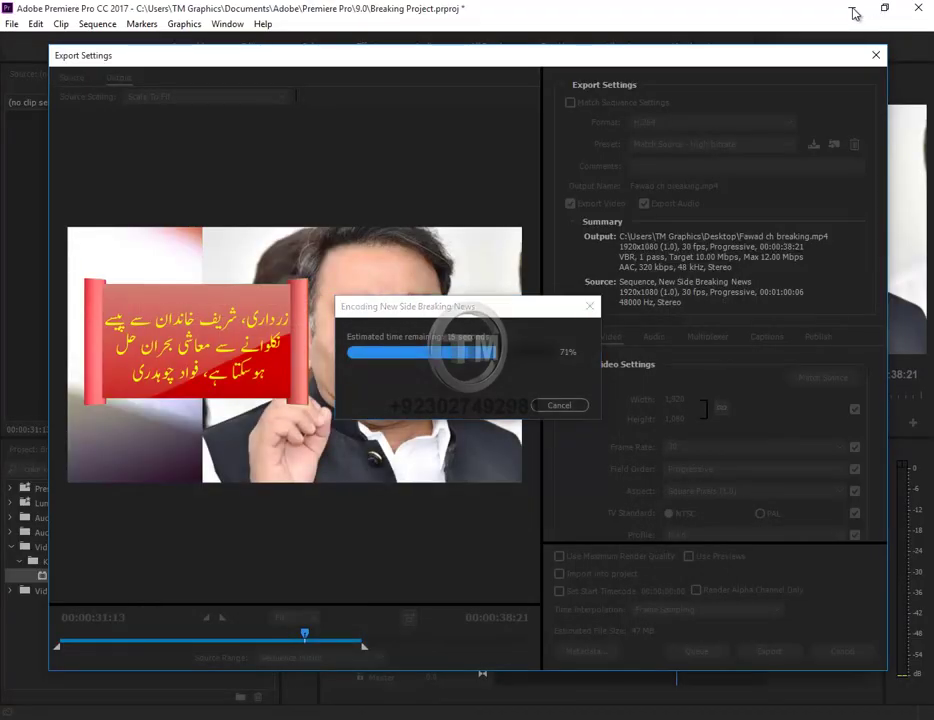
pyautogui.click(853, 11)
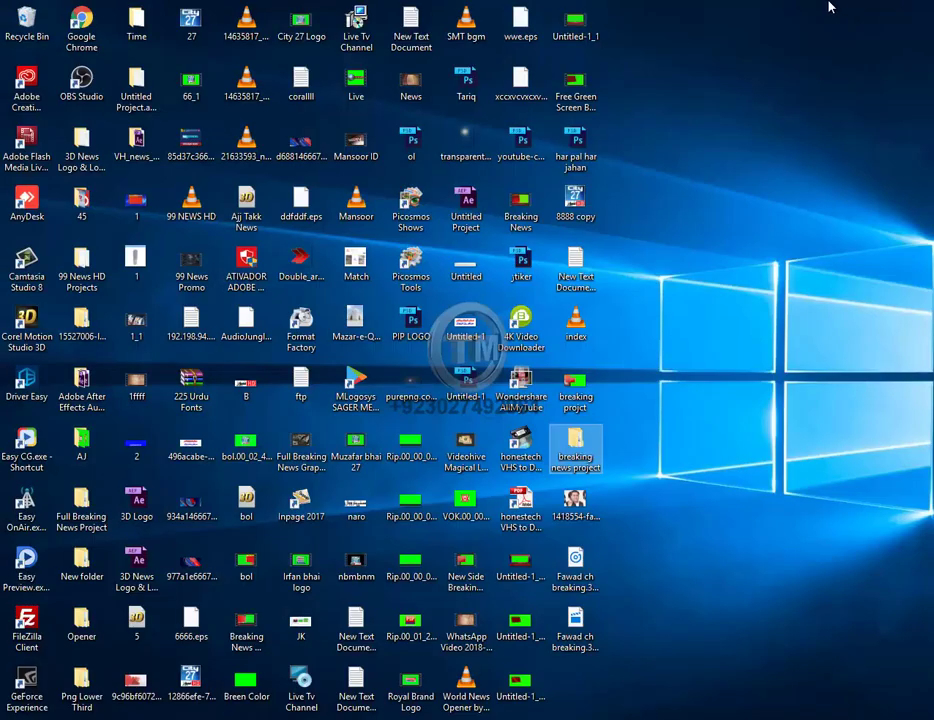
# - Open banner files B1 to B3 from the Breaking news bumper folder in Photoshop
pyautogui.doubleClick(575, 448)
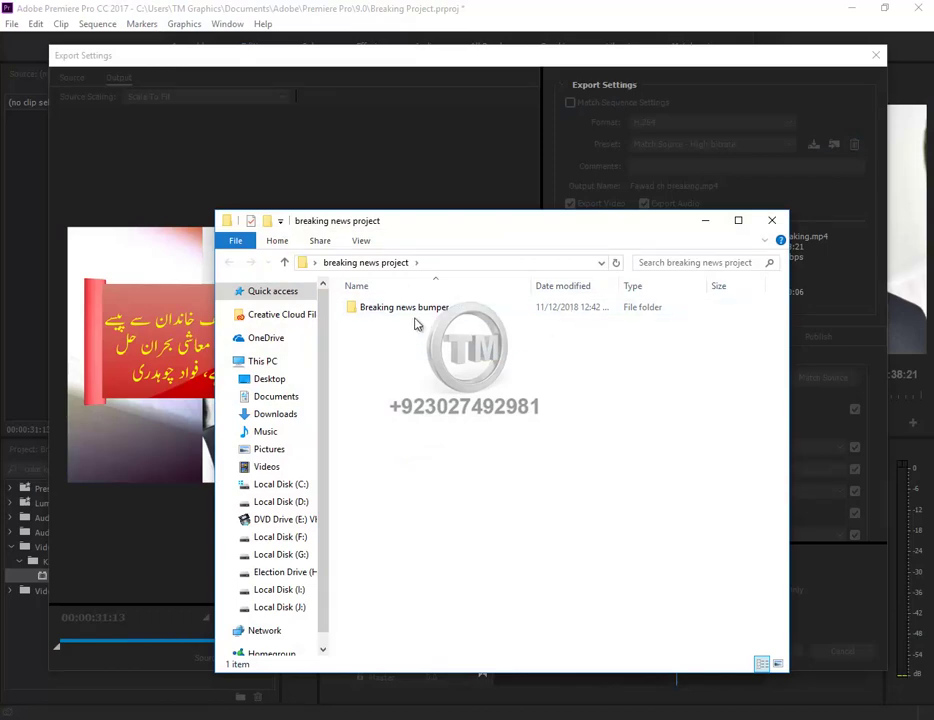
pyautogui.doubleClick(420, 310)
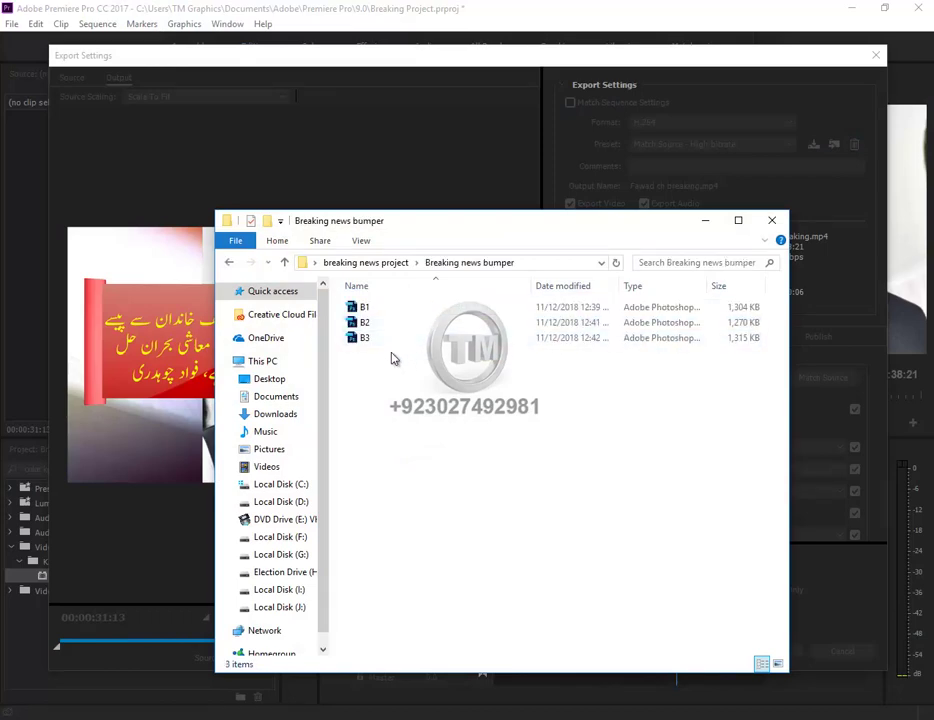
pyautogui.moveTo(392, 357)
pyautogui.mouseDown()
pyautogui.moveTo(375, 340)
pyautogui.moveTo(335, 705)
pyautogui.moveTo(302, 403)
pyautogui.mouseUp()
pyautogui.keyDown('shift'); pyautogui.click(362, 305); pyautogui.keyUp('shift')
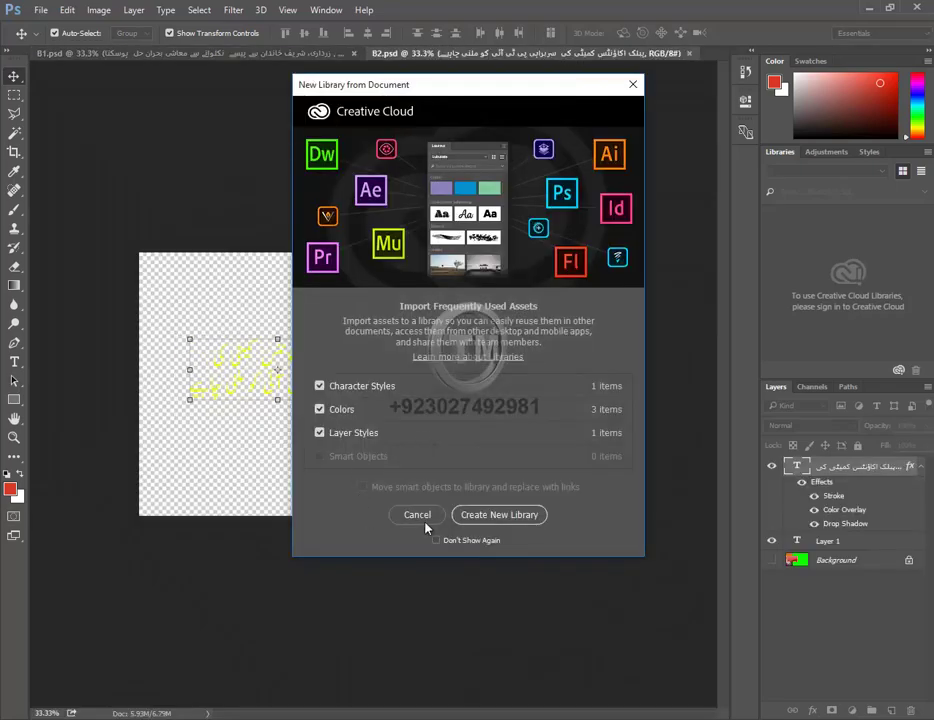
pyautogui.click(418, 516)
pyautogui.click(417, 514)
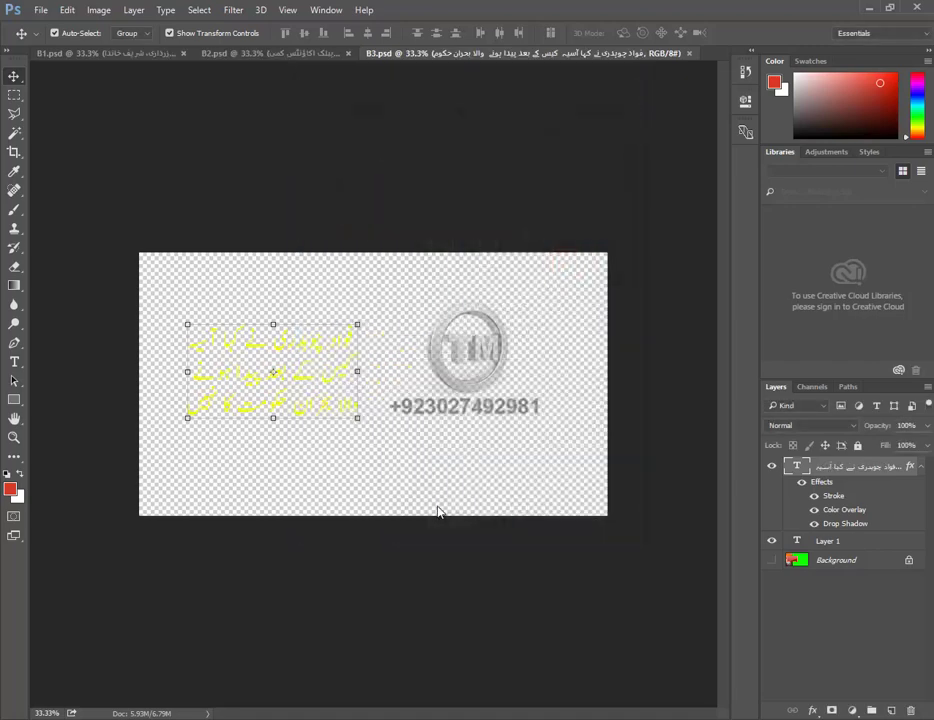
# - In B1.psd, show then hide the Background layer, leaving the text on transparency
pyautogui.click(104, 55)
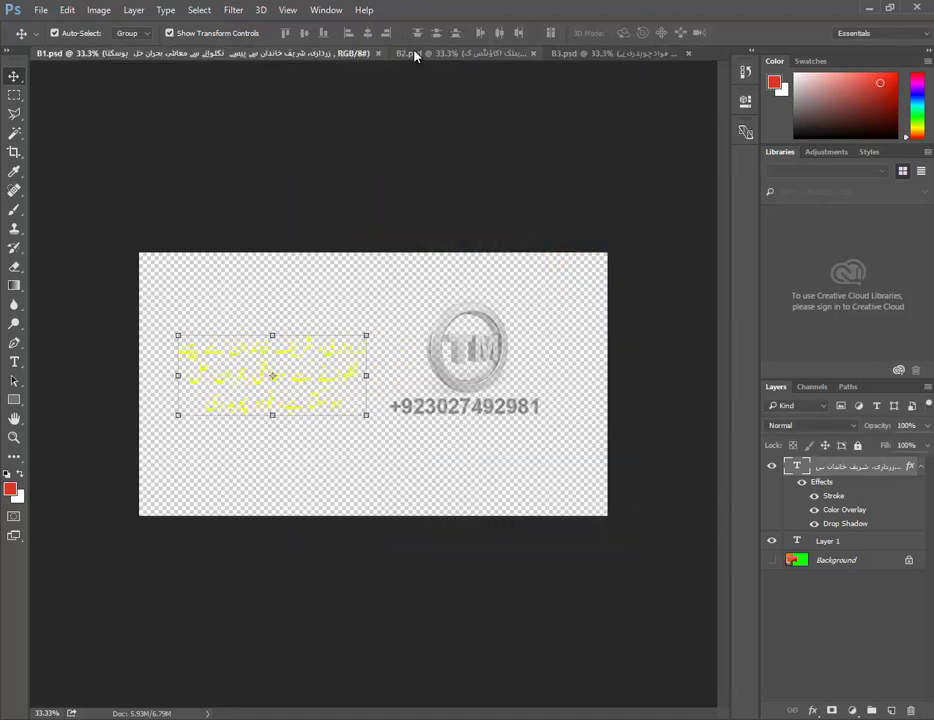
pyautogui.click(415, 54)
pyautogui.click(112, 54)
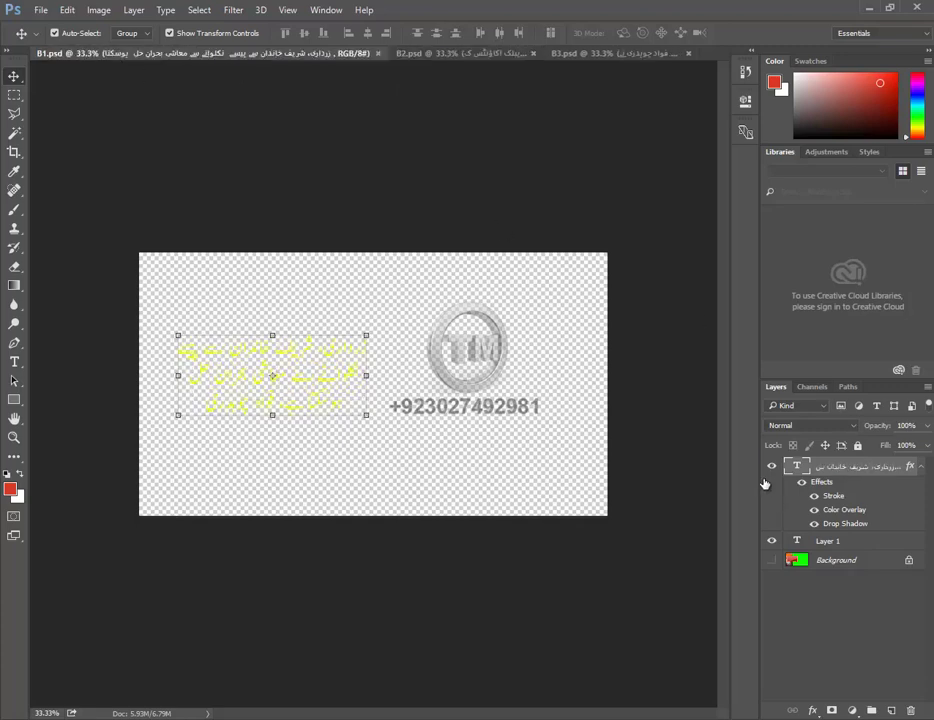
pyautogui.click(771, 562)
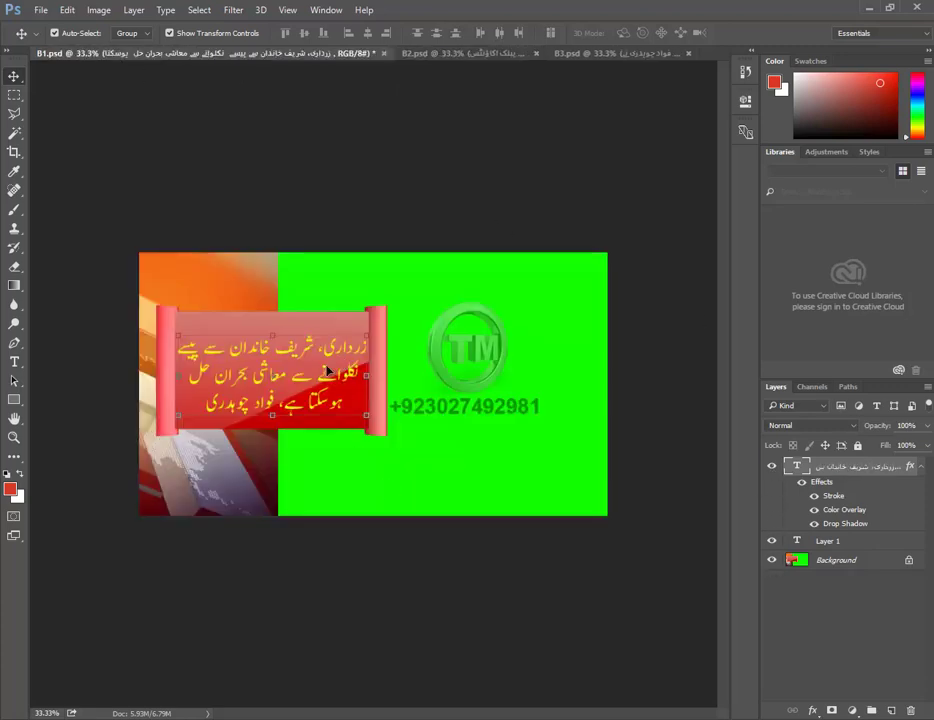
pyautogui.click(771, 562)
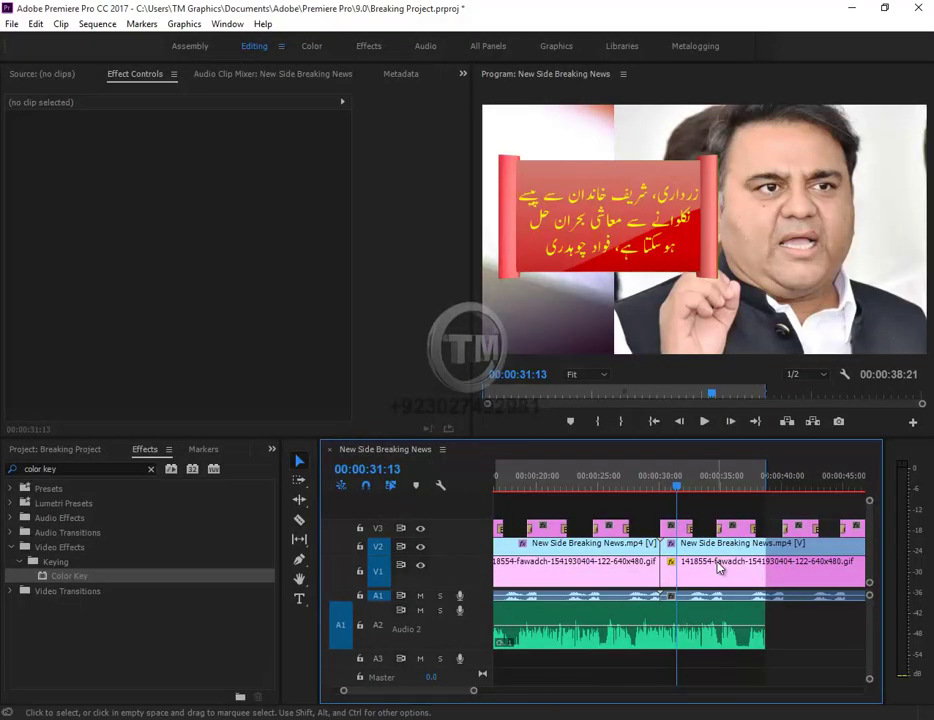
# - Move the playhead to the BREAKING NEWS frame at 00:00:03:18, zoom out, and save the project
pyautogui.moveTo(697, 500); pyautogui.dragTo(424, 507)
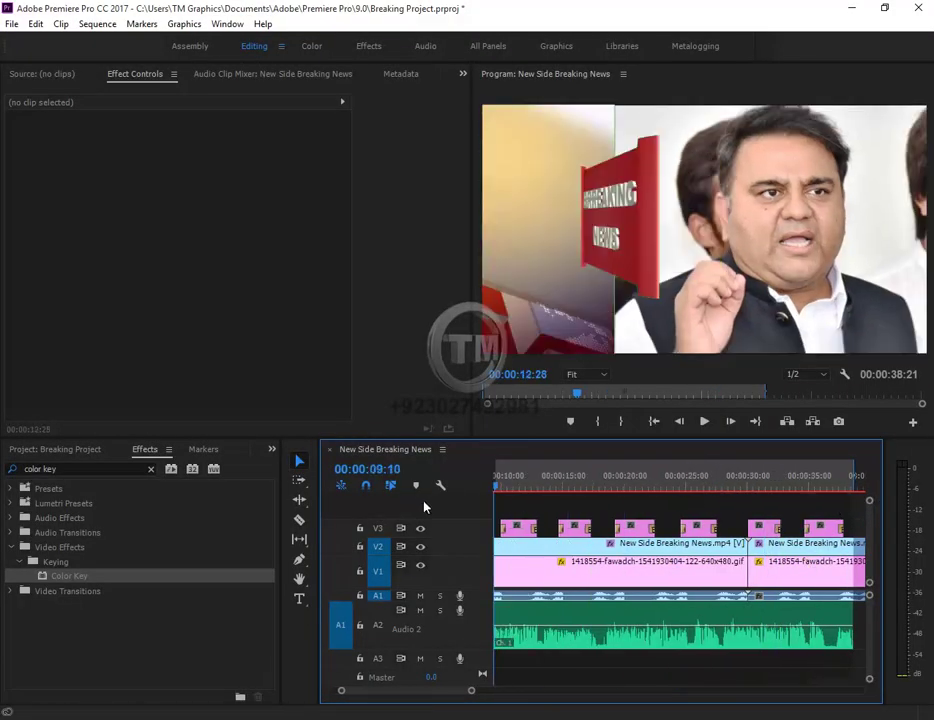
pyautogui.press('-')
pyautogui.press('-')
pyautogui.press('-')
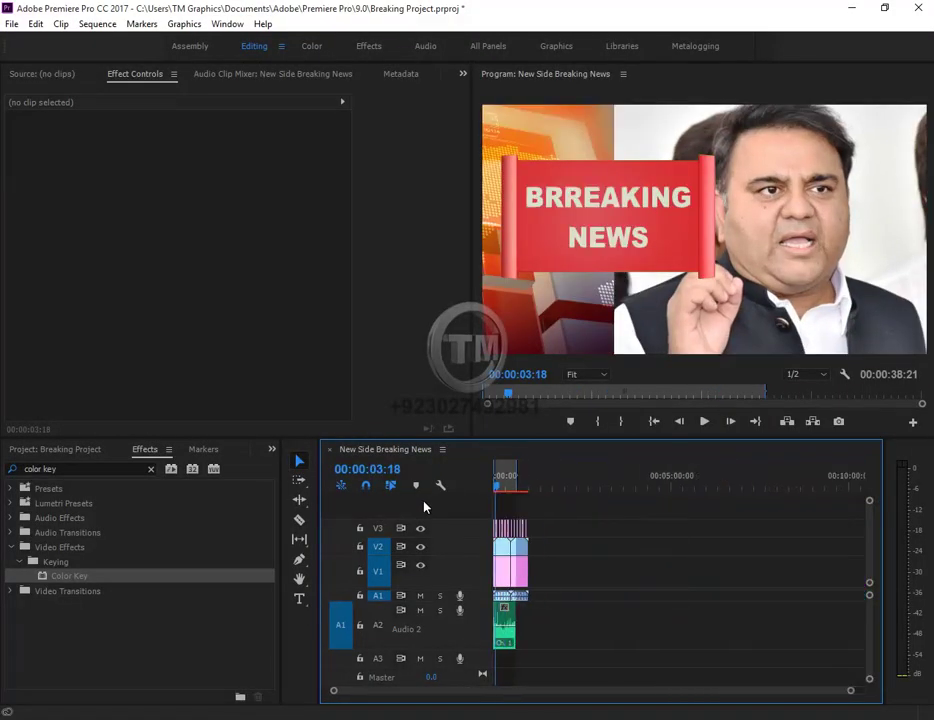
pyautogui.hotkey('ctrl', 's')
# - Reopen Breaking Project.prproj from File > Open Recent
pyautogui.click(12, 26)
pyautogui.moveTo(82, 48)
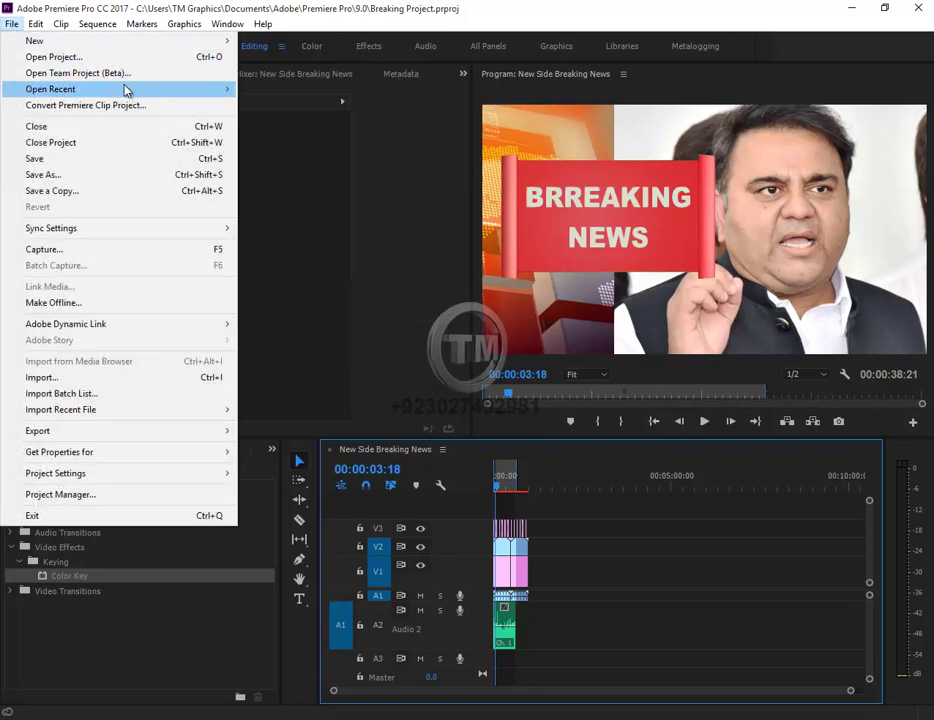
pyautogui.moveTo(121, 89)
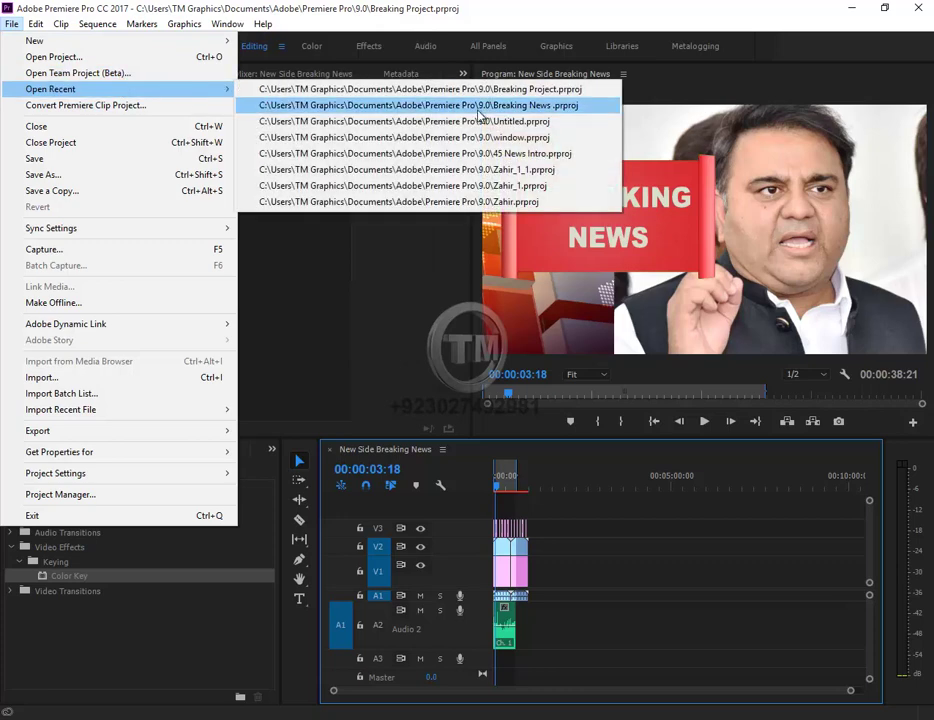
pyautogui.click(478, 92)
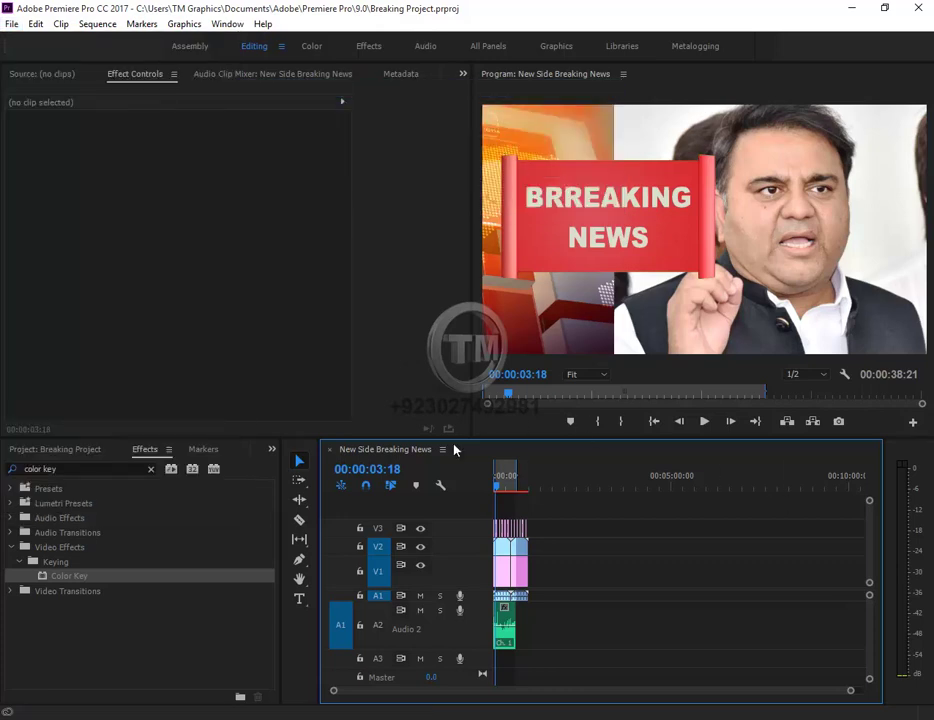
pyautogui.click(12, 25)
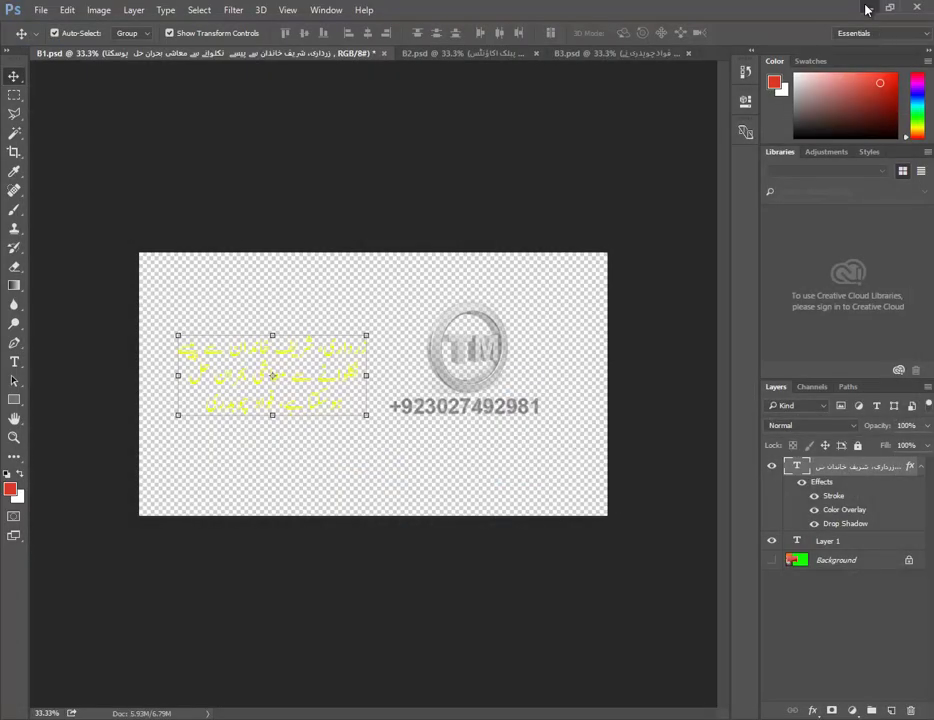
# - Minimize Premiere Pro, close the Breaking news bumper folder, and refresh the desktop
pyautogui.click(866, 9)
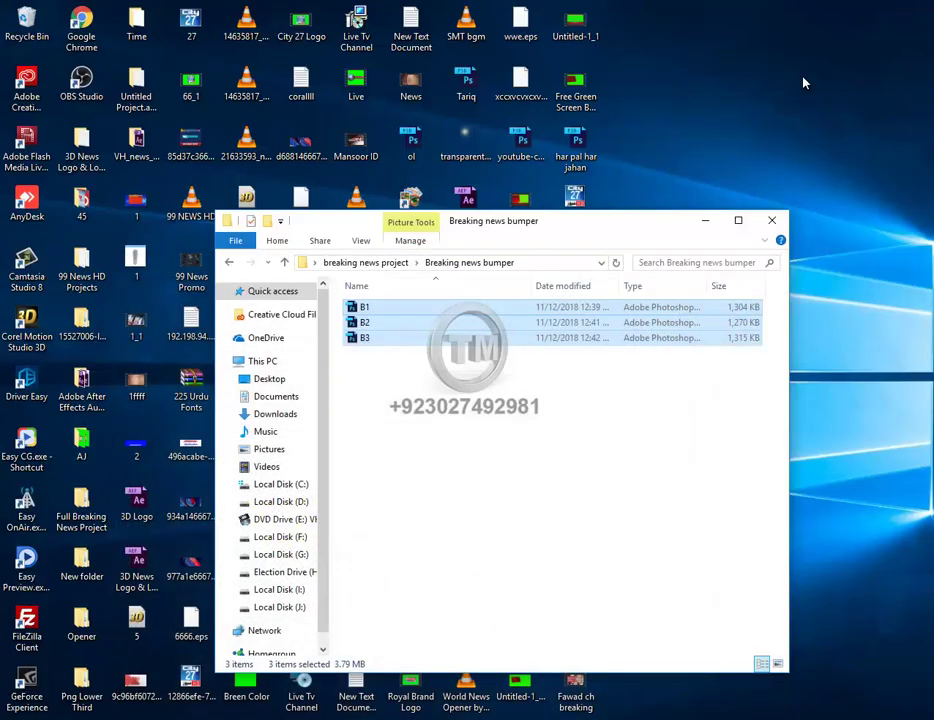
pyautogui.click(771, 218)
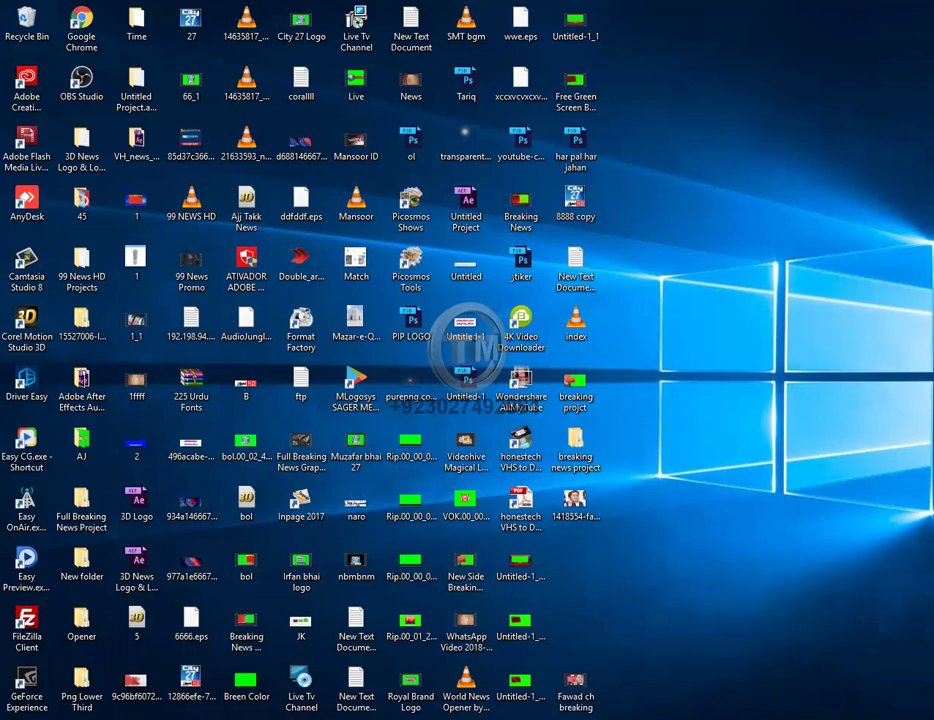
pyautogui.rightClick(740, 432)
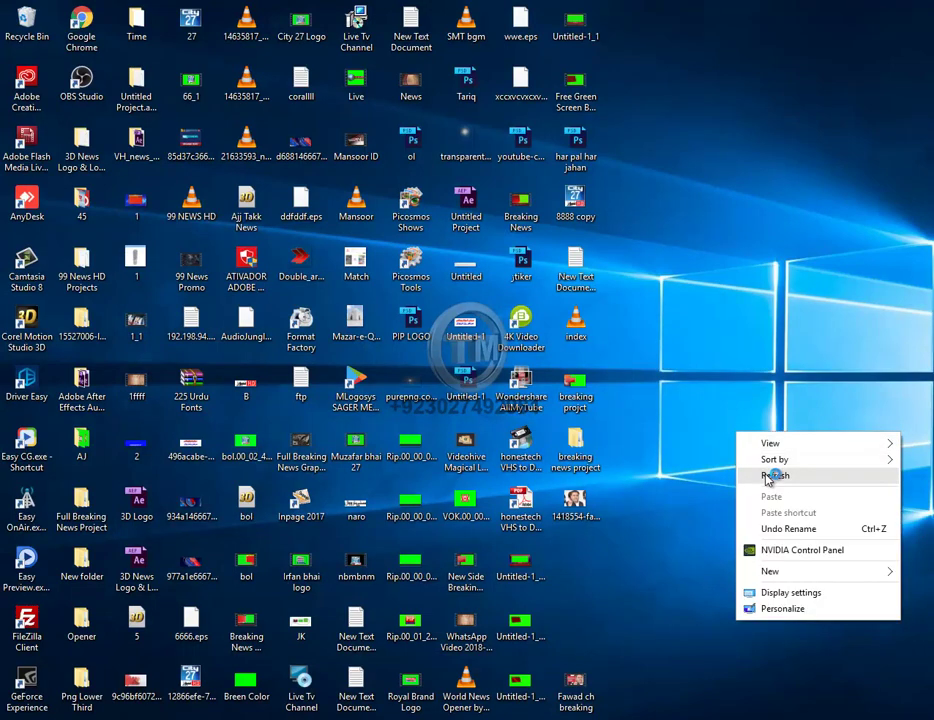
pyautogui.click(755, 475)
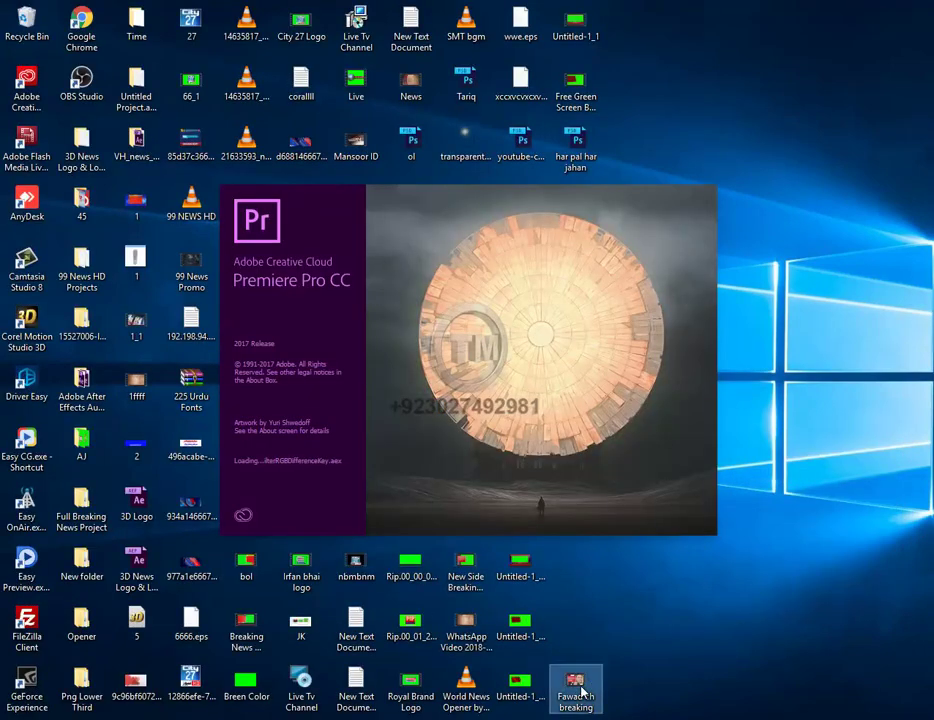
# - Open the exported breaking news MP4 from the desktop with VLC media player
pyautogui.rightClick(585, 695)
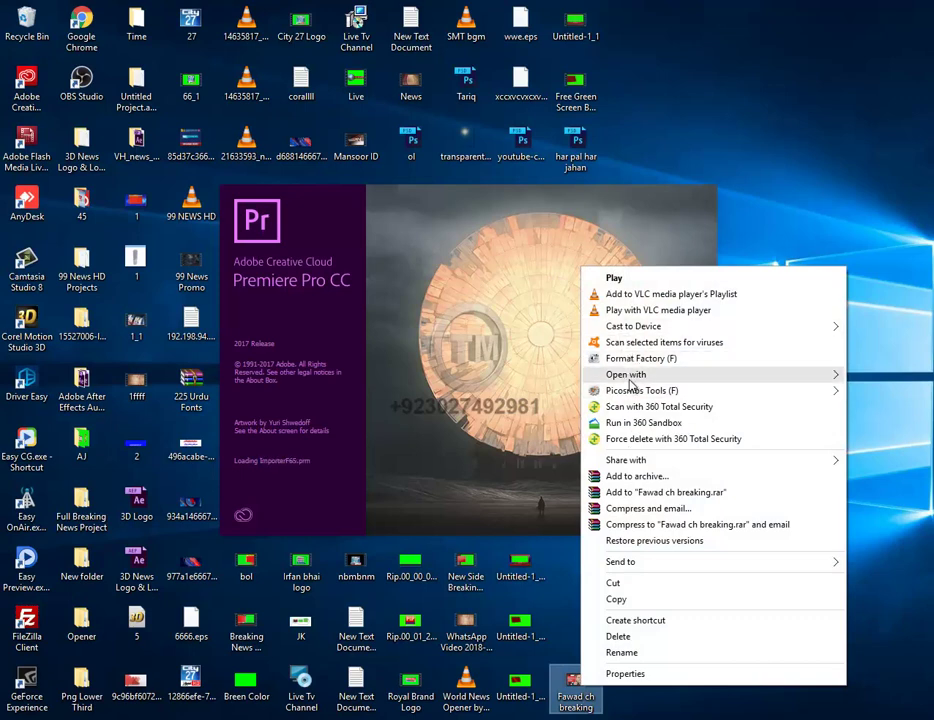
pyautogui.moveTo(616, 378)
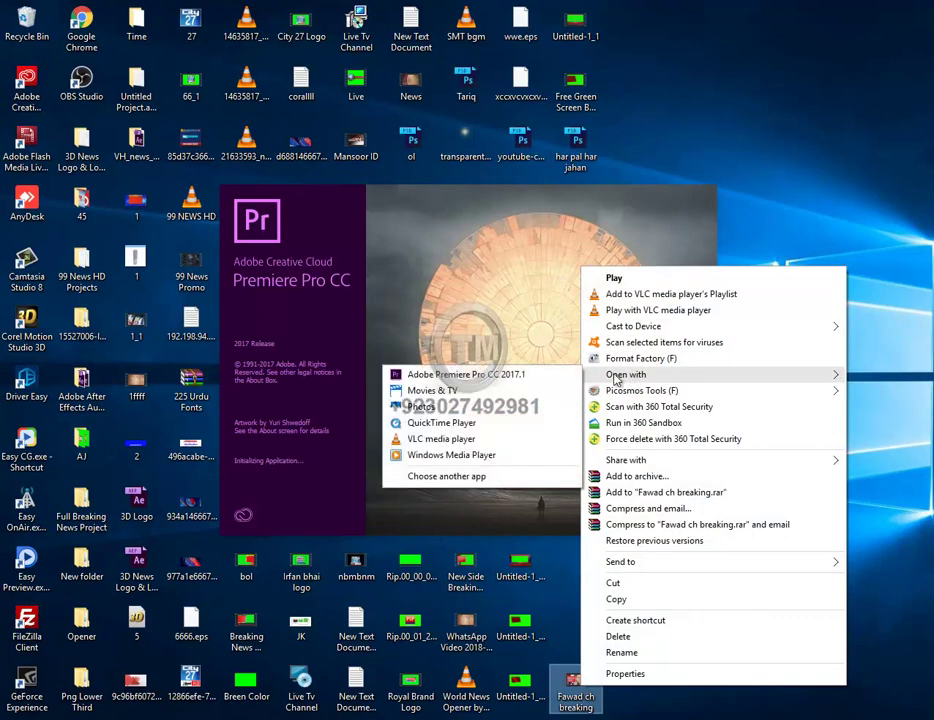
pyautogui.click(419, 439)
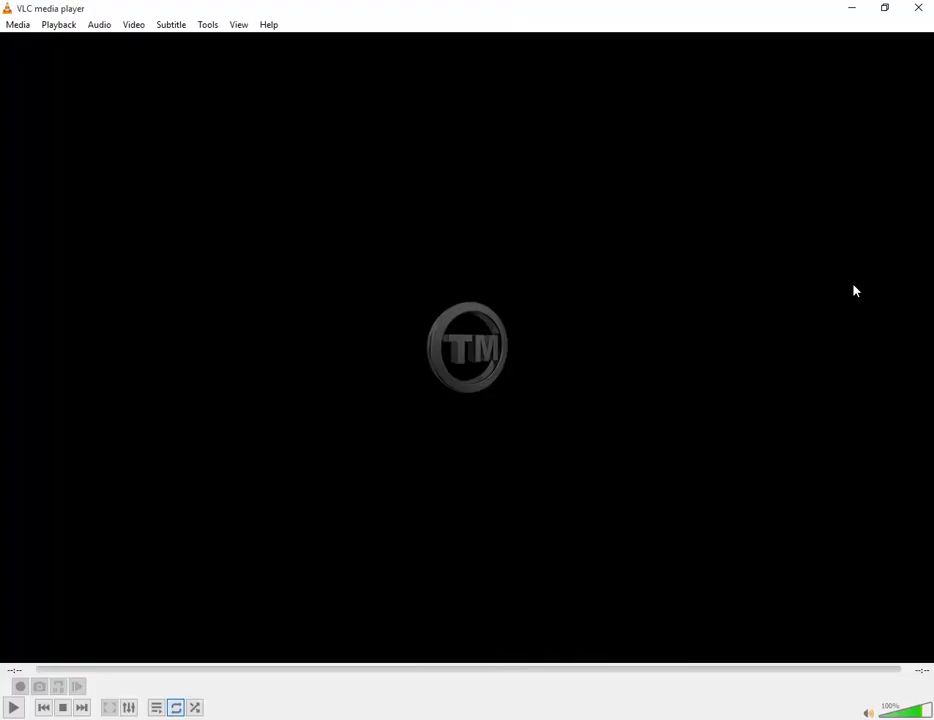
pyautogui.rightClick(855, 290)
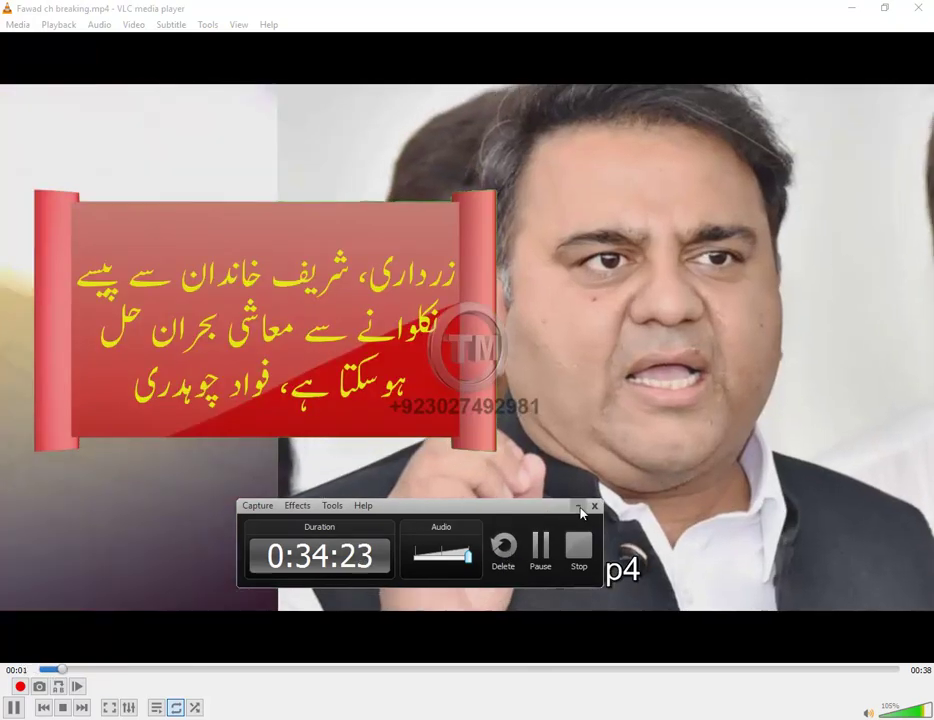
# - Raise the VLC playback volume for the breaking news video
pyautogui.click(578, 505)
pyautogui.scroll(6, 716, 482)
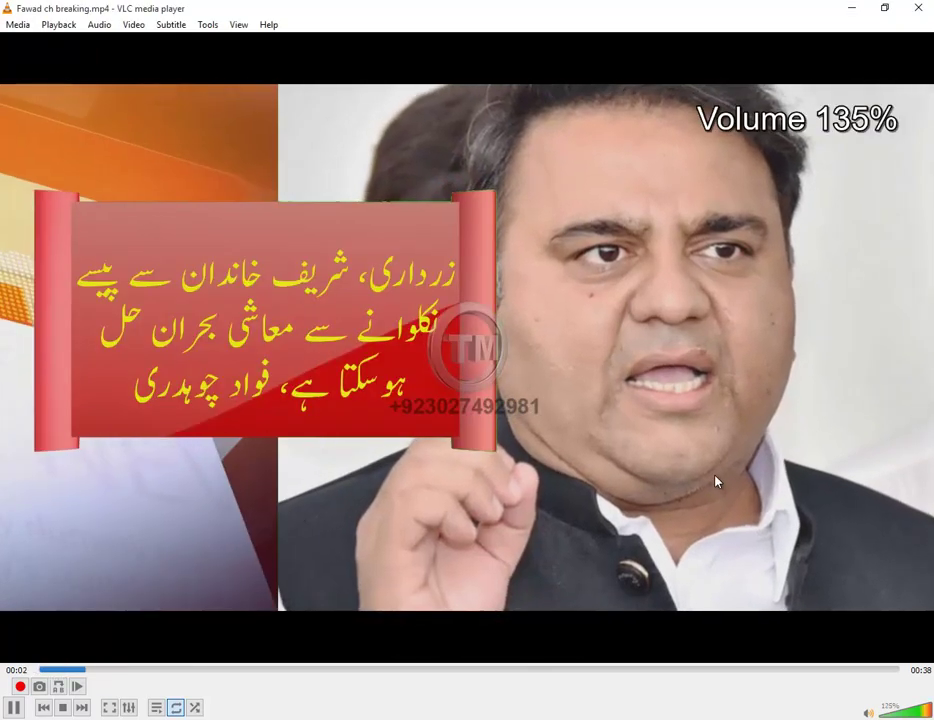
pyautogui.scroll(8, 716, 482)
pyautogui.scroll(5, 716, 482)
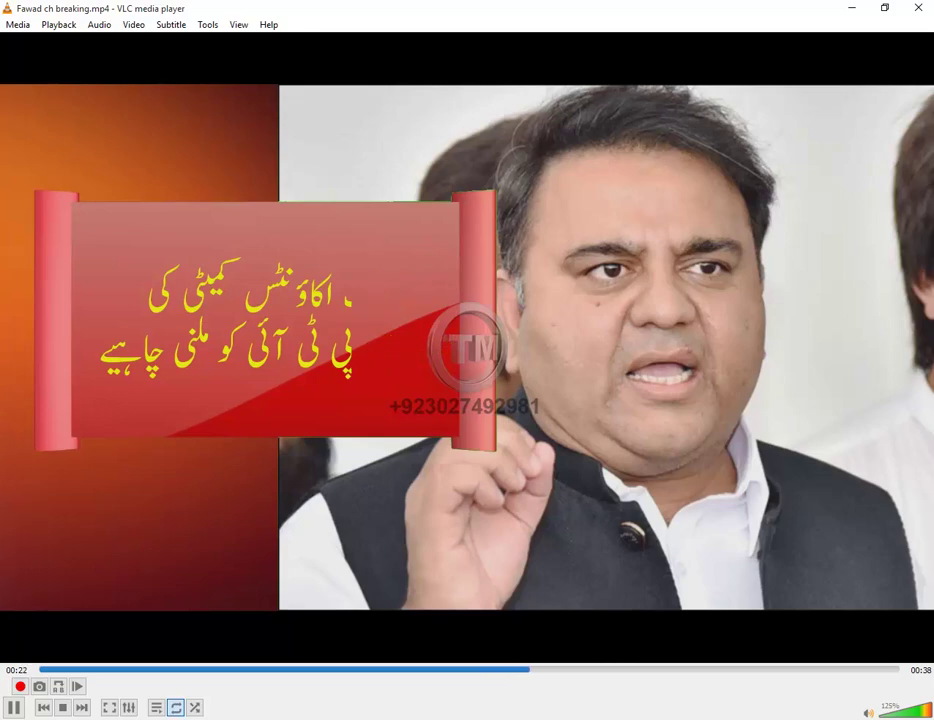
# - Toggle fullscreen on and off twice while watching, then close VLC
pyautogui.doubleClick(736, 450)
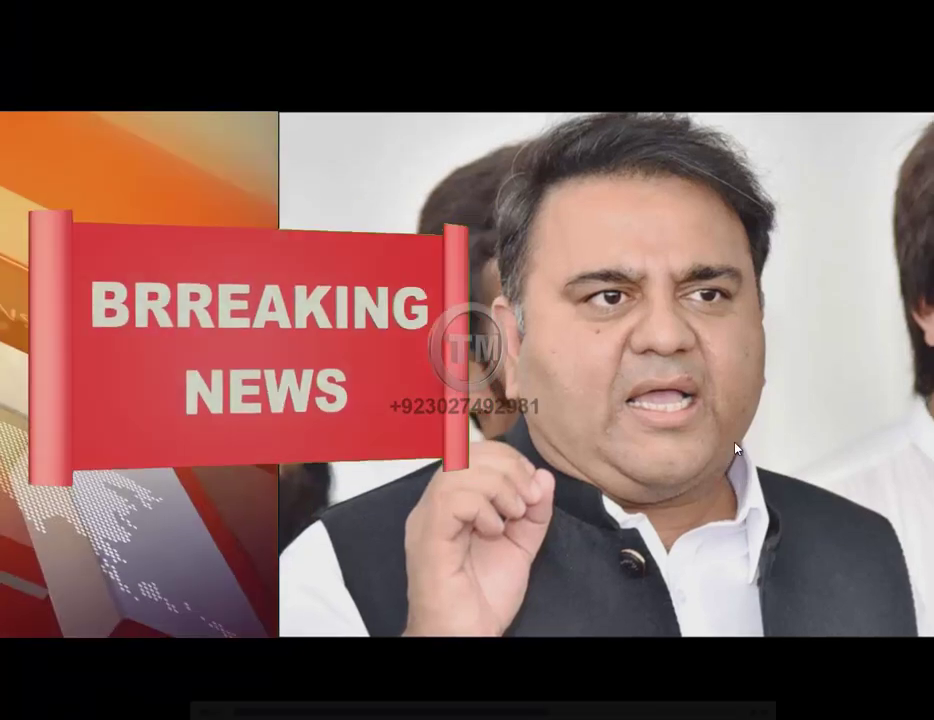
pyautogui.doubleClick(736, 450)
pyautogui.doubleClick(736, 449)
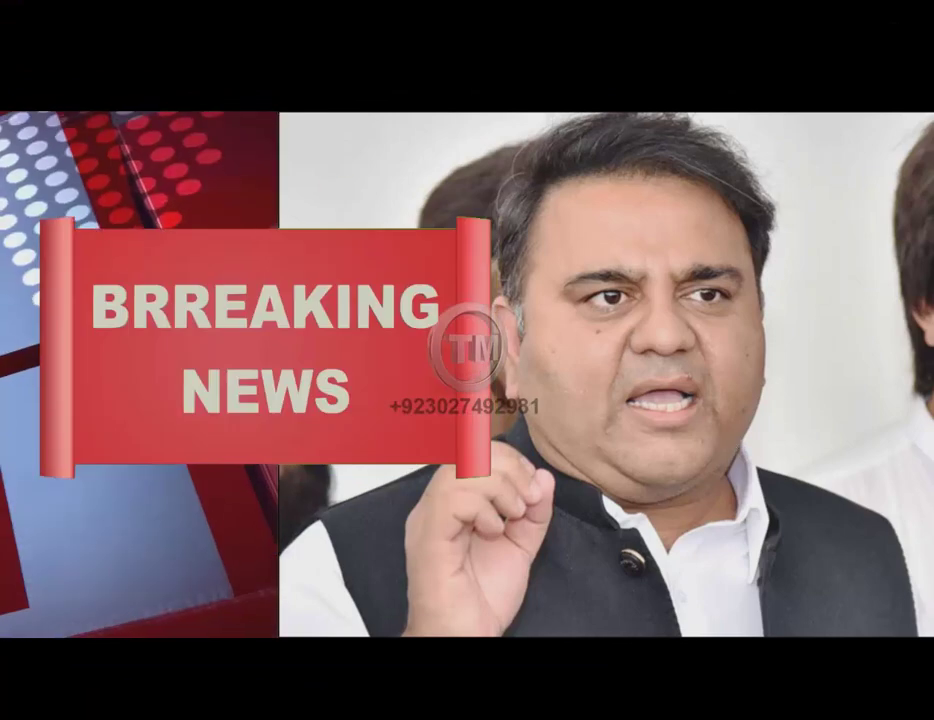
pyautogui.doubleClick(736, 449)
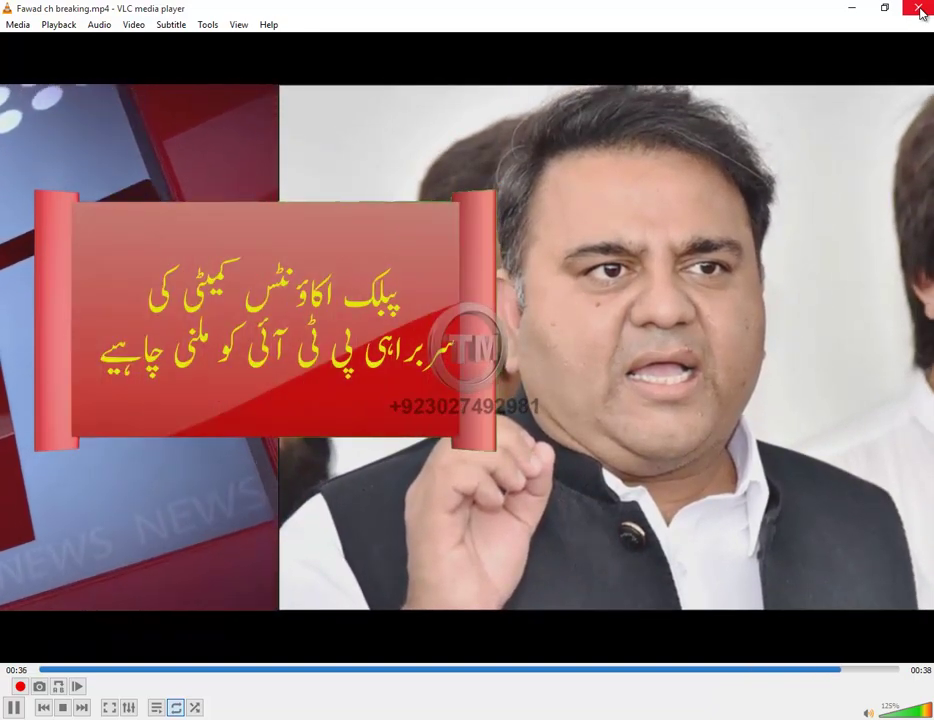
pyautogui.click(919, 10)
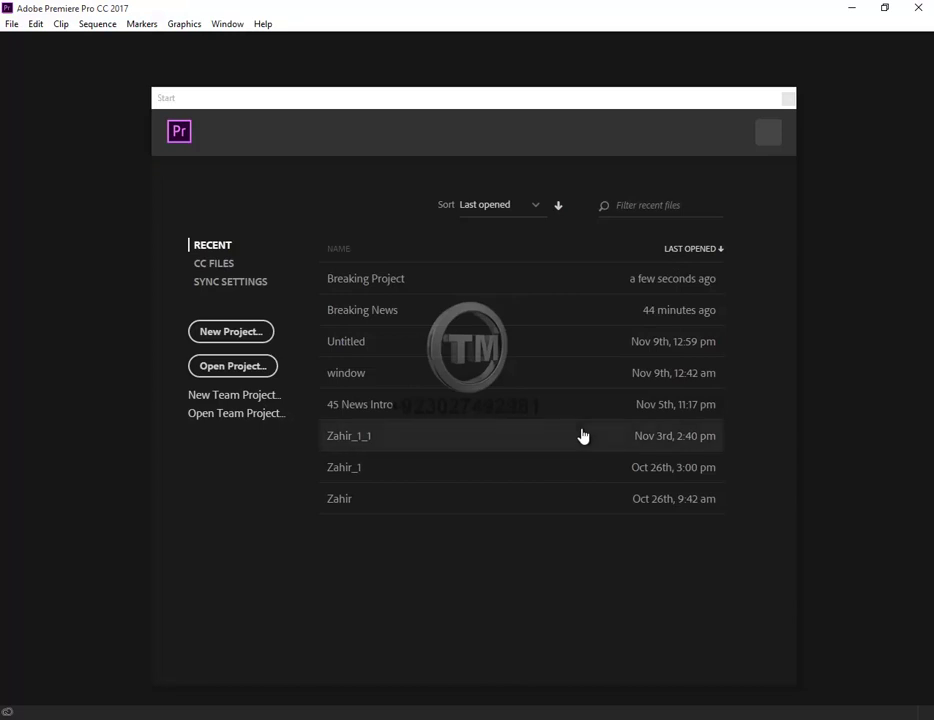
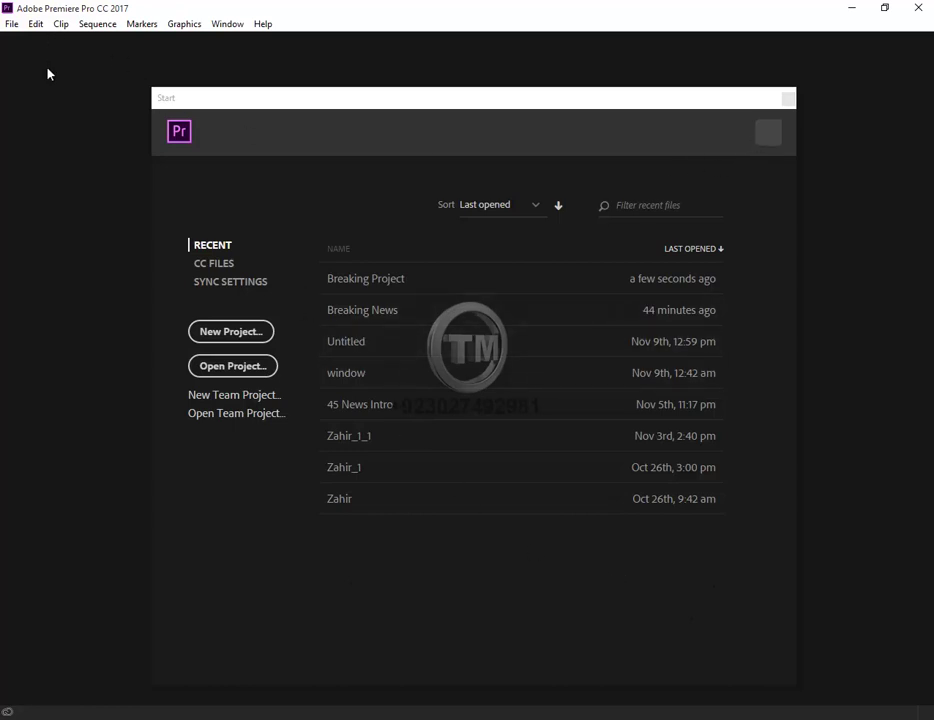
# - Open Breaking Project, scrub the zoomed-out sequence to the Urdu banner at 00:00:30:11, then minimize Premiere
pyautogui.click(390, 283)
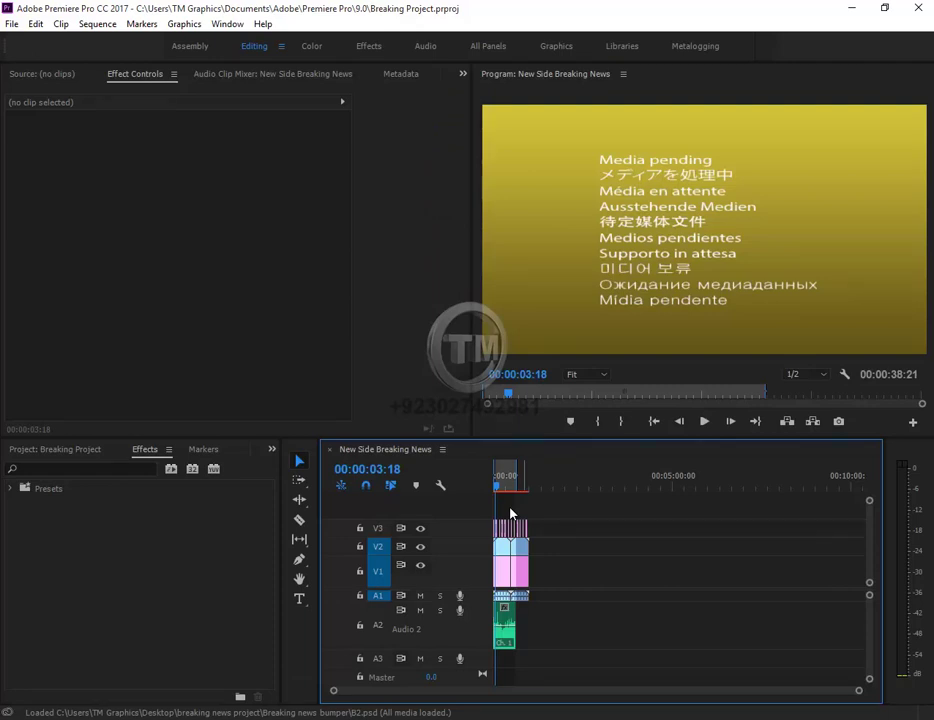
pyautogui.moveTo(510, 513); pyautogui.dragTo(729, 511)
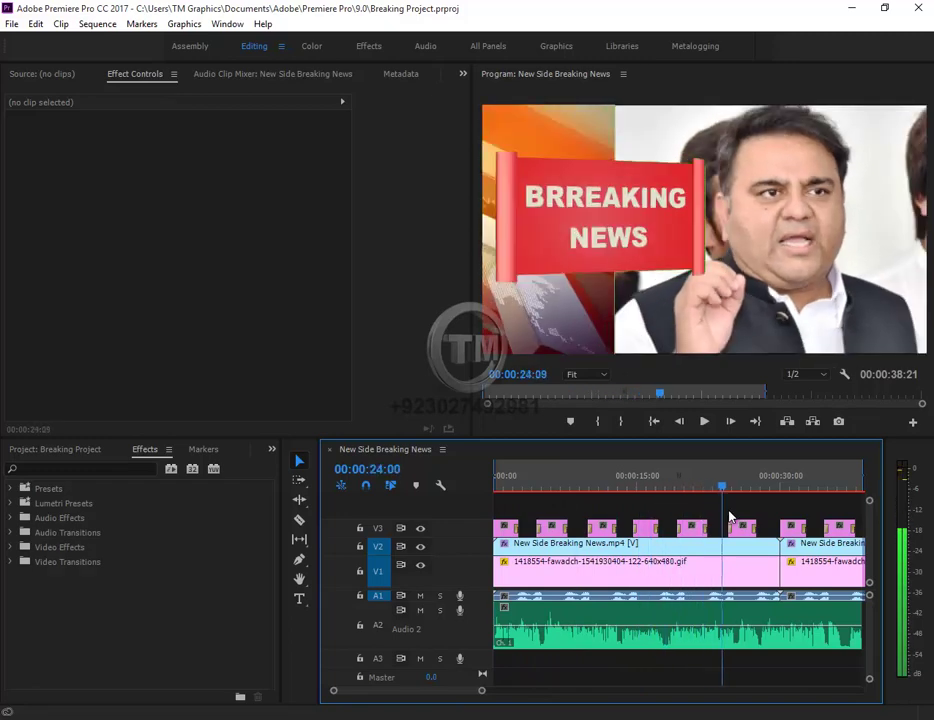
pyautogui.press('-')
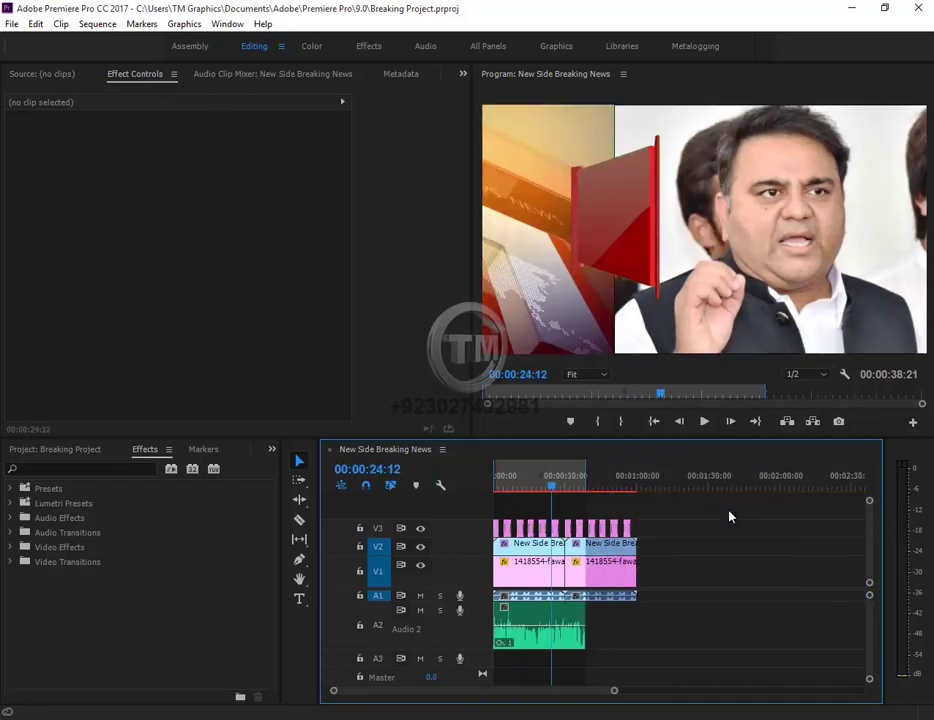
pyautogui.moveTo(559, 488); pyautogui.dragTo(565, 487)
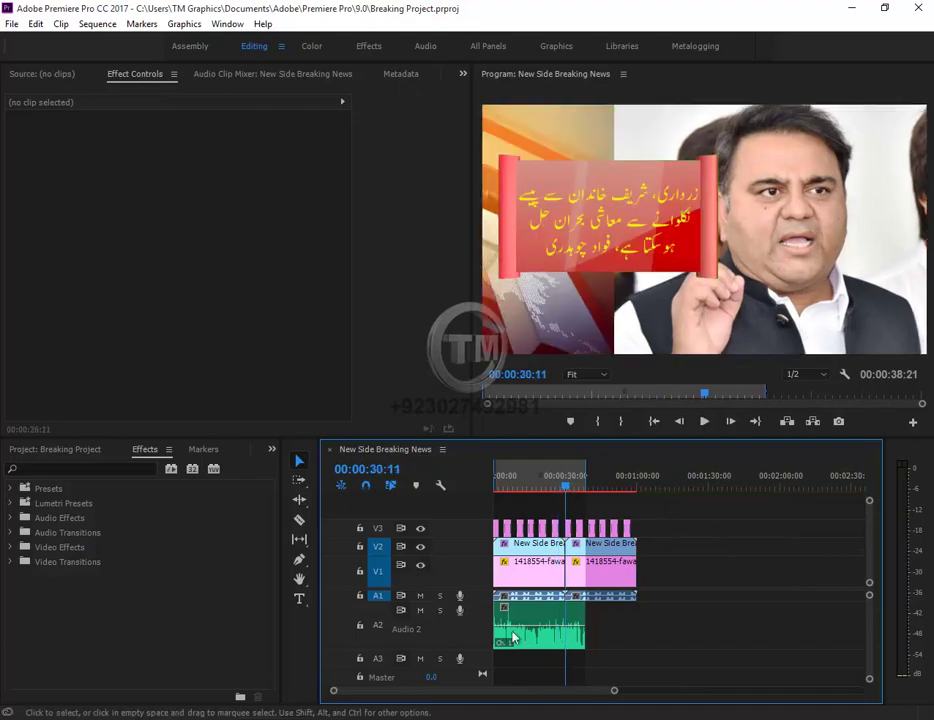
pyautogui.click(852, 9)
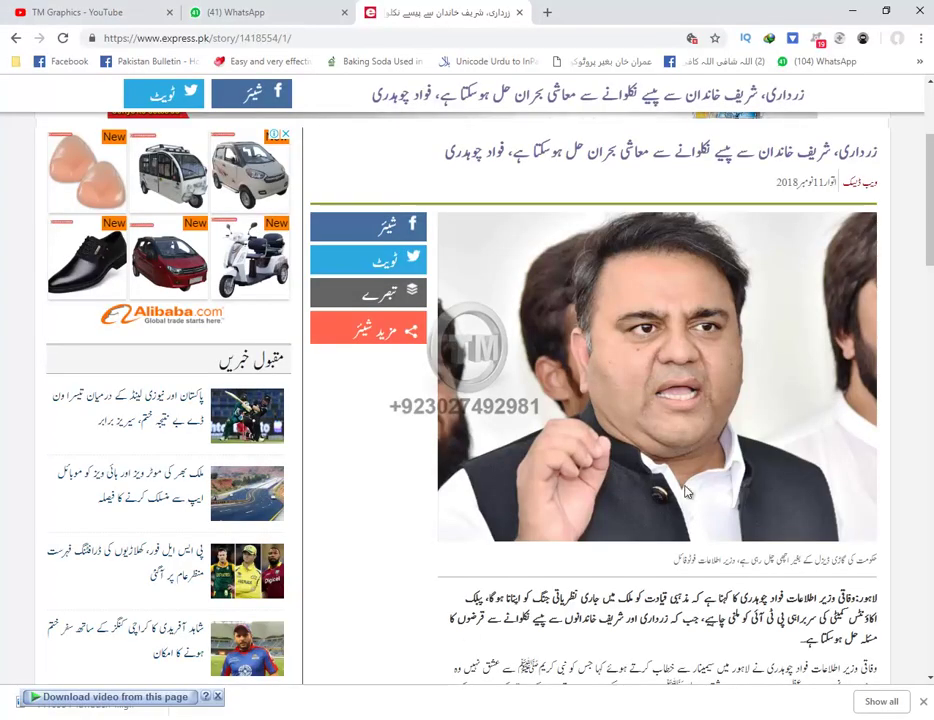
# - Reload the Express News article page and bring the browser back into view
pyautogui.scroll(4, 757, 411)
pyautogui.click(467, 39)
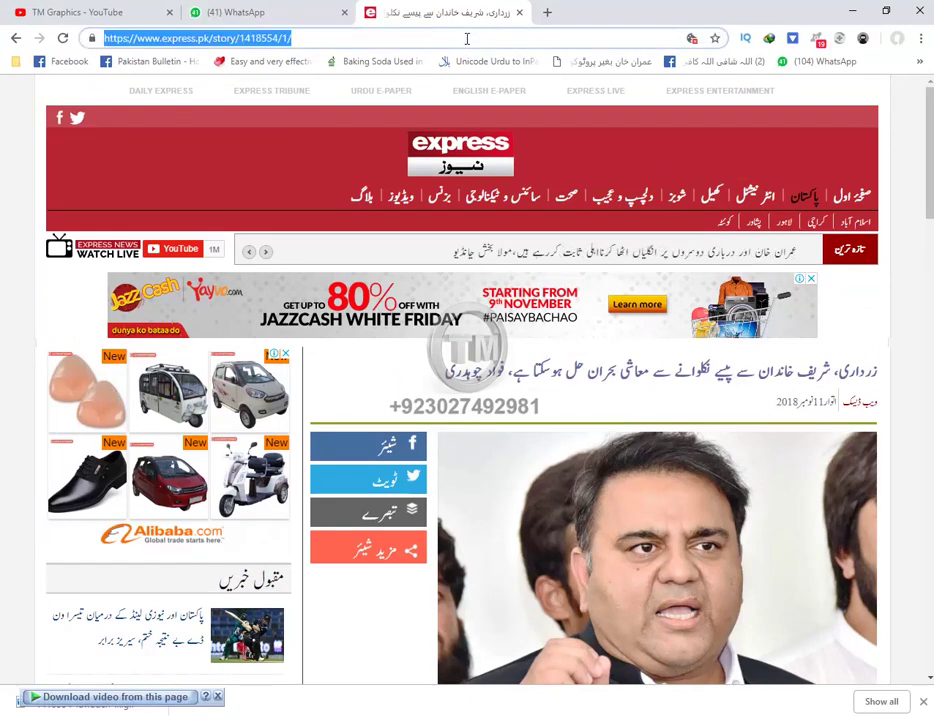
pyautogui.press('Return')
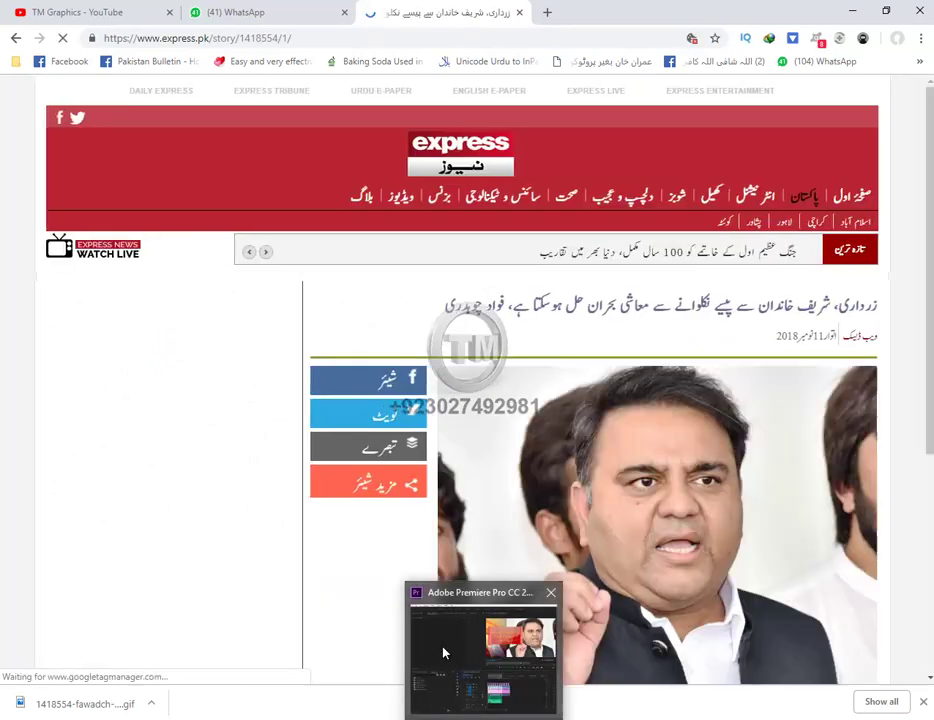
pyautogui.click(444, 648)
pyautogui.click(444, 648)
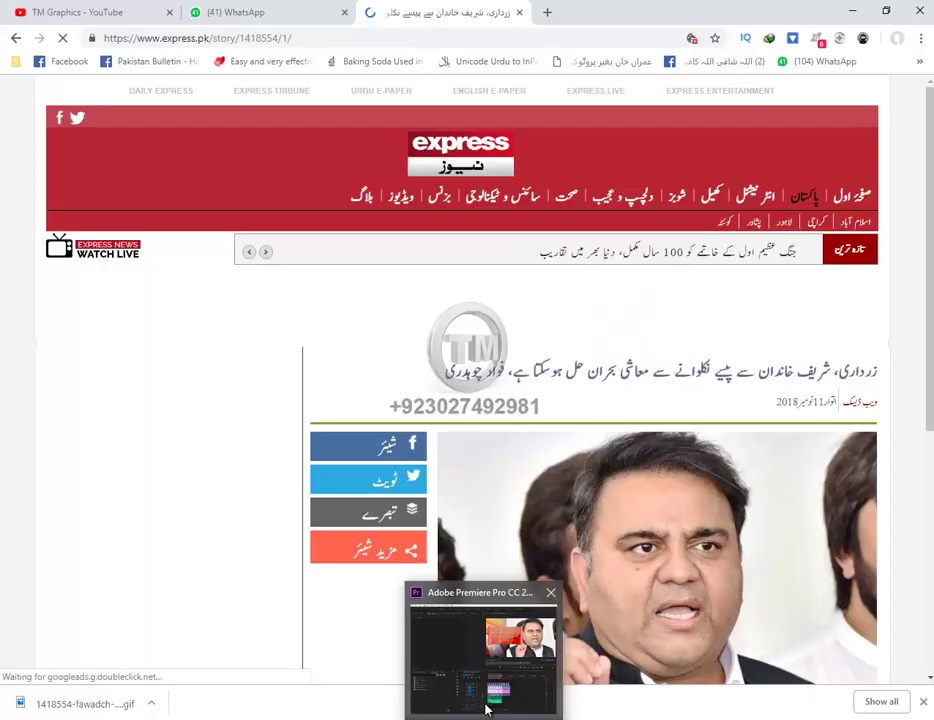
pyautogui.click(513, 713)
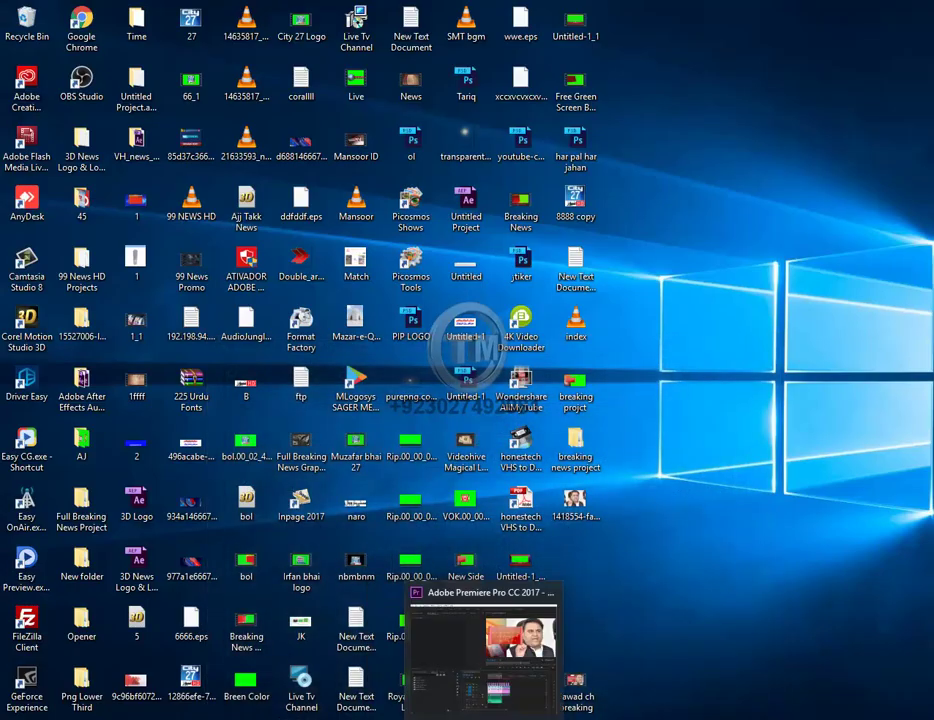
pyautogui.click(447, 712)
# - Browse the express.pk front page to find the chief justice story
pyautogui.scroll(-3, 765, 512)
pyautogui.scroll(-3, 765, 512)
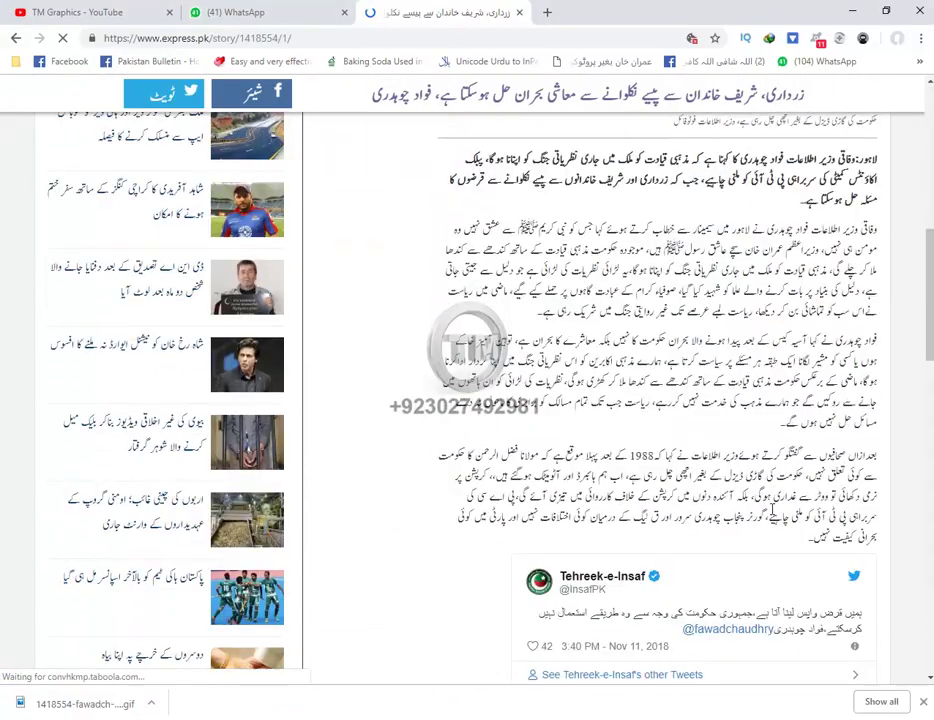
pyautogui.scroll(-5, 765, 512)
pyautogui.scroll(-2, 750, 508)
pyautogui.scroll(-3, 737, 503)
pyautogui.scroll(3, 527, 463)
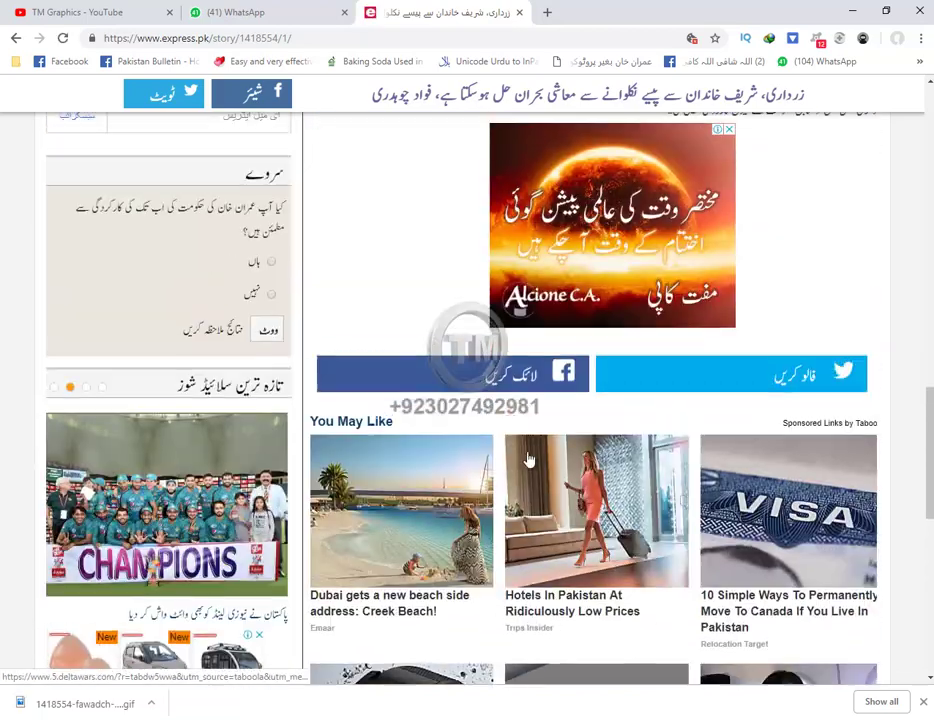
pyautogui.scroll(5, 527, 511)
pyautogui.scroll(4, 525, 448)
pyautogui.scroll(5, 695, 382)
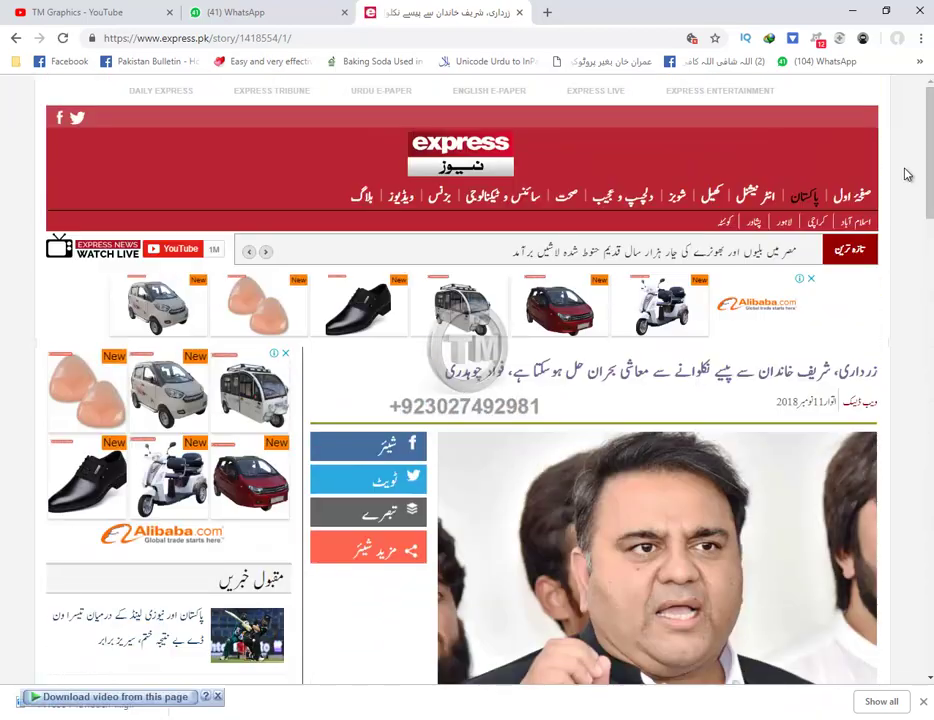
pyautogui.click(849, 197)
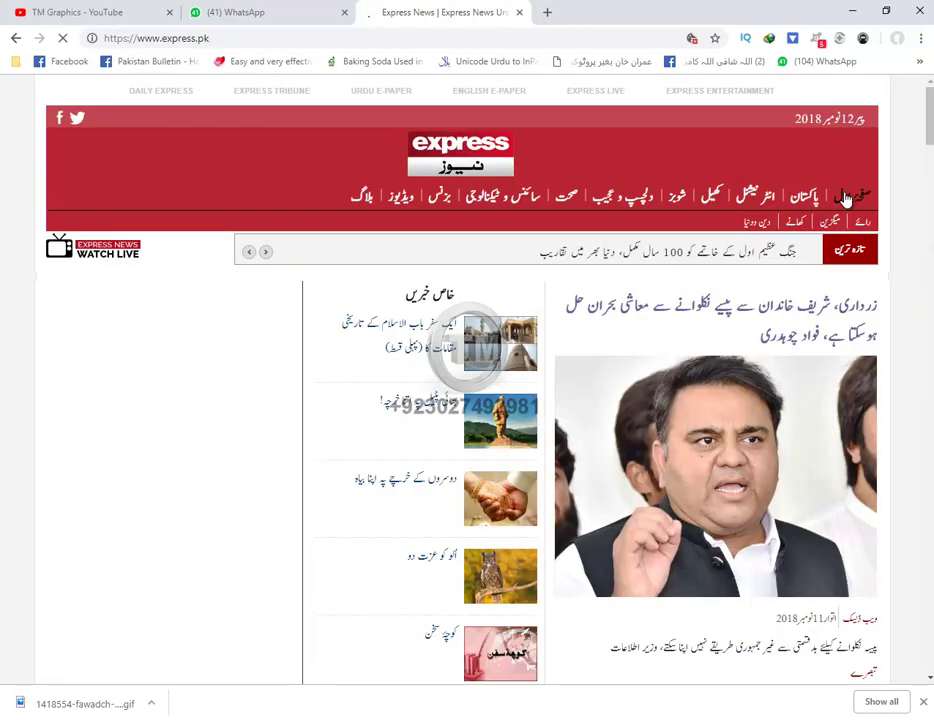
pyautogui.scroll(-2, 872, 386)
pyautogui.scroll(-4, 872, 386)
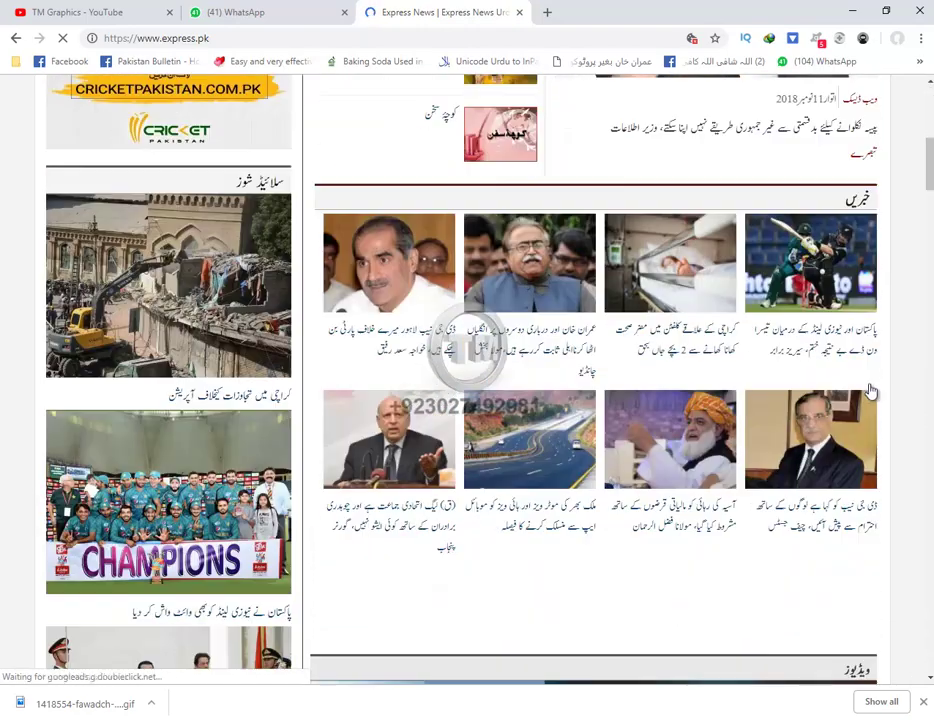
pyautogui.scroll(5, 375, 436)
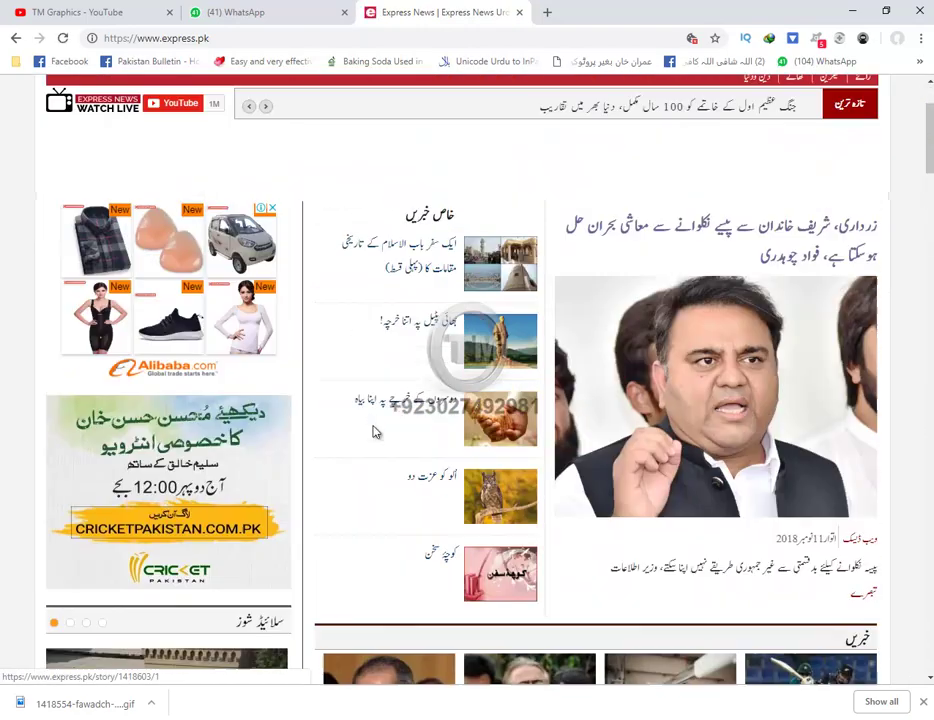
pyautogui.scroll(2, 375, 432)
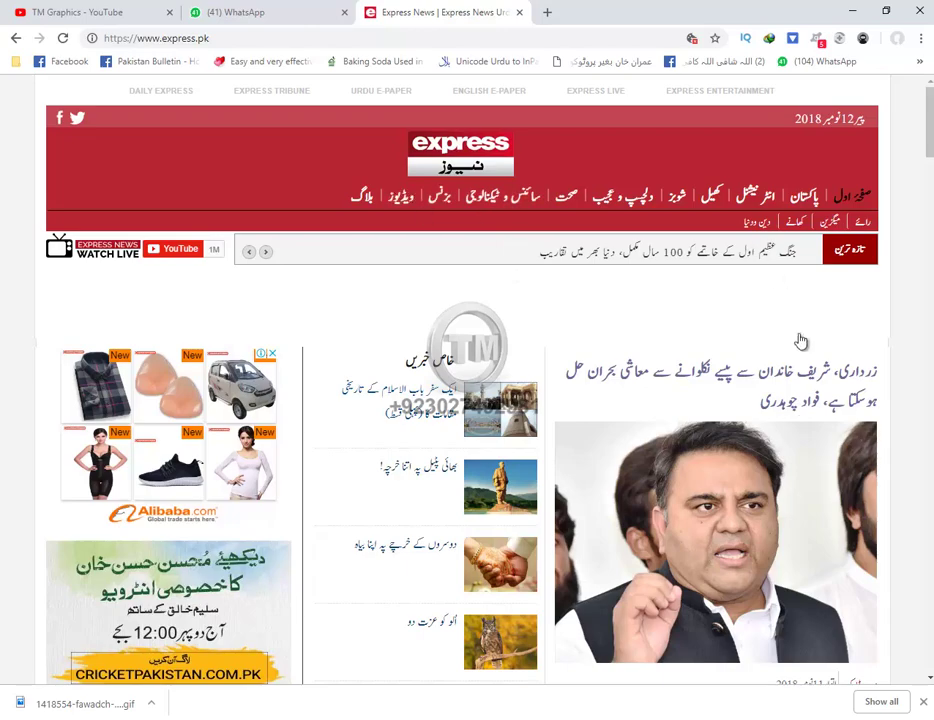
pyautogui.scroll(-3, 800, 400)
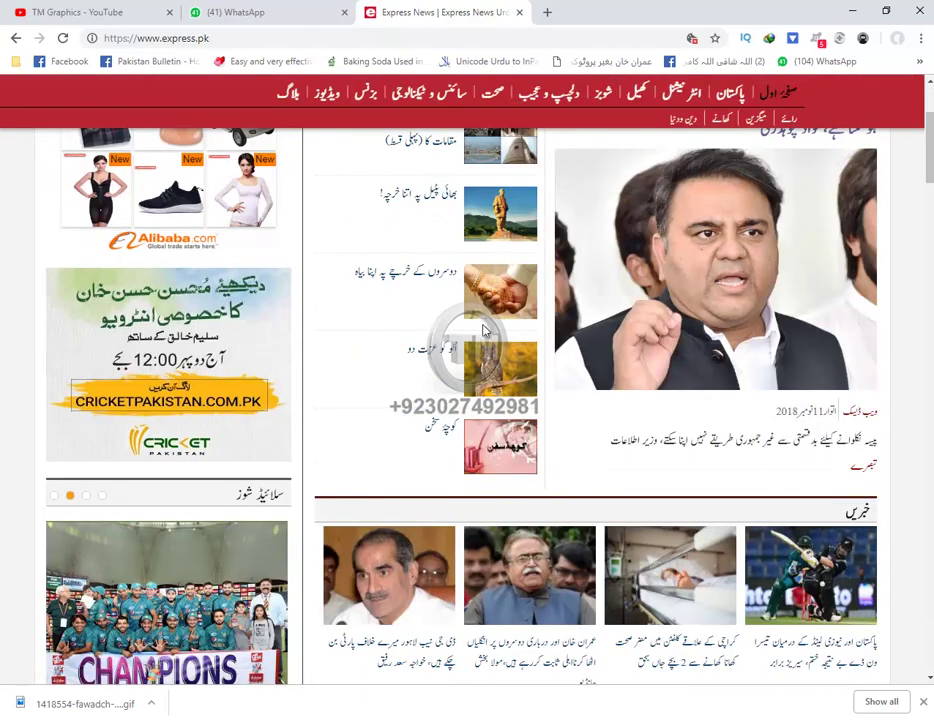
pyautogui.scroll(3, 483, 330)
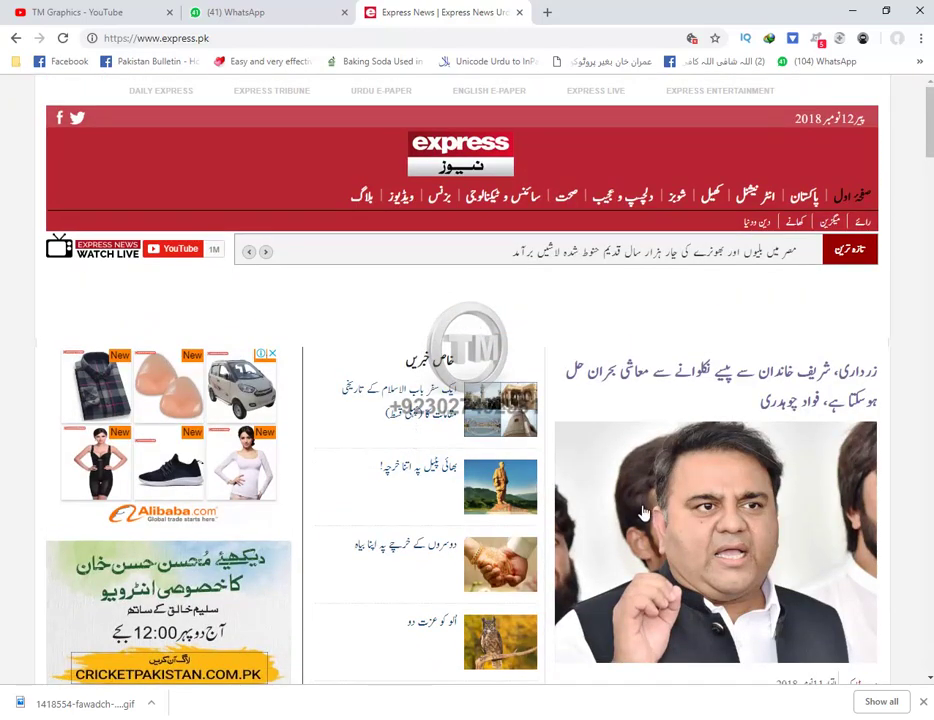
pyautogui.scroll(-4, 645, 513)
pyautogui.scroll(-2, 861, 486)
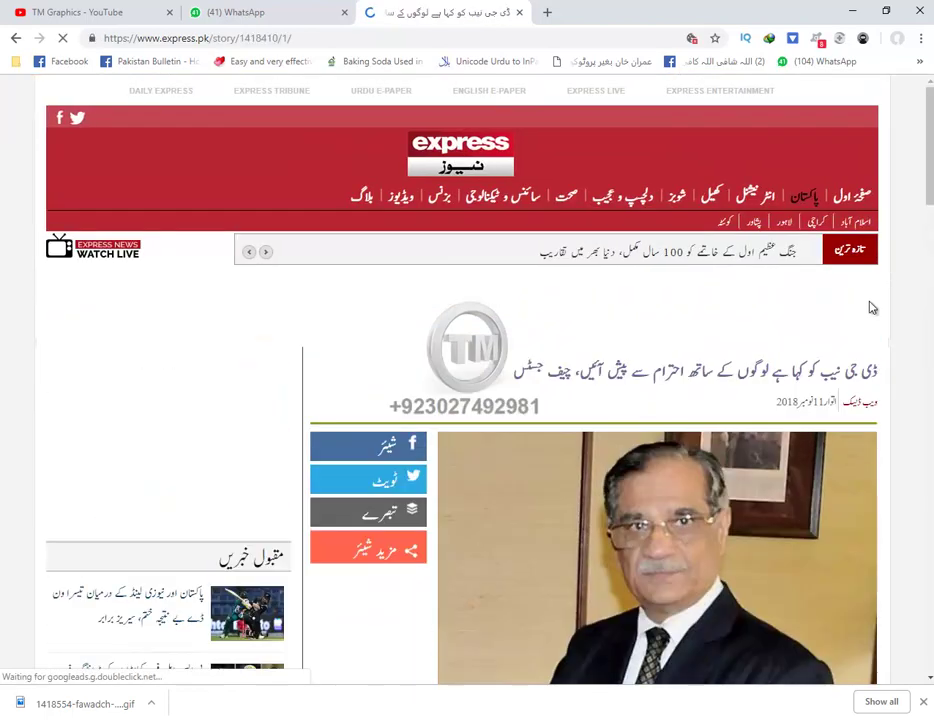
pyautogui.scroll(-3, 578, 348)
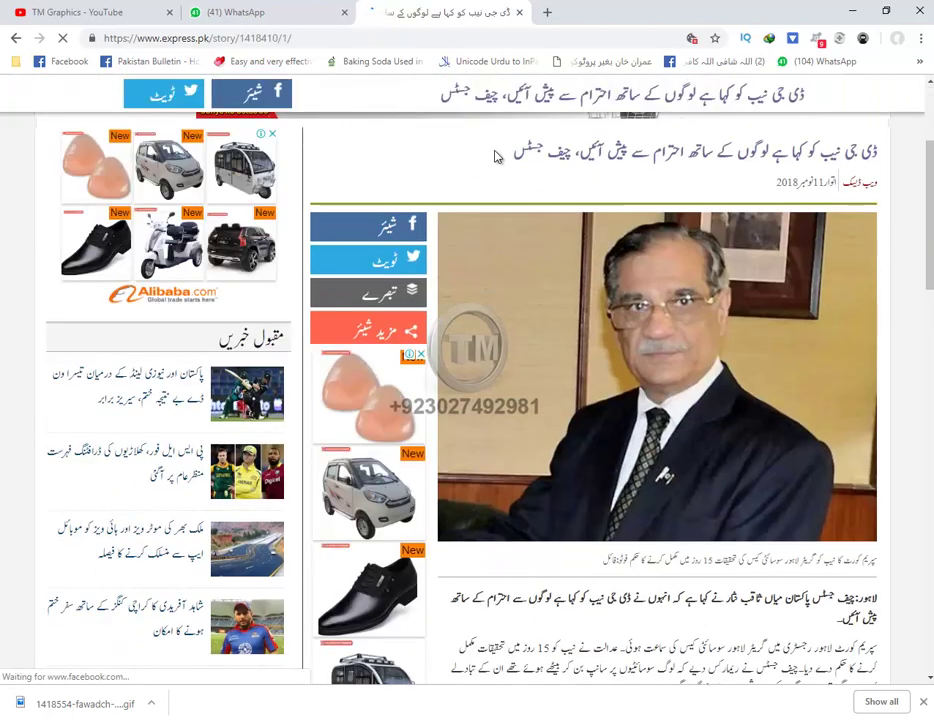
# - Copy the chief justice story's Urdu headline and switch to Photoshop
pyautogui.moveTo(495, 156); pyautogui.dragTo(886, 158)
pyautogui.rightClick(866, 156)
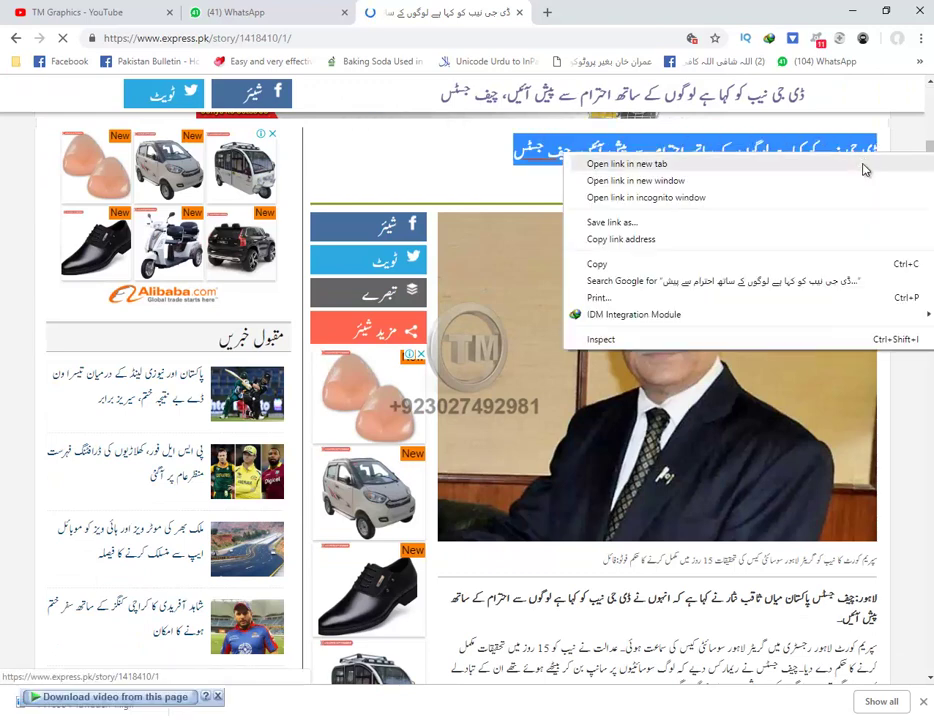
pyautogui.click(594, 264)
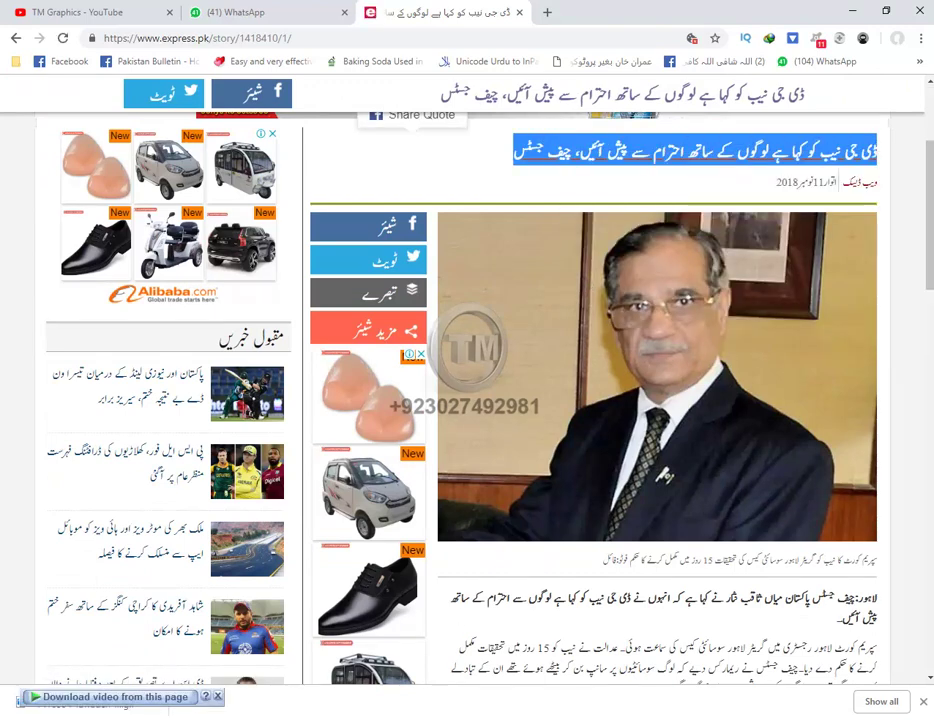
pyautogui.hotkey('alt', 'Tab')
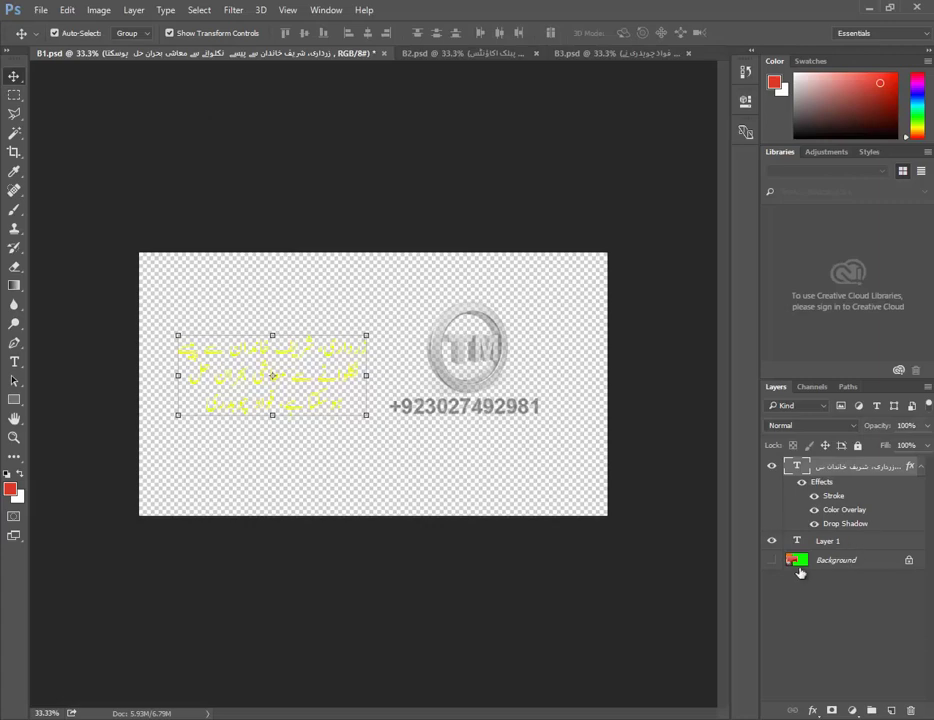
# - Replace B1's banner text with the pasted chief justice headline, split over two lines
pyautogui.click(772, 561)
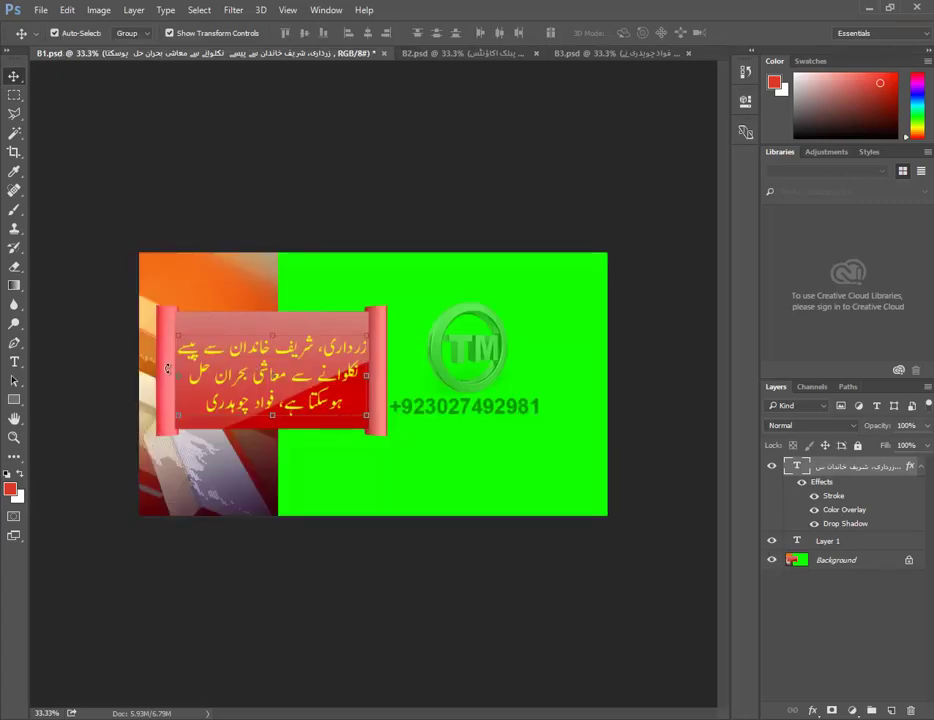
pyautogui.click(14, 361)
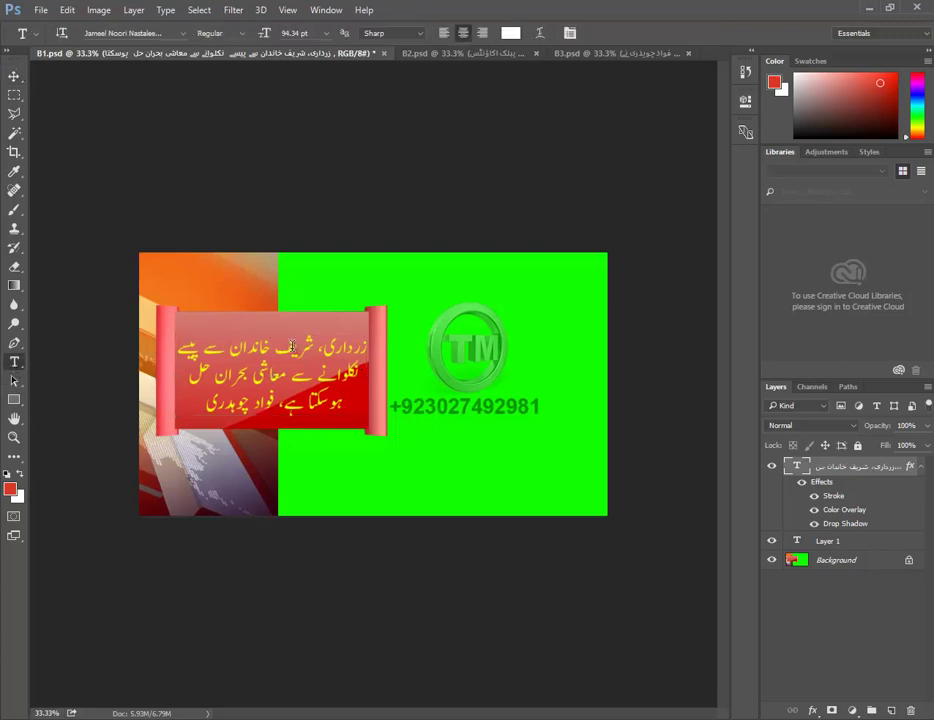
pyautogui.tripleClick(292, 347)
pyautogui.hotkey('ctrl', 'a')
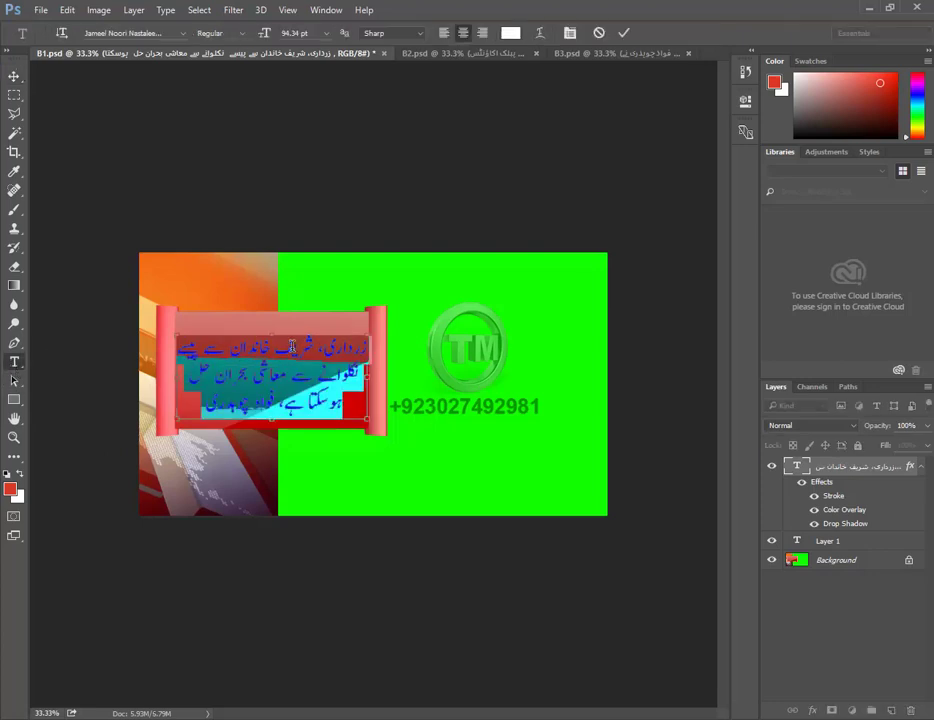
pyautogui.press('Delete')
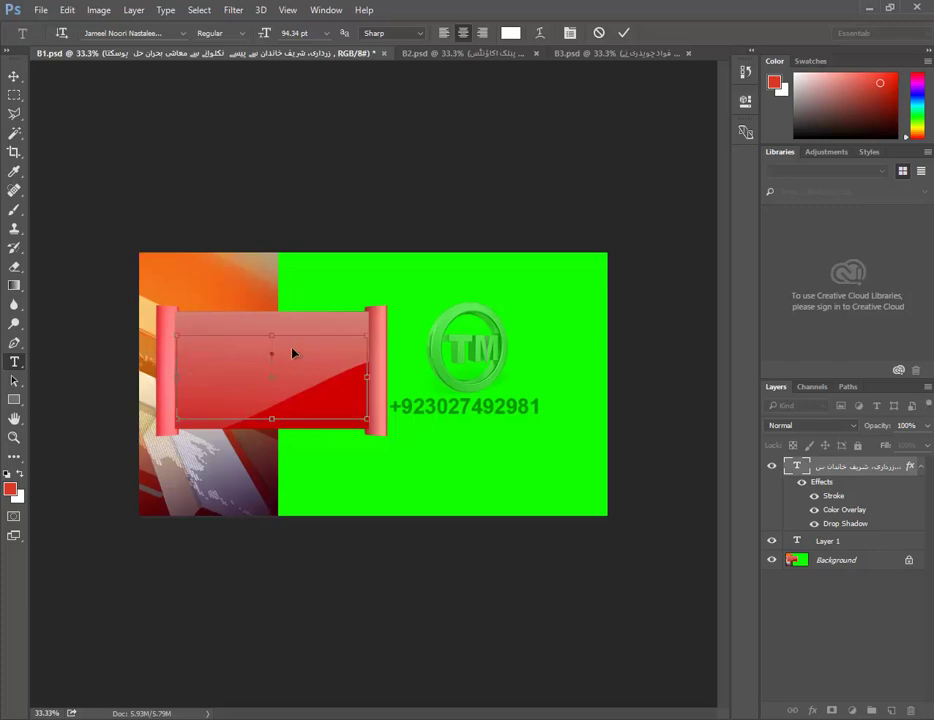
pyautogui.hotkey('ctrl', 'v')
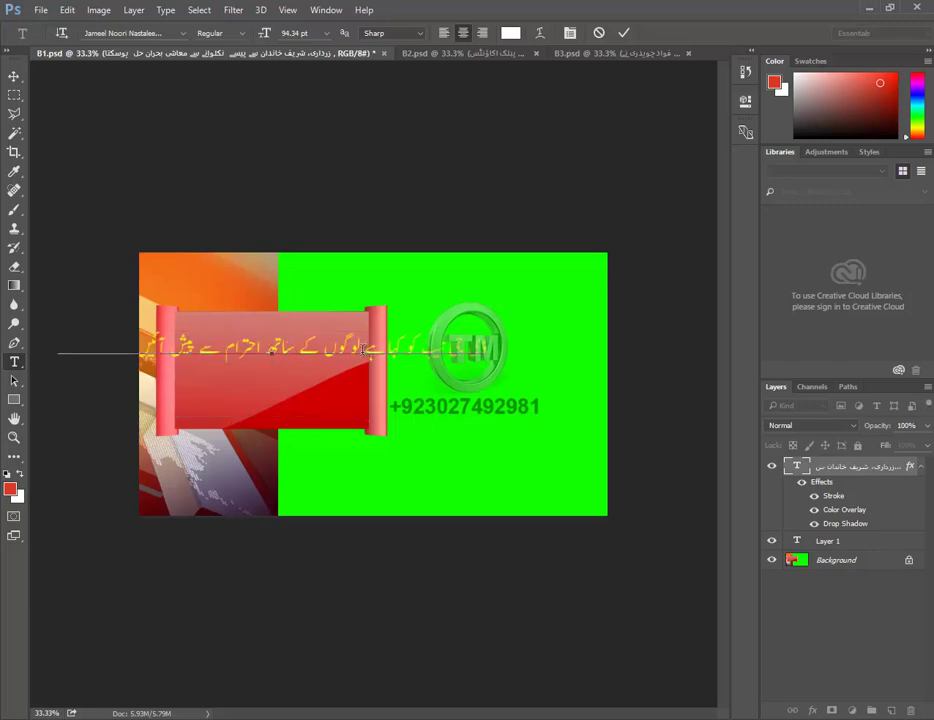
pyautogui.click(368, 352)
pyautogui.press('Return')
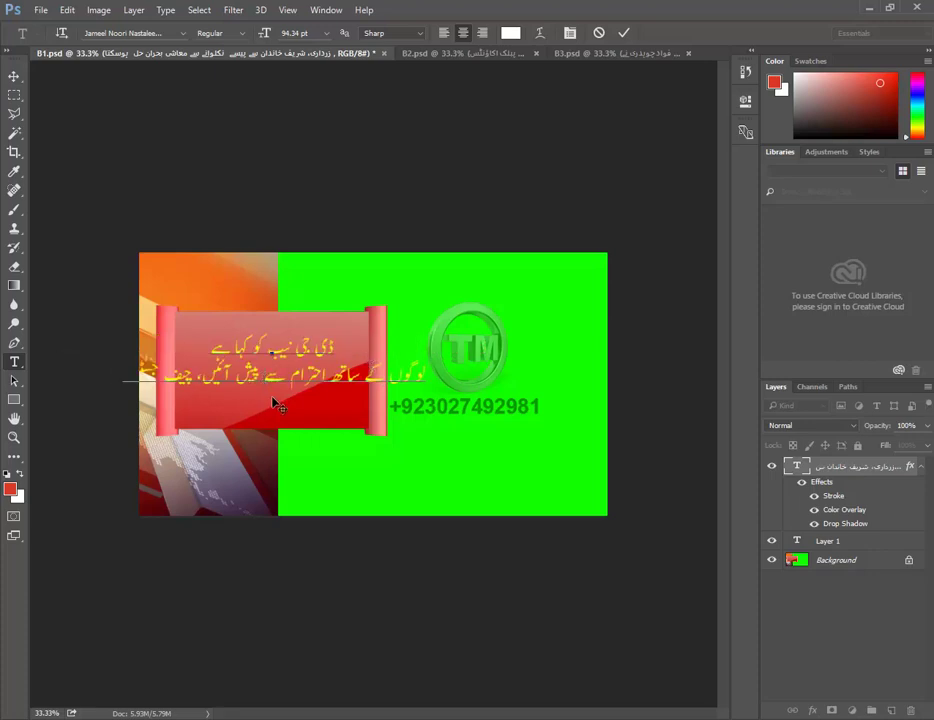
pyautogui.click(14, 76)
# - Reposition, slightly enlarge and raise the headline on the red banner, then hide the Background layer
pyautogui.moveTo(276, 355); pyautogui.dragTo(272, 355)
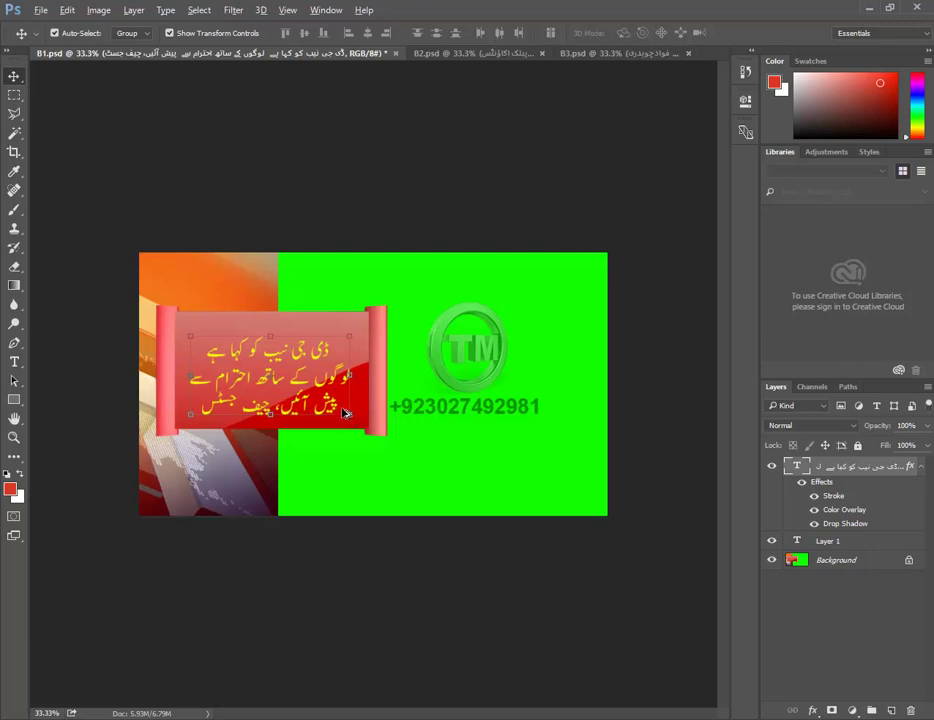
pyautogui.moveTo(346, 414); pyautogui.dragTo(362, 427)
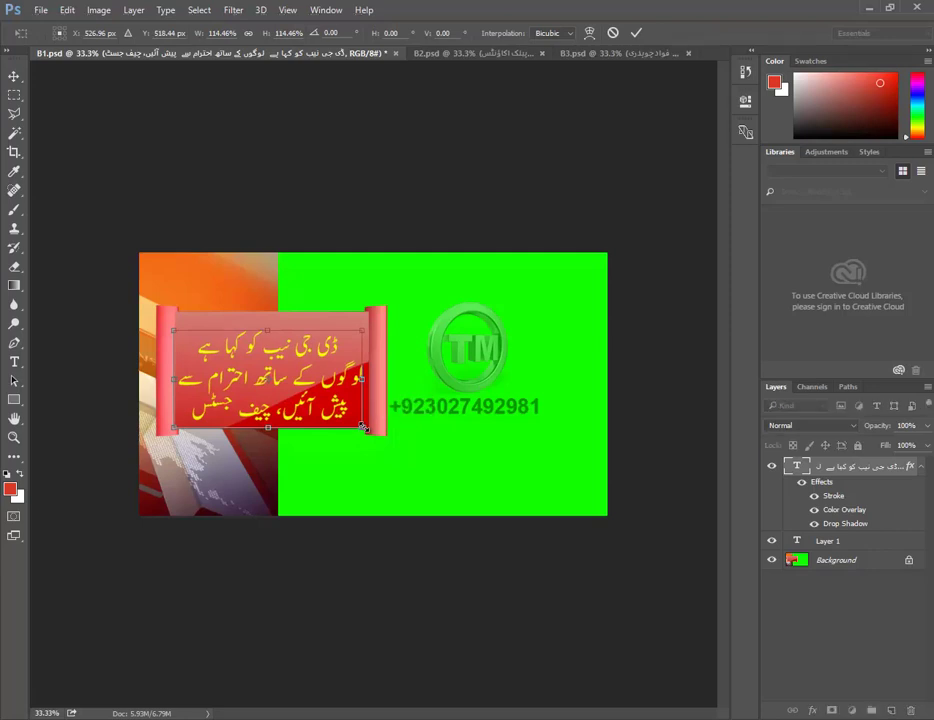
pyautogui.press('Return')
pyautogui.moveTo(302, 386); pyautogui.dragTo(305, 384)
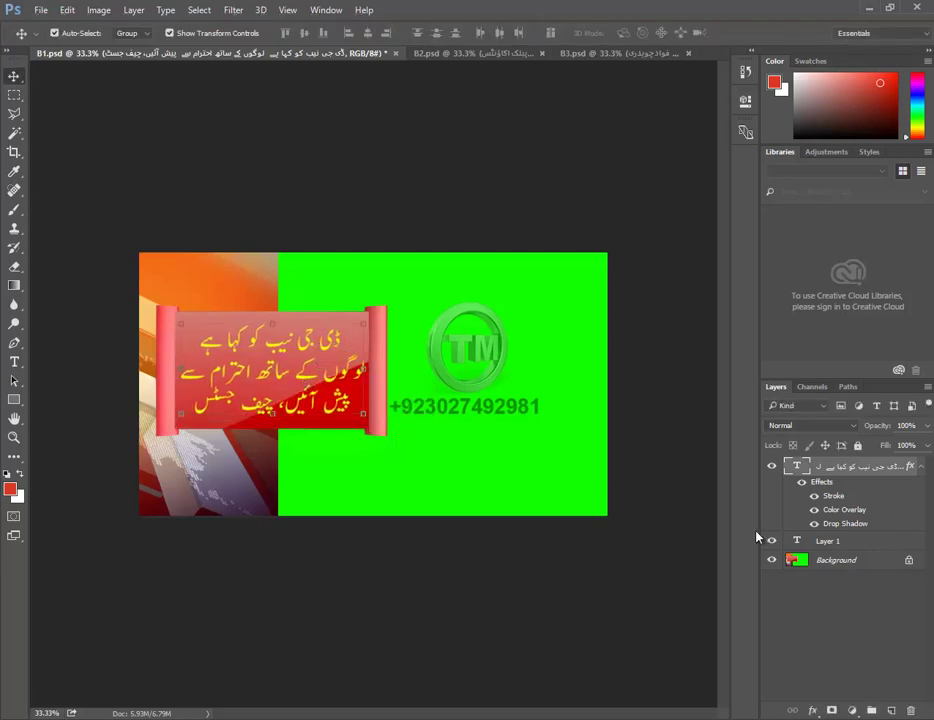
pyautogui.click(771, 560)
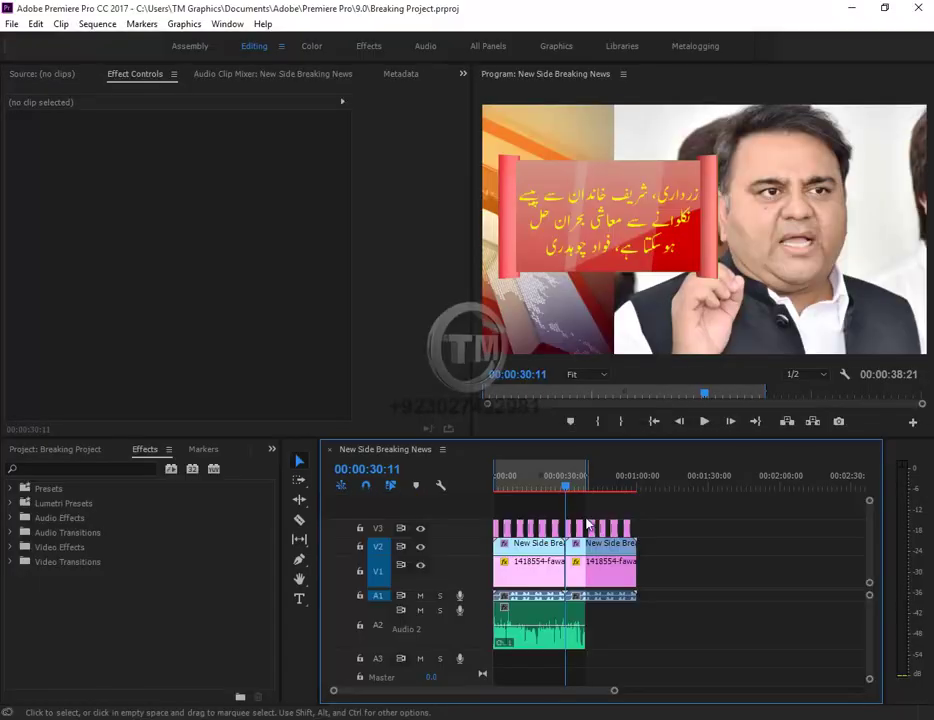
# - Jump to the sequence start, fit the whole timeline, and scrub to 00:00:05:27
pyautogui.press('Home')
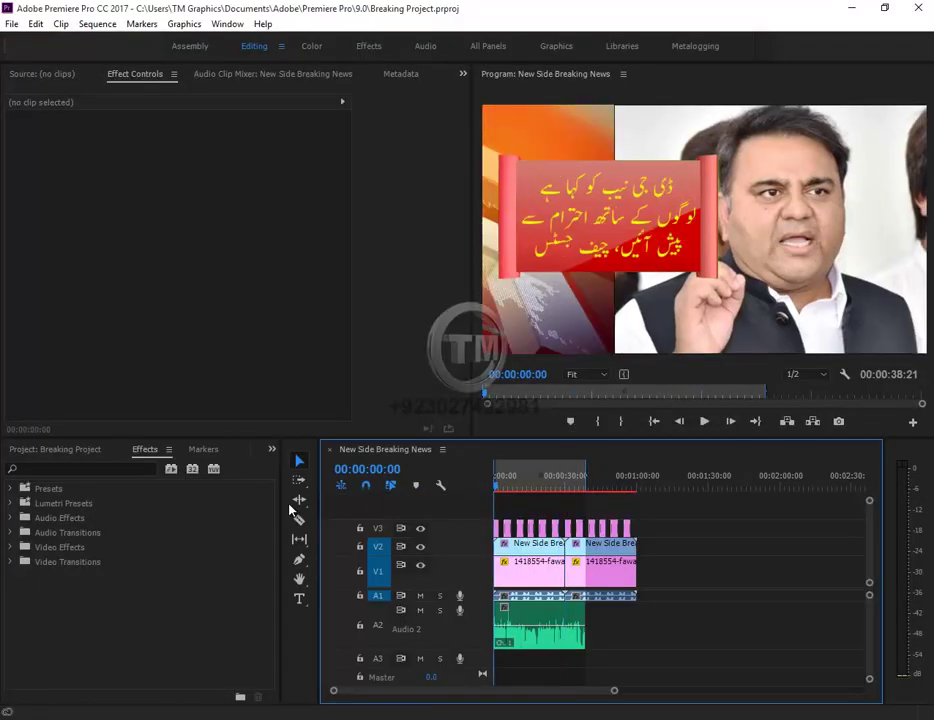
pyautogui.press('\\')
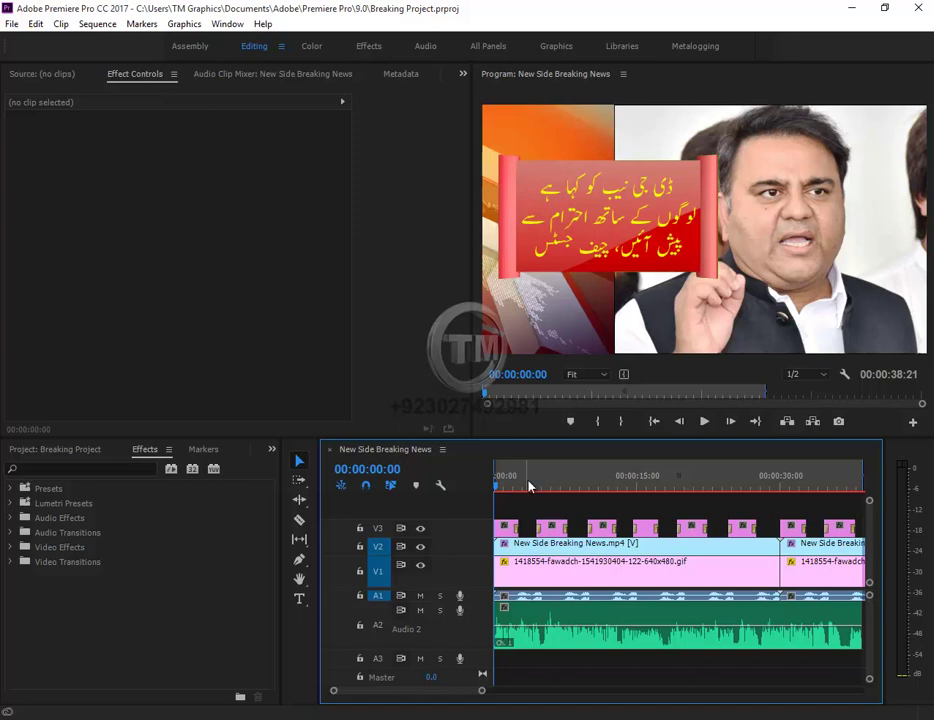
pyautogui.moveTo(507, 490); pyautogui.dragTo(553, 502)
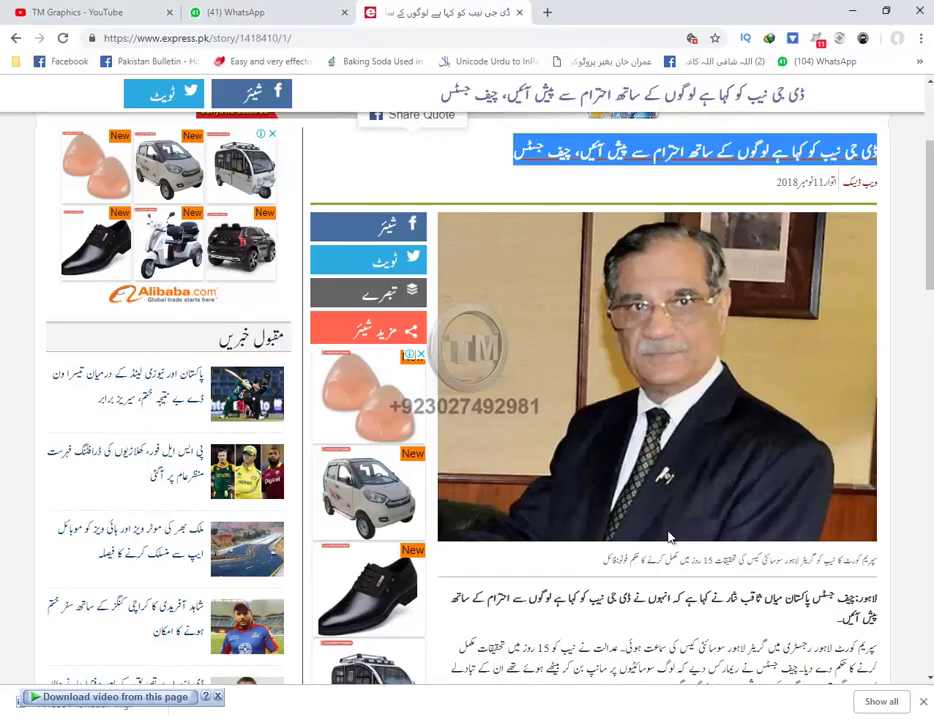
# - Highlight the opening sentence of the article's first paragraph about the Lahore registry hearing
pyautogui.scroll(-2, 697, 503)
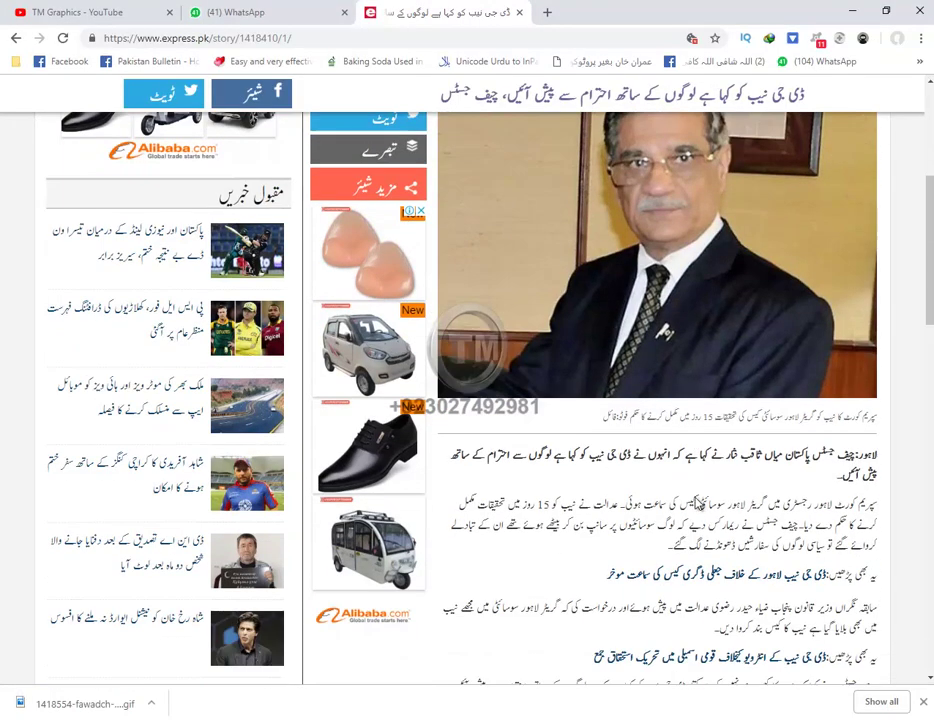
pyautogui.scroll(-3, 697, 503)
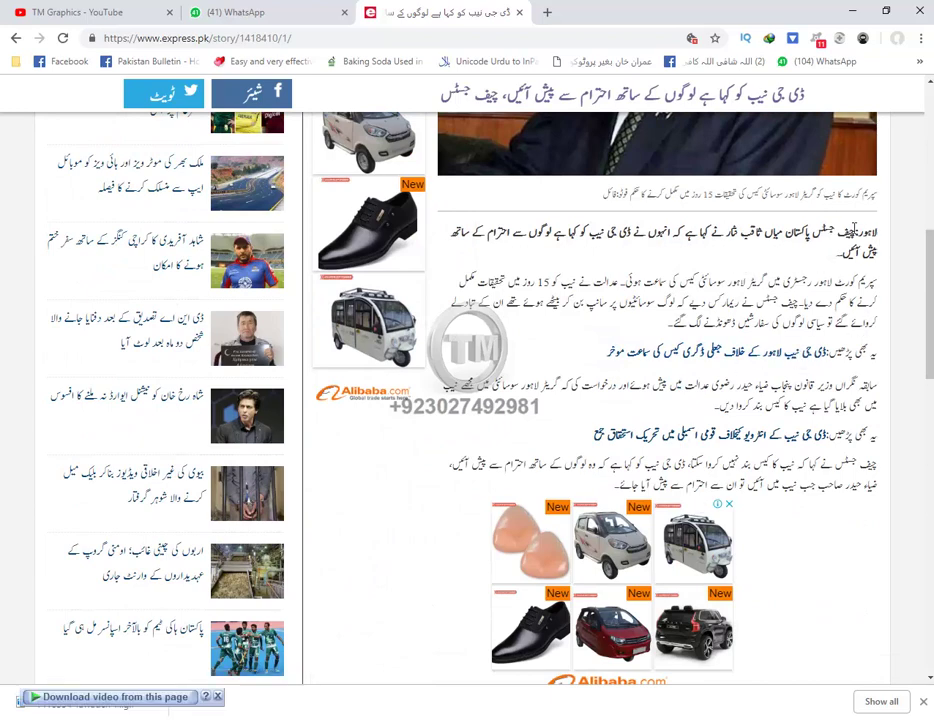
pyautogui.moveTo(855, 232); pyautogui.dragTo(646, 232)
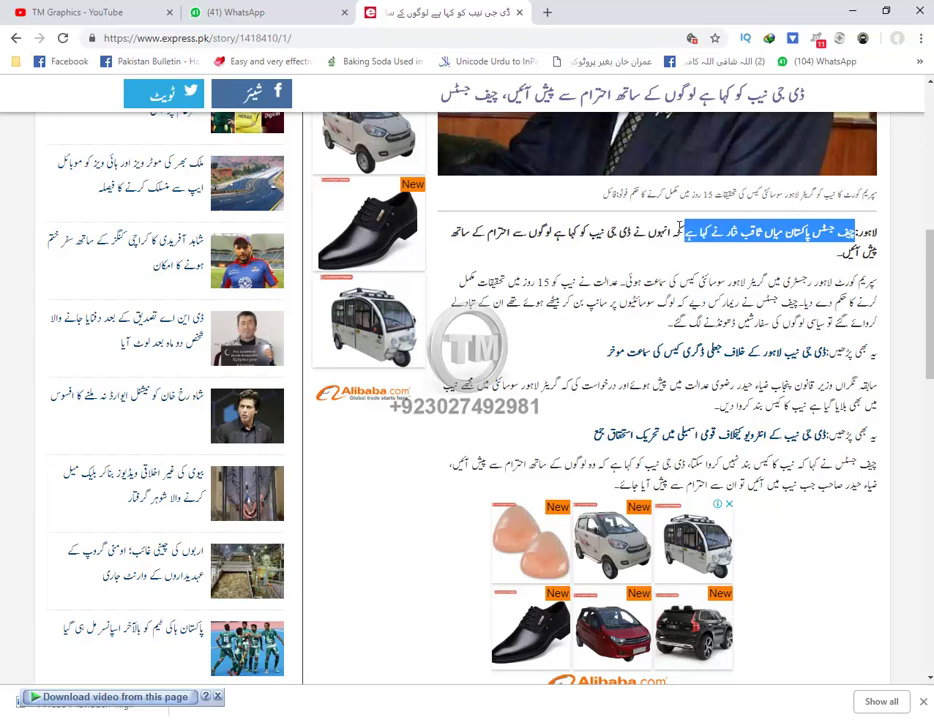
pyautogui.click(884, 288)
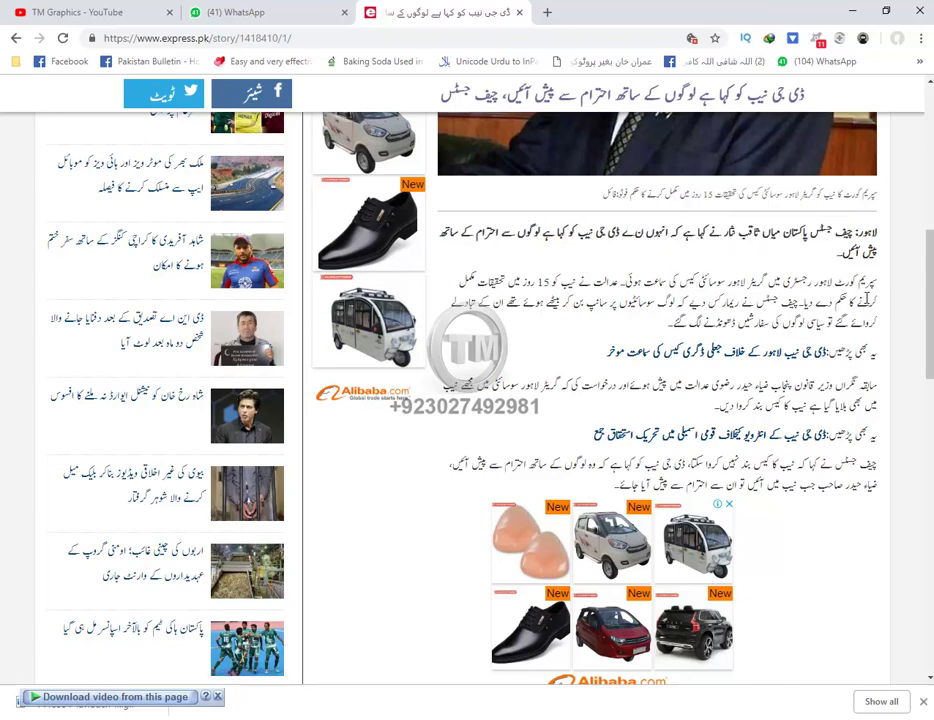
pyautogui.moveTo(884, 288); pyautogui.dragTo(903, 327)
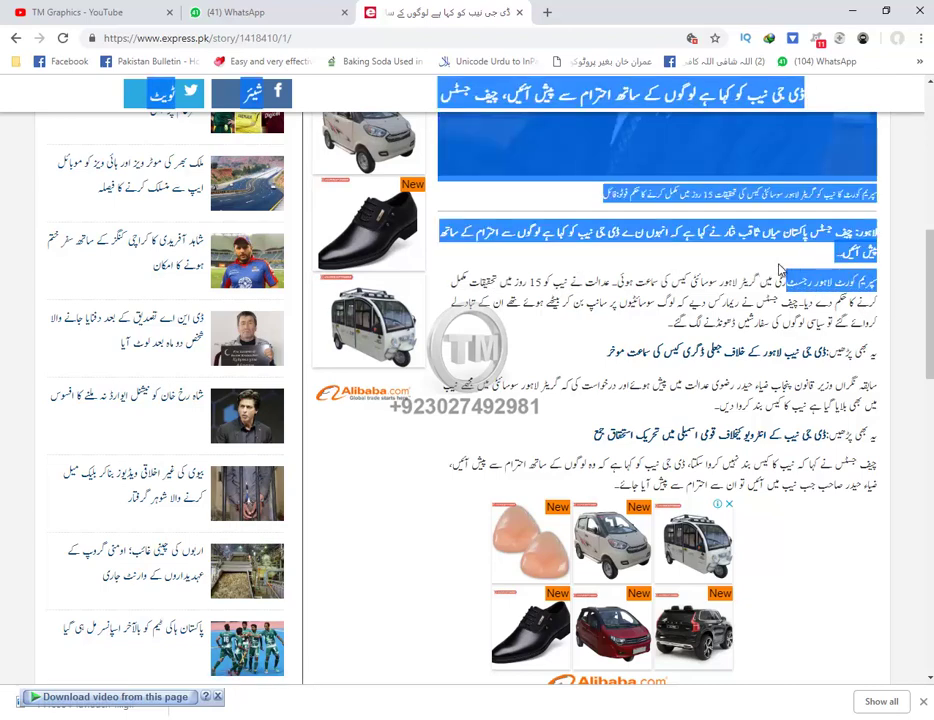
pyautogui.click(903, 327)
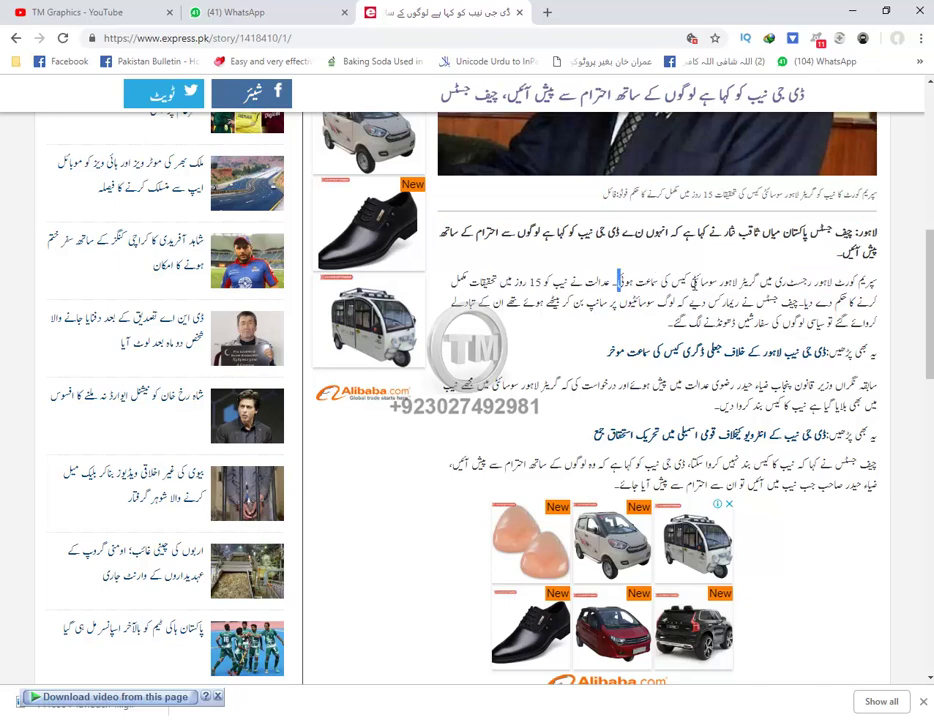
pyautogui.moveTo(622, 283)
pyautogui.mouseDown()
pyautogui.moveTo(870, 110)
pyautogui.moveTo(878, 286)
pyautogui.mouseUp()
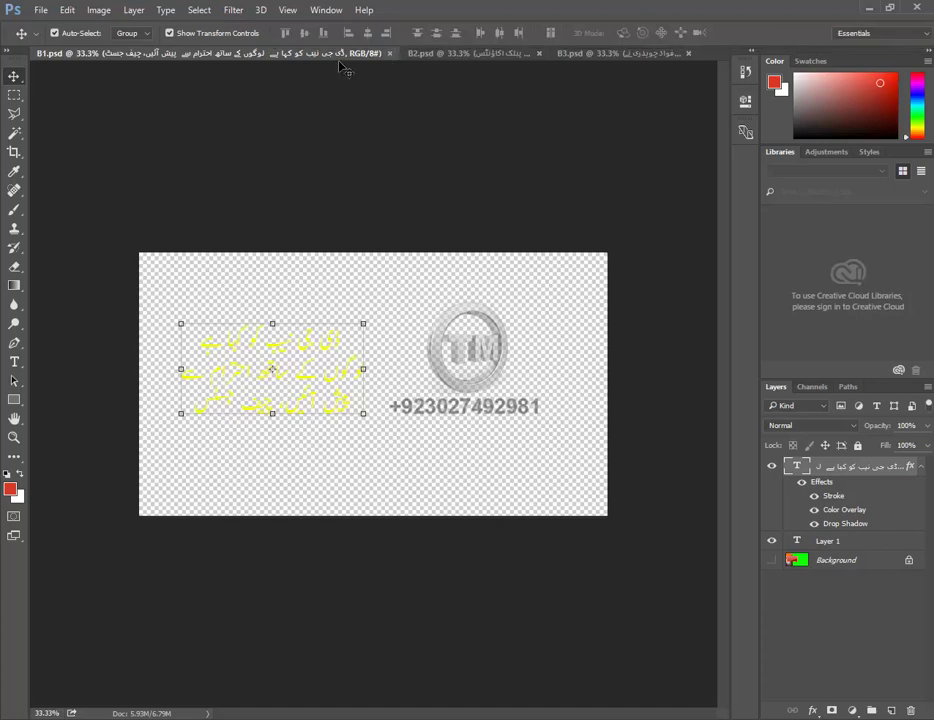
# - Close B1, show B2's Background layer, and delete B2's old headline text
pyautogui.click(390, 54)
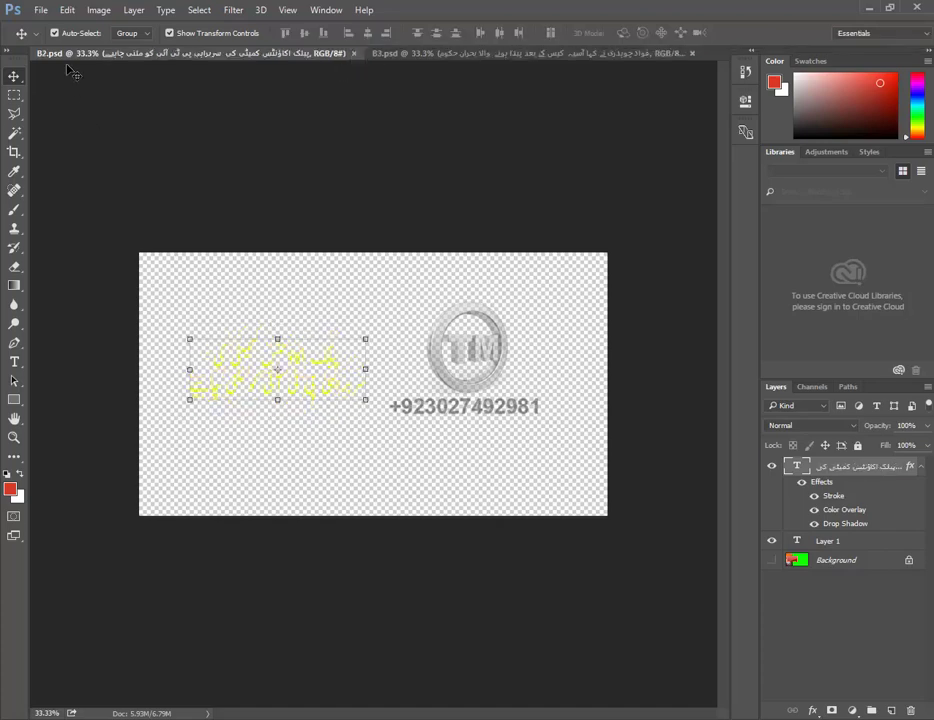
pyautogui.click(771, 560)
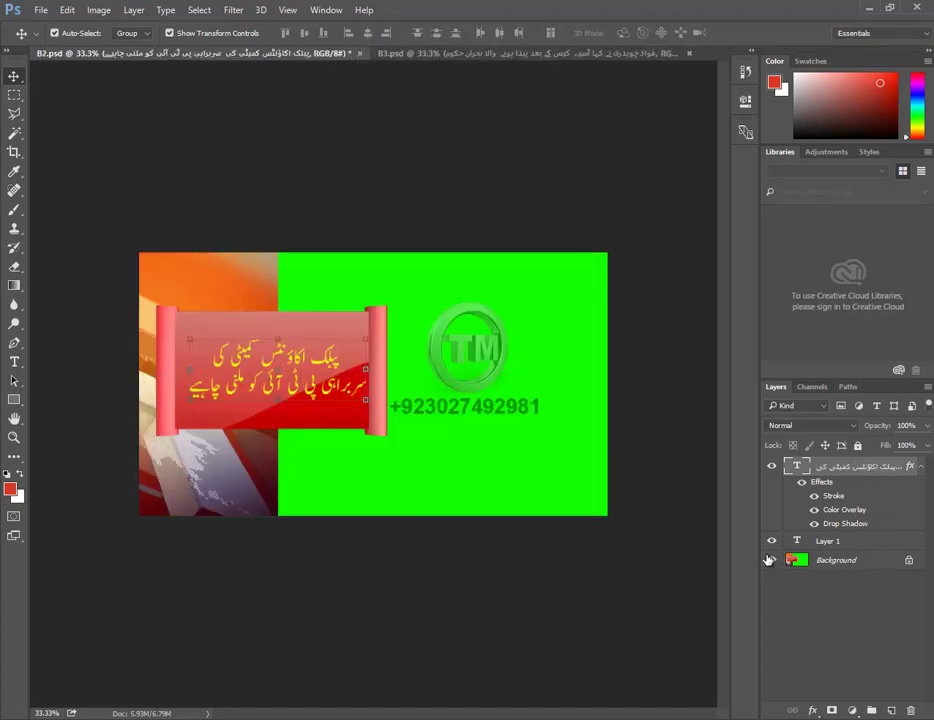
pyautogui.click(14, 362)
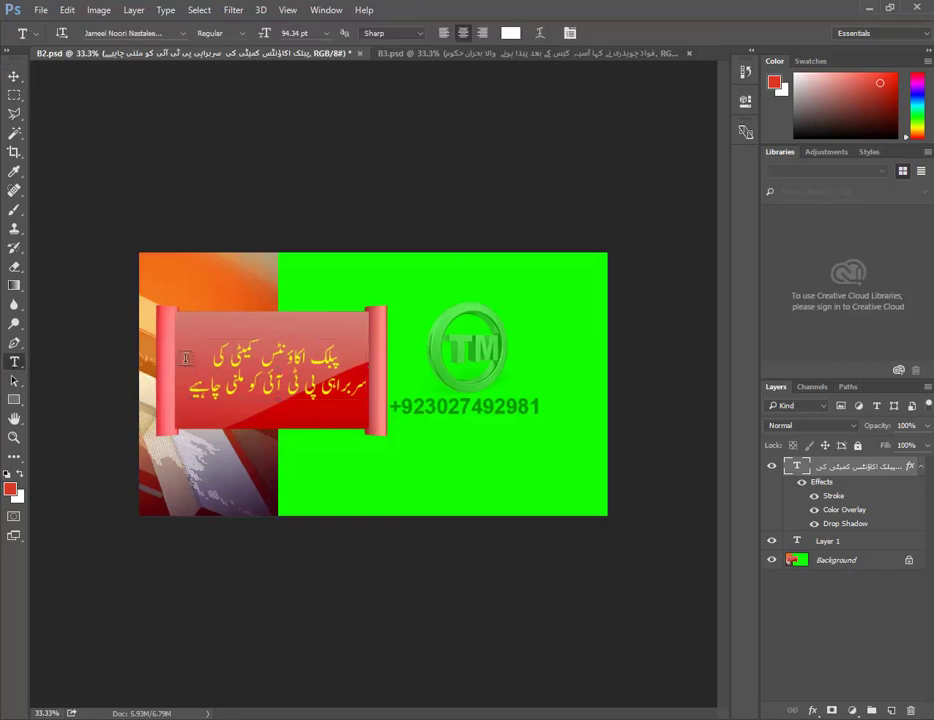
pyautogui.tripleClick(269, 357)
pyautogui.click(275, 357)
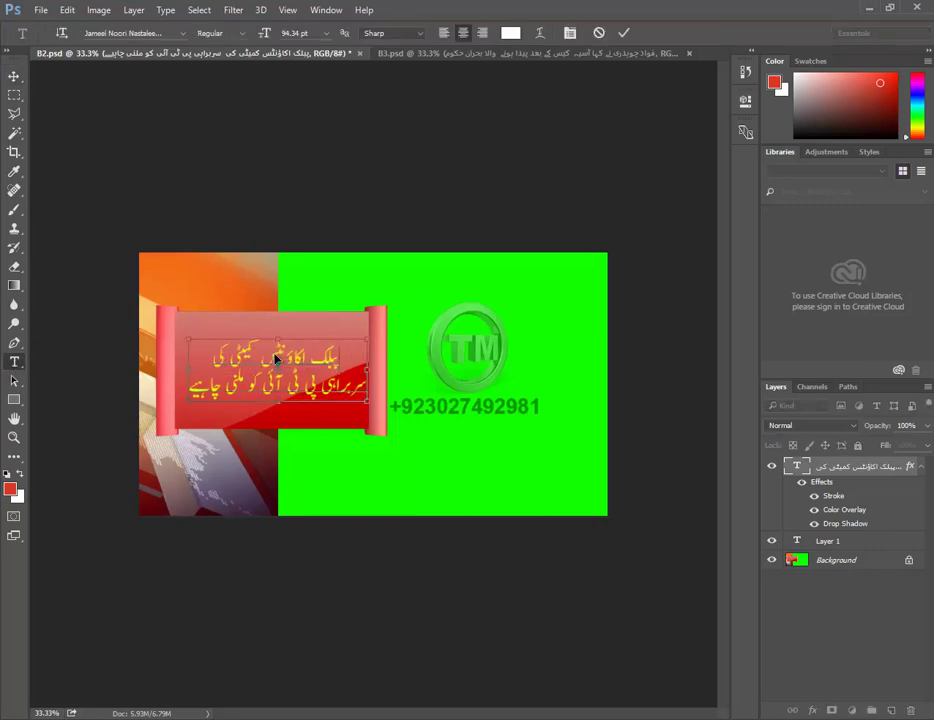
pyautogui.hotkey('ctrl', 'a')
pyautogui.press('BackSpace')
# - Paste the Lahore registry hearing sentence into the banner, broken into three lines
pyautogui.click(276, 359)
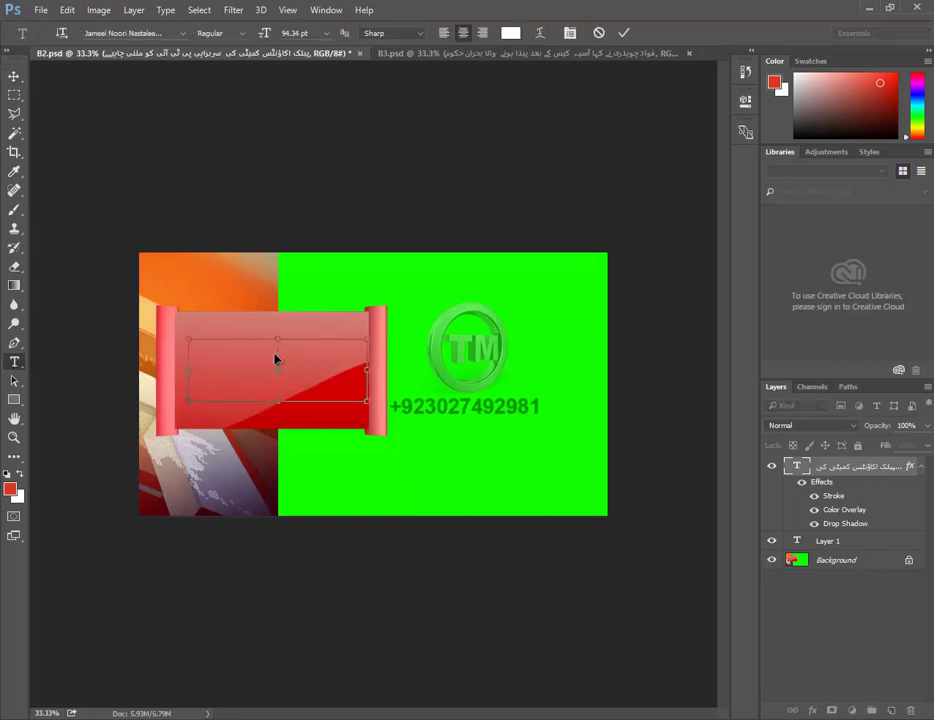
pyautogui.hotkey('ctrl', 'v')
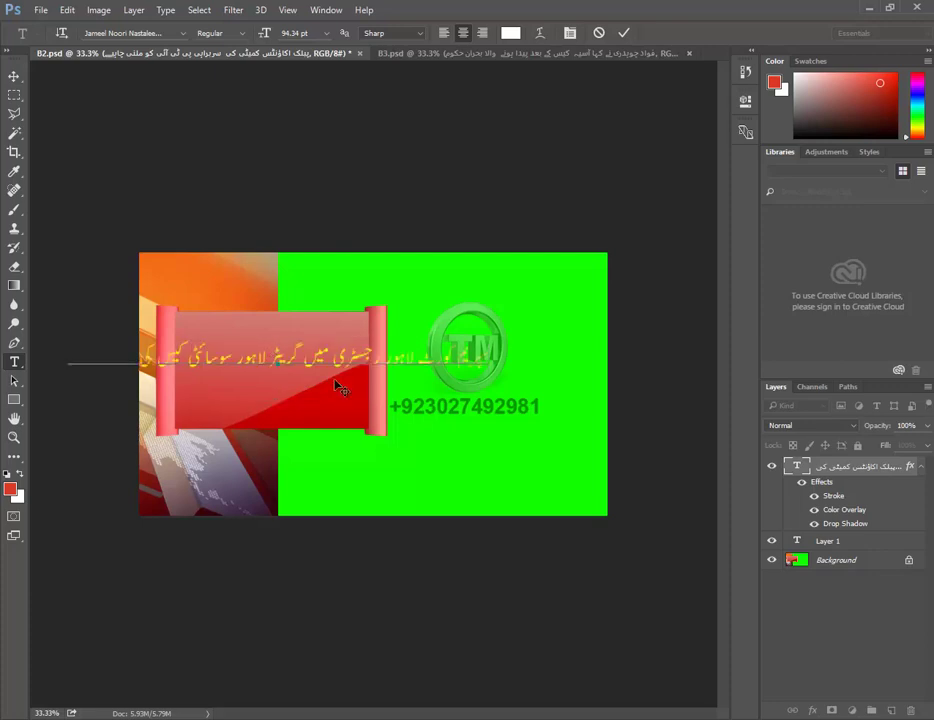
pyautogui.click(335, 363)
pyautogui.press('Return')
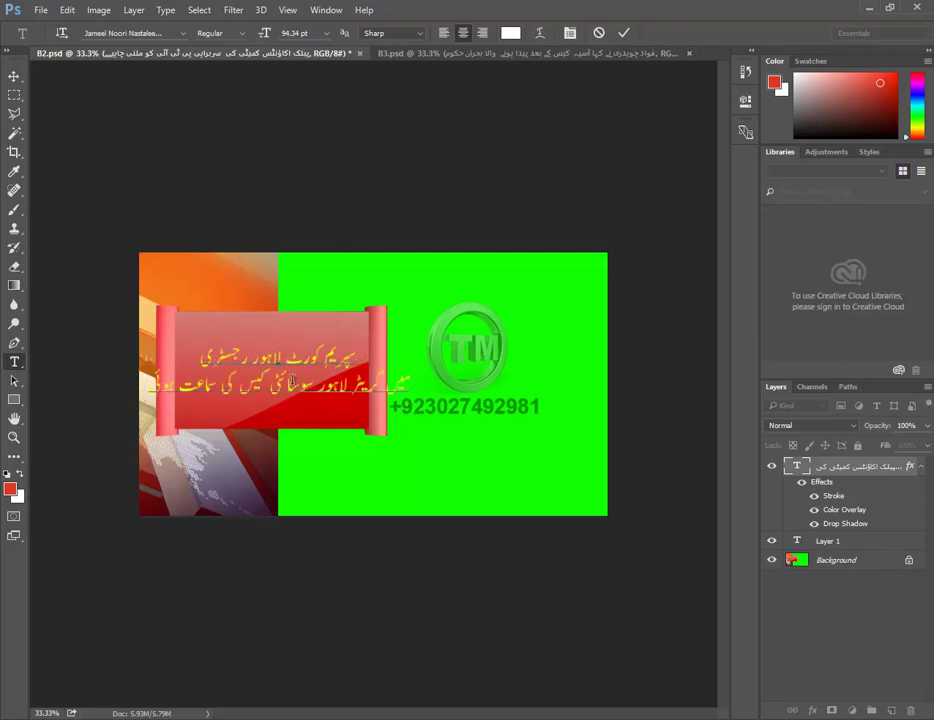
pyautogui.click(268, 389)
pyautogui.press('Return')
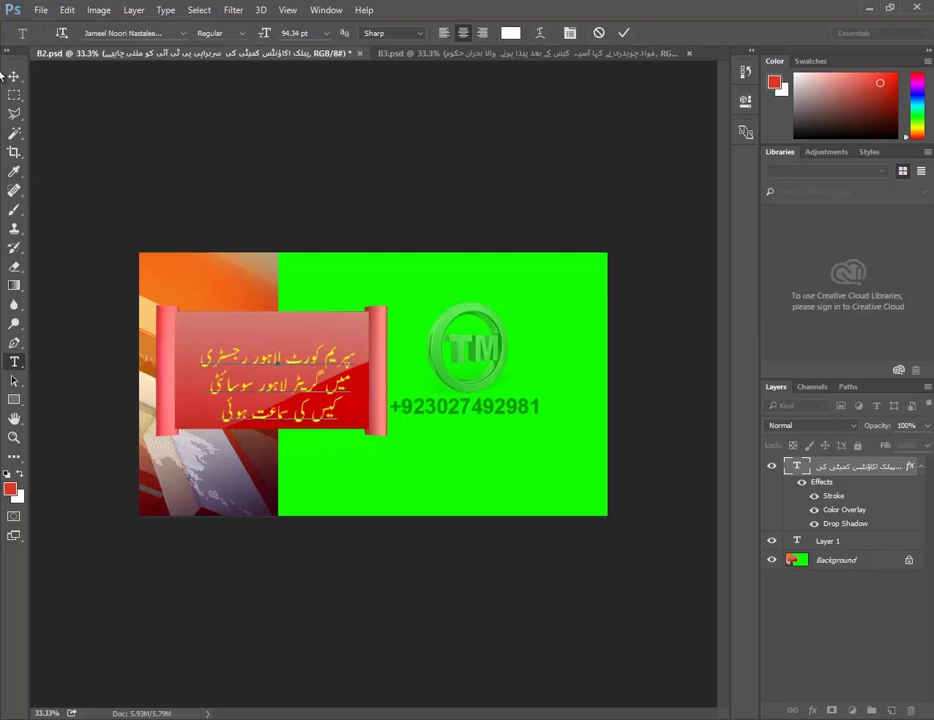
pyautogui.click(14, 76)
# - Move the headline up, enlarge it to fill the banner, hide the background, and close B2
pyautogui.moveTo(273, 342); pyautogui.dragTo(265, 325)
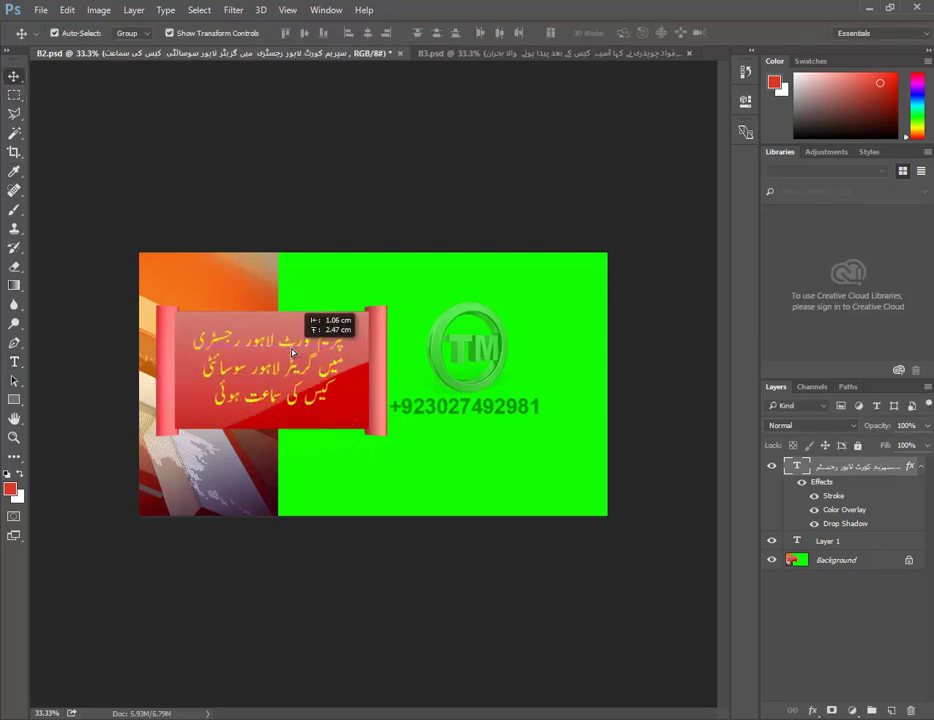
pyautogui.moveTo(346, 404); pyautogui.dragTo(360, 420)
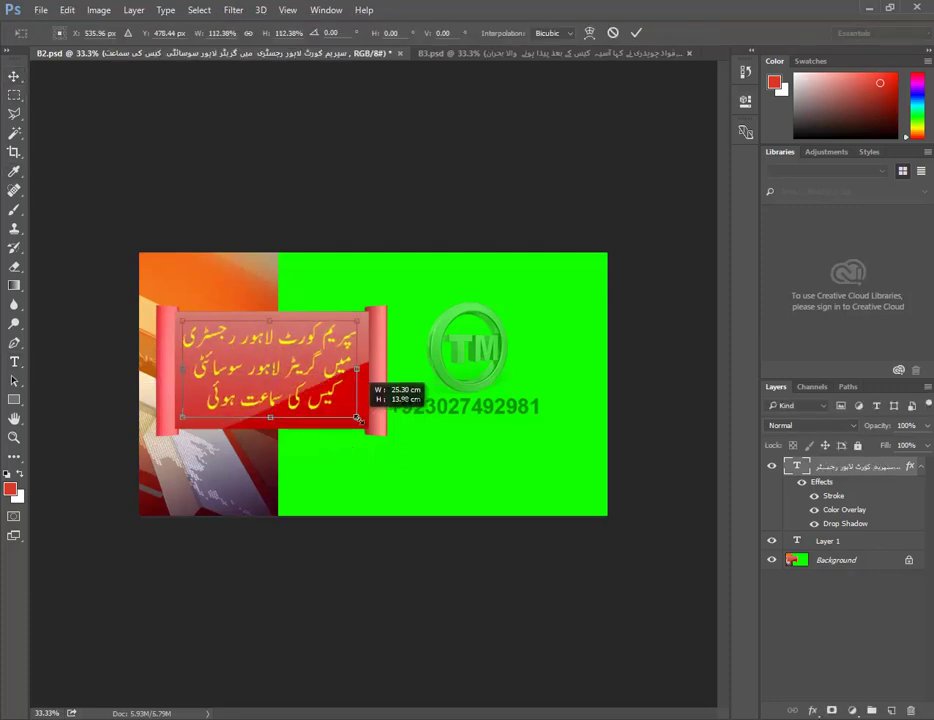
pyautogui.press('Return')
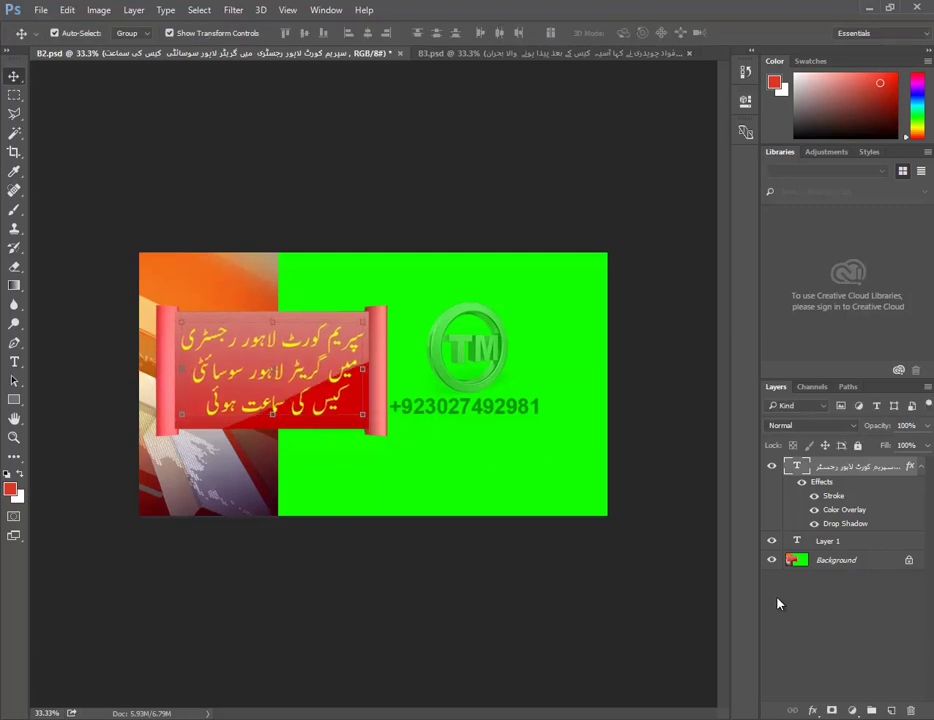
pyautogui.click(771, 565)
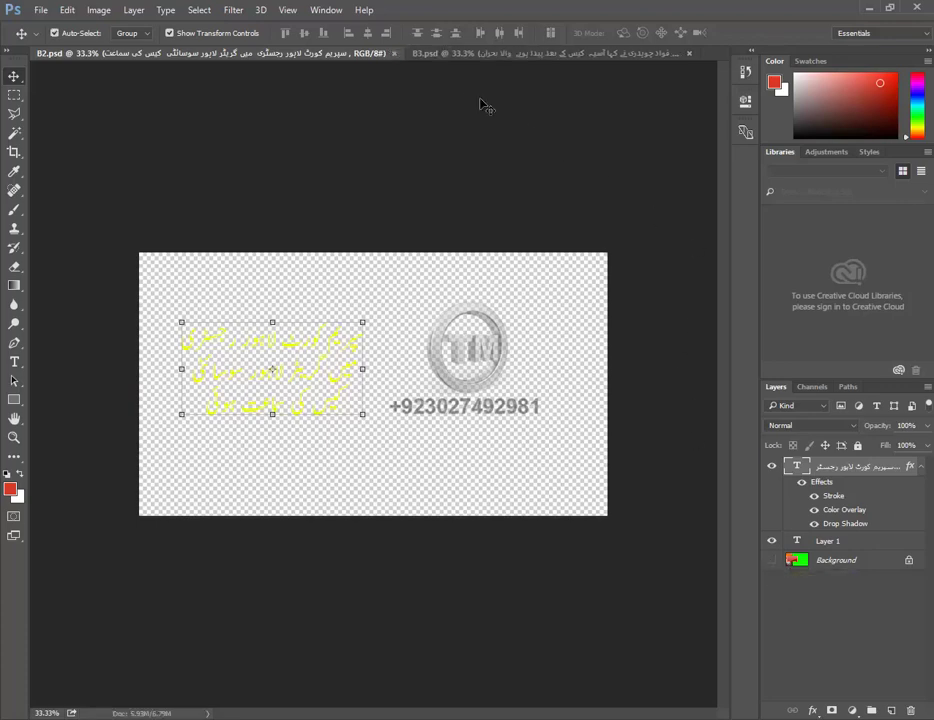
pyautogui.click(395, 54)
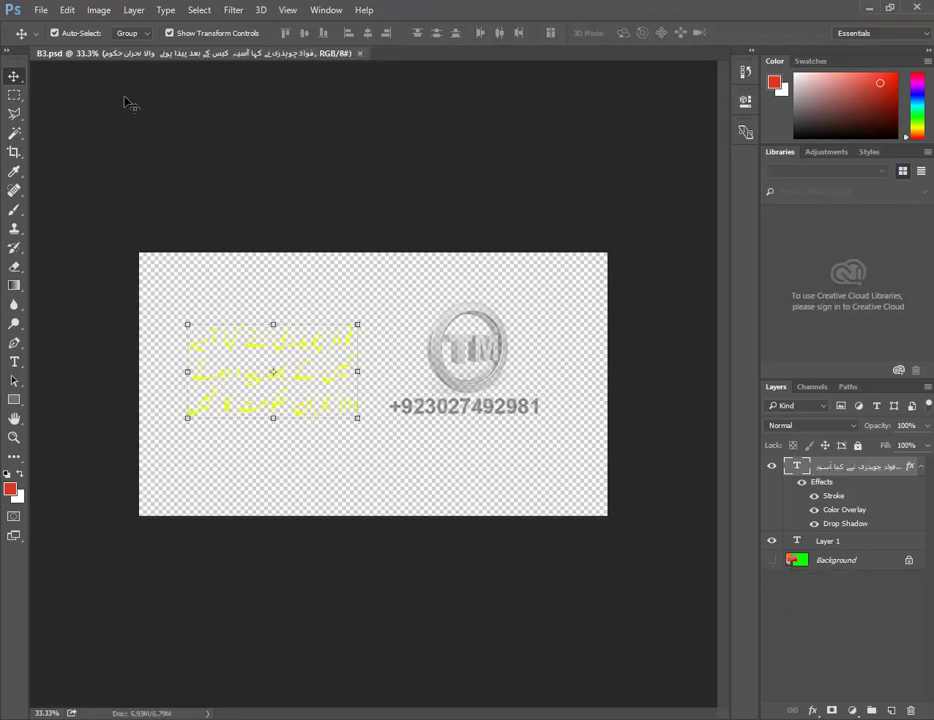
# - Show B3's background, then select the article's closing sentence in Chrome and return to Photoshop
pyautogui.click(771, 562)
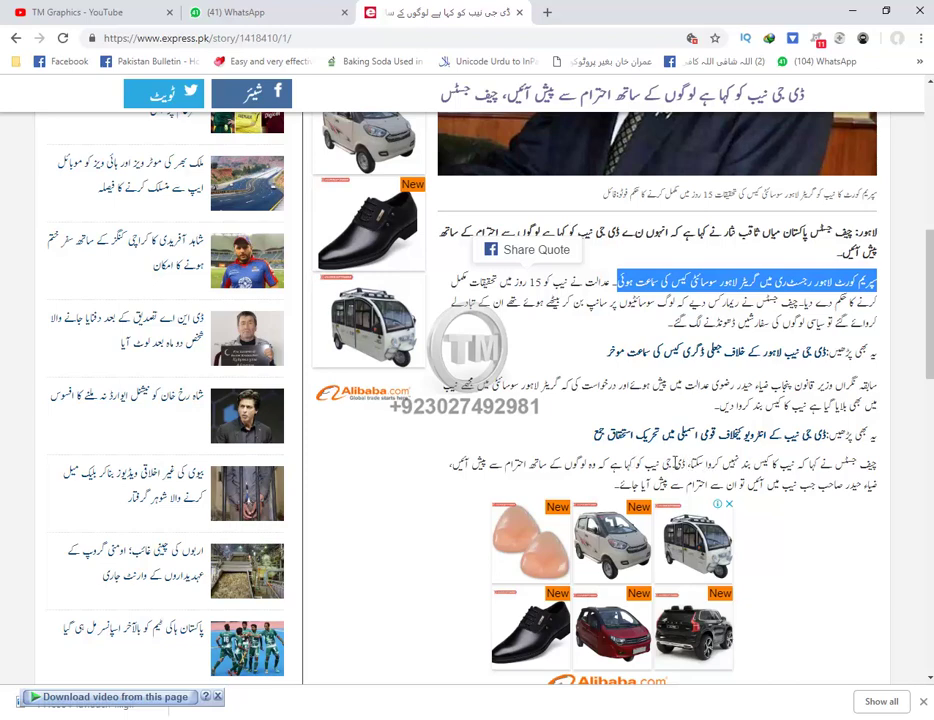
pyautogui.moveTo(690, 463); pyautogui.dragTo(874, 463)
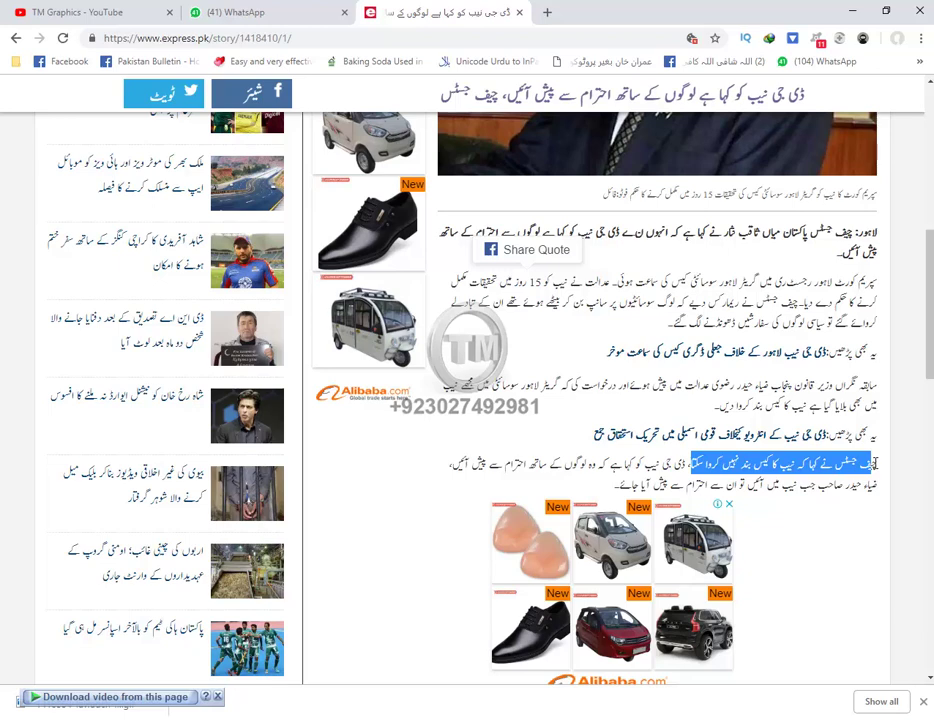
pyautogui.moveTo(876, 463)
pyautogui.mouseDown()
pyautogui.moveTo(884, 472)
pyautogui.moveTo(877, 465)
pyautogui.mouseUp()
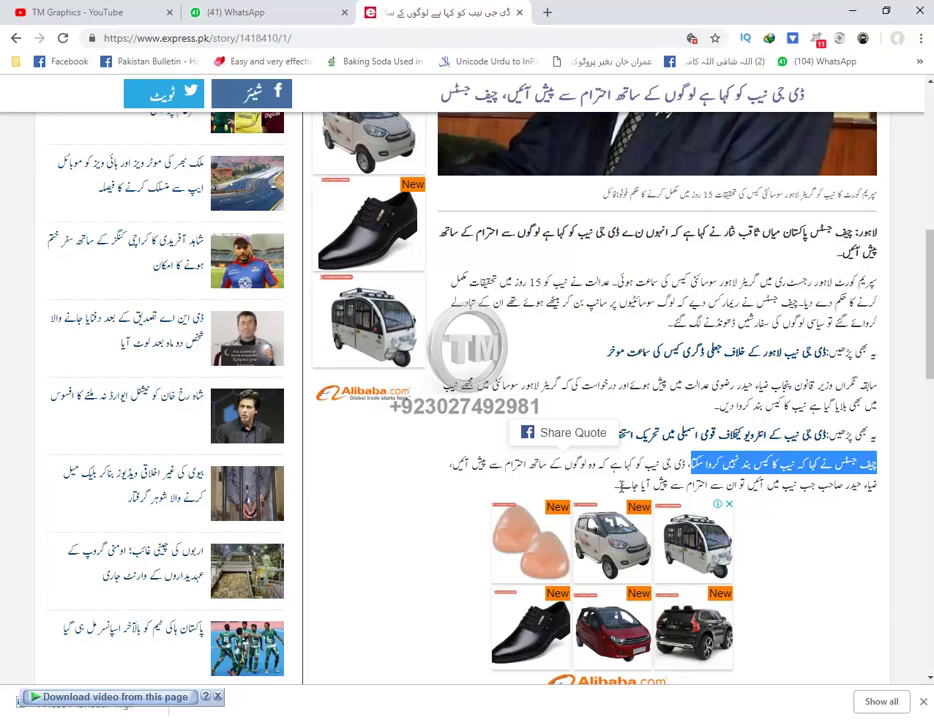
pyautogui.moveTo(621, 486); pyautogui.dragTo(884, 488)
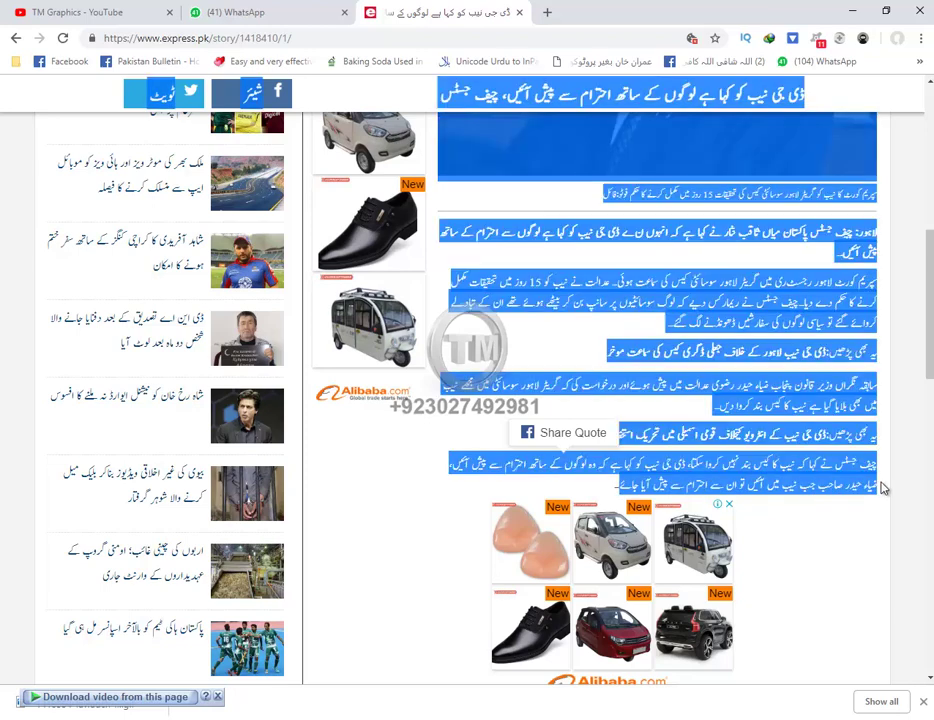
pyautogui.moveTo(882, 492); pyautogui.dragTo(880, 492)
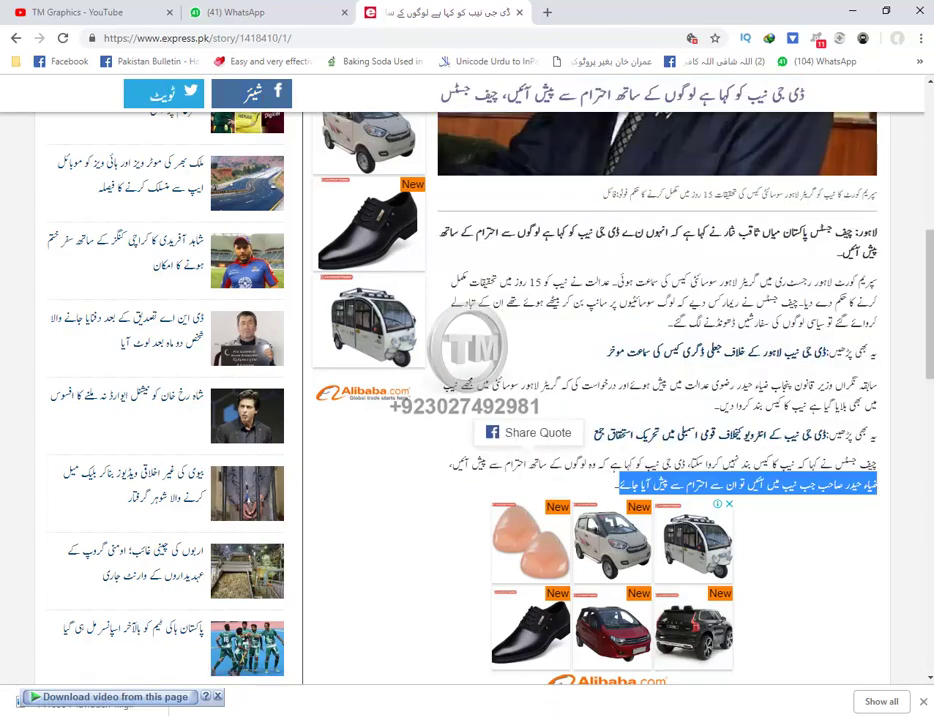
pyautogui.hotkey('alt', 'Tab')
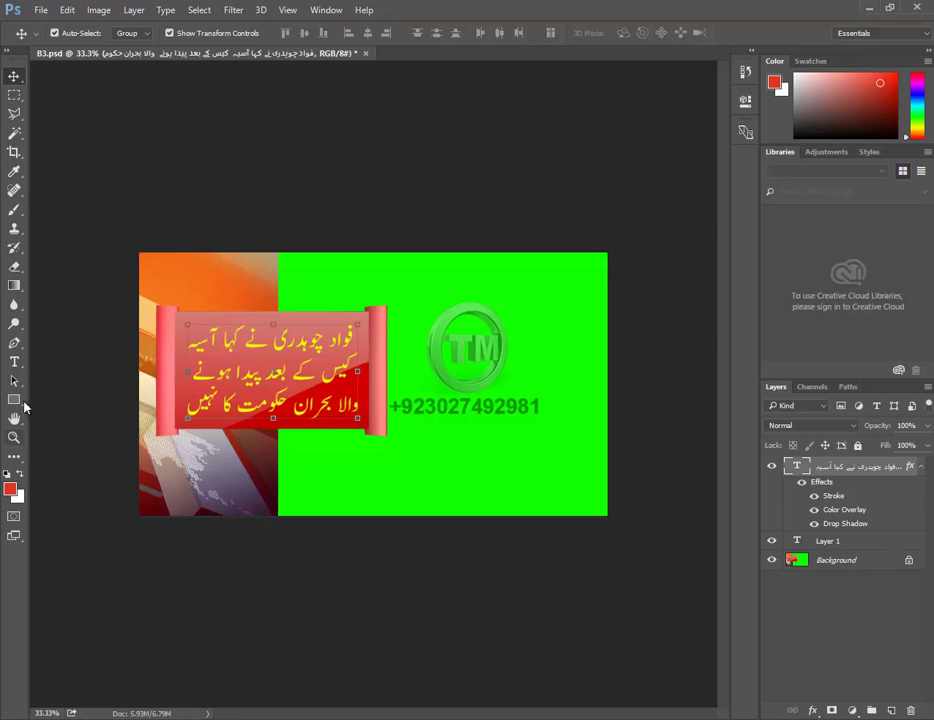
# - Replace B3's headline with the pasted closing sentence, broken into three lines
pyautogui.press('t')
pyautogui.click(268, 341)
pyautogui.hotkey('ctrl', 'a')
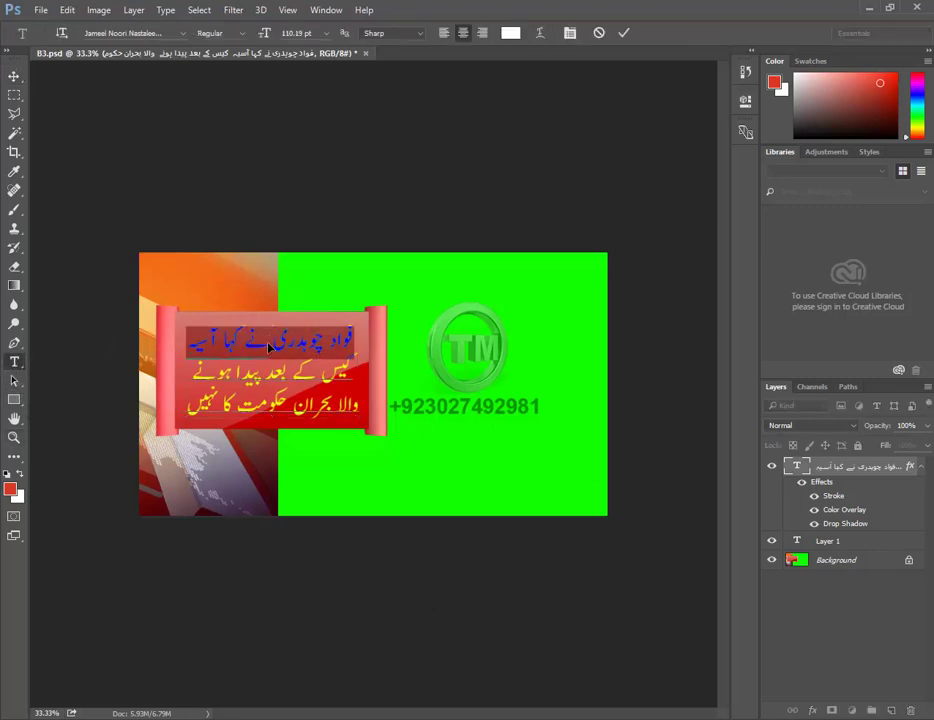
pyautogui.press('BackSpace')
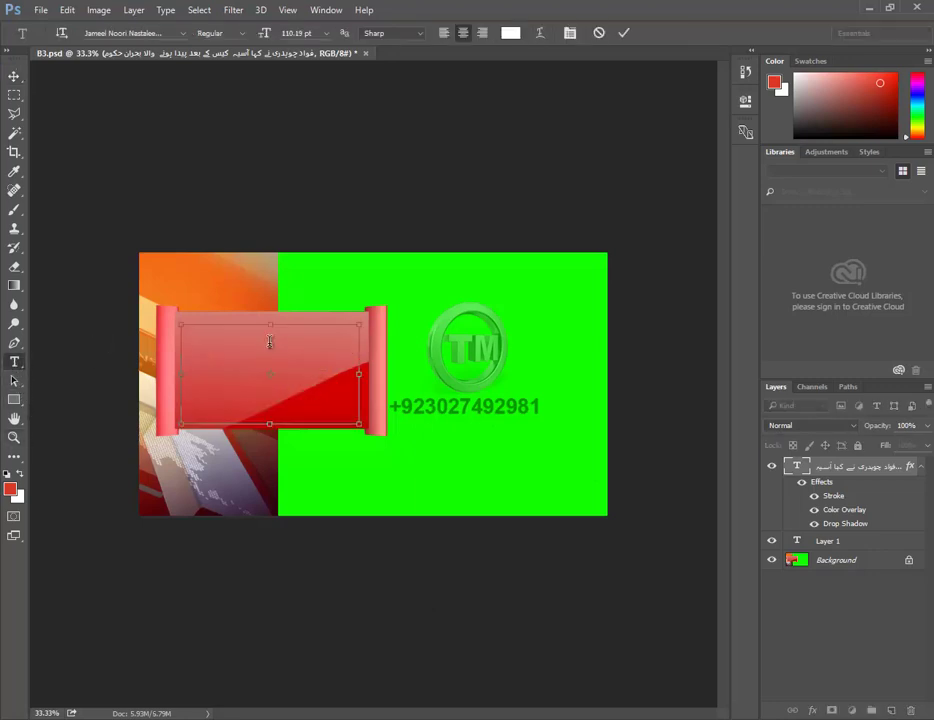
pyautogui.hotkey('ctrl', 'v')
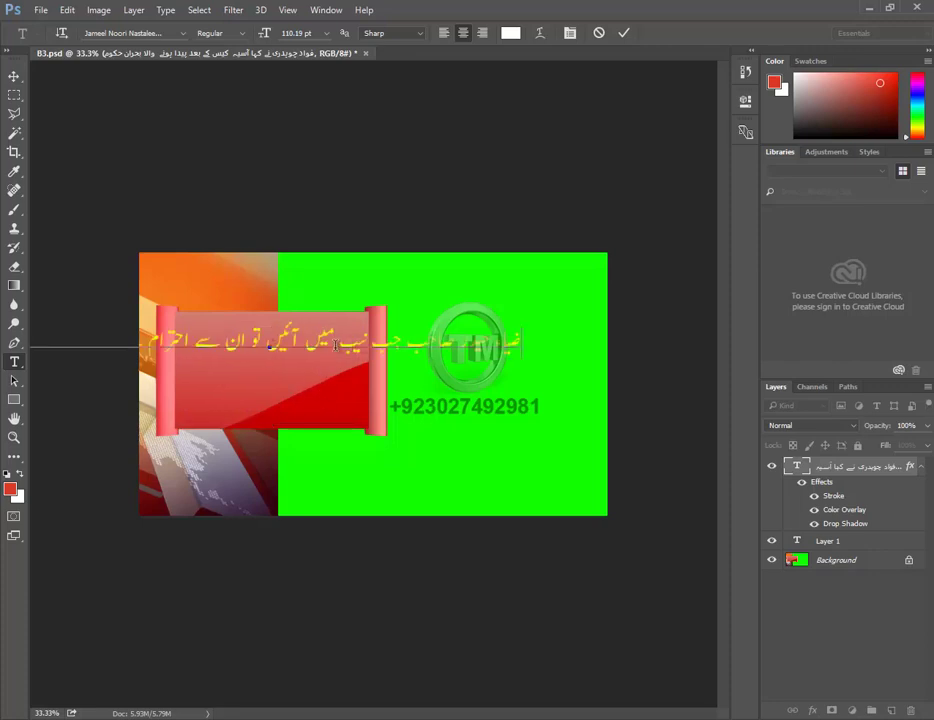
pyautogui.press('Return')
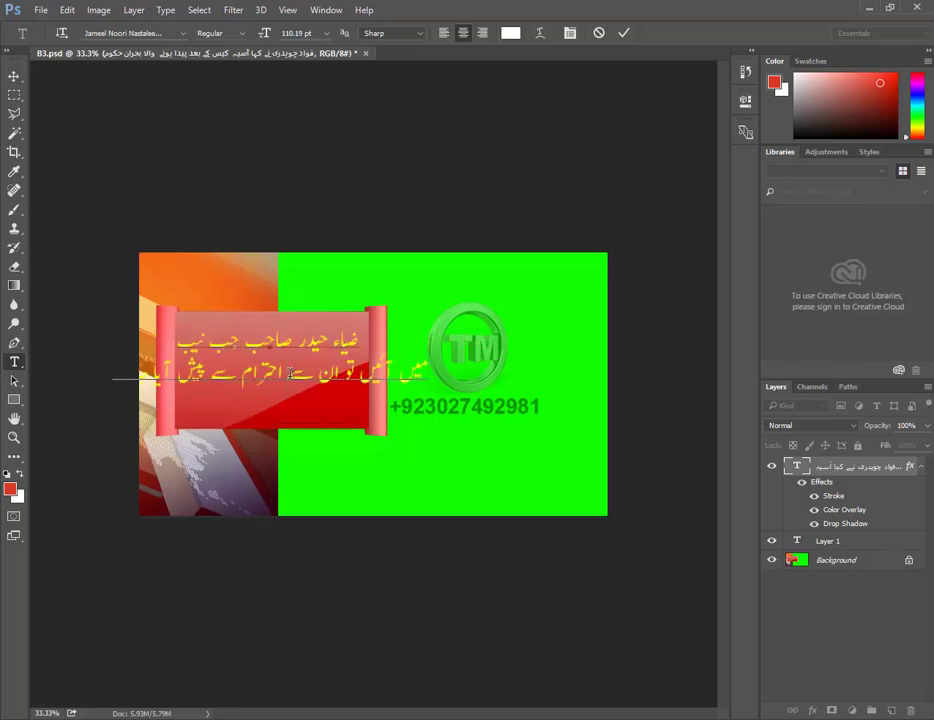
pyautogui.press('Return')
pyautogui.click(14, 76)
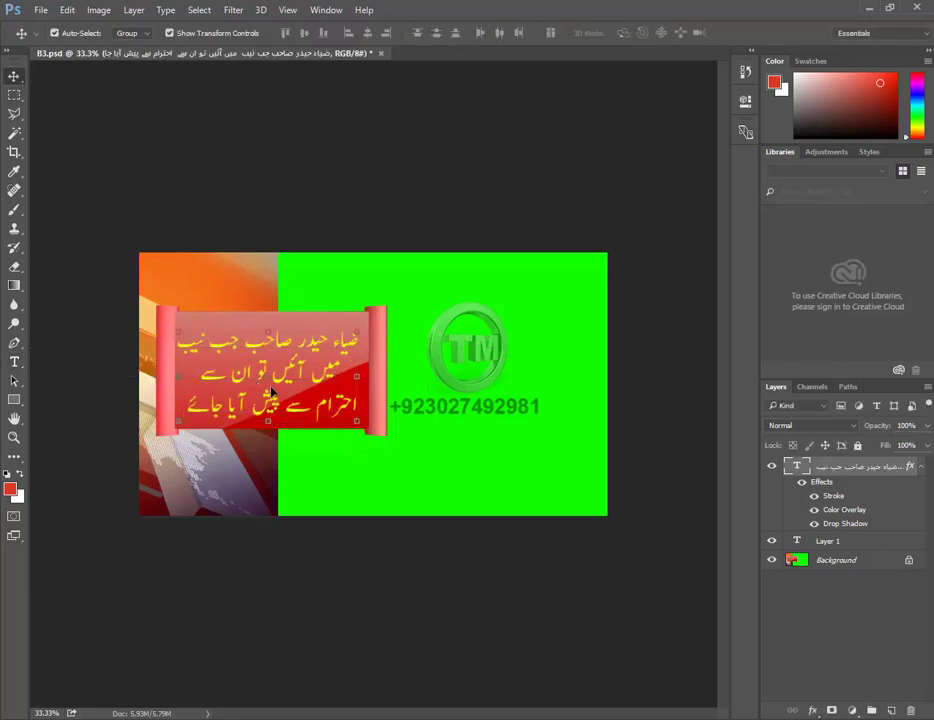
# - Nudge the headline up two steps, hide the background layer, and save B3.psd
pyautogui.press('Up')
pyautogui.press('Up')
pyautogui.press('Up')
pyautogui.press('Up')
pyautogui.press('Up')
pyautogui.press('Up')
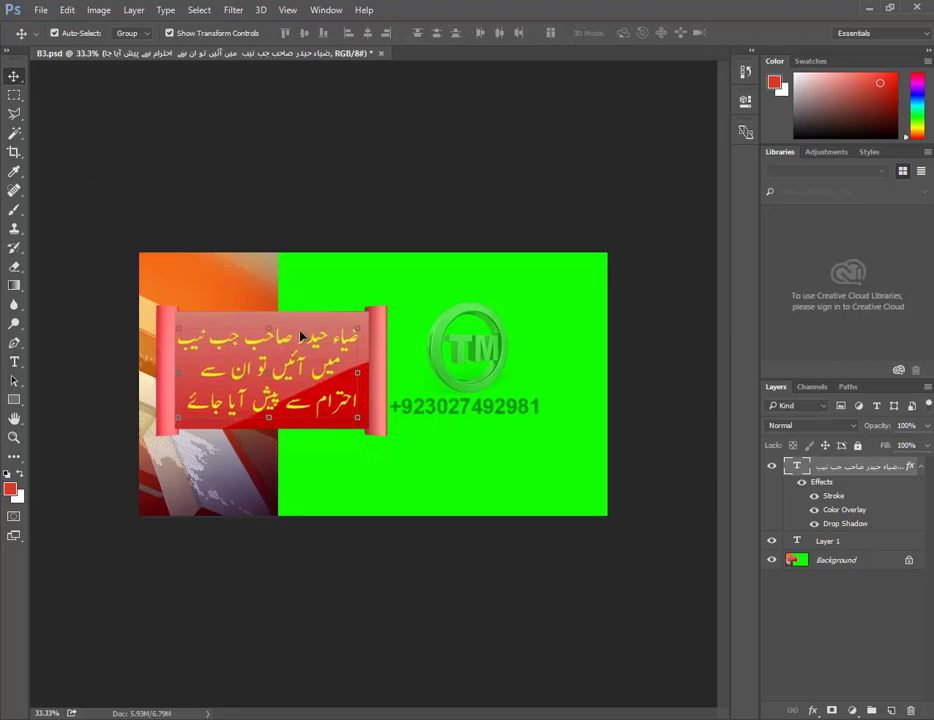
pyautogui.press('Up')
pyautogui.press('Up')
pyautogui.press('Up')
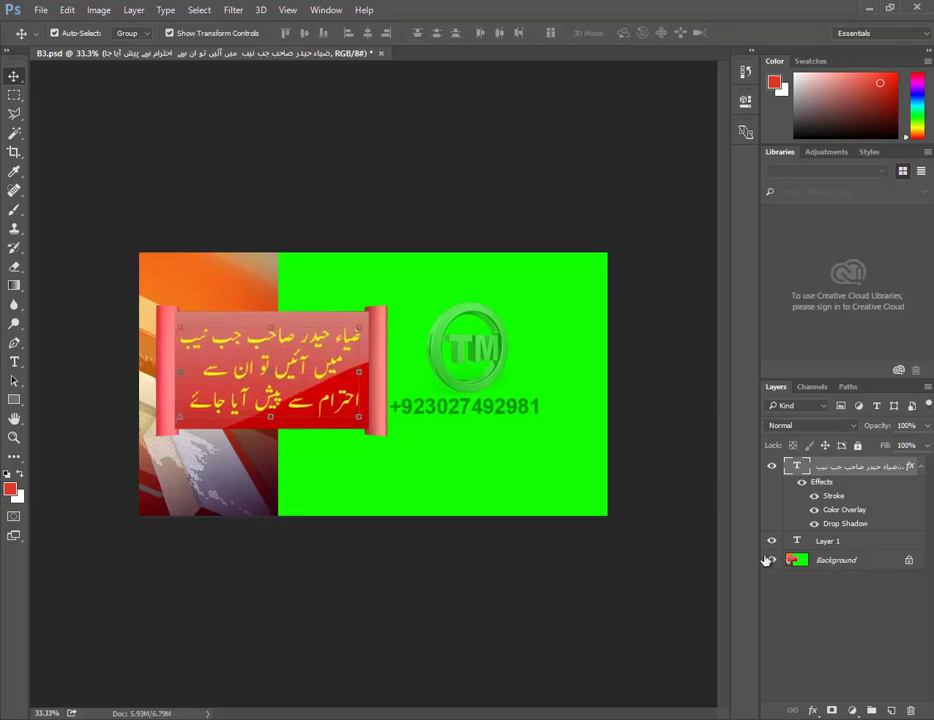
pyautogui.click(770, 560)
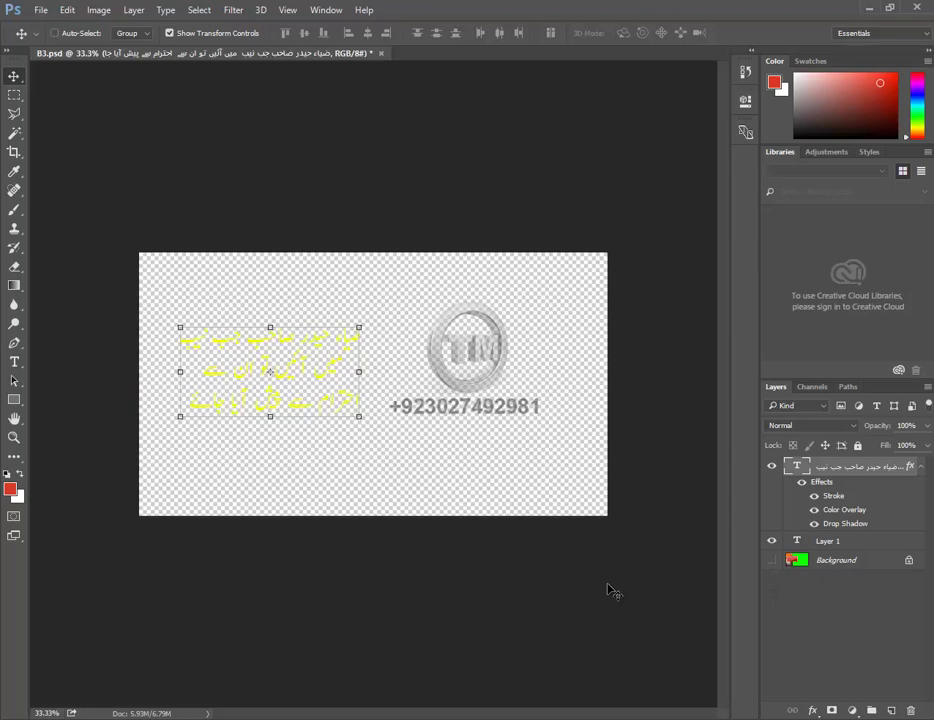
pyautogui.hotkey('ctrl', 's')
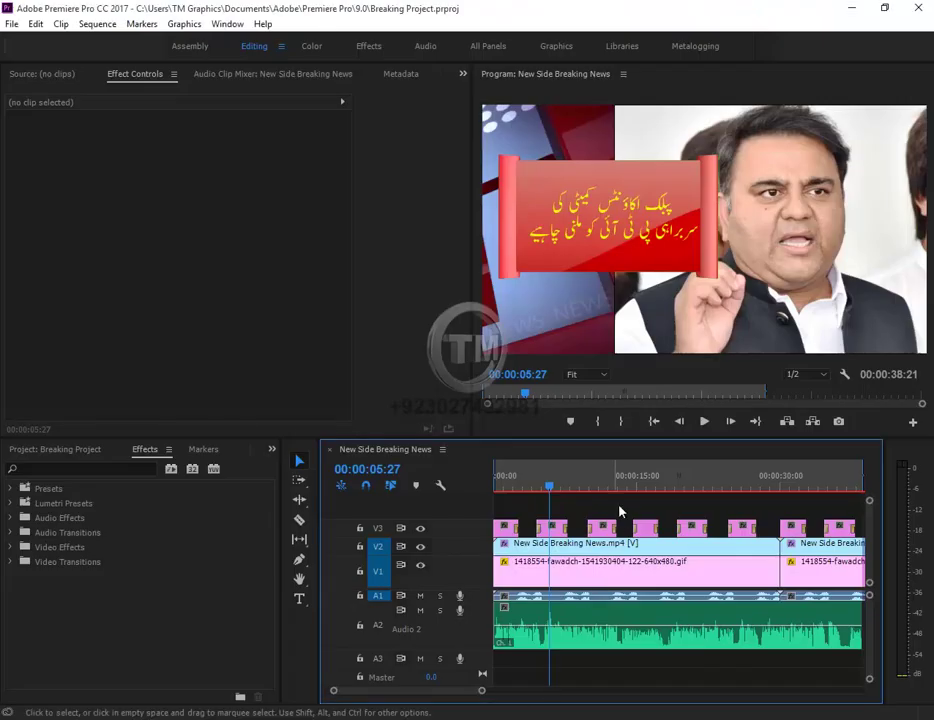
# - Play the sequence from the start, delete the Audio 2 clip, and save the project
pyautogui.click(515, 490)
pyautogui.press('-')
pyautogui.press('-')
pyautogui.press('-')
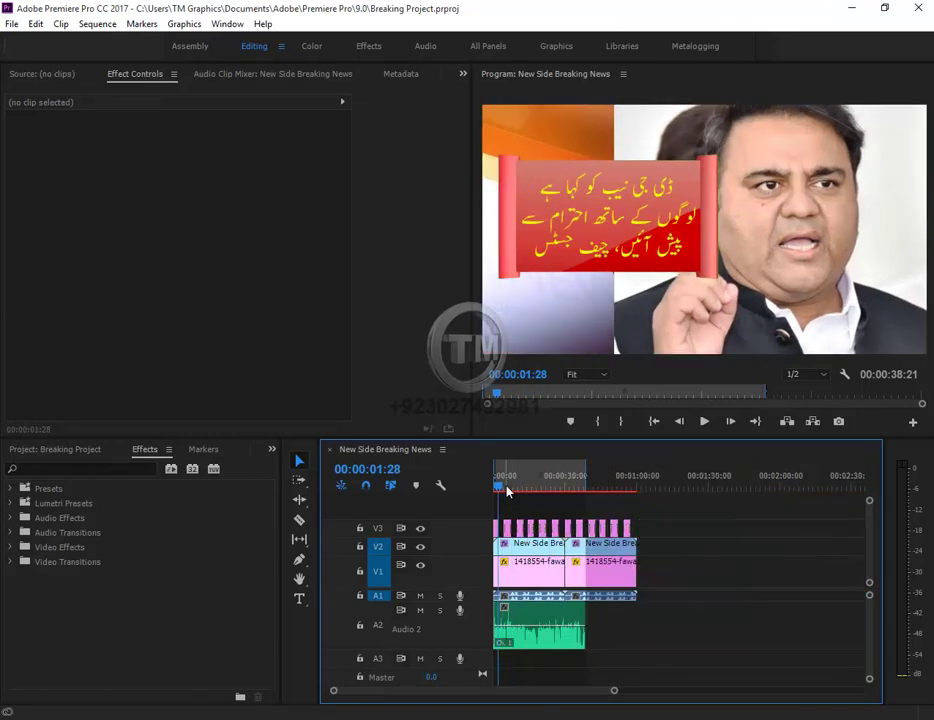
pyautogui.press('Home')
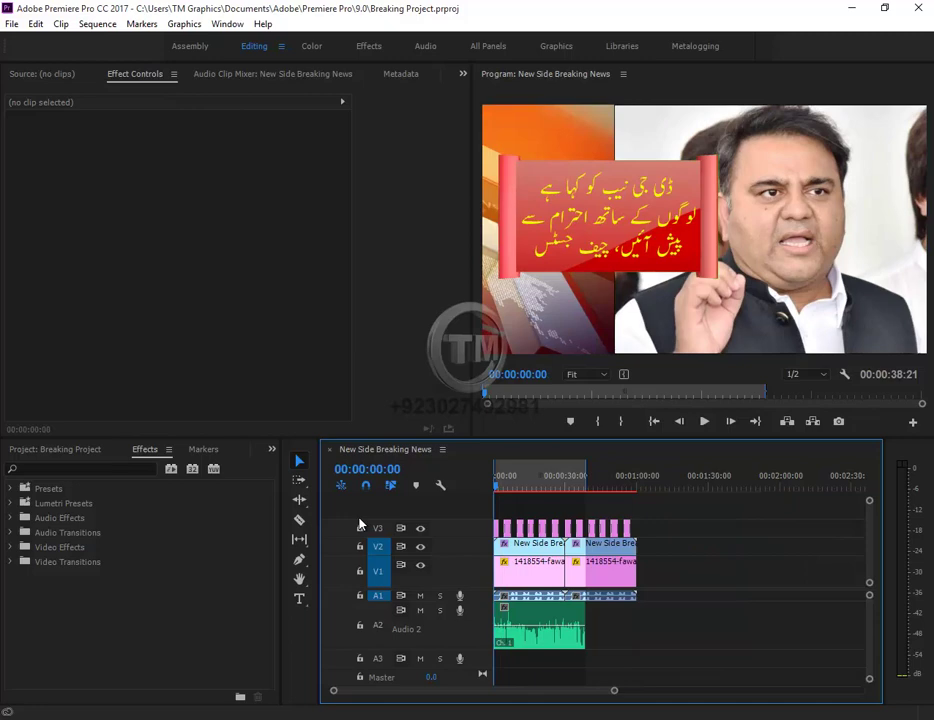
pyautogui.press('space')
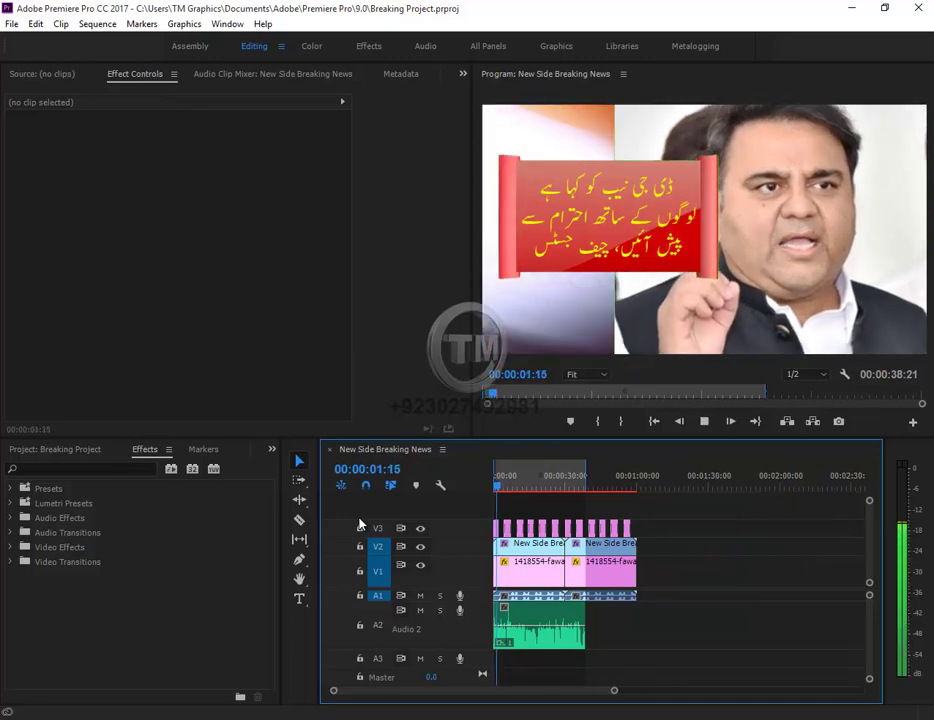
pyautogui.click(563, 637)
pyautogui.press('Delete')
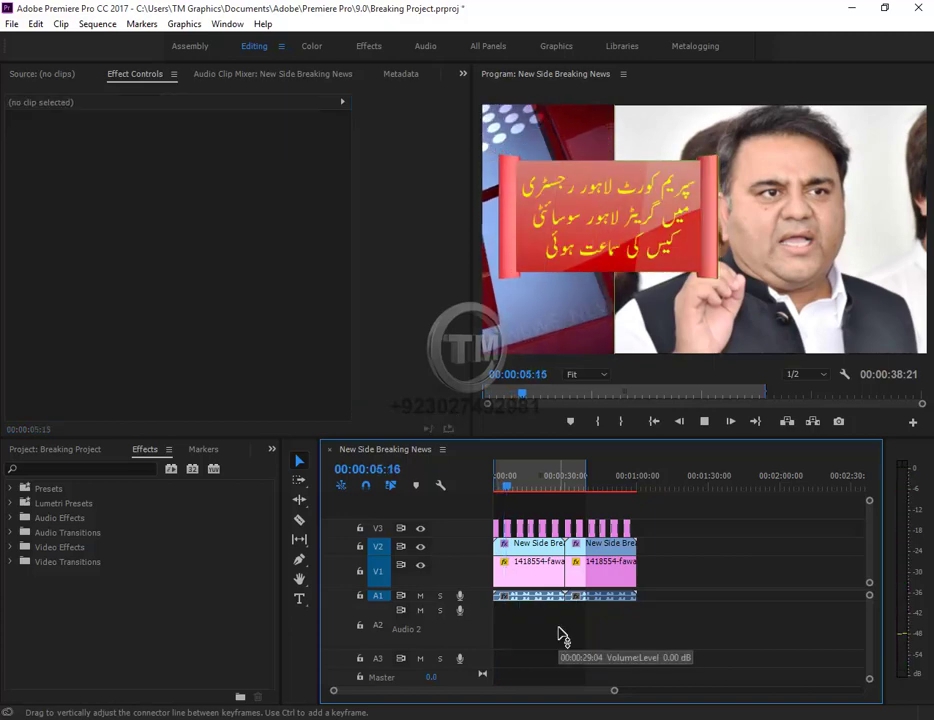
pyautogui.hotkey('ctrl', 's')
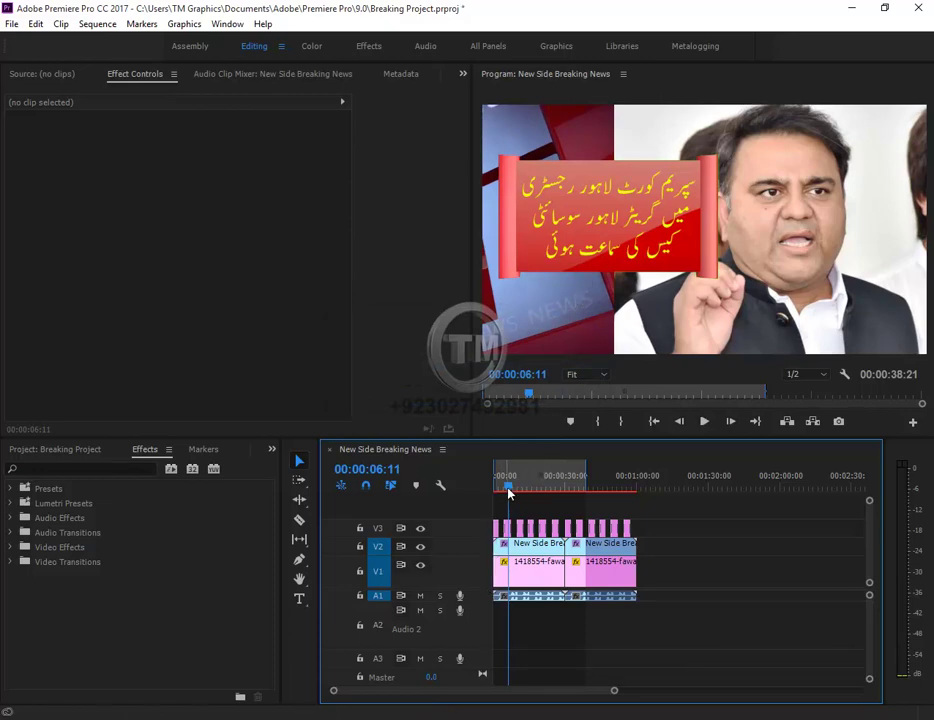
# - Marquee-select the old photo clips on V1 and delete them, leaving the banner over black
pyautogui.moveTo(504, 487); pyautogui.dragTo(474, 497)
pyautogui.click(561, 393)
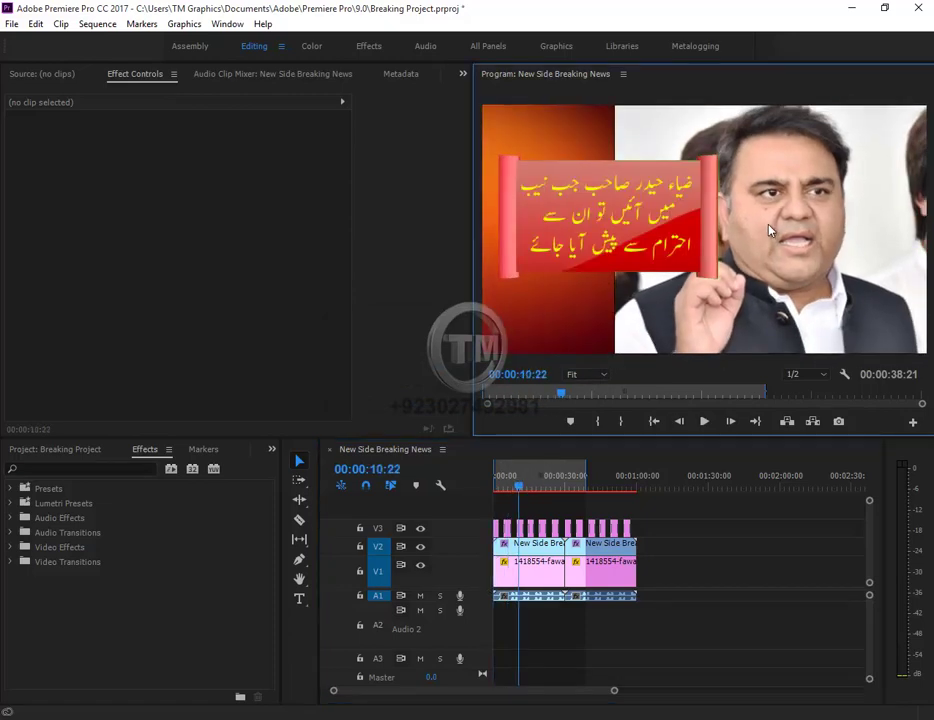
pyautogui.click(575, 598)
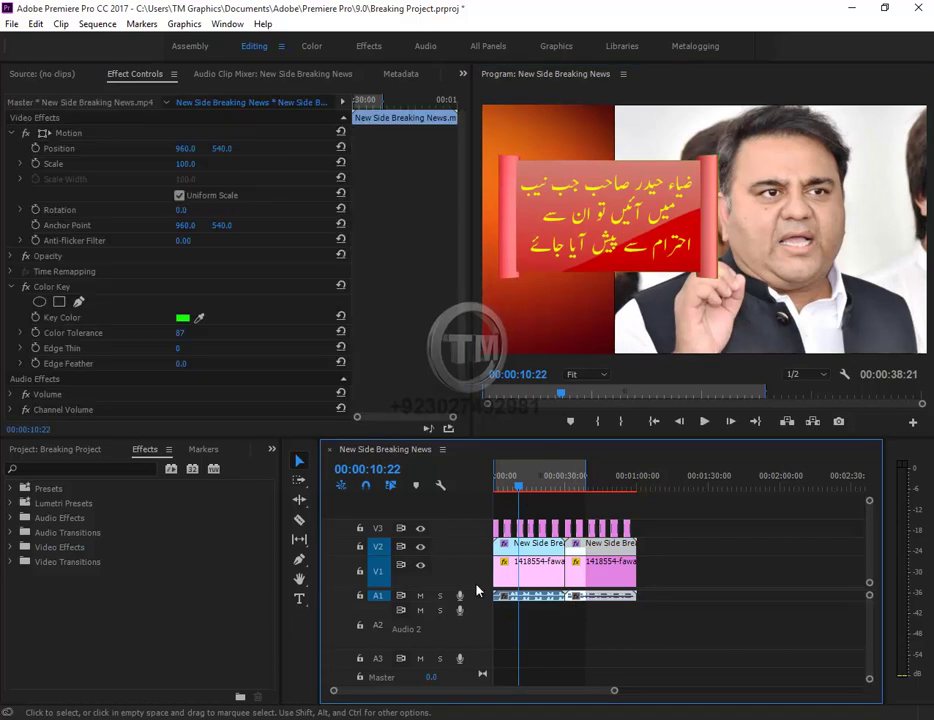
pyautogui.moveTo(684, 579); pyautogui.dragTo(533, 582)
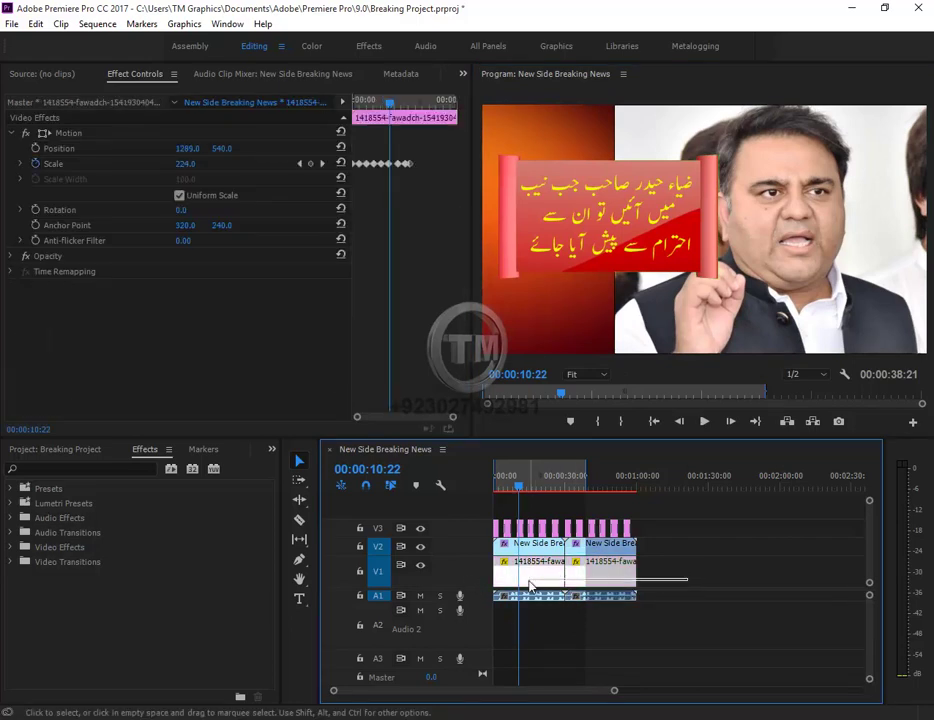
pyautogui.press('Delete')
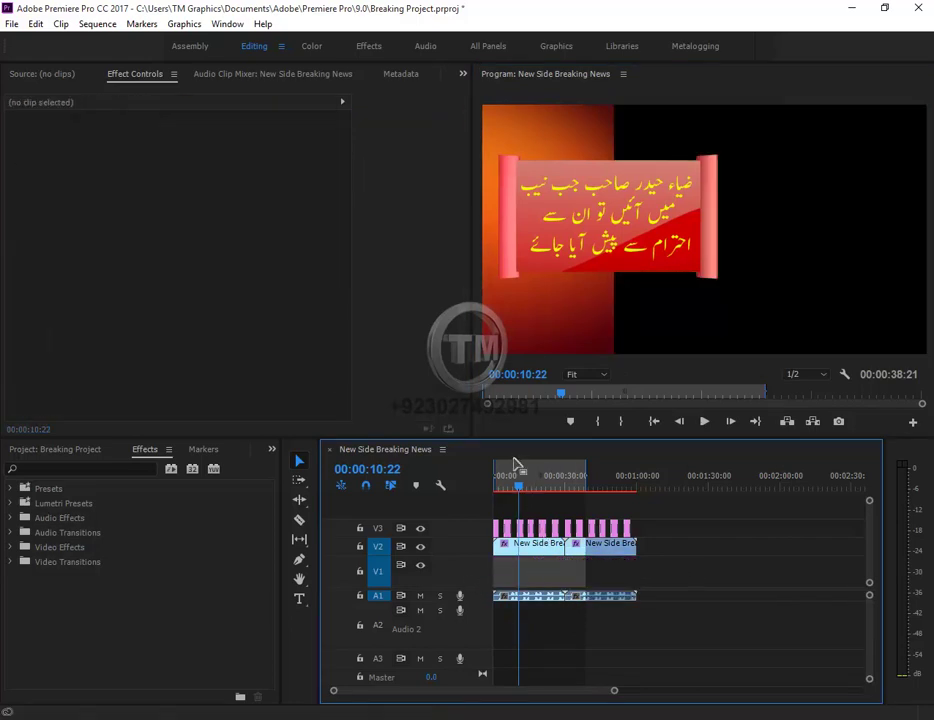
# - Save the chief justice photo from the express.pk article to disk with Save image as
pyautogui.moveTo(524, 480)
pyautogui.mouseDown()
pyautogui.moveTo(500, 498)
pyautogui.moveTo(581, 504)
pyautogui.mouseUp()
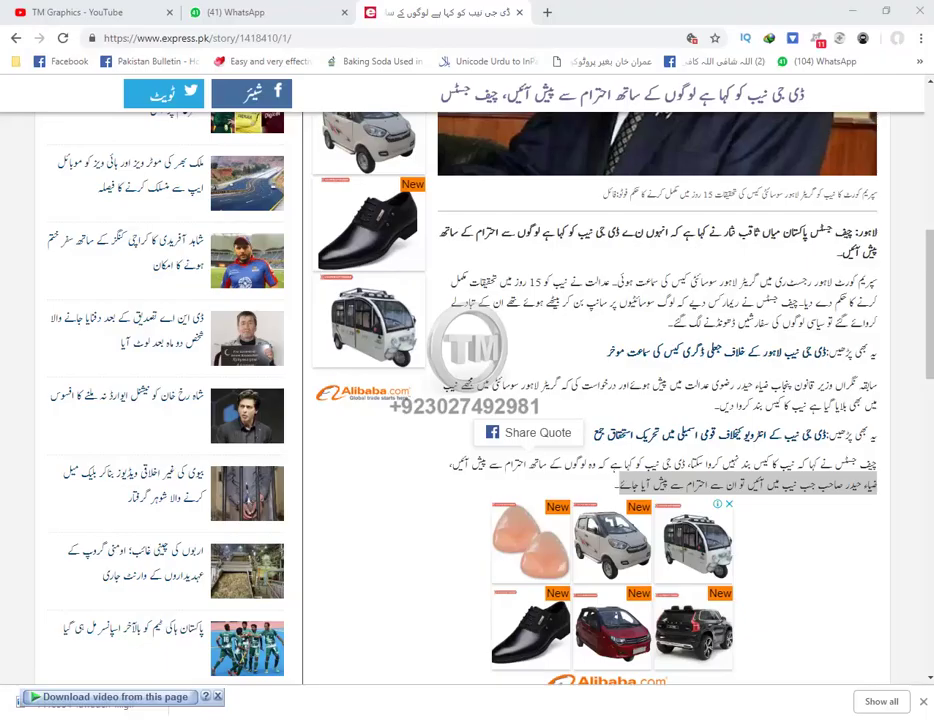
pyautogui.scroll(5, 501, 243)
pyautogui.rightClick(687, 337)
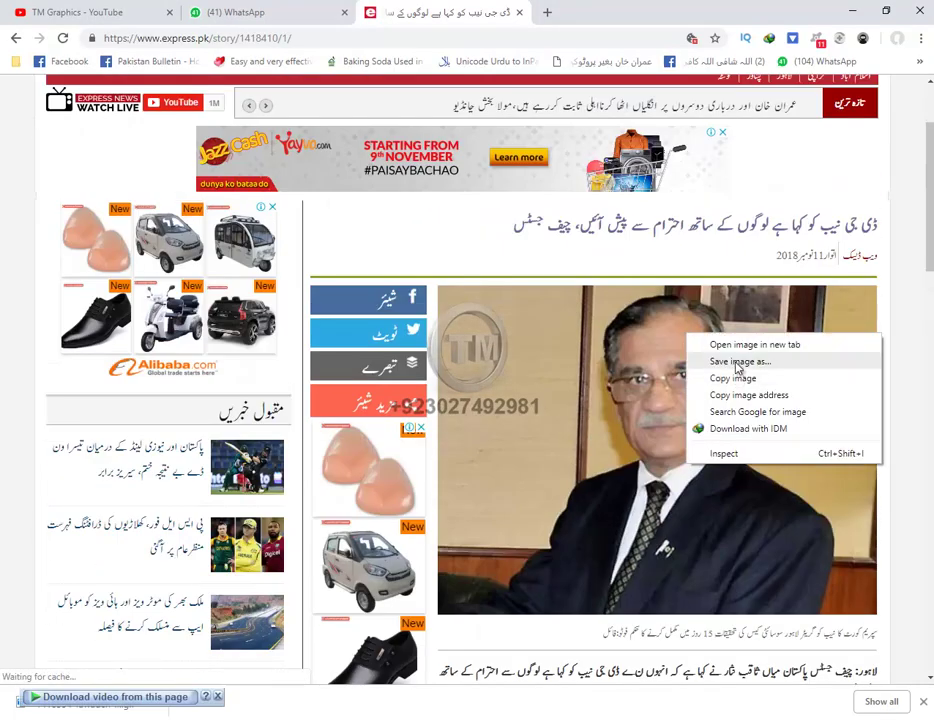
pyautogui.click(736, 363)
pyautogui.click(493, 597)
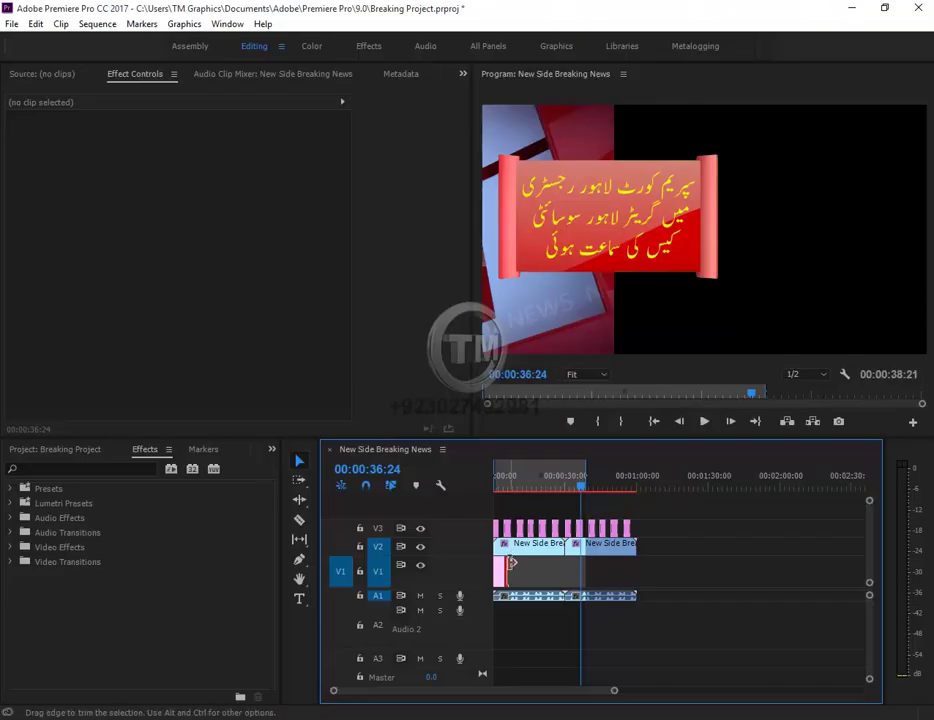
# - Stretch the chief justice photo across the sequence, then set its Scale to 242 and Position X to 1226
pyautogui.moveTo(592, 562); pyautogui.dragTo(645, 585)
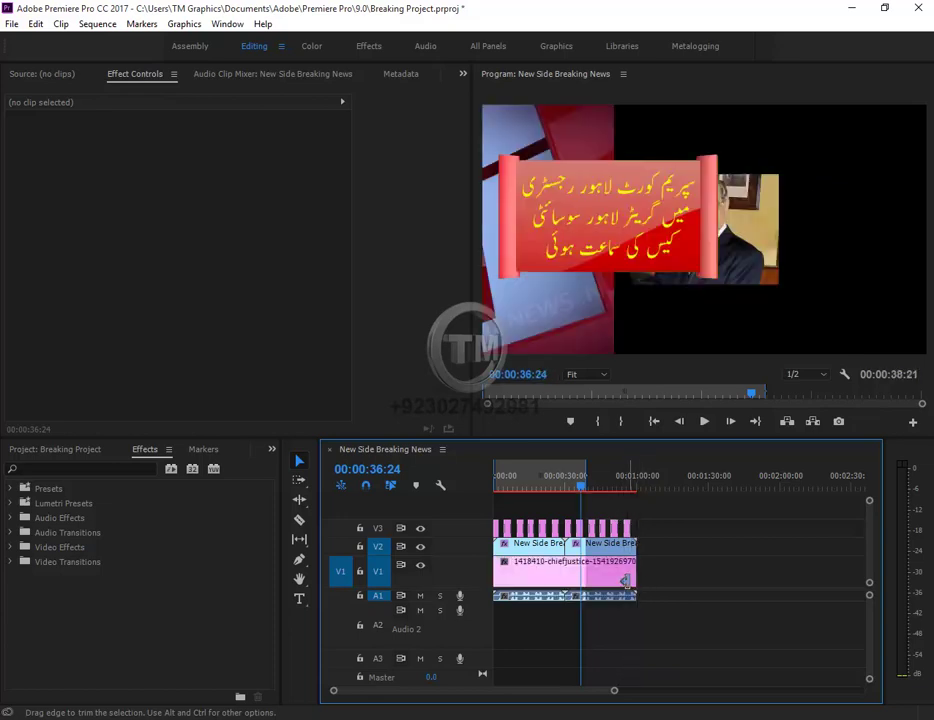
pyautogui.click(600, 572)
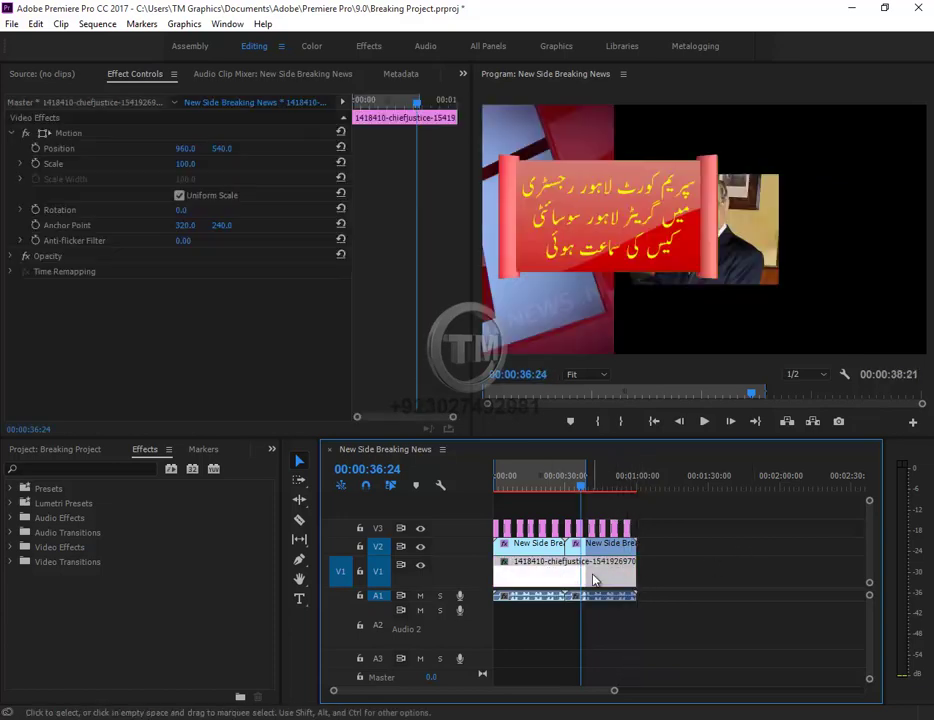
pyautogui.moveTo(188, 170); pyautogui.dragTo(252, 168)
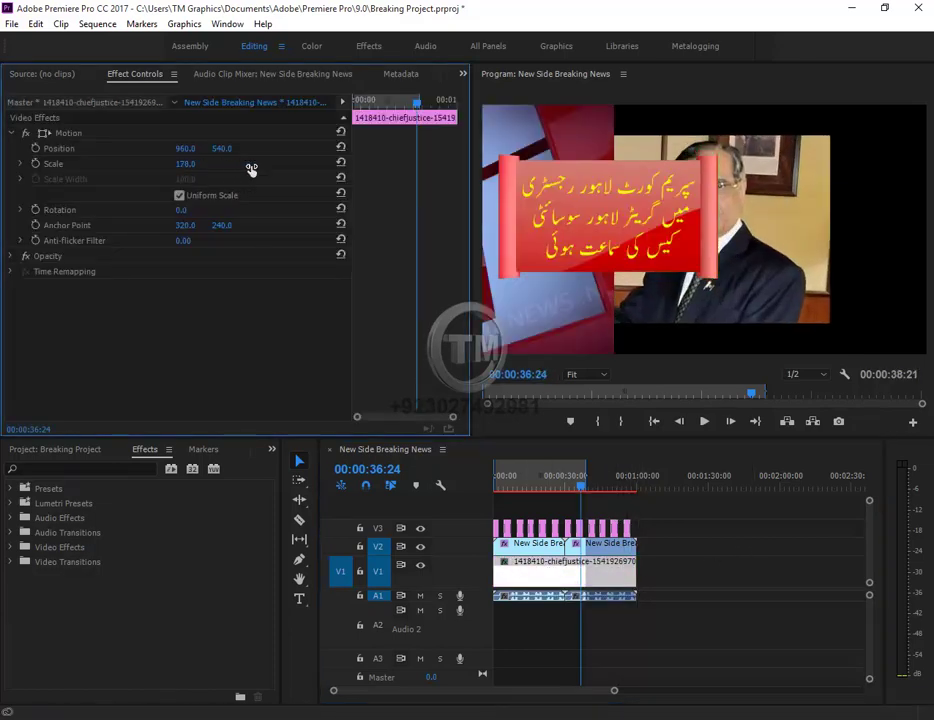
pyautogui.moveTo(187, 151); pyautogui.dragTo(384, 183)
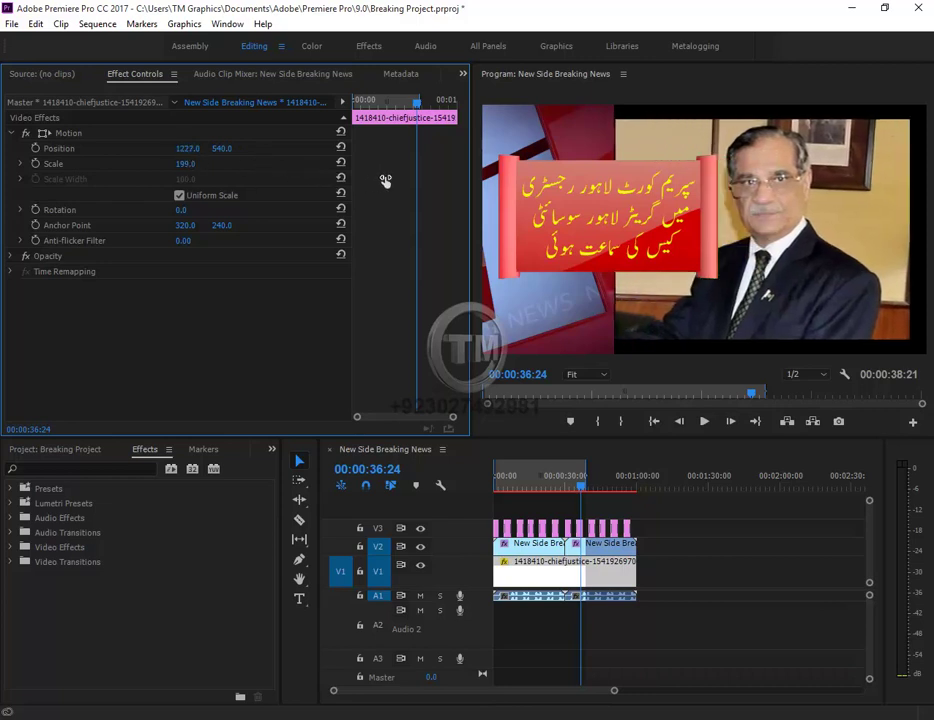
pyautogui.moveTo(185, 164); pyautogui.dragTo(212, 166)
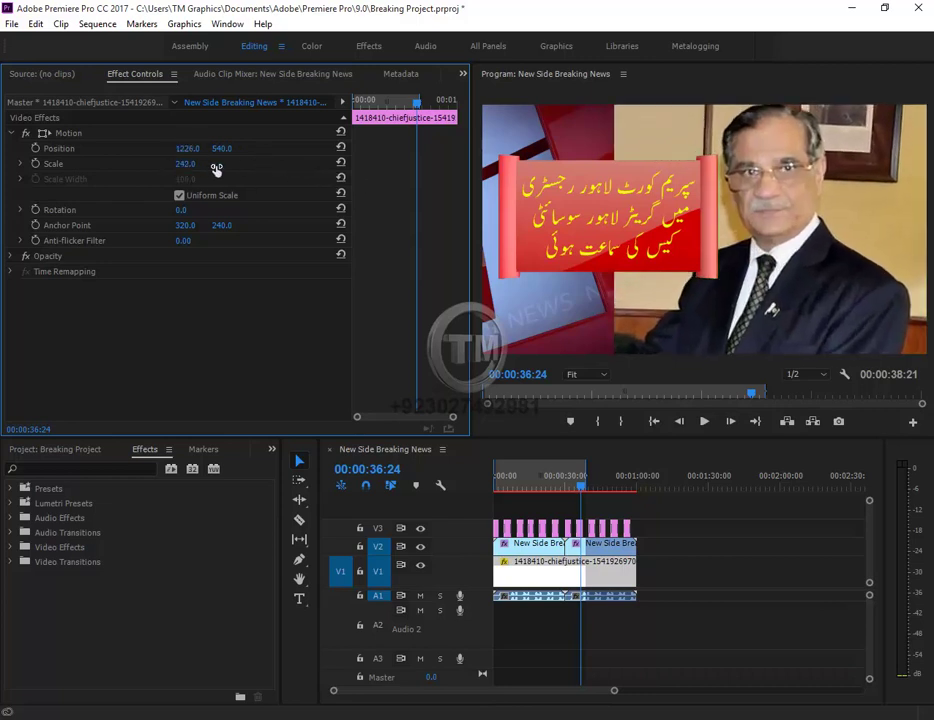
# - Add Scale keyframes to the photo so it zooms between 242 and 250.9, previewing the zoom
pyautogui.click(35, 163)
pyautogui.click(376, 104)
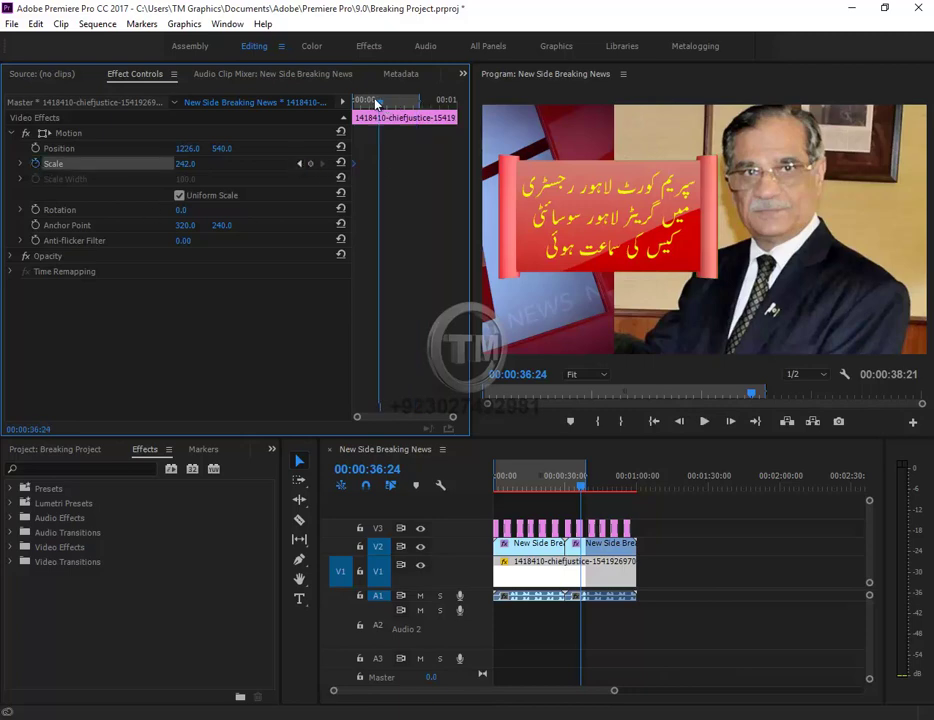
pyautogui.moveTo(182, 164); pyautogui.dragTo(204, 165)
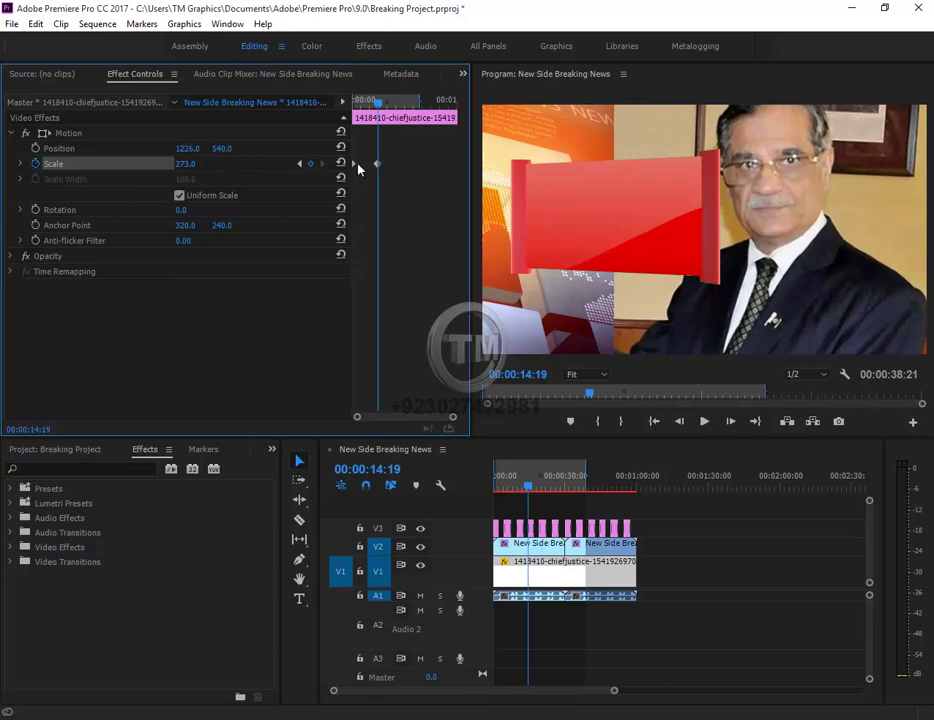
pyautogui.click(396, 100)
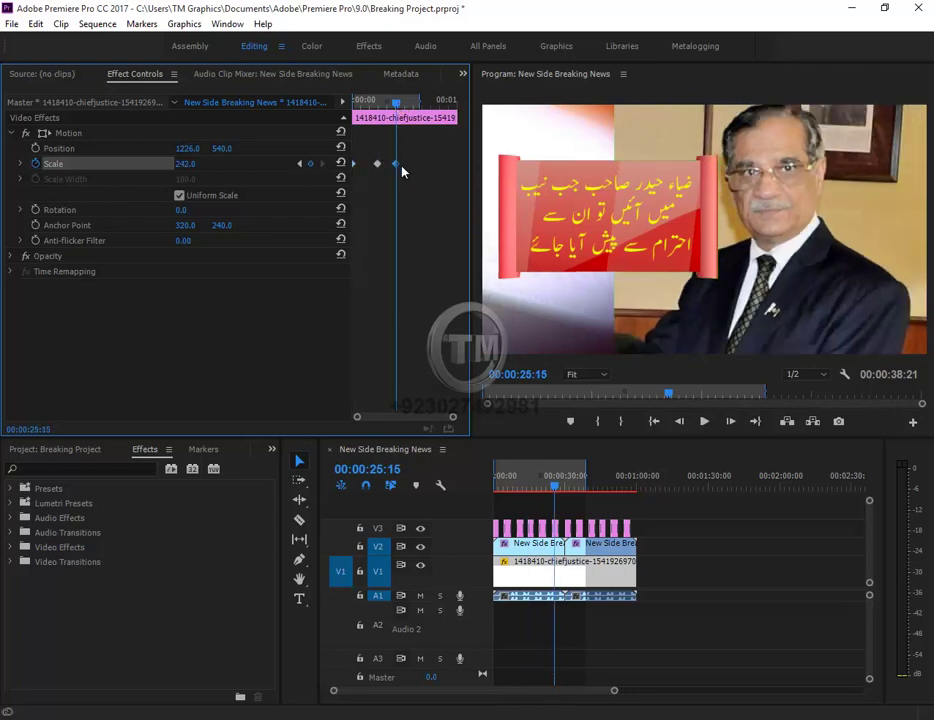
pyautogui.moveTo(396, 164); pyautogui.dragTo(401, 164)
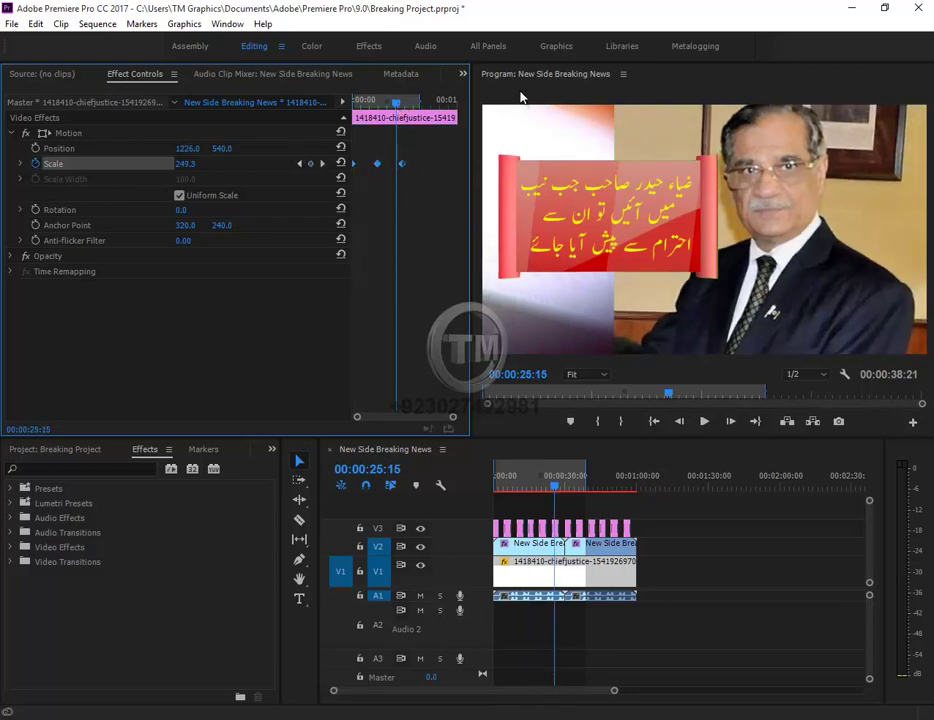
pyautogui.moveTo(432, 100); pyautogui.dragTo(352, 104)
pyautogui.press('space')
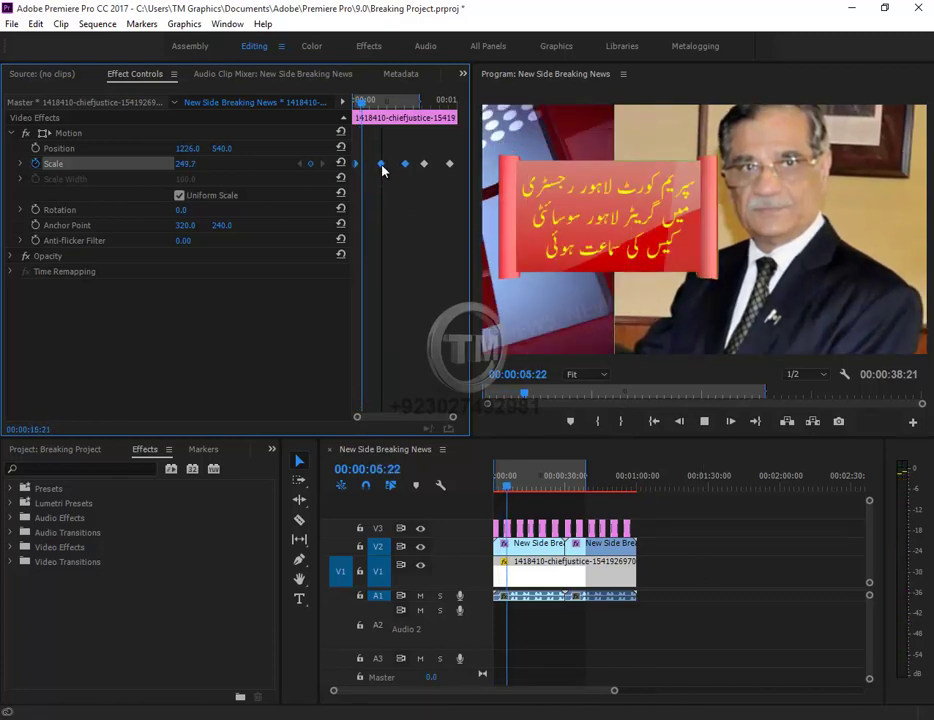
pyautogui.moveTo(381, 164)
pyautogui.mouseDown()
pyautogui.moveTo(369, 164)
pyautogui.moveTo(426, 164)
pyautogui.mouseUp()
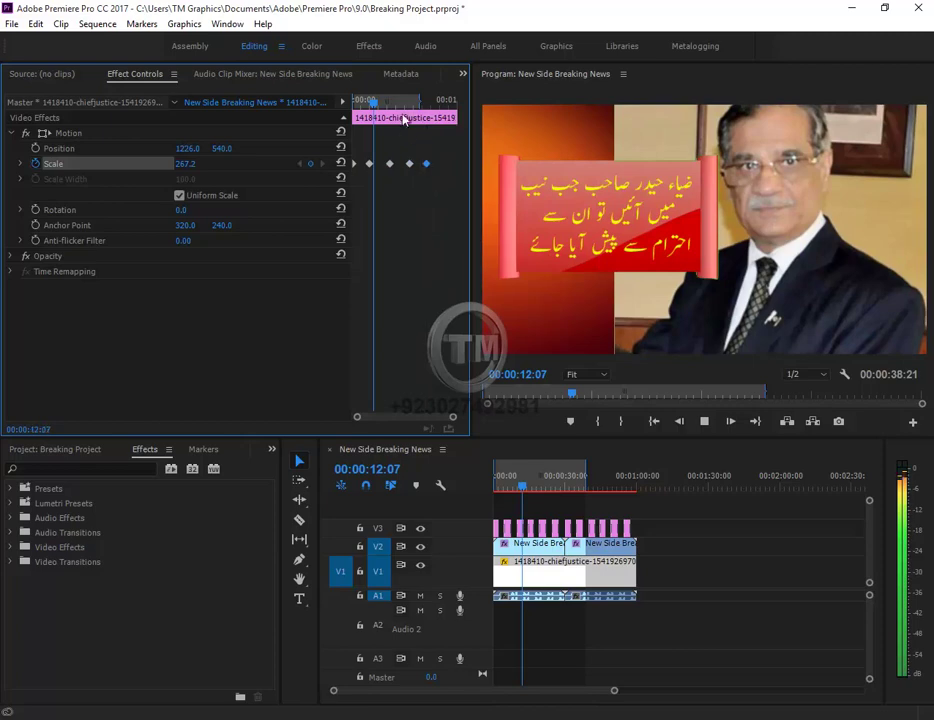
# - Return to the sequence start, save the project with Ctrl+S, and deselect all clips
pyautogui.press('Home')
pyautogui.press('b')
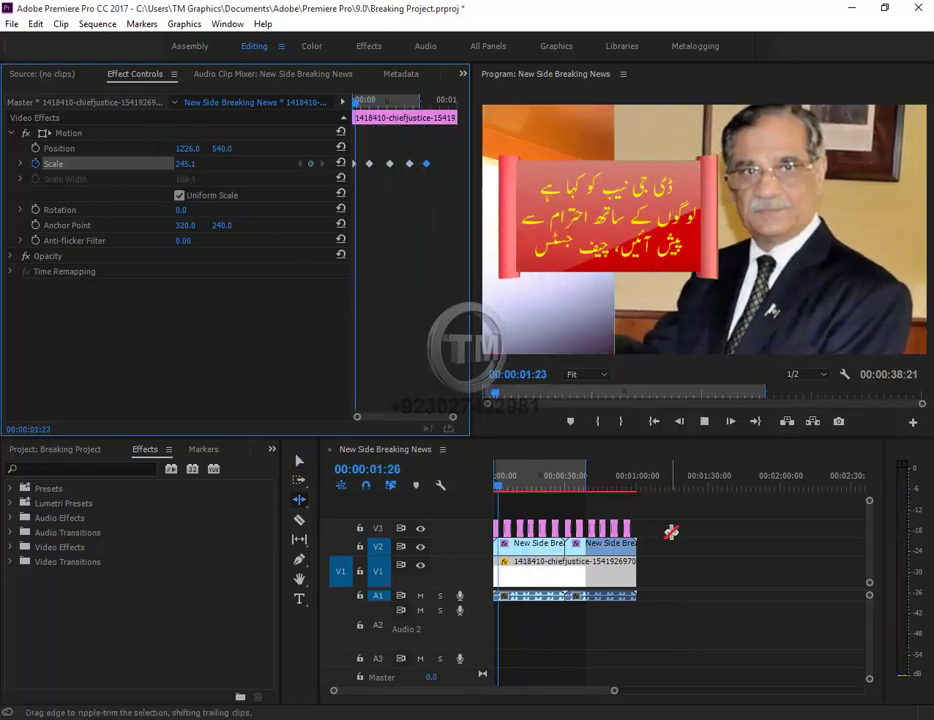
pyautogui.hotkey('ctrl', 's')
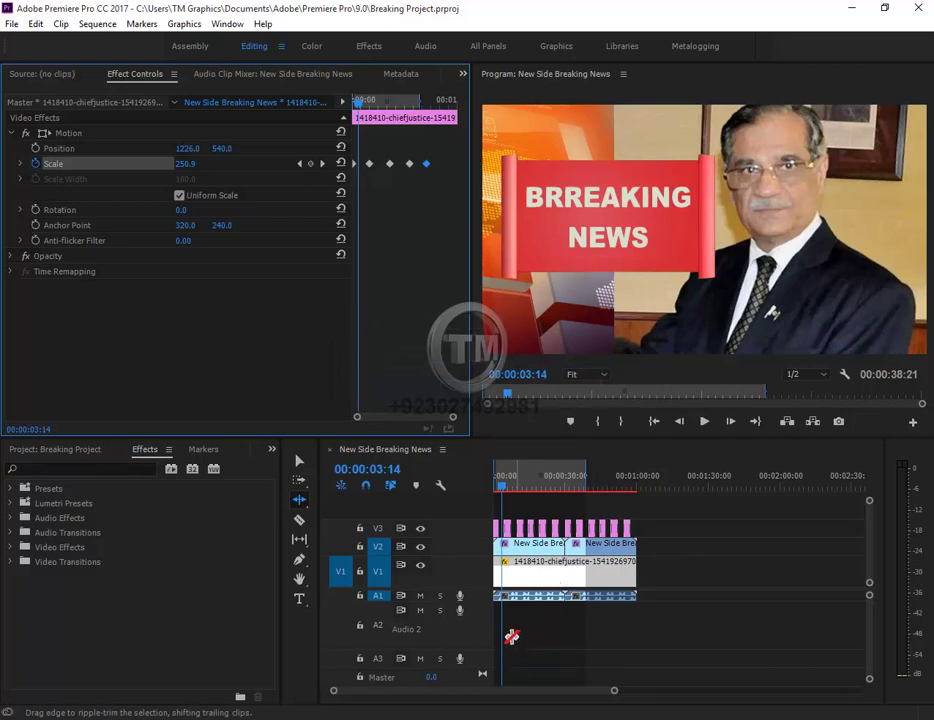
pyautogui.press('v')
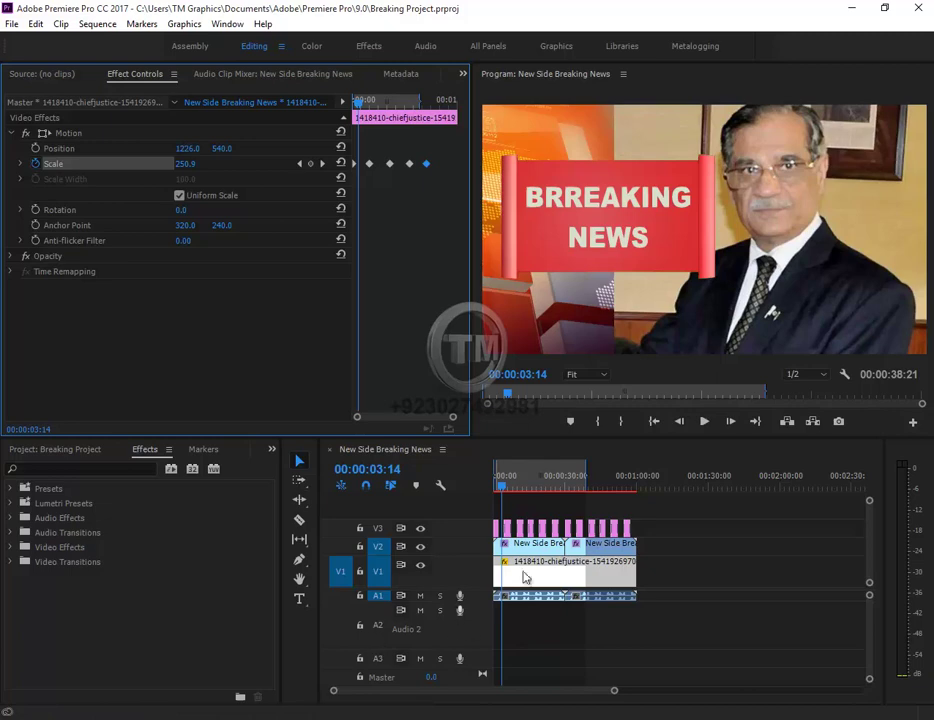
pyautogui.moveTo(507, 480)
pyautogui.mouseDown()
pyautogui.moveTo(498, 481)
pyautogui.moveTo(563, 508)
pyautogui.mouseUp()
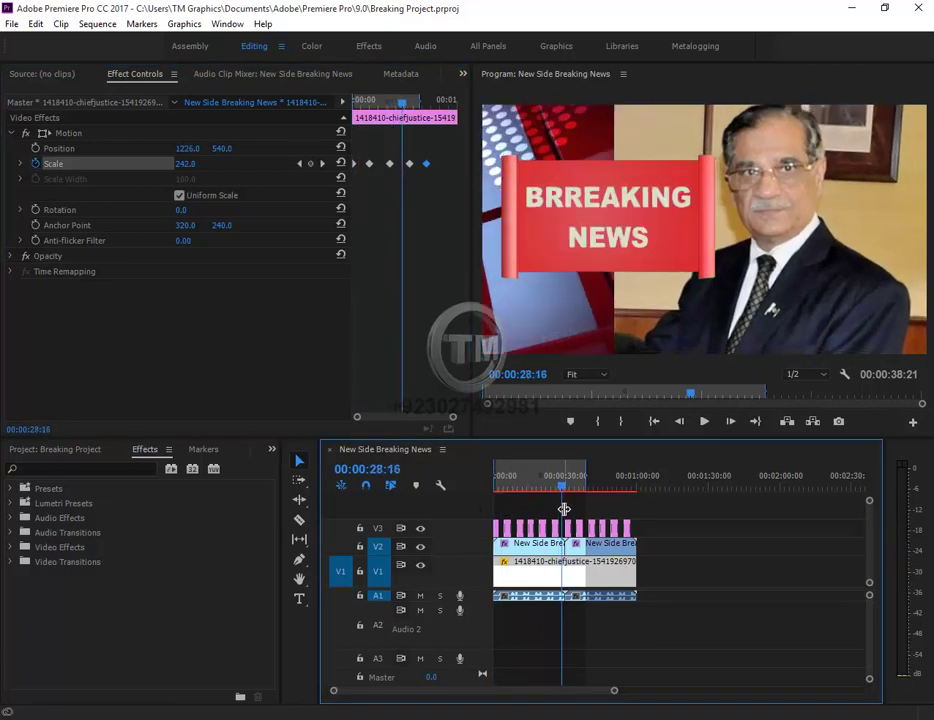
pyautogui.click(665, 632)
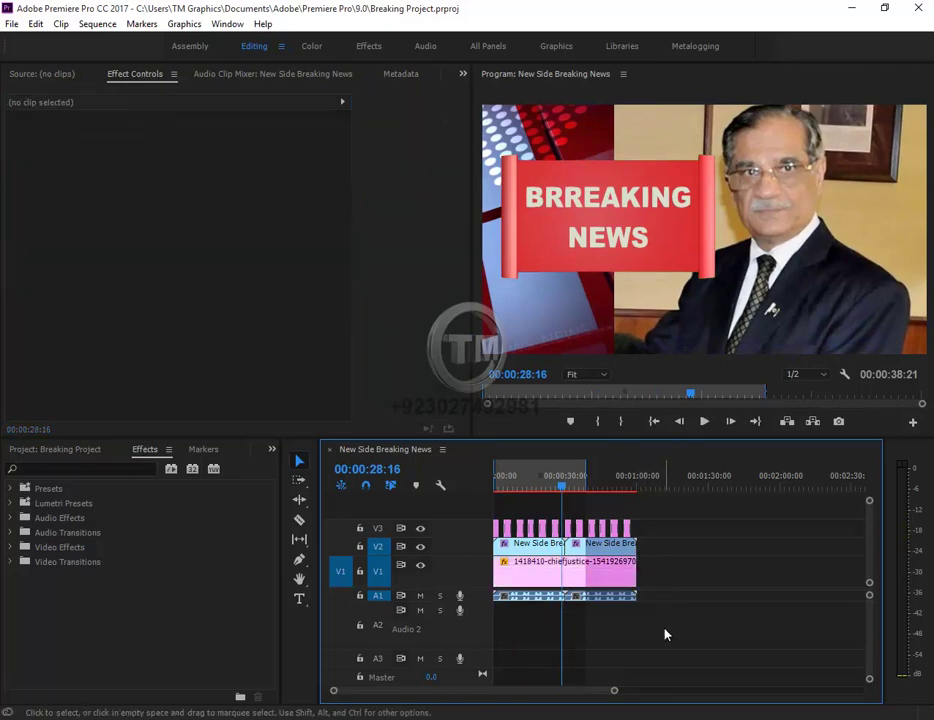
# - Export the sequence via File > Export > Media as 'justic breaking' MP4 and start encoding
pyautogui.click(12, 24)
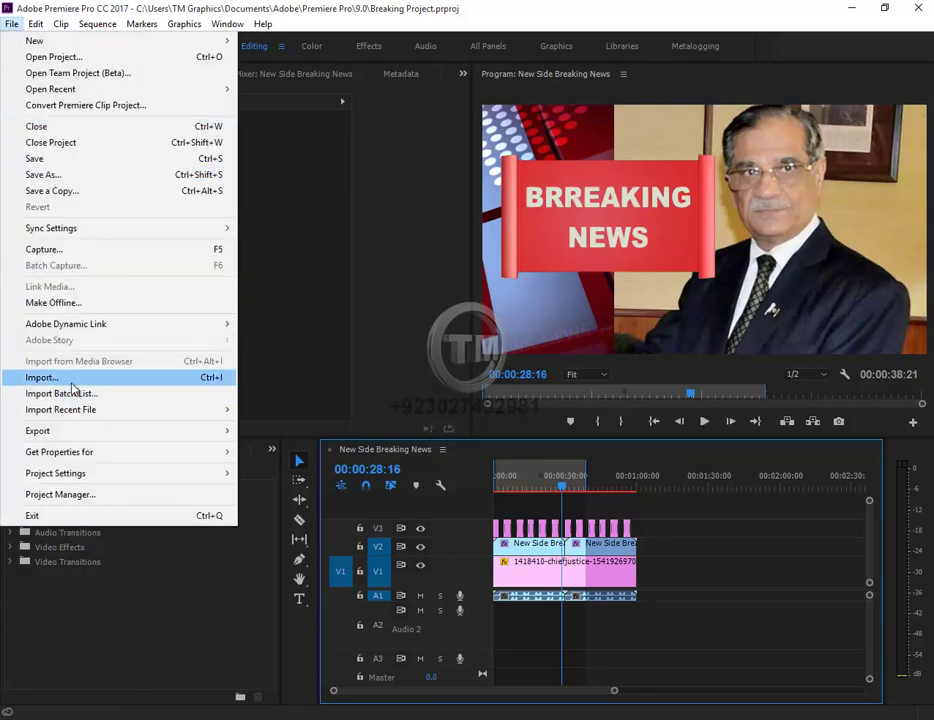
pyautogui.moveTo(75, 432)
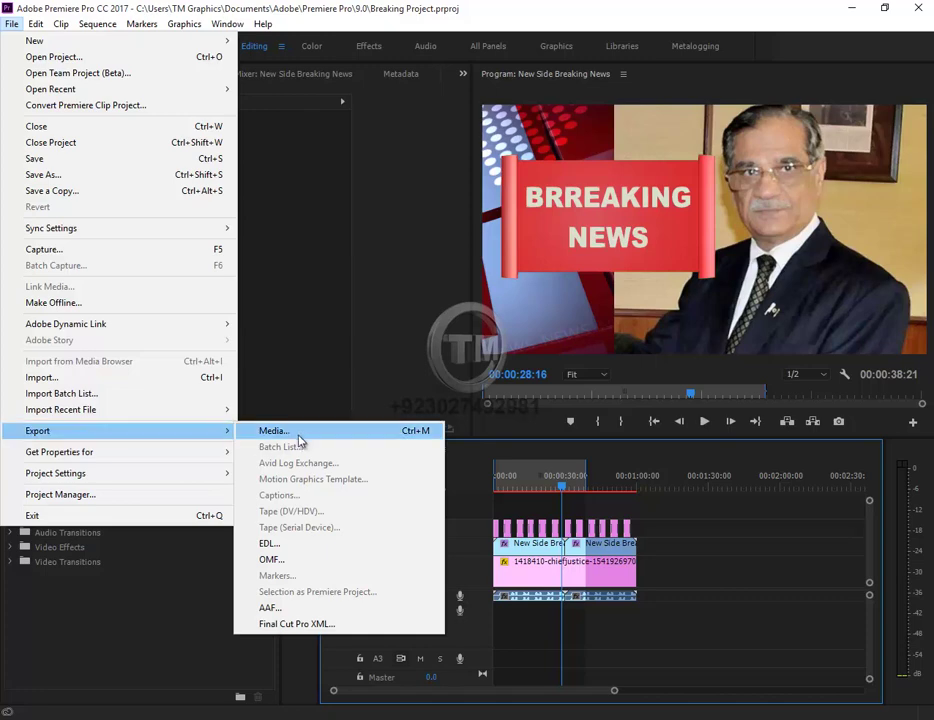
pyautogui.click(303, 438)
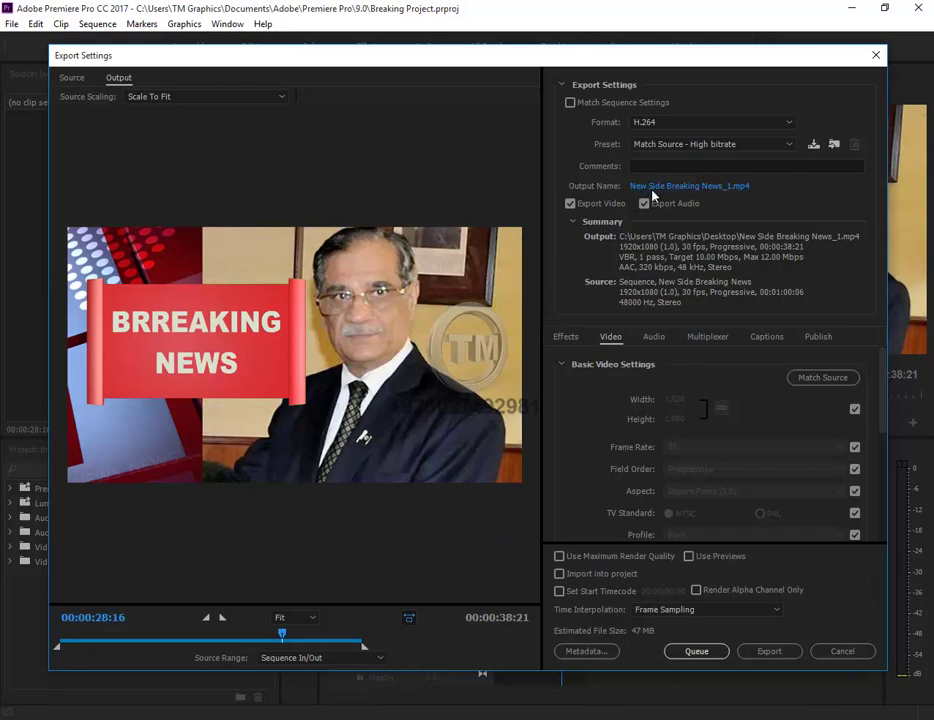
pyautogui.click(652, 190)
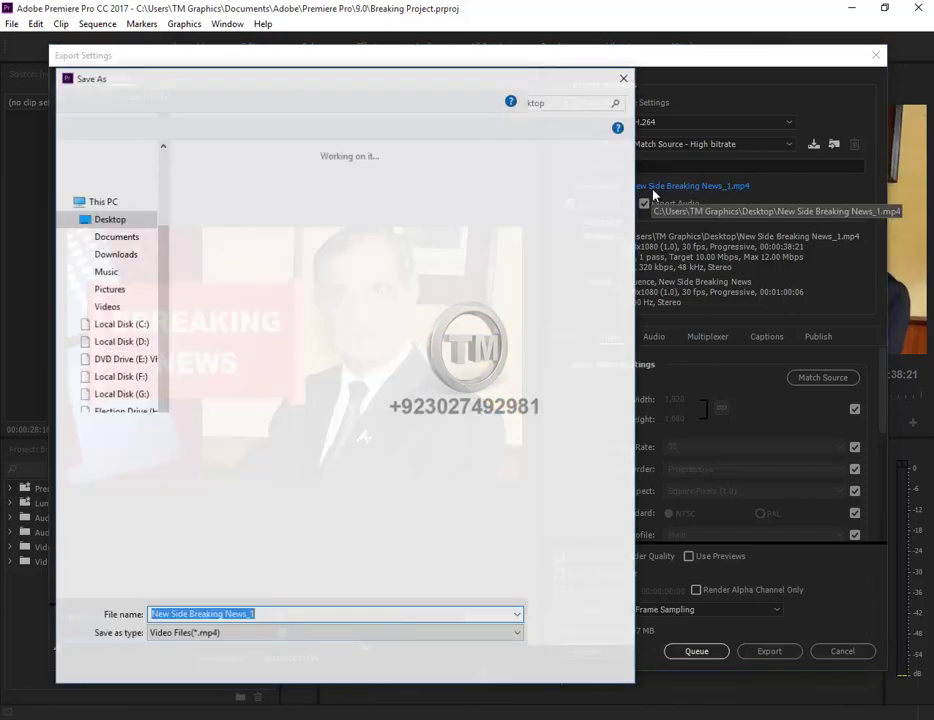
pyautogui.write('justic')
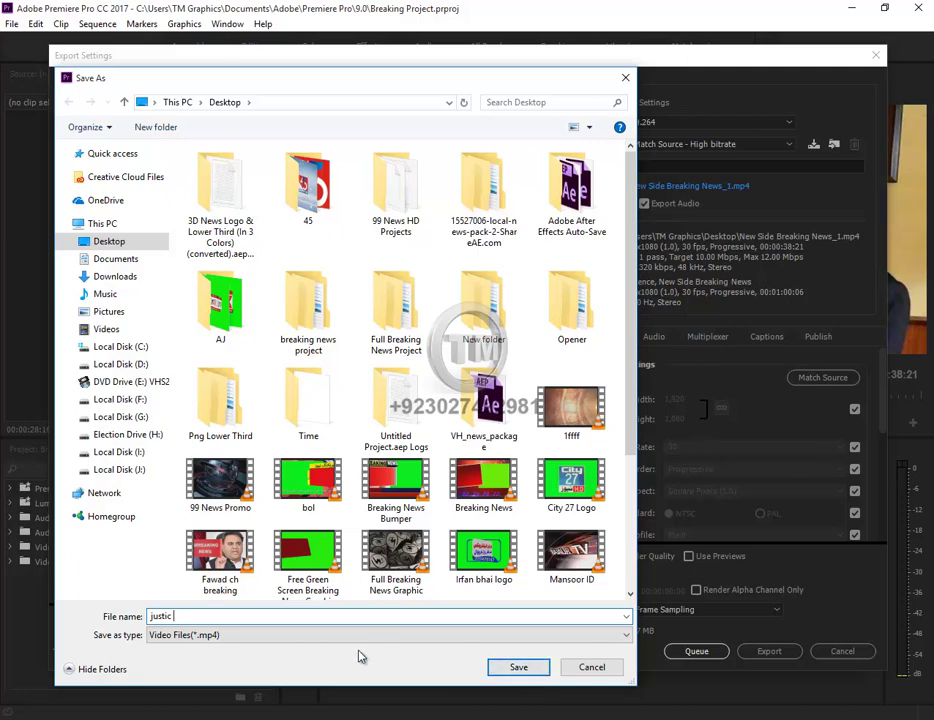
pyautogui.write('aking')
pyautogui.press('Return')
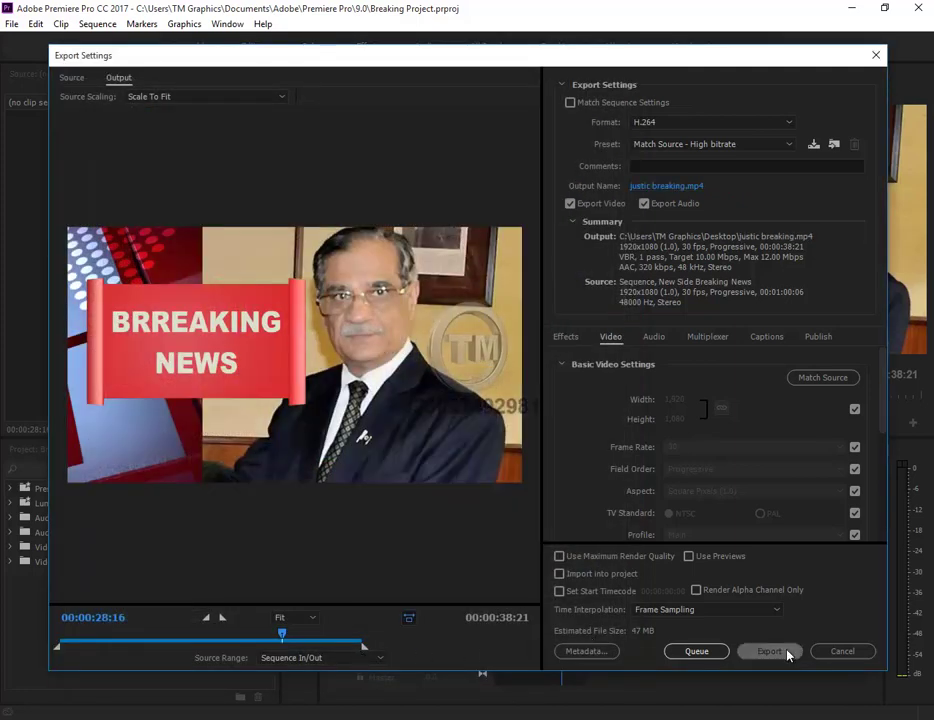
pyautogui.click(787, 653)
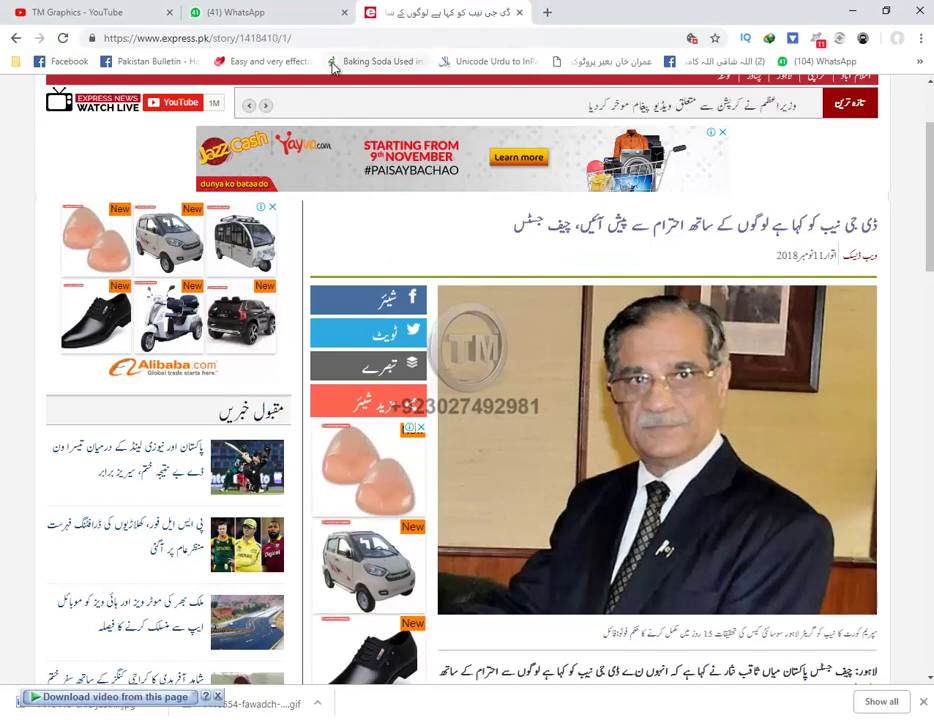
# - Close the Express News tab, switch to the TM Graphics YouTube tab, and dismiss the downloads bar
pyautogui.click(520, 13)
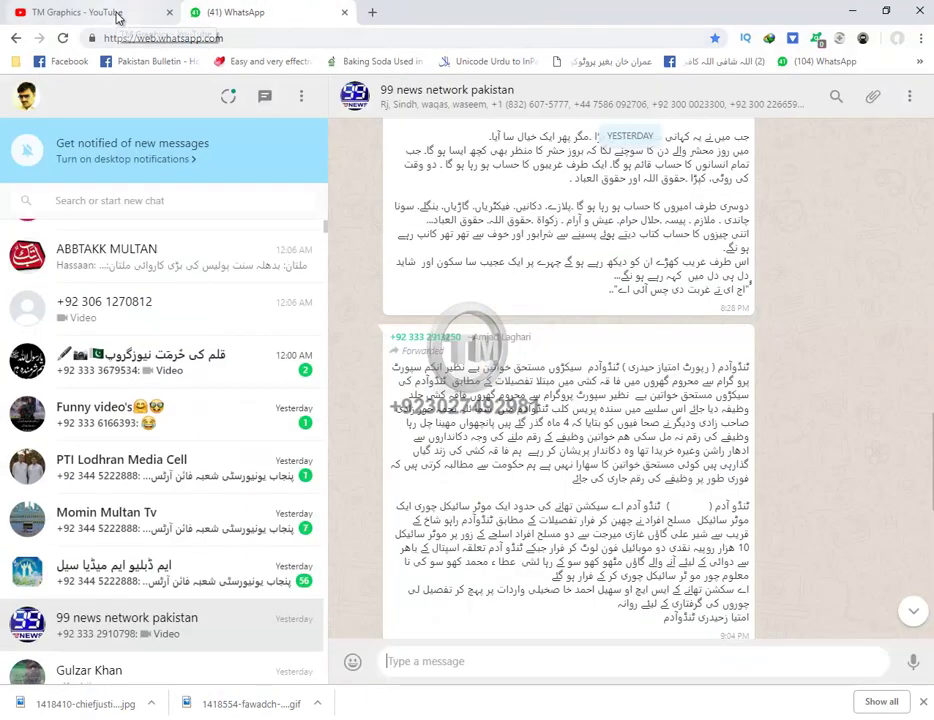
pyautogui.click(118, 15)
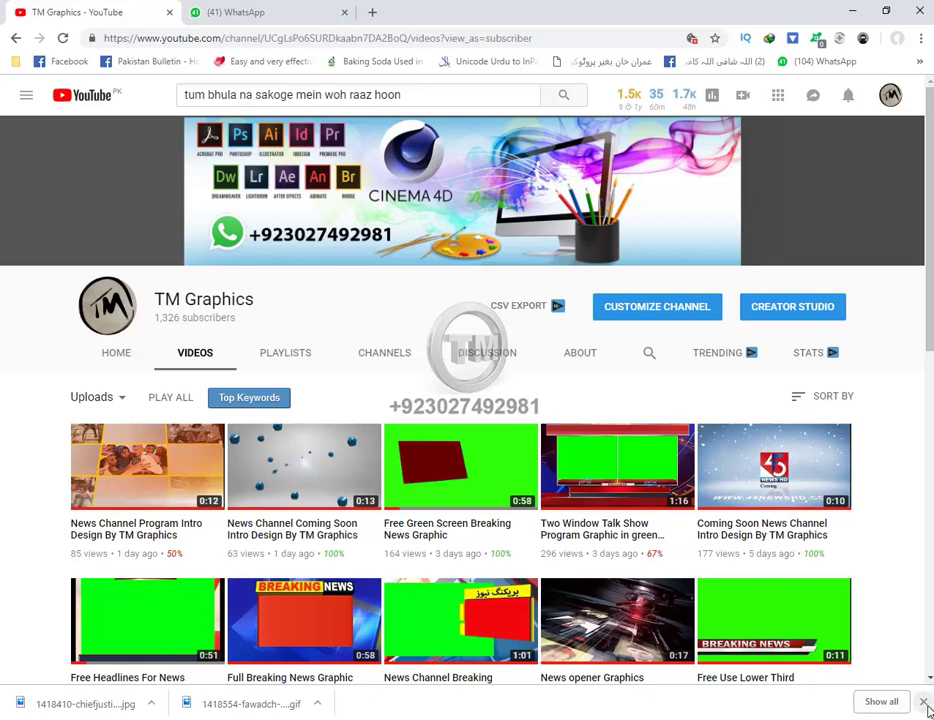
pyautogui.click(925, 704)
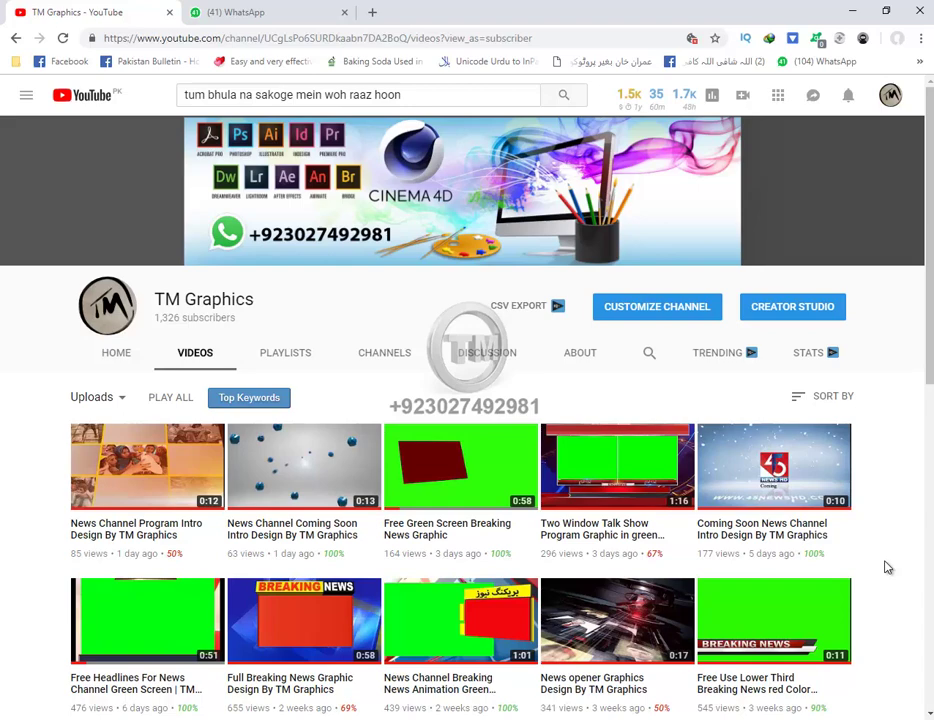
pyautogui.scroll(-3, 75, 580)
pyautogui.scroll(-2, 58, 559)
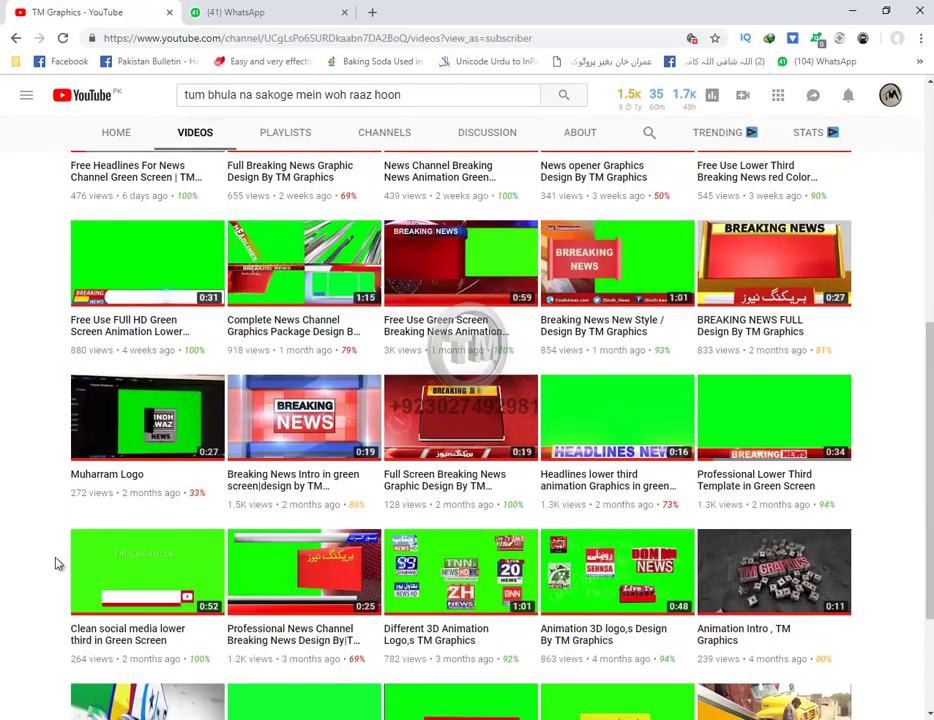
pyautogui.scroll(3, 58, 560)
pyautogui.scroll(3, 58, 560)
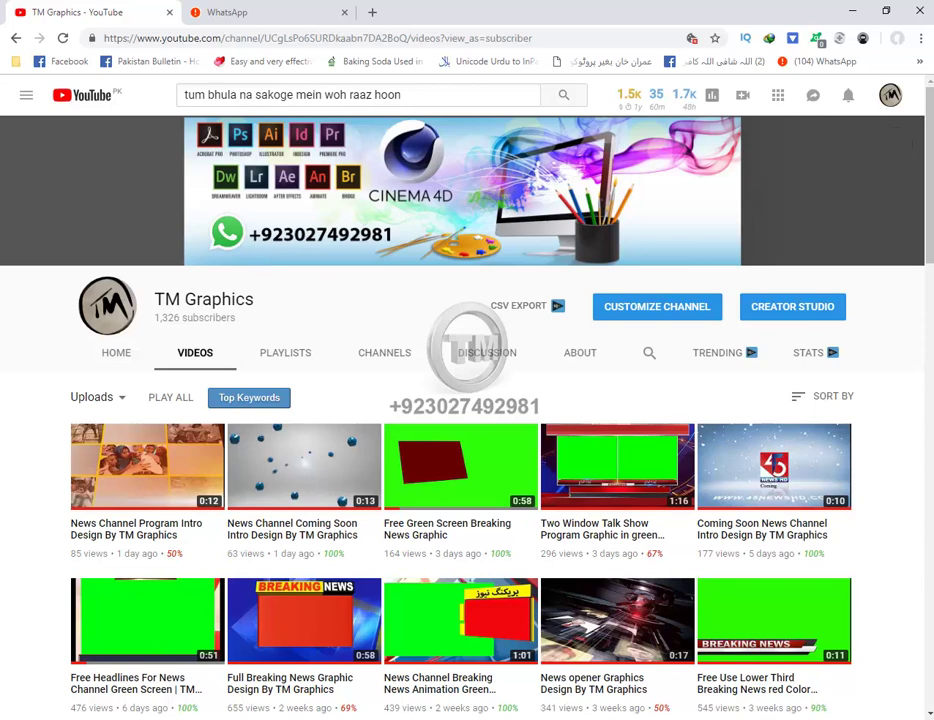
# - Minimize Chrome and Premiere Pro to reveal the desktop
pyautogui.click(855, 14)
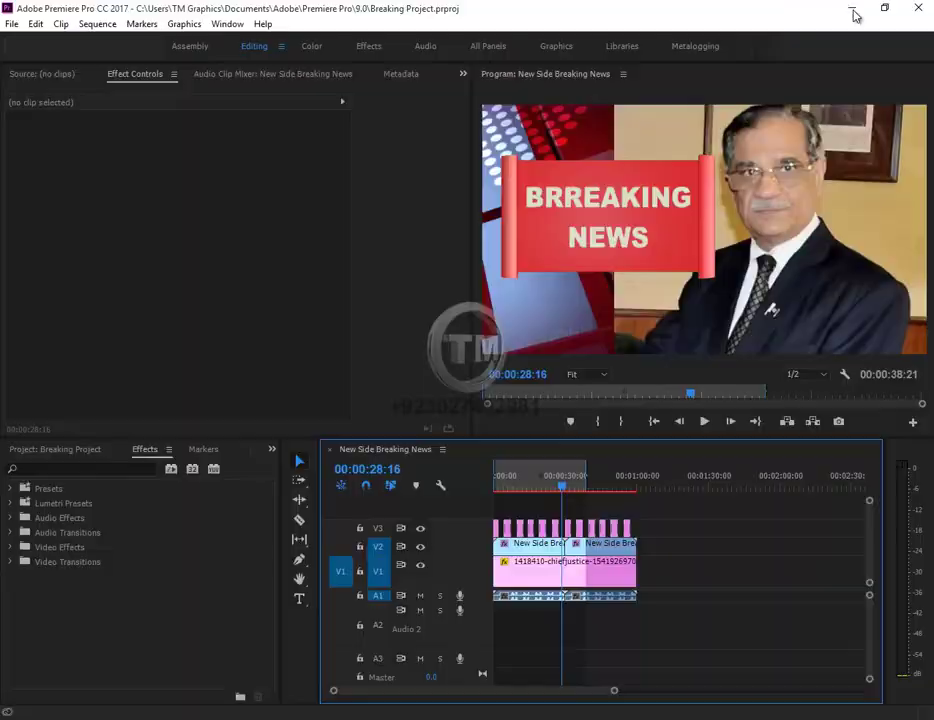
pyautogui.click(501, 497)
pyautogui.click(851, 8)
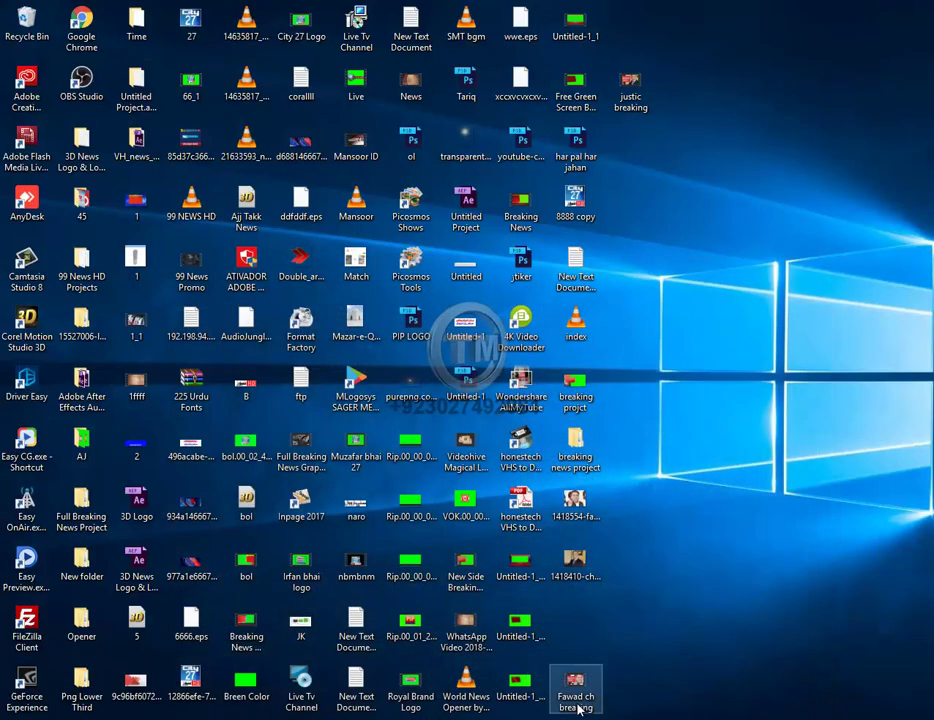
# - Play justic breaking.mp4 in VLC and raise the playback volume
pyautogui.doubleClick(632, 87)
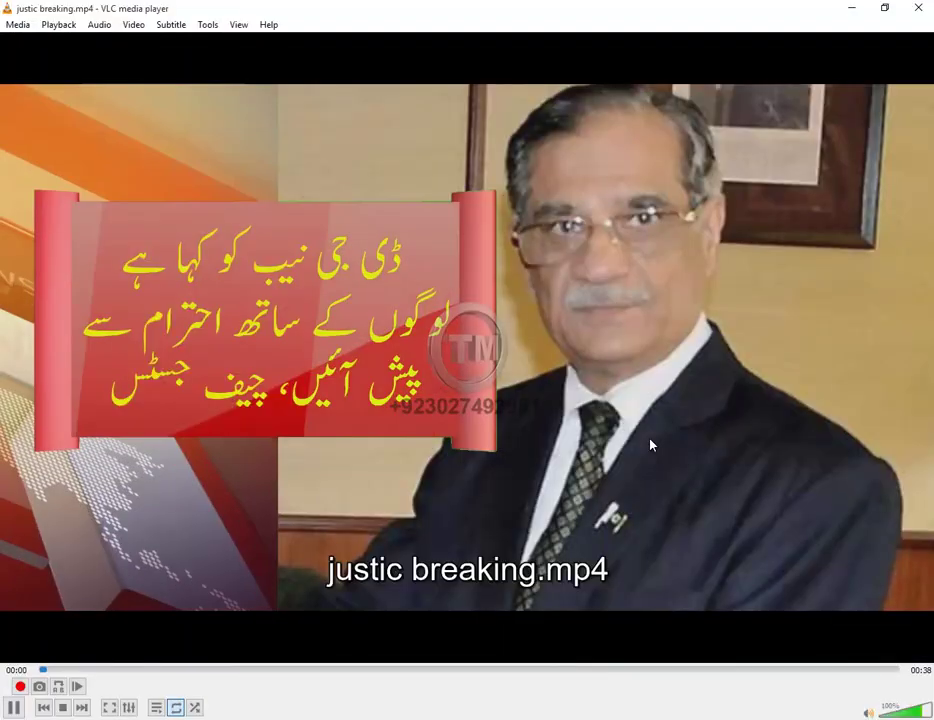
pyautogui.scroll(1, 648, 445)
pyautogui.scroll(7, 648, 445)
pyautogui.scroll(8, 650, 445)
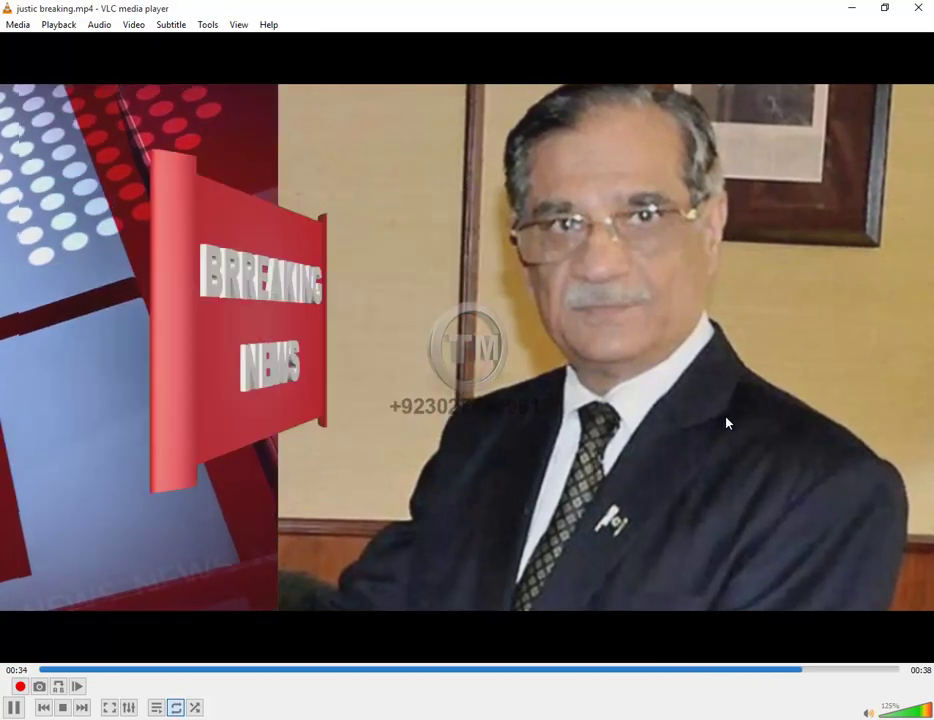
pyautogui.click(930, 9)
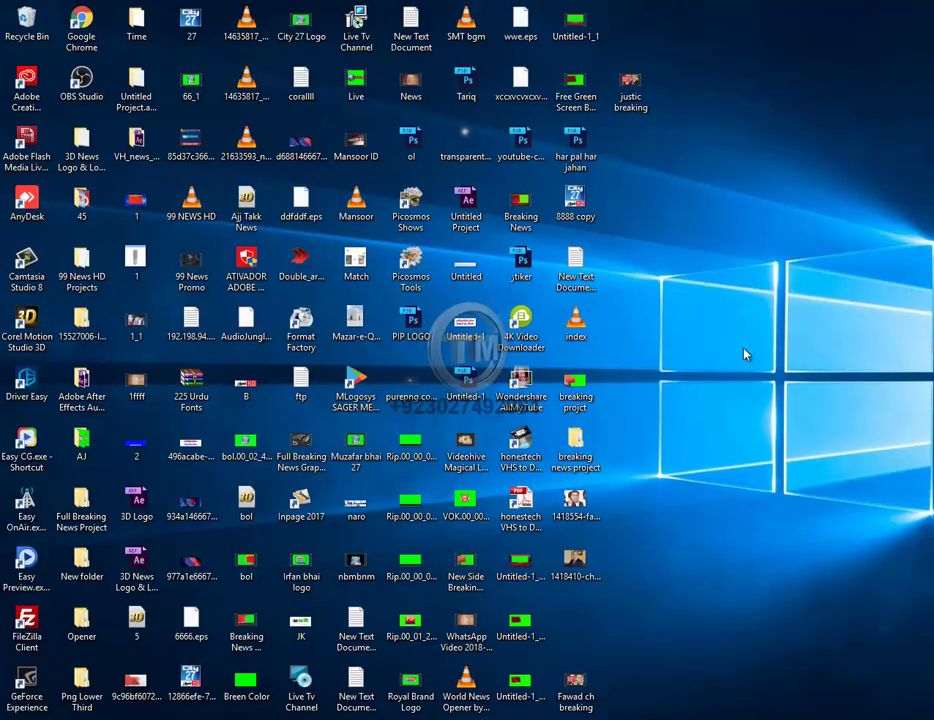
pyautogui.rightClick(722, 372)
pyautogui.click(745, 476)
pyautogui.hotkey('alt', 'Tab')
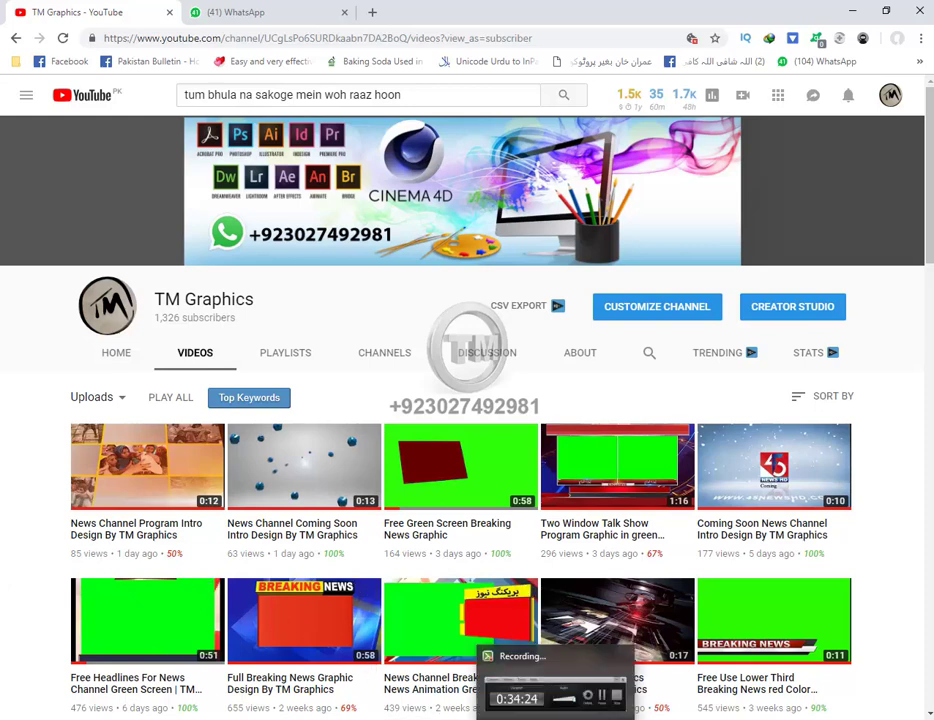
pyautogui.click(573, 678)
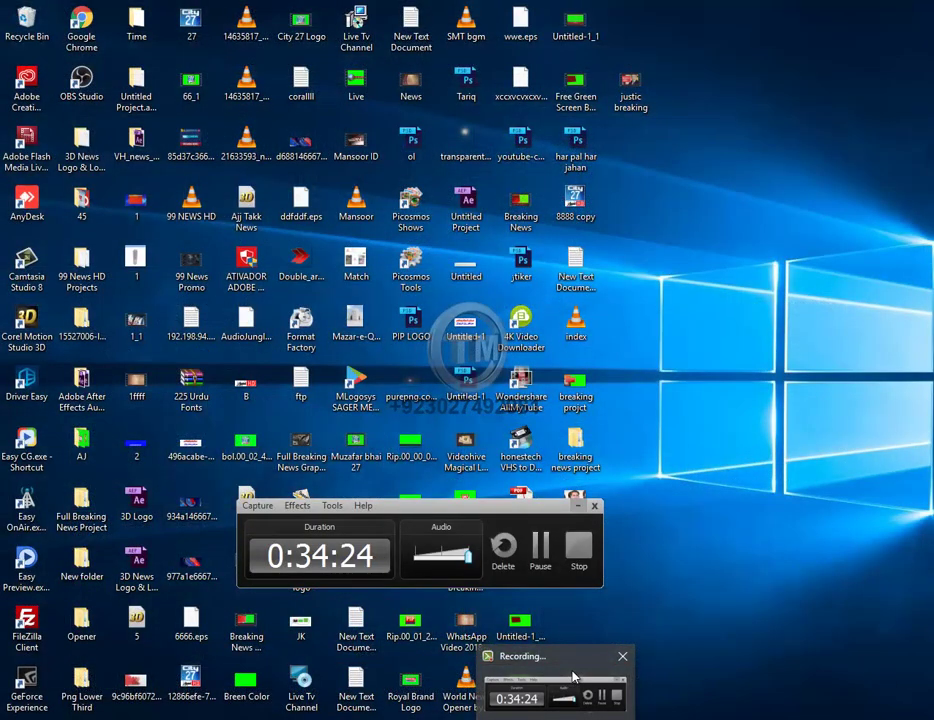